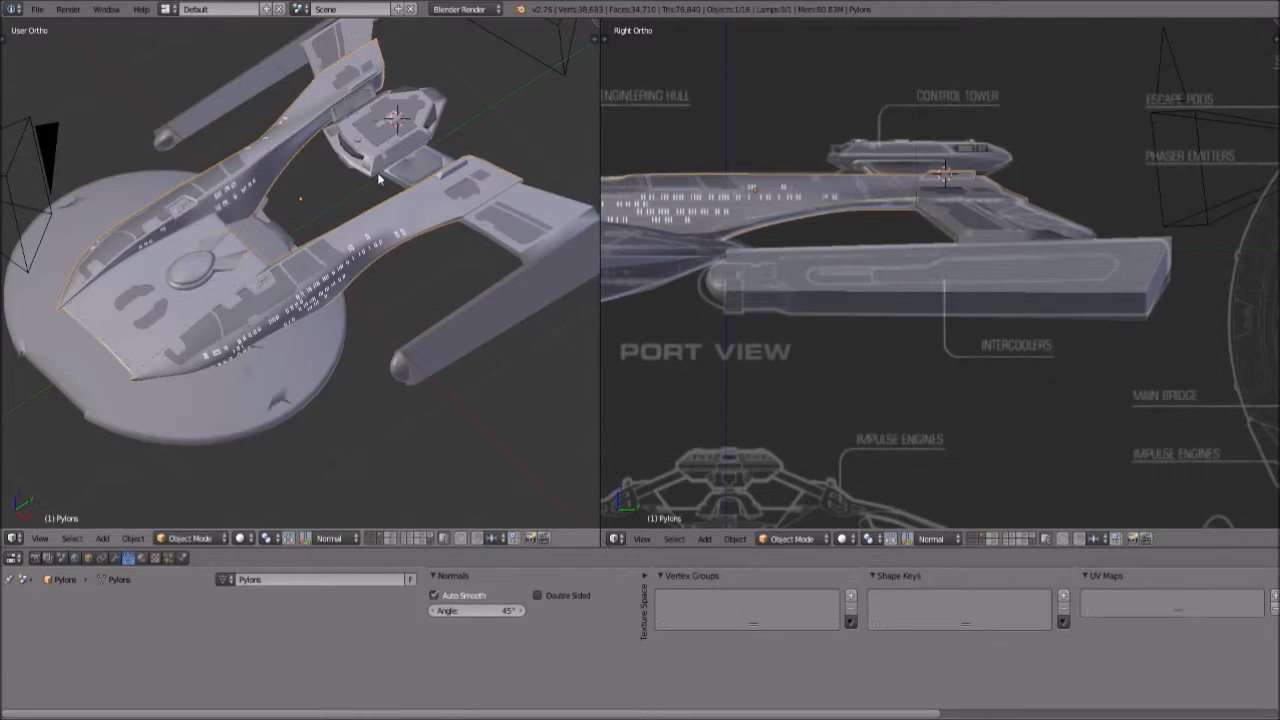
Select the pod between the rear pylons and rename its mesh data as Weapons Pod
right_click(380, 165)
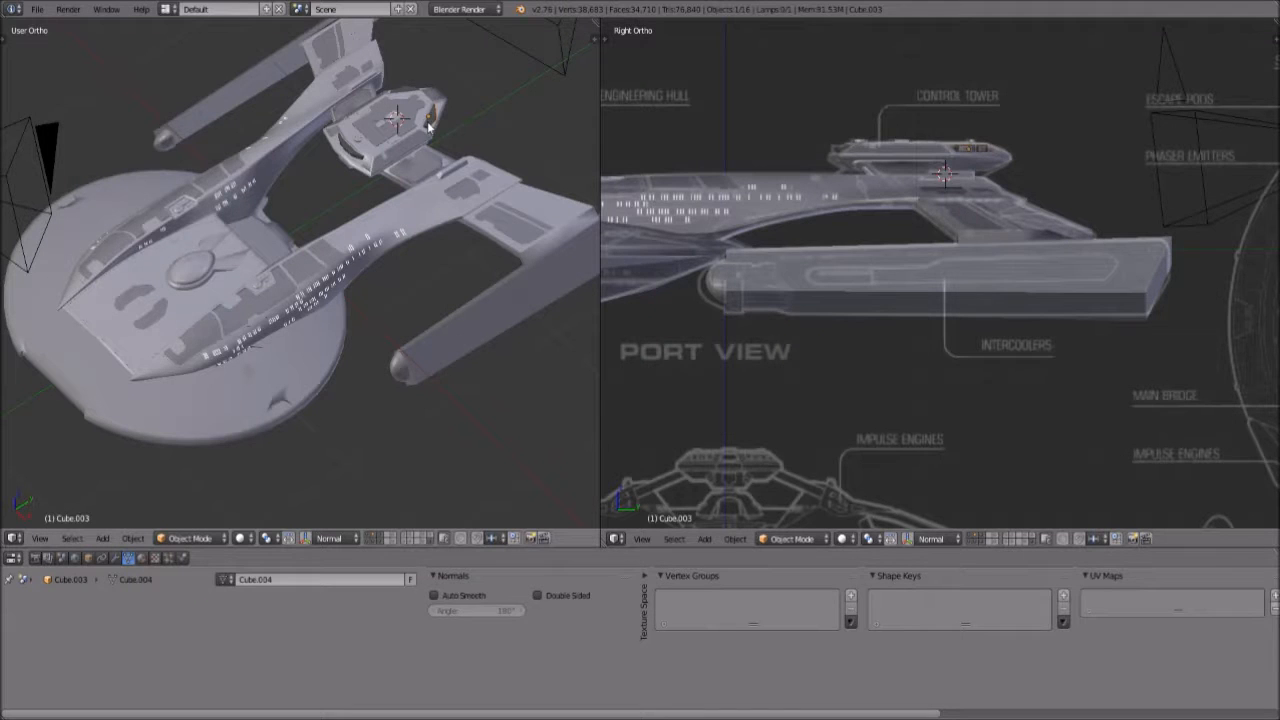
right_click(428, 125)
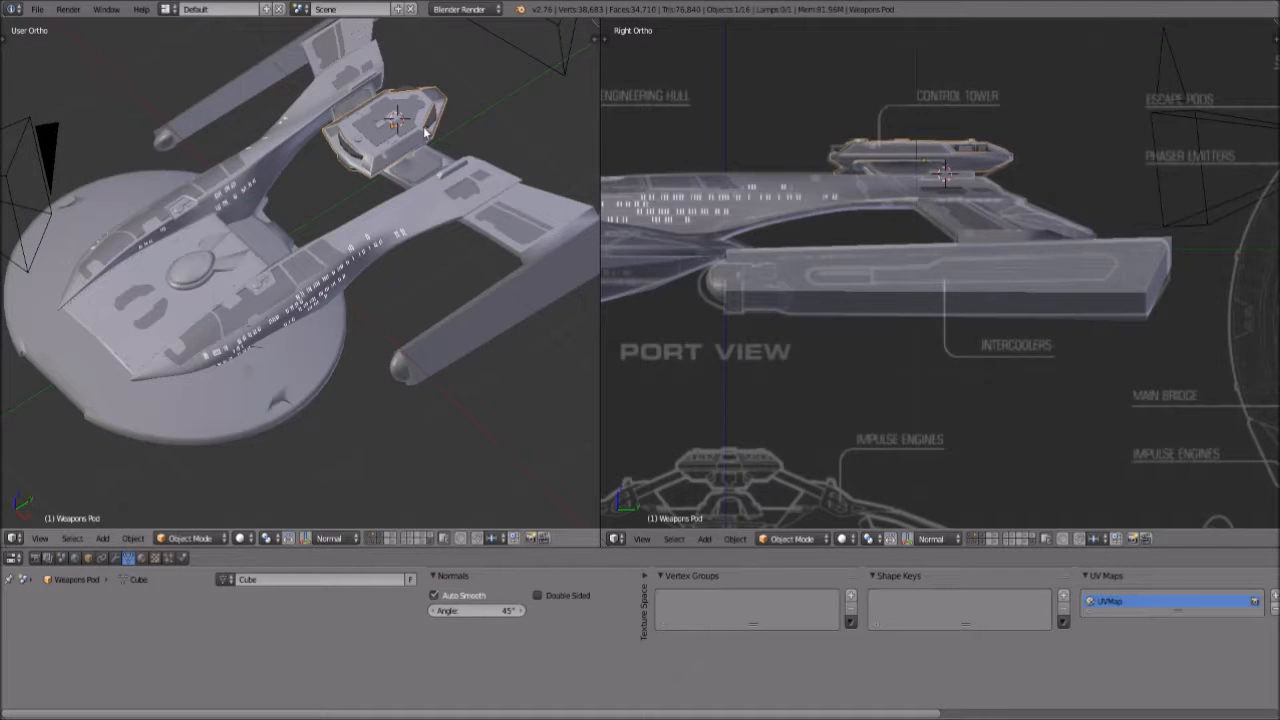
left_click(291, 580)
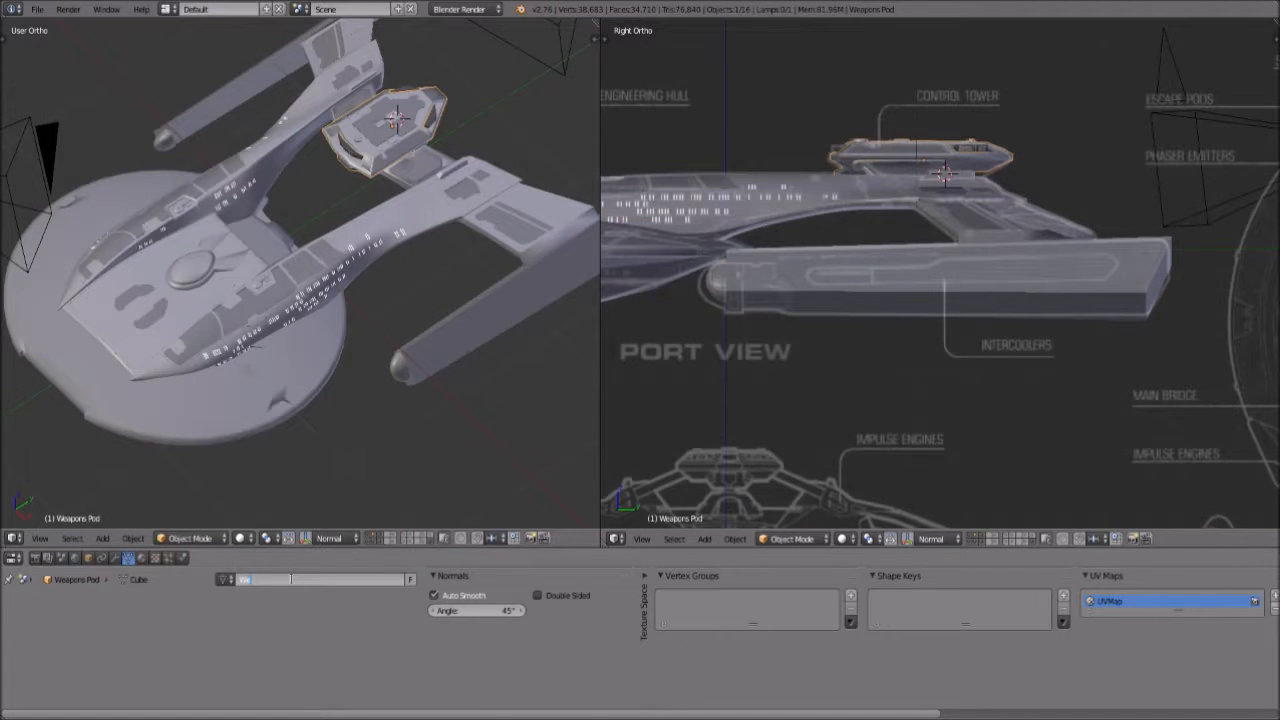
type("Weapons Pod")
Select the wing struts joining the pylons to the nacelles and rename their mesh data as Wings
right_click(470, 233)
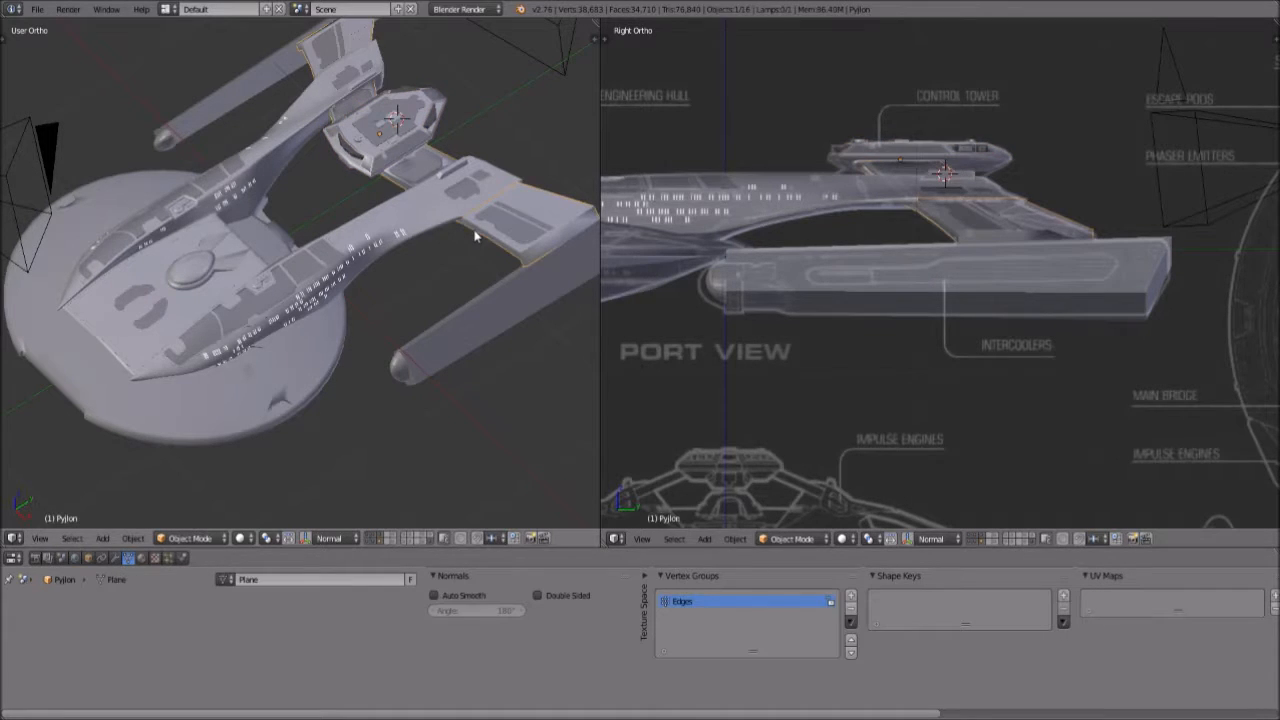
double_click(274, 578)
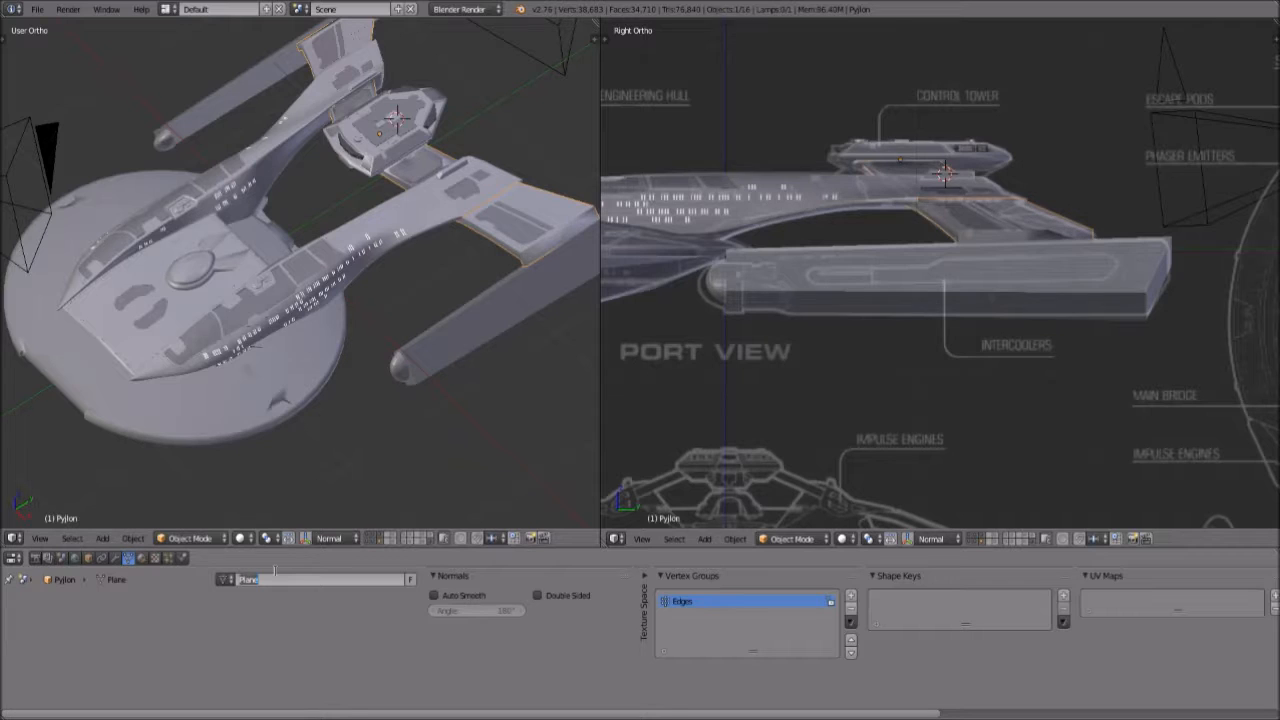
type("We")
type("ngs")
key("Return")
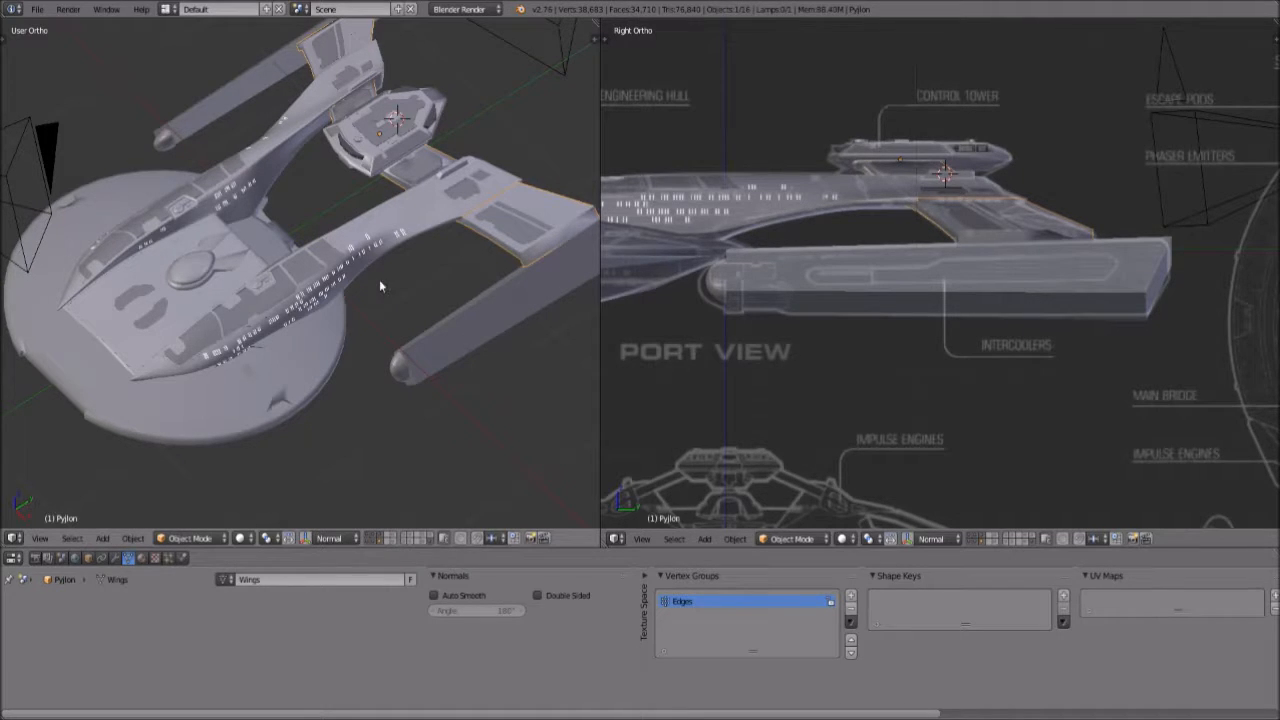
Select the small domed bridge on top of the hull and rename its mesh data as Bride Module
middle_click_drag(330, 270, 381, 281)
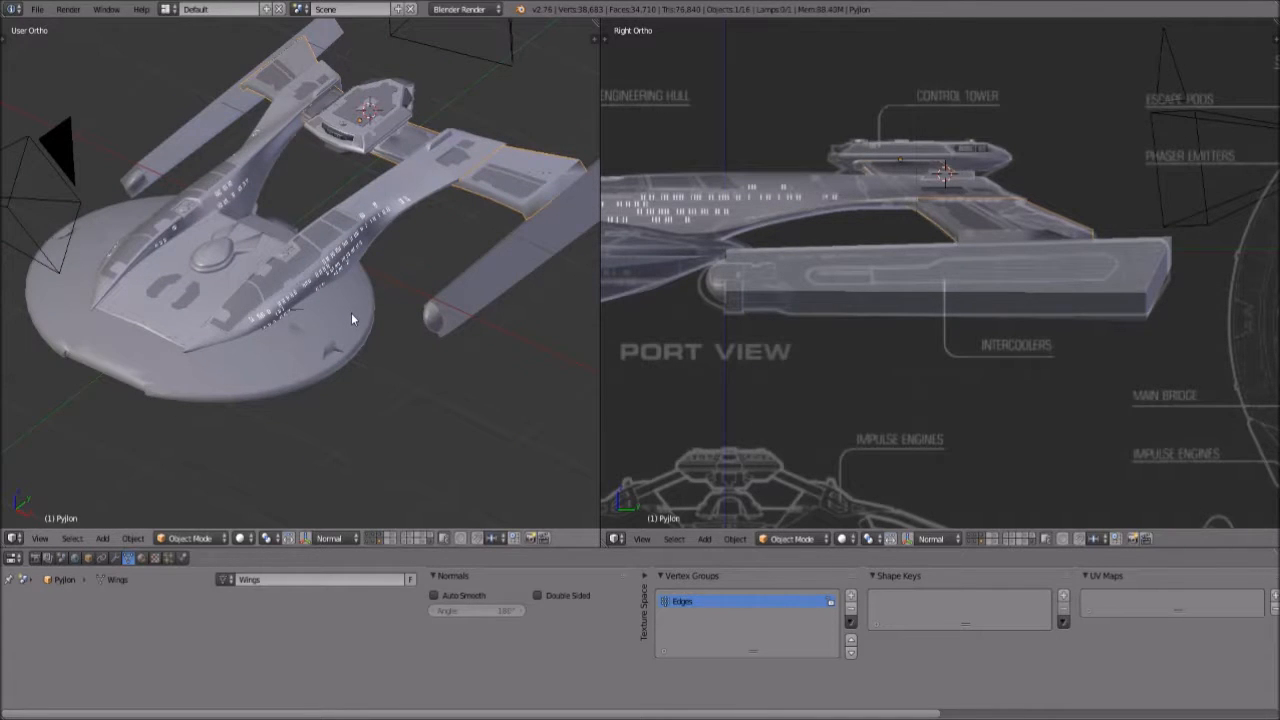
right_click(241, 322)
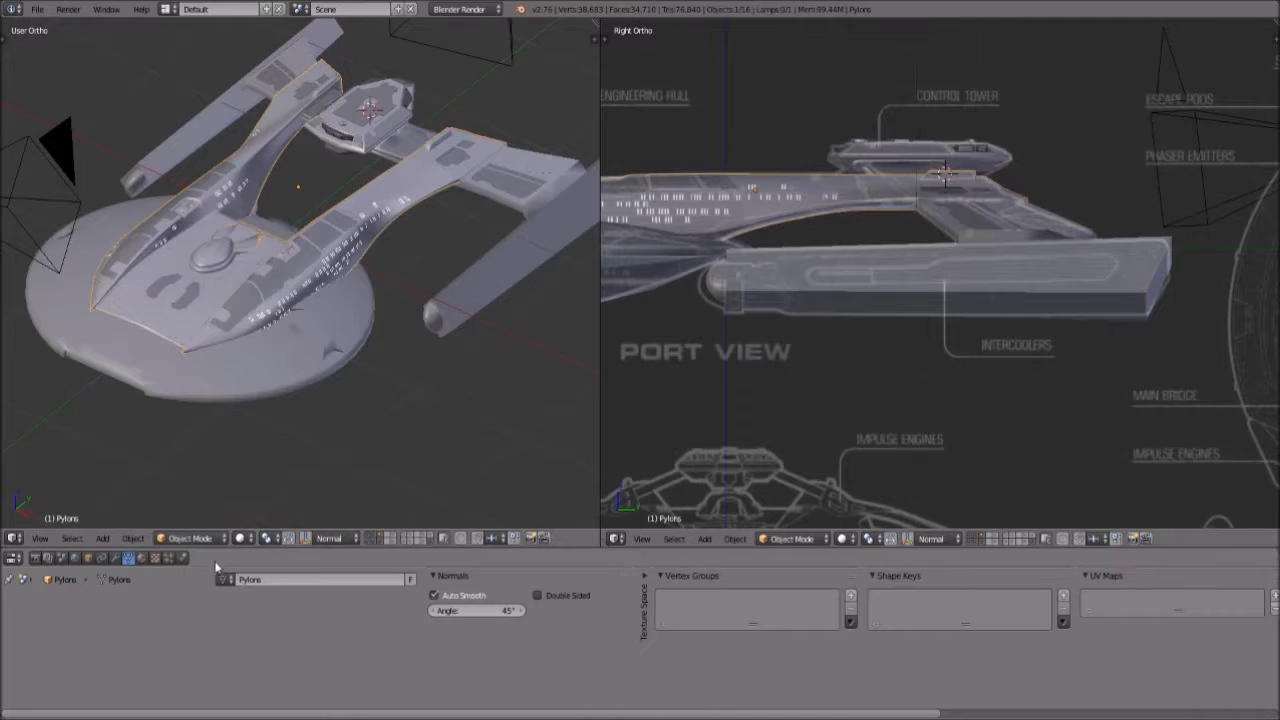
right_click(224, 257)
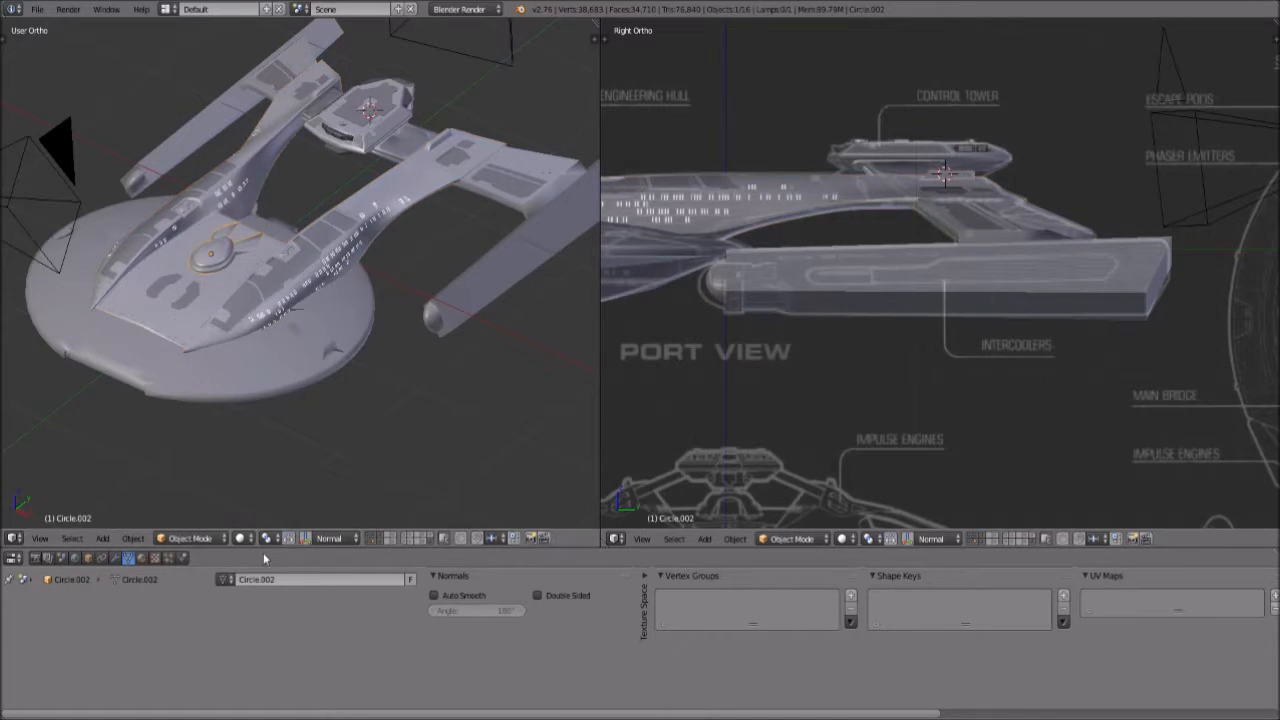
left_click(284, 574)
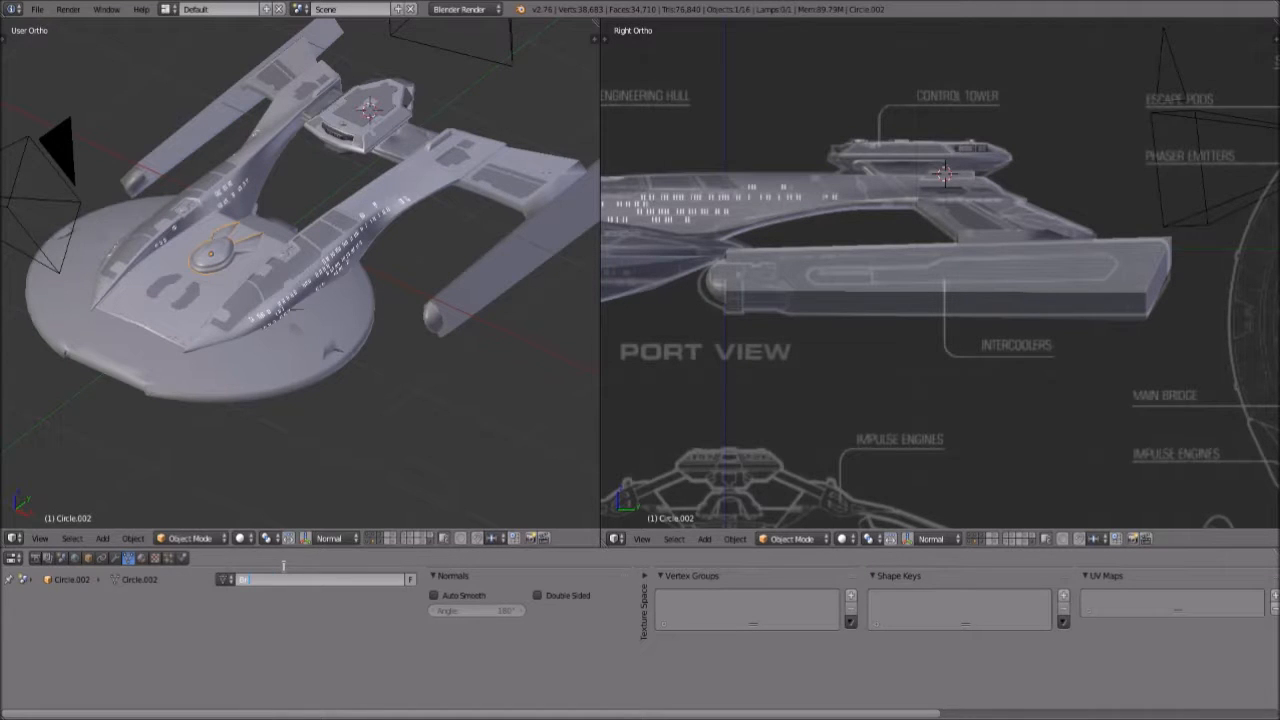
type("Brid")
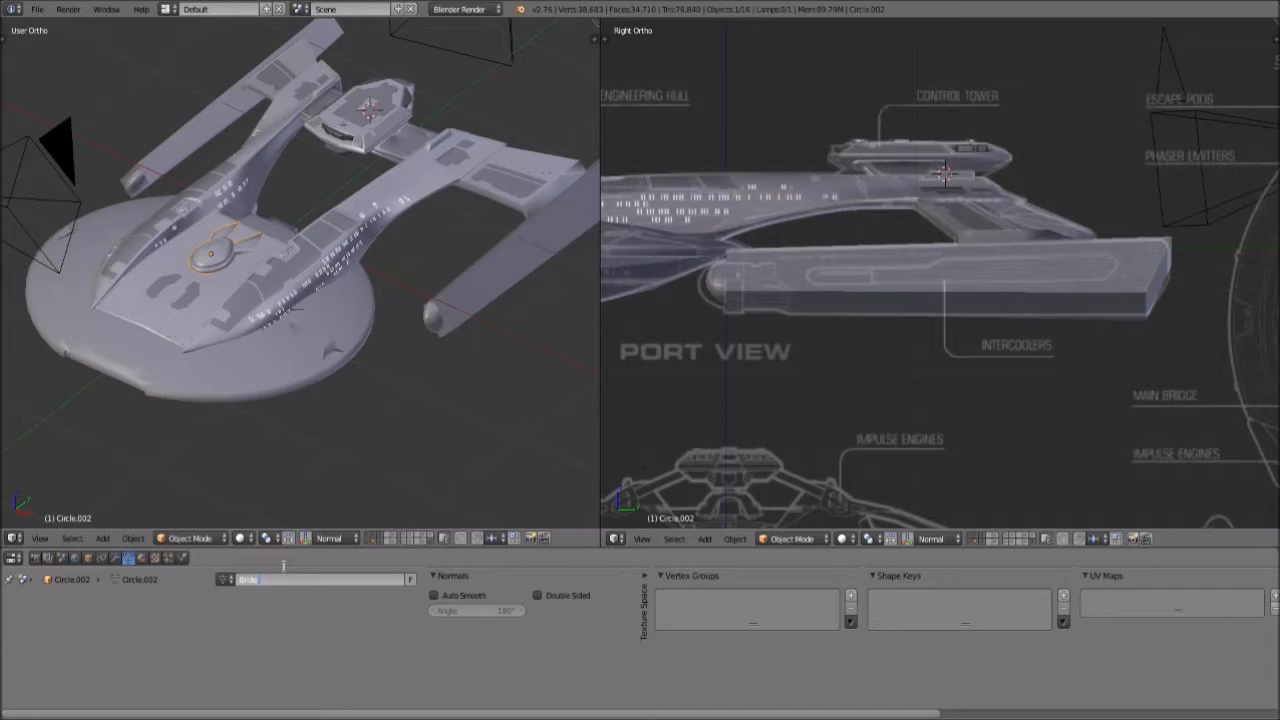
type("ge Module")
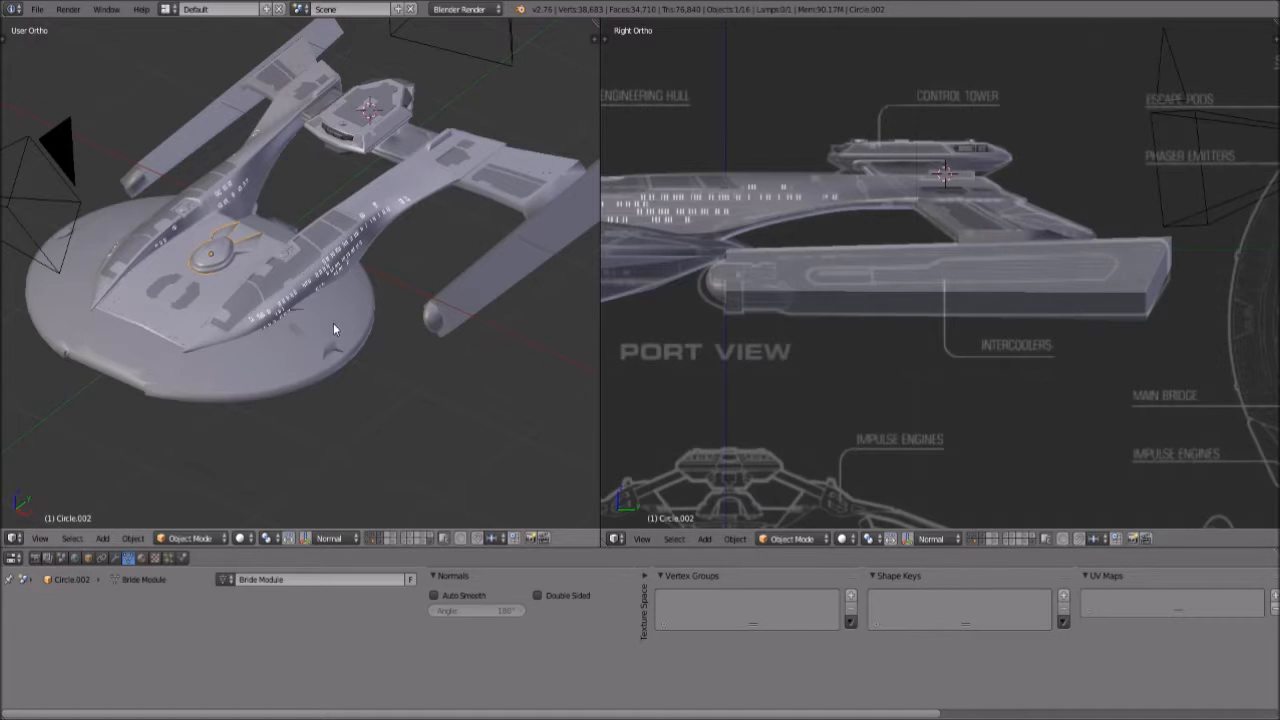
right_click(516, 296)
key("g")
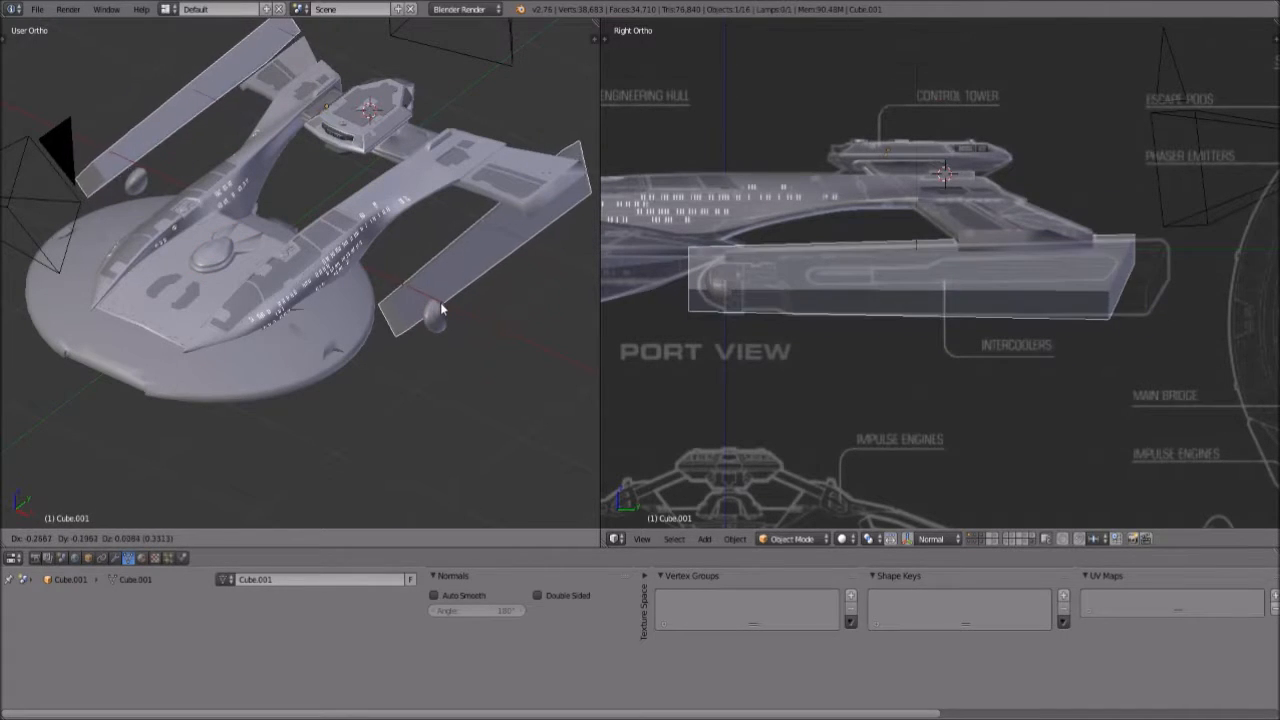
right_click(454, 306)
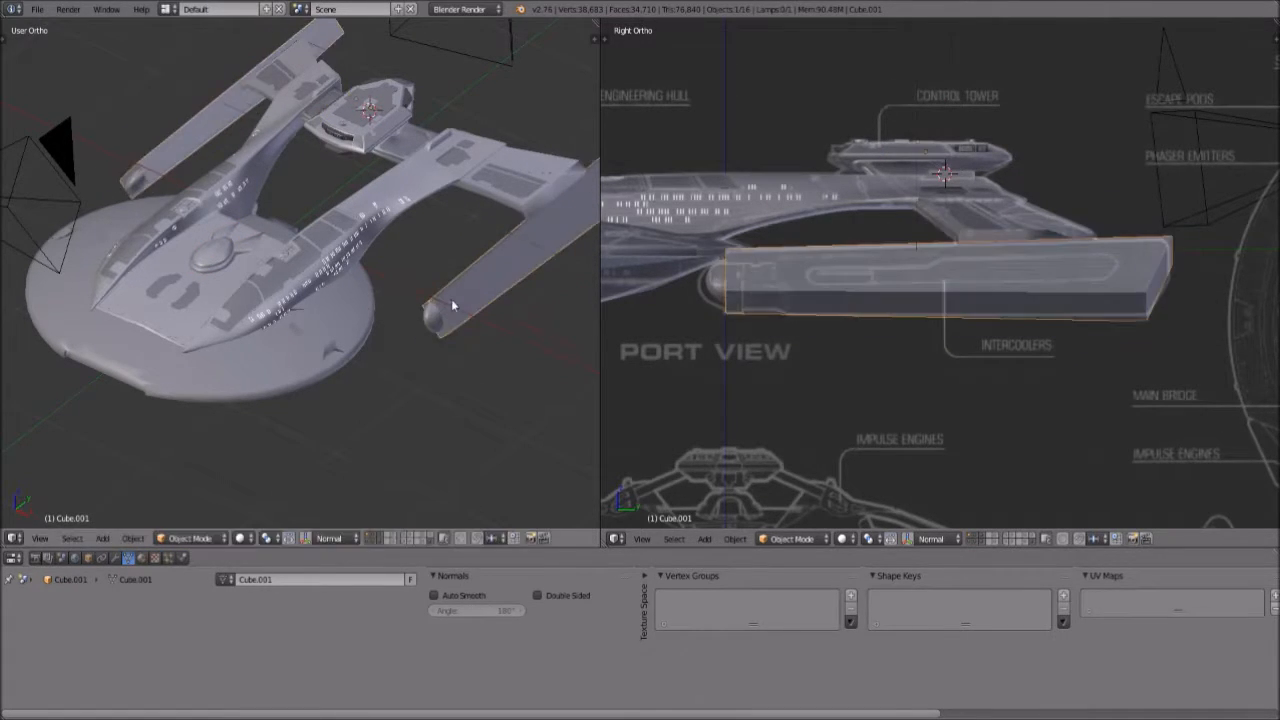
right_click(429, 322)
key("g")
right_click(442, 334)
Select the large saucer disc and rename its mesh data as Saucer Section
right_click(365, 330)
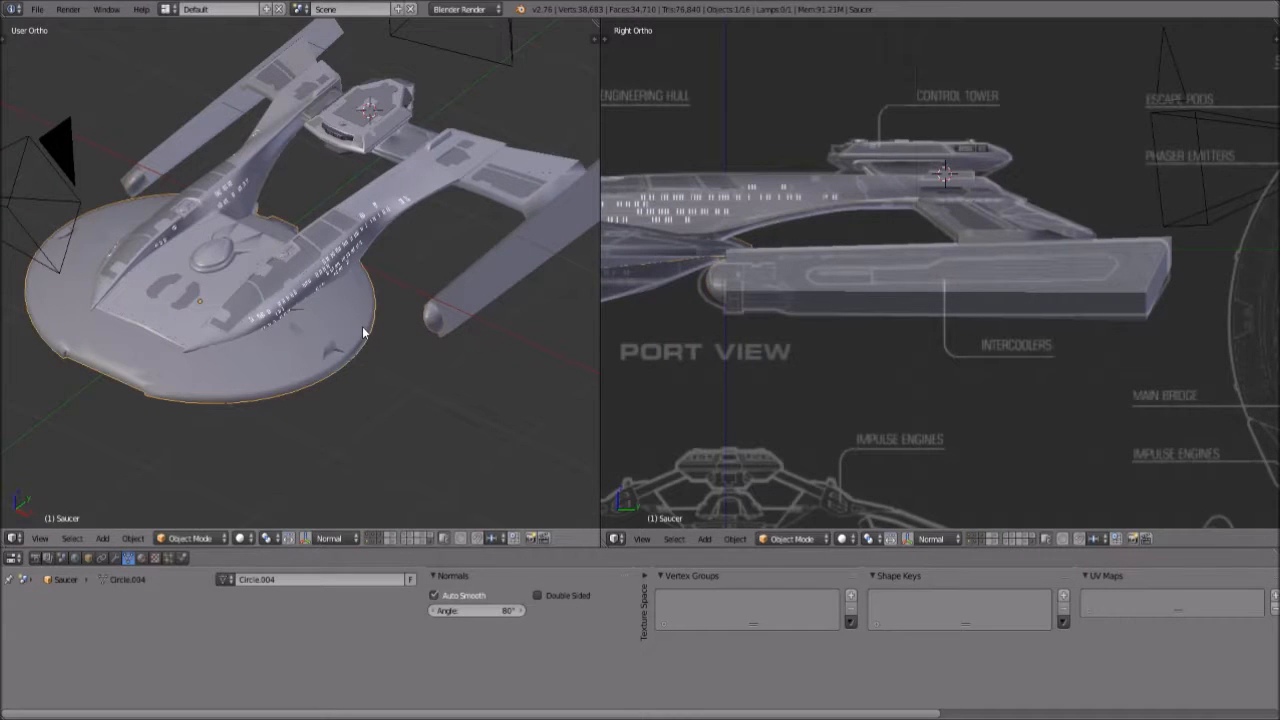
left_click(320, 579)
type("Saucer")
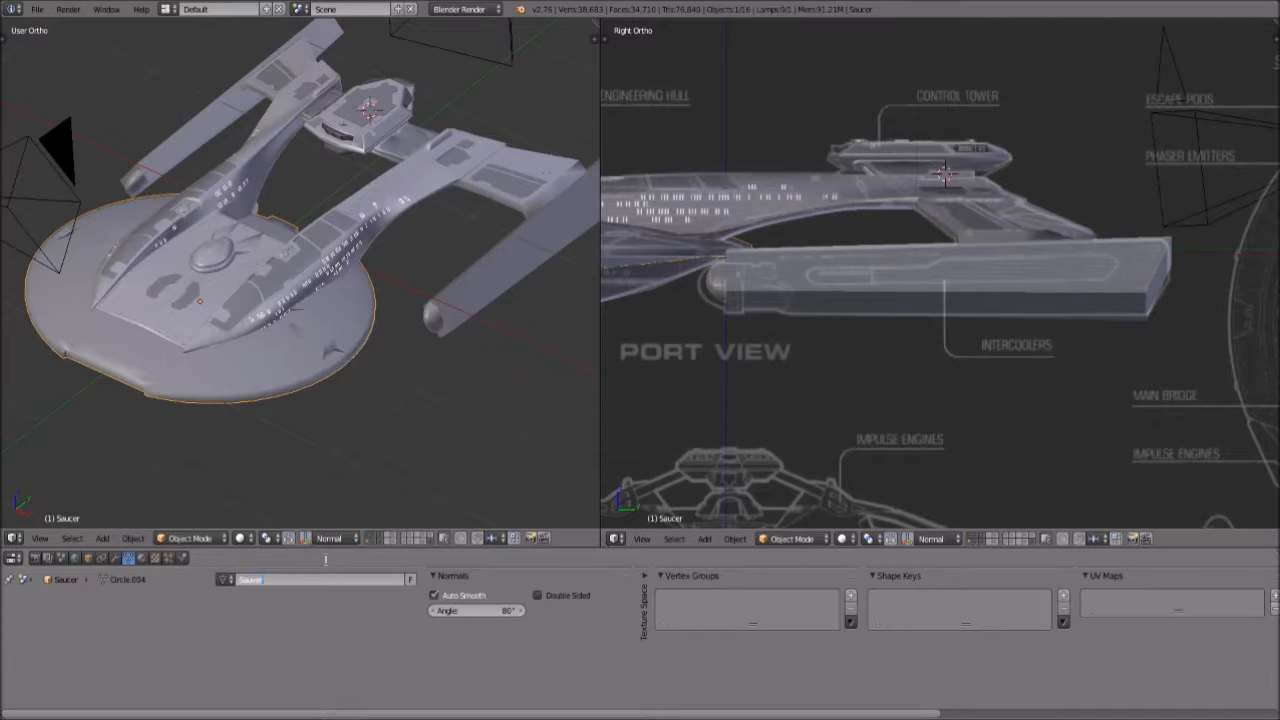
type(" Section")
key("Return")
left_click(307, 579)
left_click(320, 579)
type("n")
key("Return")
Select the lower deflector hull under the saucer and examine the ship from below, the front and the side
middle_click_drag(300, 350, 214, 194)
scroll(214, 194, "up", 3)
right_click(333, 153)
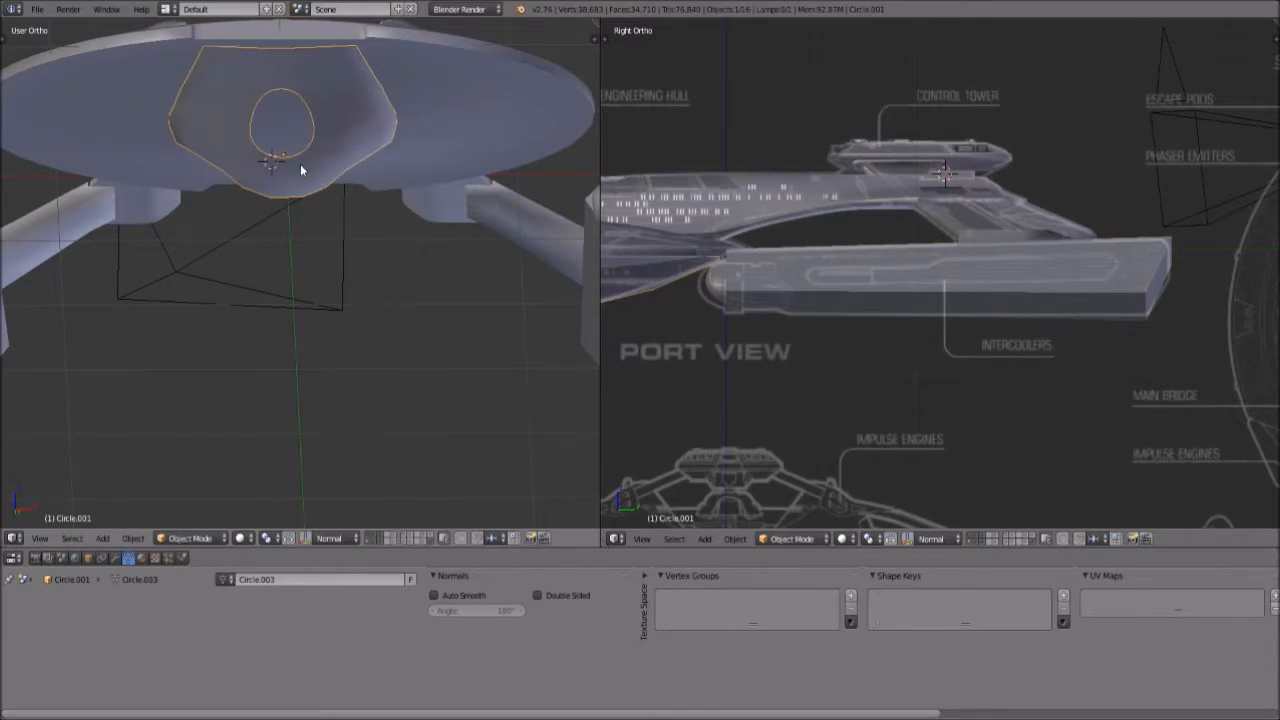
middle_click_drag(300, 164, 324, 200)
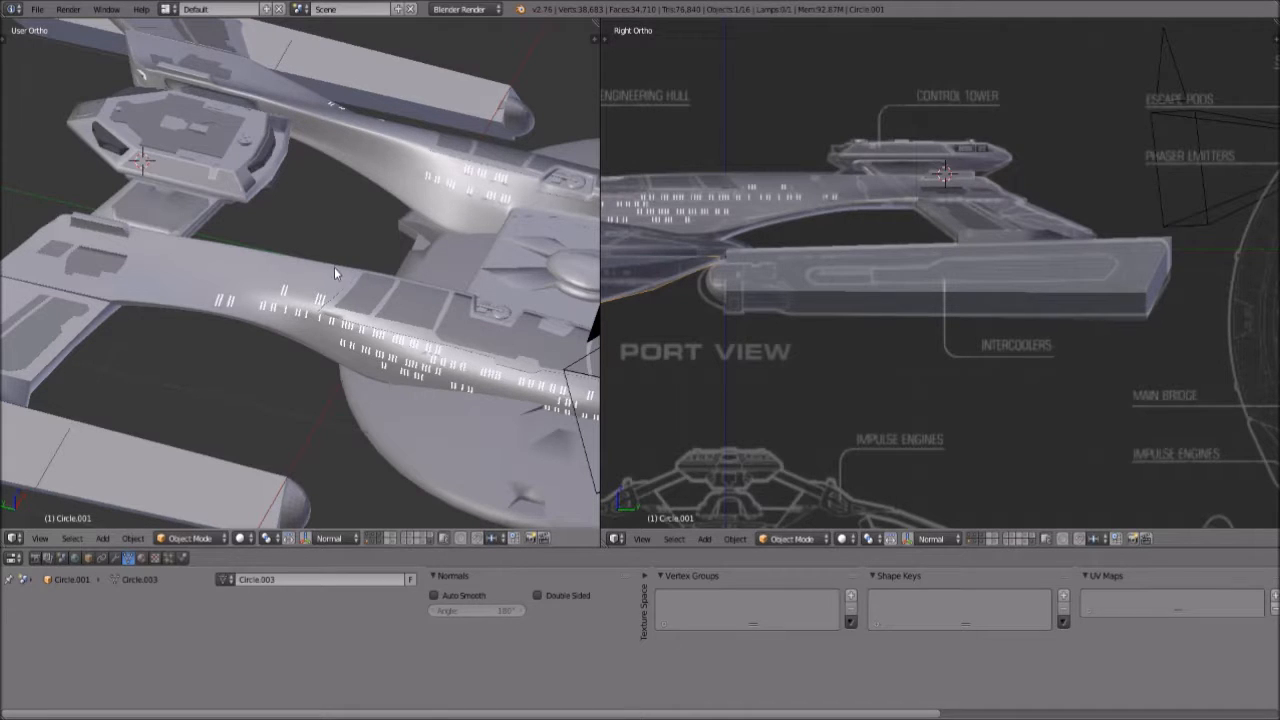
middle_click_drag(332, 263, 119, 278)
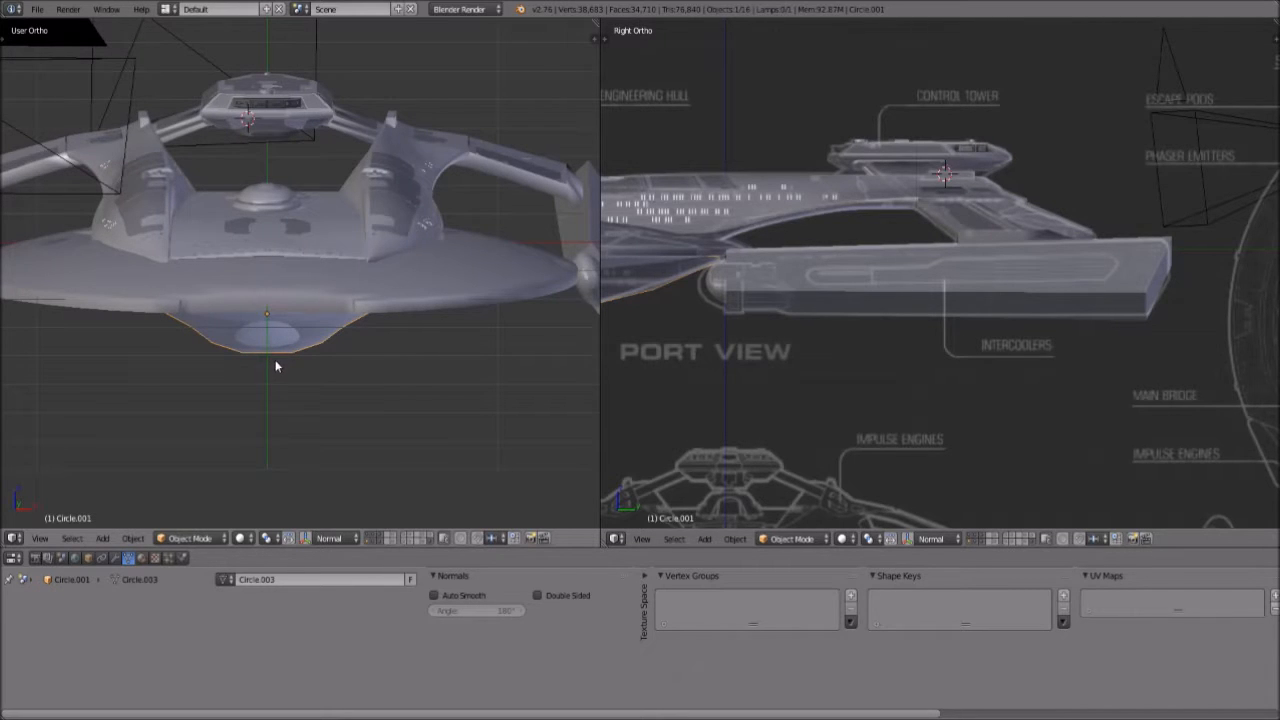
middle_click_drag(265, 345, 417, 349)
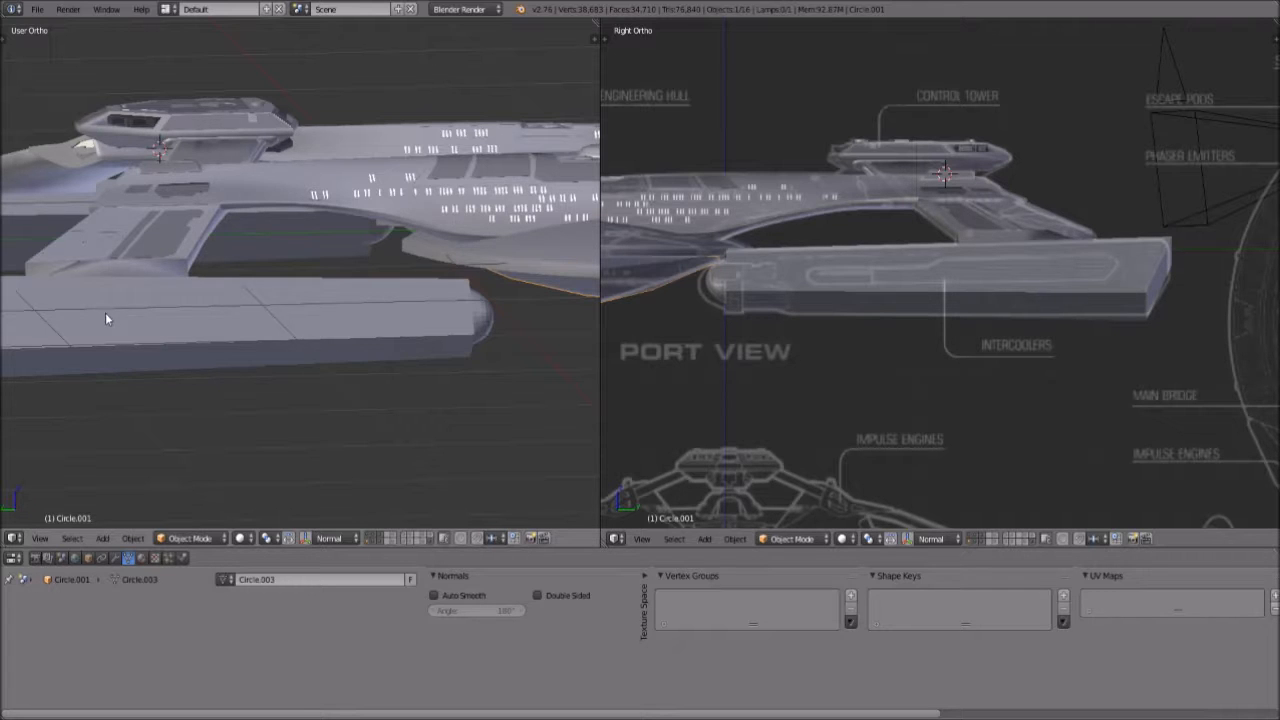
middle_click_drag(106, 317, 211, 346)
middle_click_drag(340, 343, 265, 379)
middle_click_drag(386, 394, 383, 386)
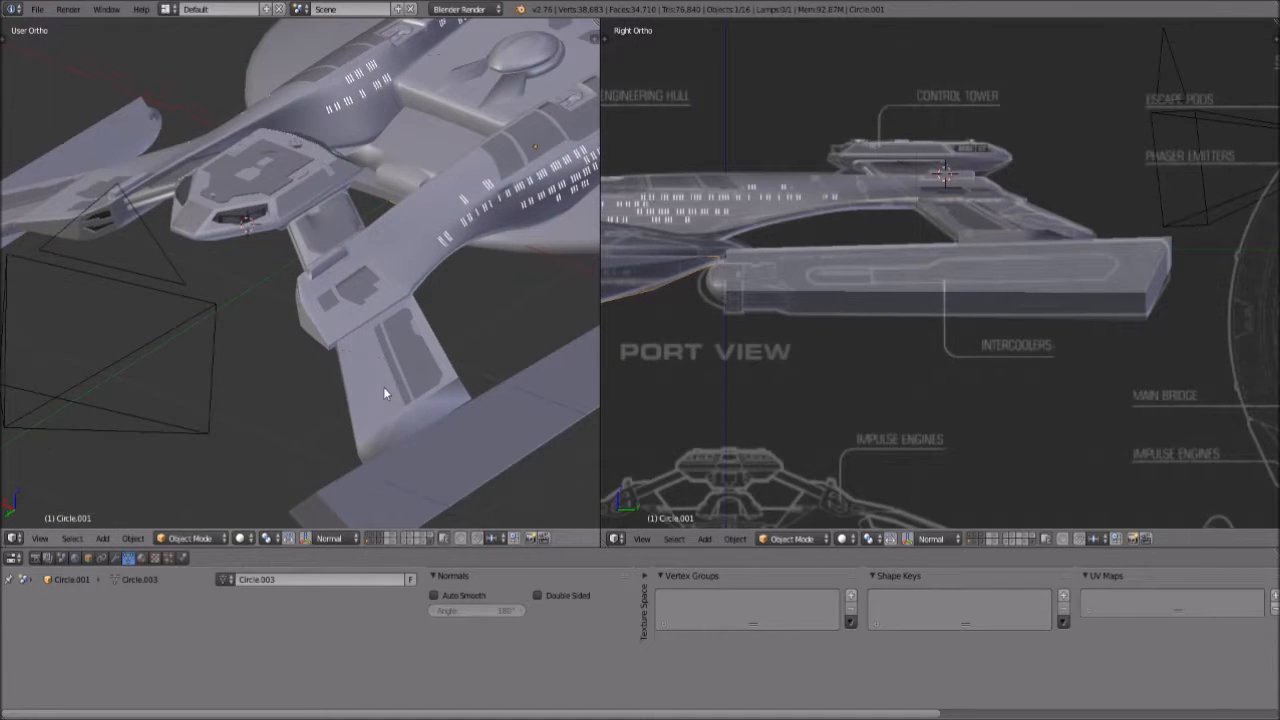
right_click(383, 386)
key("g")
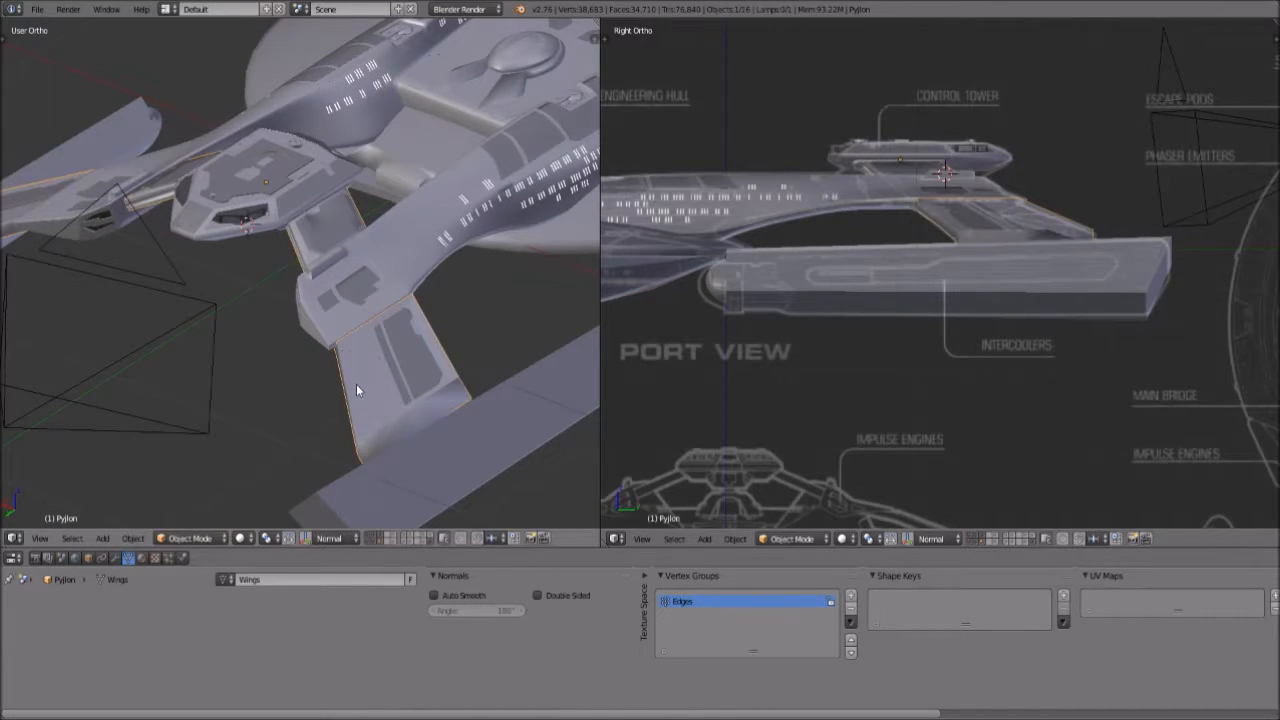
left_click(391, 401)
middle_click_drag(391, 401, 166, 394)
middle_click_drag(220, 297, 257, 360)
right_click(257, 360)
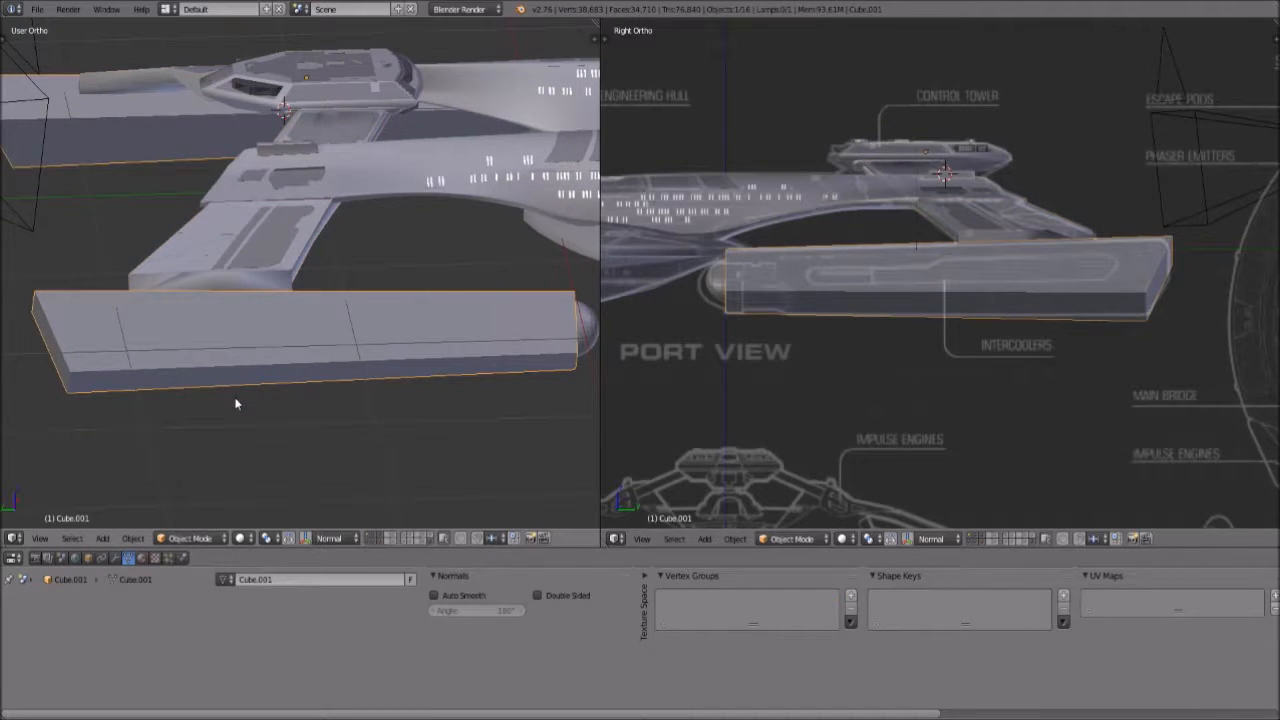
key("g")
left_click(237, 423)
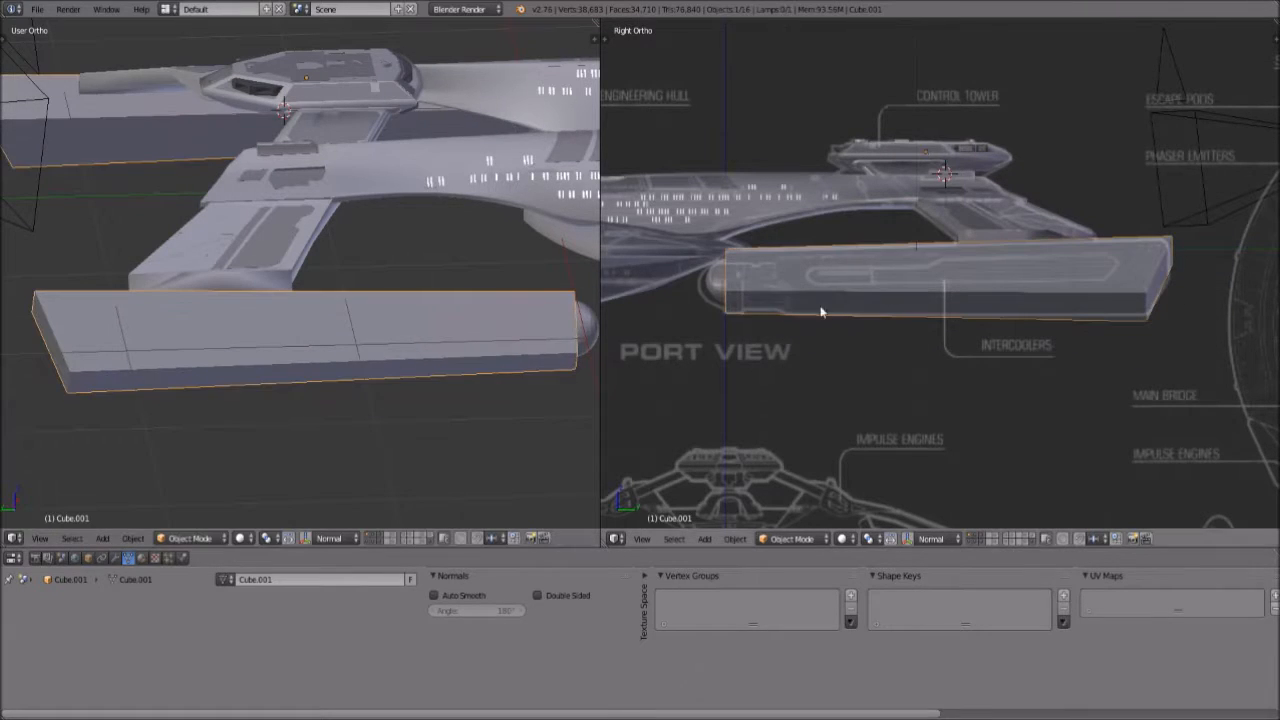
key("g")
right_click(940, 320)
middle_click_drag(383, 307, 400, 363)
key("g")
left_click(453, 398)
middle_click_drag(453, 398, 460, 395)
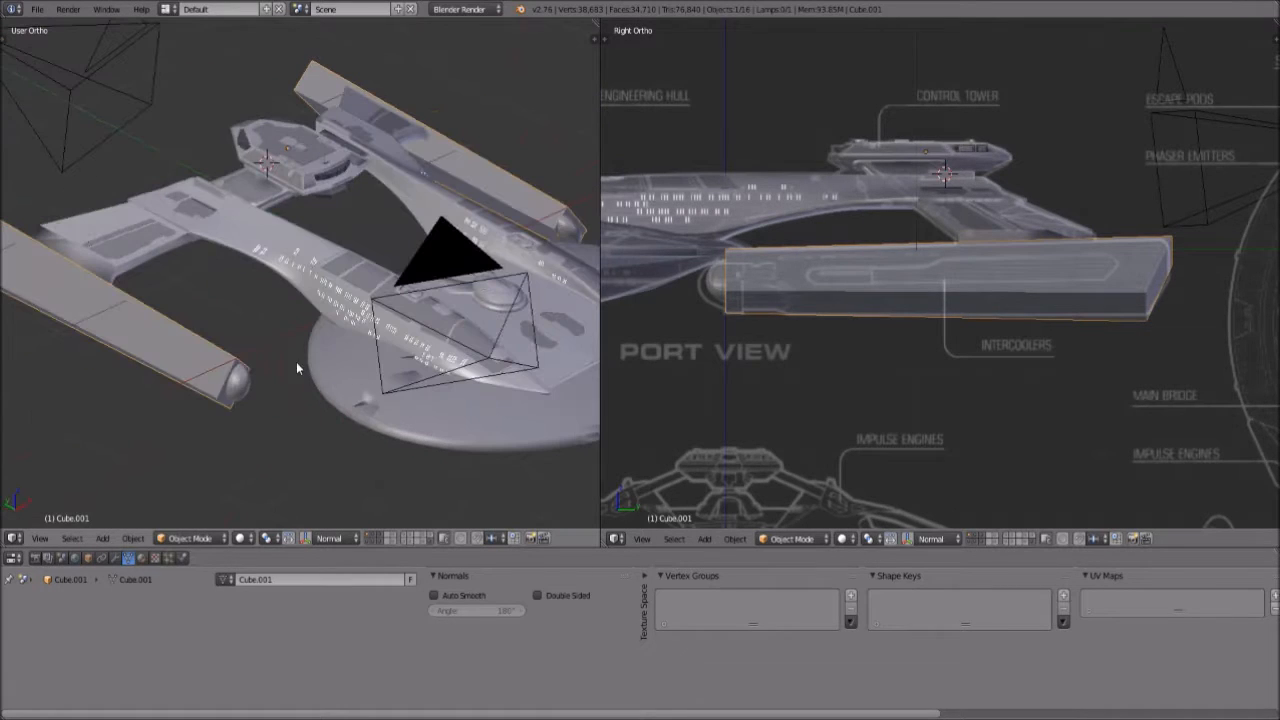
Select the domed caps at the nacelles' front ends and examine them up close and against the port view blueprint
right_click(238, 385)
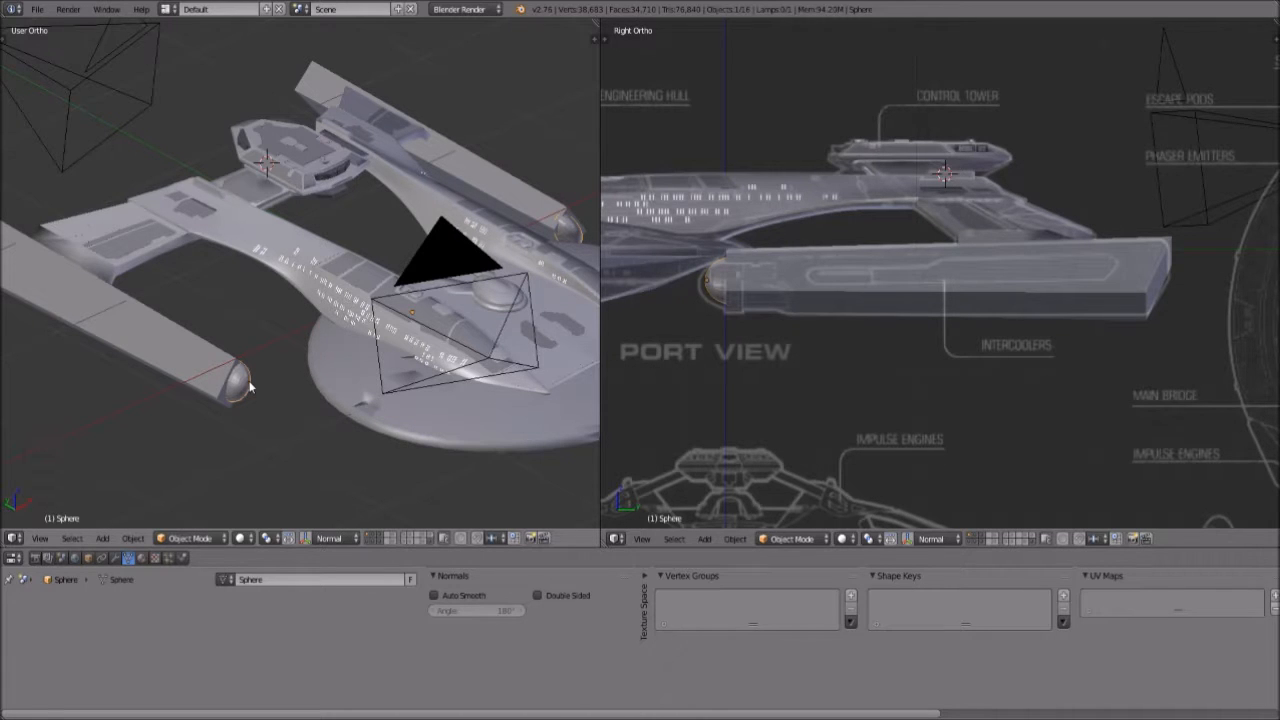
middle_click_drag(329, 356, 471, 334)
middle_click_drag(357, 309, 249, 280)
scroll(324, 297, "up", 3)
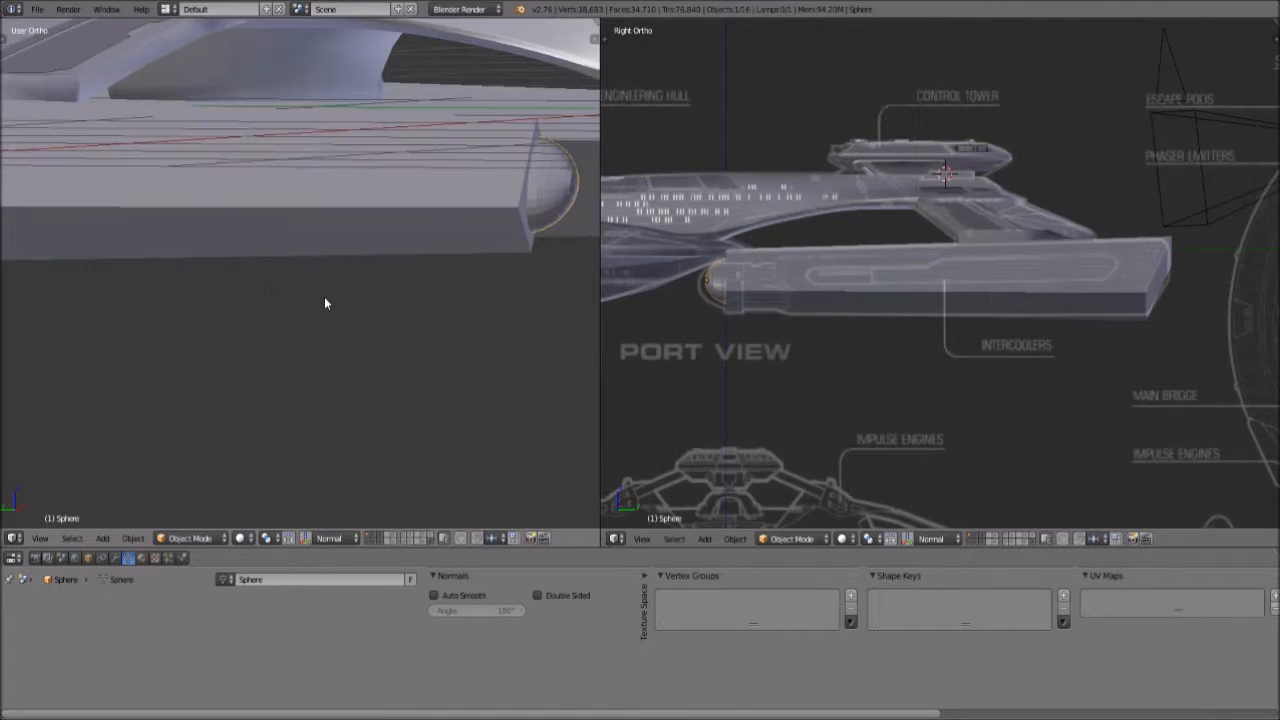
scroll(1150, 340, "up", 2)
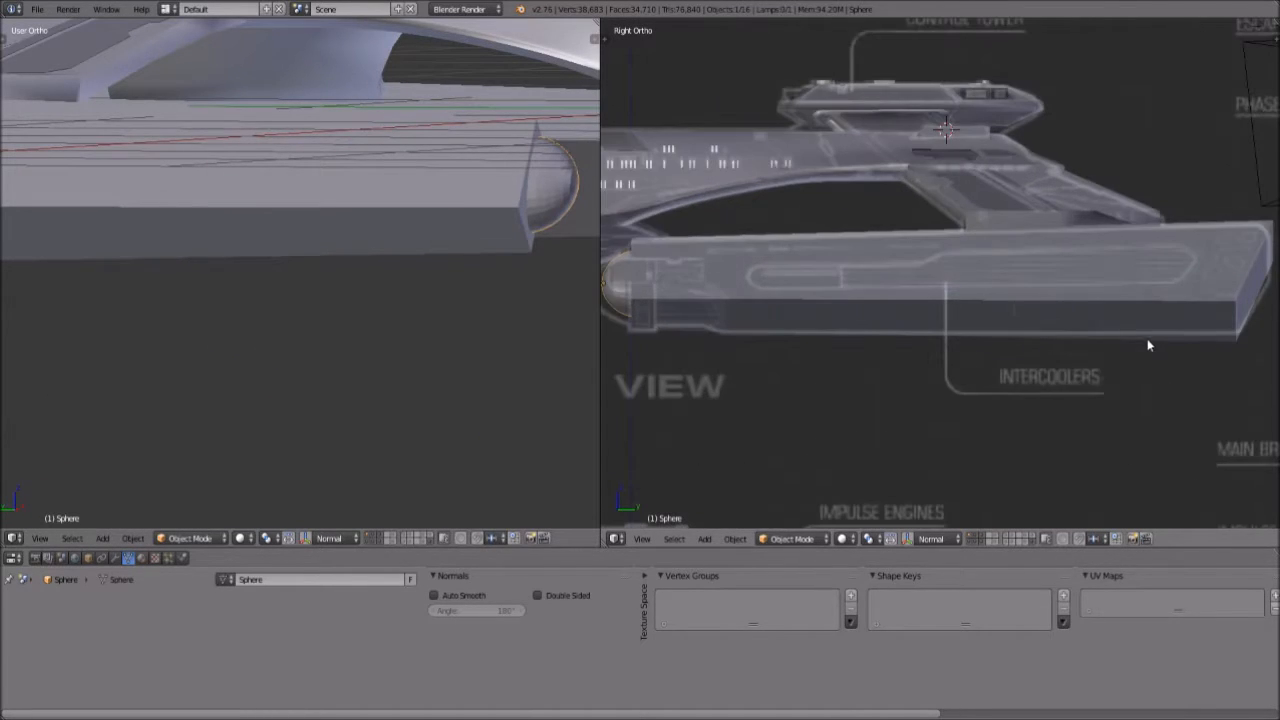
scroll(1210, 343, "down", 4)
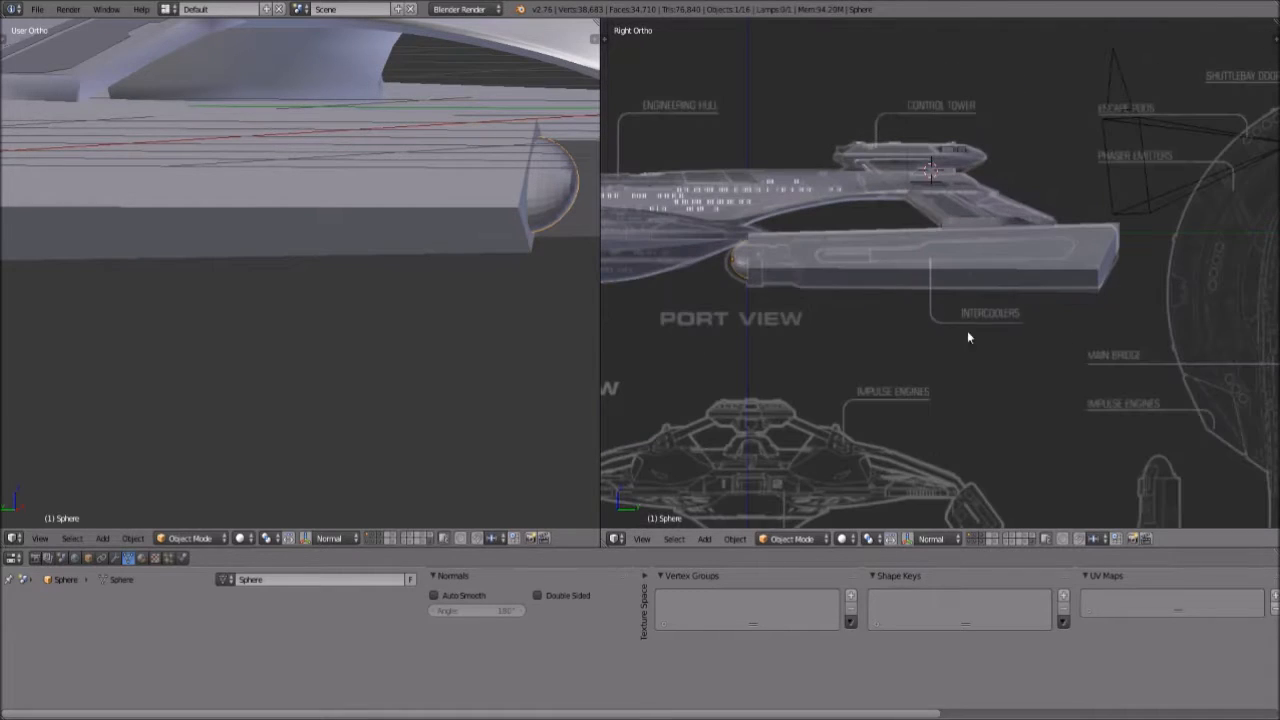
Select the nacelle bodies and examine the warp nacelle's shape in the aft, fore and top-down views of the reference blueprint
right_click(882, 283)
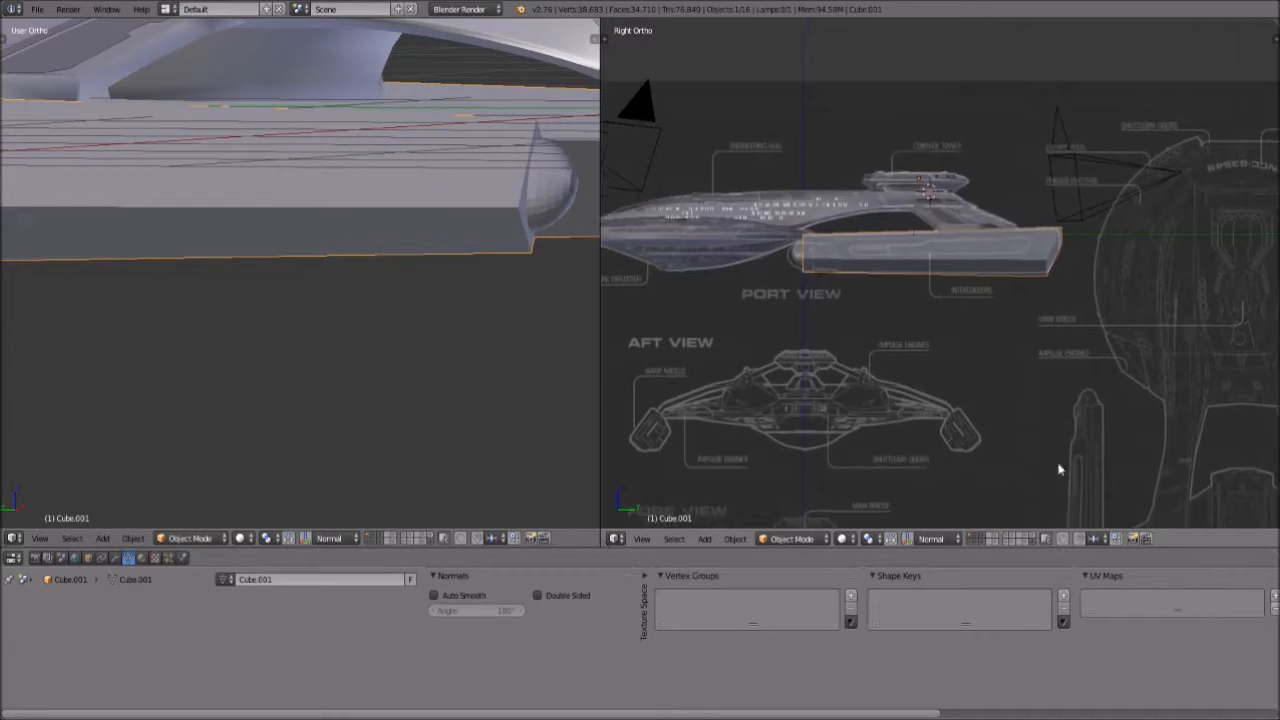
middle_click_drag(1058, 469, 962, 241, "shift")
scroll(964, 300, "up", 2)
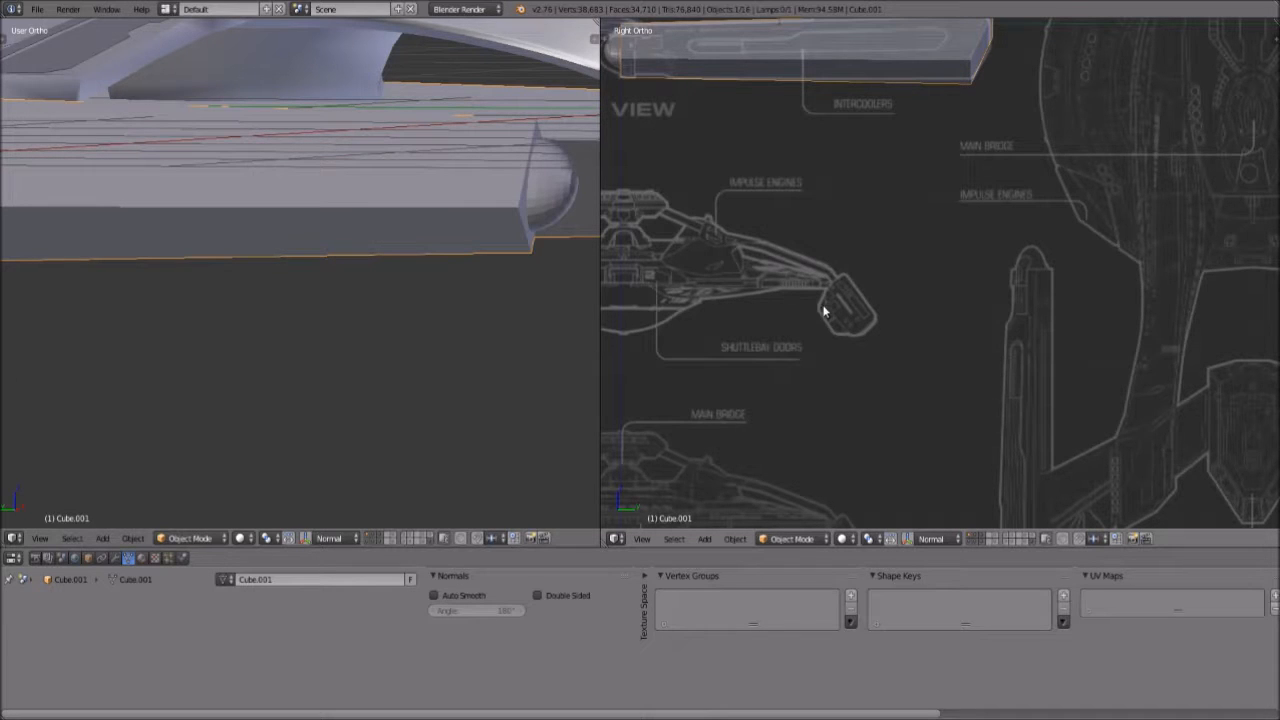
middle_click_drag(1046, 443, 860, 276, "shift")
scroll(870, 344, "up", 2)
scroll(836, 191, "down", 7)
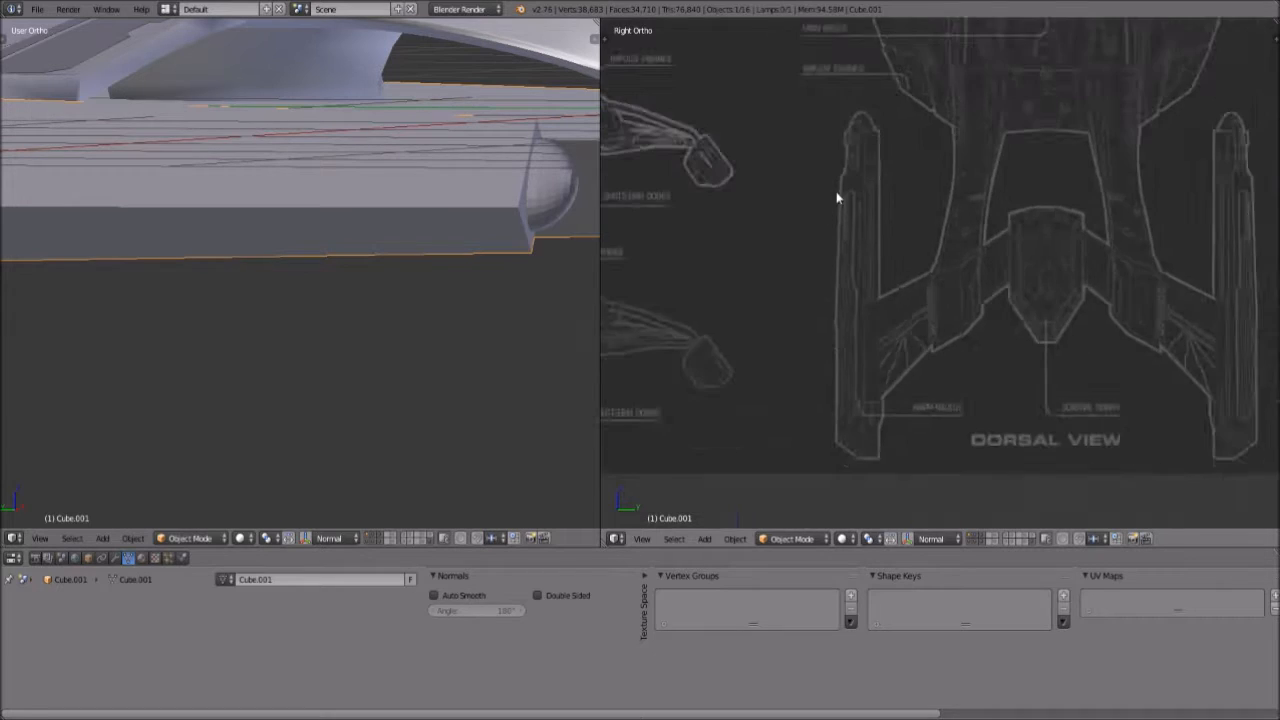
middle_click_drag(880, 401, 1170, 231, "shift")
scroll(853, 315, "up", 6)
middle_click_drag(841, 363, 949, 183, "shift")
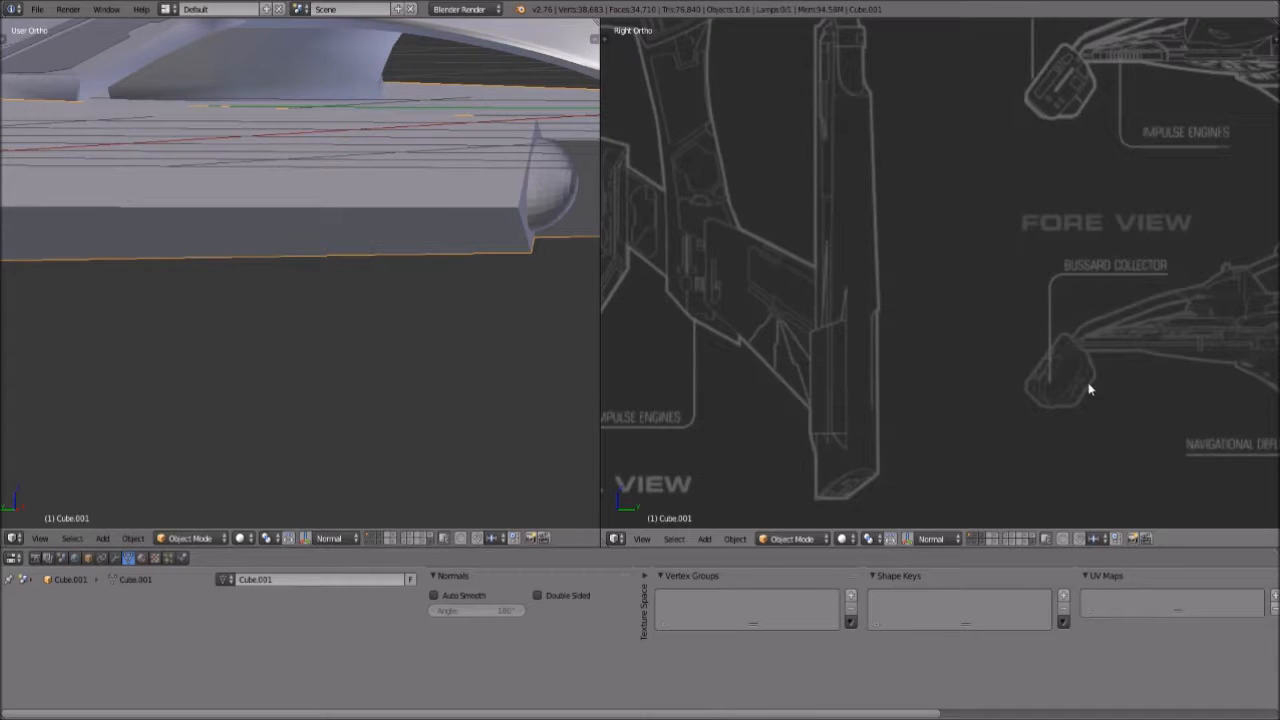
middle_click_drag(1051, 166, 1008, 306, "shift")
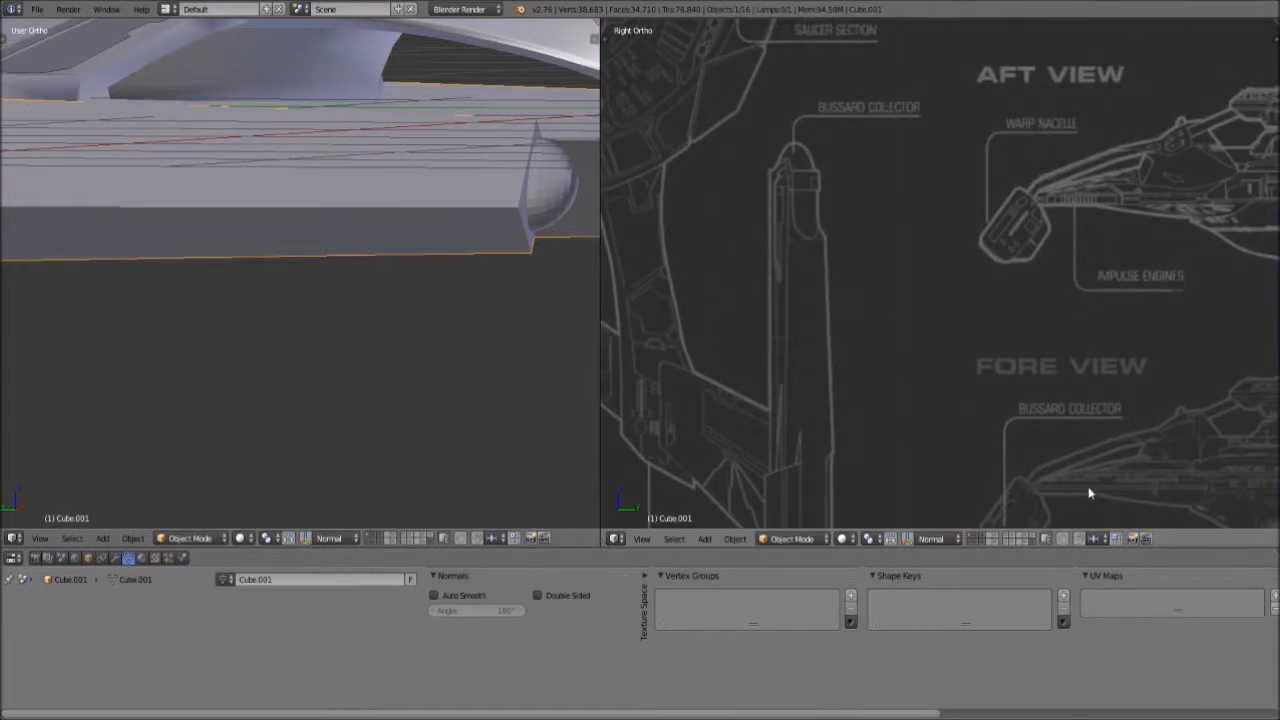
middle_click_drag(1089, 494, 1069, 393, "shift")
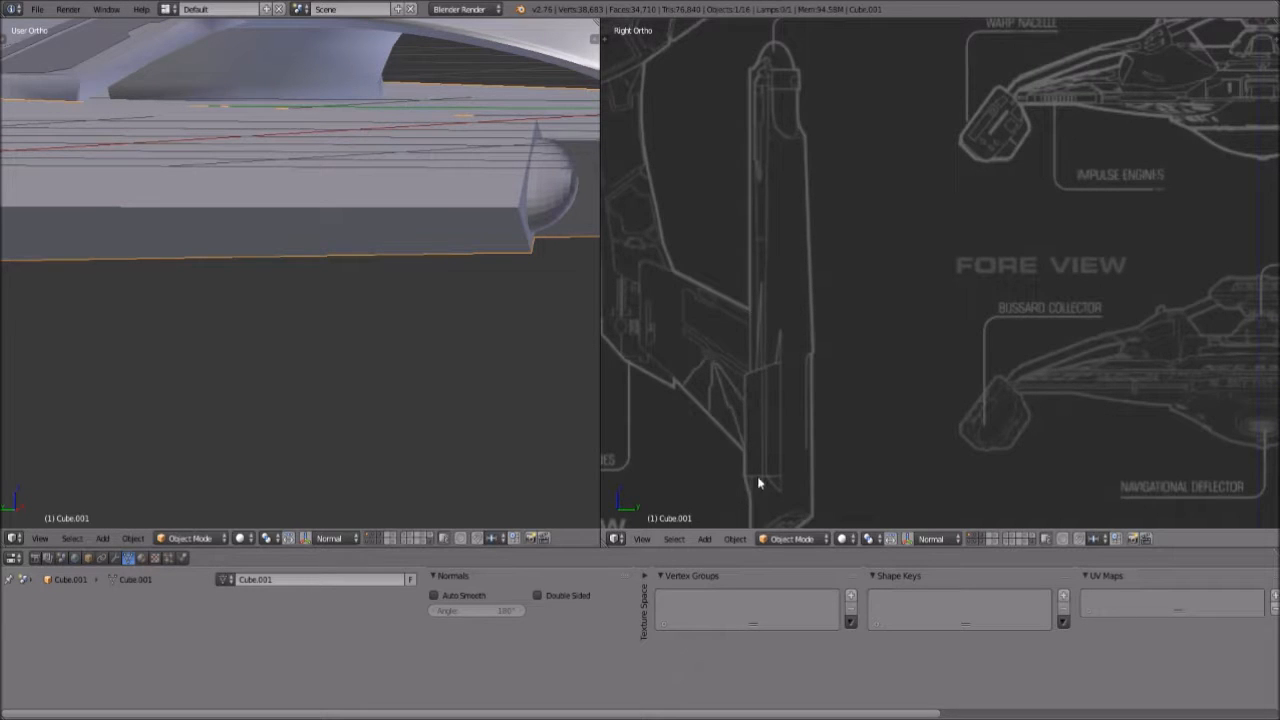
Compare the nacelle body's outline with the port view blueprint from its aft end to its front end
scroll(1070, 159, "down", 5)
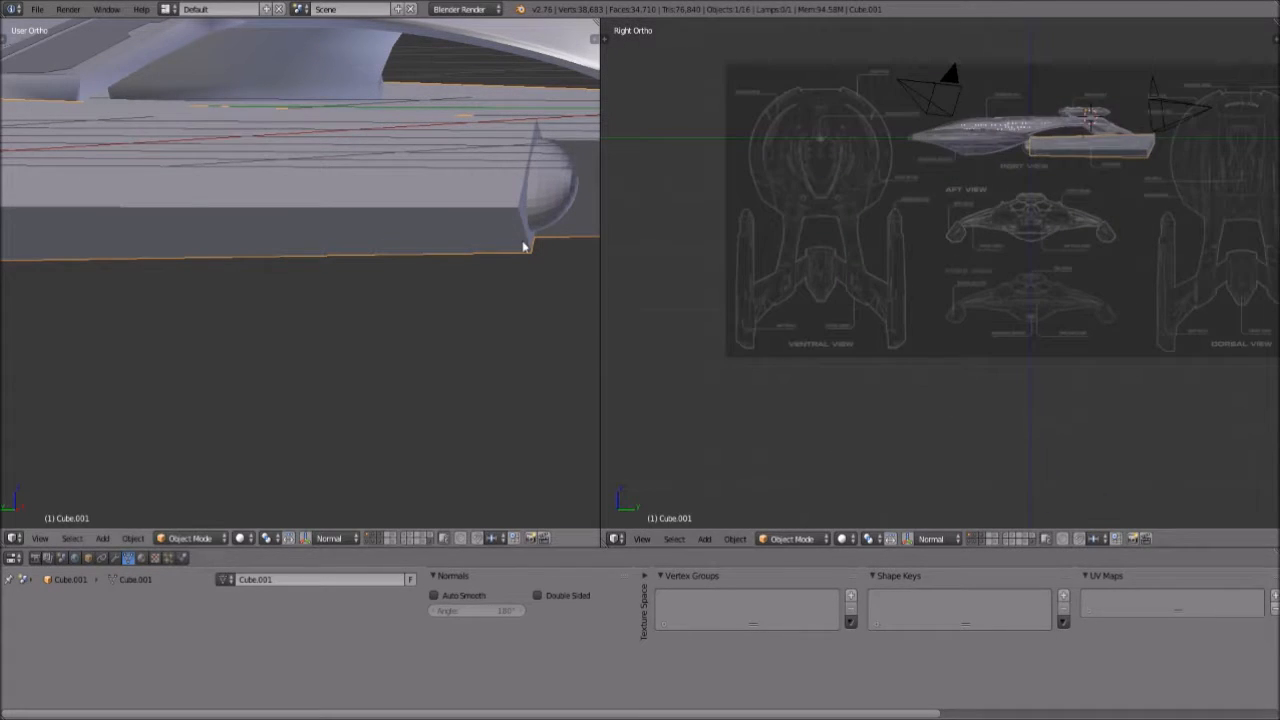
scroll(1040, 191, "down", 2)
scroll(871, 263, "up", 8)
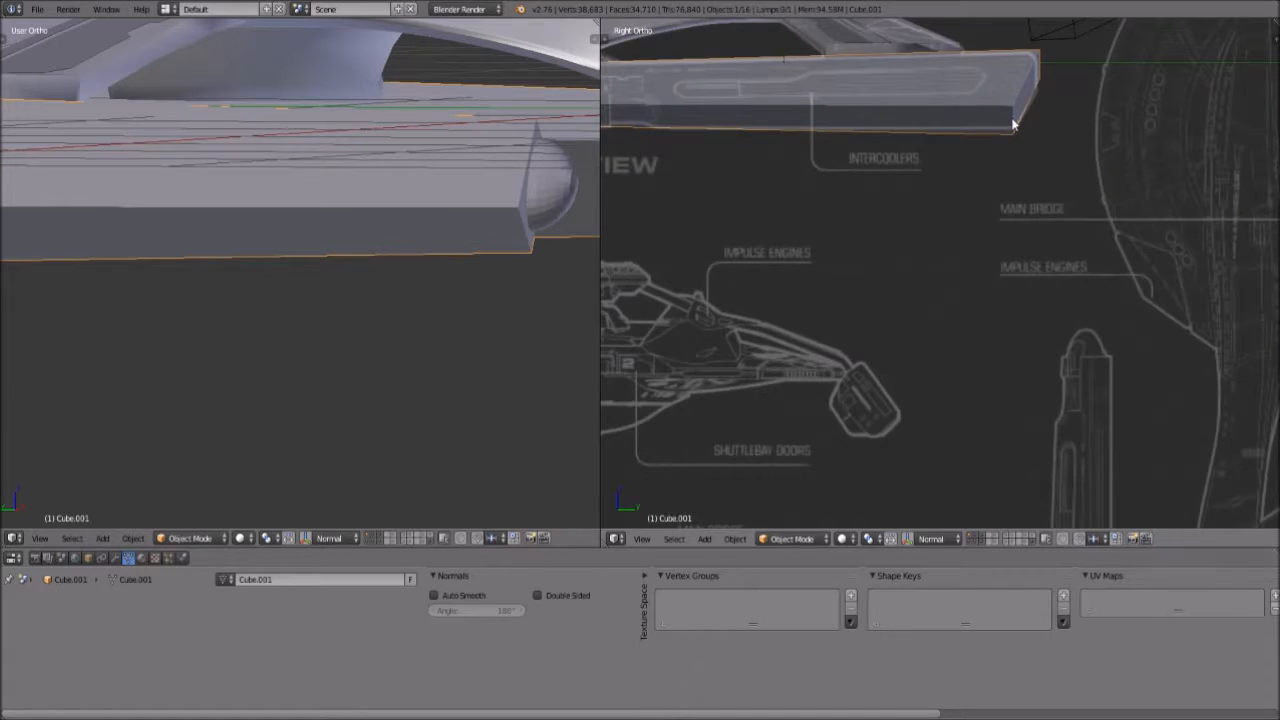
middle_click_drag(1012, 125, 1064, 258, "shift")
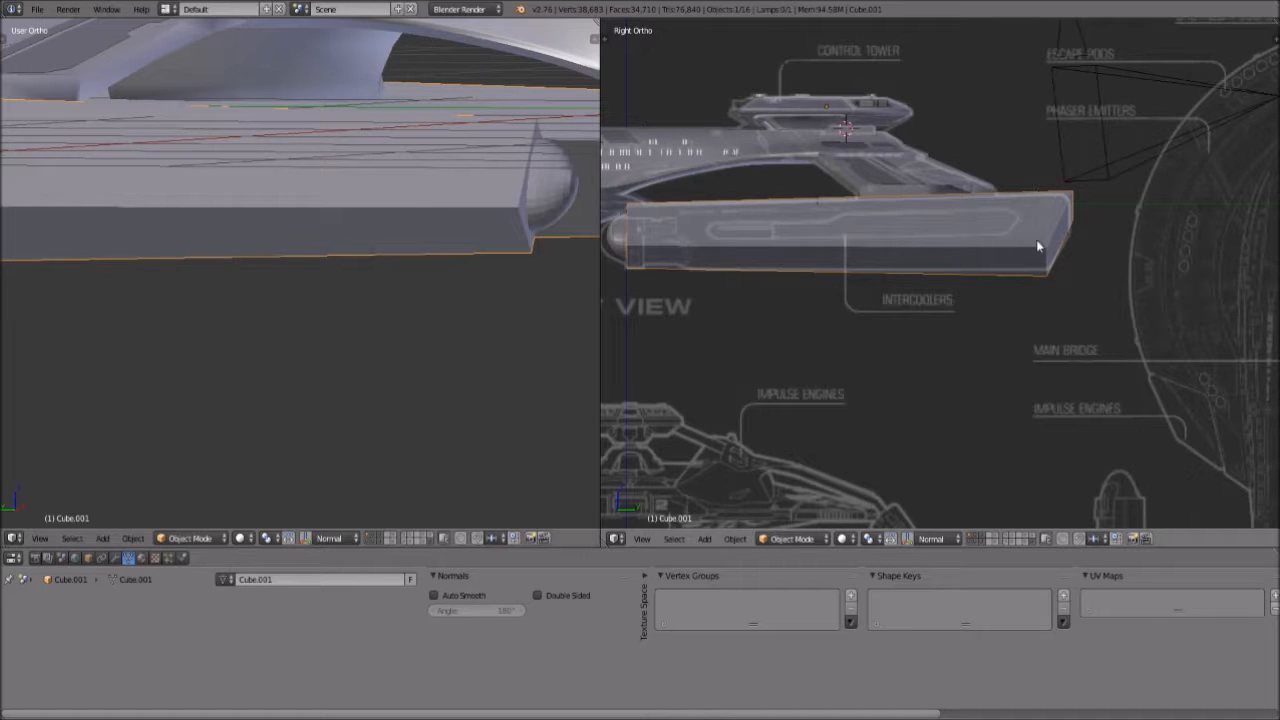
middle_click_drag(723, 277, 923, 280, "shift")
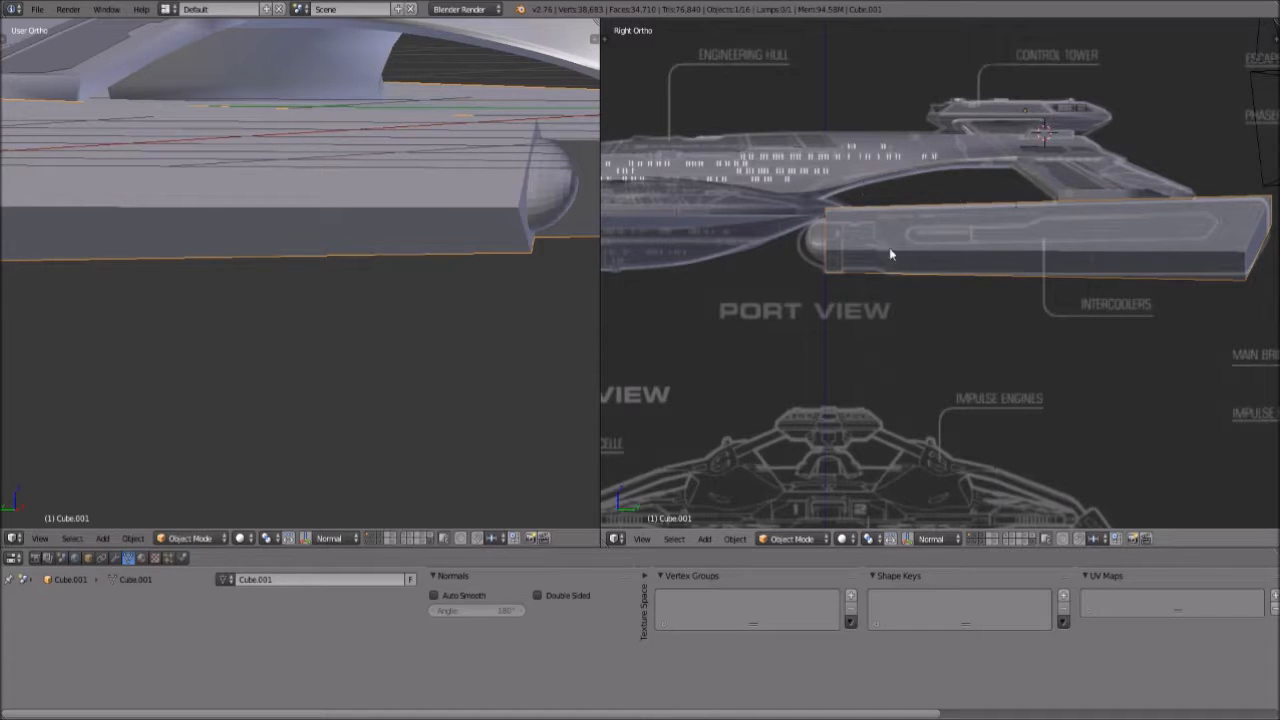
right_click(814, 241)
key("g")
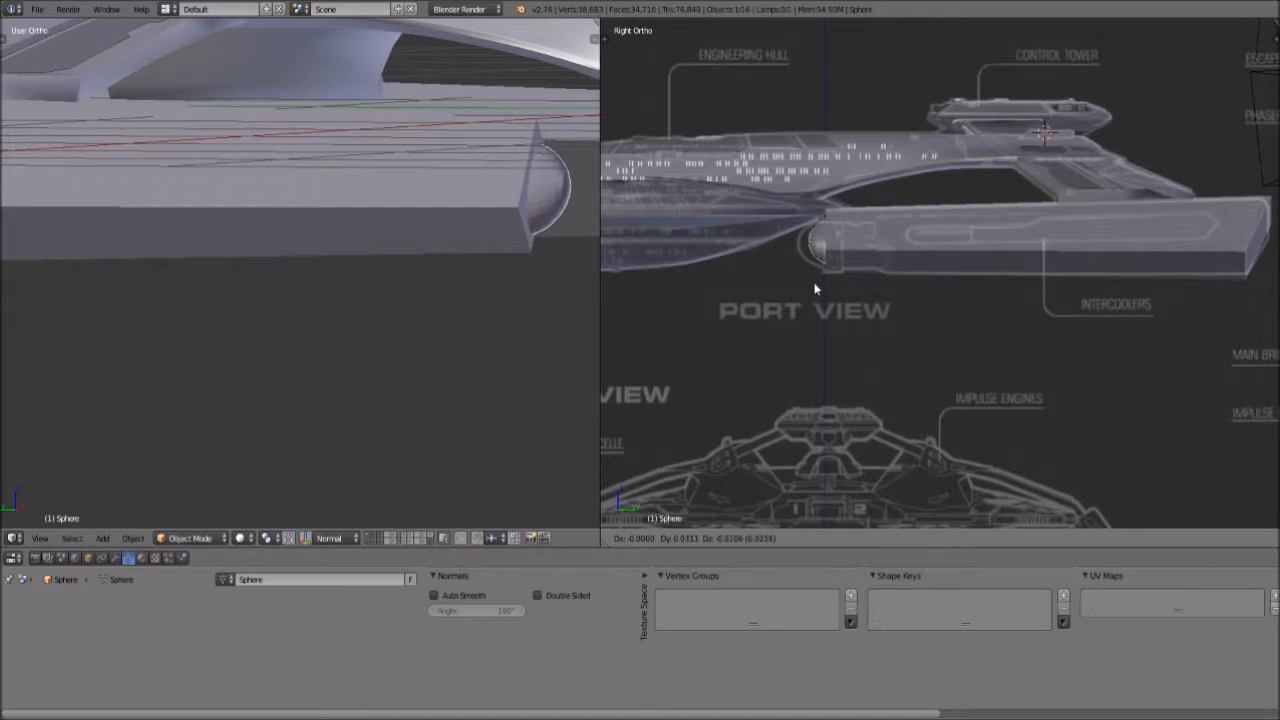
left_click(810, 292)
scroll(820, 307, "up", 2)
scroll(831, 312, "down", 2)
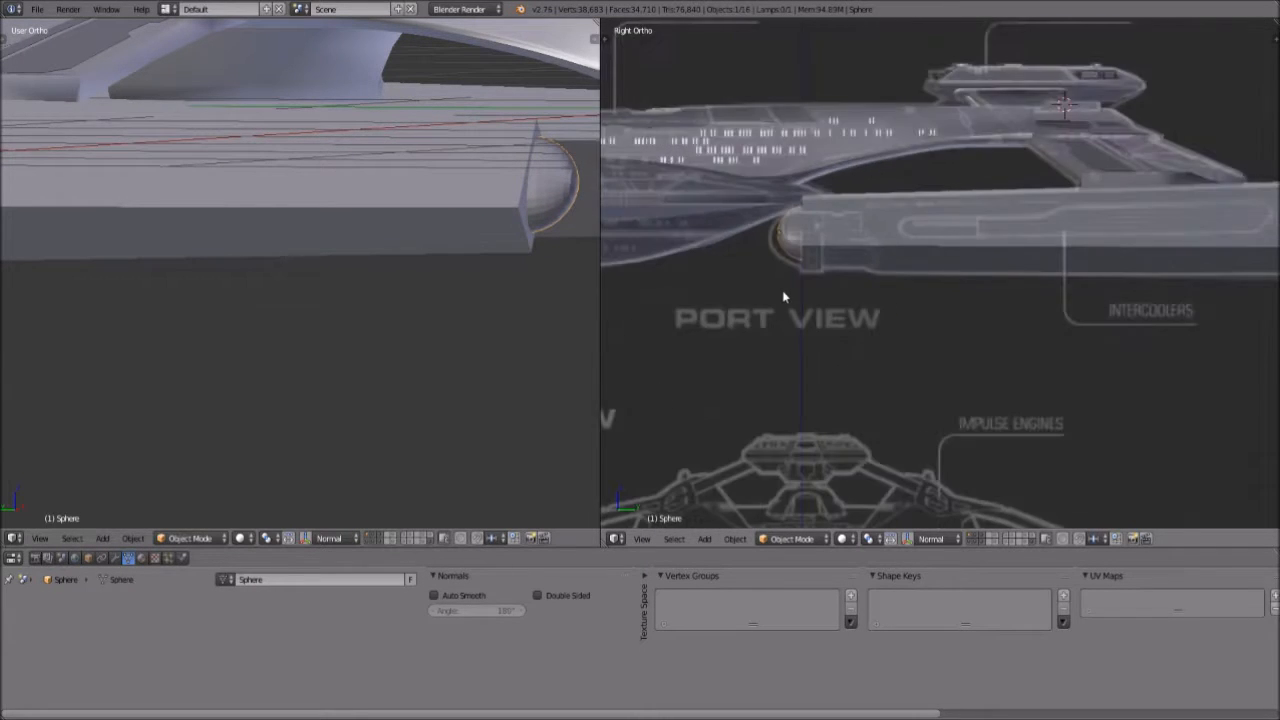
scroll(782, 290, "up", 4)
middle_click_drag(952, 283, 1164, 253, "shift")
key("g")
right_click(848, 198)
key("g")
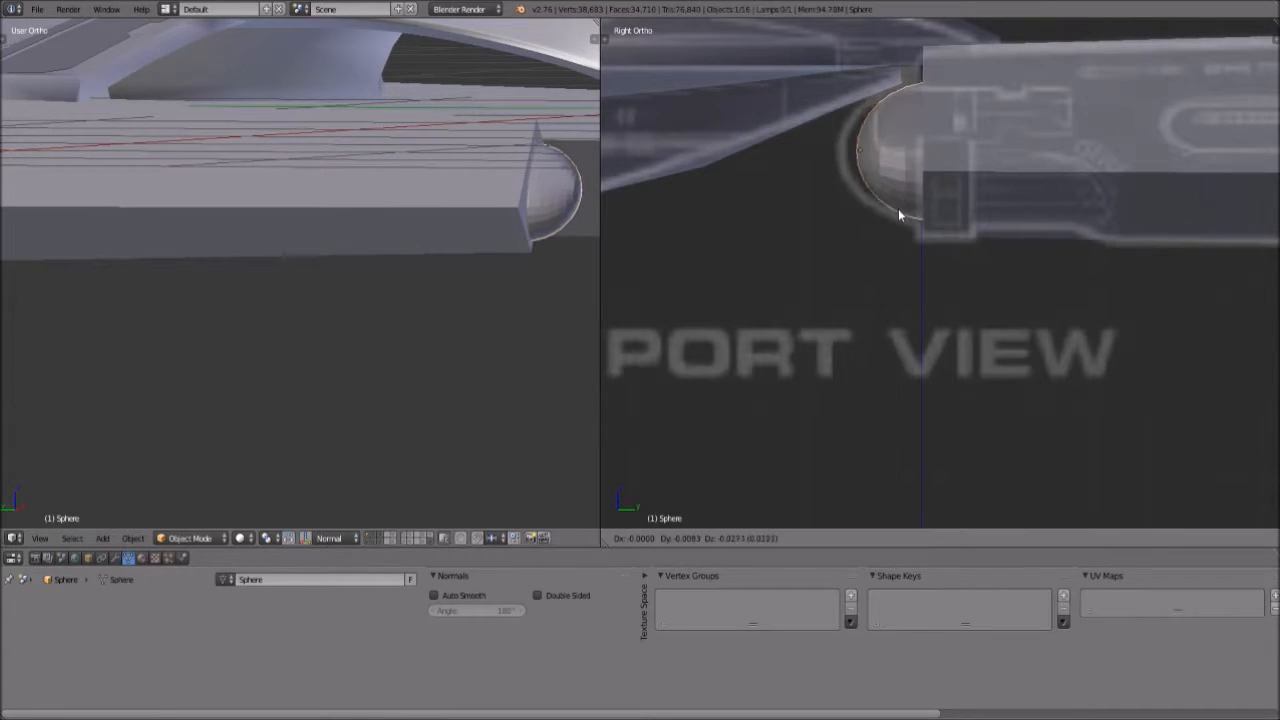
right_click(888, 210)
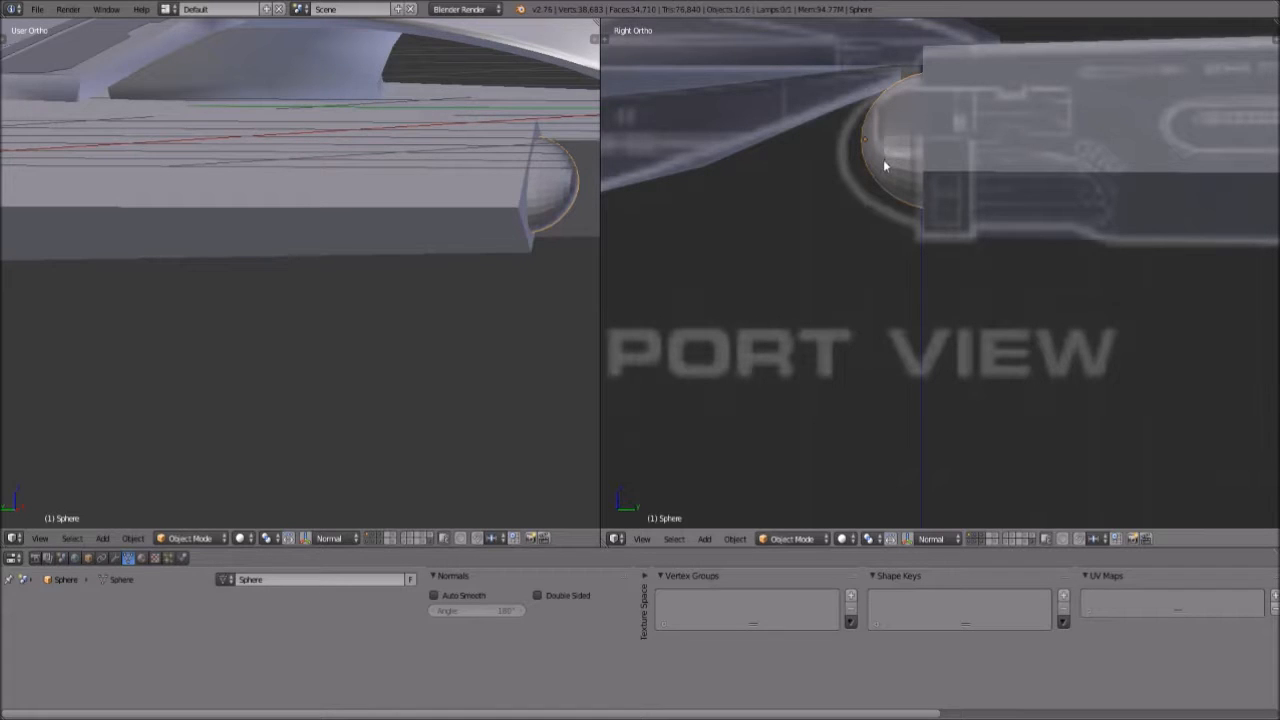
key("g")
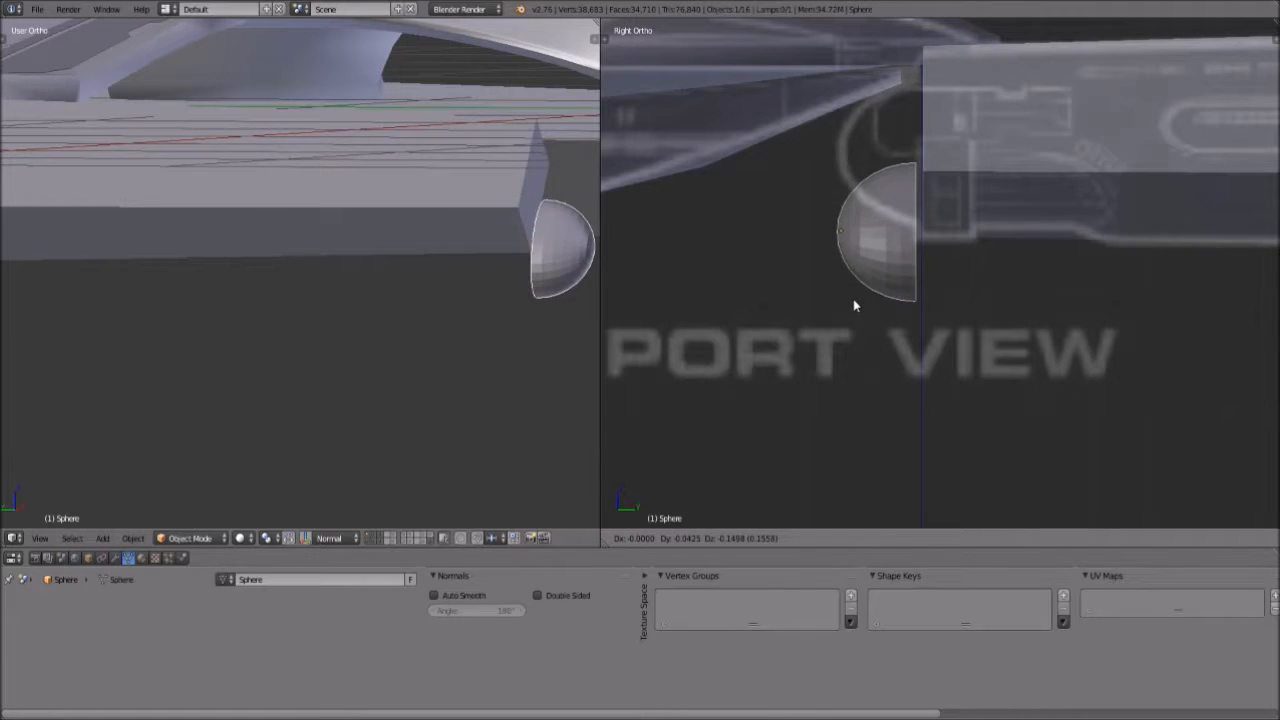
right_click(853, 299)
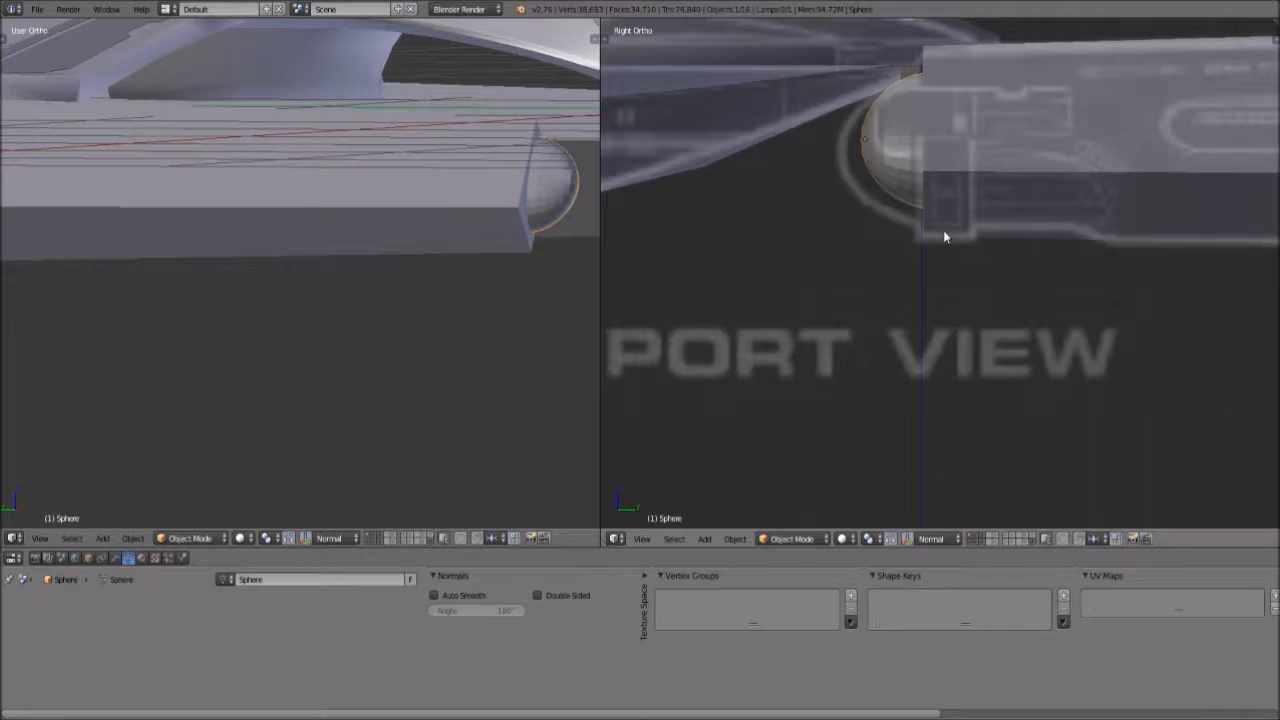
Examine the nacelle and its domed cap from an angled view, the left side and the right side
scroll(943, 230, "down", 4)
middle_click_drag(923, 258, 1006, 296)
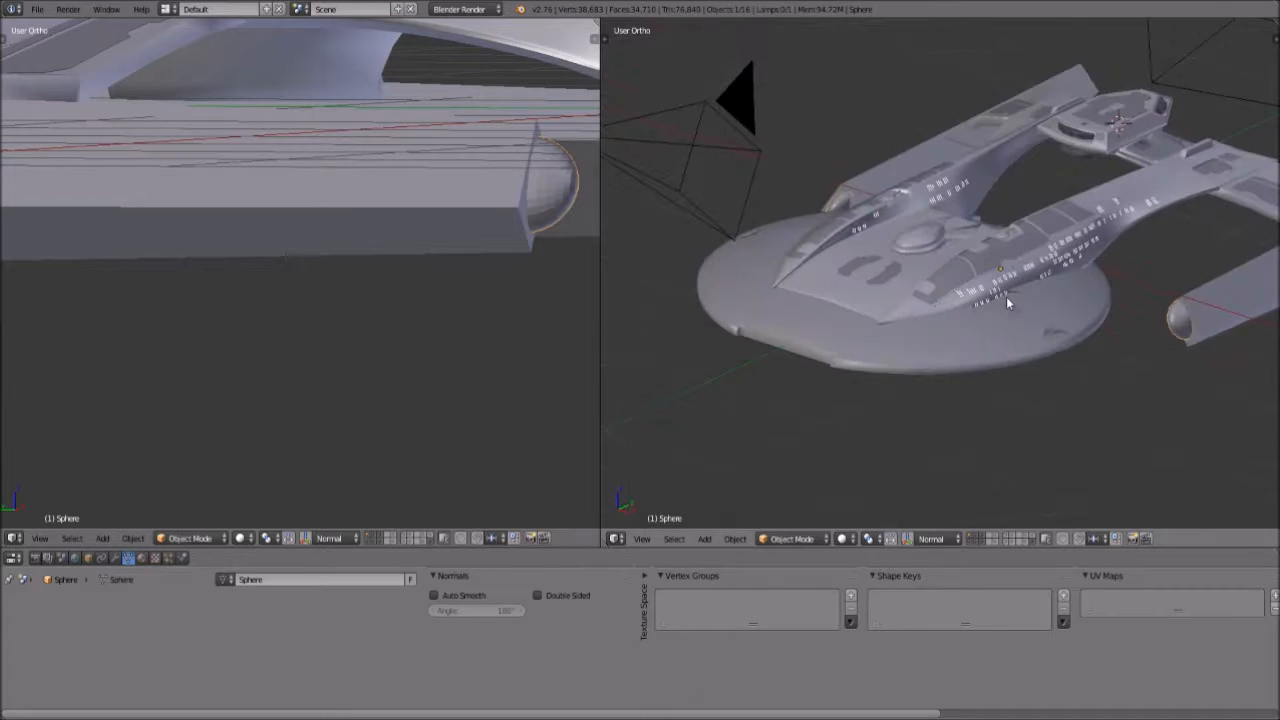
middle_click_drag(1144, 317, 854, 297)
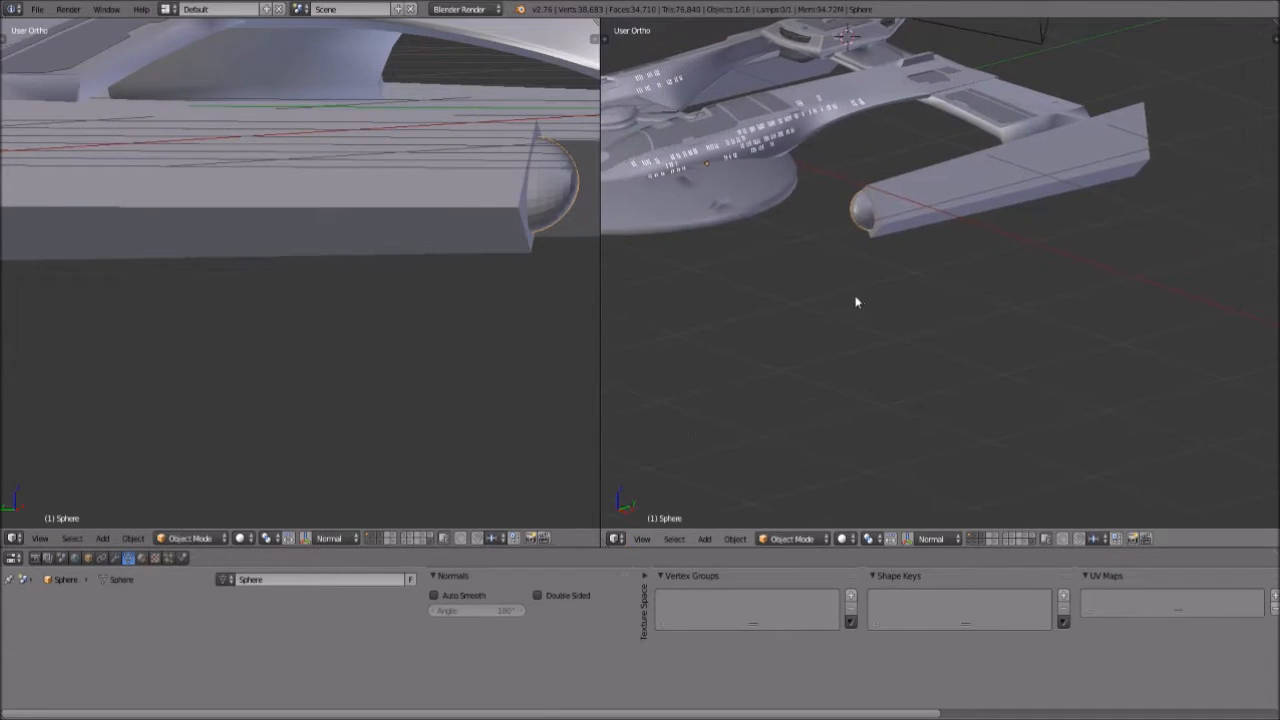
left_click(641, 538)
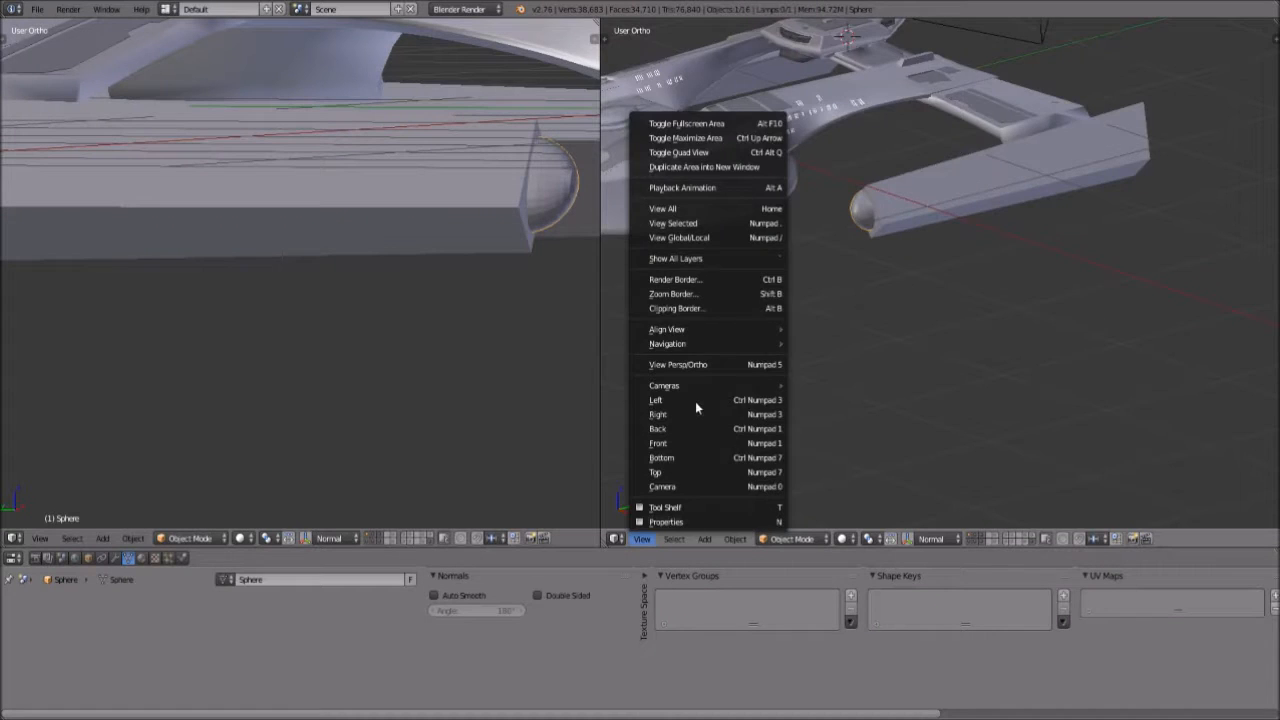
left_click(695, 401)
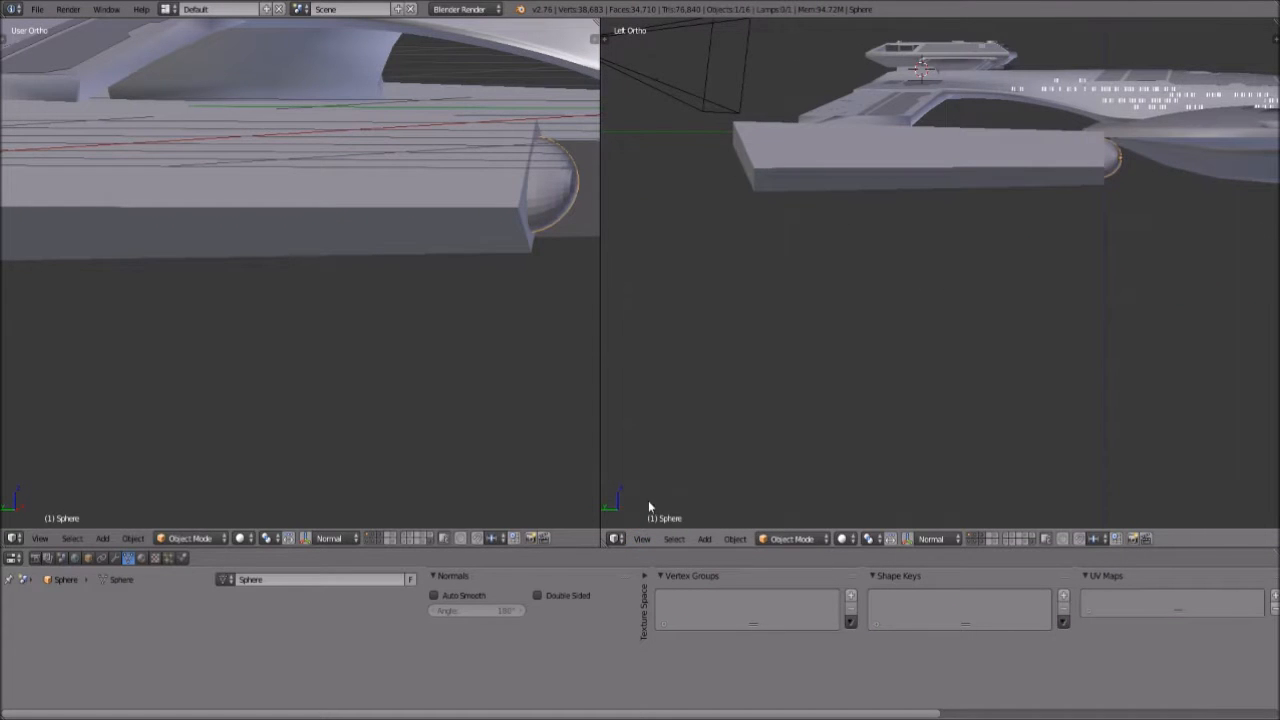
left_click(641, 538)
left_click(685, 418)
middle_click_drag(685, 418, 923, 281)
key("KP_3")
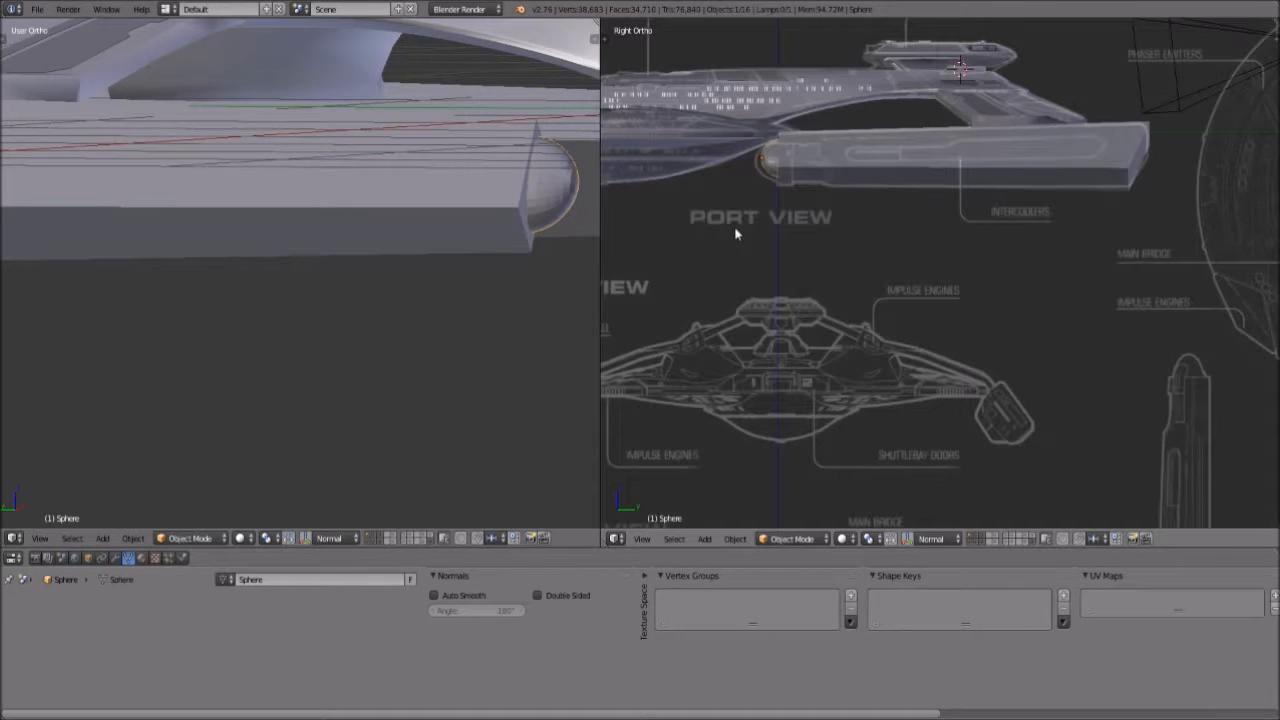
Examine the domed cap up close against the port view blueprint and at the nacelle's front end in the angled view
scroll(768, 218, "up", 5)
scroll(895, 260, "up", 2)
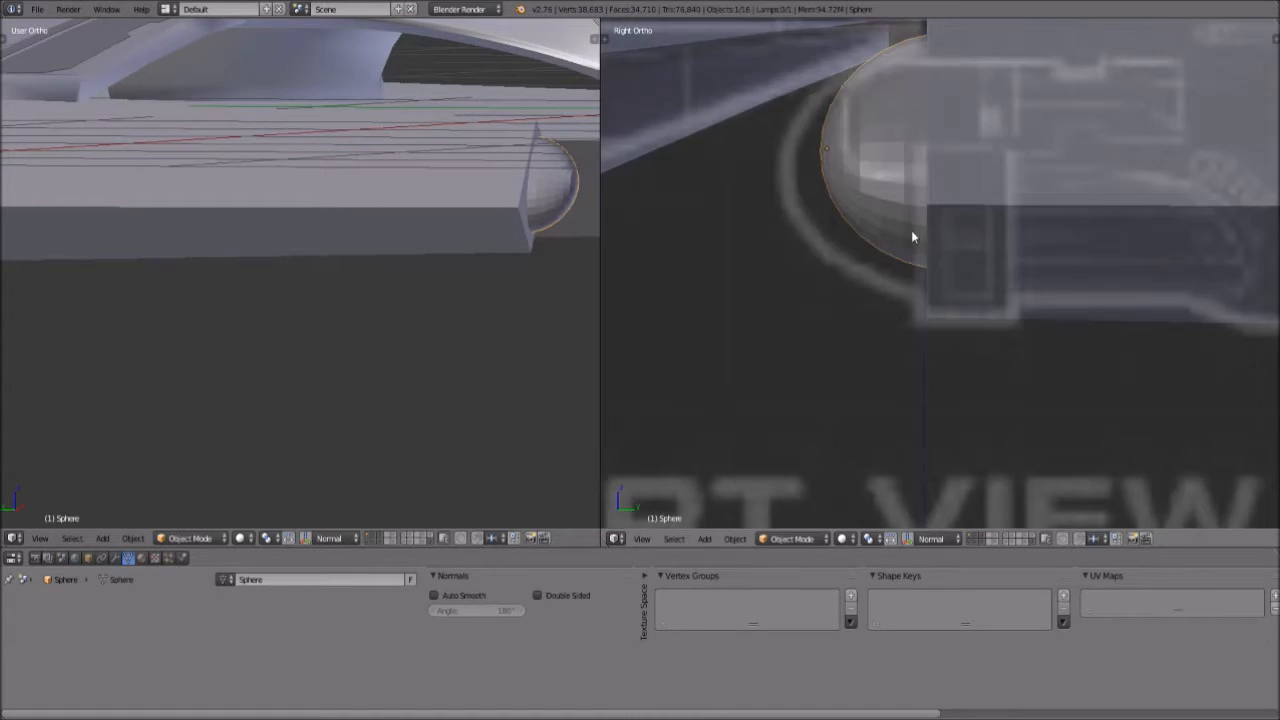
scroll(911, 230, "down", 1)
middle_click_drag(590, 243, 386, 266)
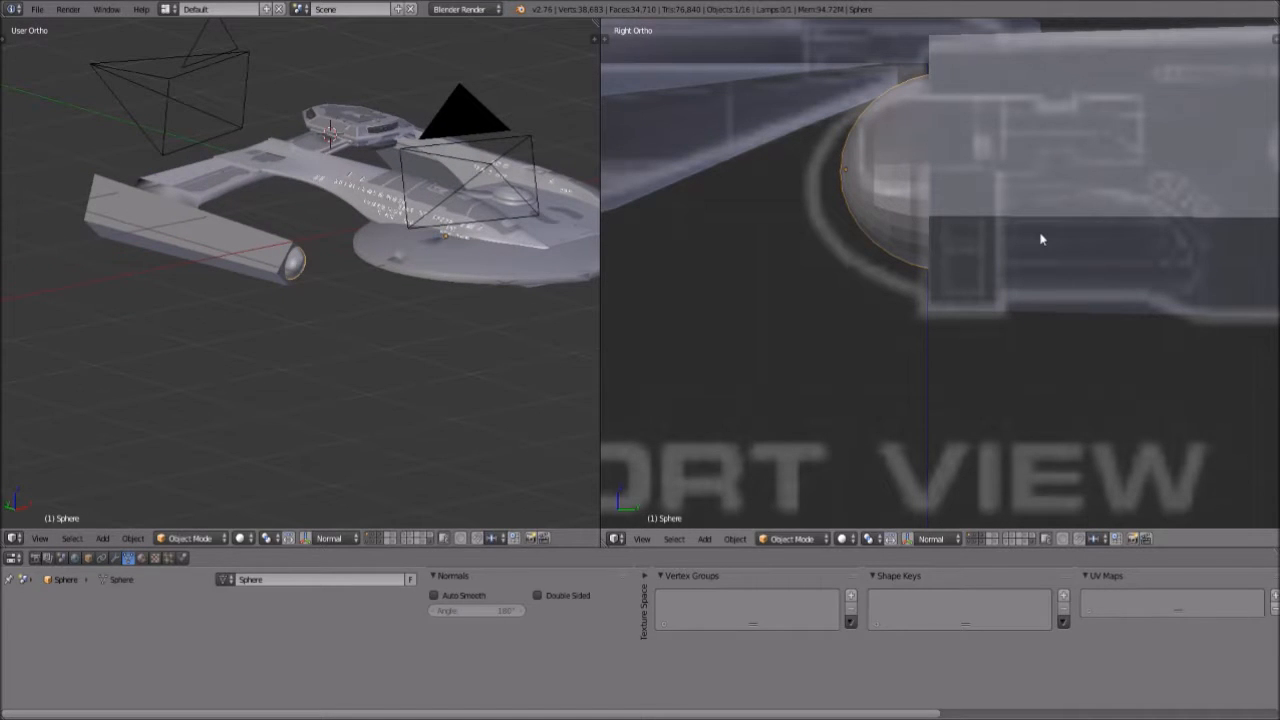
scroll(1040, 240, "up", 3)
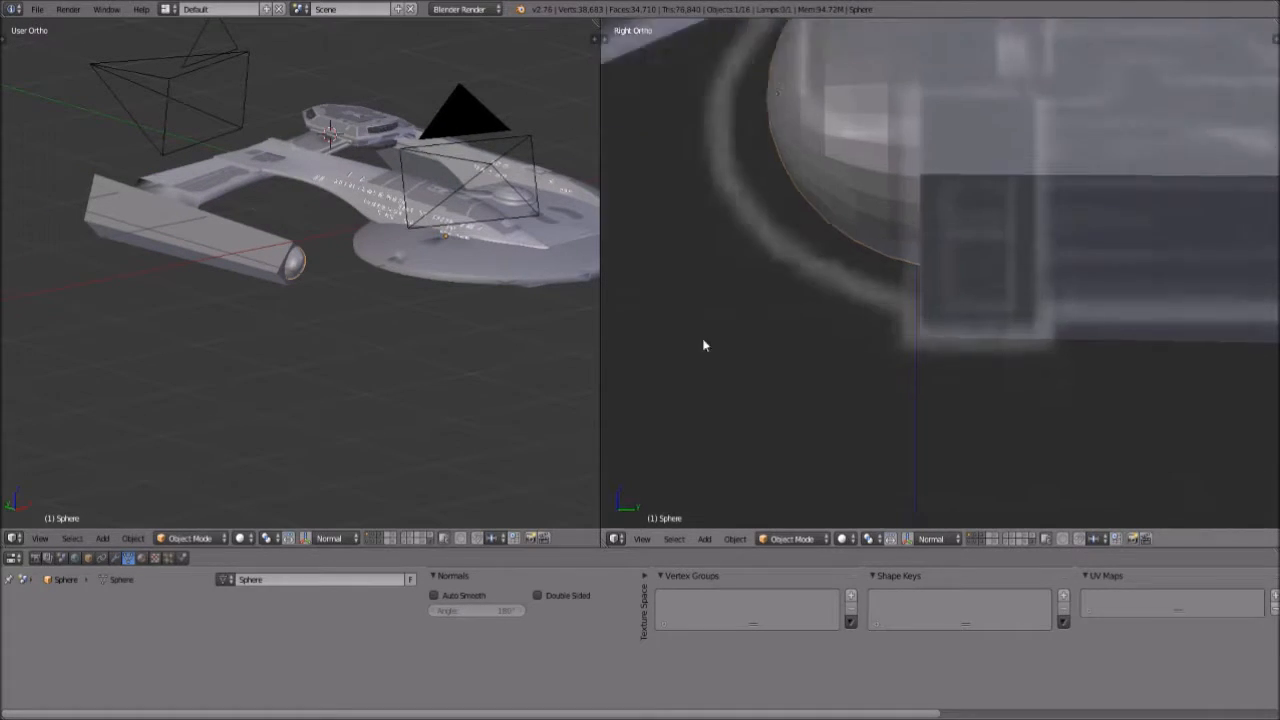
scroll(343, 242, "up", 5)
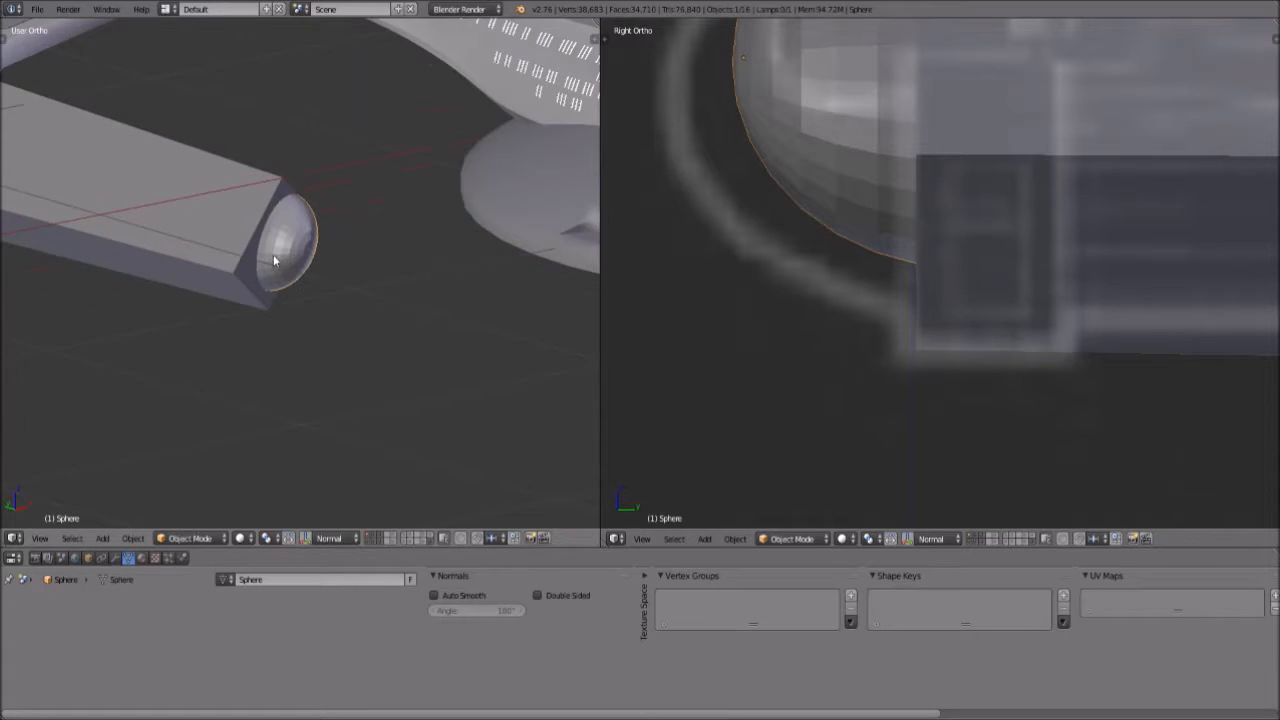
middle_click_drag(273, 256, 475, 348, "shift")
scroll(475, 348, "down", 7)
scroll(266, 305, "up", 5)
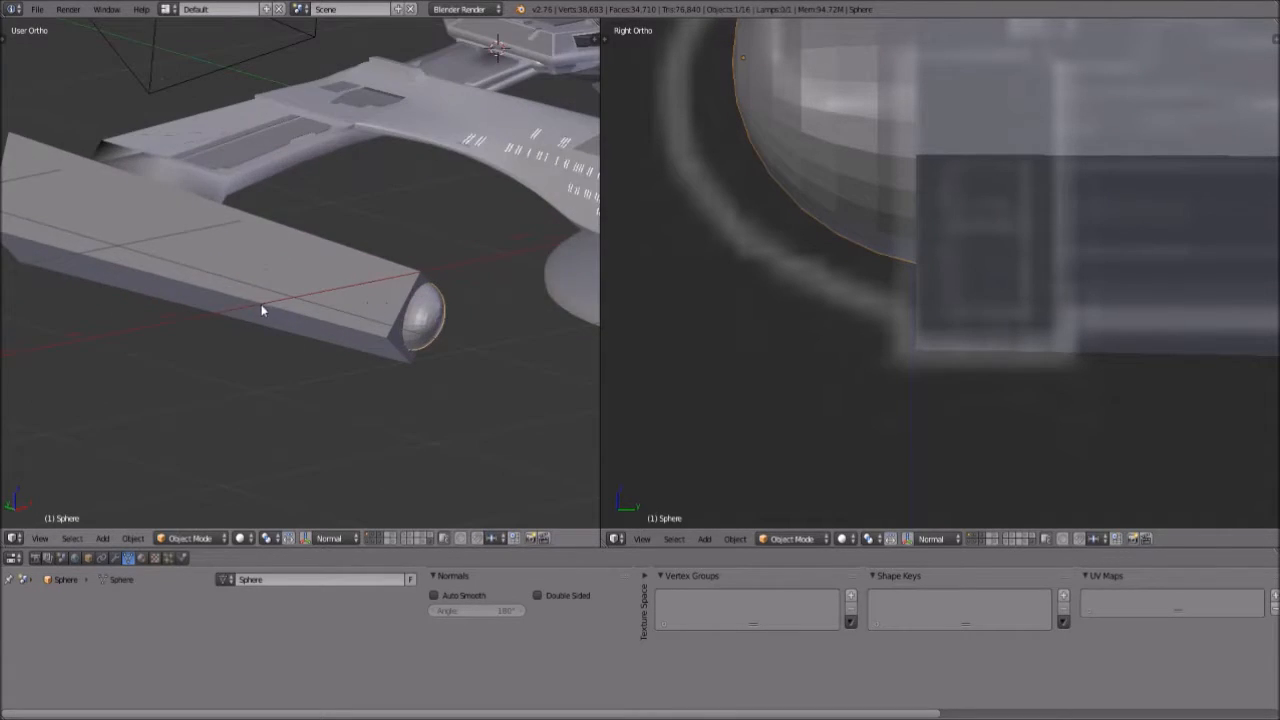
scroll(265, 310, "up", 6)
right_click(324, 186)
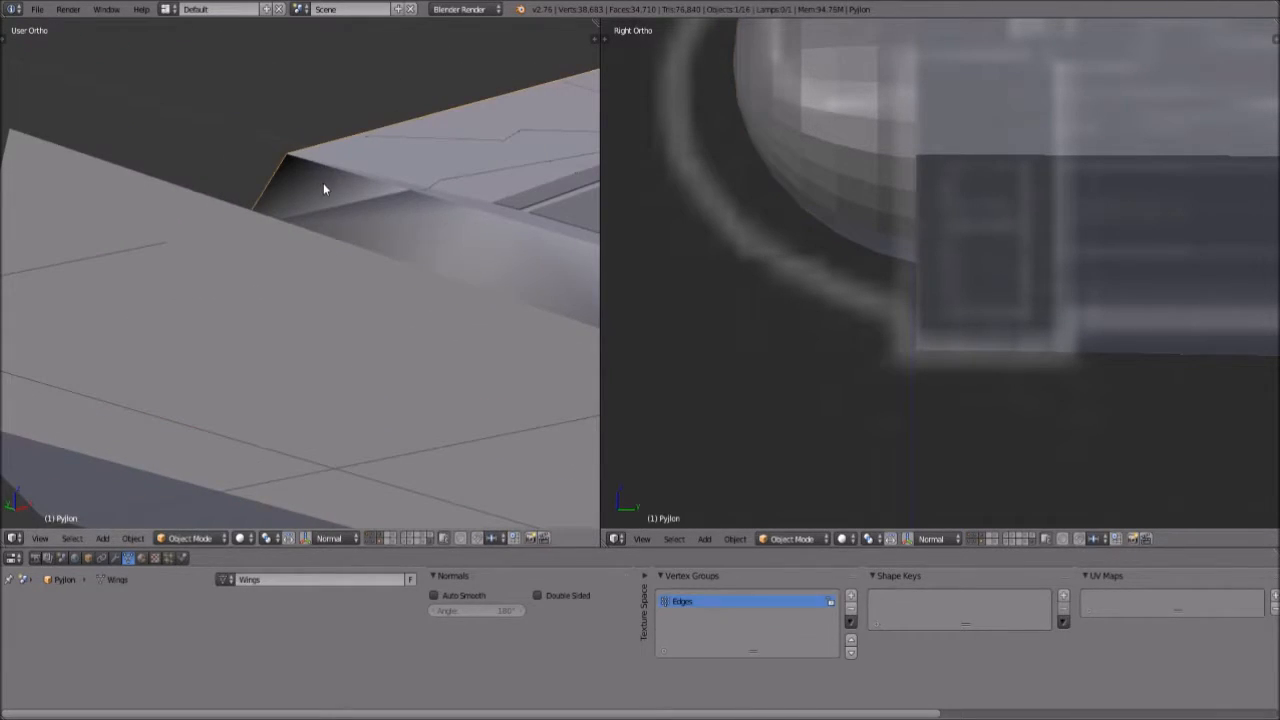
key("g")
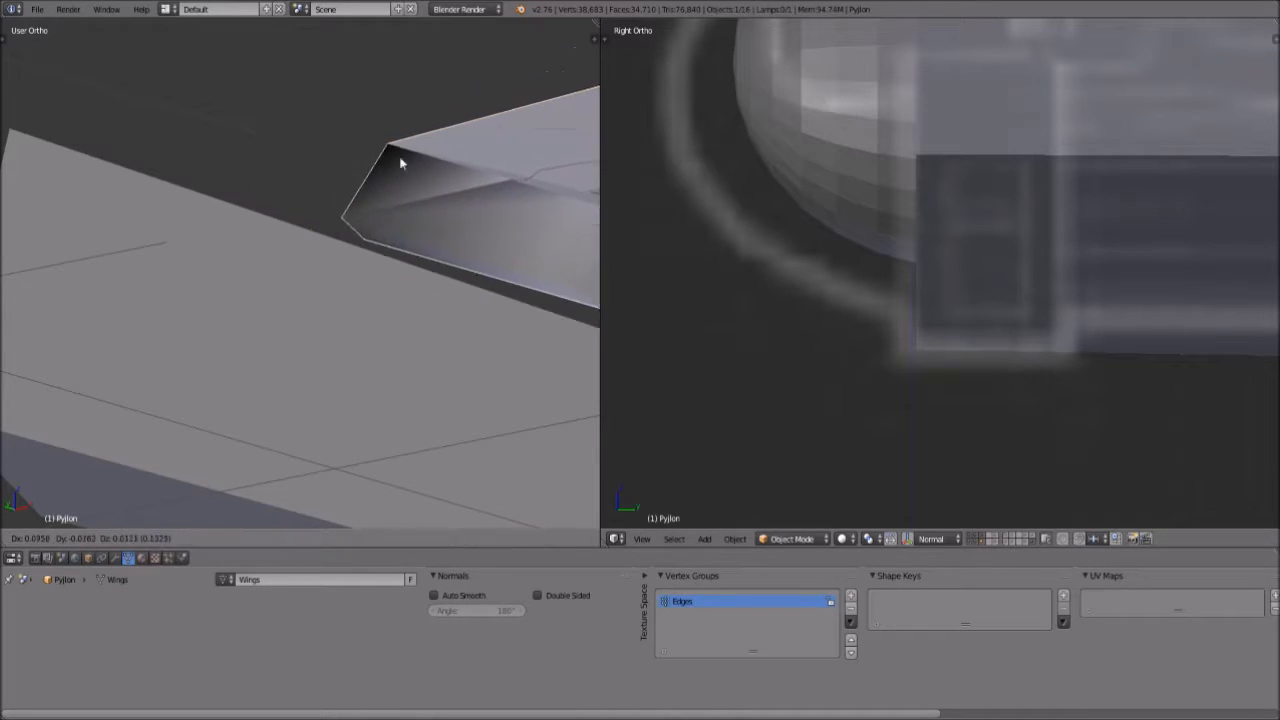
right_click(337, 197)
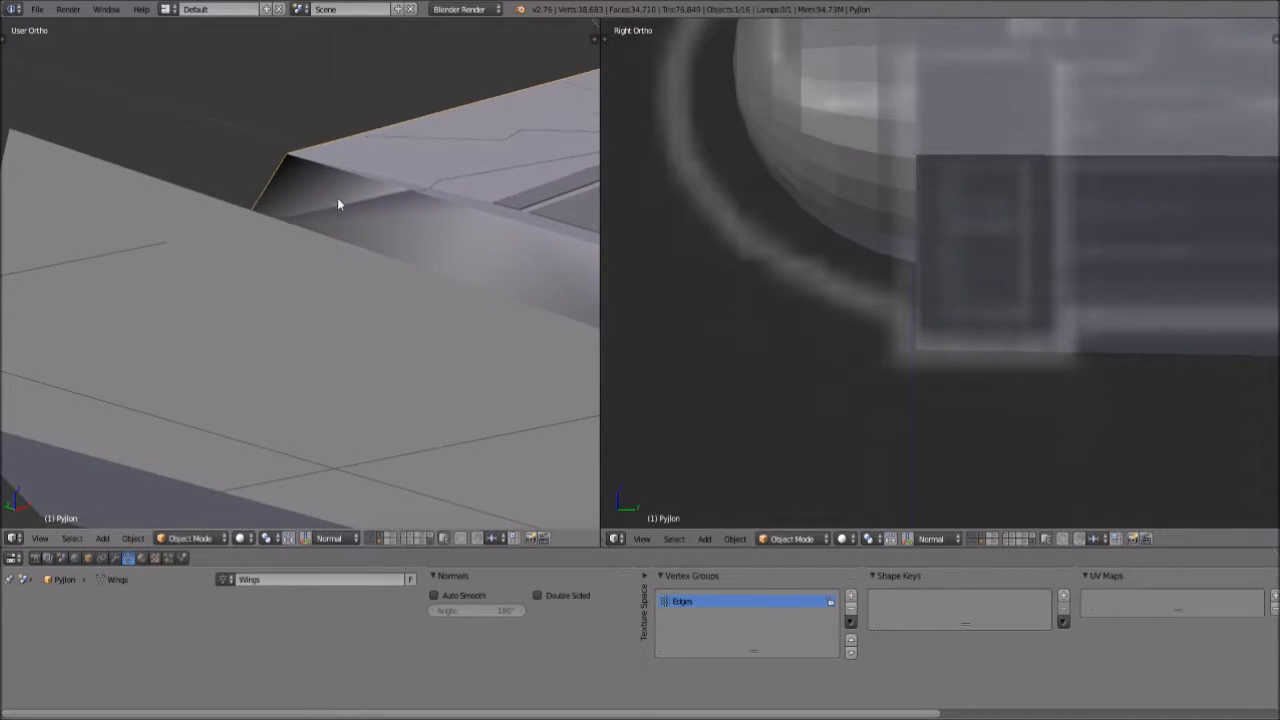
Inspect the pylon's mesh in Edit Mode with nothing selected, and return to Object Mode
left_click(195, 538)
left_click(205, 503)
key("a")
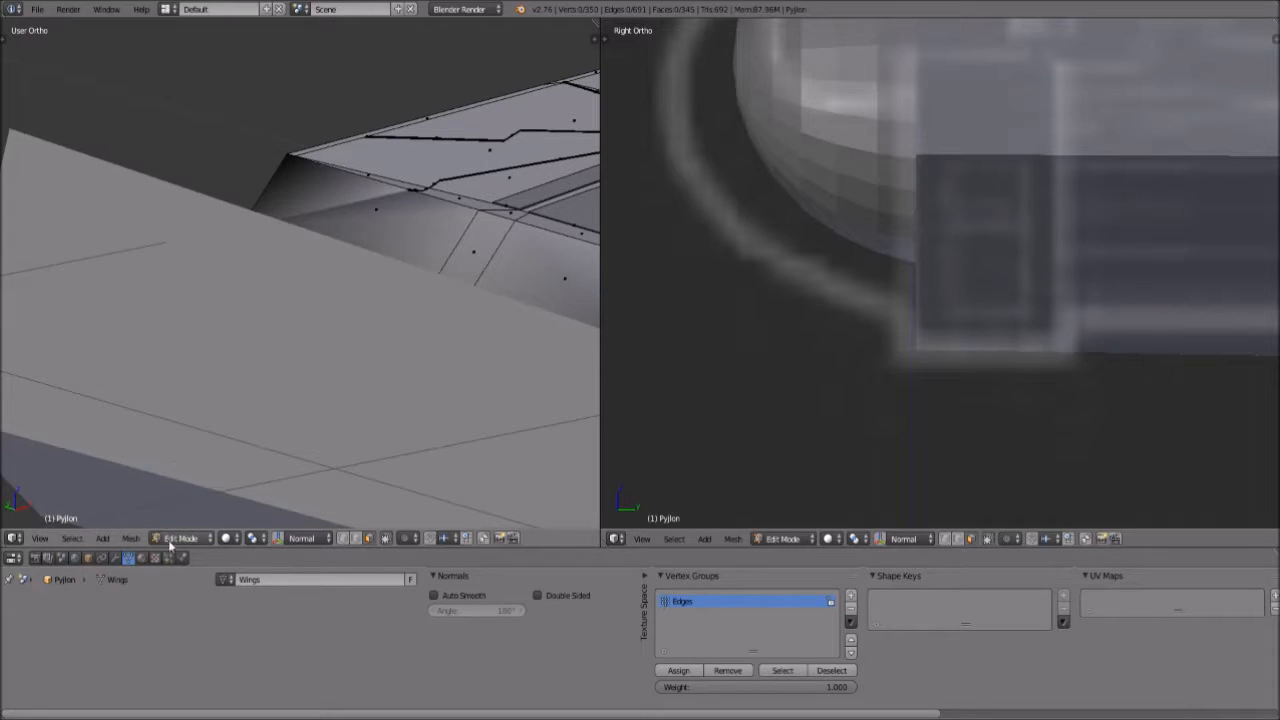
left_click(175, 538)
left_click(180, 520)
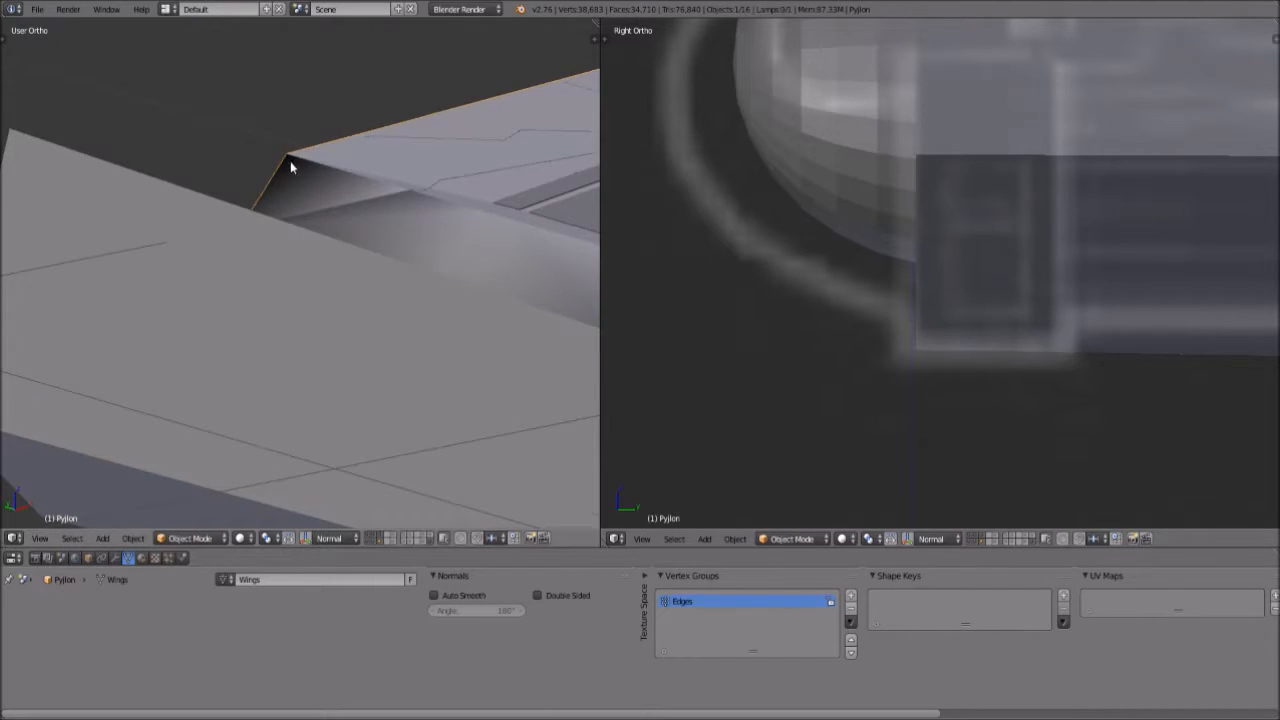
Select the nacelle bodies and compare them with the blueprint in the right side and top views
scroll(290, 161, "down", 6)
scroll(1065, 316, "down", 4)
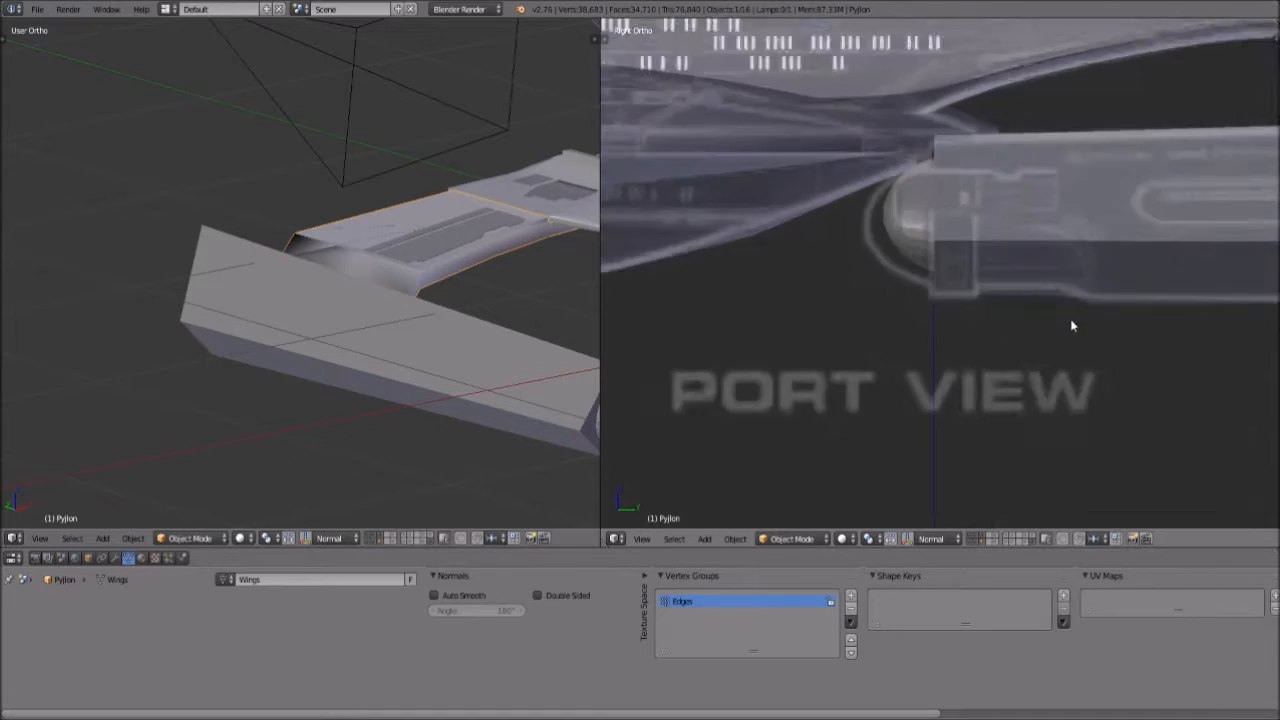
scroll(1070, 325, "down", 5)
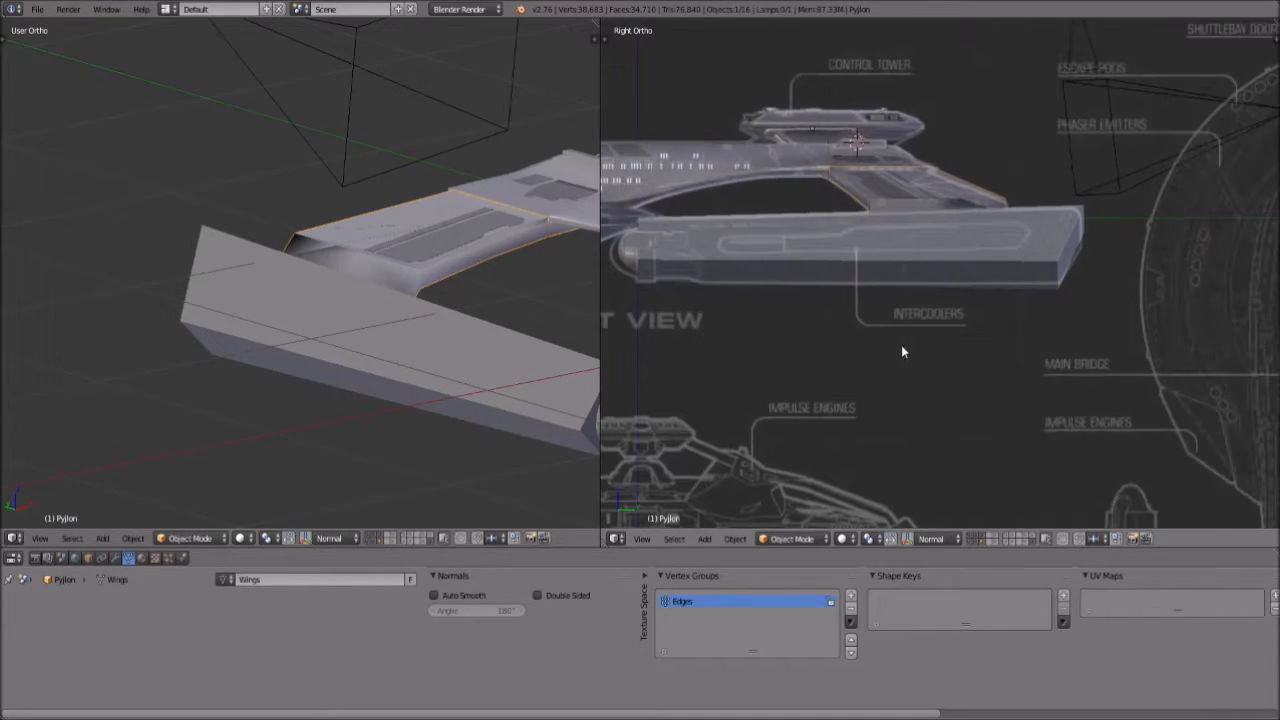
scroll(901, 349, "up", 5)
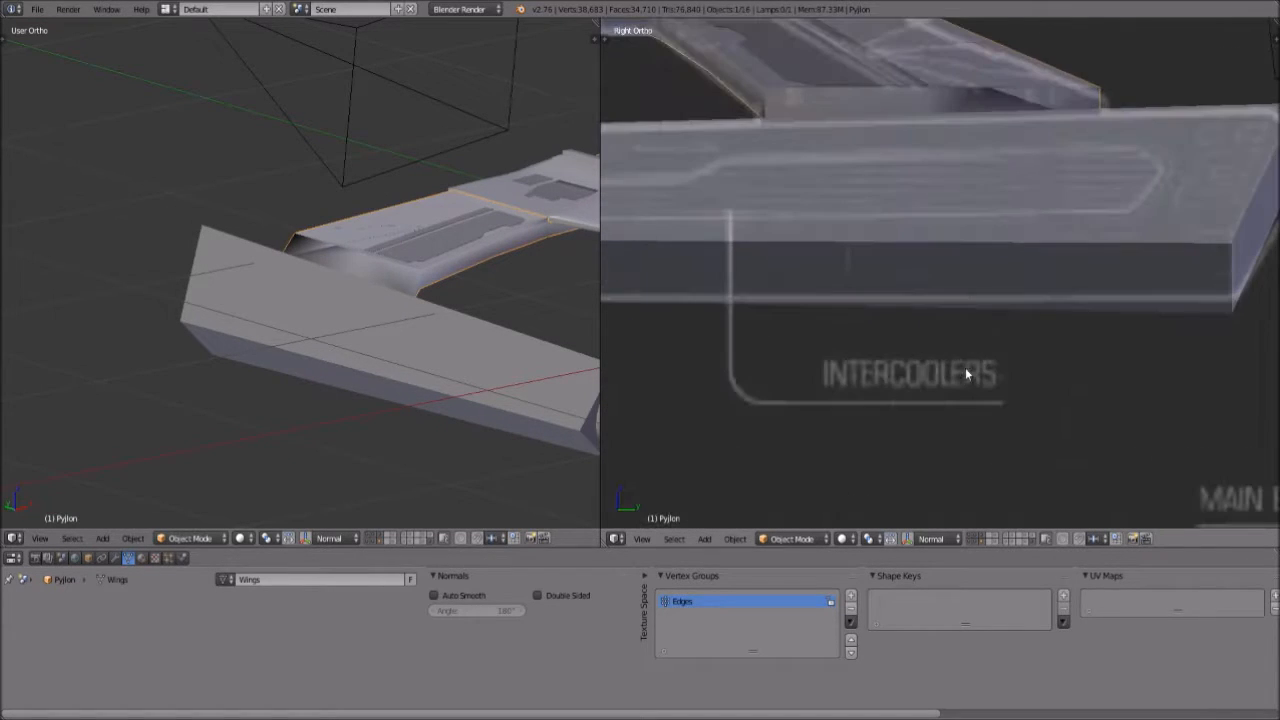
right_click(986, 257)
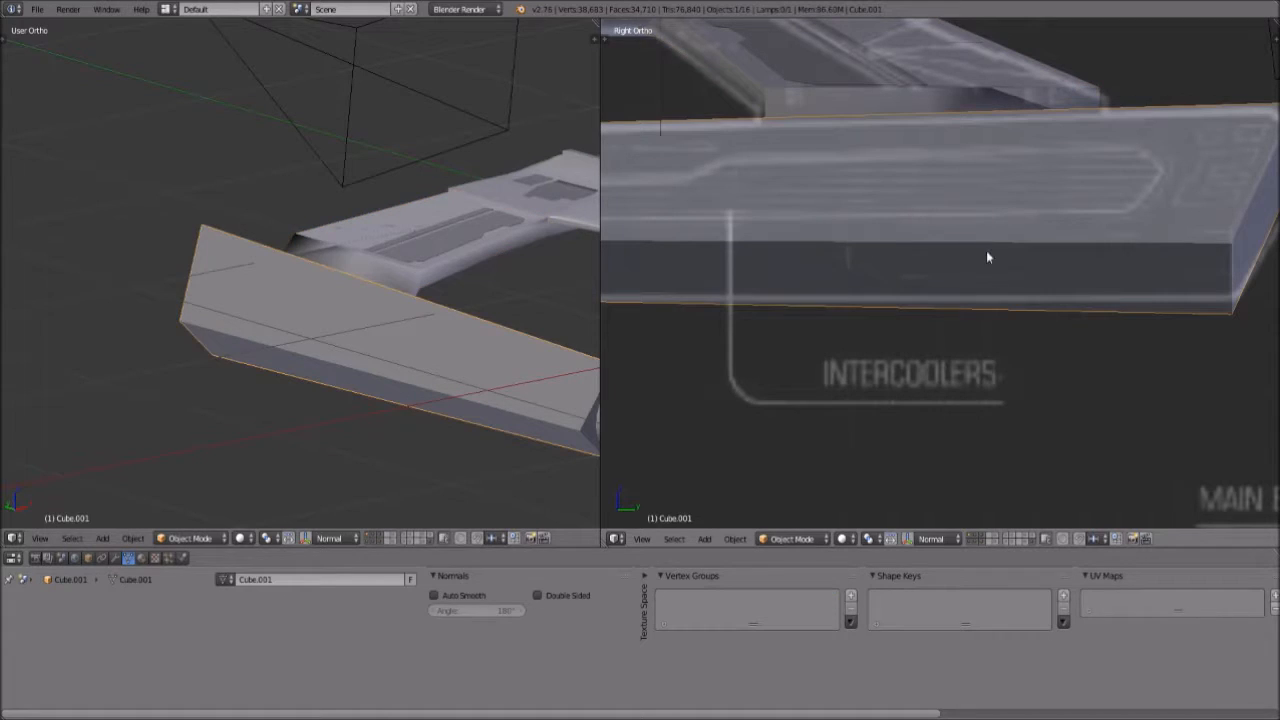
left_click(40, 538)
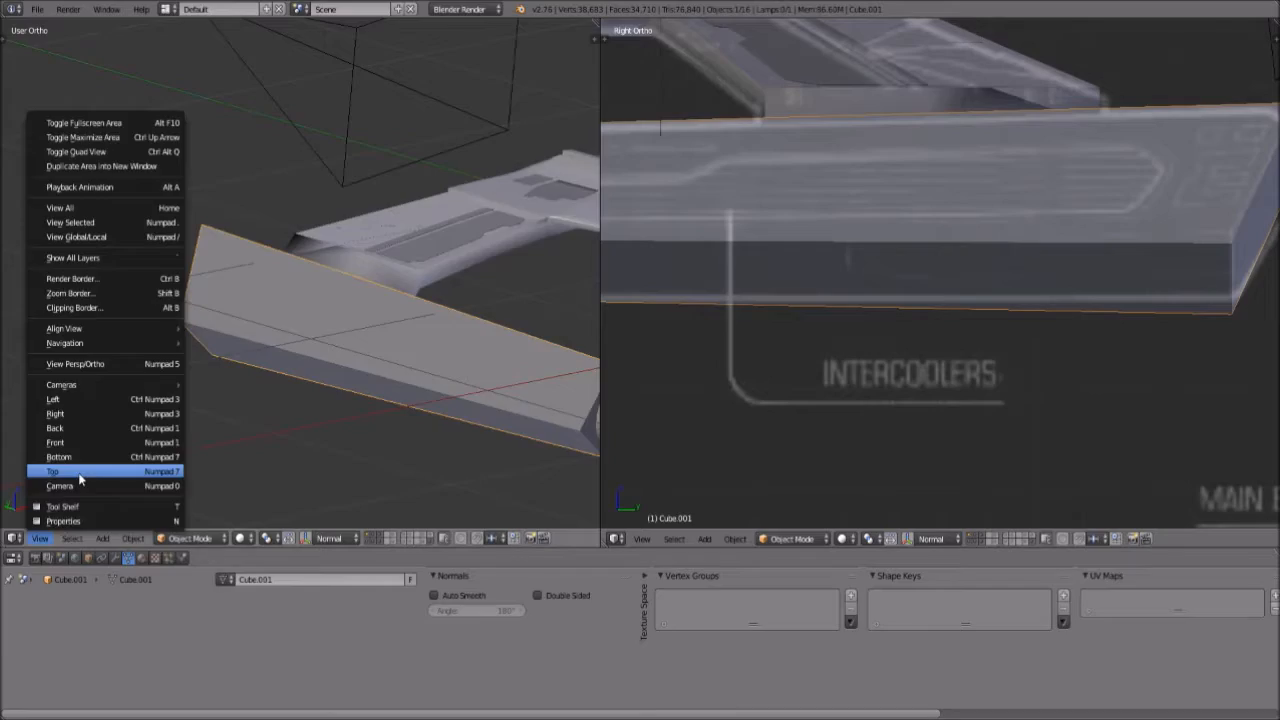
left_click(78, 472)
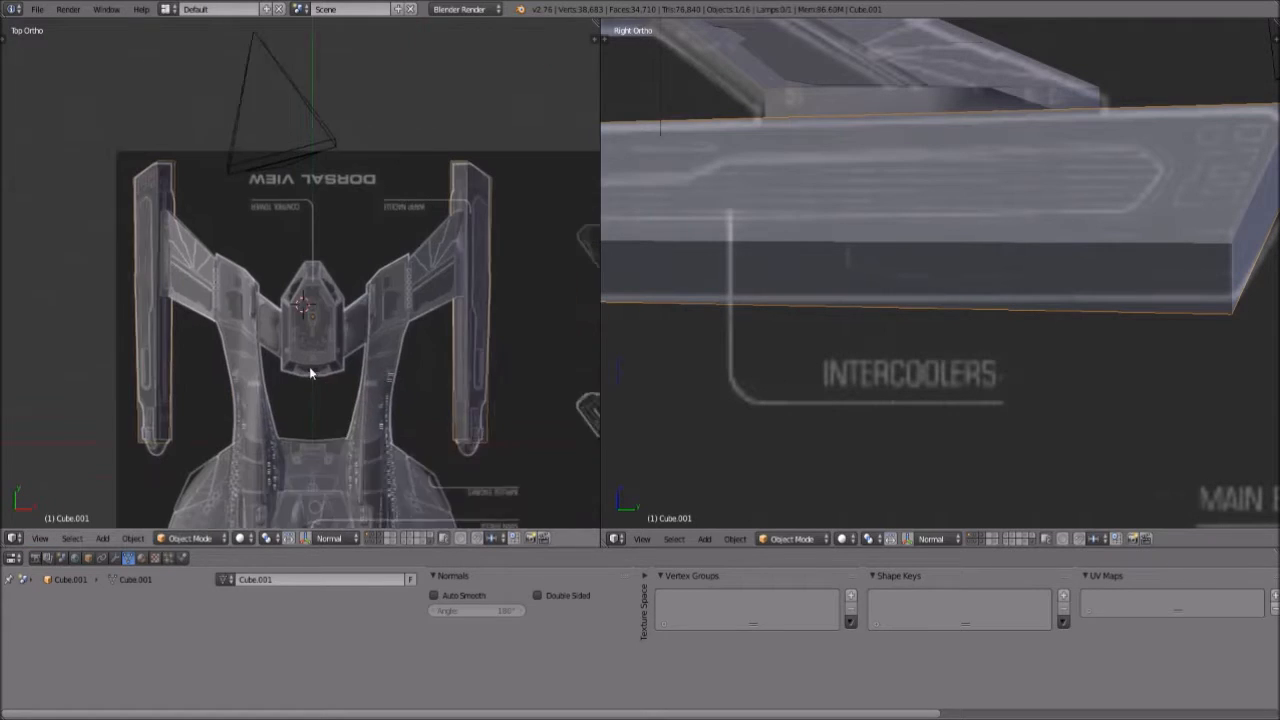
scroll(881, 332, "down", 5)
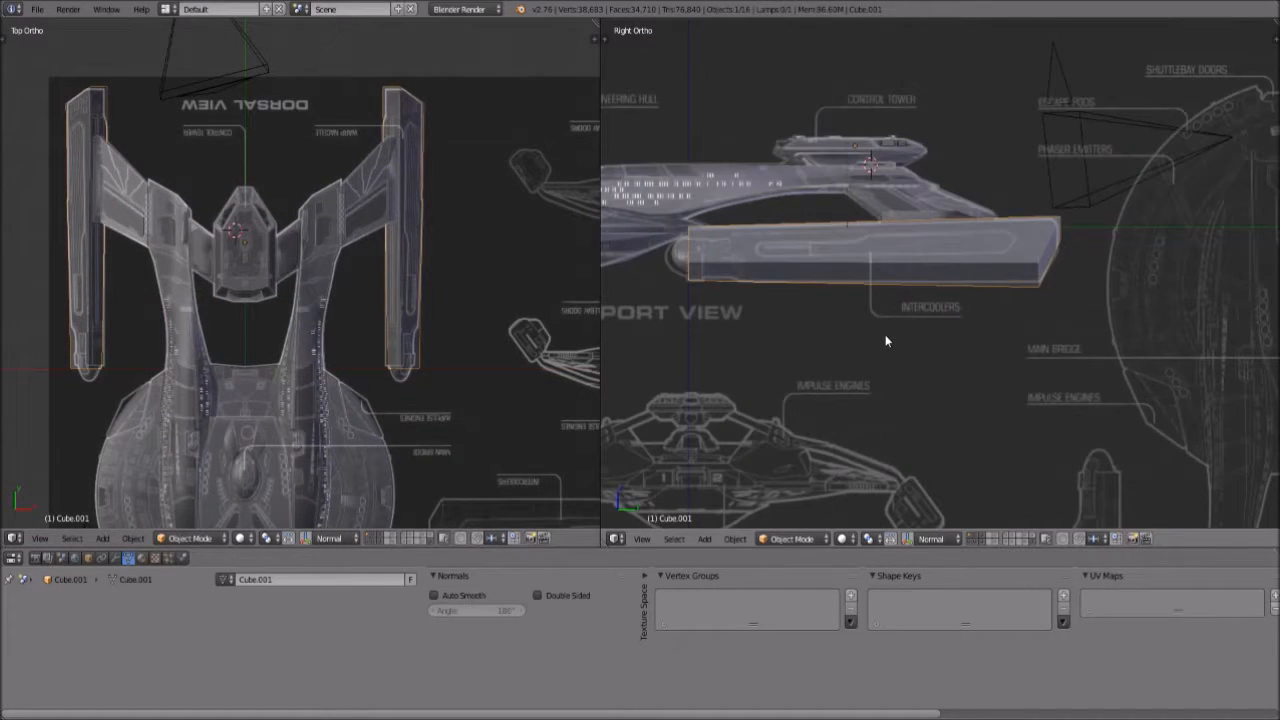
scroll(876, 323, "up", 3)
scroll(876, 323, "down", 2)
With the nacelle bodies and domed caps selected, show the layer holding a single block and examine it
key("m")
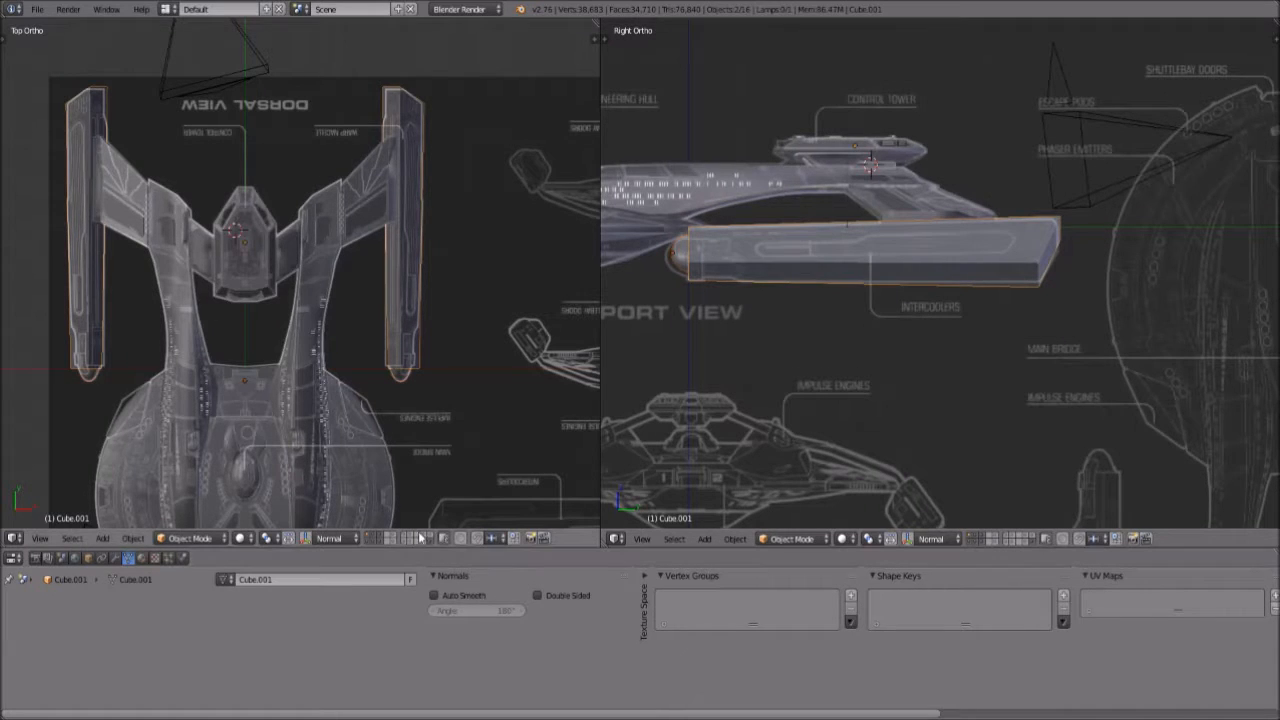
left_click(394, 537)
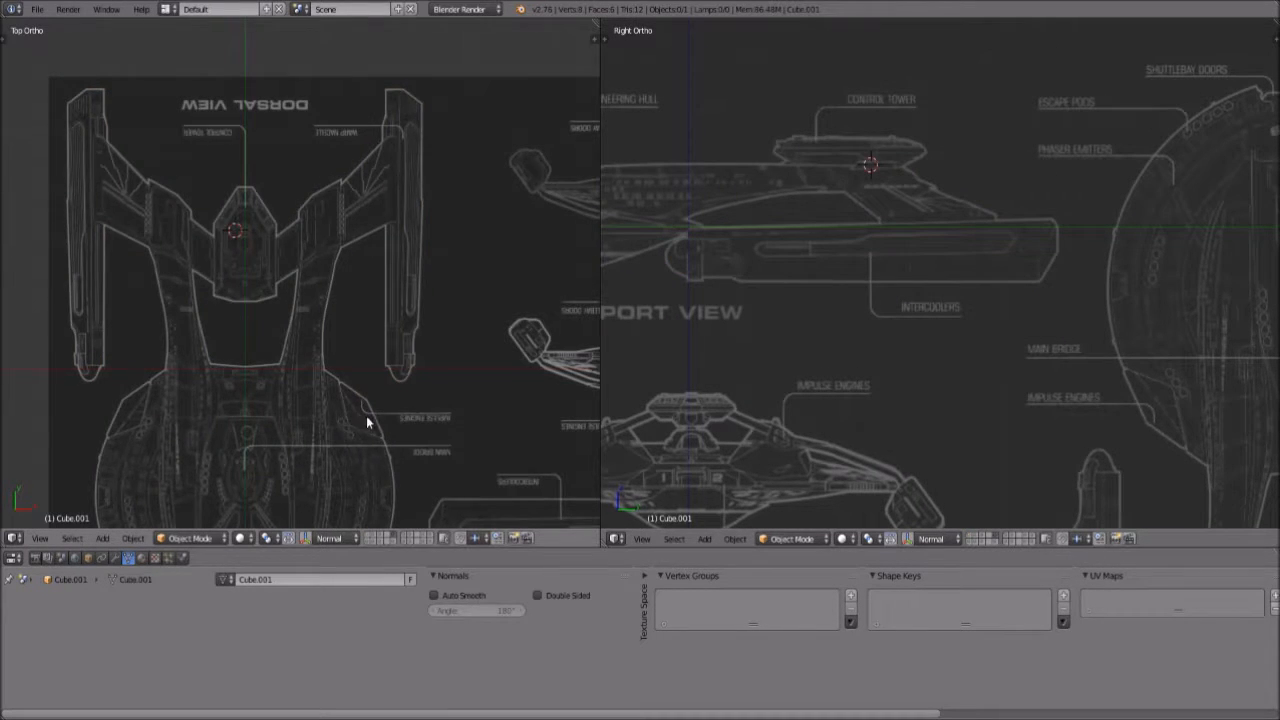
scroll(367, 423, "down", 4)
middle_click_drag(939, 395, 907, 381)
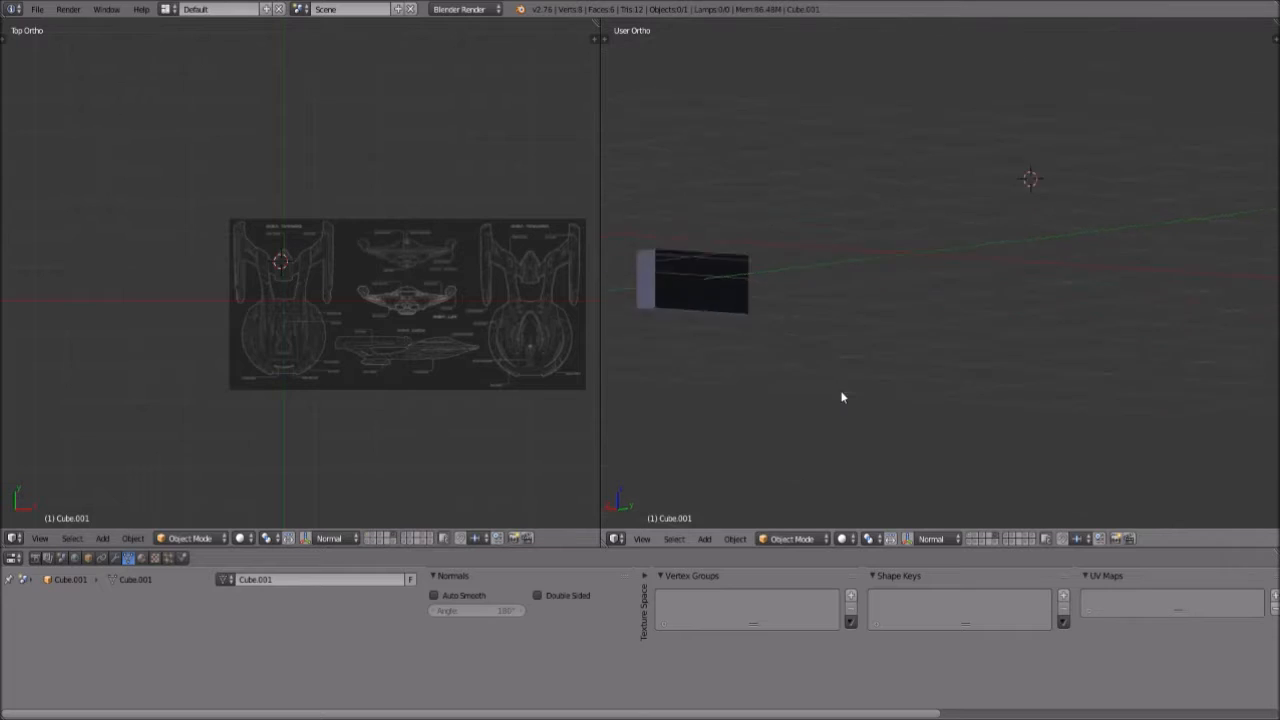
Return to the right side view with the nacelle layer shown, and move the selected nacelle bodies and domed caps to another layer
middle_click_drag(843, 394, 789, 409)
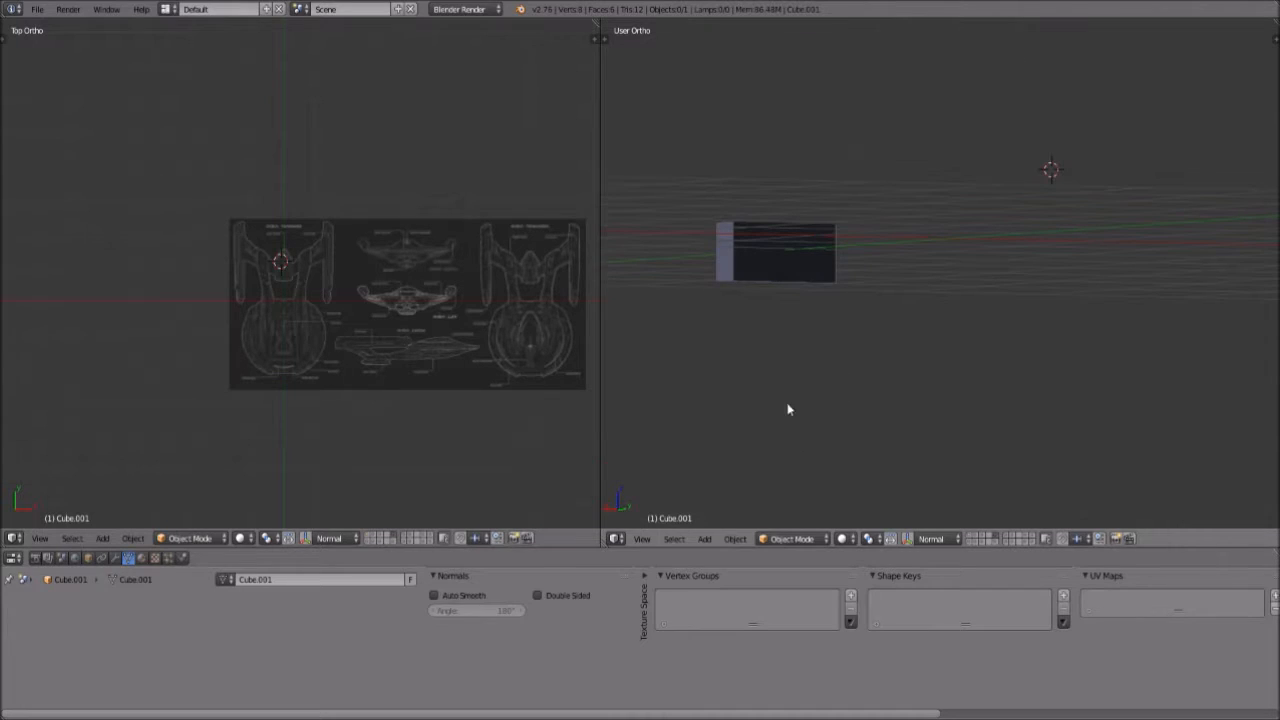
left_click(642, 539)
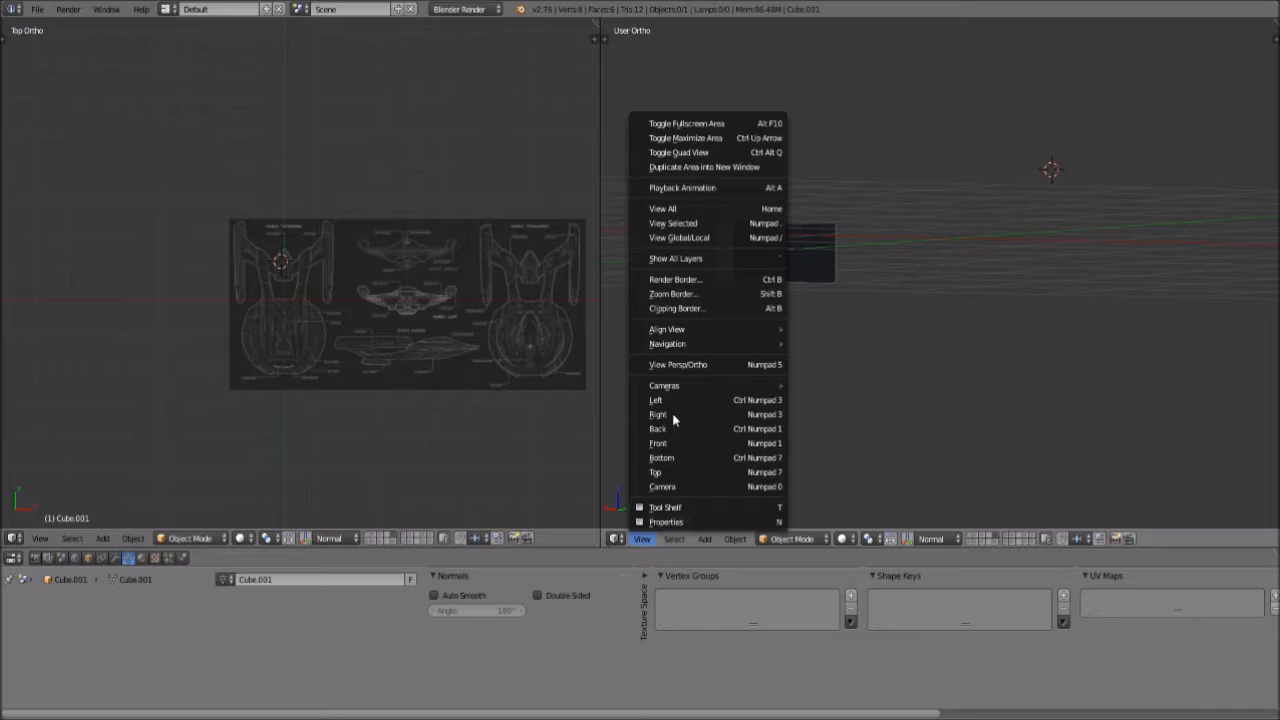
left_click(659, 414)
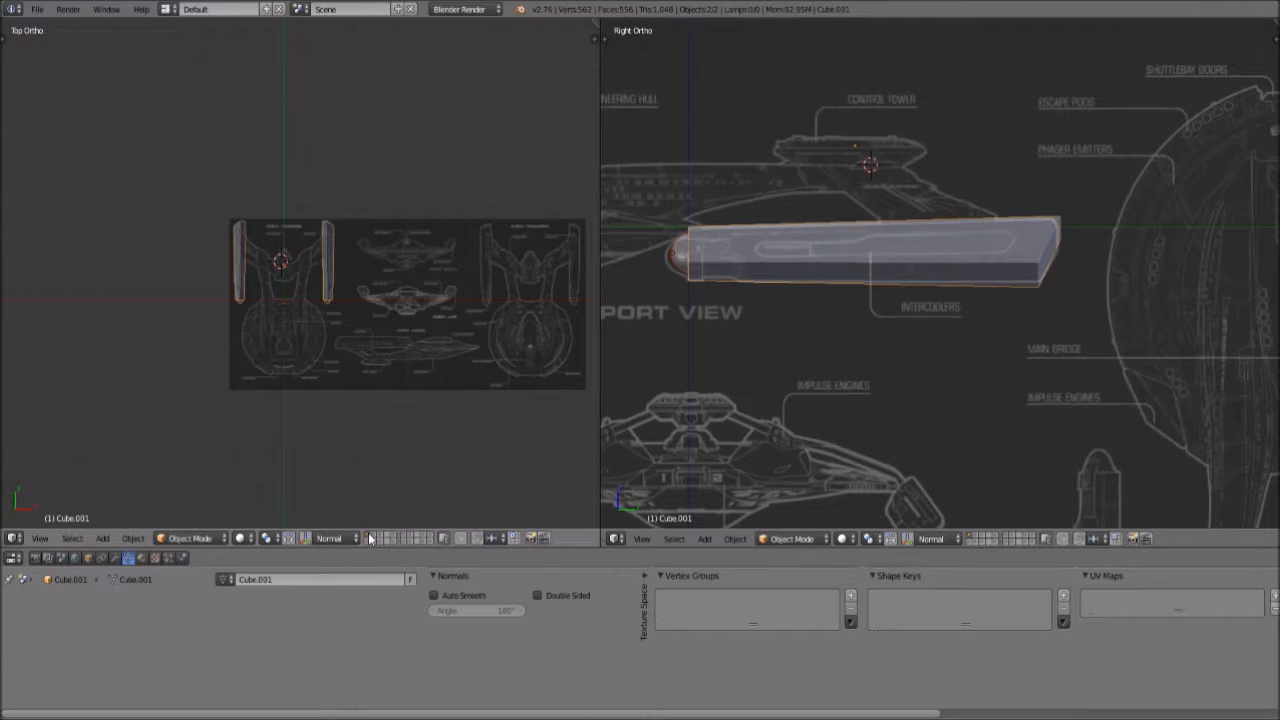
key("m")
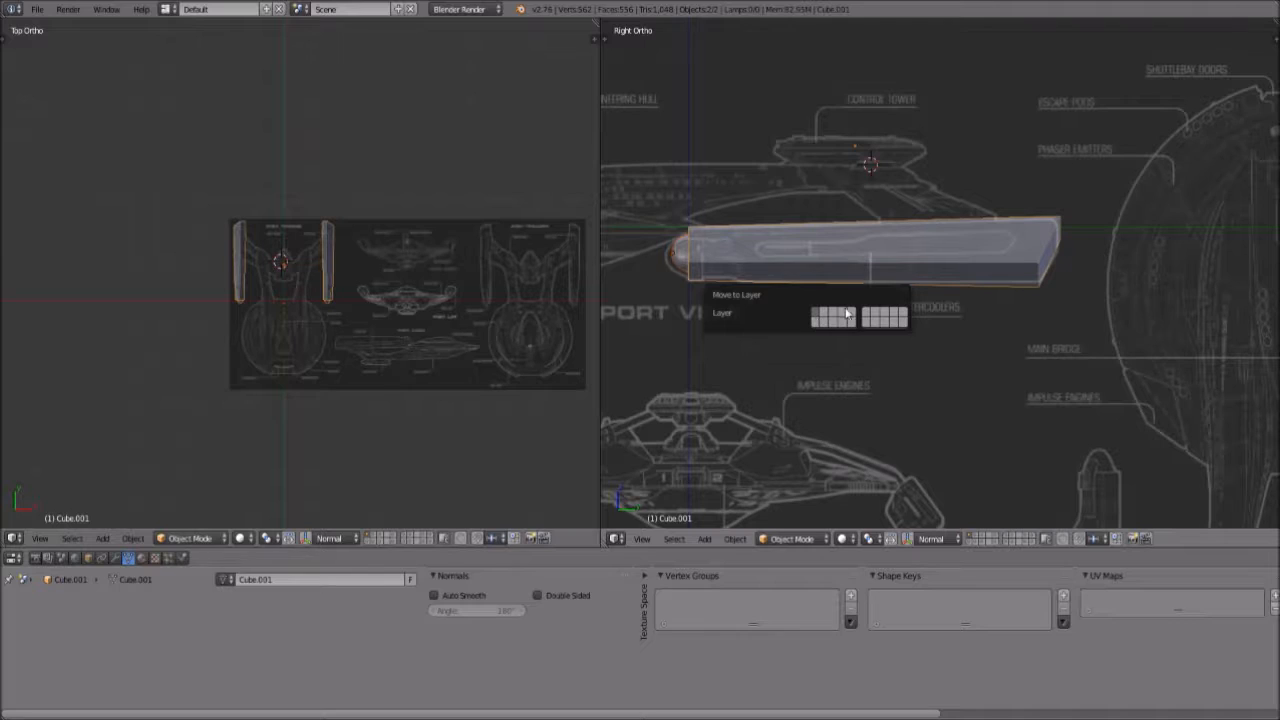
left_click(850, 316)
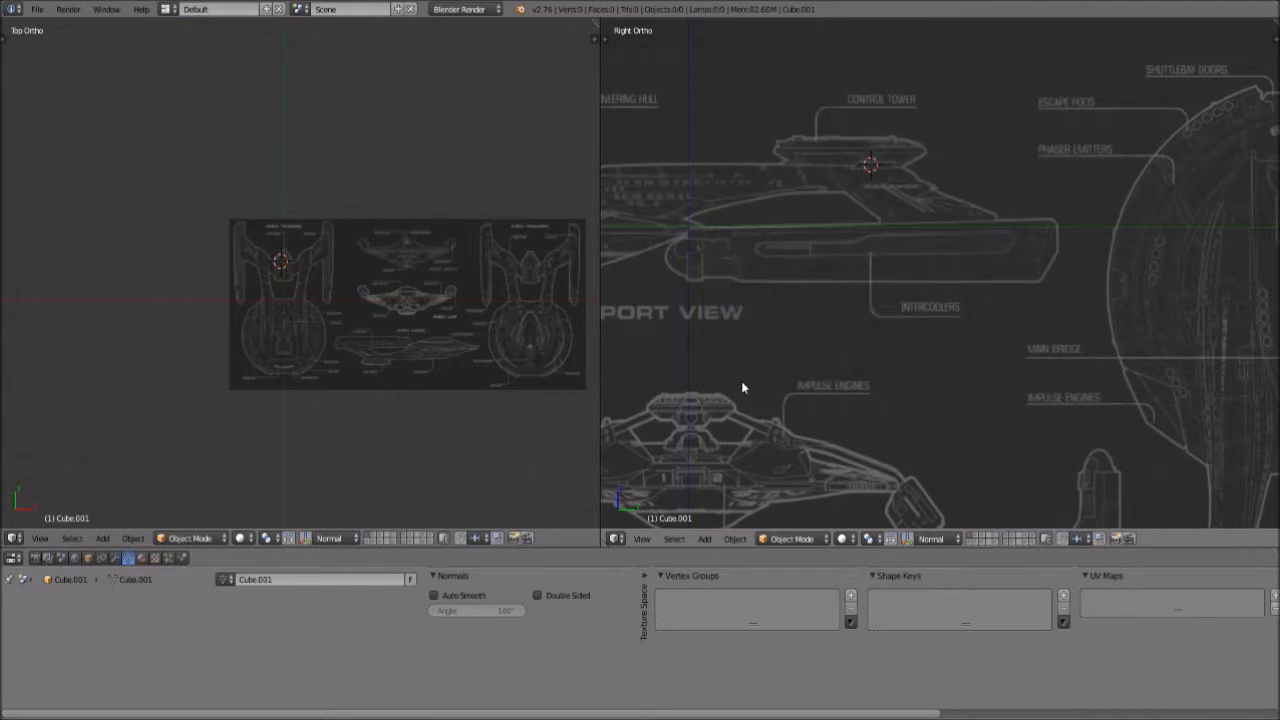
Show the layers holding the saucer, the main hull and the pylons together over the blueprint
left_click(370, 541, "shift")
left_click(374, 542, "shift")
left_click(375, 535, "shift")
left_click(381, 535, "shift")
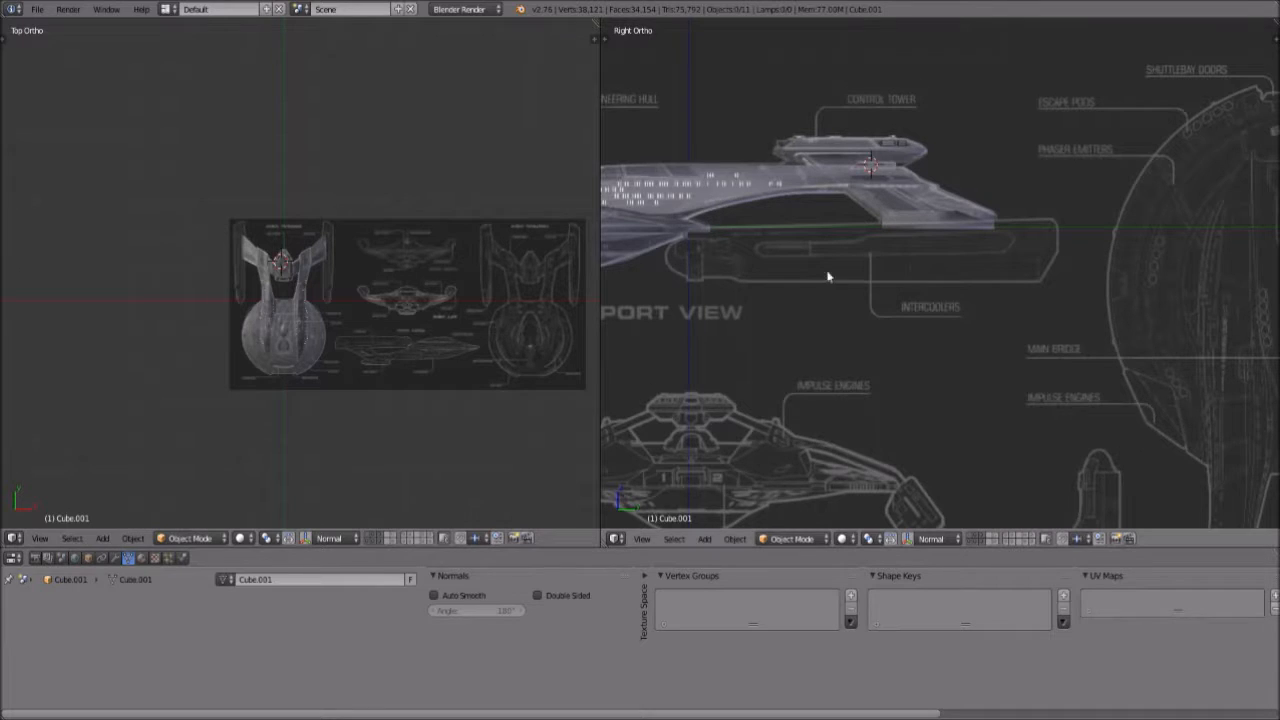
scroll(915, 282, "up", 5)
left_click(367, 538)
left_click(367, 543, "shift")
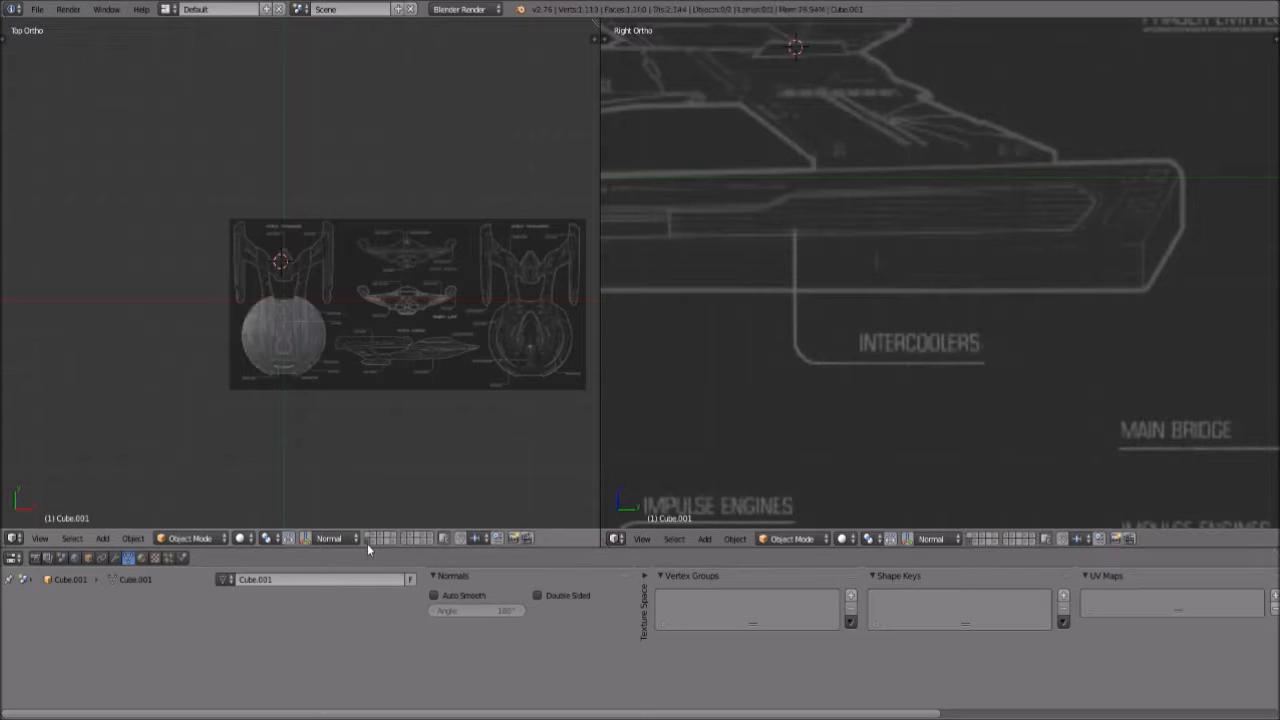
left_click(373, 541, "shift")
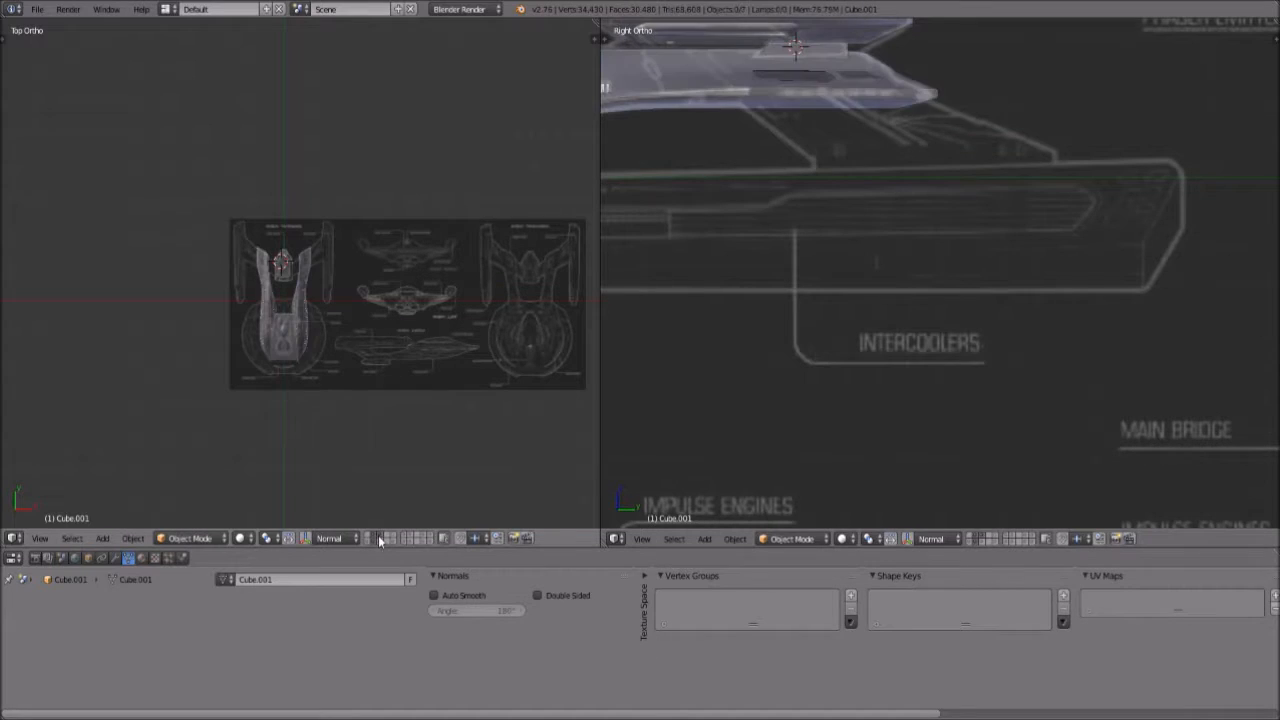
left_click(369, 540, "shift")
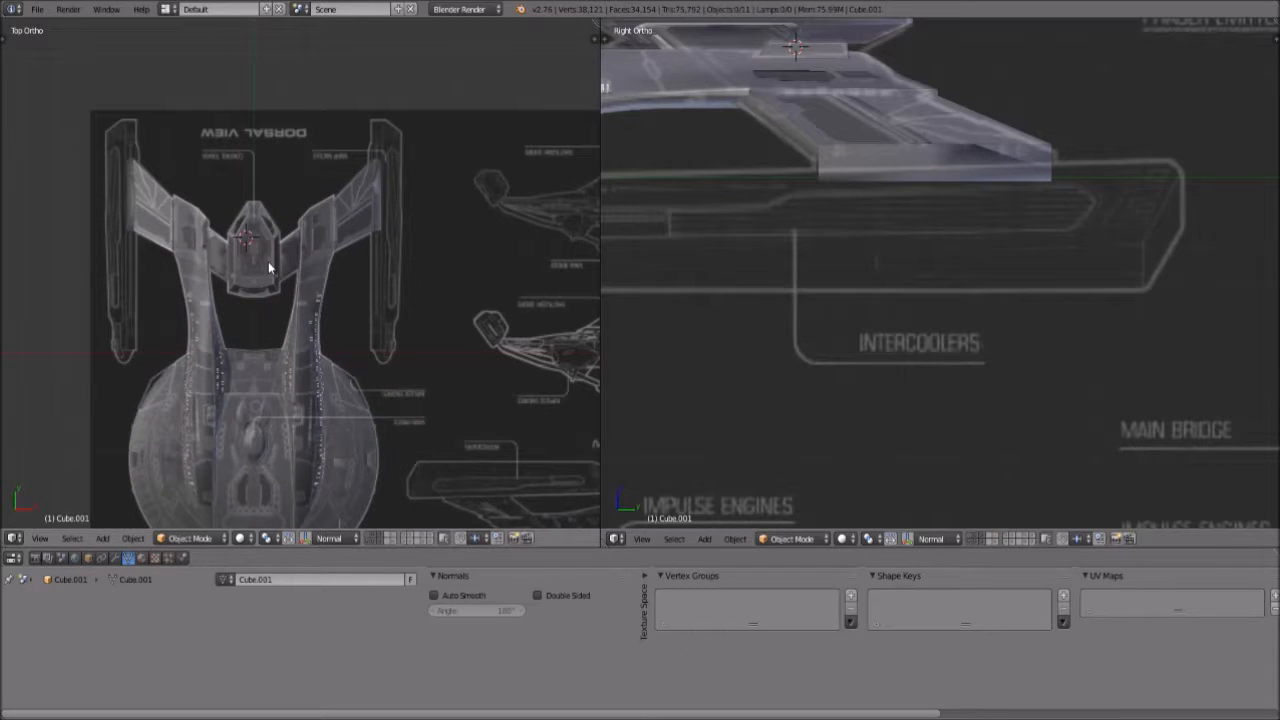
Add a plane at the 3D cursor and rotate it 90° in the right side view to stand upright
key("shift+a")
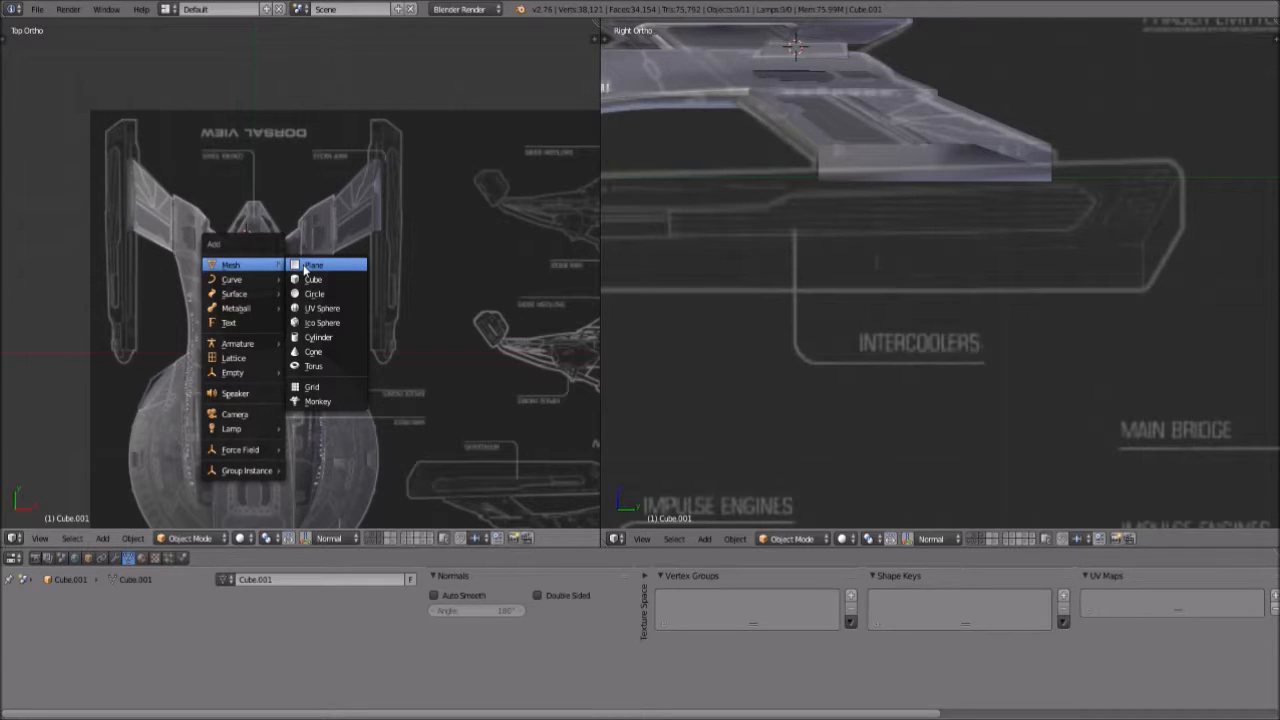
left_click(303, 264)
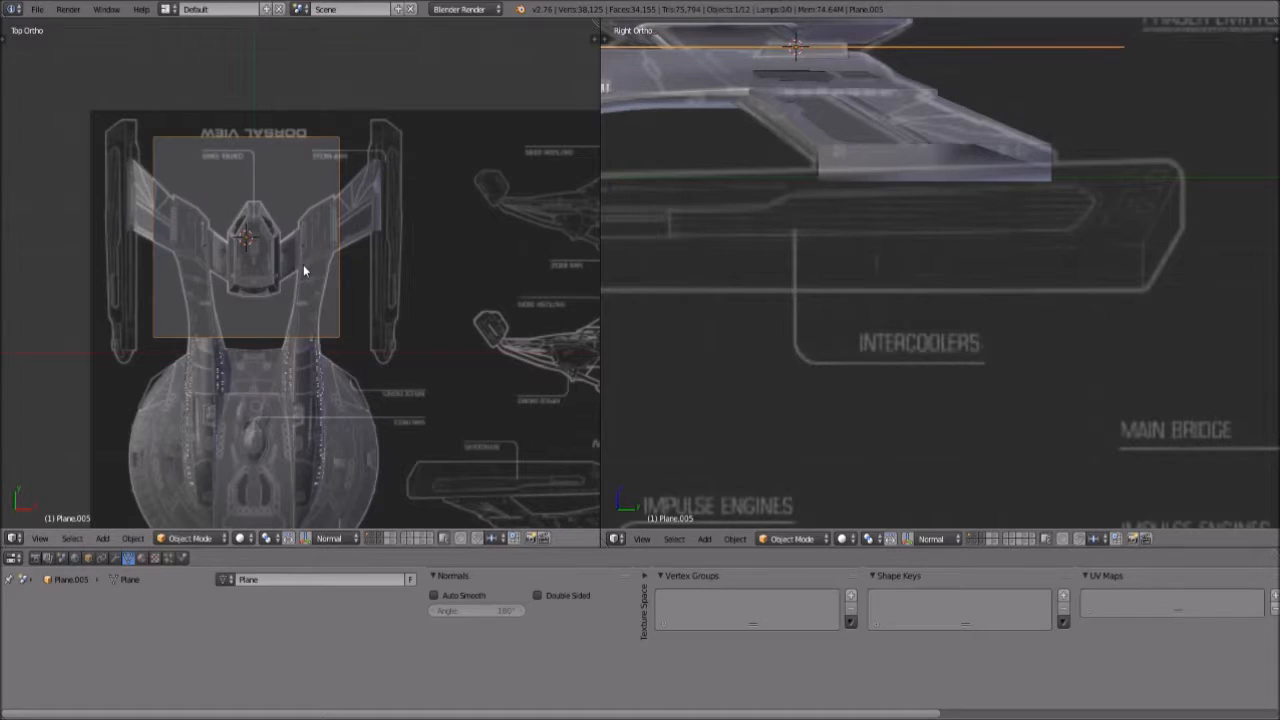
key("r")
key("9")
key("0")
key("Return")
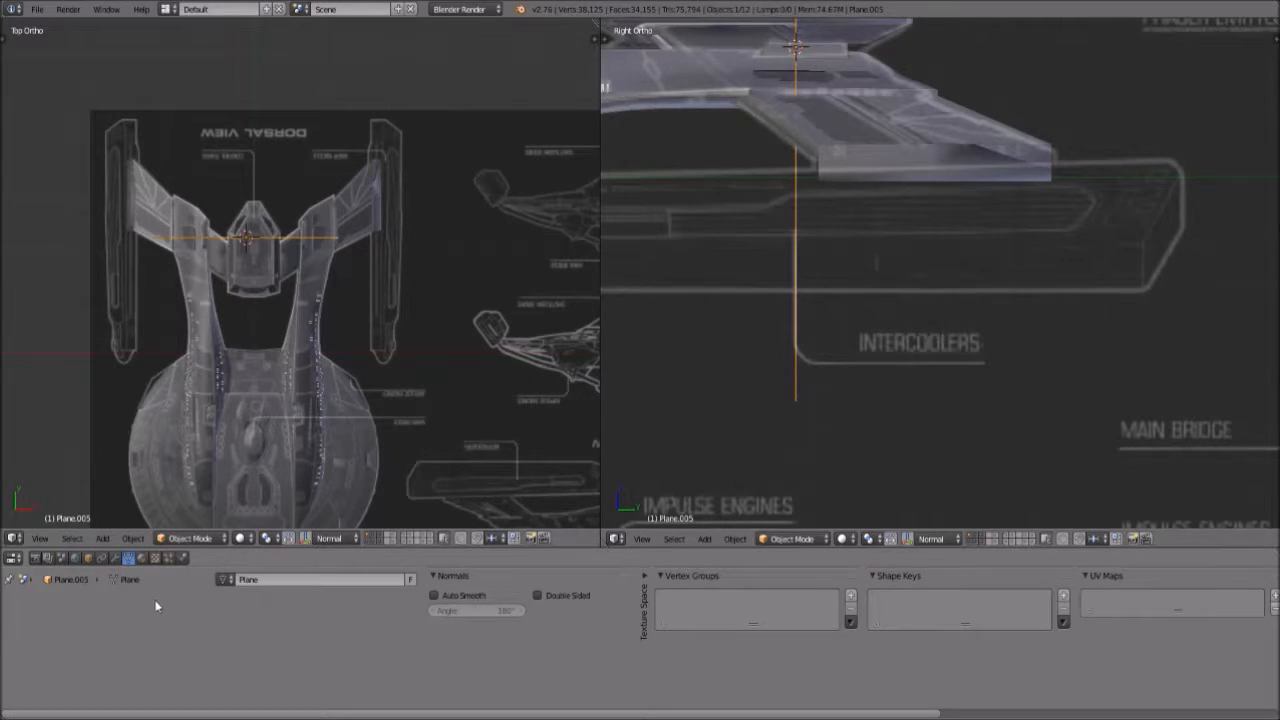
Set the upright plane's X location to 0 to centre it on the ship
left_click(88, 556)
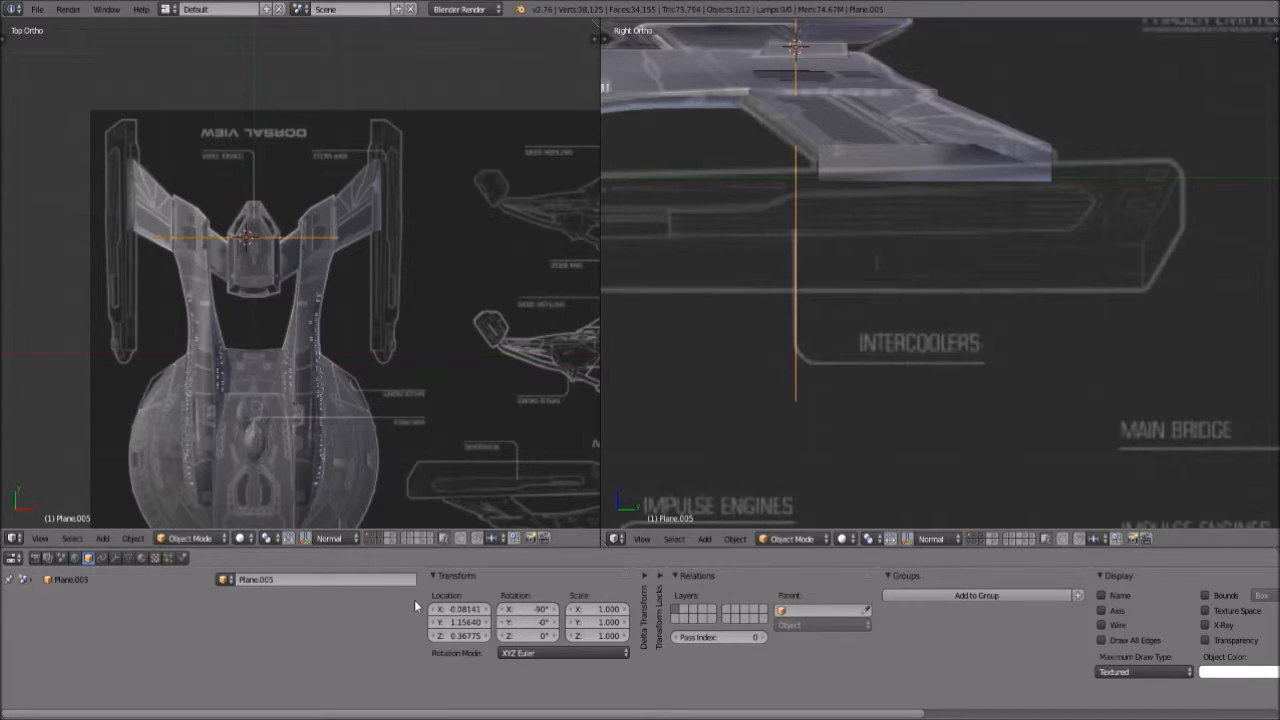
left_click(462, 609)
type("0")
key("Return")
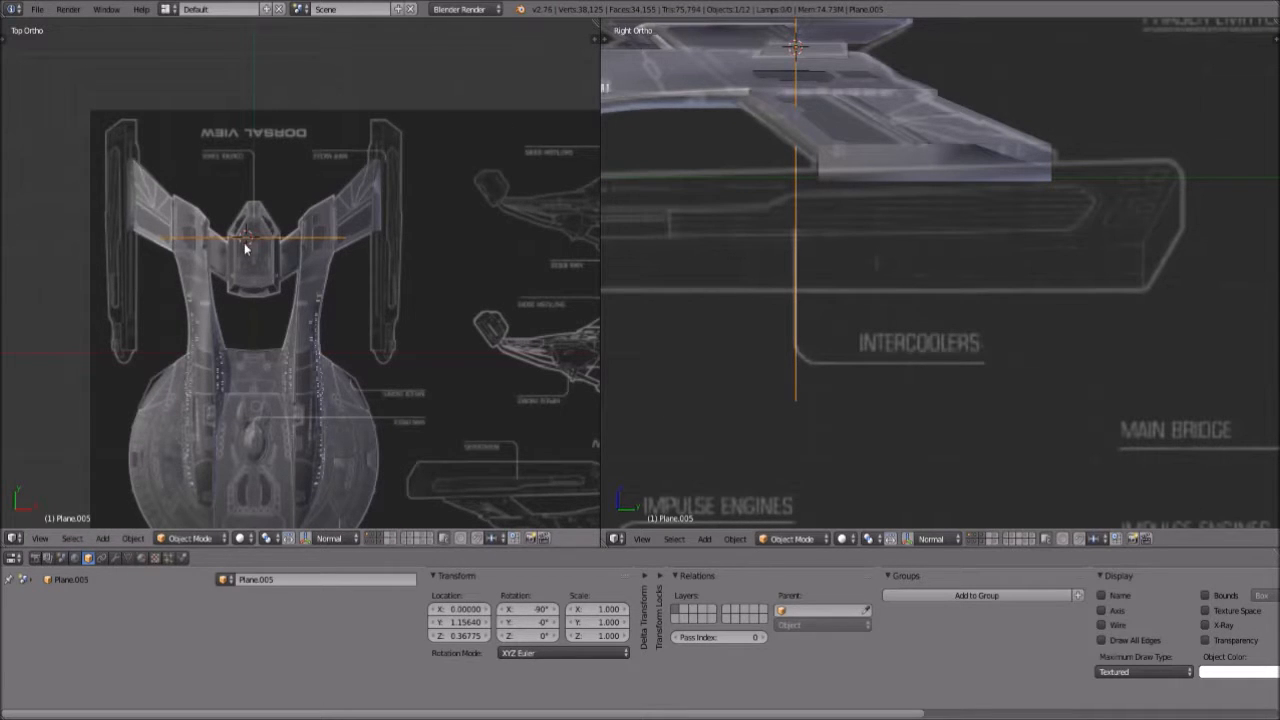
scroll(230, 145, "up", 4)
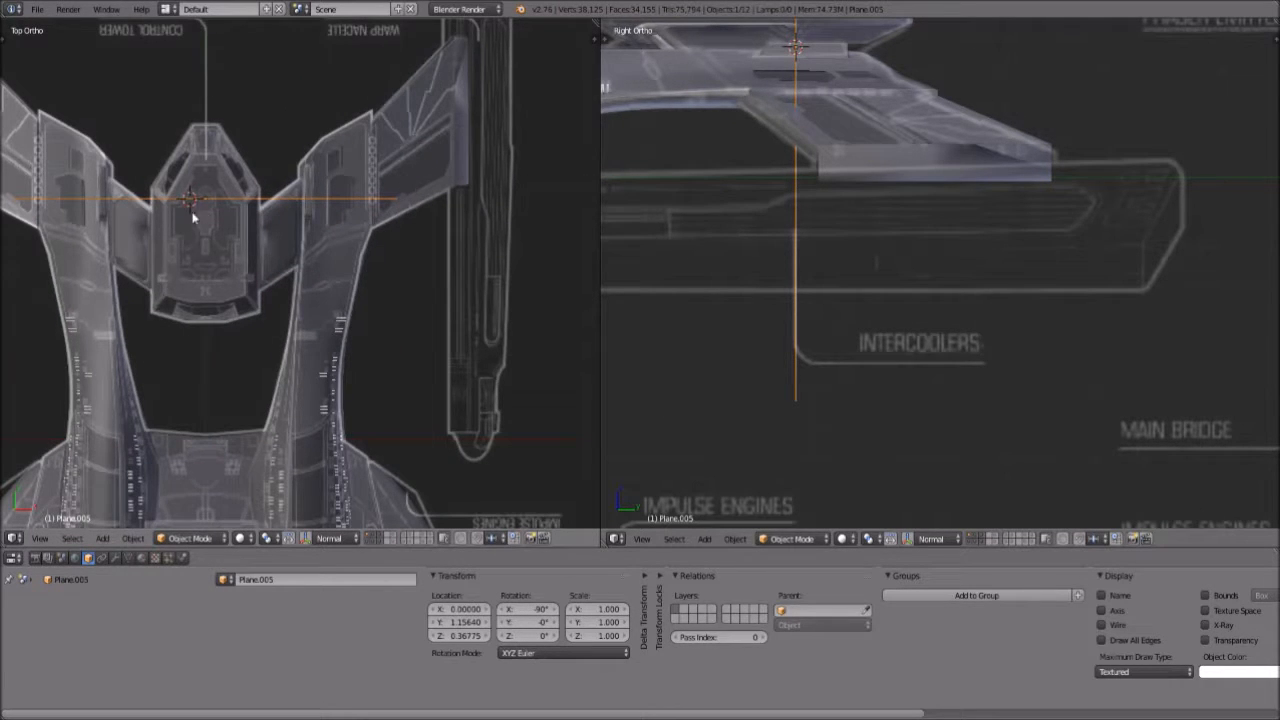
scroll(201, 83, "down", 3)
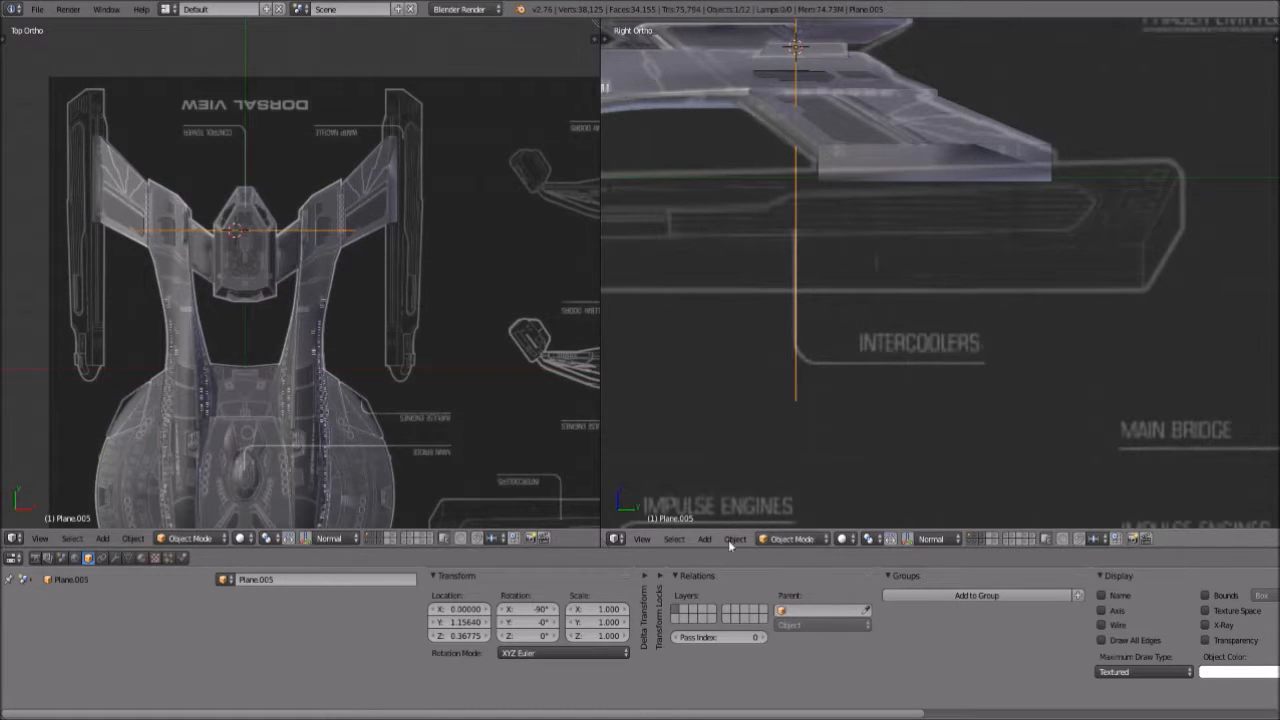
Add a Mirror modifier to the plane, mirroring across the X axis
left_click(116, 558)
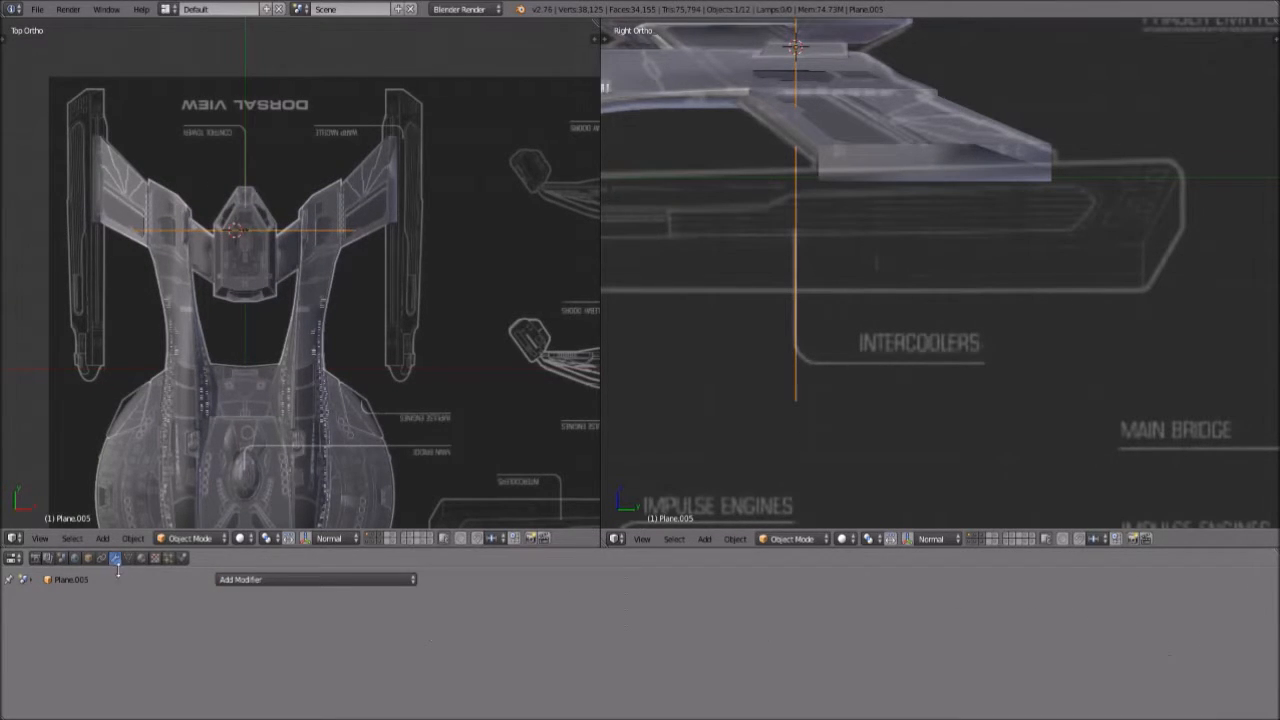
left_click(243, 583)
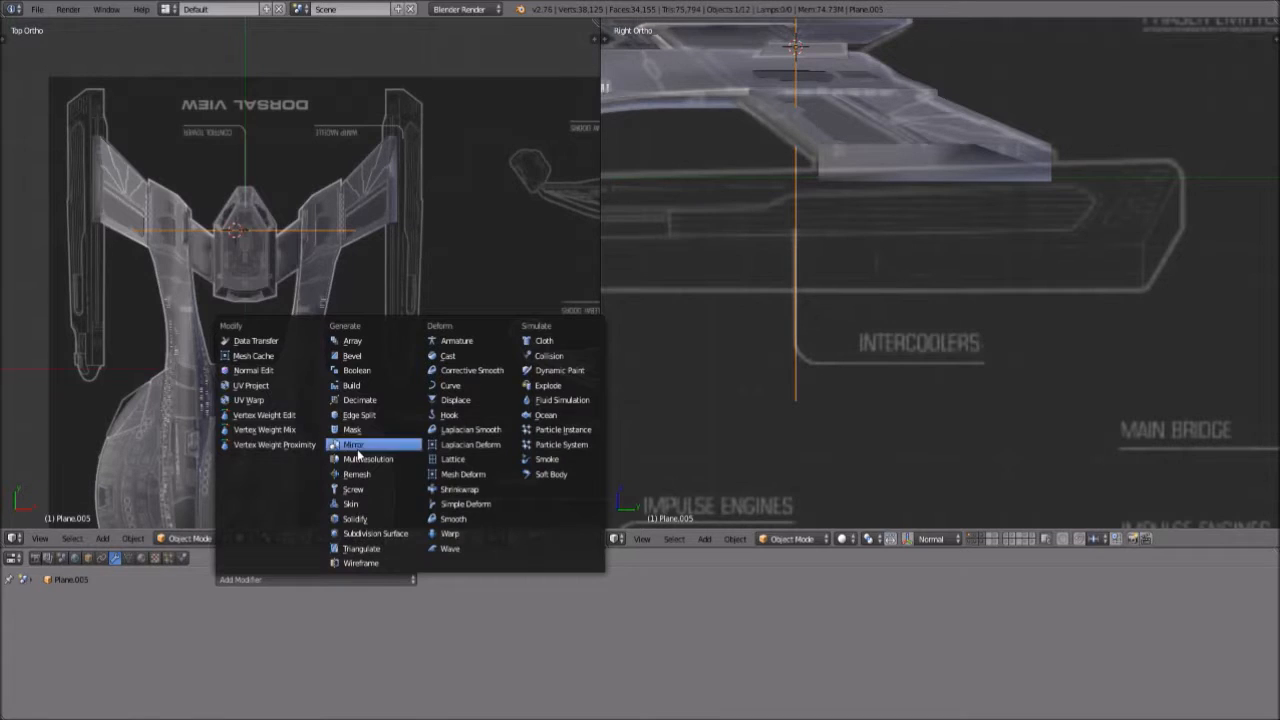
left_click(356, 445)
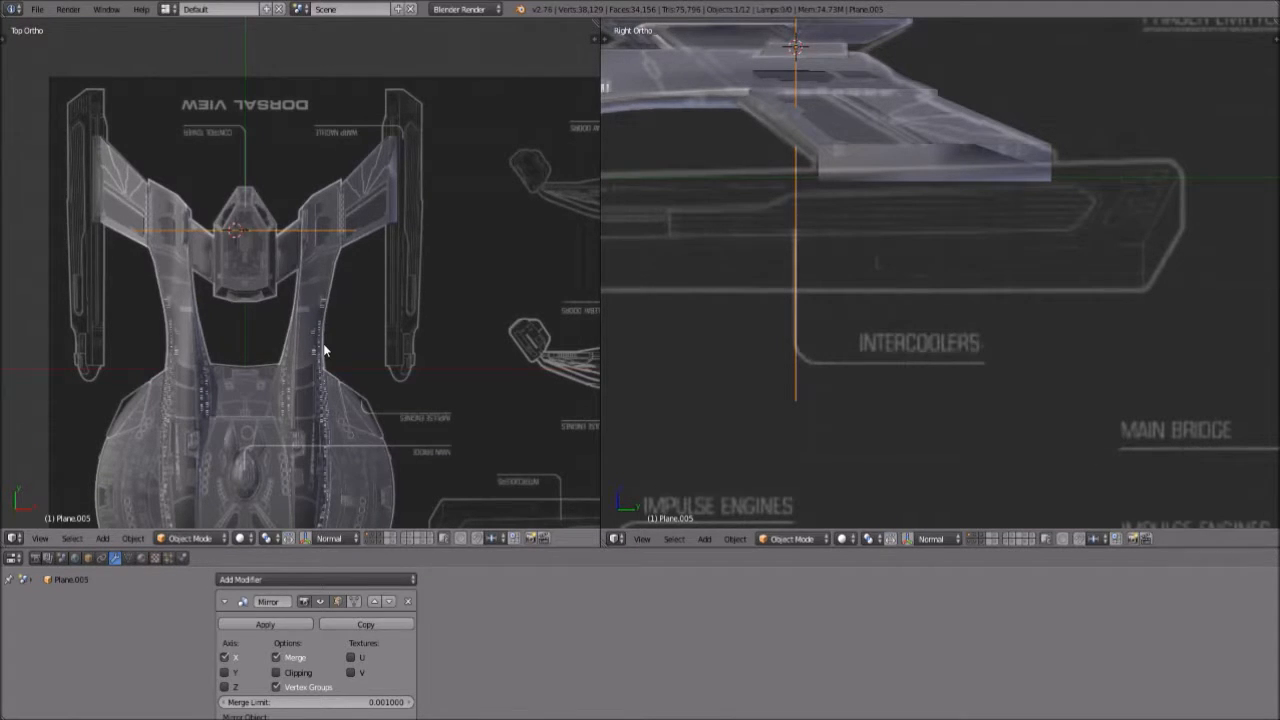
Try moving the whole plane object to the nacelle's rear end in Object Mode, and undo the move
key("g")
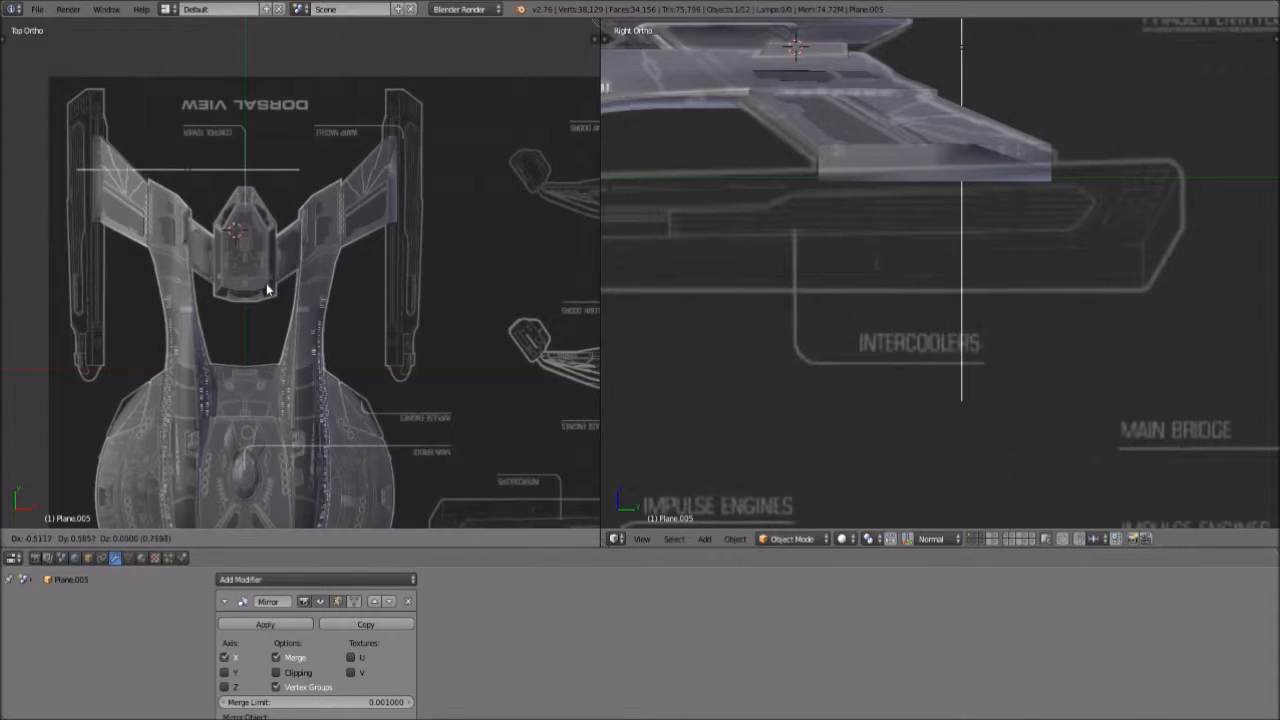
left_click(172, 207)
middle_click_drag(790, 382, 899, 385)
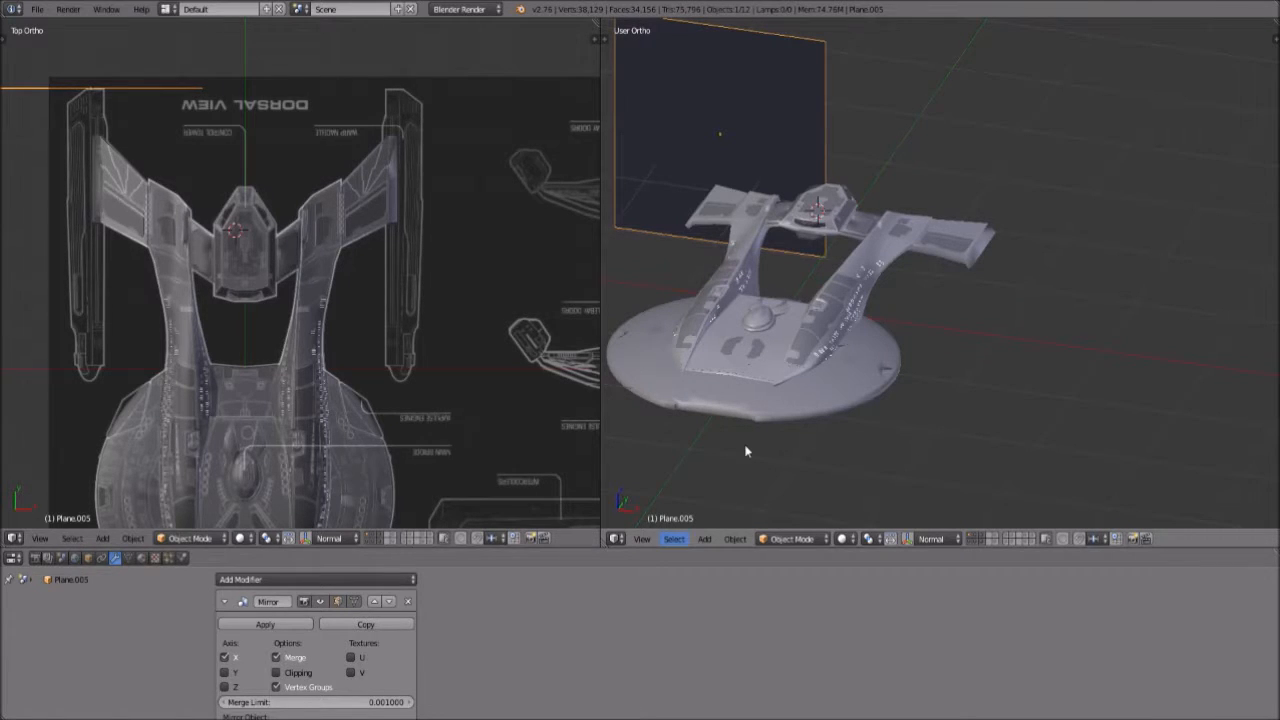
key("g")
right_click(438, 390)
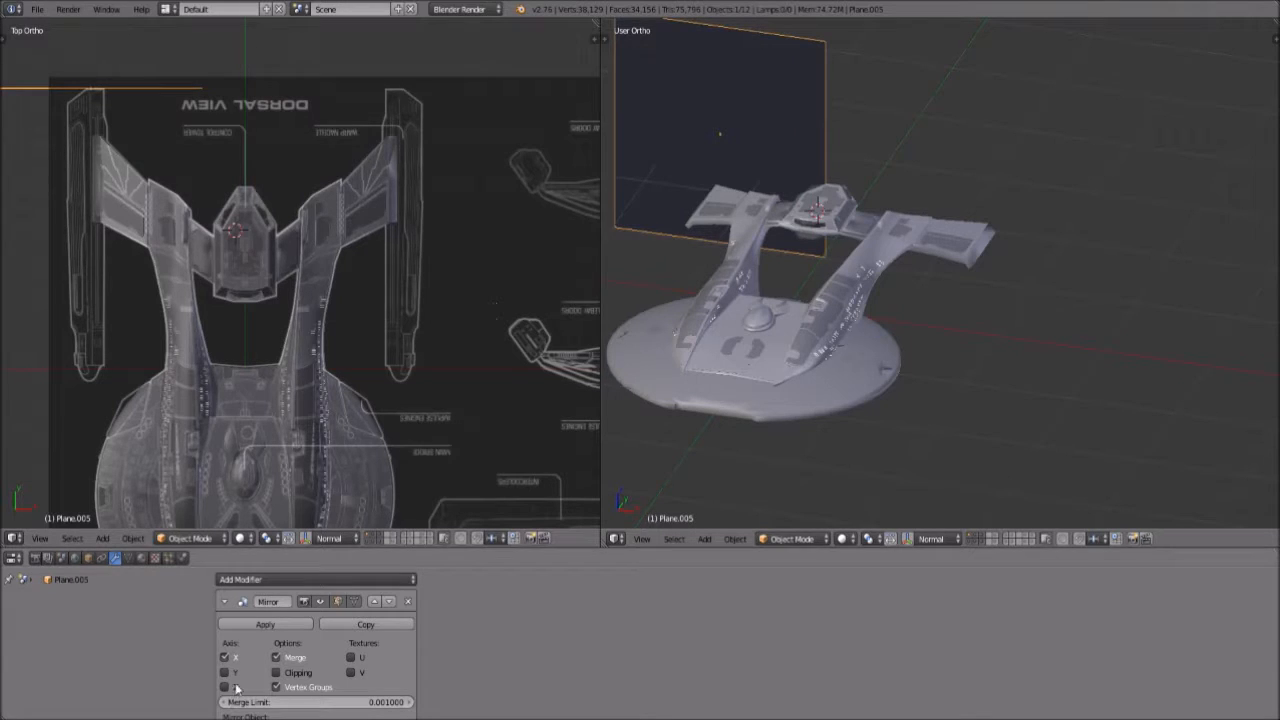
scroll(310, 369, "down", 4)
key("g")
right_click(424, 332)
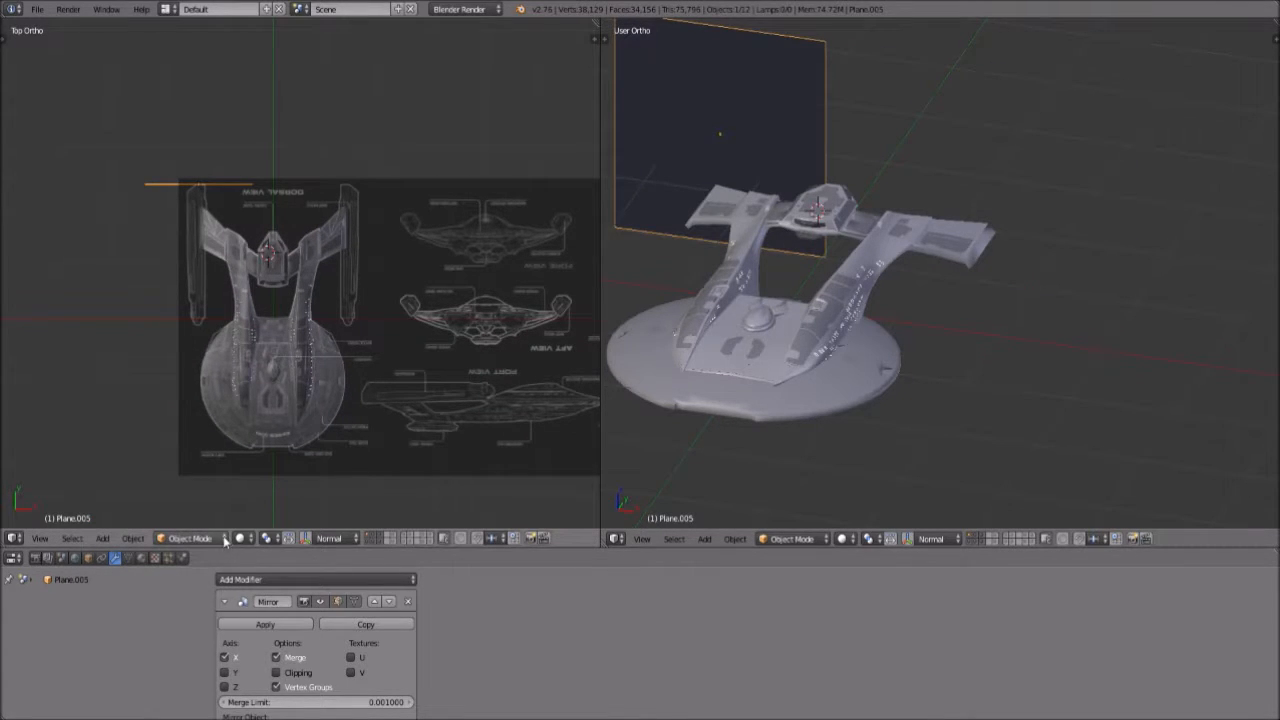
key("ctrl+z")
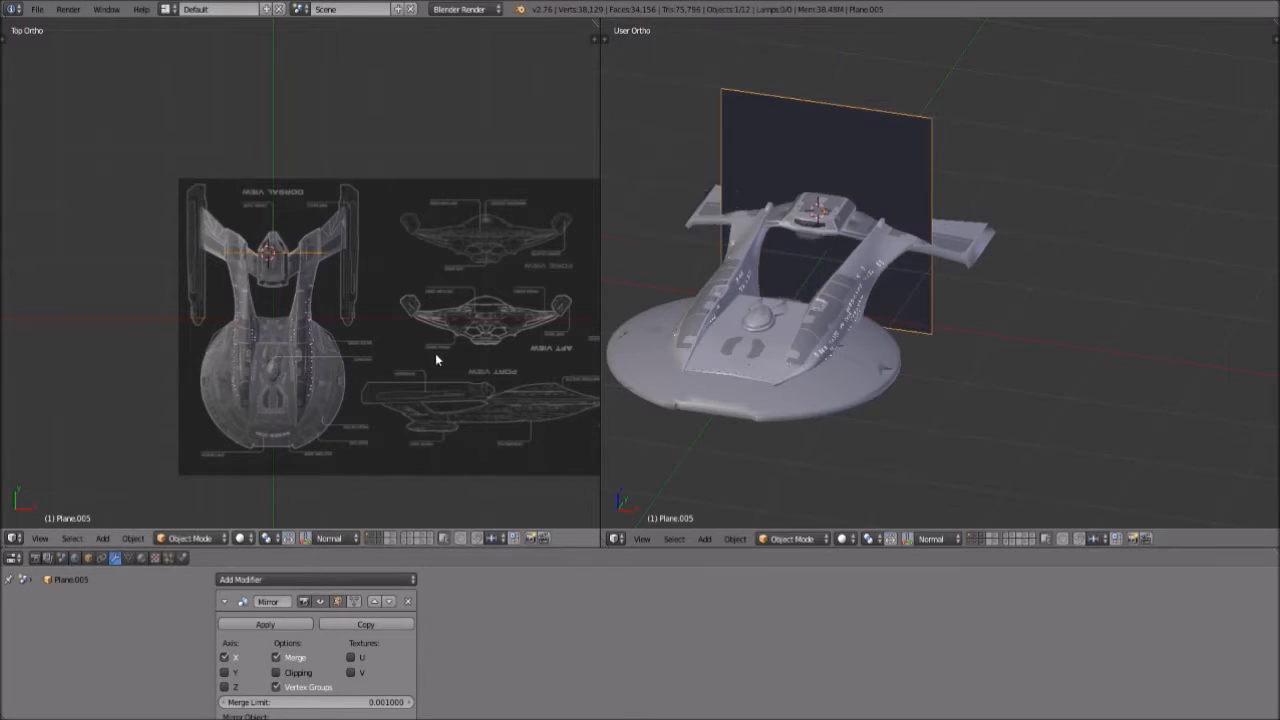
In Edit Mode, move the plane's face to the rear end of the negative-X nacelle on the dorsal blueprint
left_click(190, 538)
left_click(185, 507)
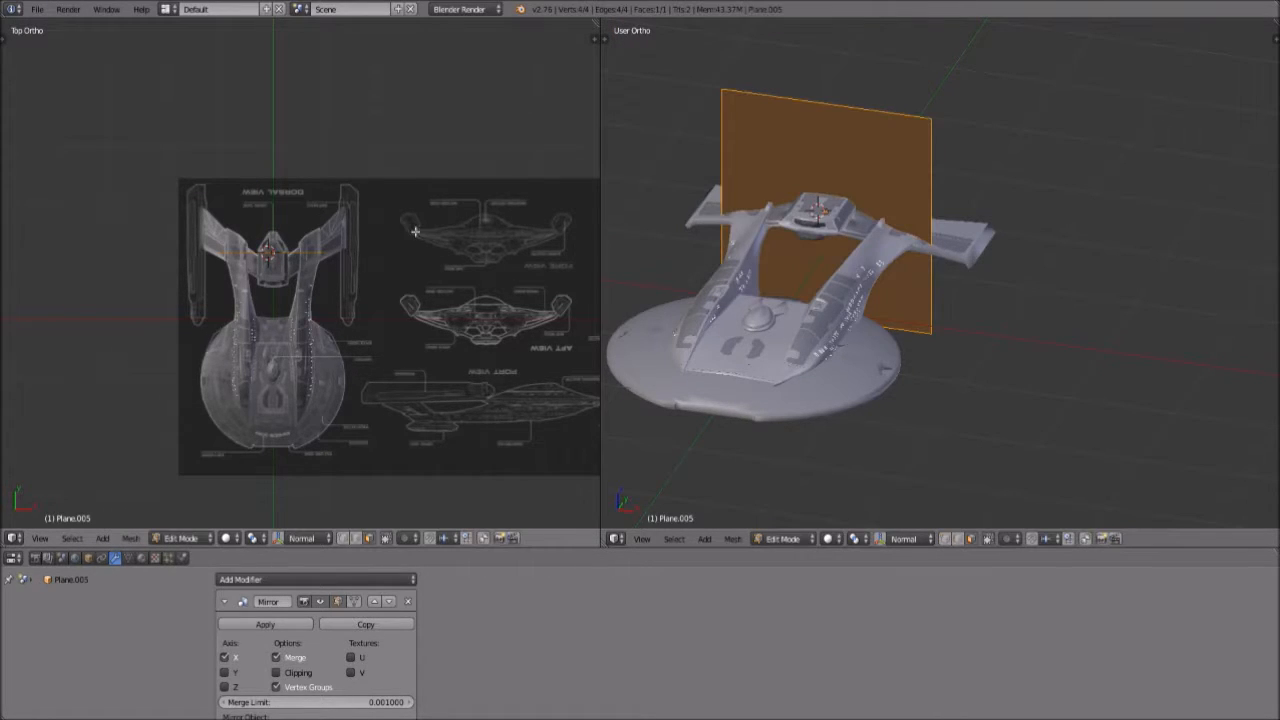
key("g")
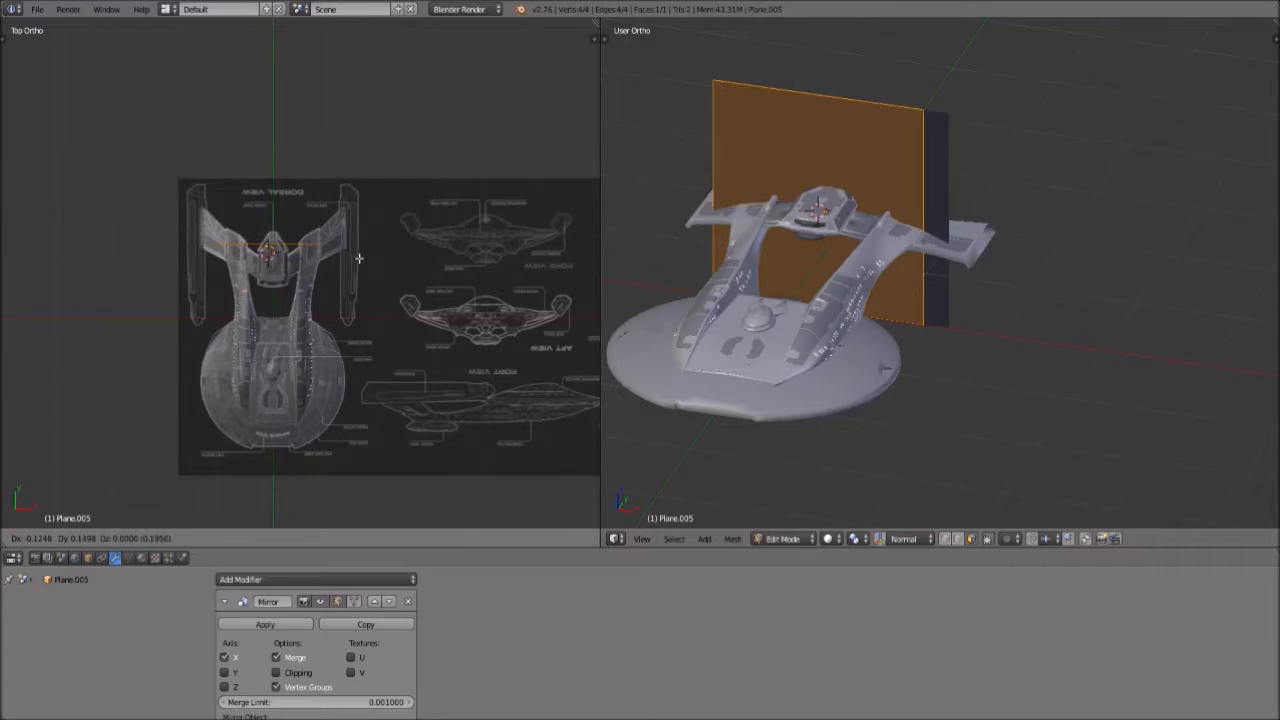
left_click(303, 214)
scroll(278, 260, "up", 4)
scroll(278, 260, "up", 3)
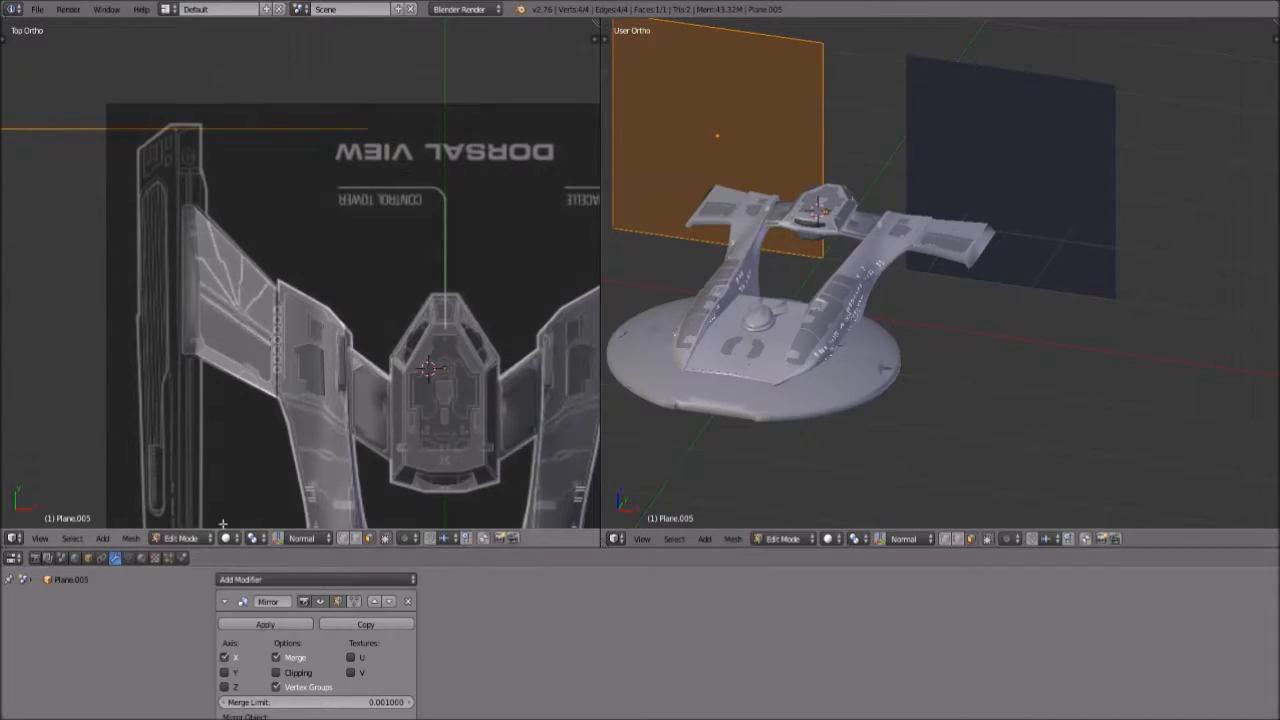
Set both viewports to the front view to see the plane's face against the fore view blueprint
left_click(195, 538)
left_click(190, 538)
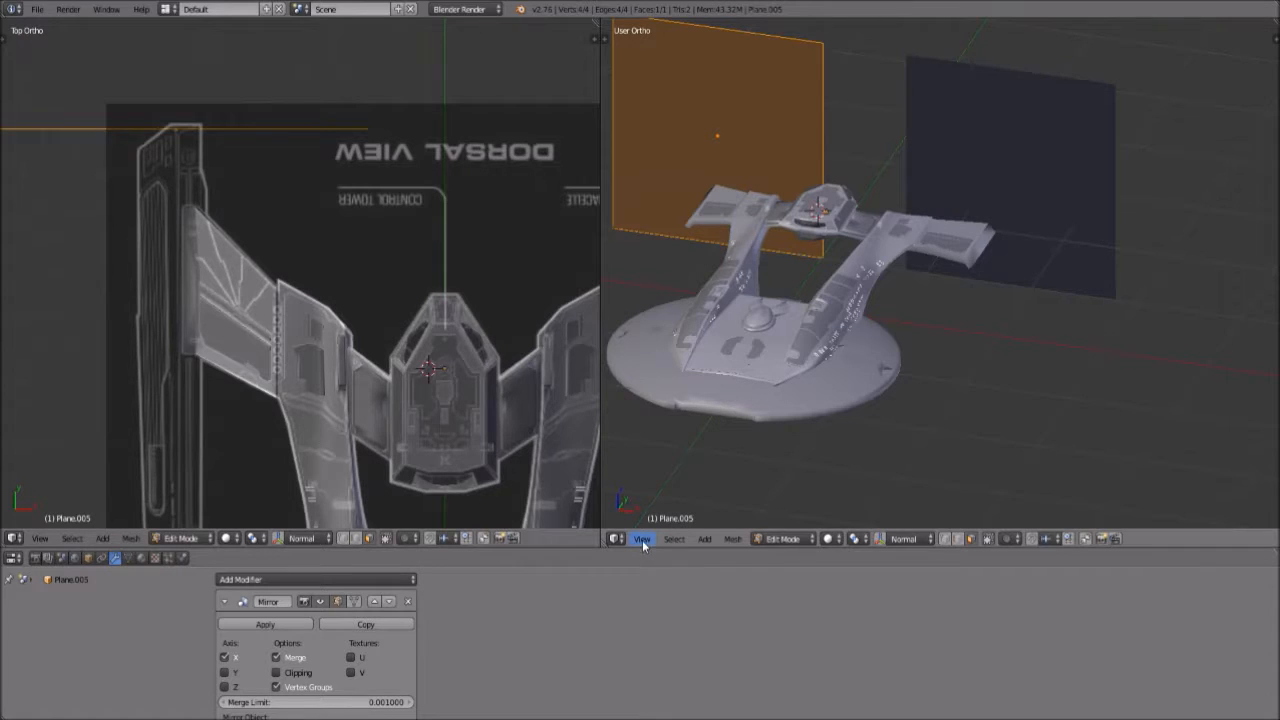
left_click(44, 540)
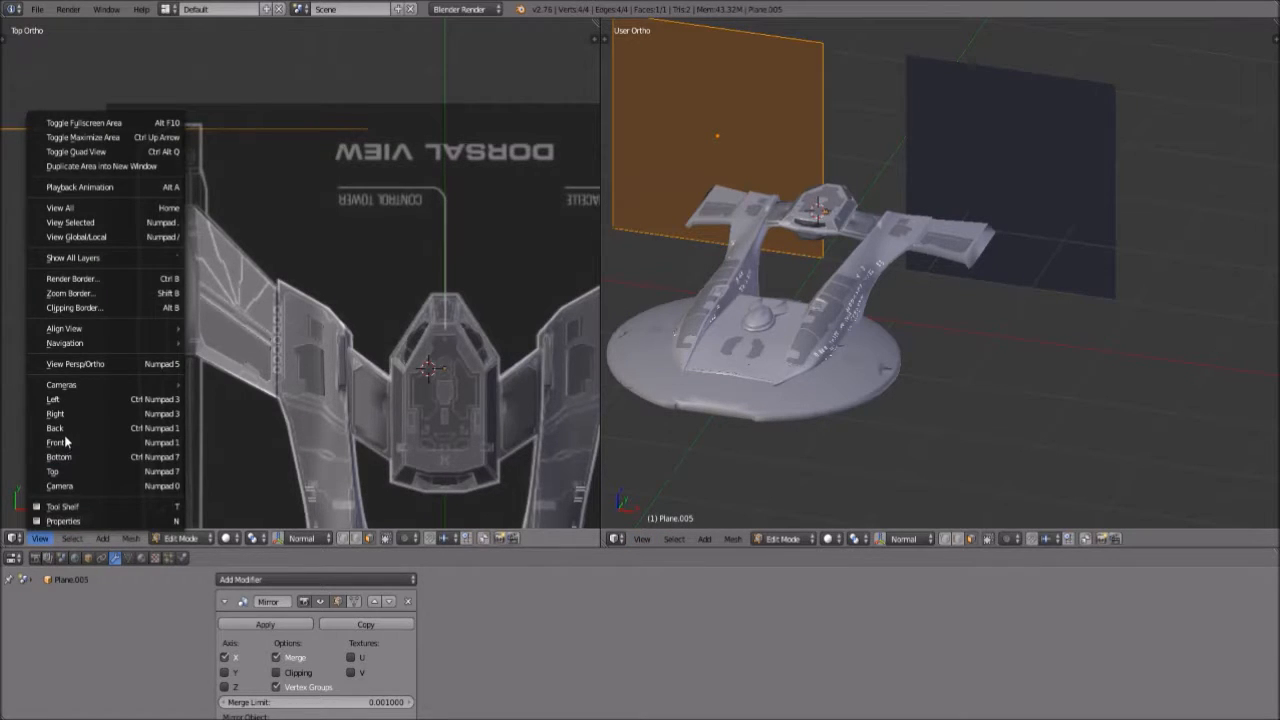
left_click(56, 428)
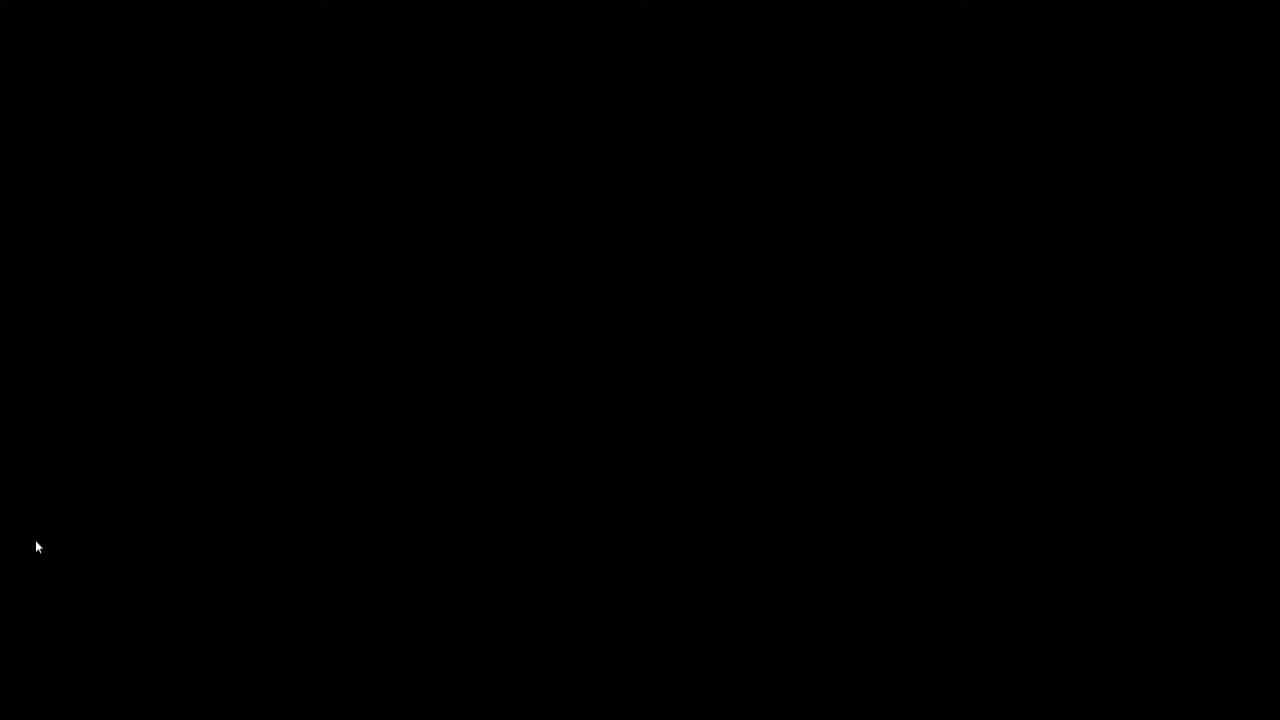
left_click(38, 539)
left_click(71, 436)
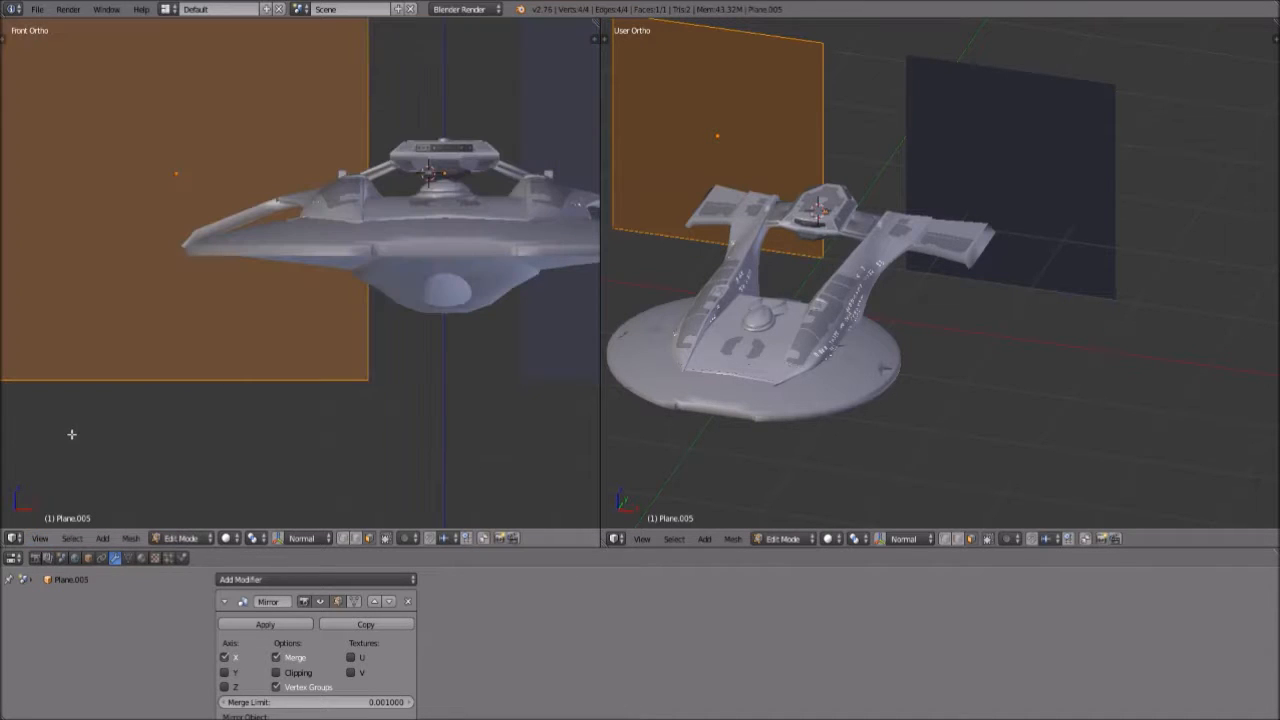
left_click(641, 539)
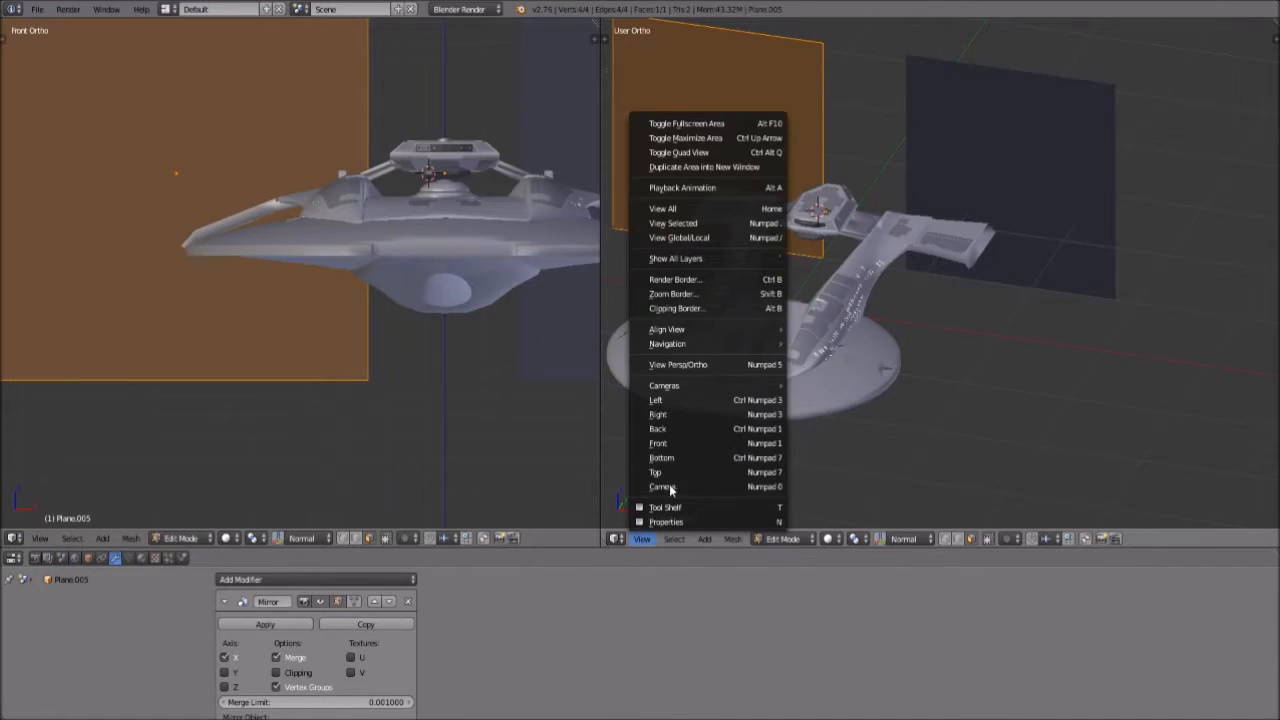
left_click(684, 445)
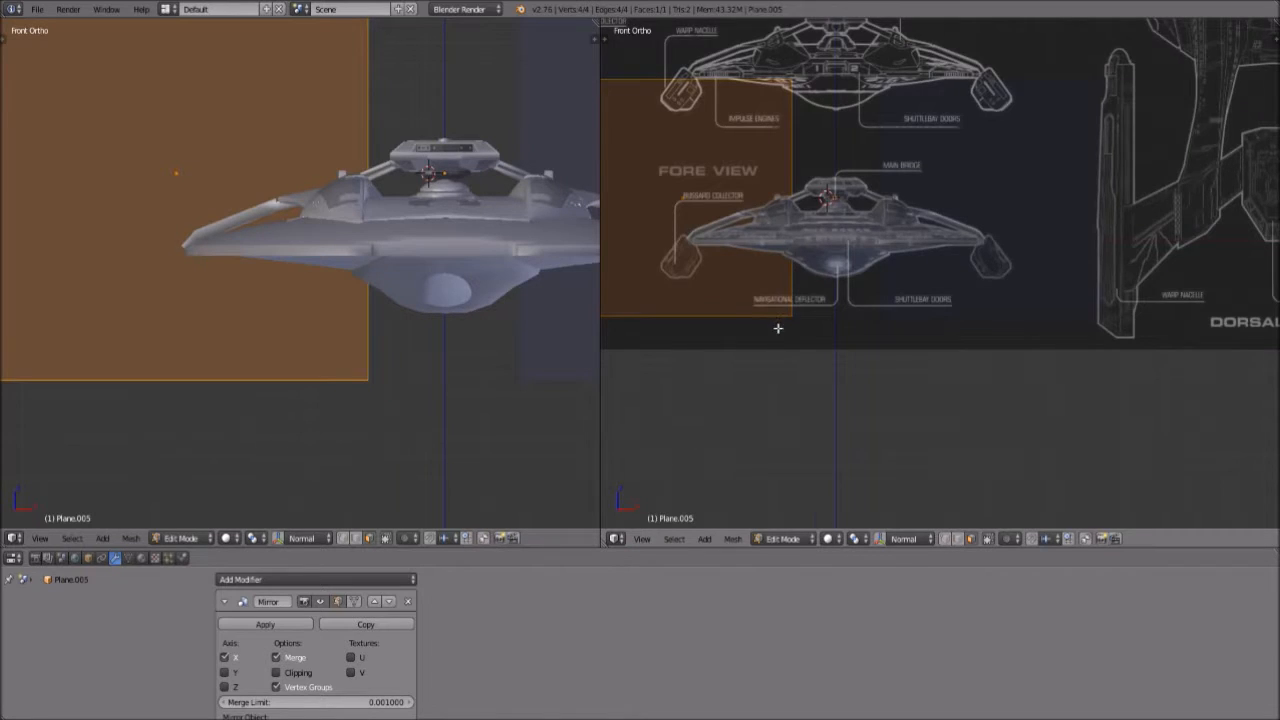
Scale the plane's face down to nacelle size and move it down over the negative-X nacelle on the fore view blueprint
scroll(778, 327, "up", 1)
scroll(812, 332, "up", 1)
scroll(744, 336, "up", 1)
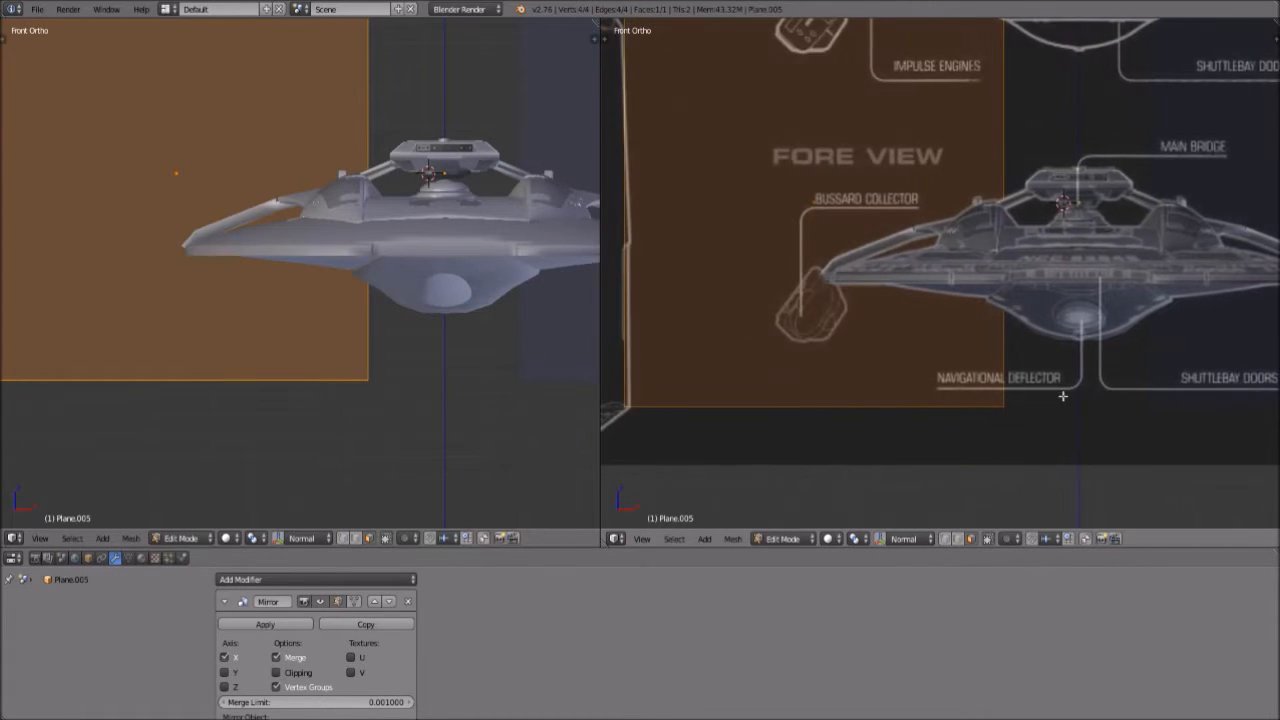
scroll(928, 378, "up", 1)
key("s")
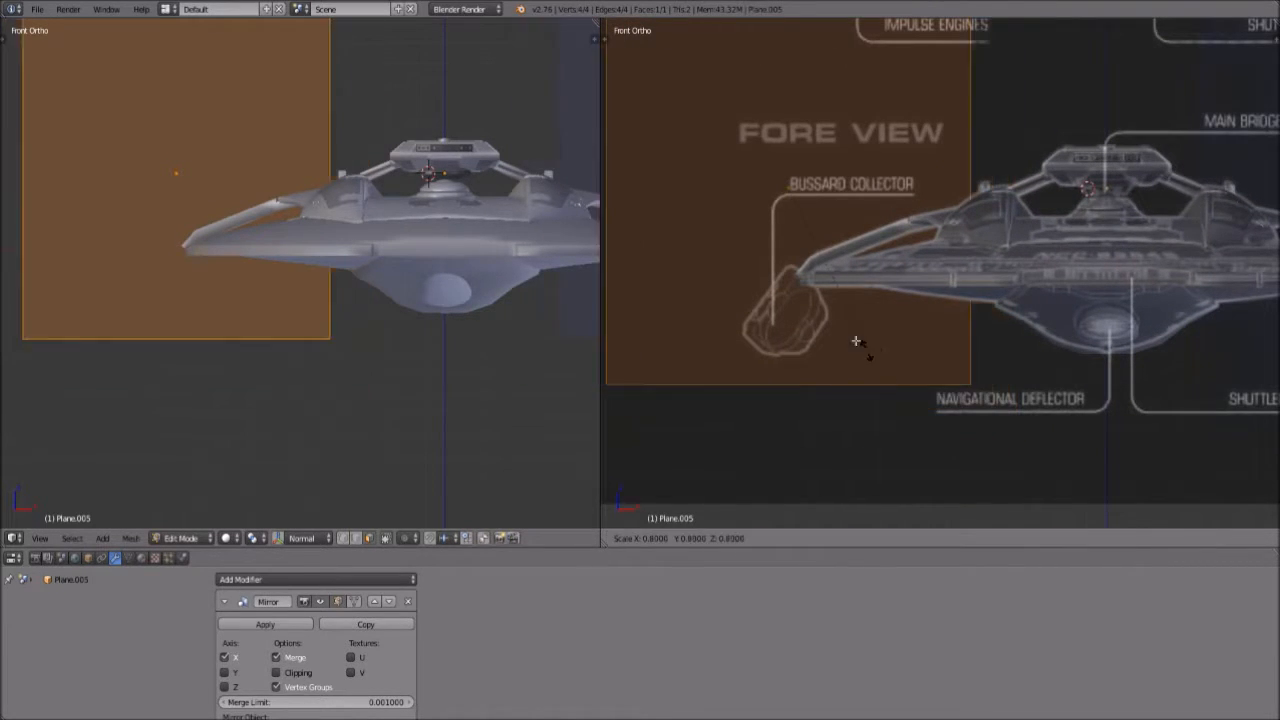
left_click(811, 234)
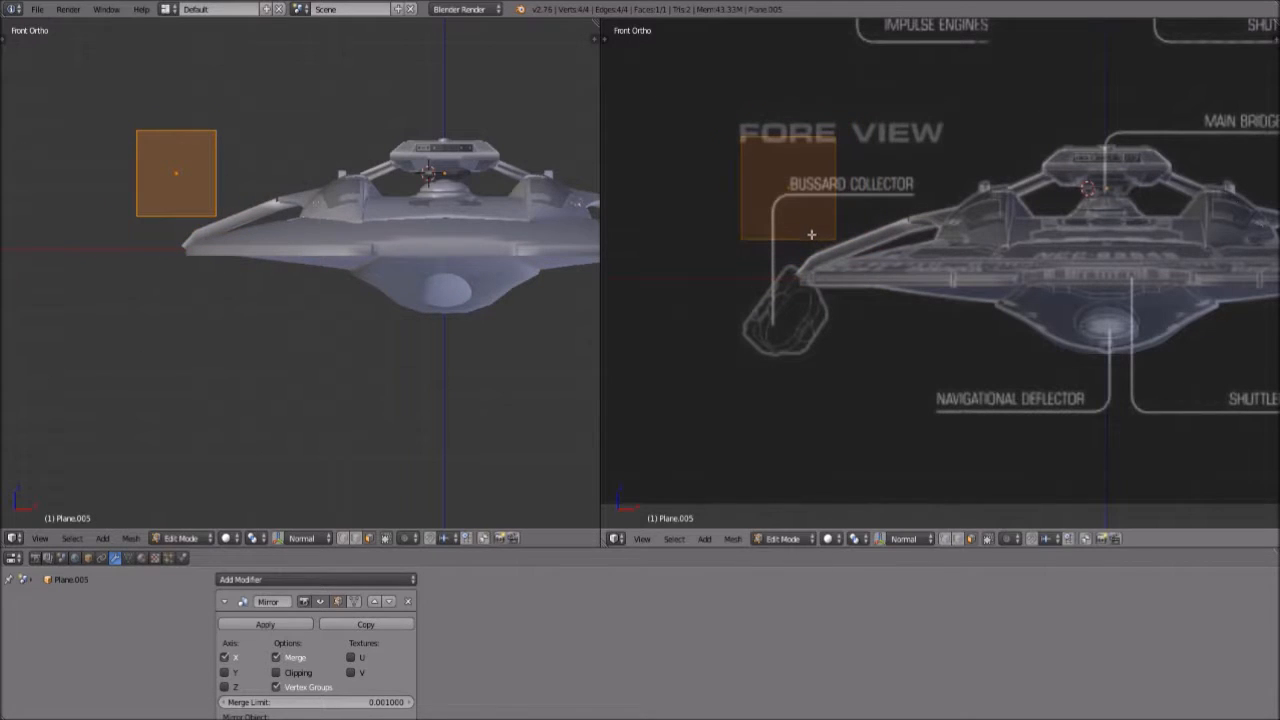
key("g")
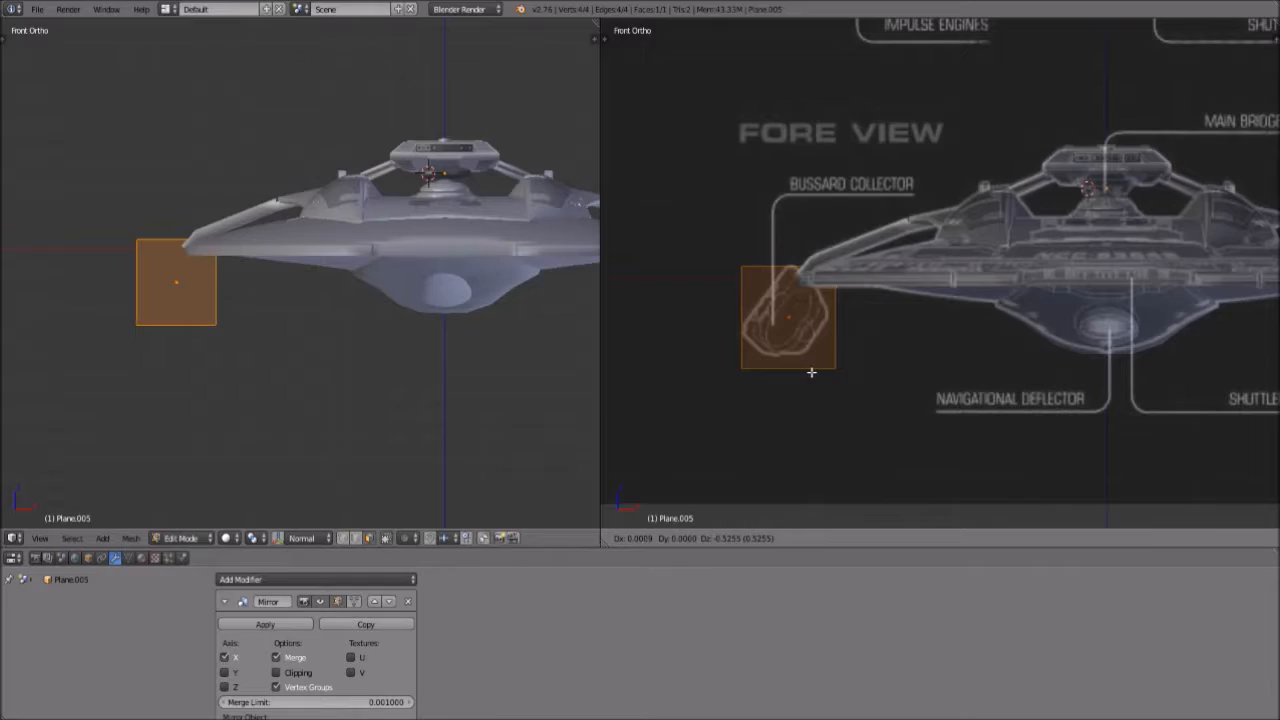
left_click(814, 369)
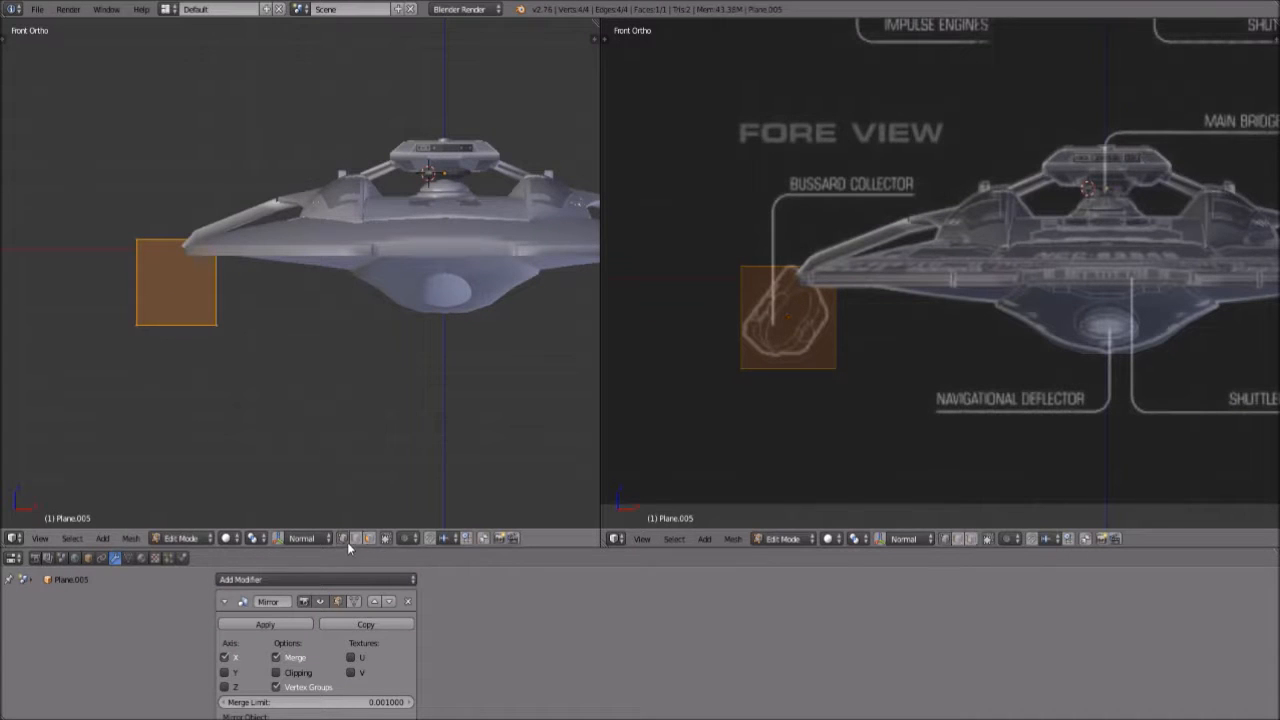
Check the mirrored half against the positive-X nacelle and enable the Mirror modifier's edit cage display
scroll(886, 376, "up", 1)
scroll(822, 395, "up", 2)
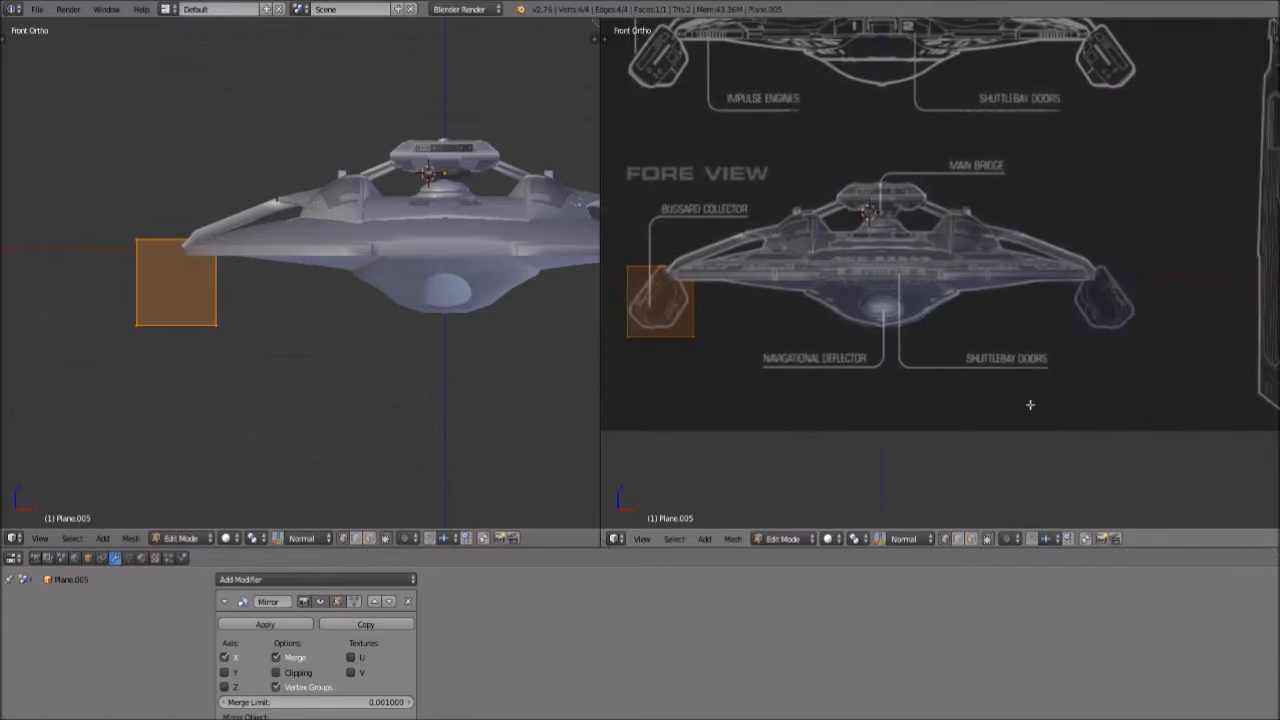
middle_click_drag(1056, 404, 990, 408, "shift")
scroll(1000, 414, "up", 4)
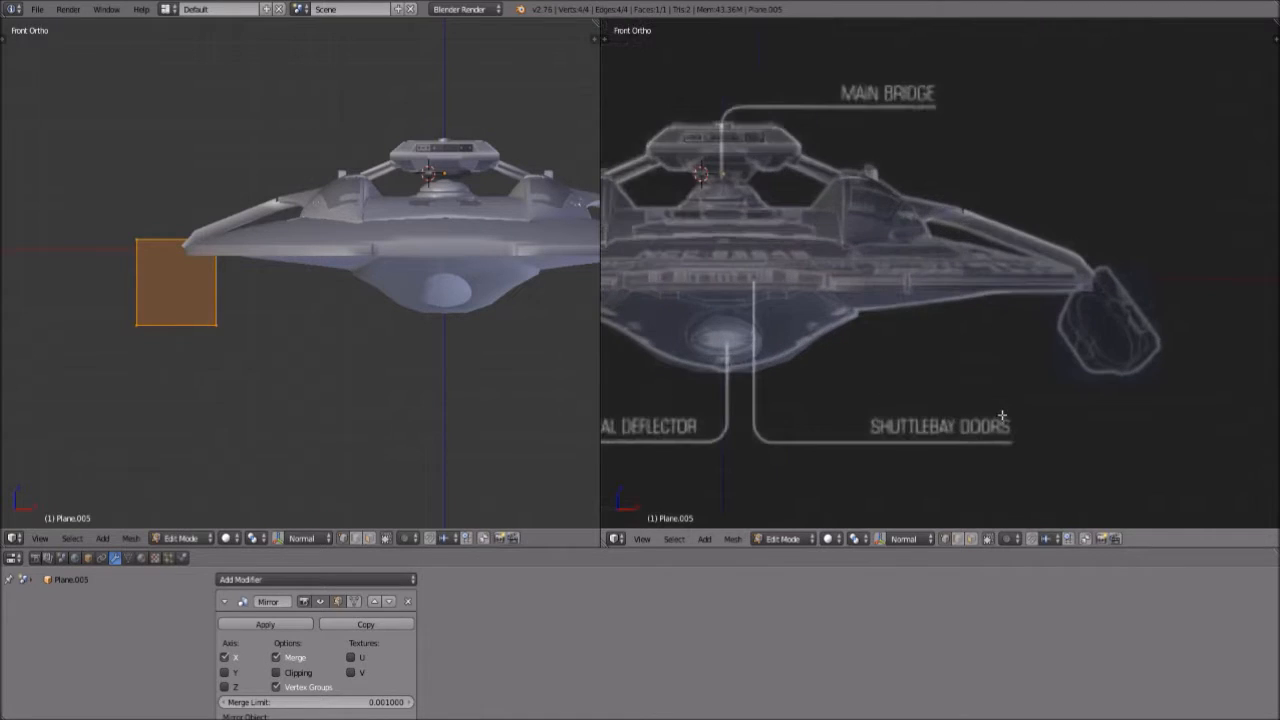
scroll(980, 418, "down", 4)
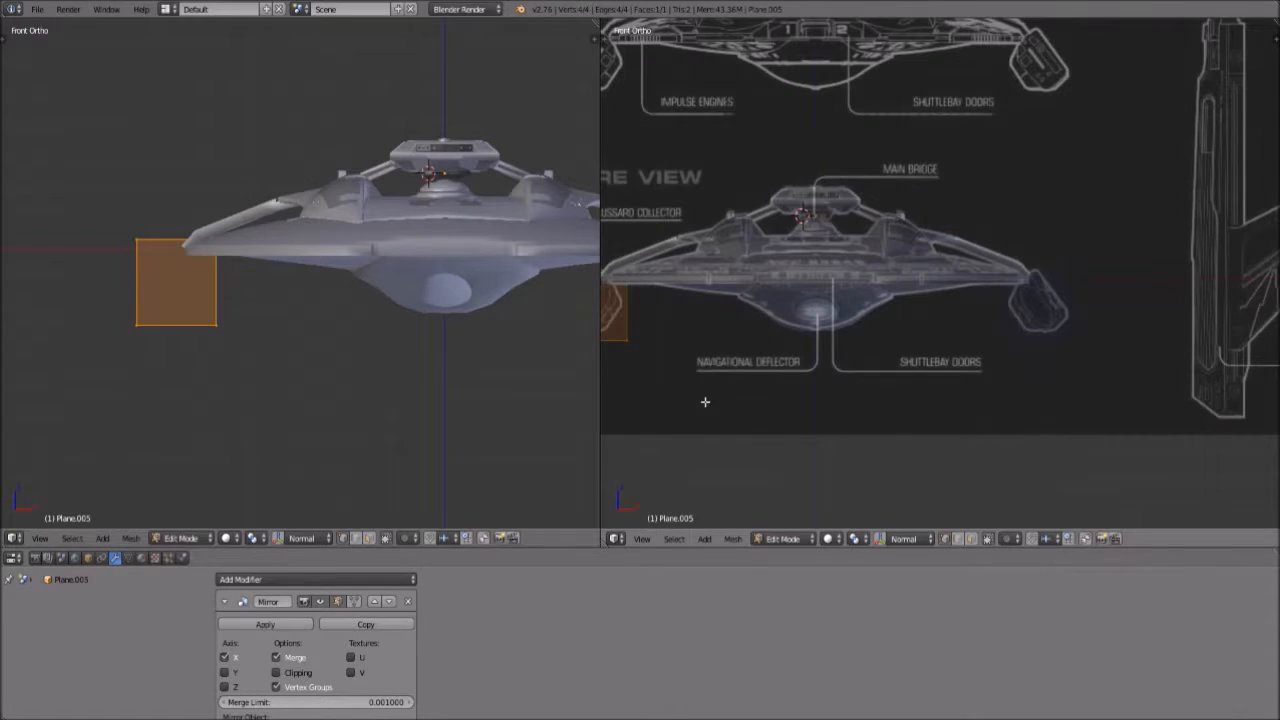
left_click(355, 604)
middle_click_drag(903, 329, 1043, 367, "shift")
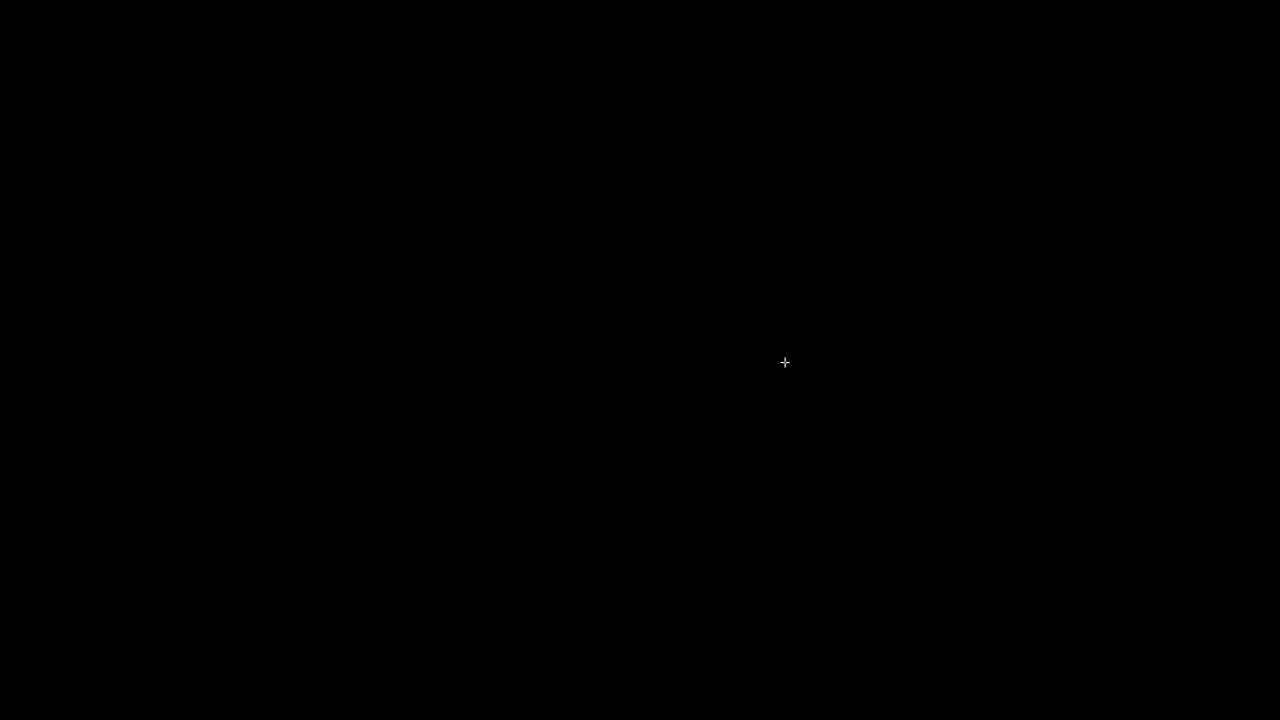
Move the face along the X axis so that it and its mirrored copy cover both nacelles on the fore view blueprint
key("g")
key("x")
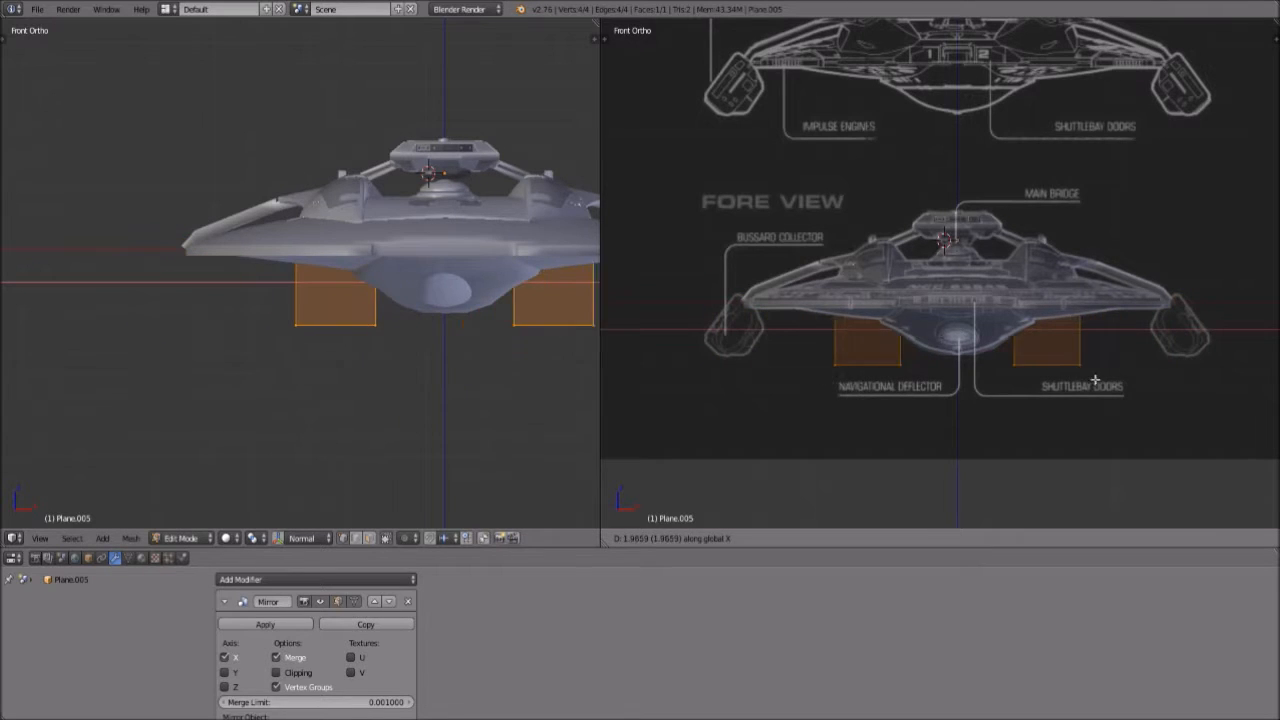
left_click(1123, 377)
key("g")
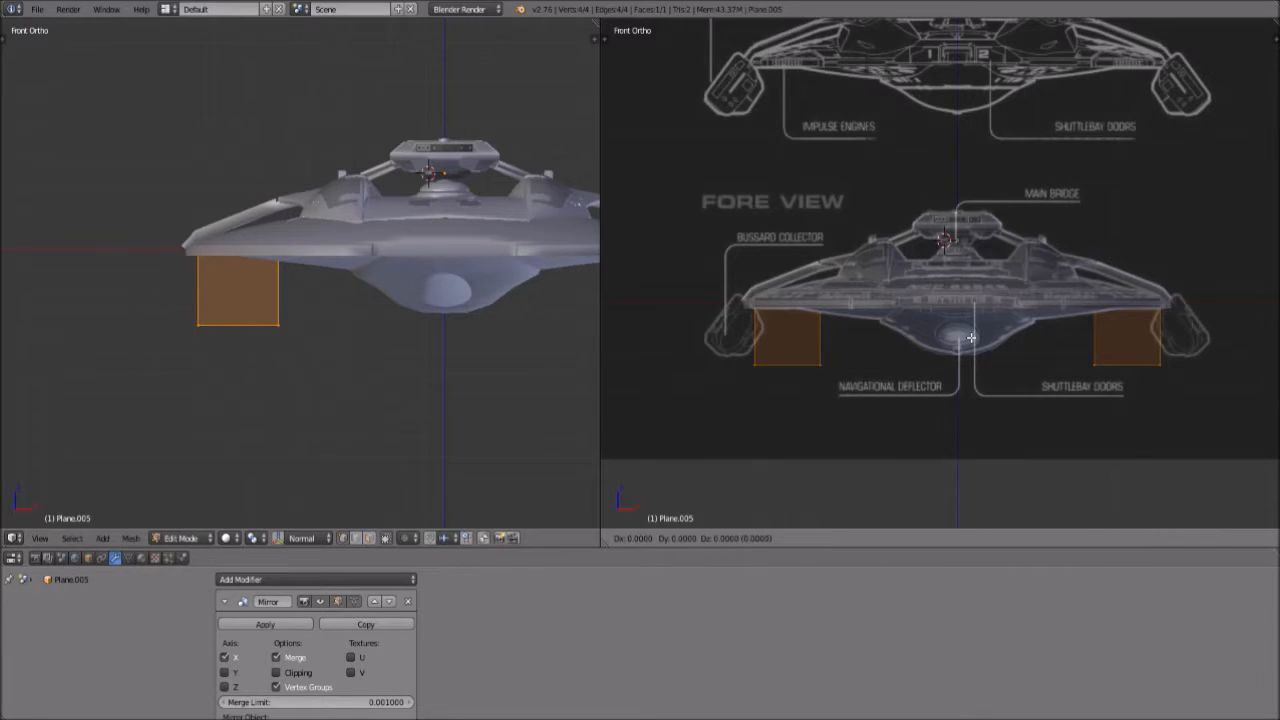
key("x")
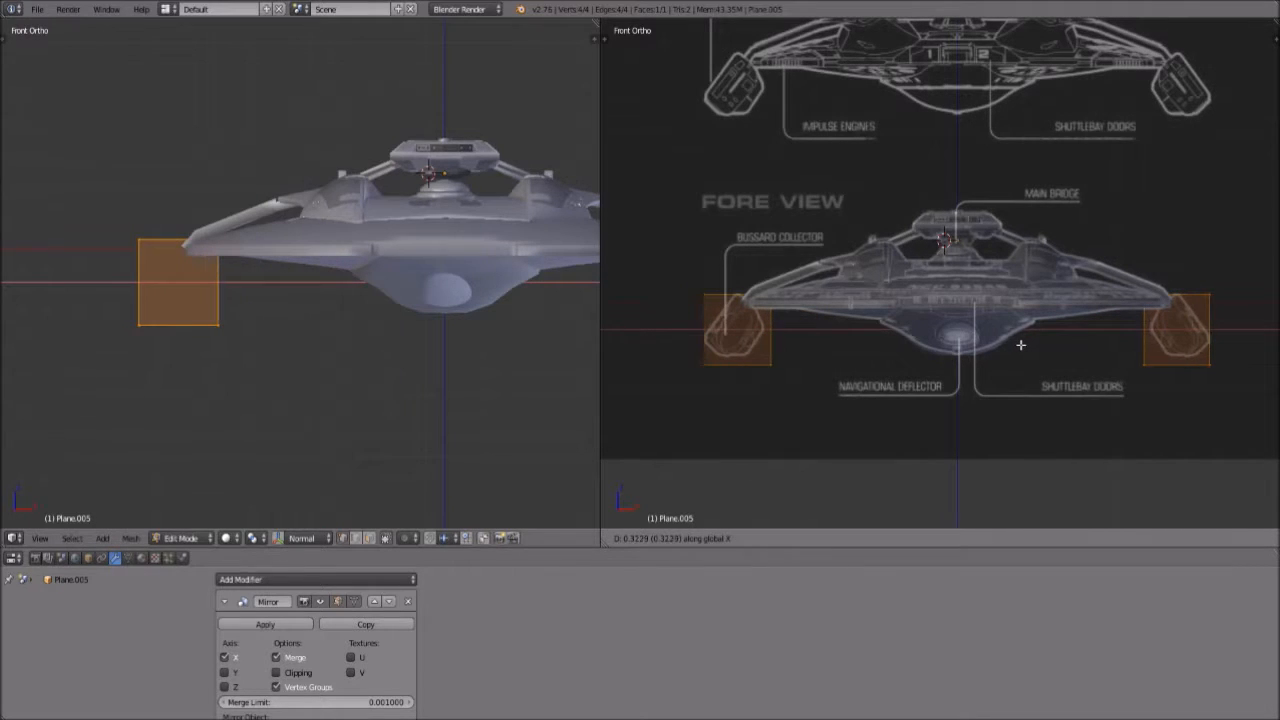
left_click(1026, 343)
Nudge the face slightly so its mirrored copy is centred on the positive-X nacelle outline
middle_click_drag(1109, 412, 988, 353, "shift")
scroll(1069, 389, "up", 3)
middle_click_drag(1143, 352, 951, 424, "shift")
scroll(977, 423, "up", 2)
key("g")
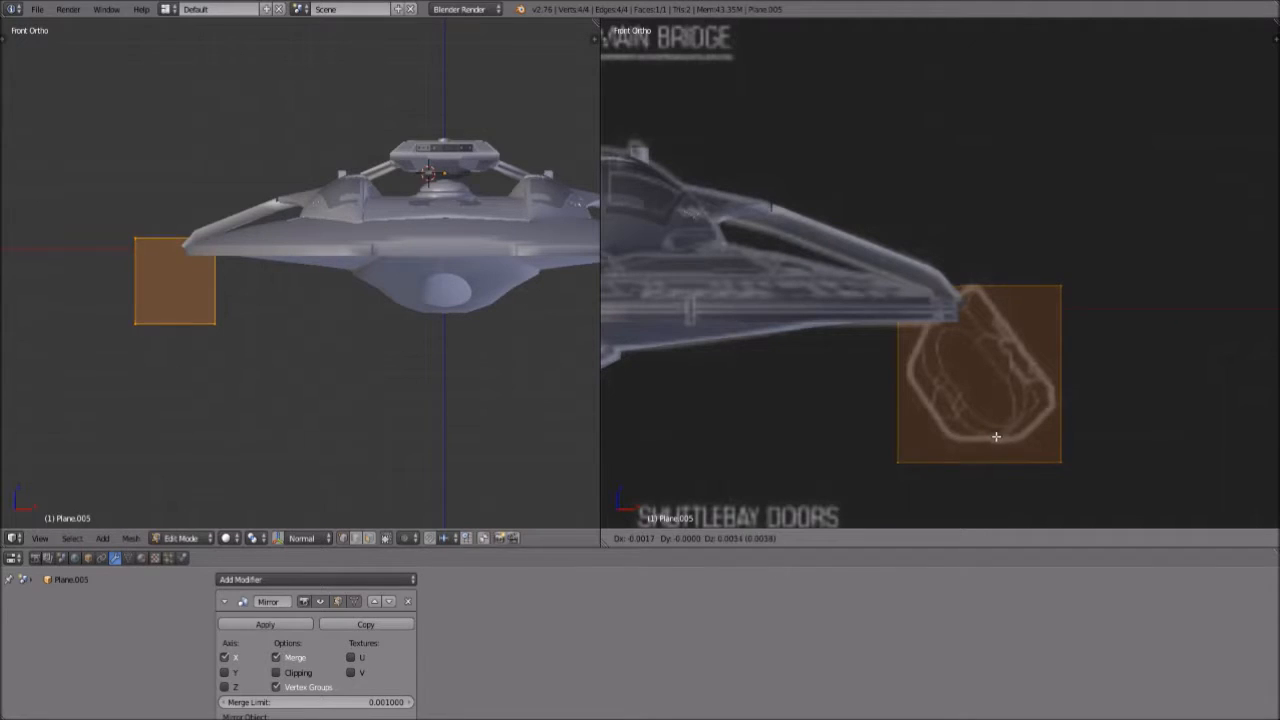
left_click(1000, 426)
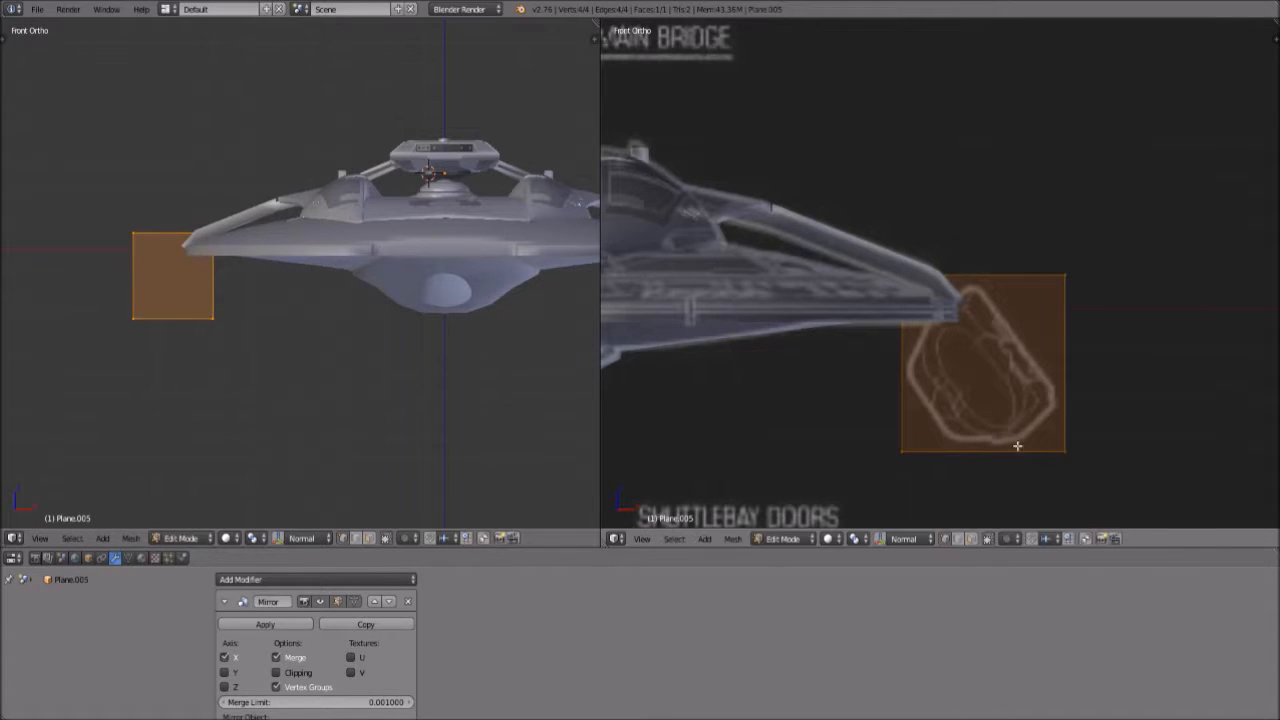
From the right view, move the face along the Y axis to line up with the end of the nacelle on the side blueprint
scroll(1041, 466, "up", 1)
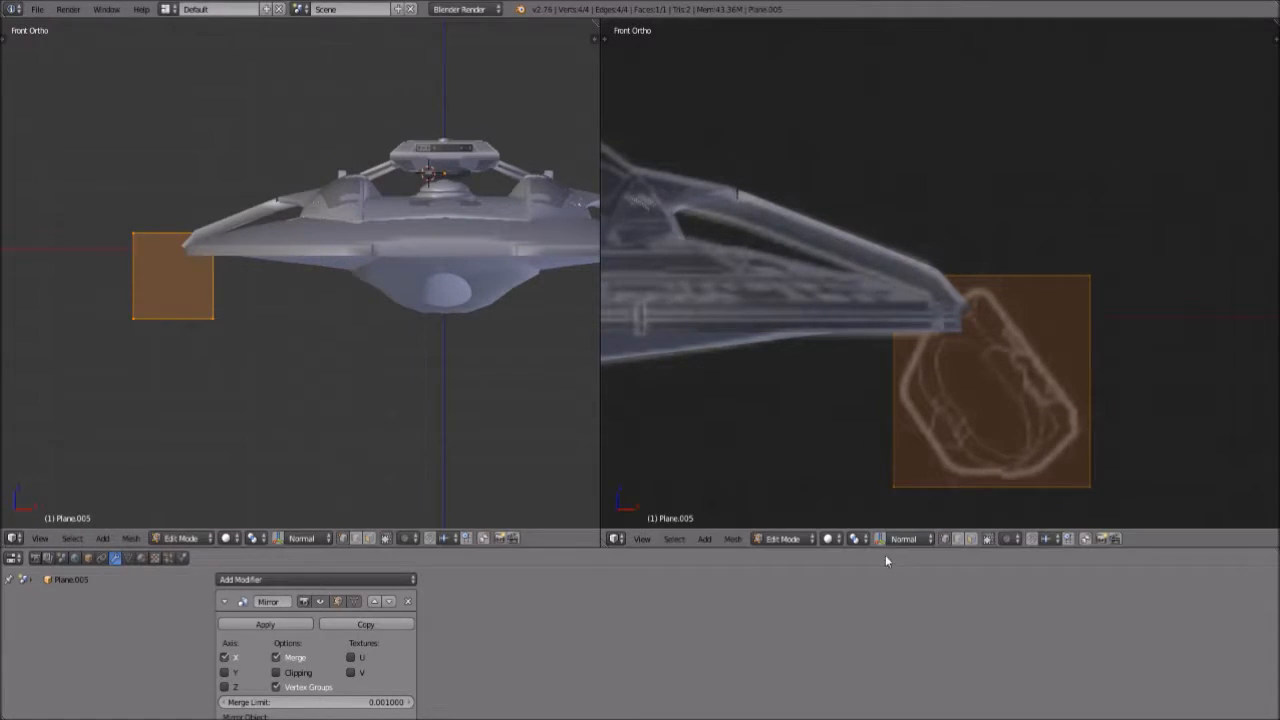
left_click(645, 540)
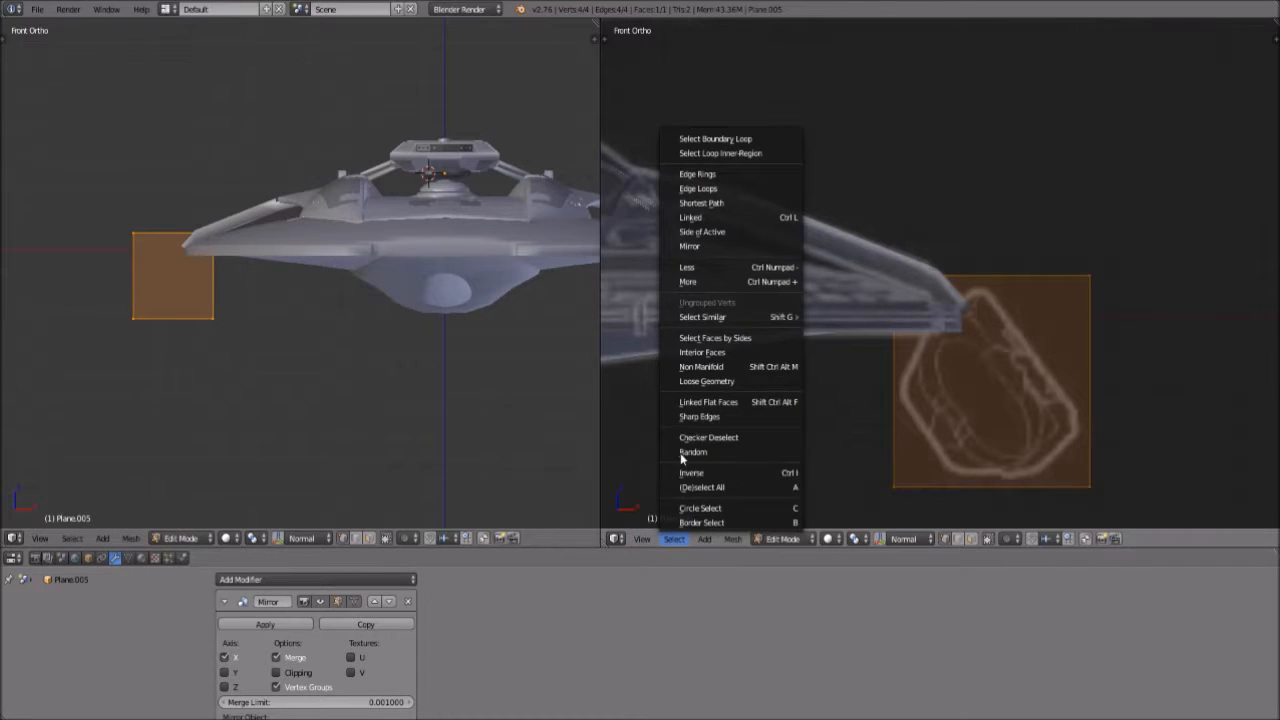
left_click(657, 414)
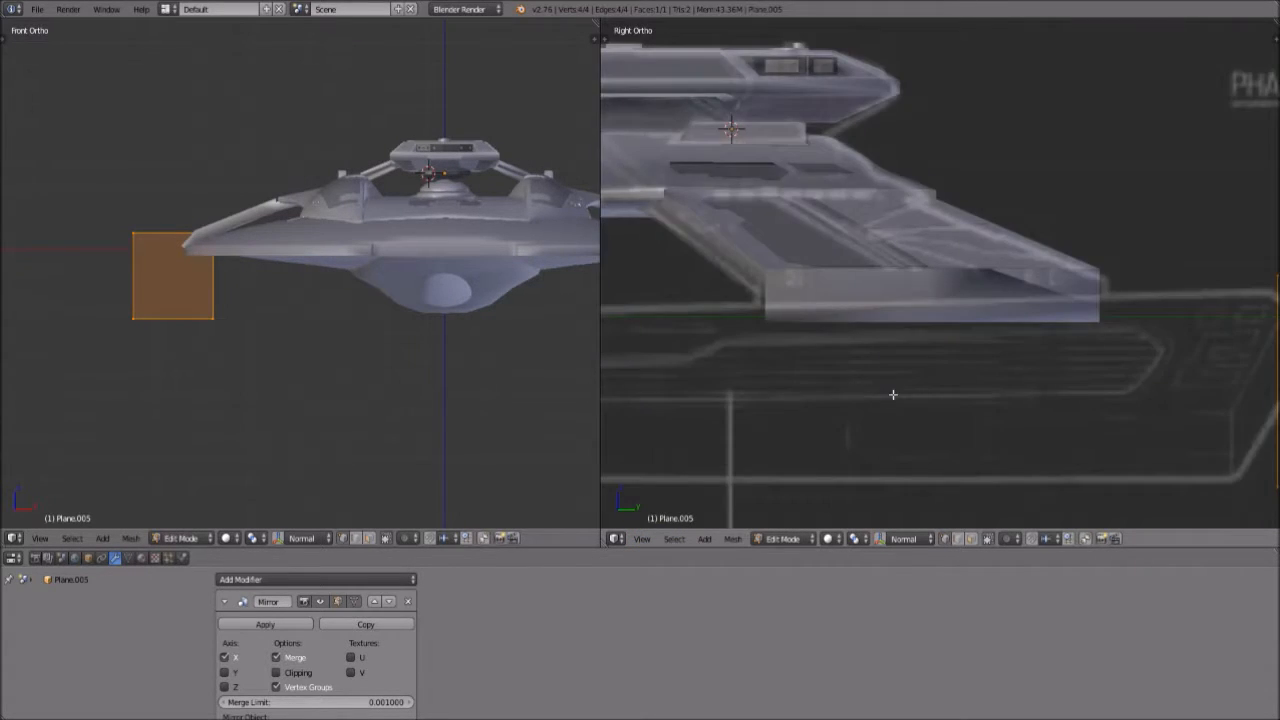
scroll(895, 373, "up", 3)
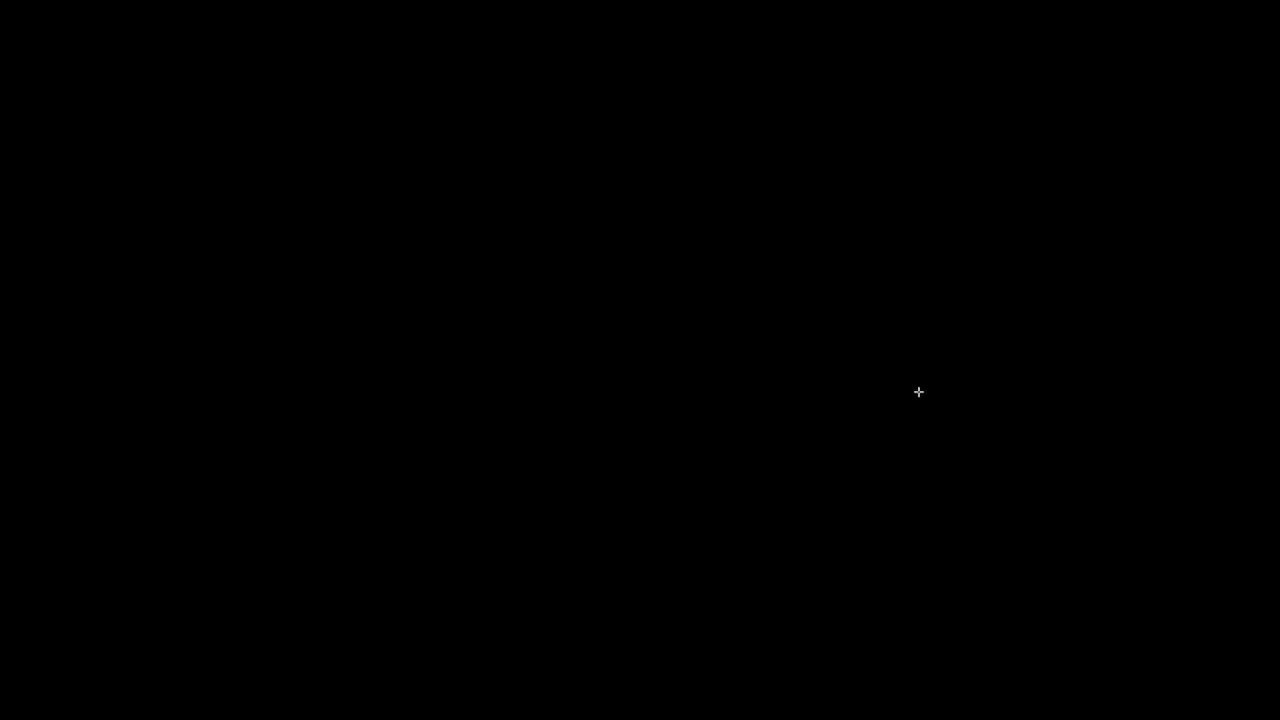
key("g")
key("z")
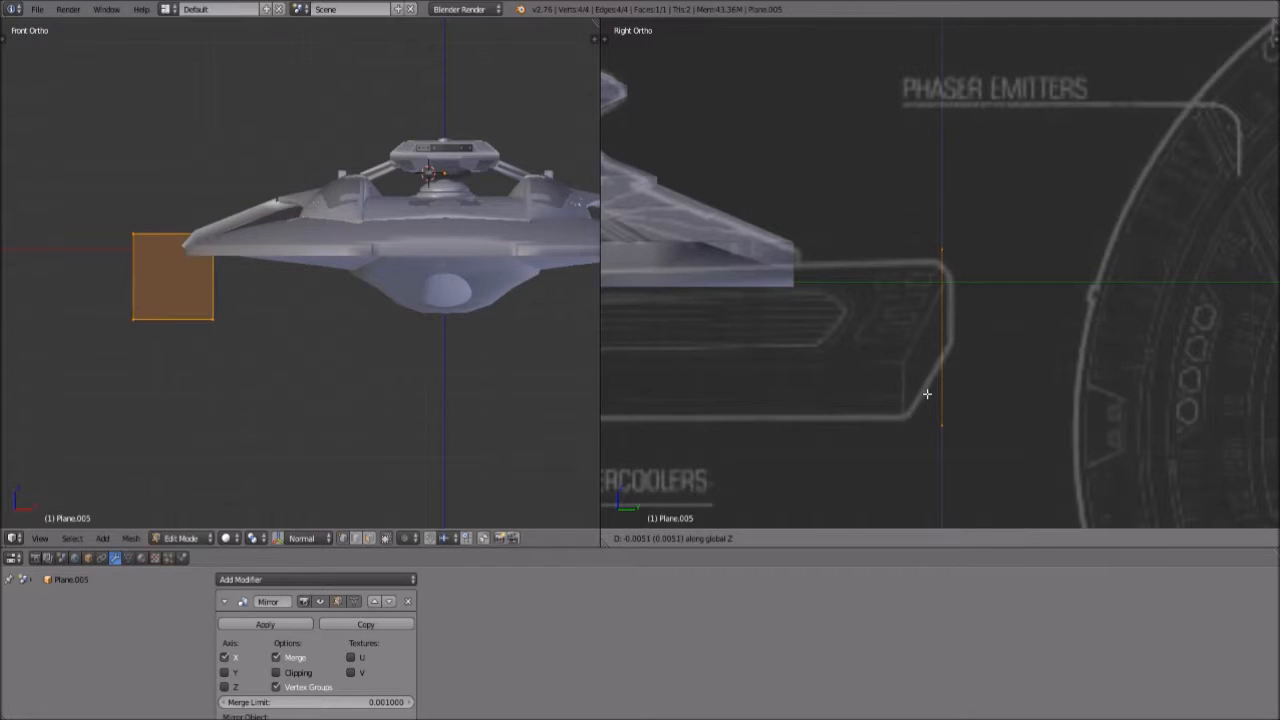
key("y")
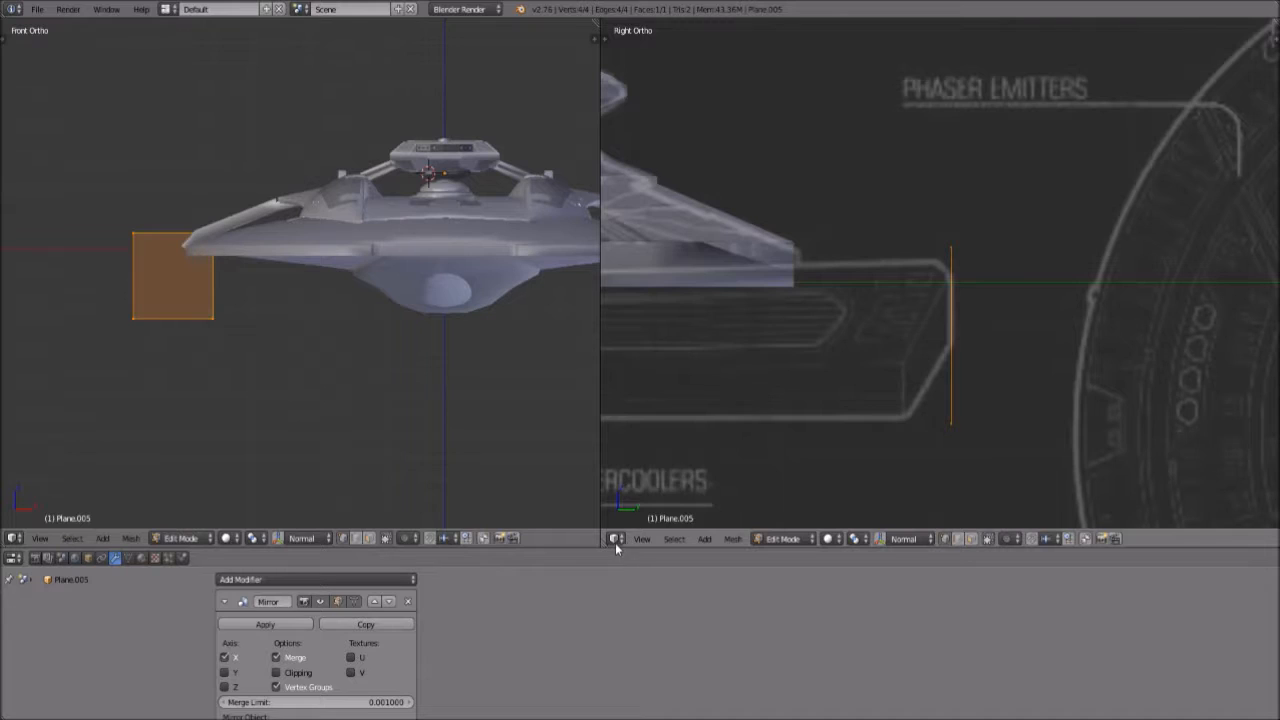
From the front view, rotate the face to the nacelle's tilt and scale it down inside the nacelle outline
left_click(642, 540)
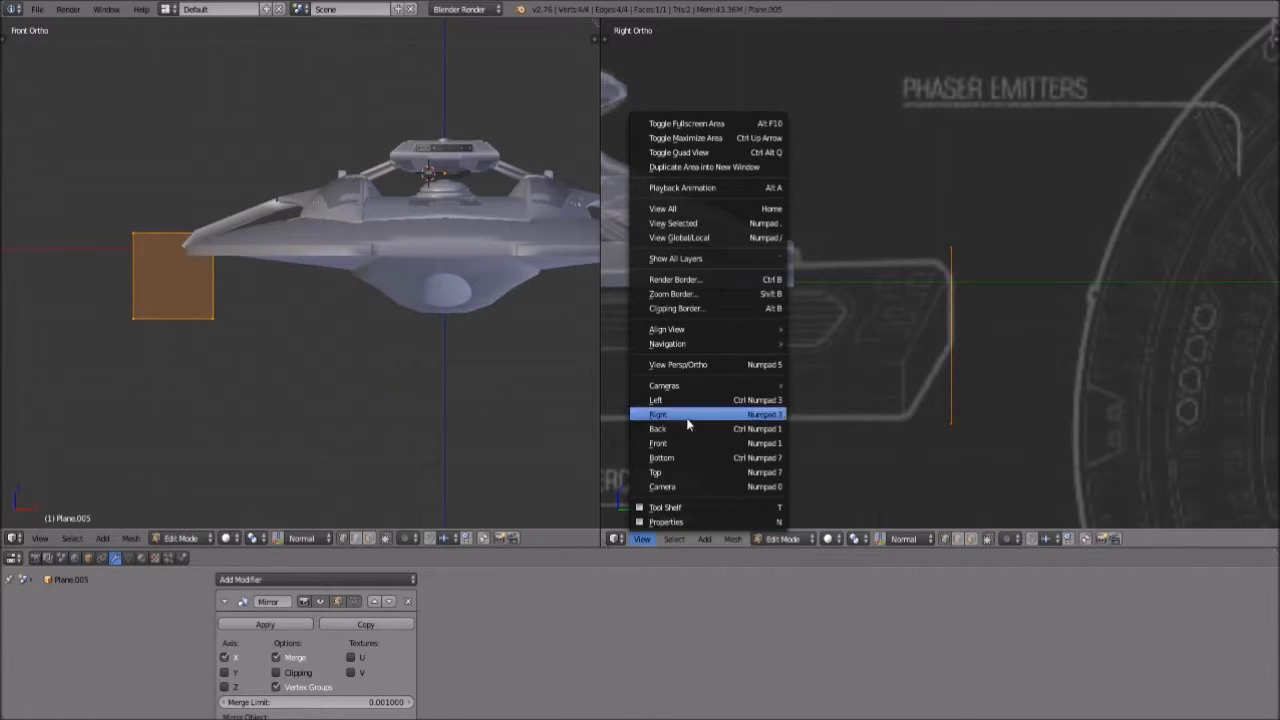
left_click(685, 414)
left_click(642, 539)
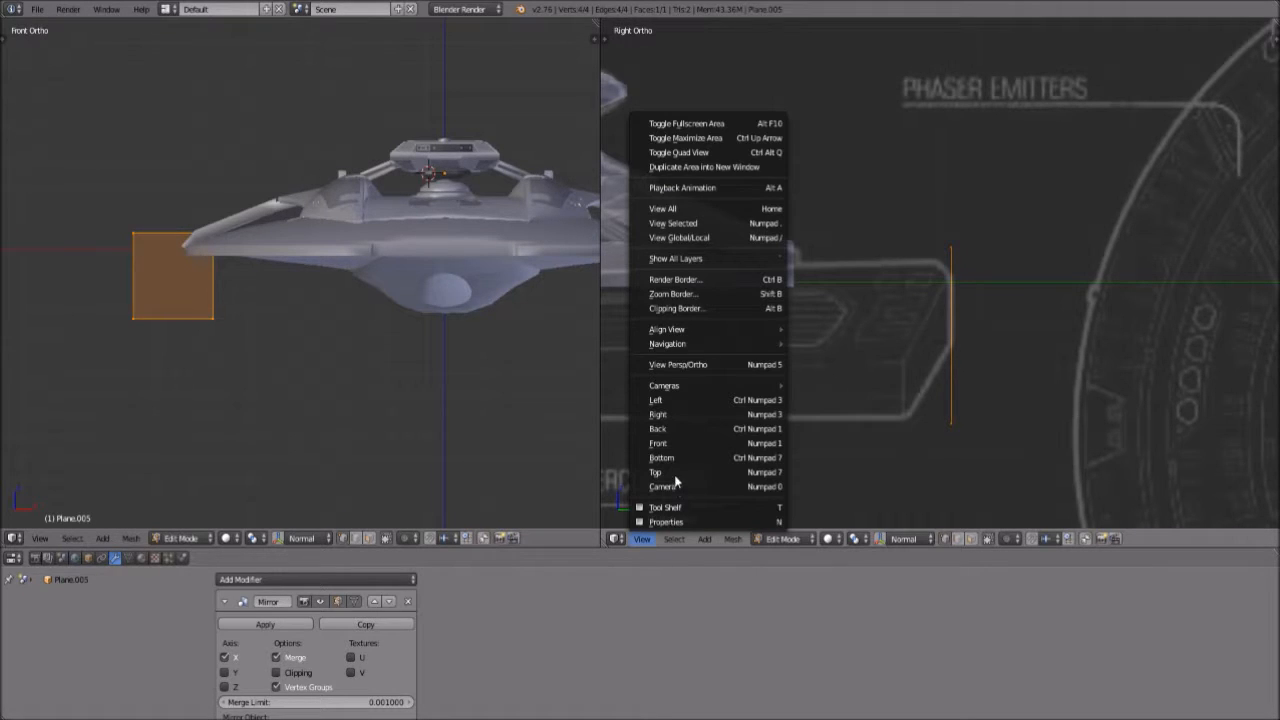
left_click(680, 443)
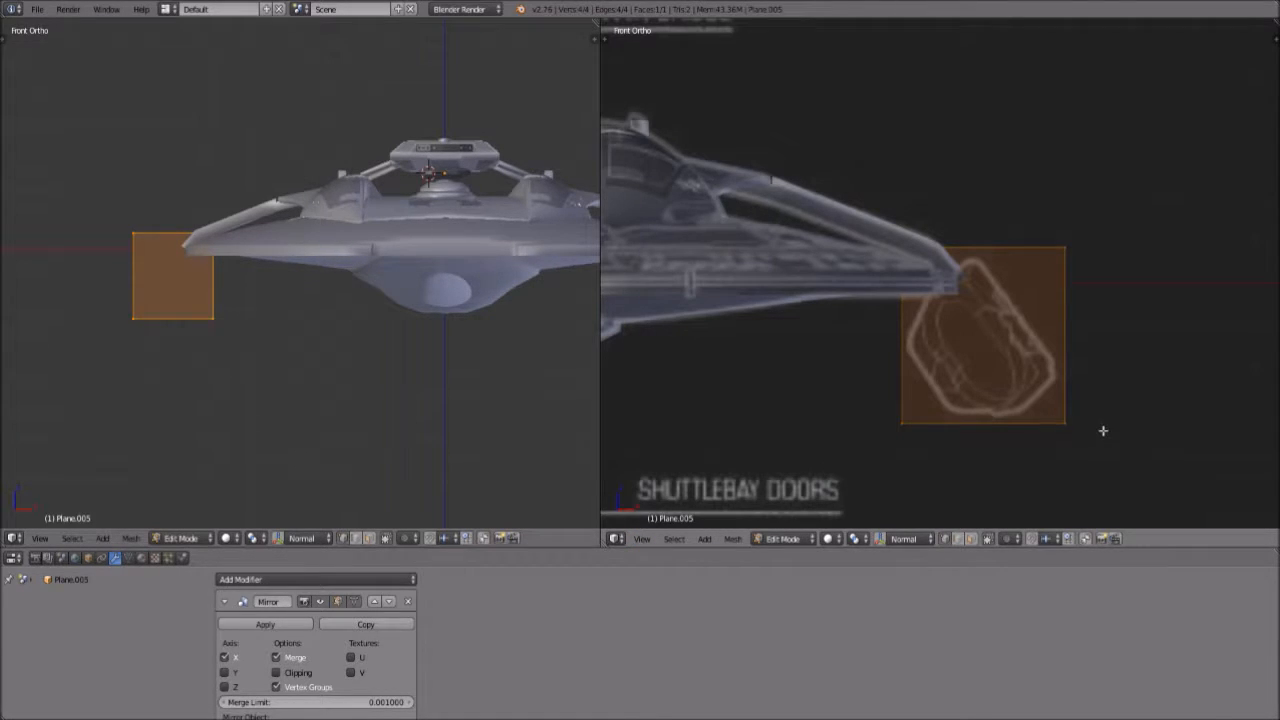
key("r")
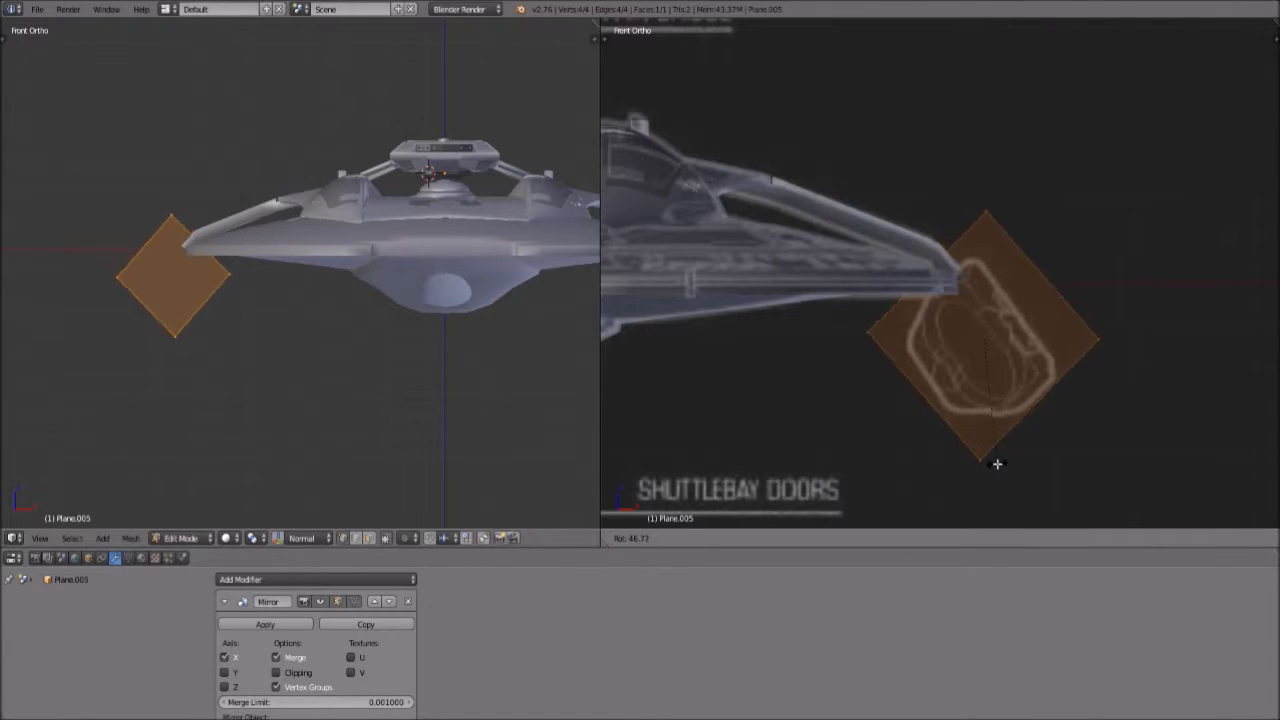
left_click(1155, 338)
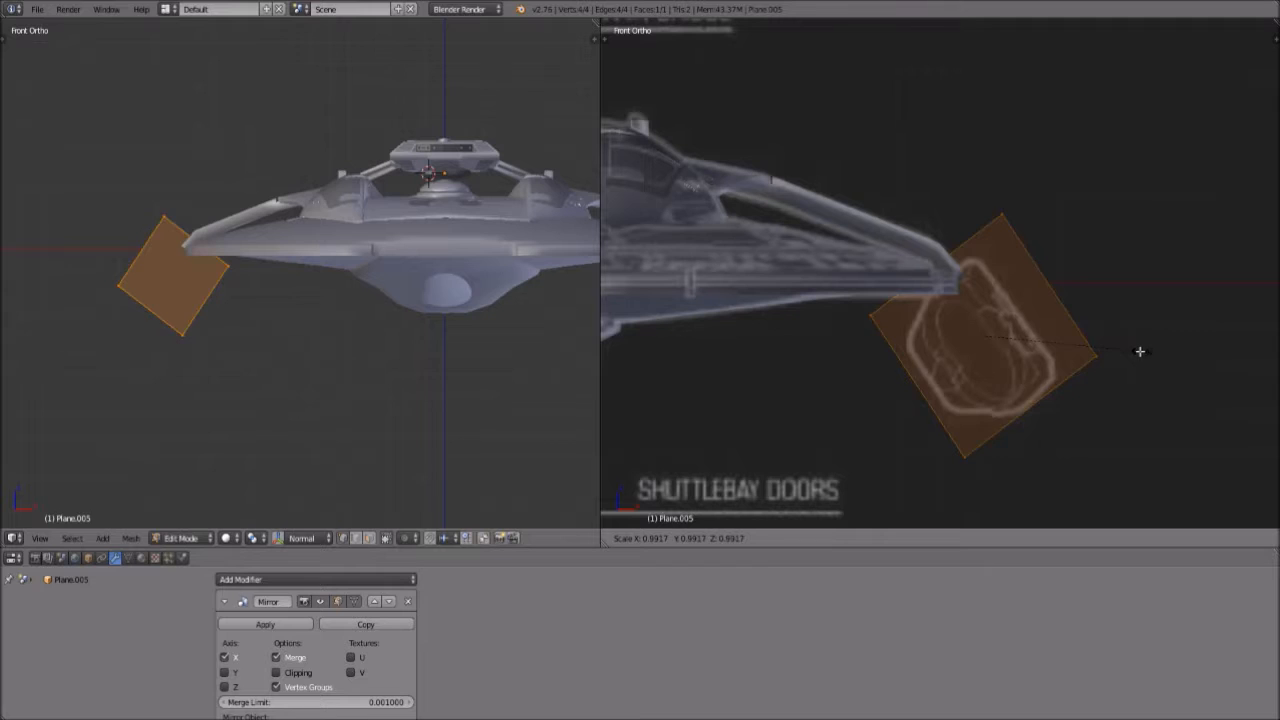
key("s")
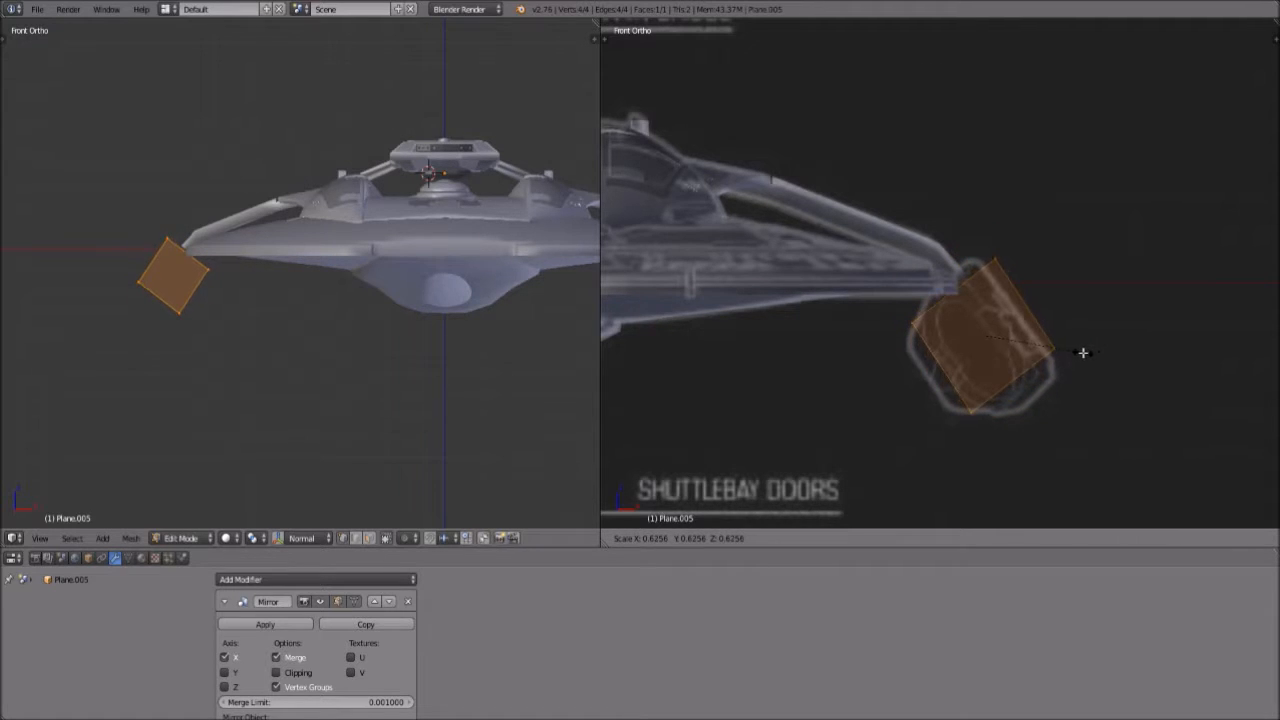
left_click(1068, 351)
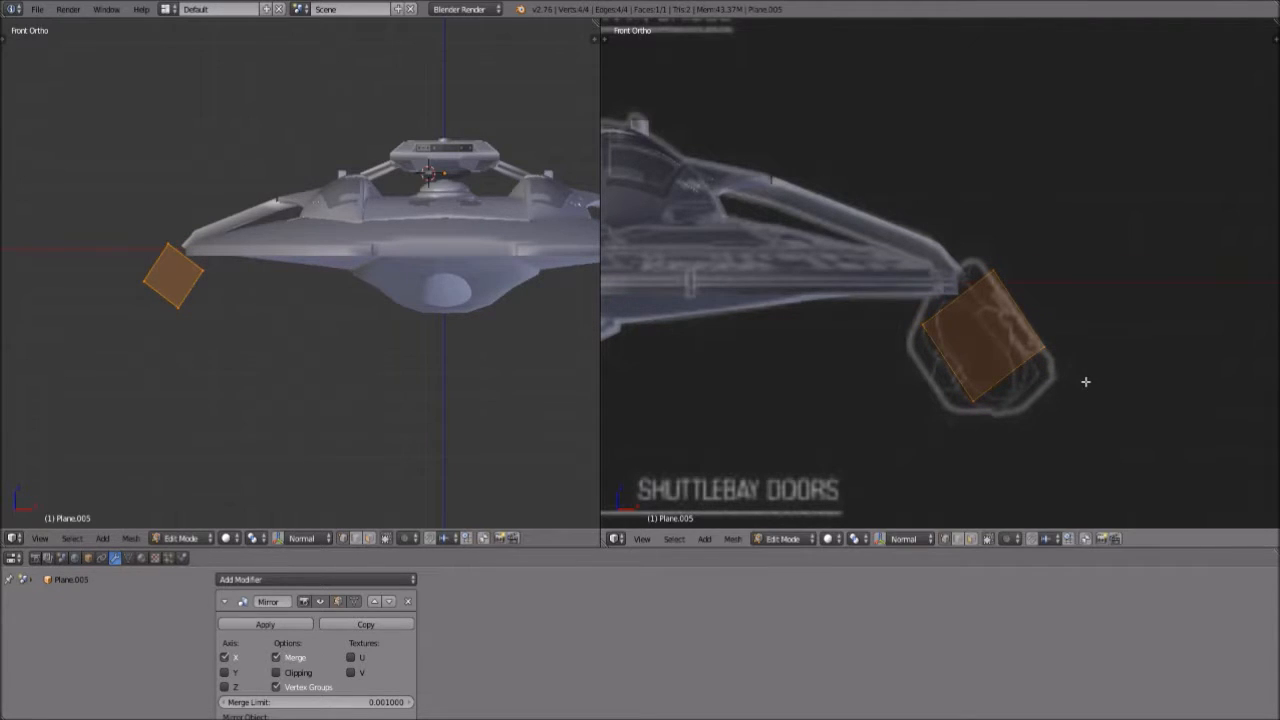
Fine-tune the face's rotation and position so its mirrored copy's edge follows the outer side of the positive-X nacelle outline
key("r")
left_click(1094, 376)
key("g")
left_click(1088, 386)
scroll(1014, 448, "up", 2)
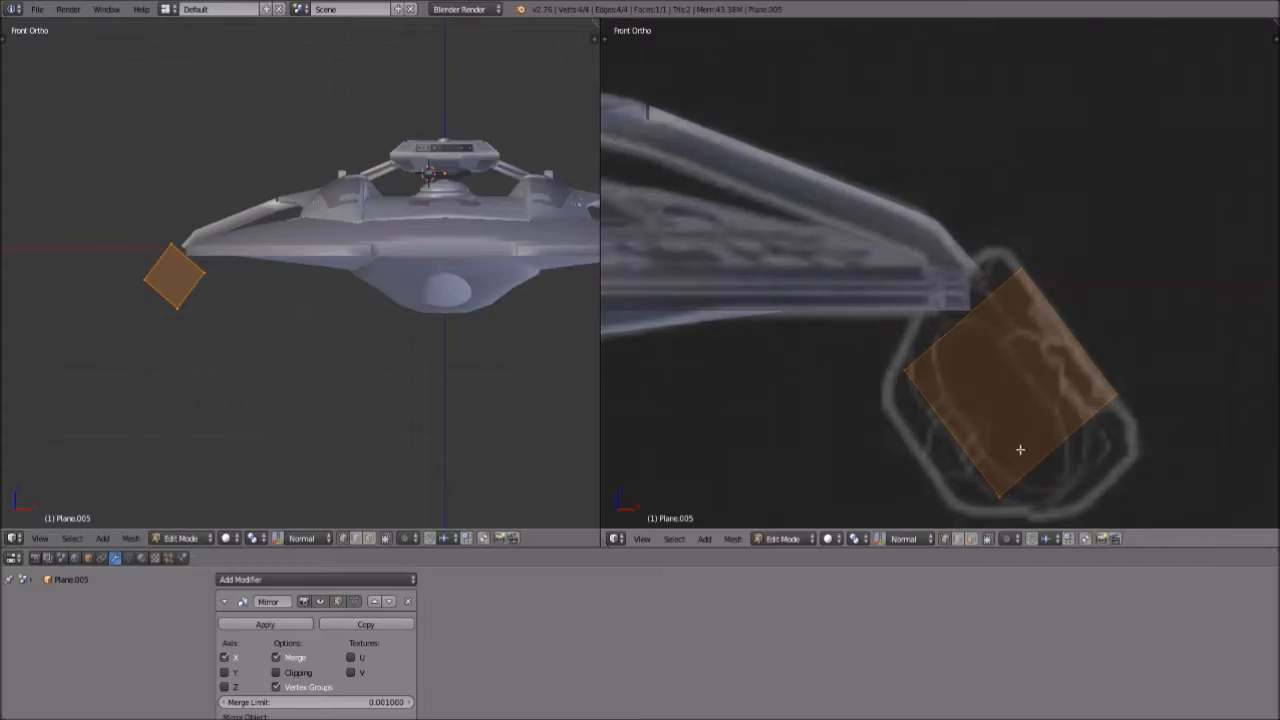
Stretch the face by about 1.44 along its normal X axis and move it slightly to follow the nacelle outline
key("s")
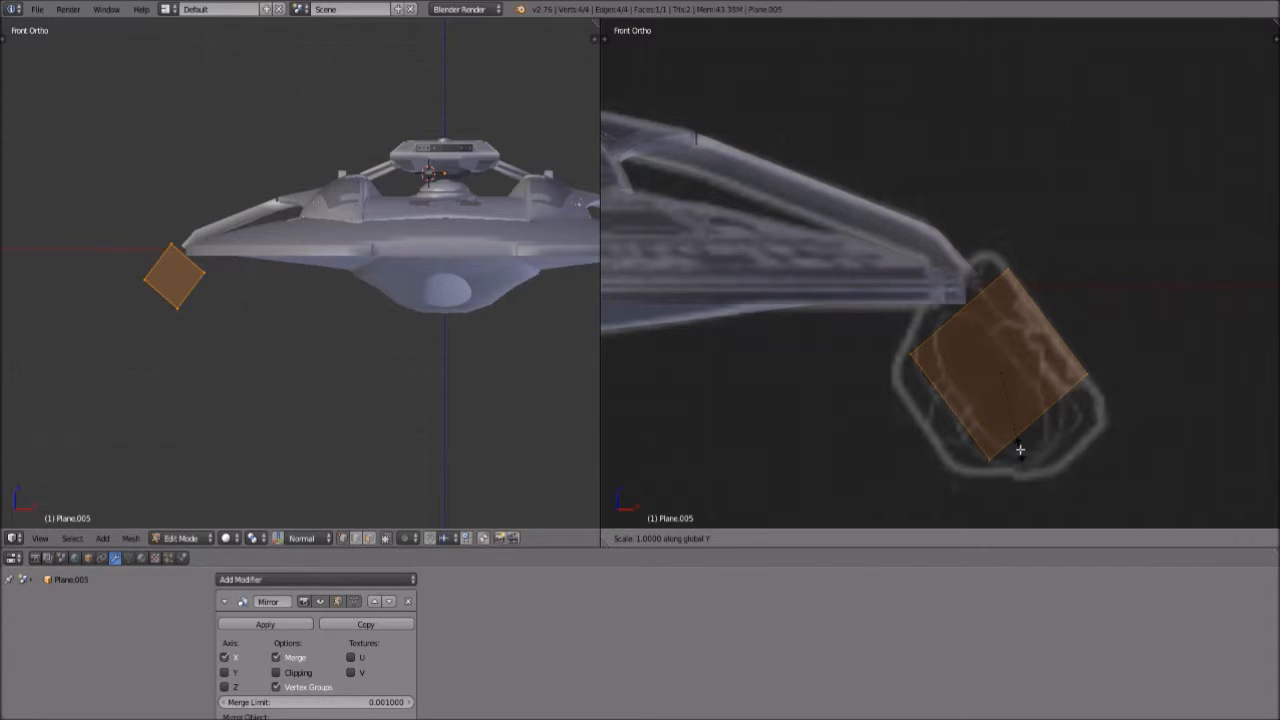
left_click(1063, 486)
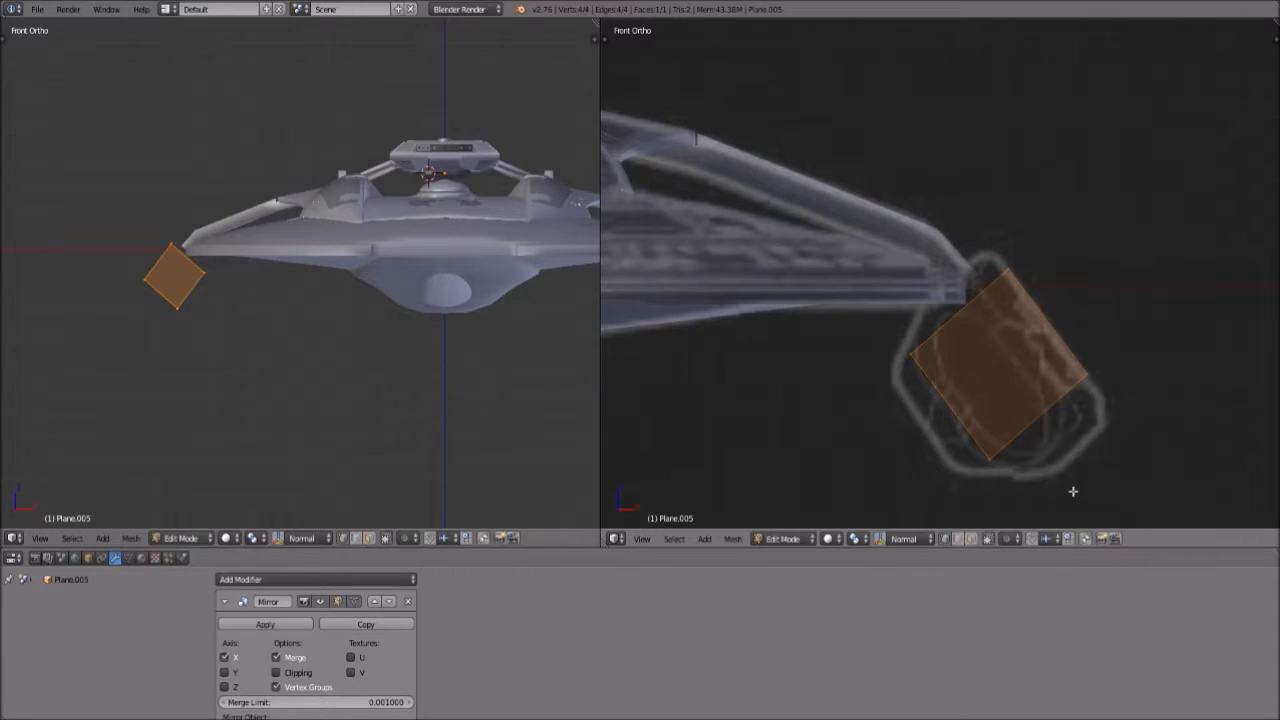
key("s")
key("x")
key("x")
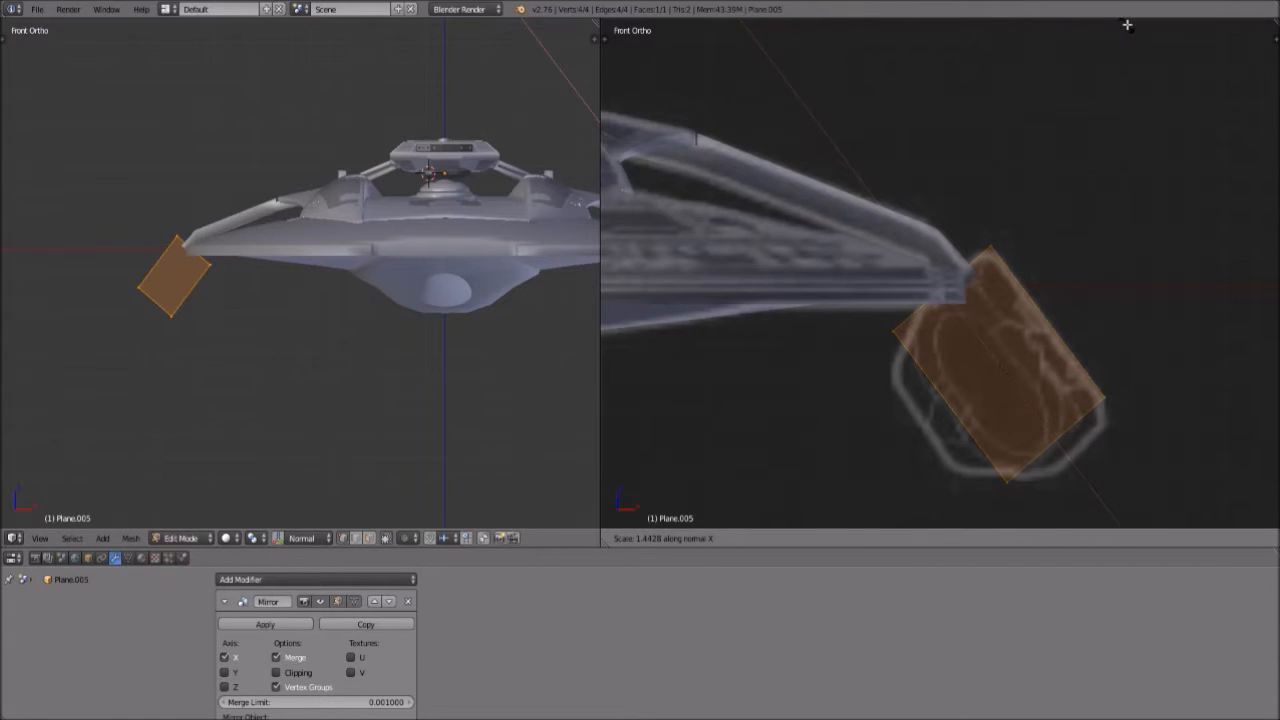
left_click(1127, 25)
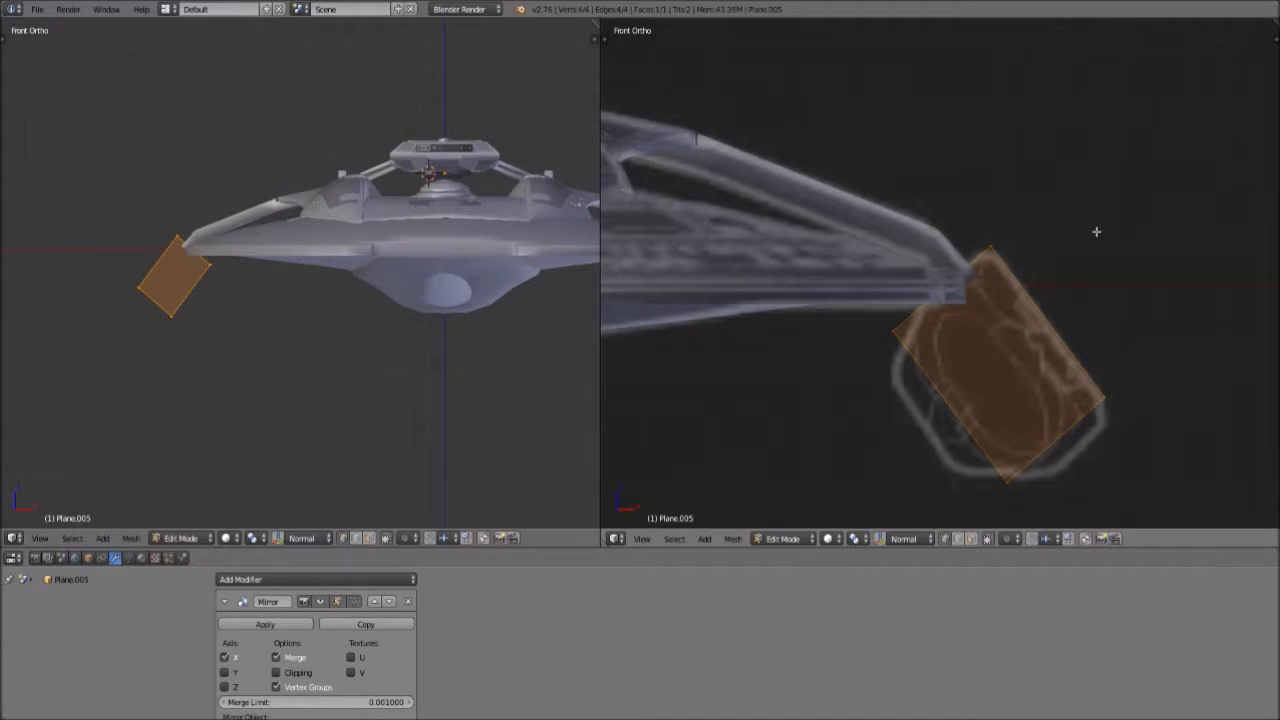
key("g")
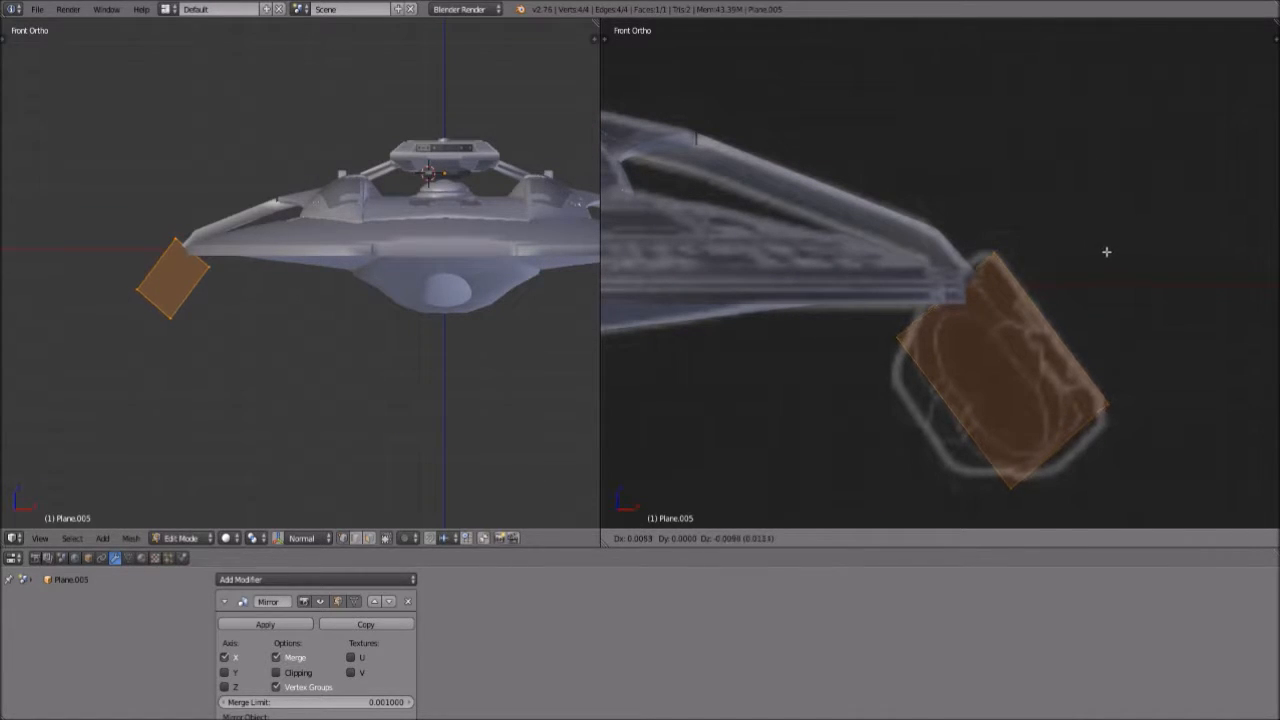
left_click(1106, 251)
middle_click_drag(1173, 302, 1128, 256, "shift")
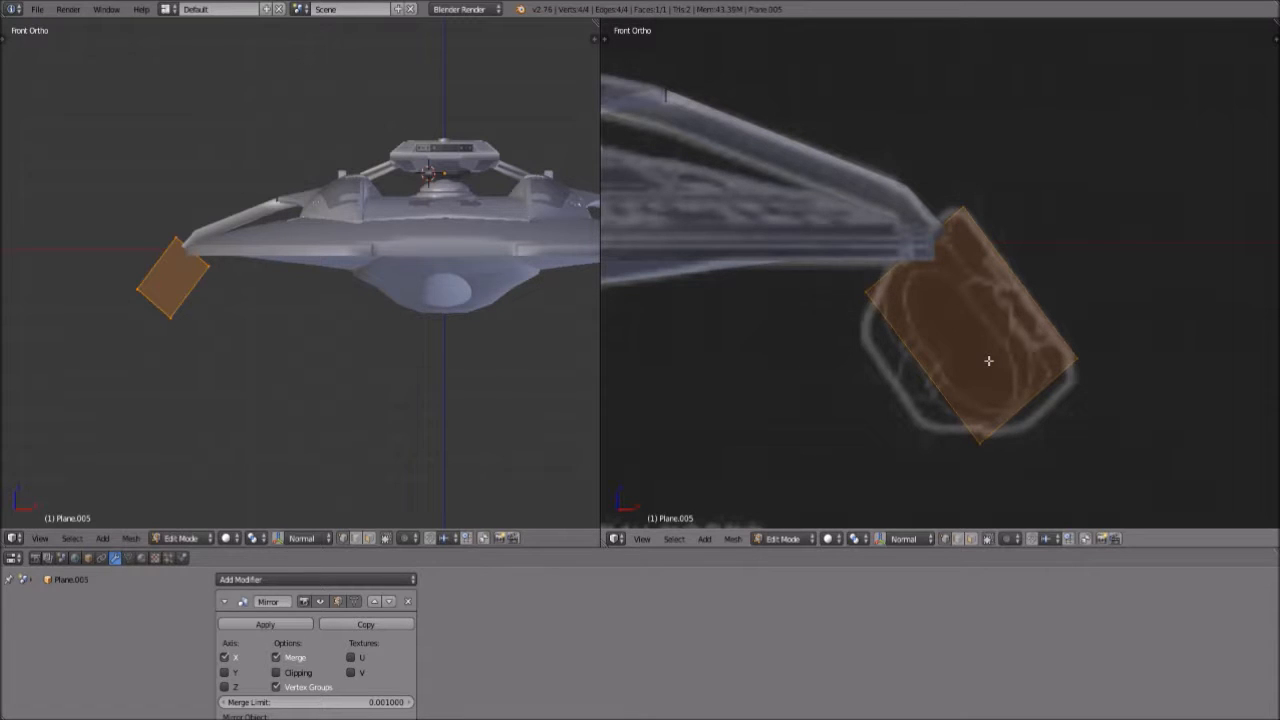
key("s")
key("x")
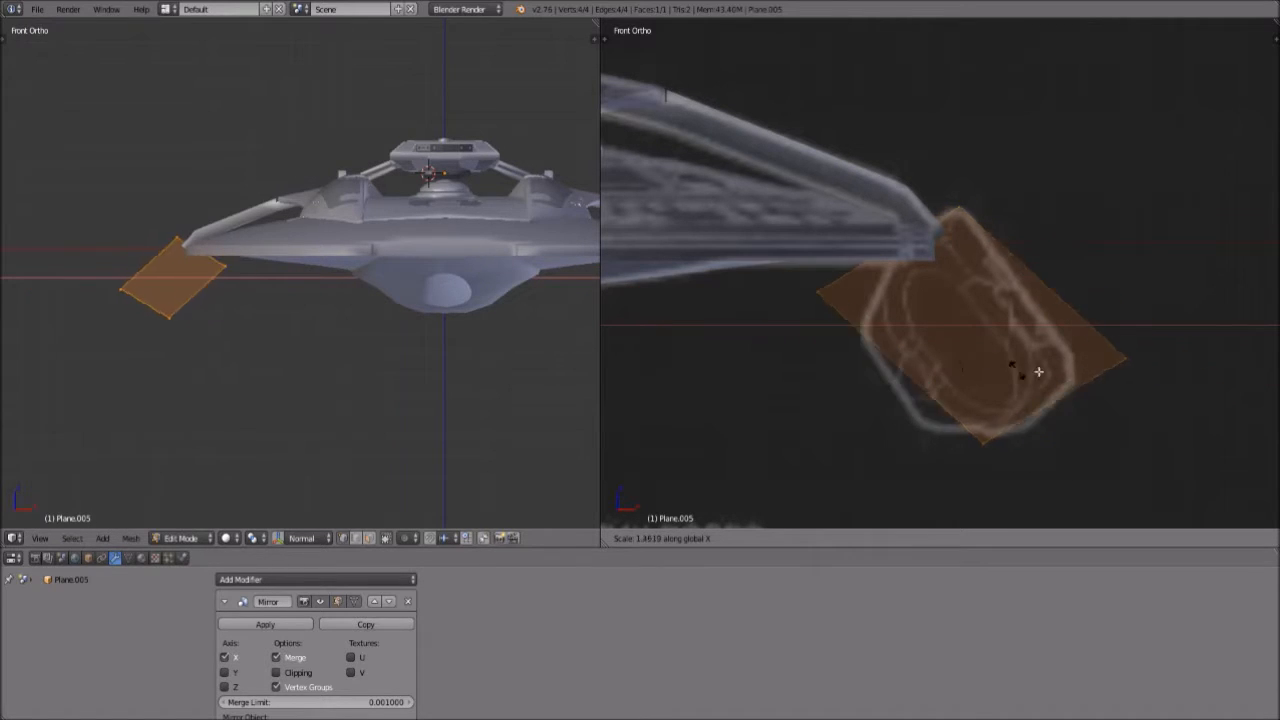
right_click(1009, 381)
key("s")
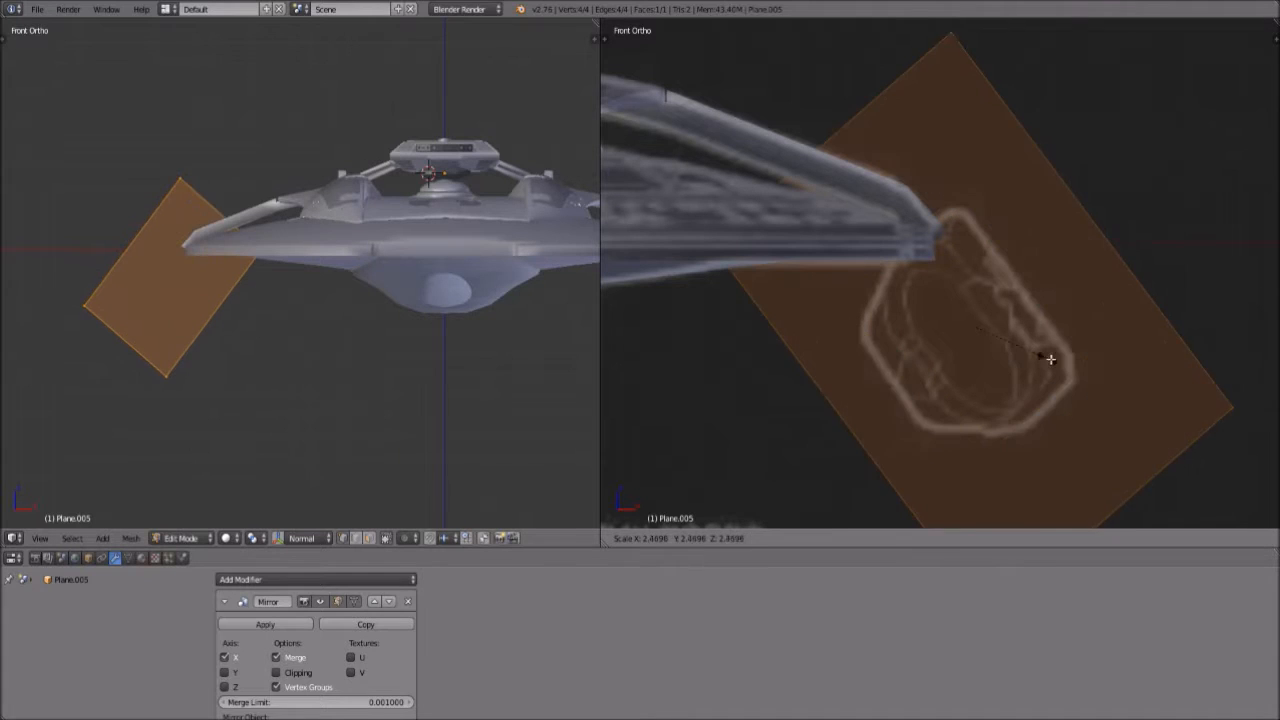
right_click(1037, 357)
key("s")
key("x")
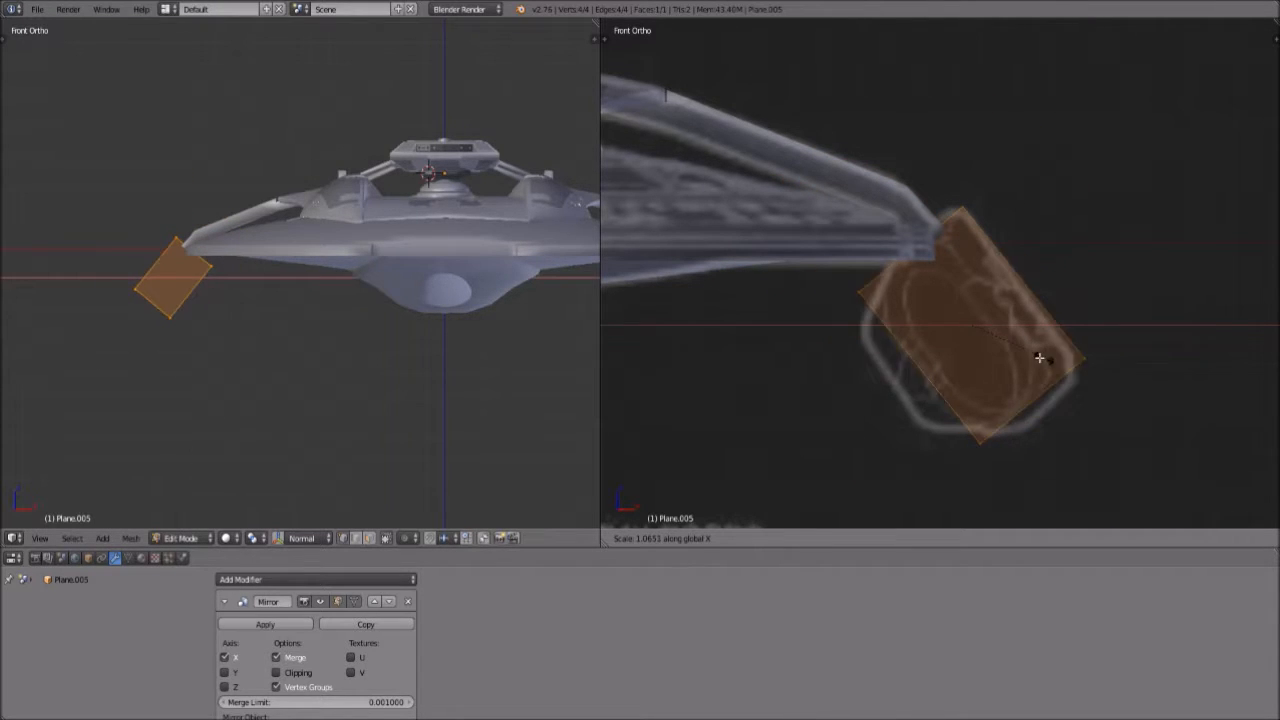
right_click(1051, 366)
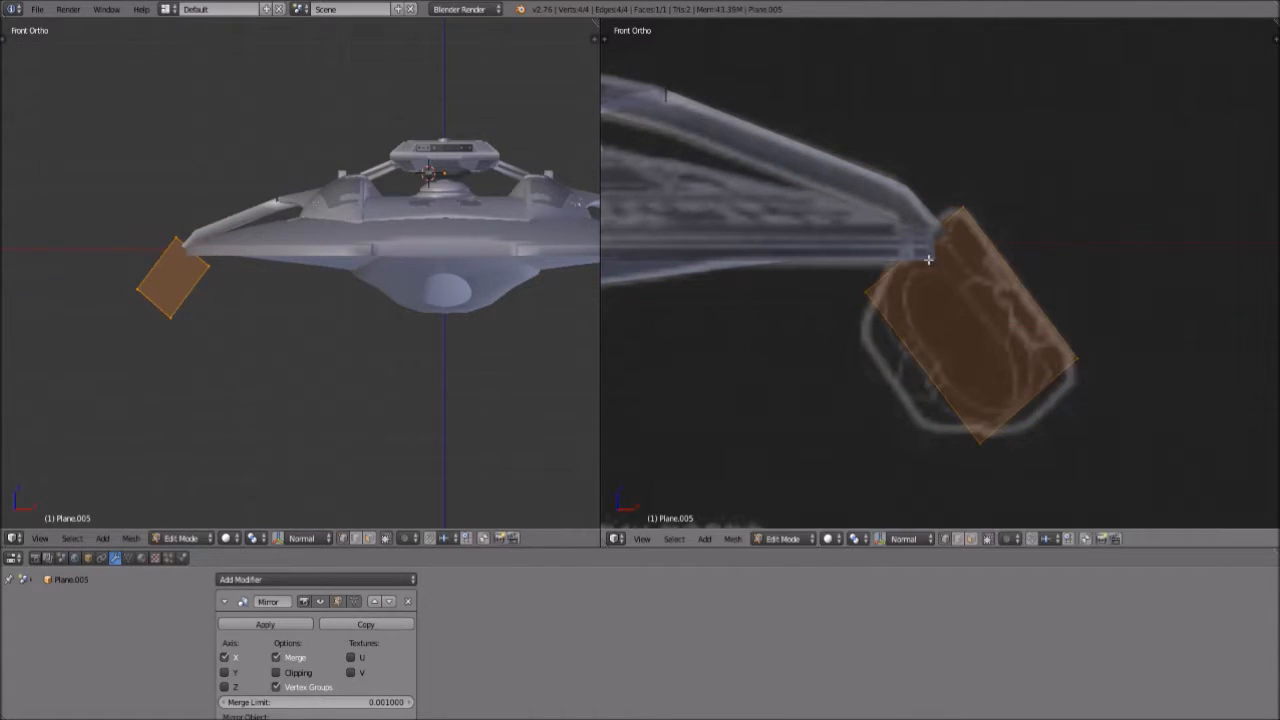
key("s")
key("x")
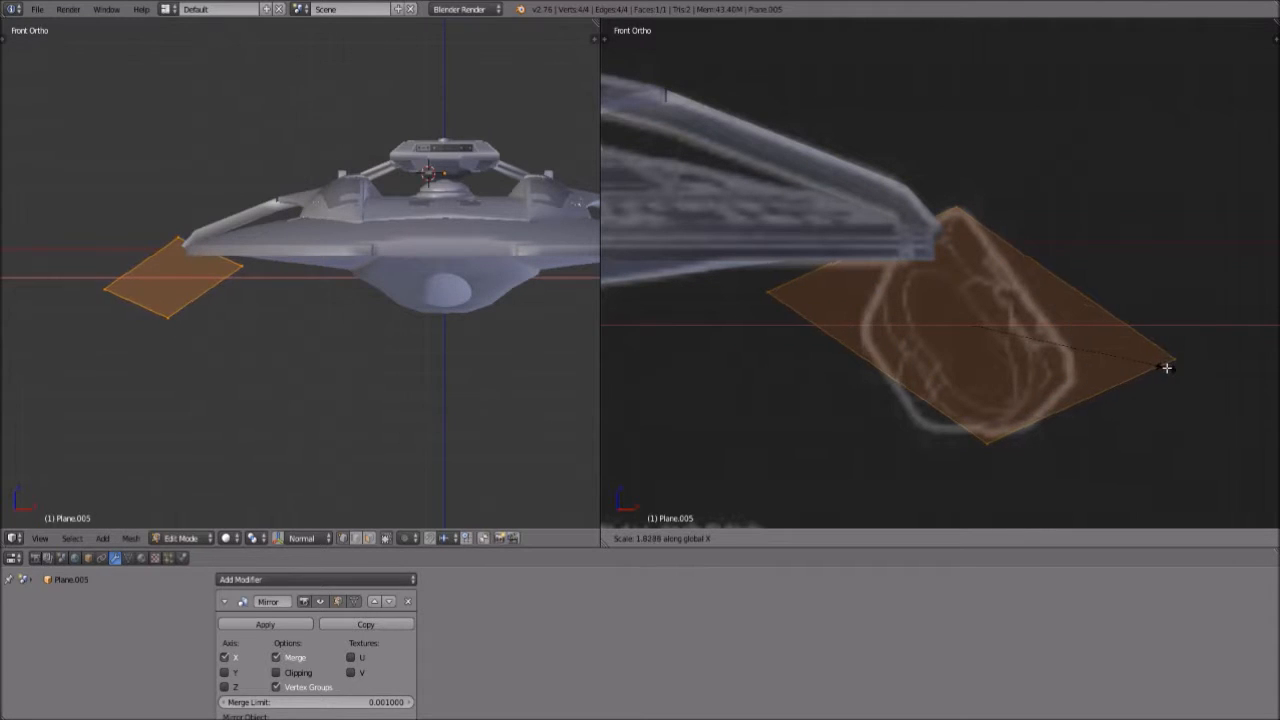
right_click(1128, 371)
Fine-tune the face's width by repeatedly scaling it along its normal X axis to match the nacelle outline
key("s")
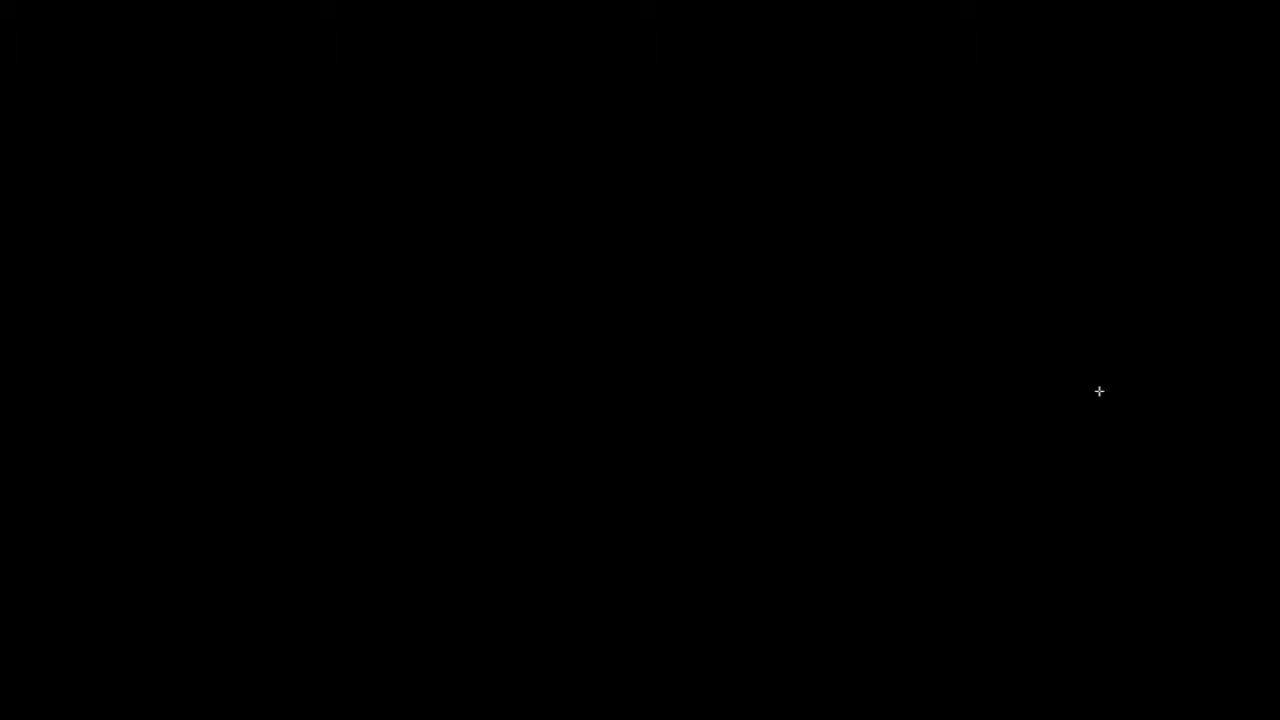
key("x")
key("x")
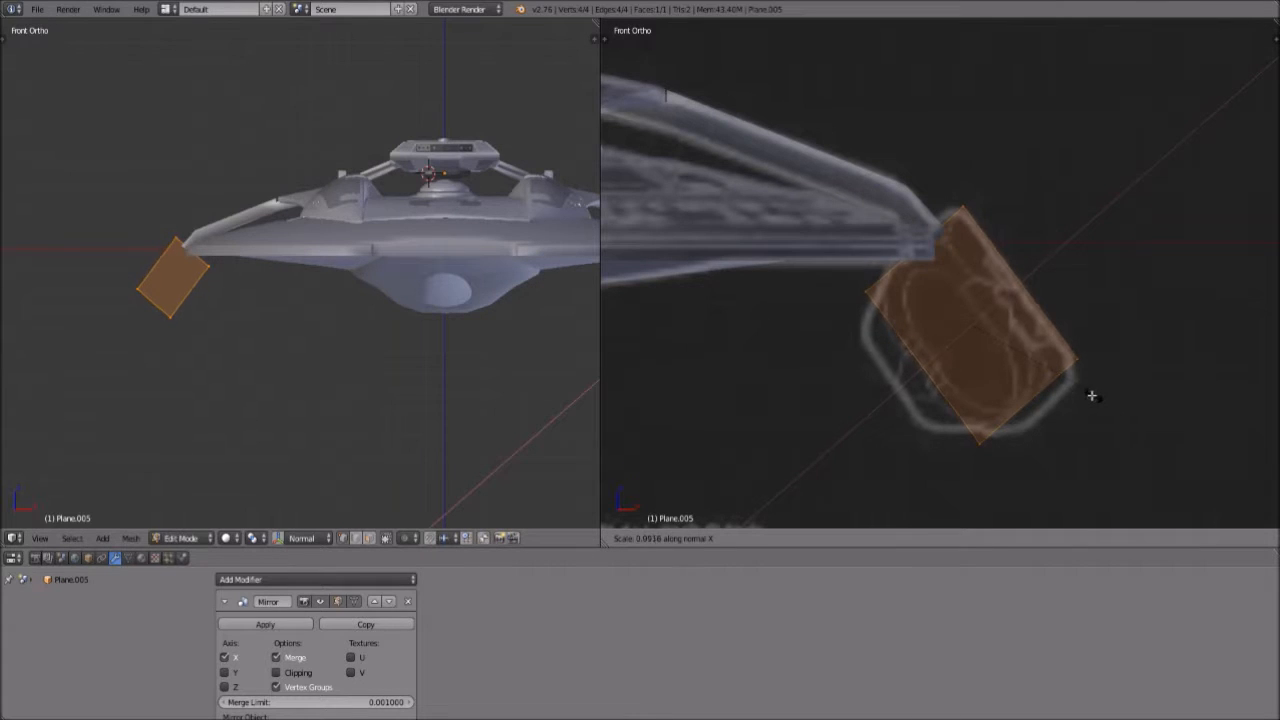
left_click(1090, 390)
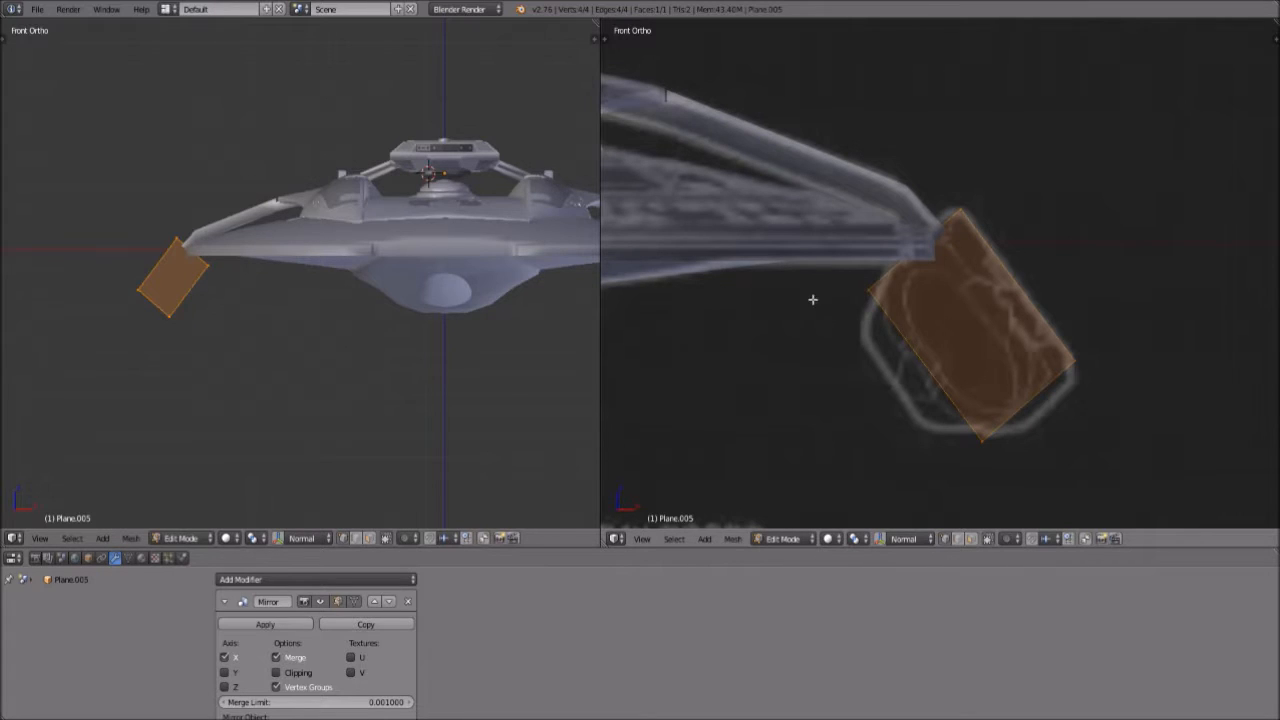
key("s")
key("x")
key("x")
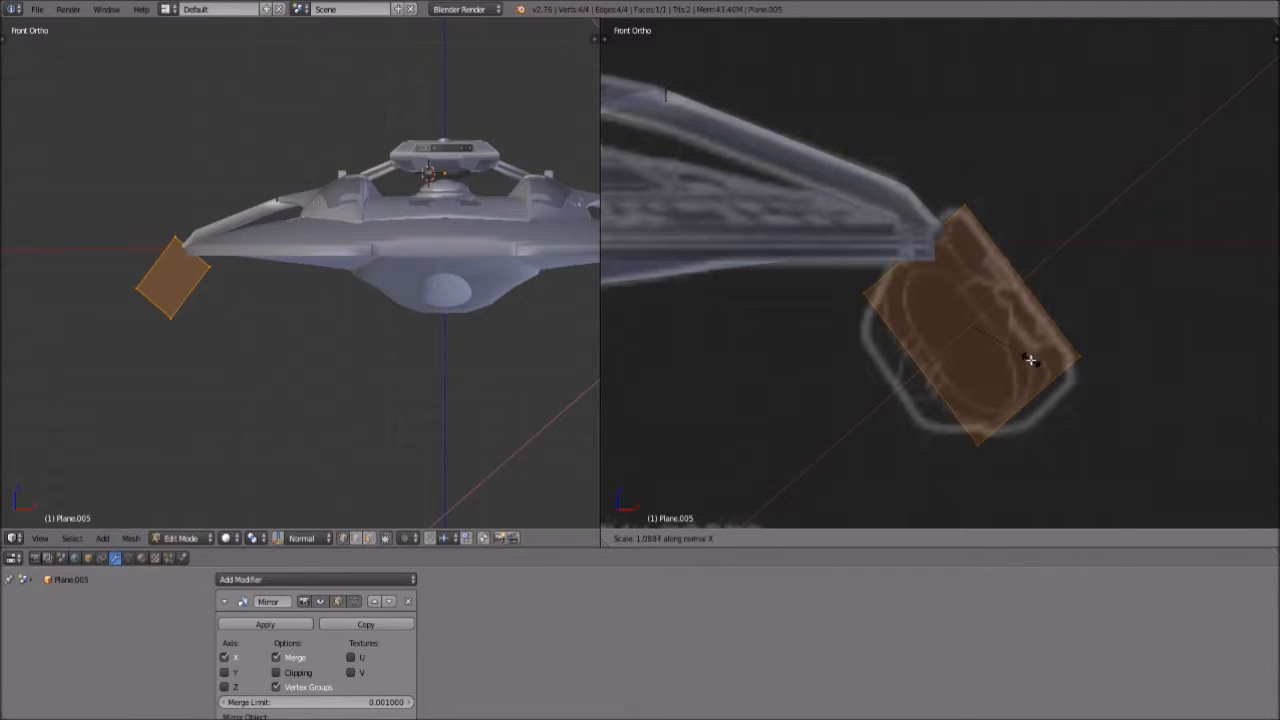
left_click(1034, 357)
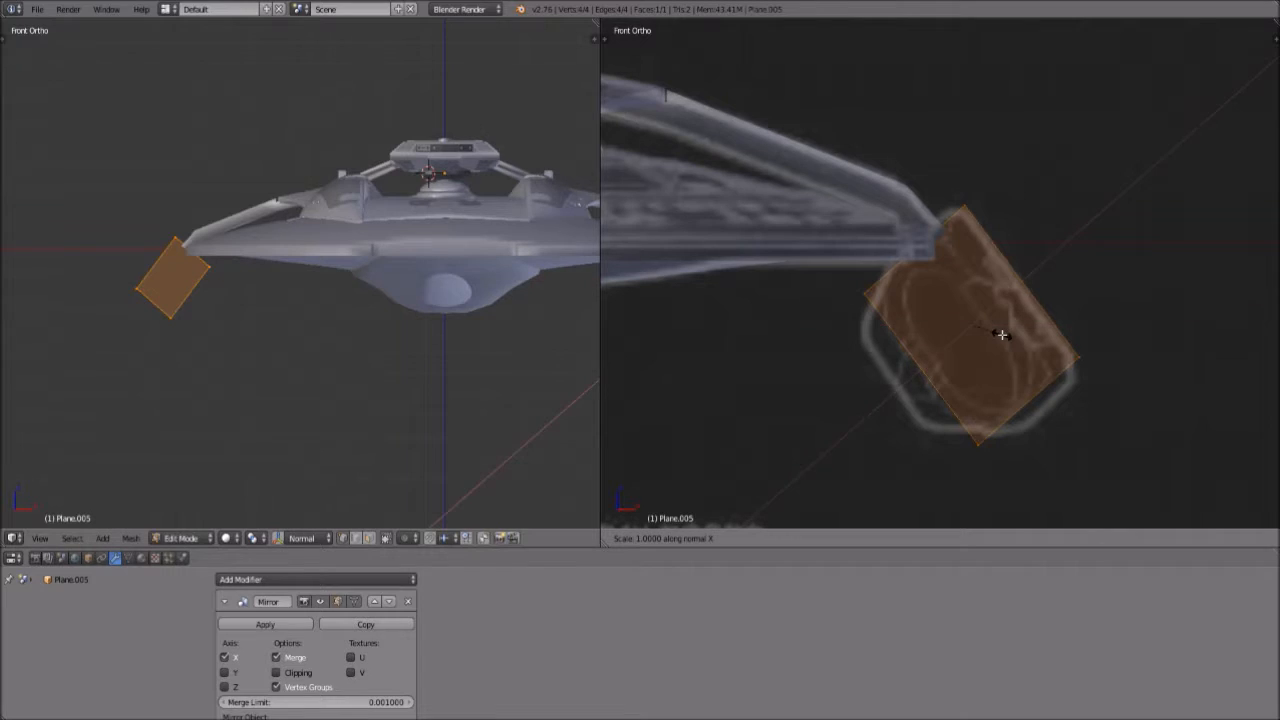
key("s")
key("x")
key("x")
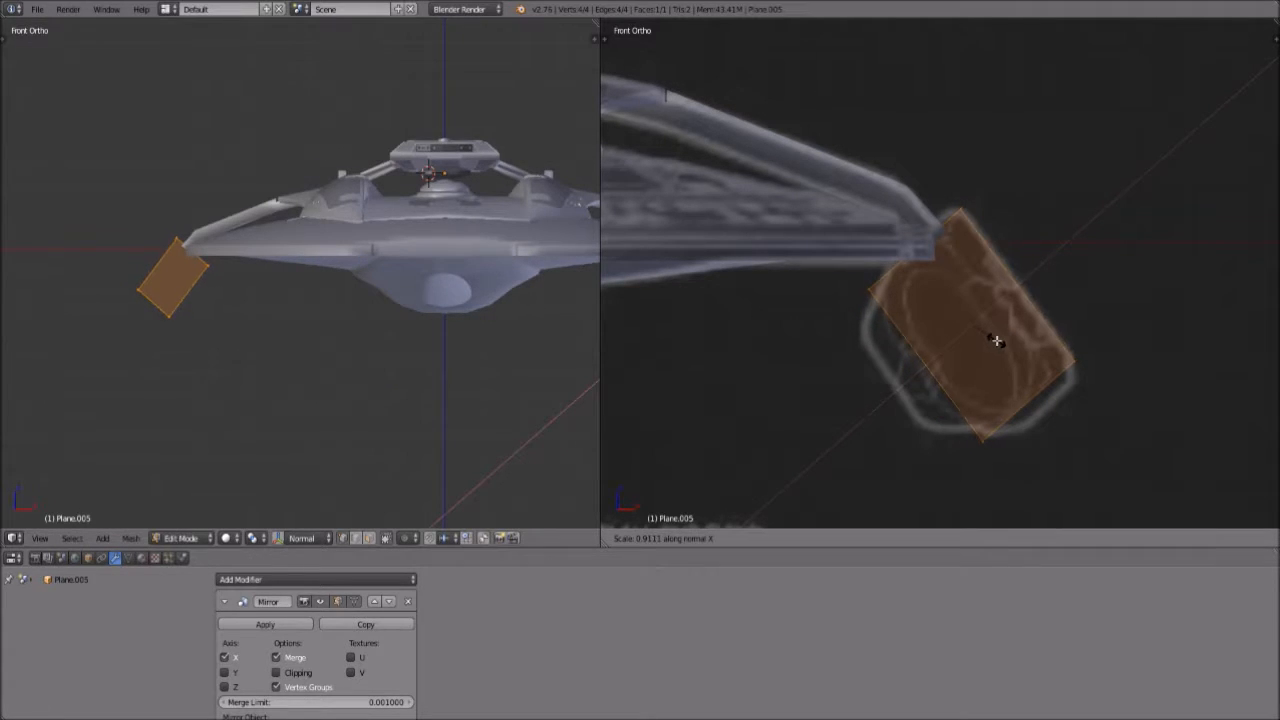
left_click(998, 340)
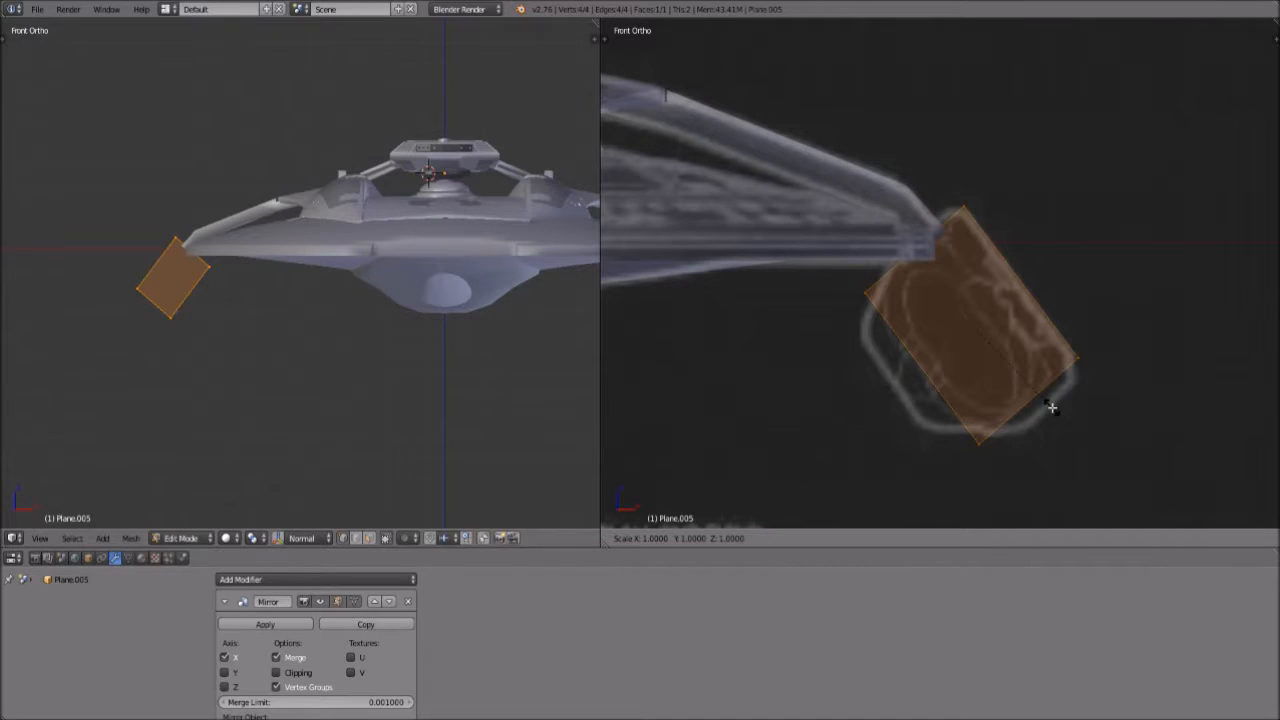
key("s")
key("x")
key("x")
left_click(1058, 413)
Move the face slightly toward the nacelle's outer end and stretch it by about 1.02 along its normal Y axis
key("g")
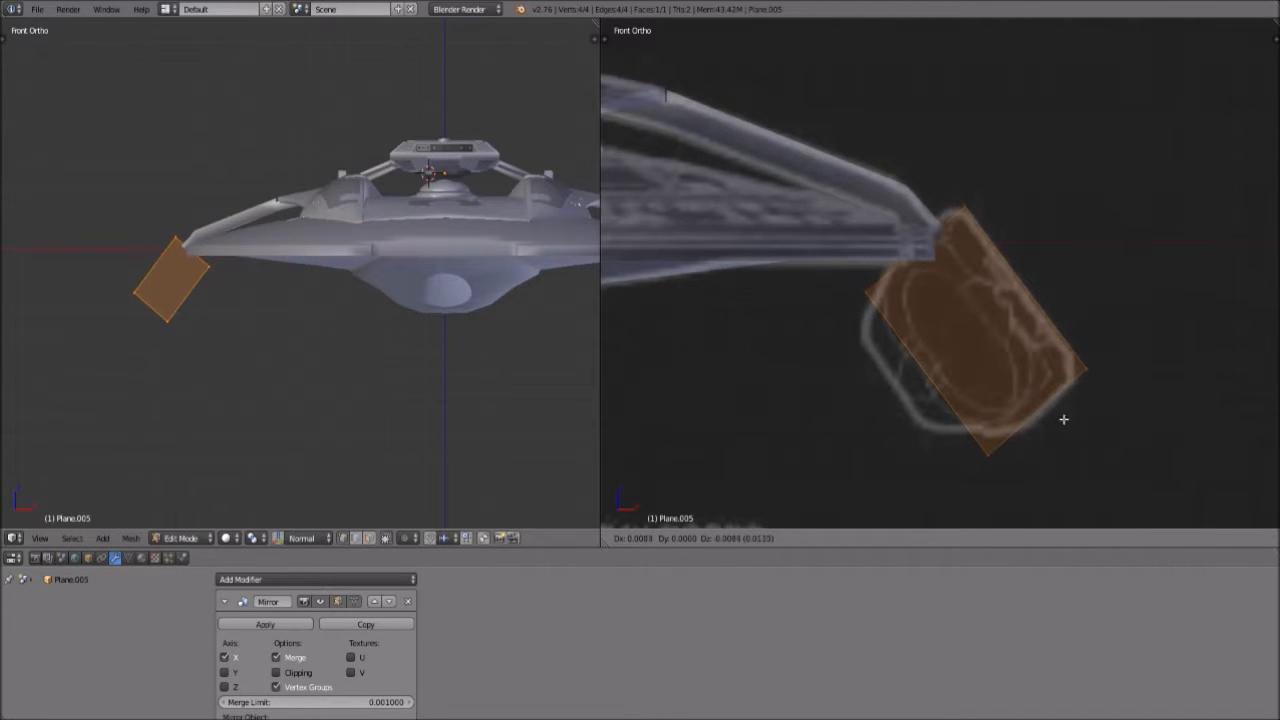
left_click(1062, 415)
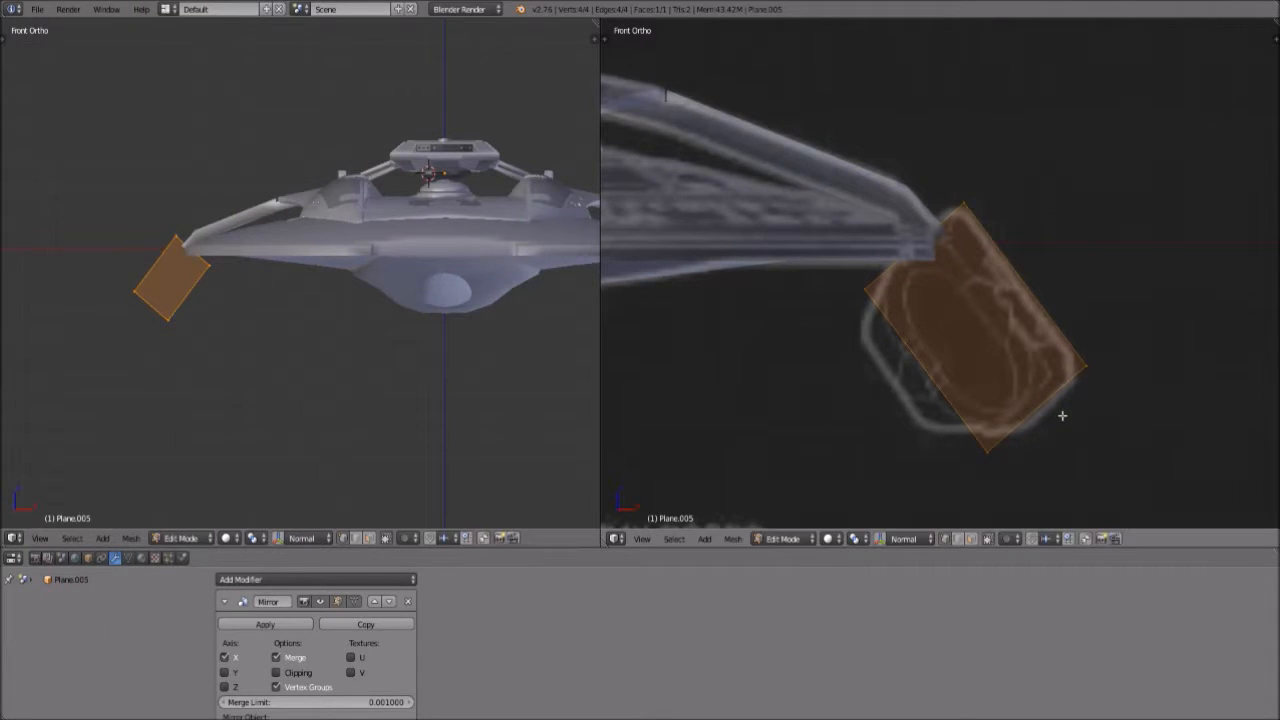
key("s")
key("y")
key("y")
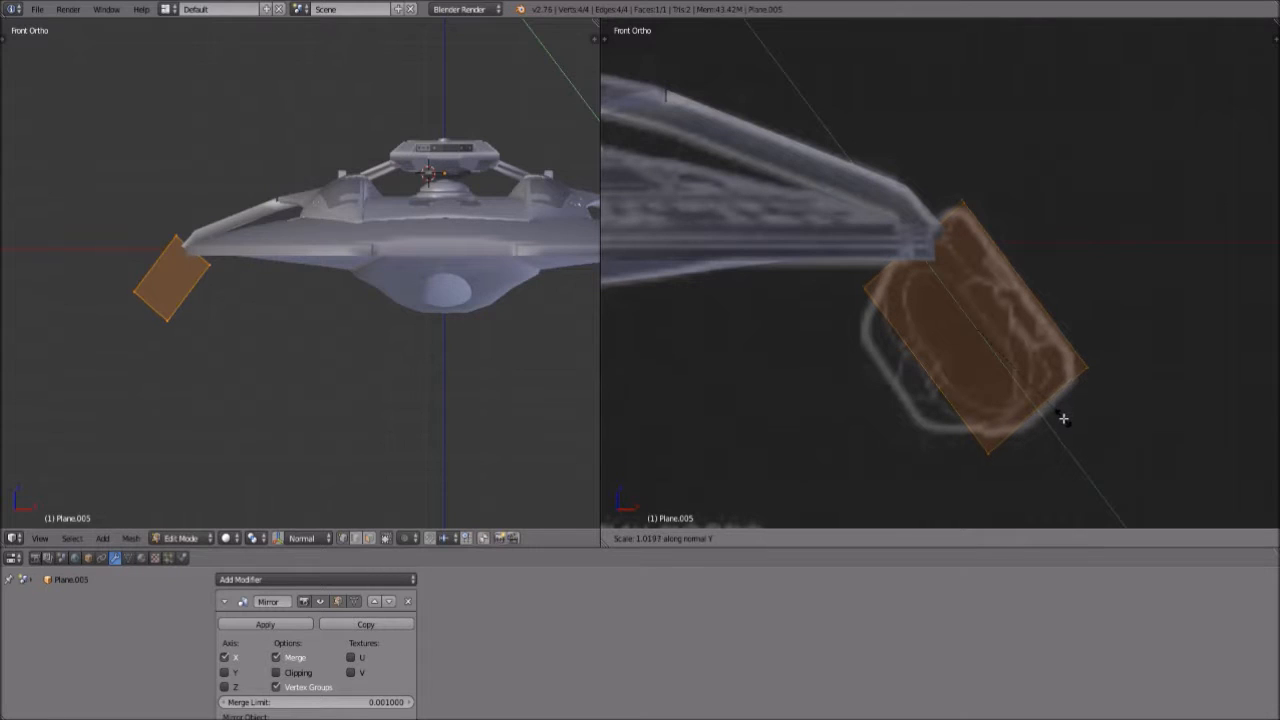
left_click(1065, 420)
From the right view, move the face's two lower vertices along the Y axis to the bottom corner of the nacelle's slanted end
left_click(645, 539)
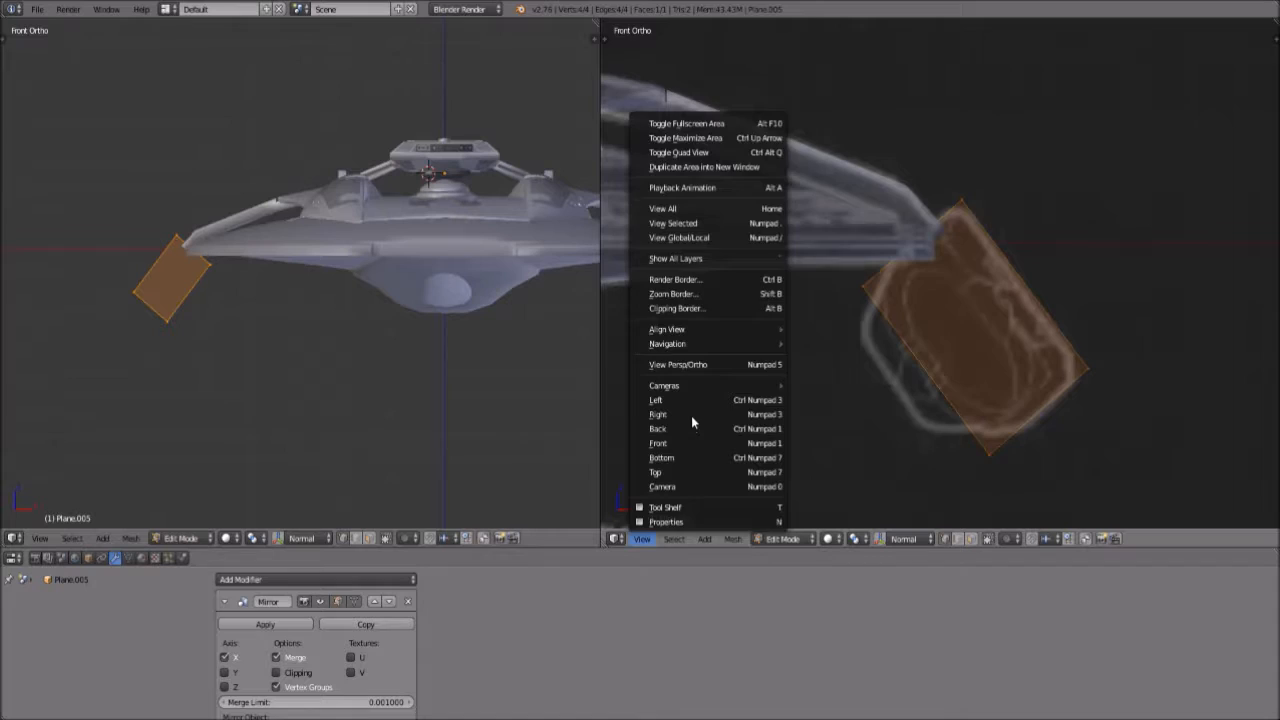
left_click(691, 415)
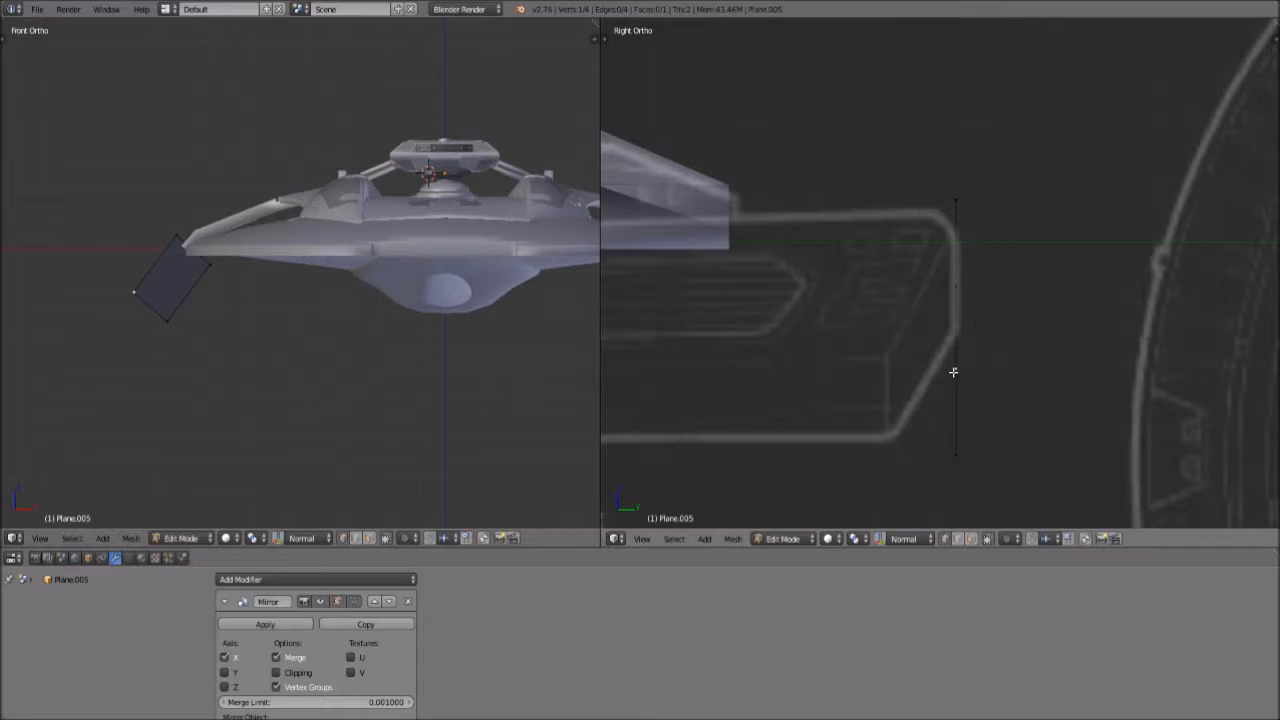
right_click(953, 463)
key("g")
key("x")
right_click(942, 463)
key("g")
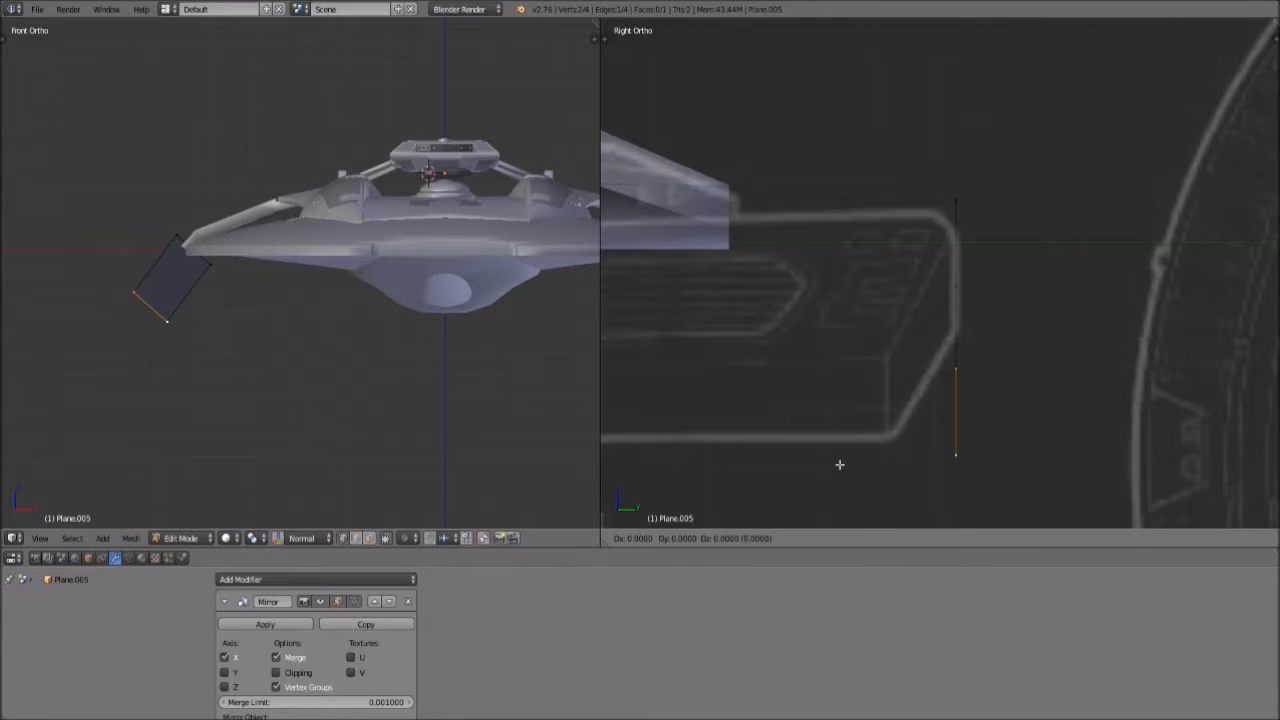
key("y")
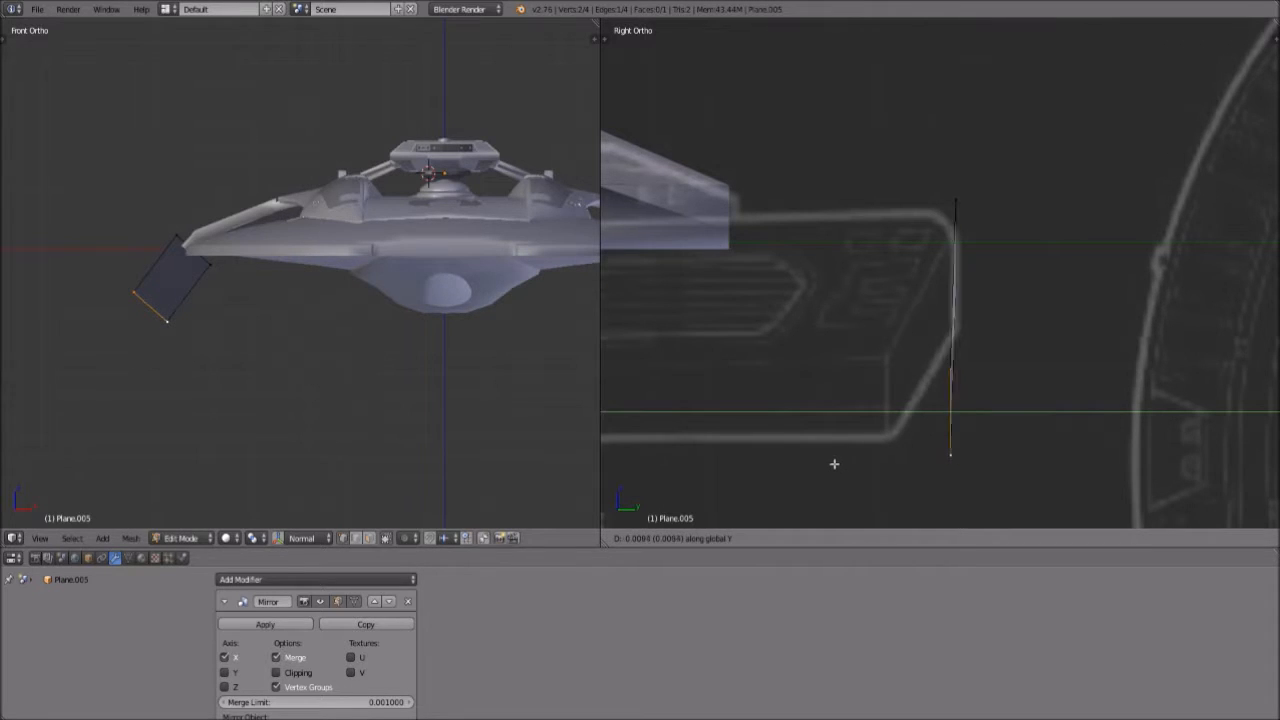
left_click(771, 462)
Move the face's two upper vertices slightly along the Y axis onto the vertical end line of the nacelle
right_click(962, 308)
right_click(959, 221, "shift")
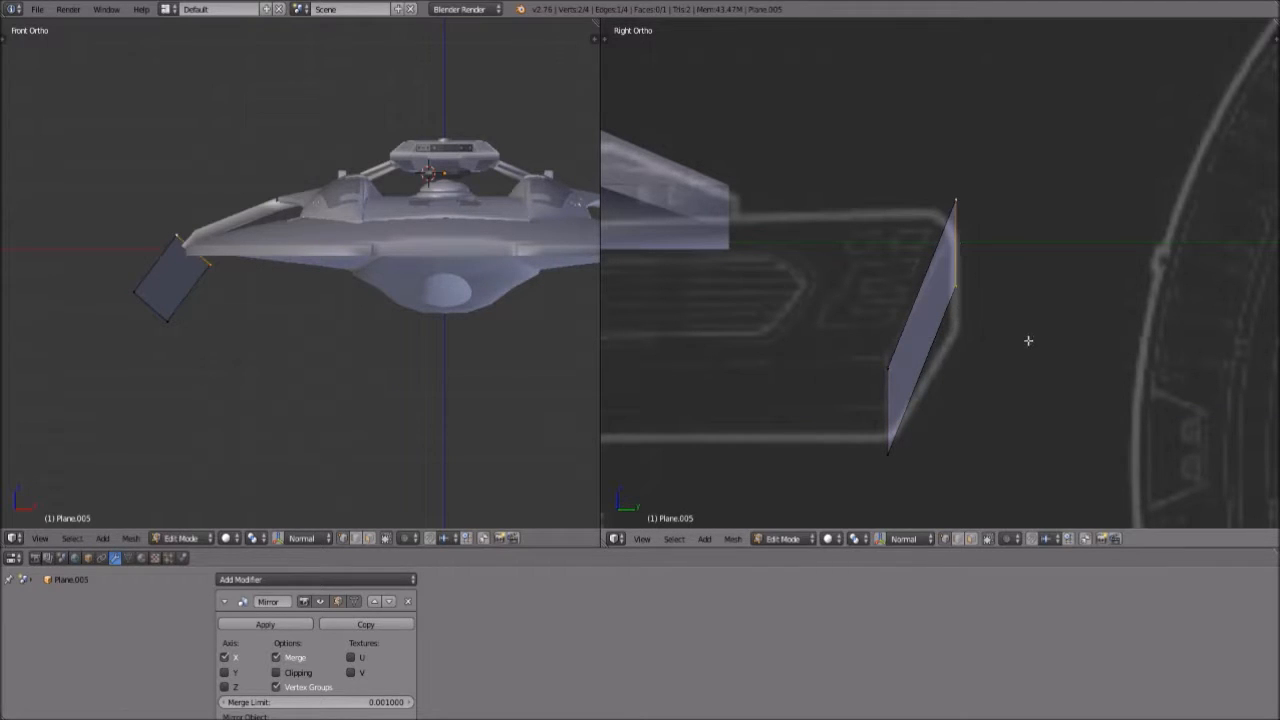
key("g")
key("y")
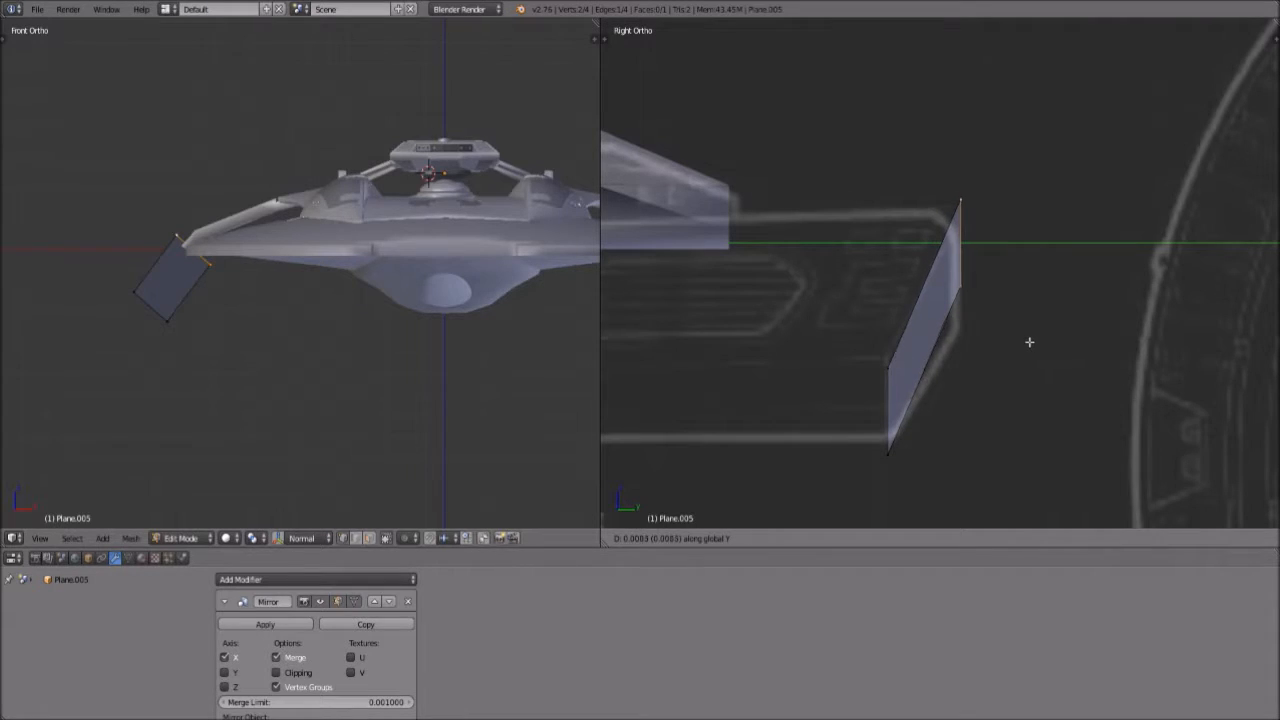
left_click(1028, 343)
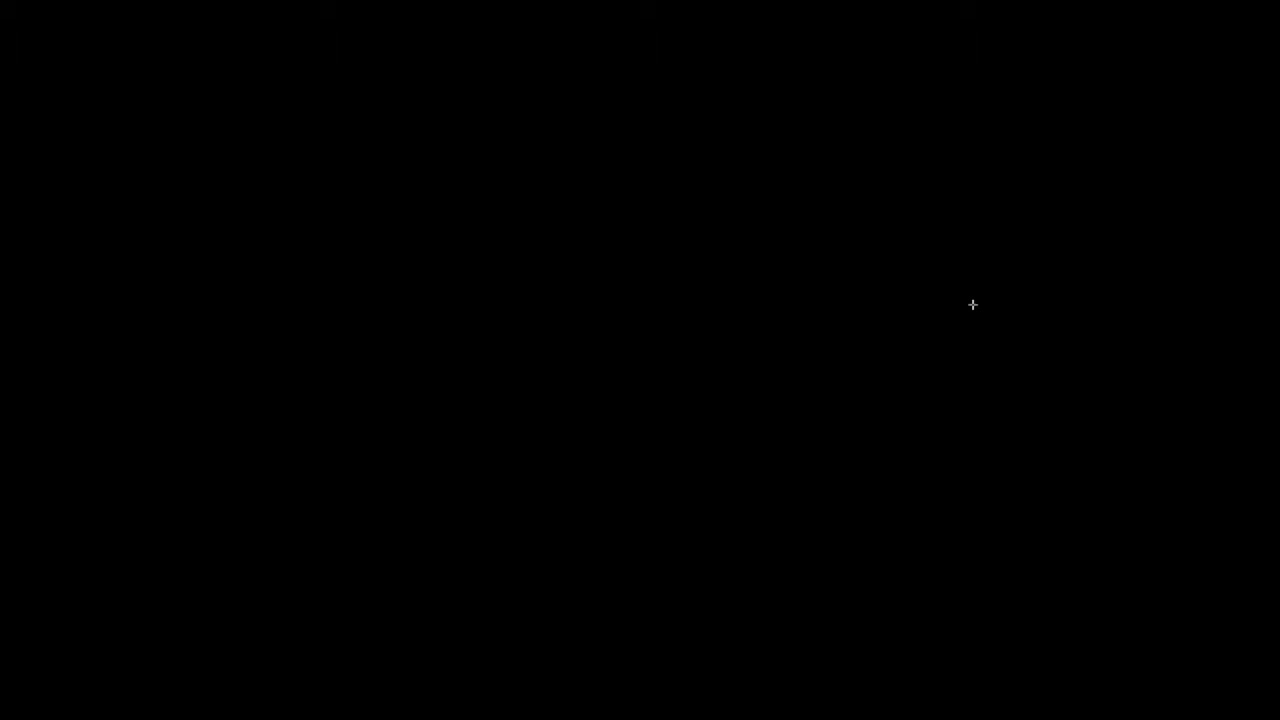
Lower the bottom vertex of the face's upper edge about 0.061 along Z, and lower its top vertex to the nacelle's upper corner
key("g")
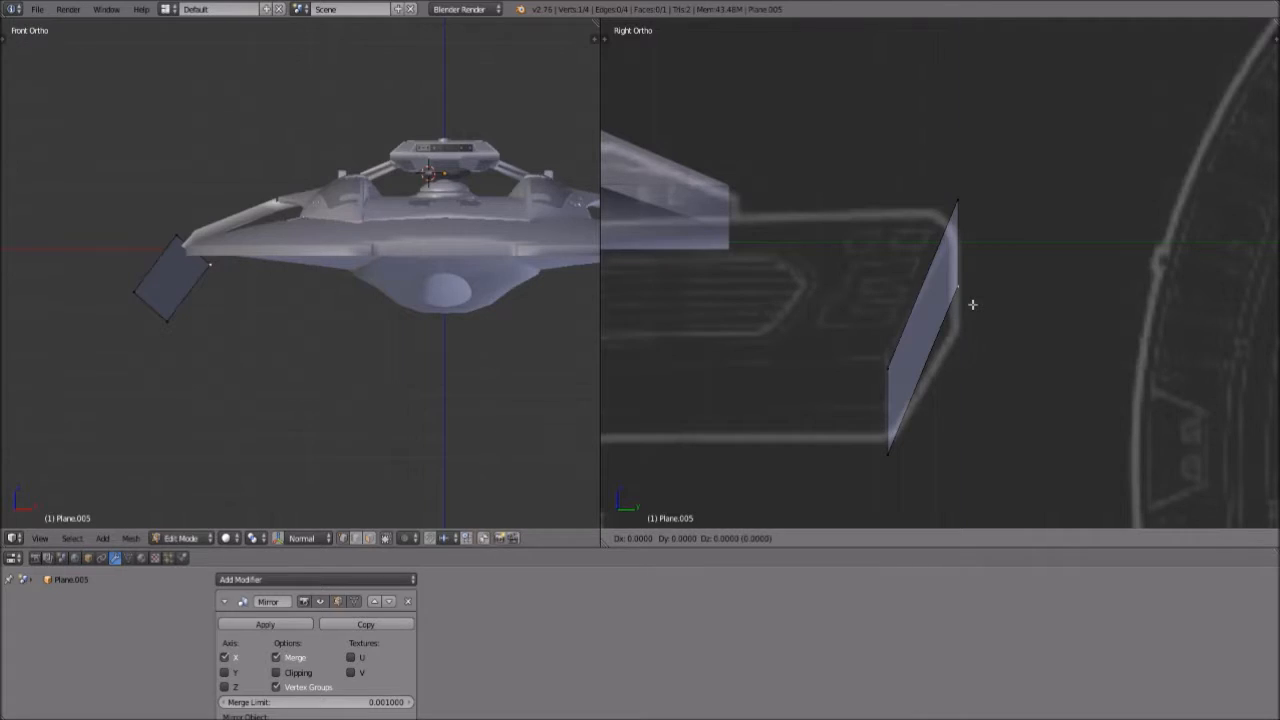
key("z")
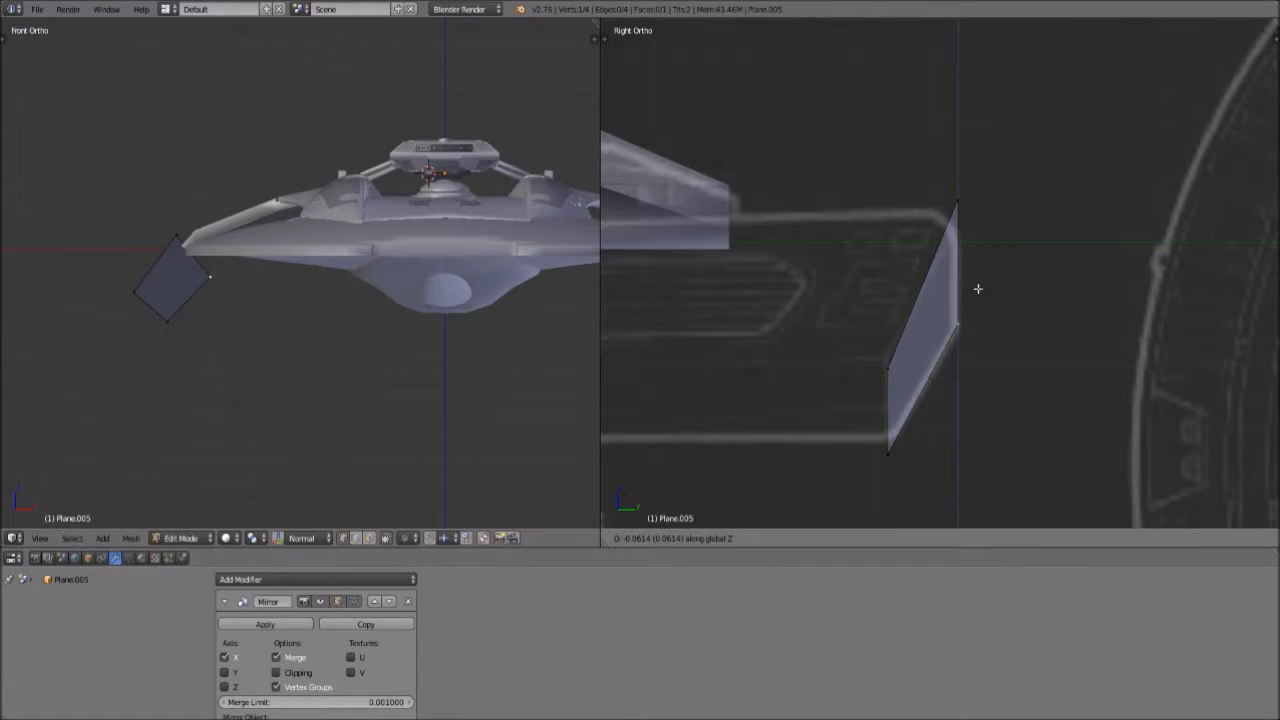
left_click(978, 289)
key("g")
key("z")
left_click(965, 250)
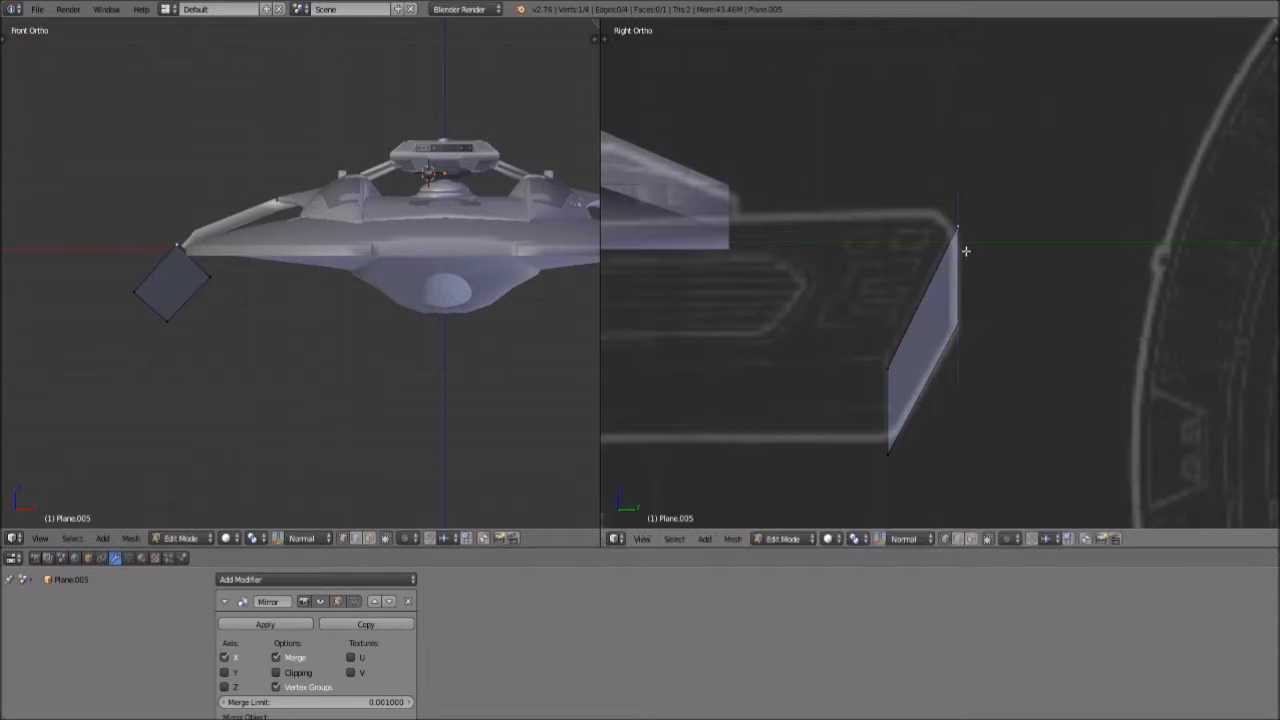
From the front view, raise the face's upper edge about 0.019 and shift its inner vertex about 0.008 in X and 0.014 in Z
left_click(642, 539)
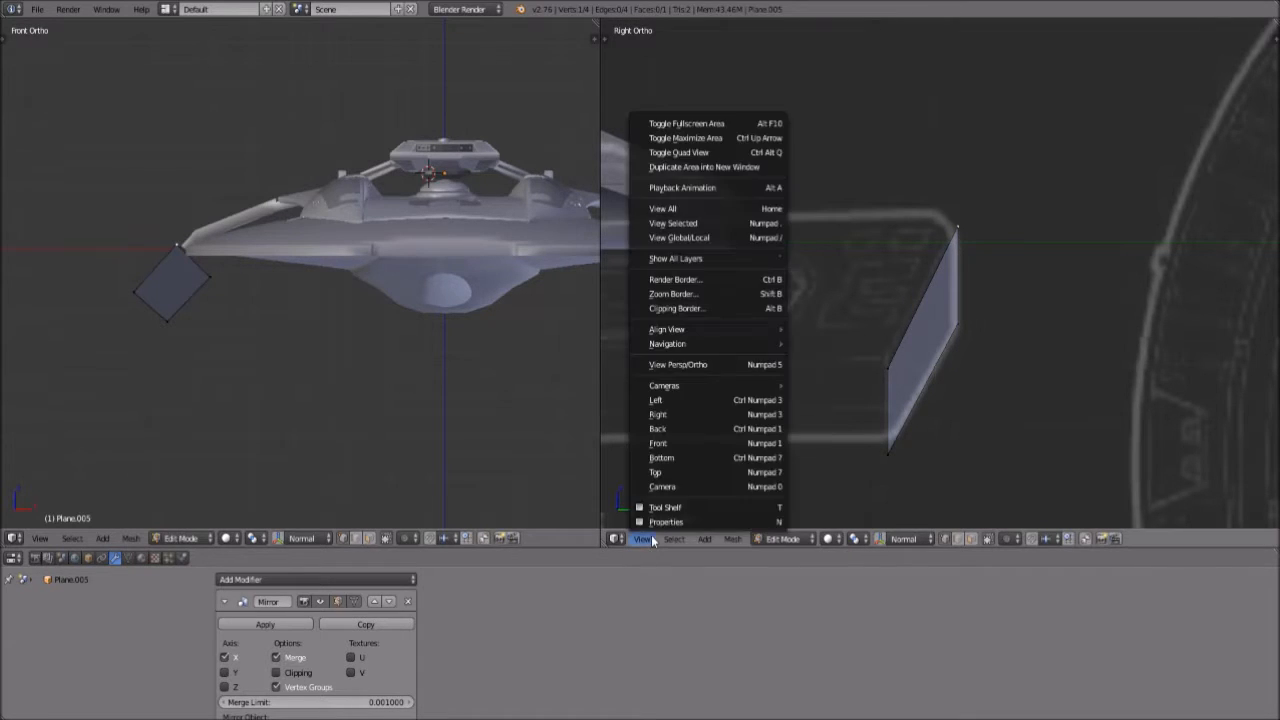
left_click(684, 446)
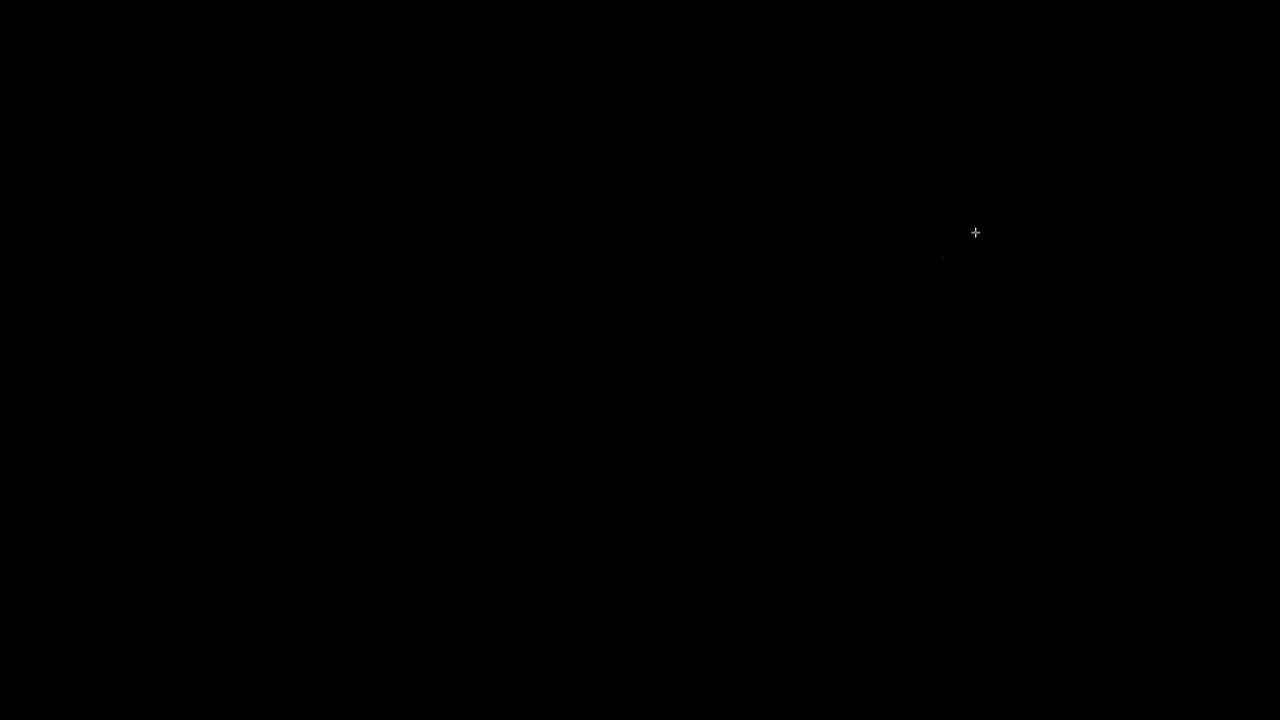
right_click(974, 231, "shift")
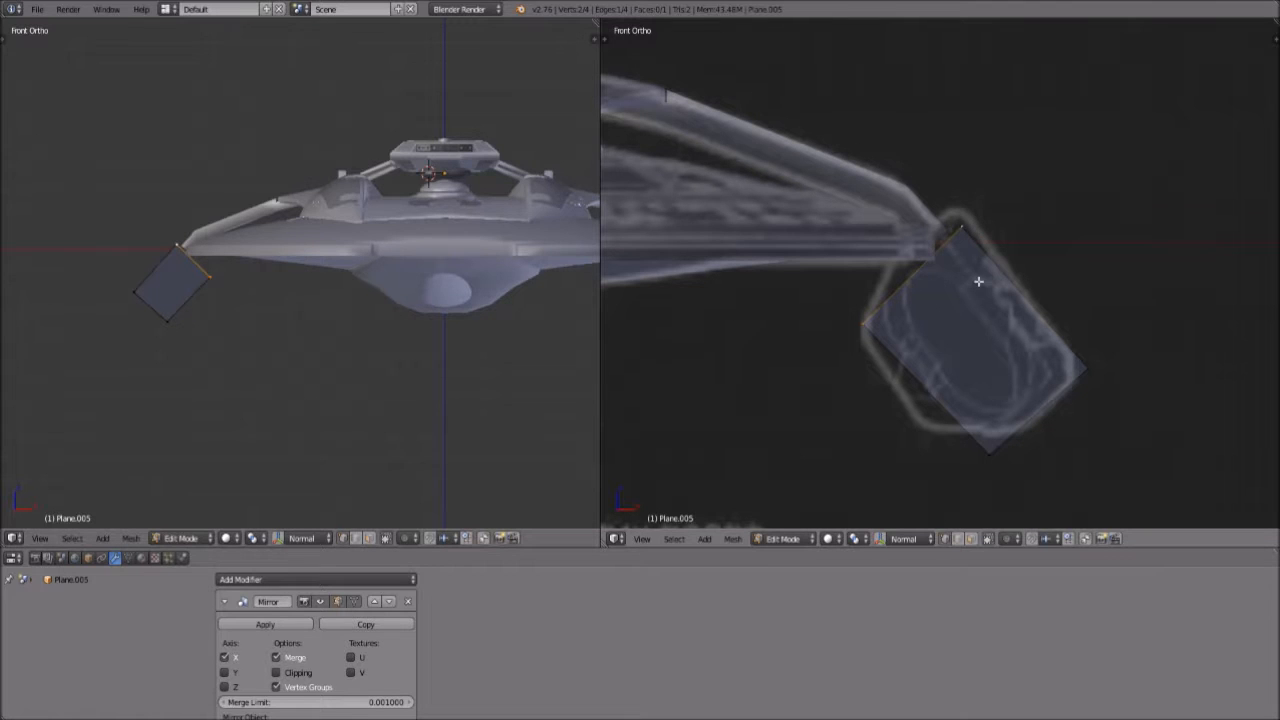
key("g")
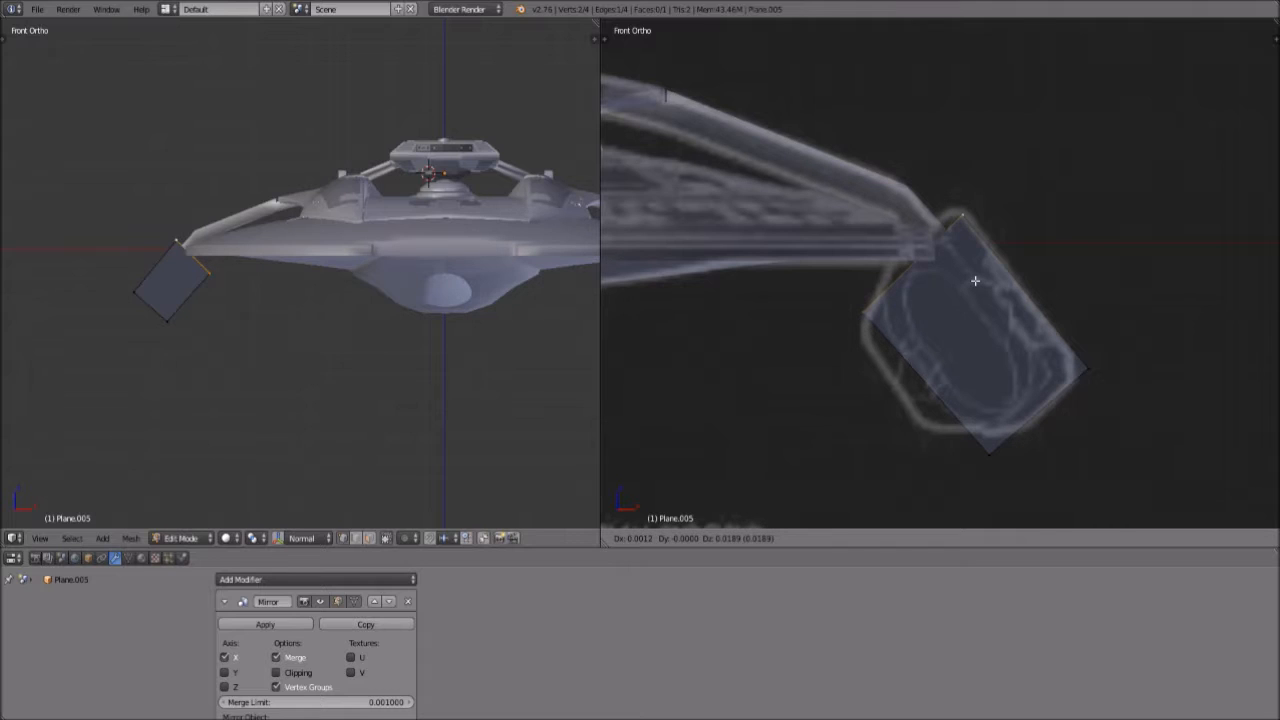
left_click(975, 281)
right_click(868, 320)
key("g")
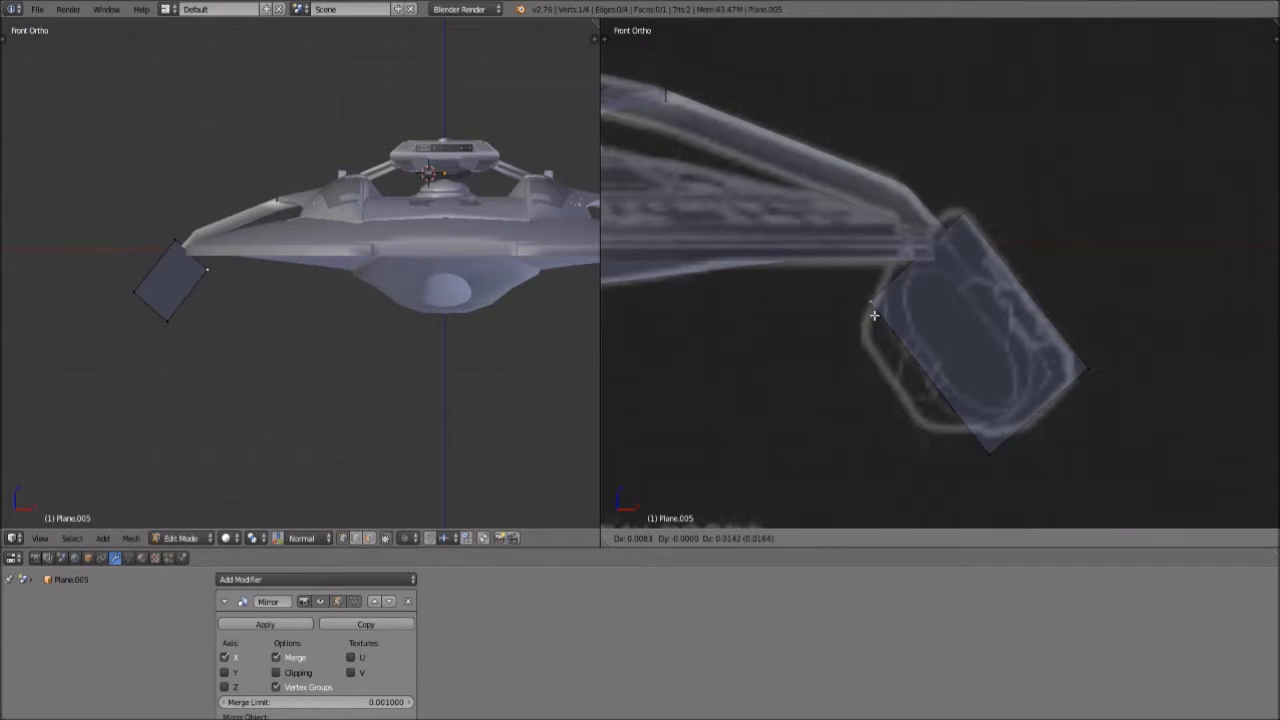
left_click(874, 315)
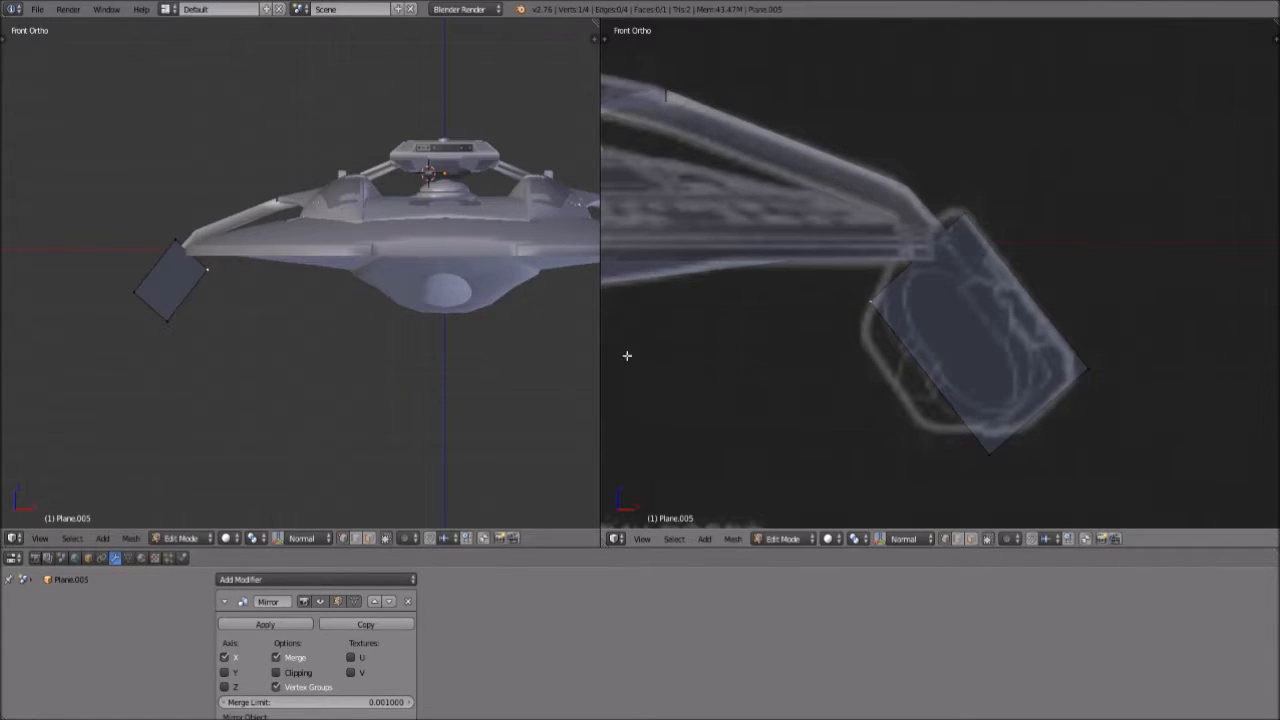
From the right view, extrude the nacelle's end face about 0.022 toward negative Y and scale the new face to about 1.08
left_click(641, 538)
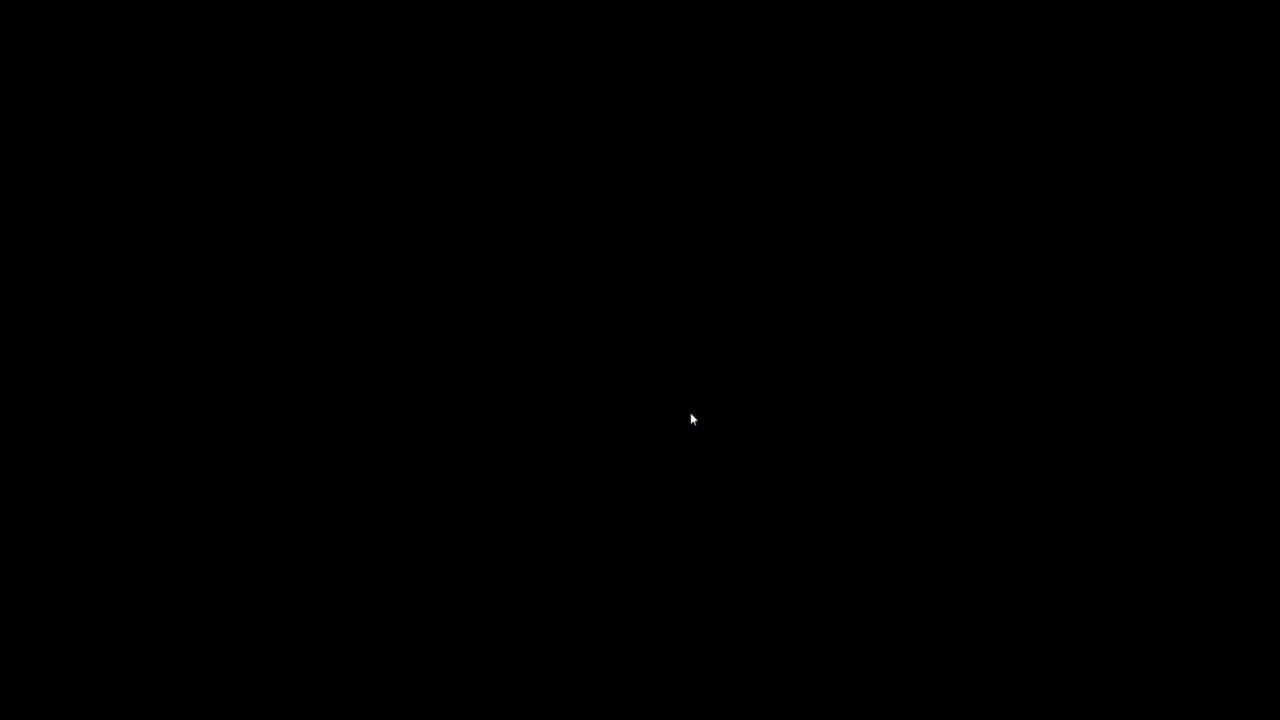
left_click(690, 412)
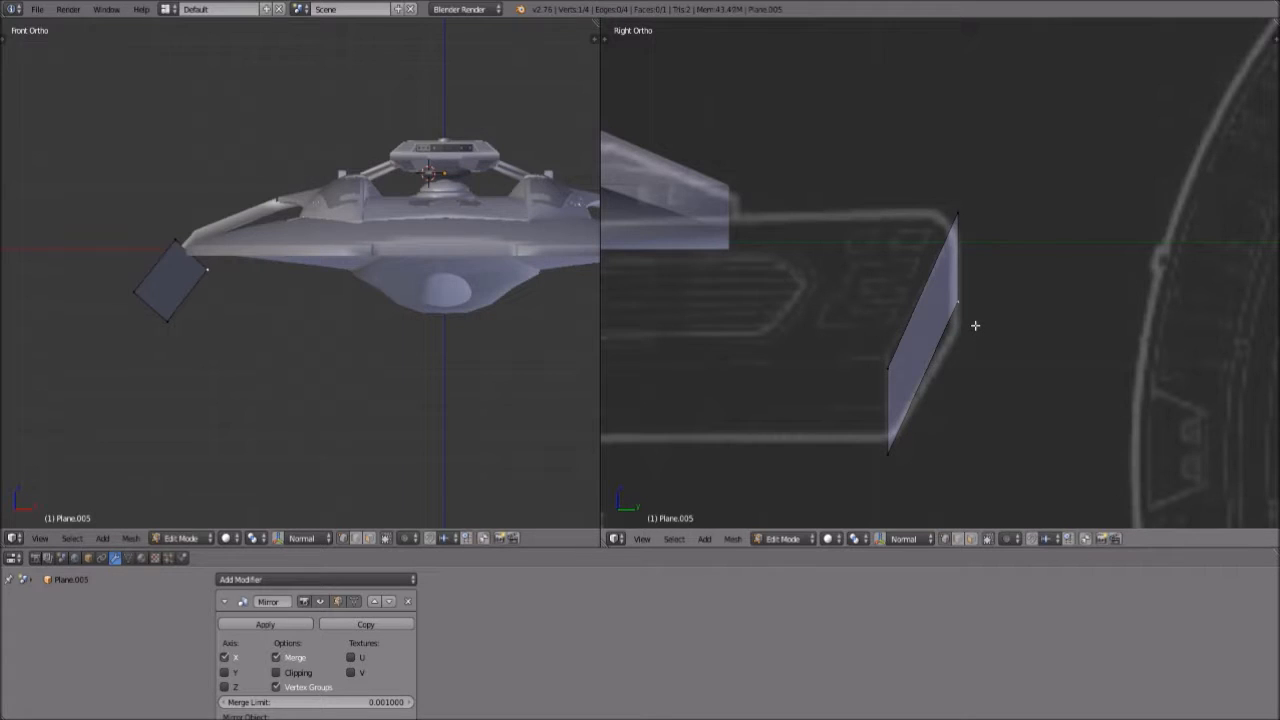
scroll(848, 303, "down", 6)
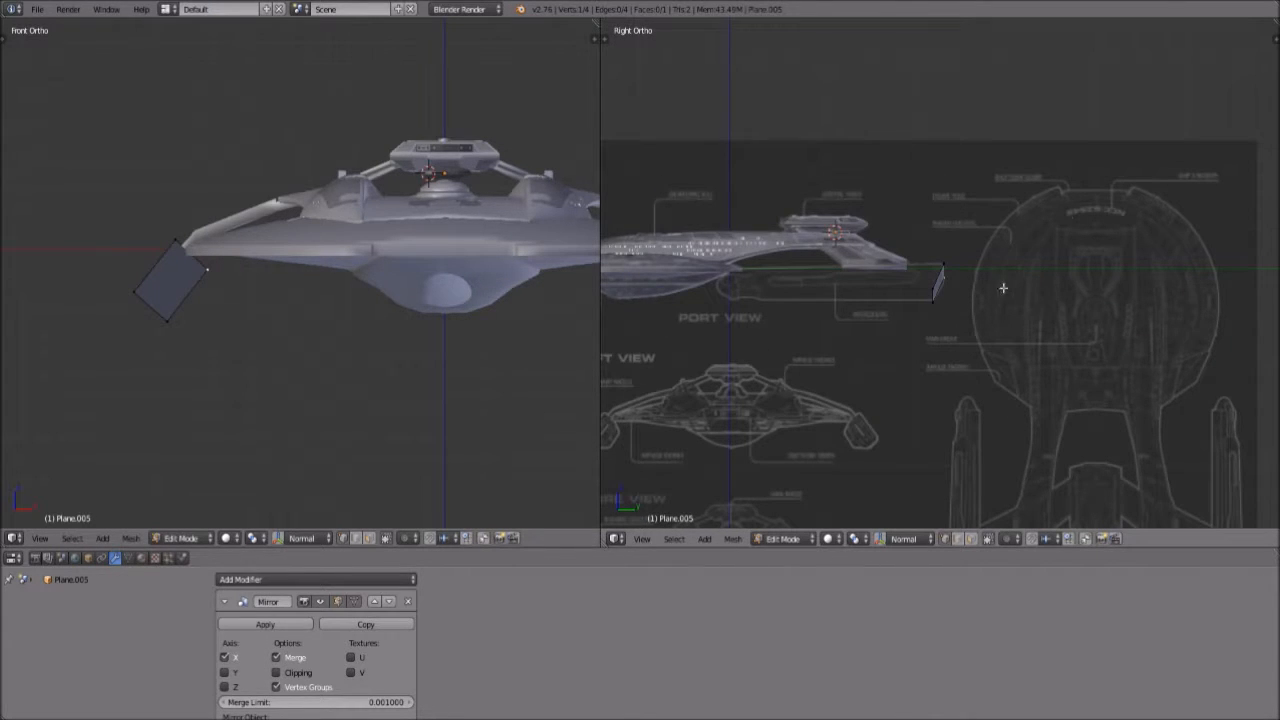
scroll(875, 338, "up", 8)
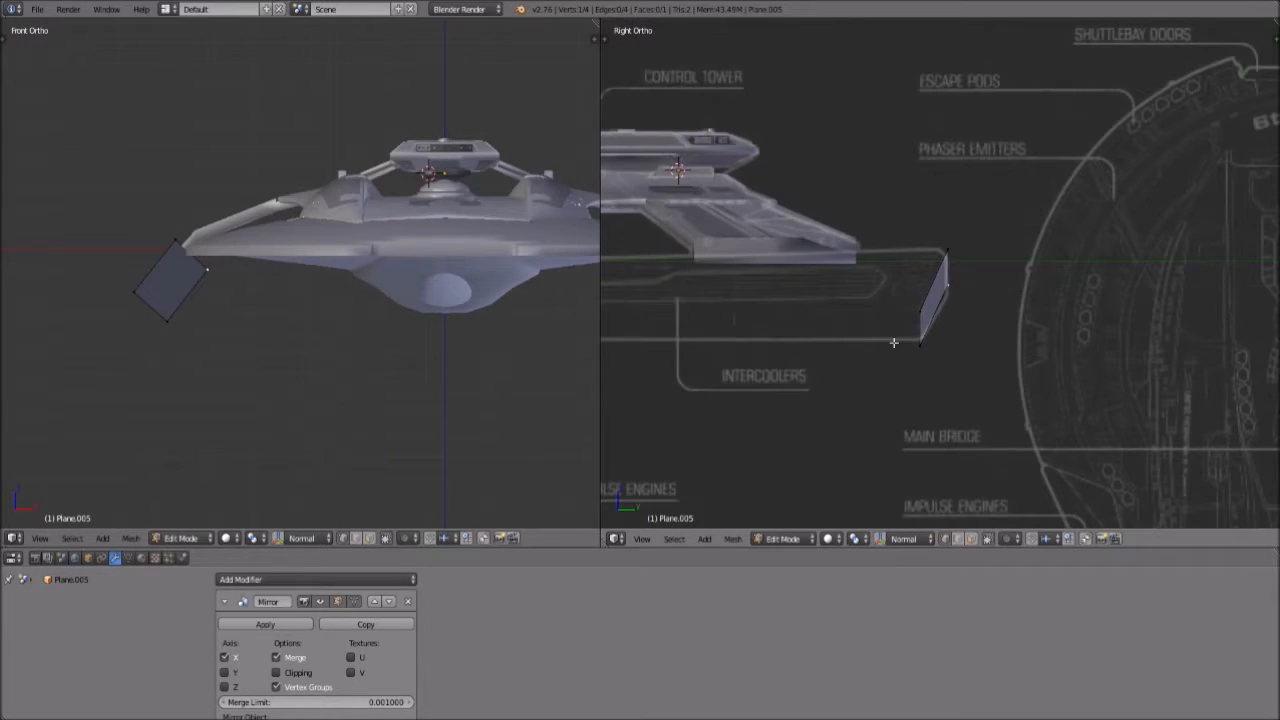
scroll(945, 343, "down", 8)
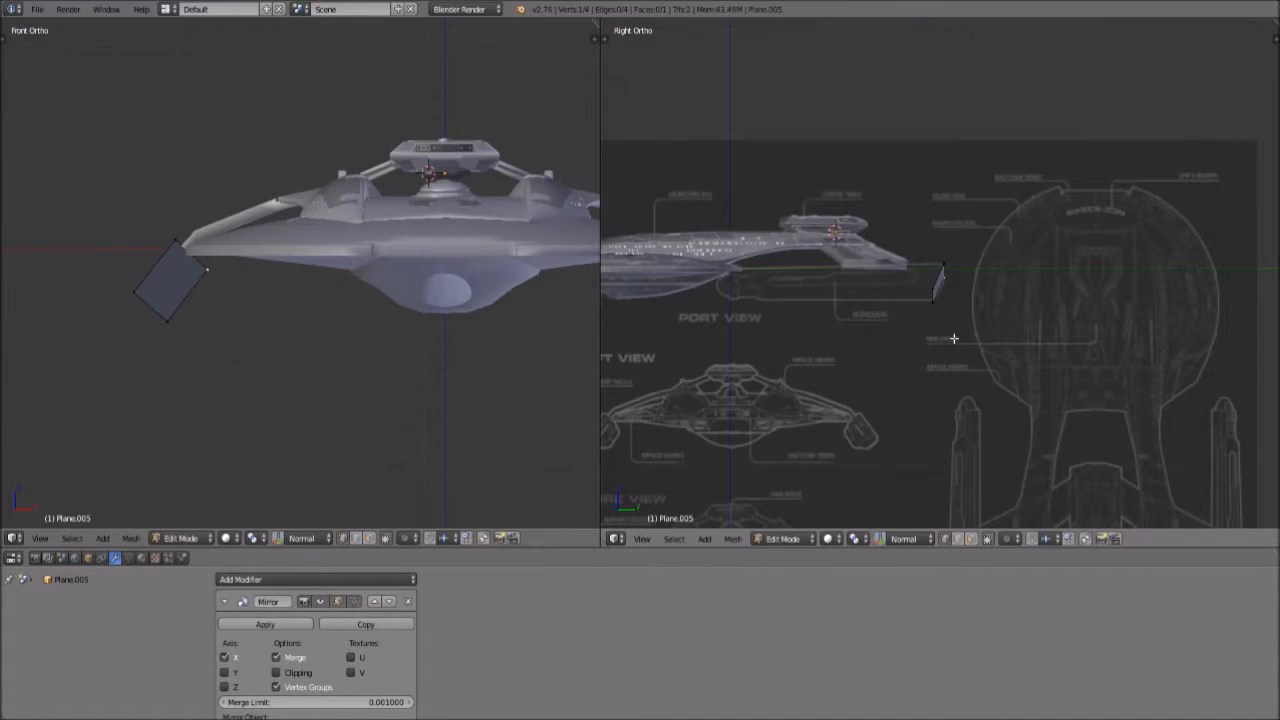
scroll(970, 385, "up", 8)
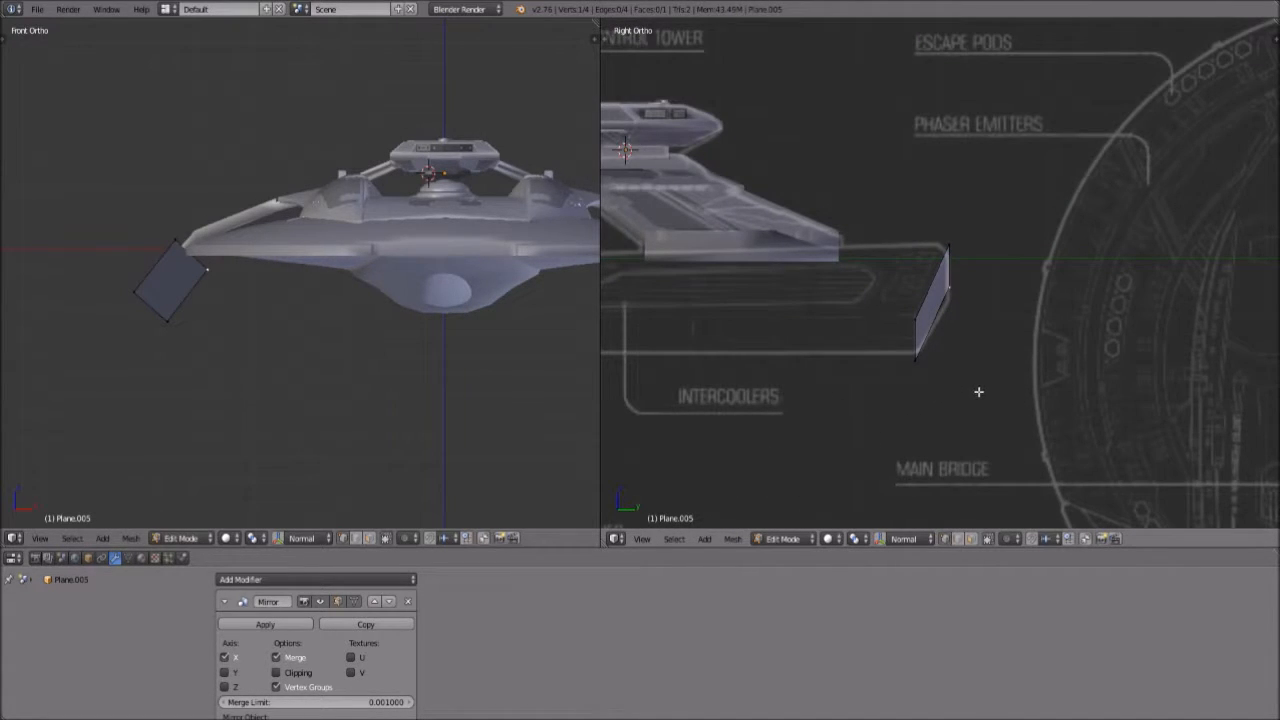
right_click(951, 251, "shift")
right_click(913, 347, "shift")
right_click(905, 321, "shift")
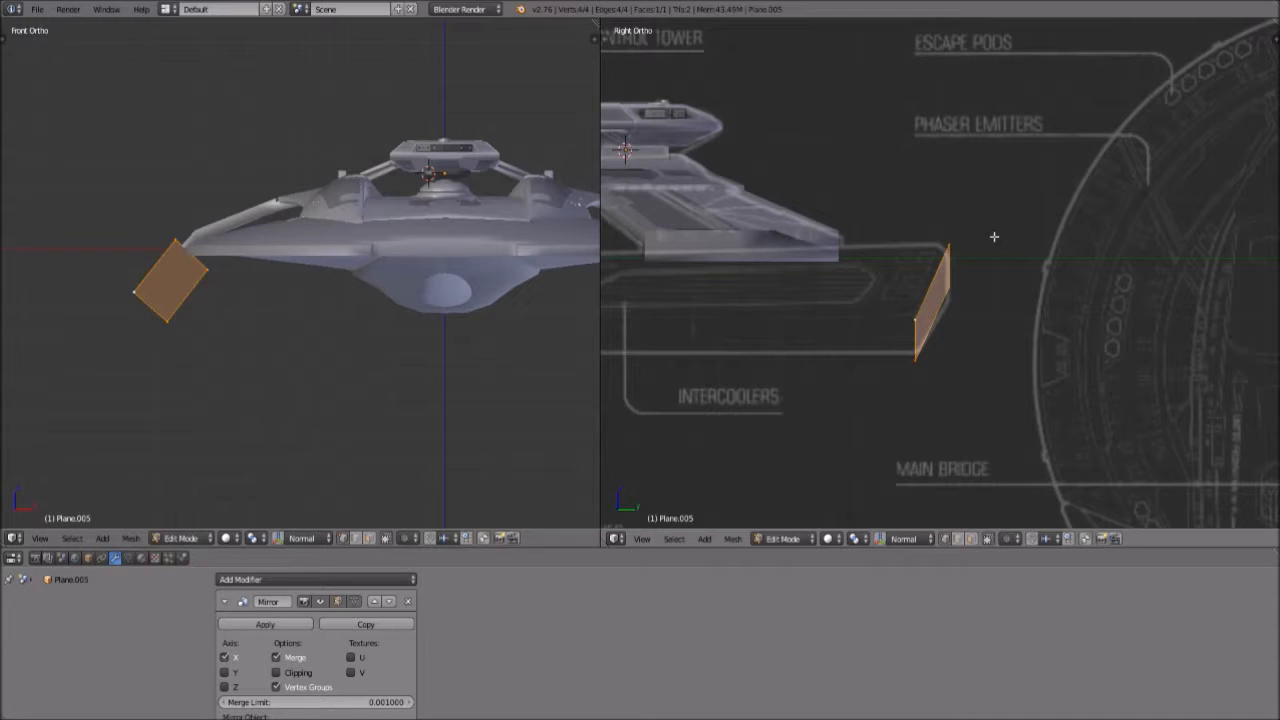
key("e")
right_click(929, 301)
key("g")
key("y")
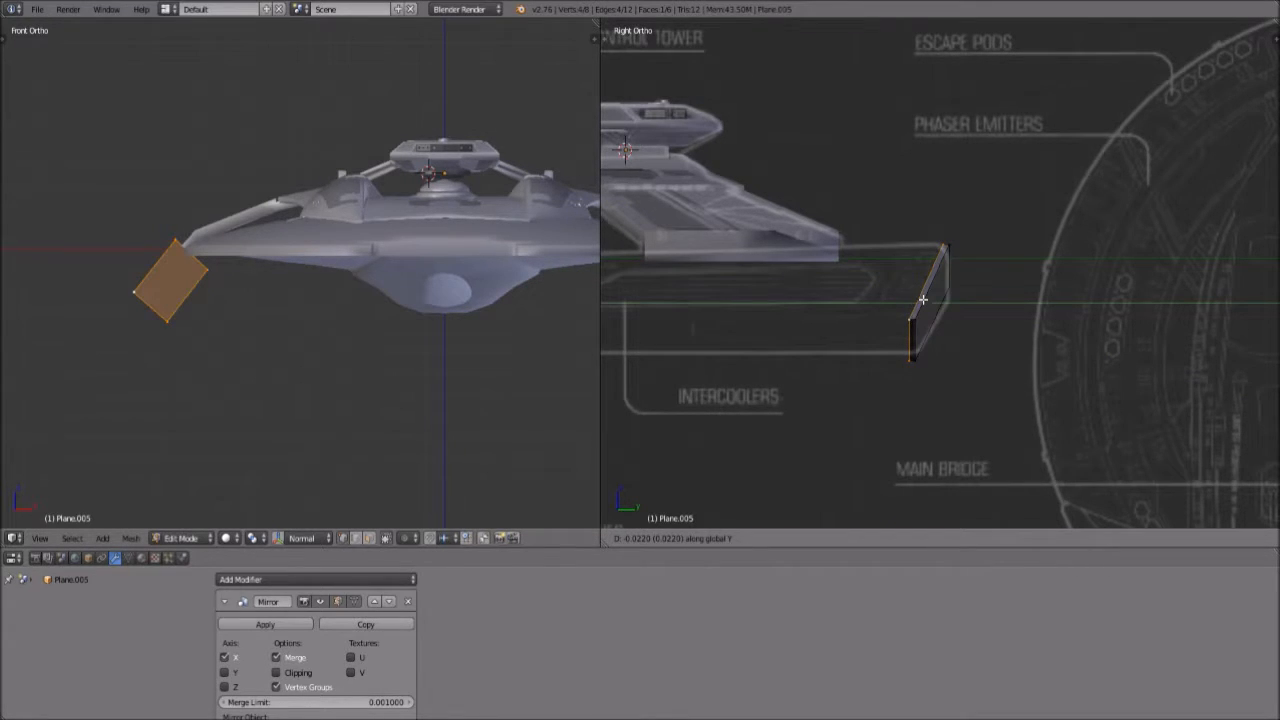
left_click(922, 299)
key("s")
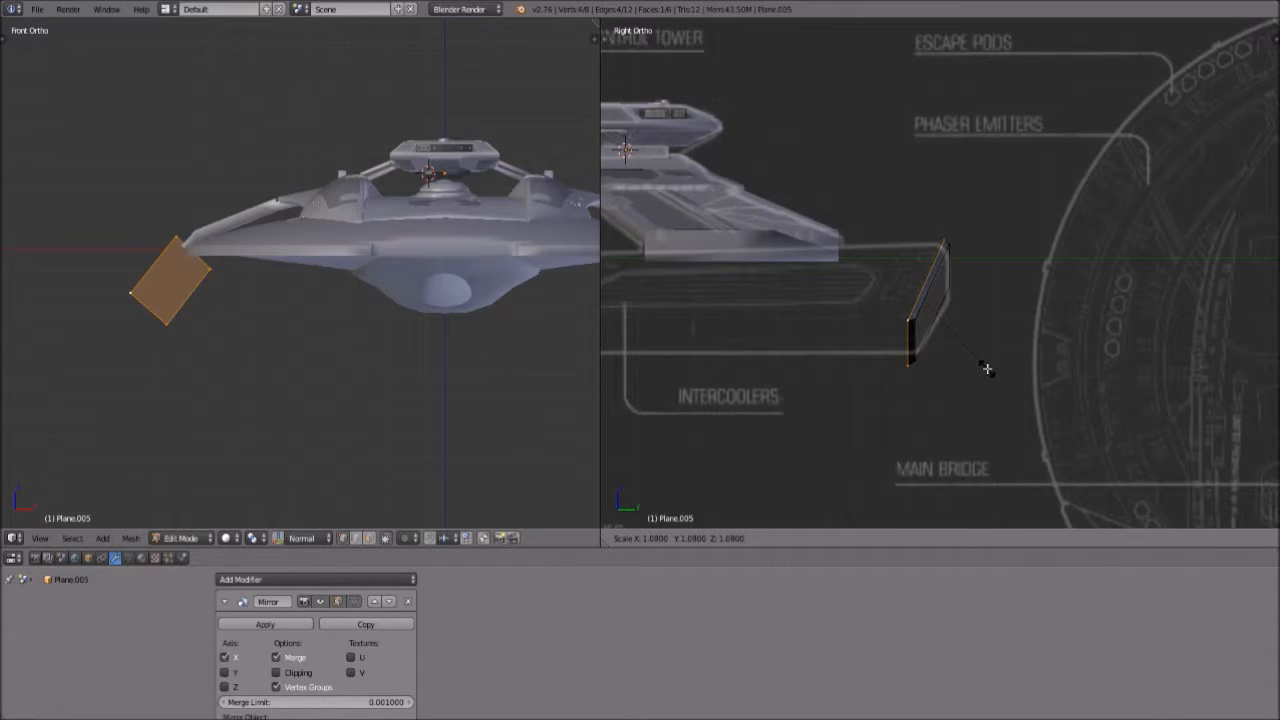
left_click(988, 370)
Bevel all edges of the thin extruded nacelle block with one segment and an offset of about 0.008
scroll(985, 352, "up", 5)
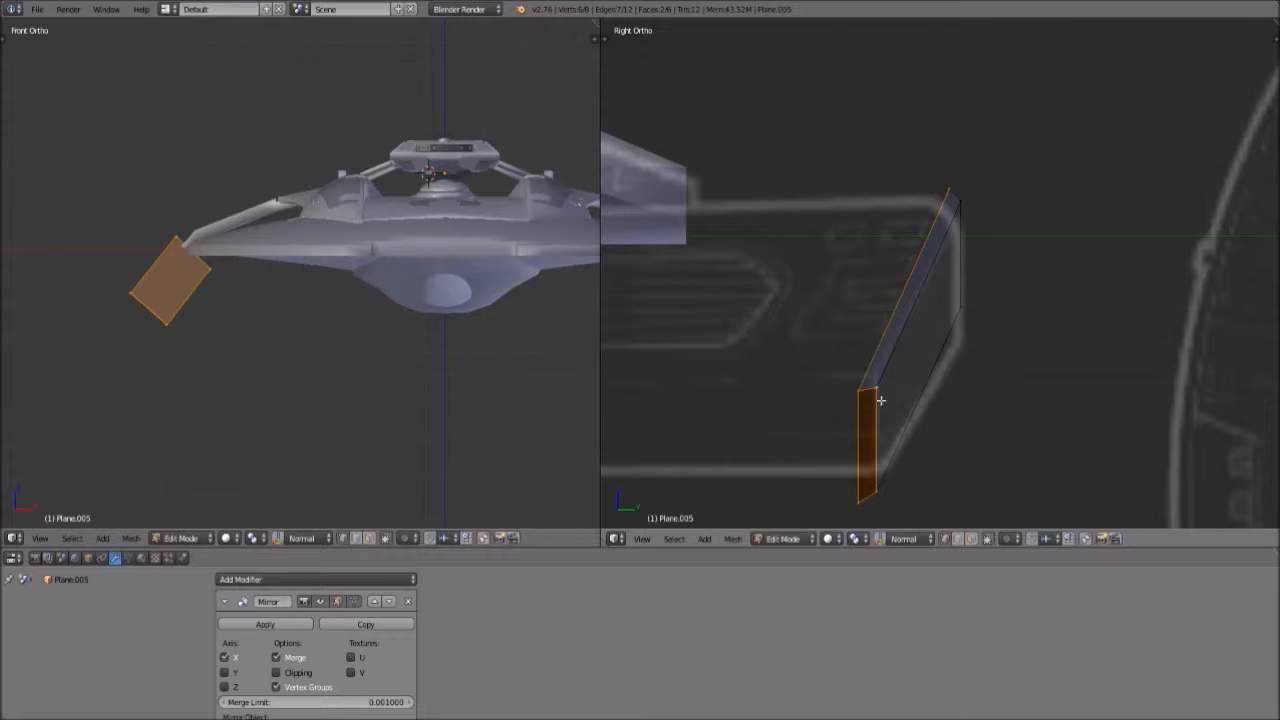
left_click(955, 203, "shift")
left_click(973, 325, "shift")
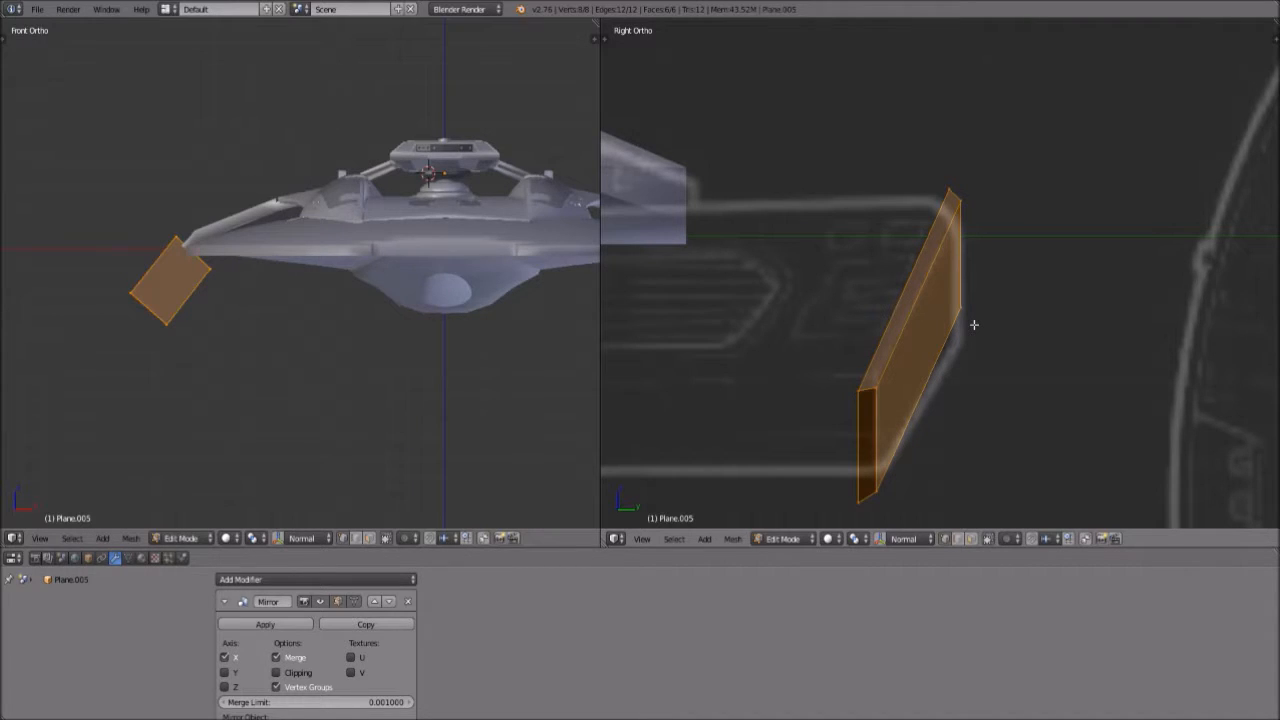
key("i")
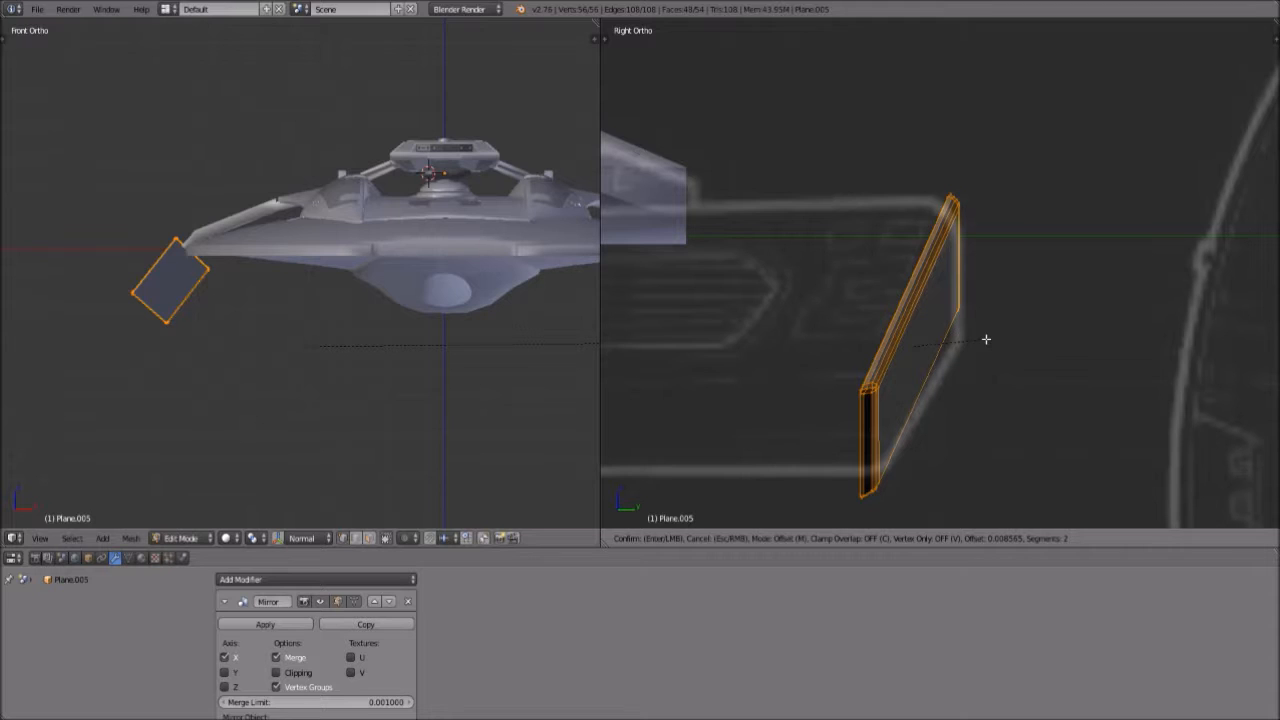
scroll(986, 339, "down", 1)
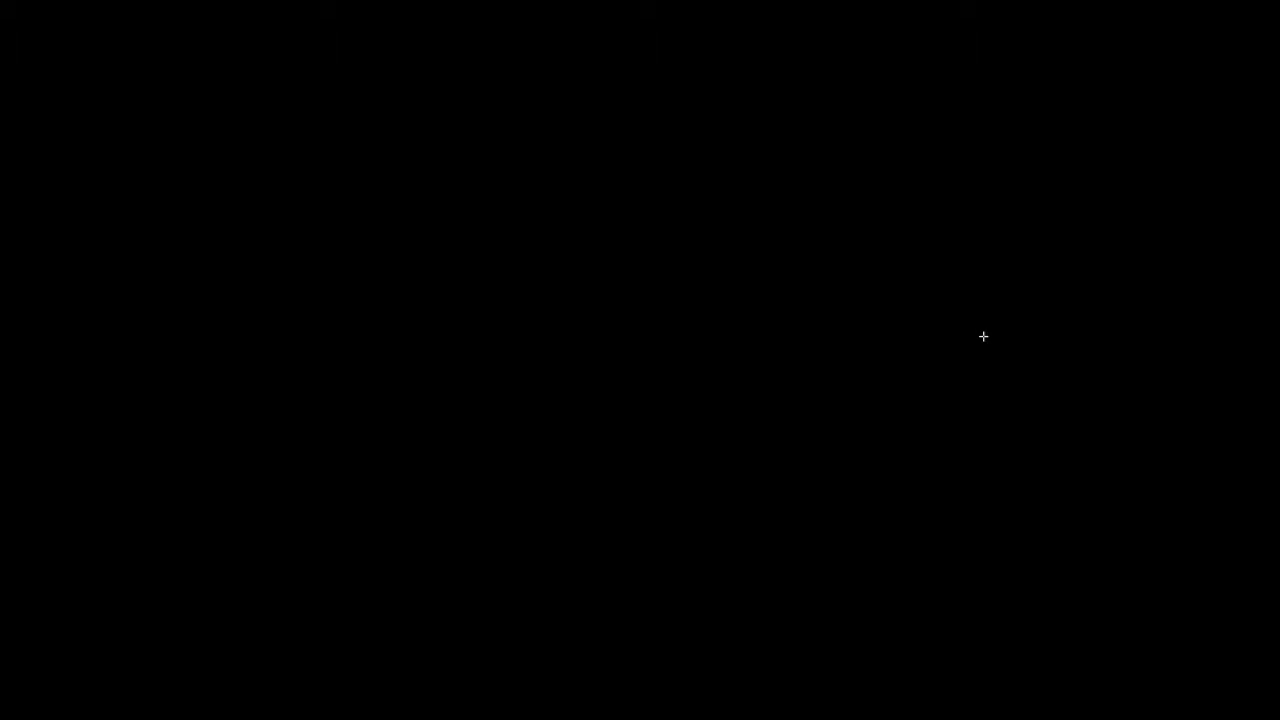
left_click(983, 336)
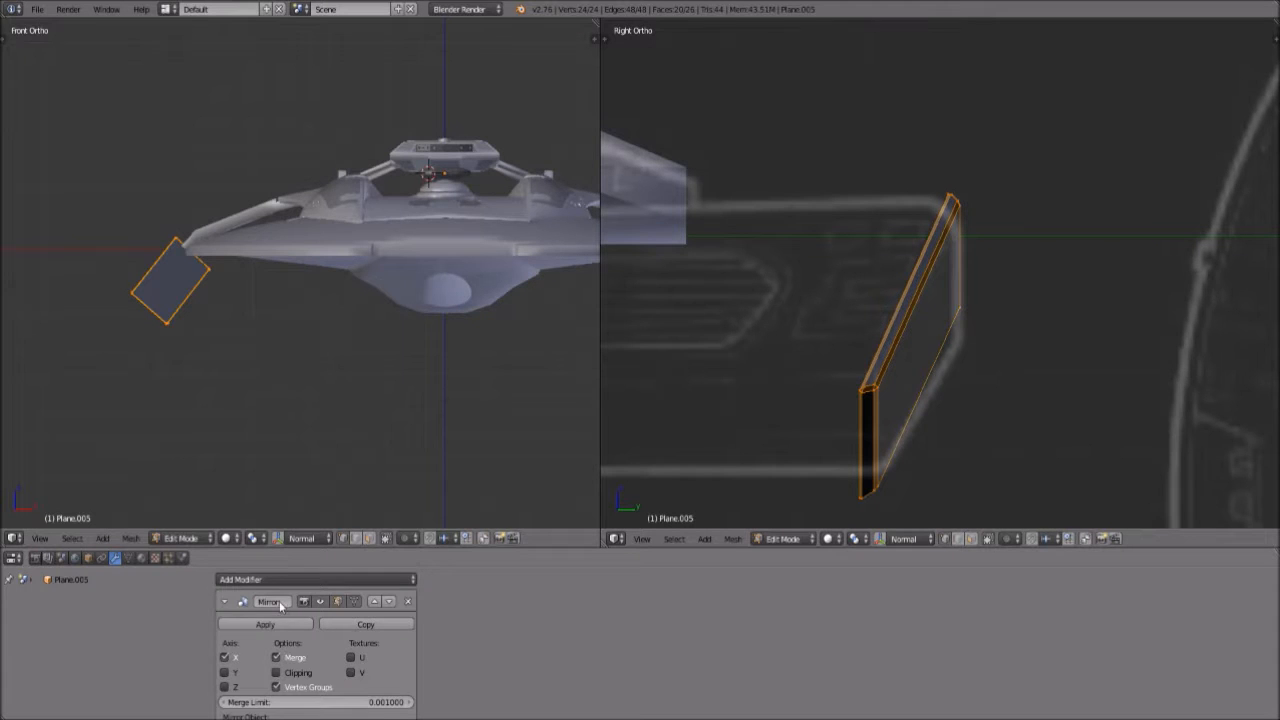
Add a Subdivision Surface modifier to the nacelle block below the Mirror modifier and adjust the editing cage to the subdivided result
left_click(226, 602)
left_click(243, 580)
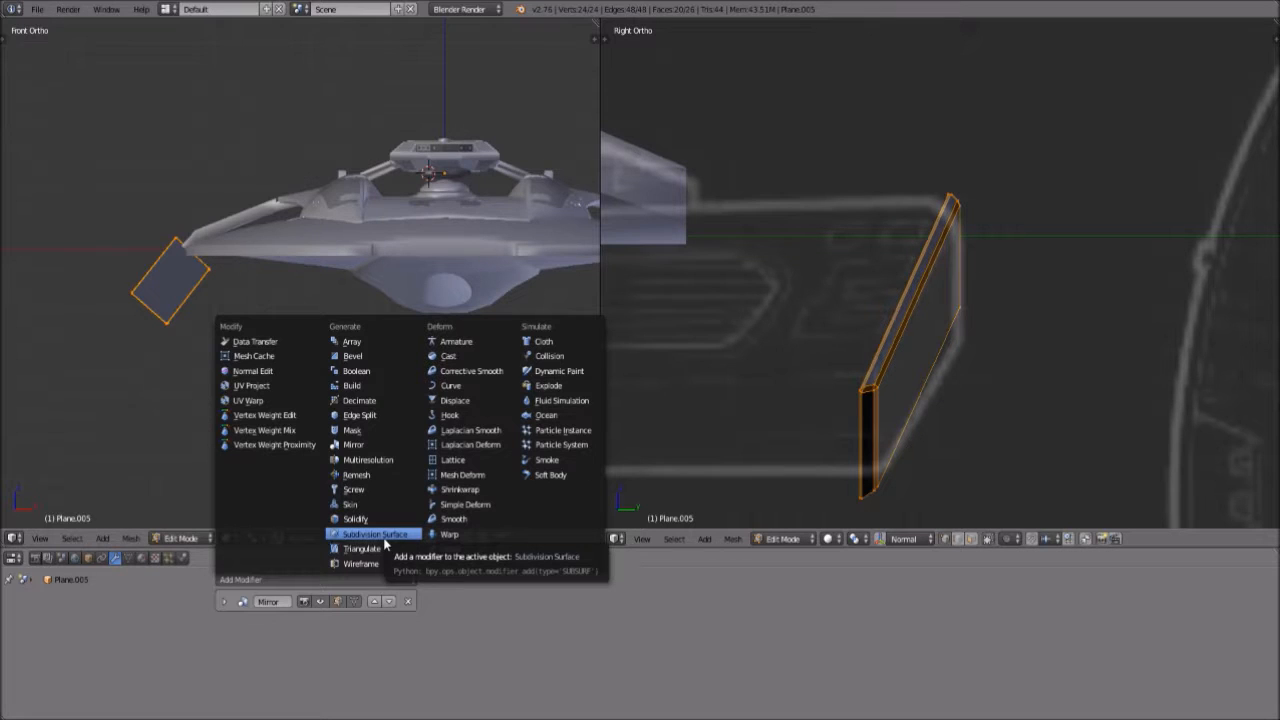
left_click(385, 536)
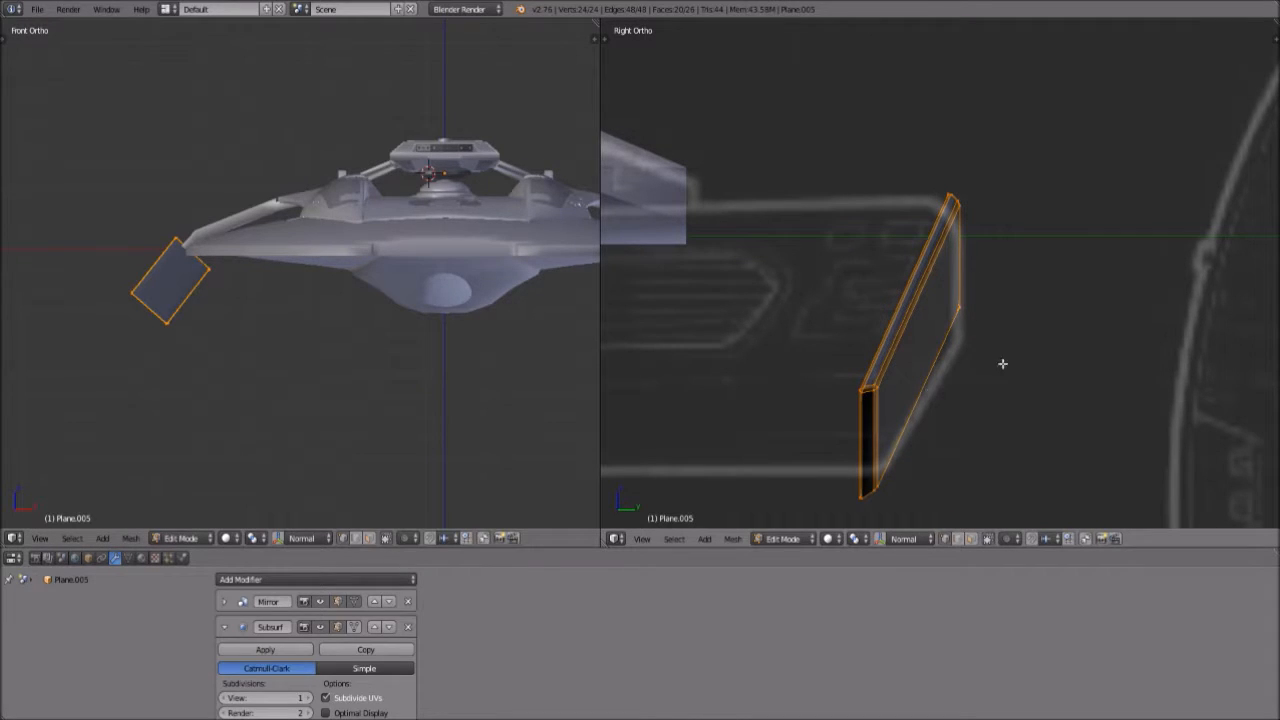
scroll(920, 217, "up", 4)
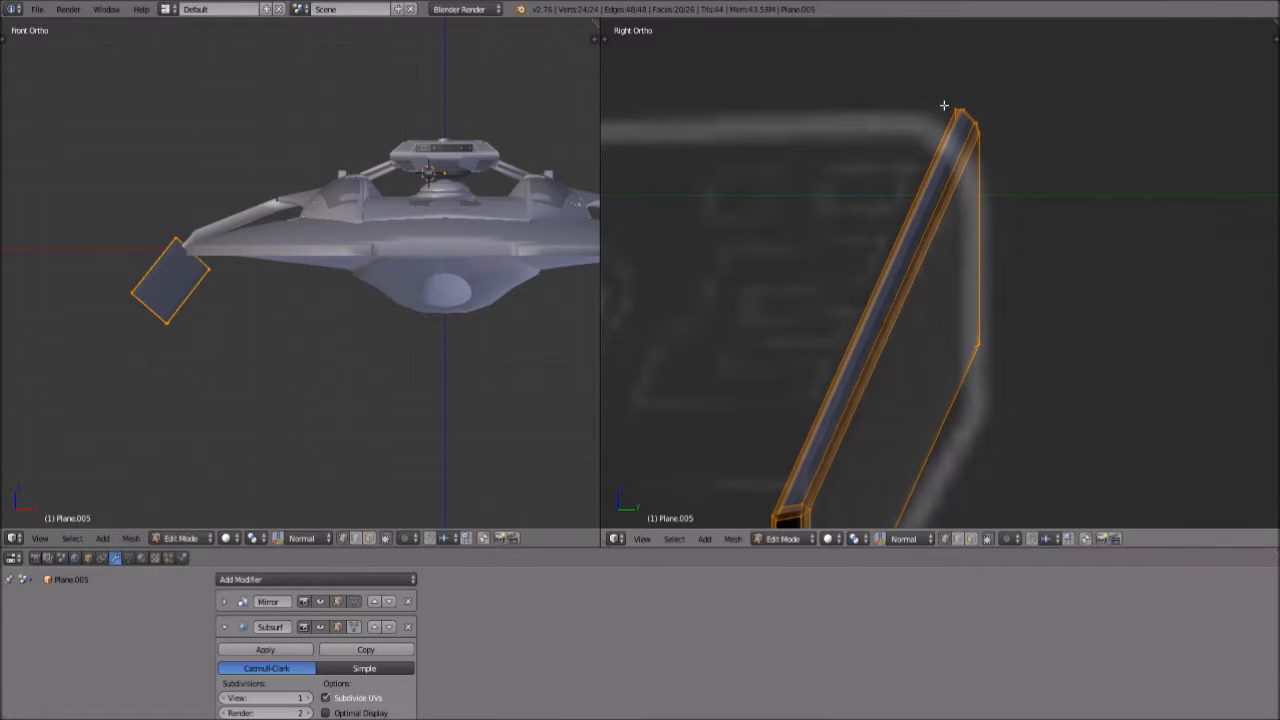
right_click(944, 104)
scroll(760, 414, "up", 3)
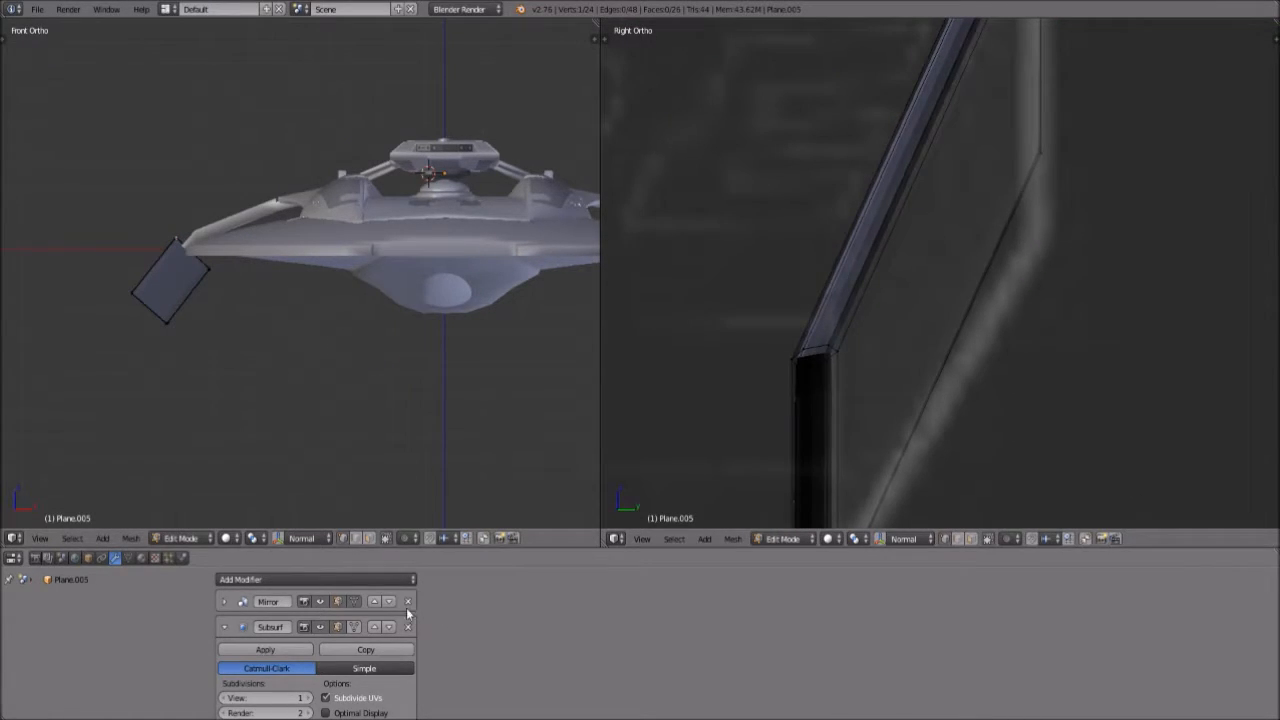
left_click(355, 627)
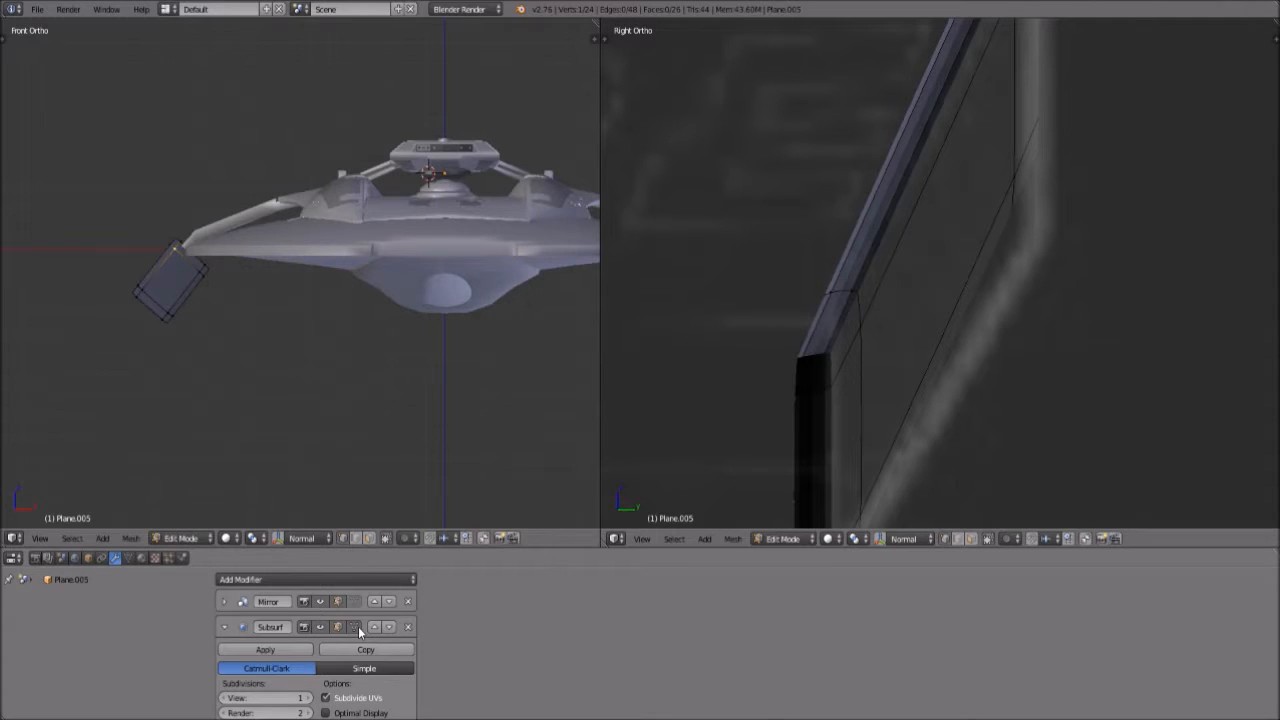
scroll(986, 349, "down", 2)
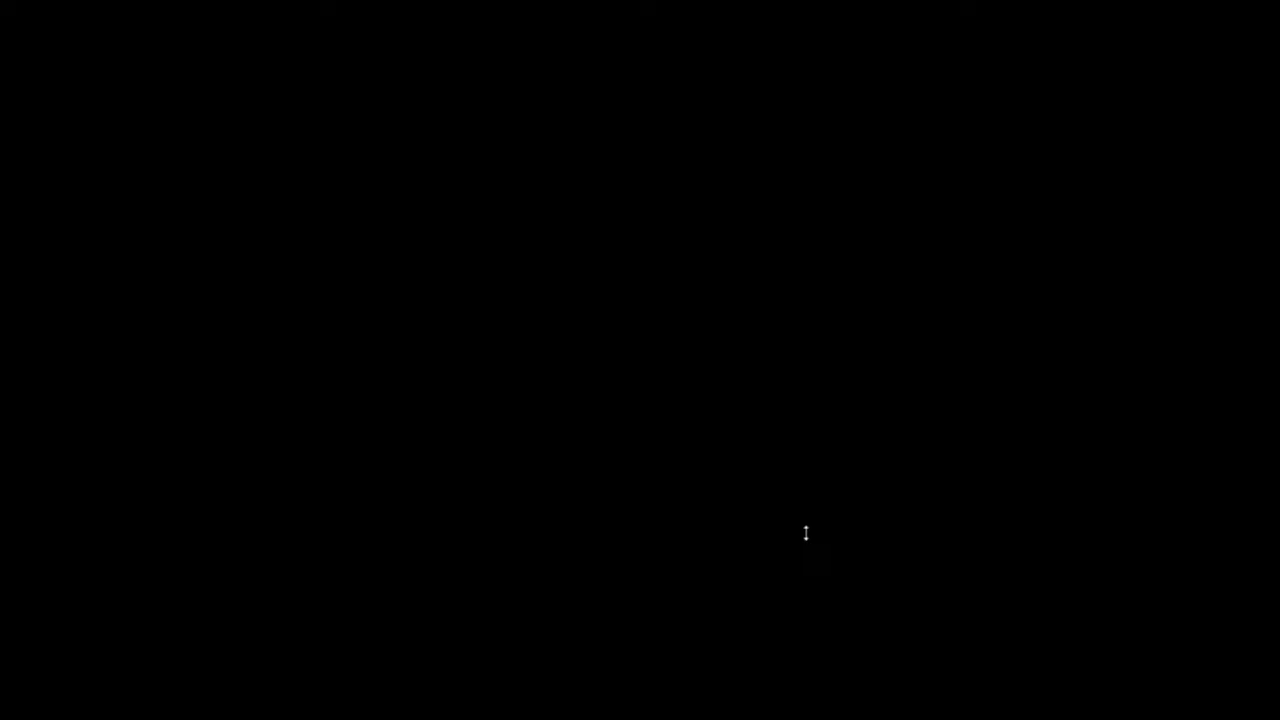
Apply smooth shading to all faces of the beveled nacelle block and return to Object Mode
left_click(800, 538)
left_click(806, 524)
middle_click_drag(901, 325, 860, 348)
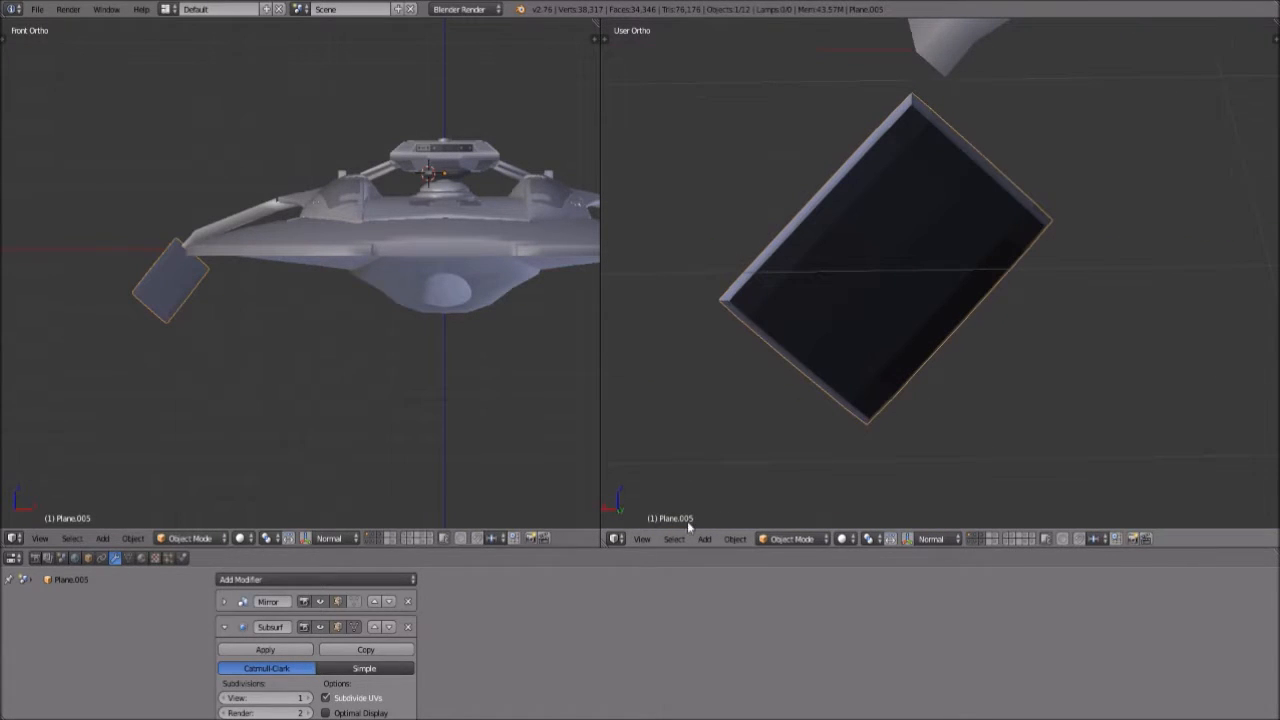
left_click(794, 540)
left_click(800, 505)
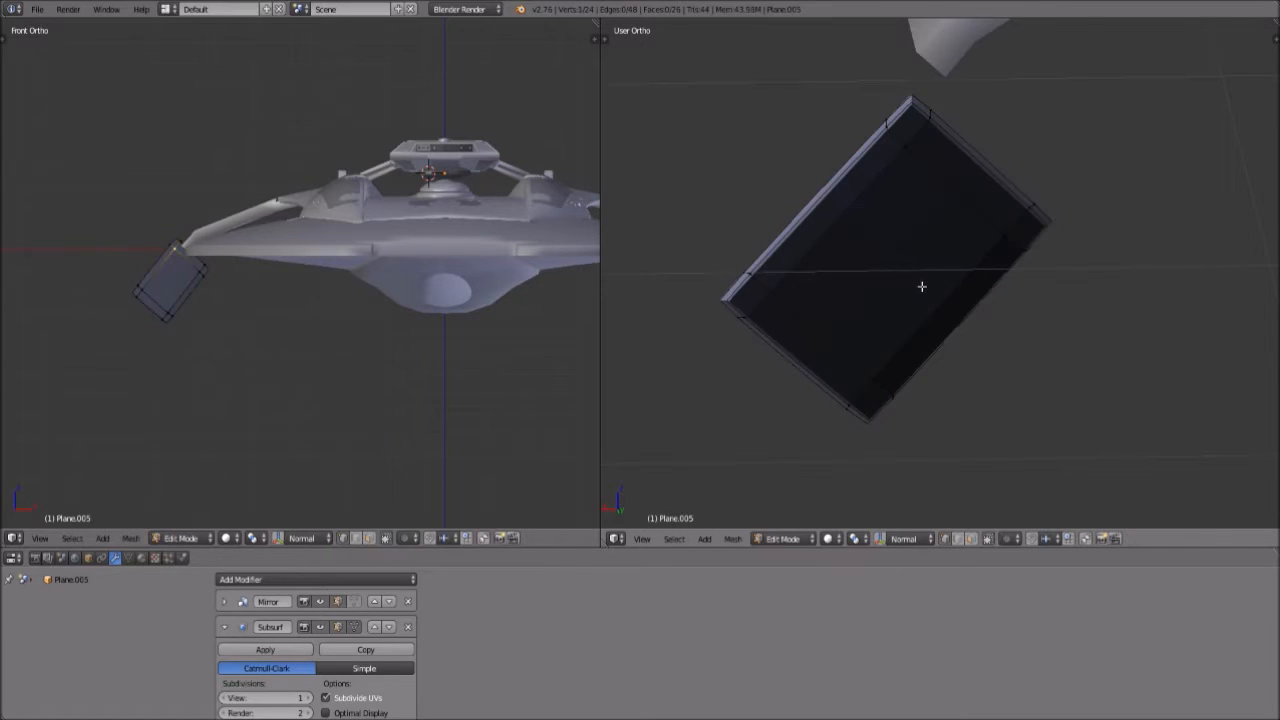
key("a")
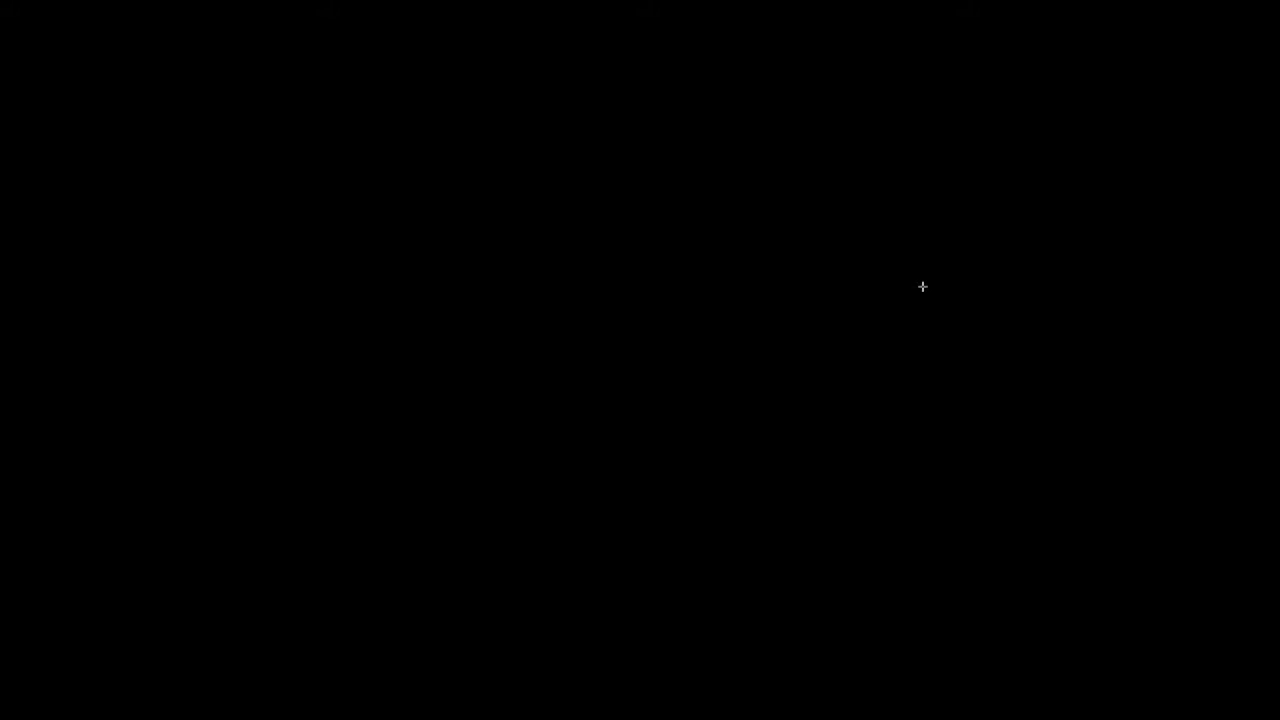
key("w")
left_click(856, 540)
left_click(785, 539)
left_click(786, 523)
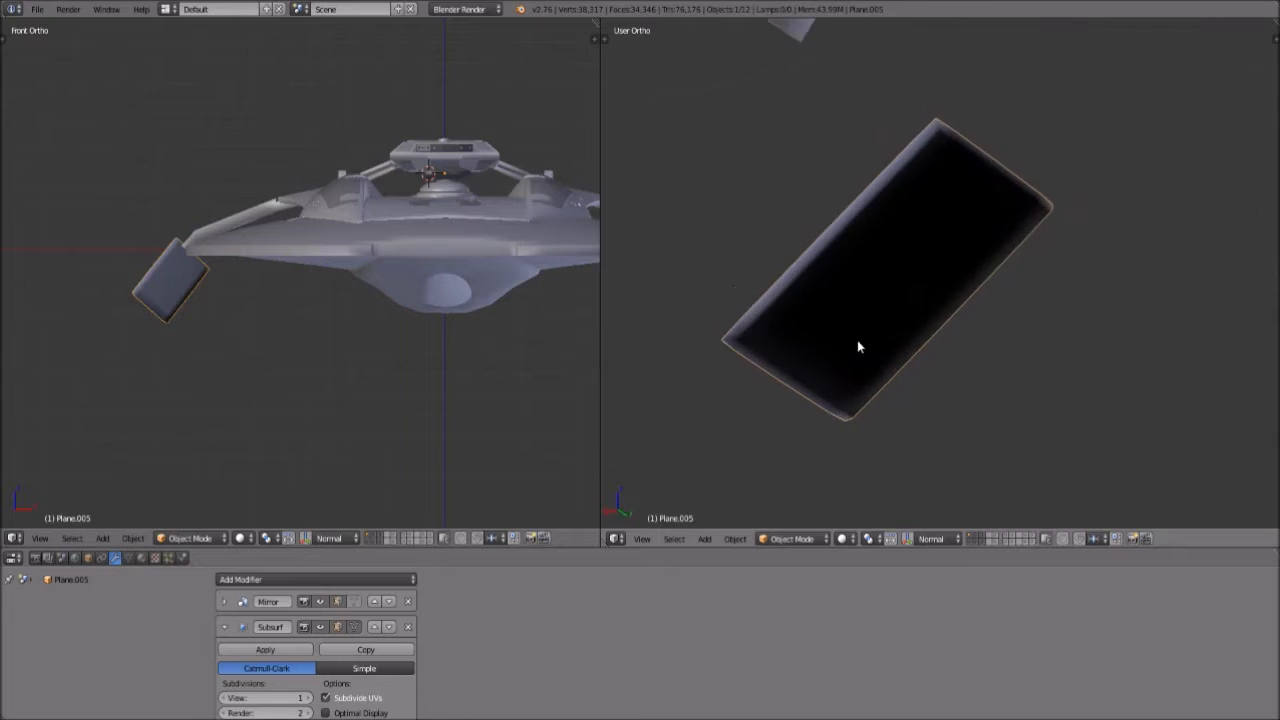
Inspect the smooth-shaded nacelle block from several angles and compare it with the blueprint in the right view
middle_click_drag(857, 347, 818, 168)
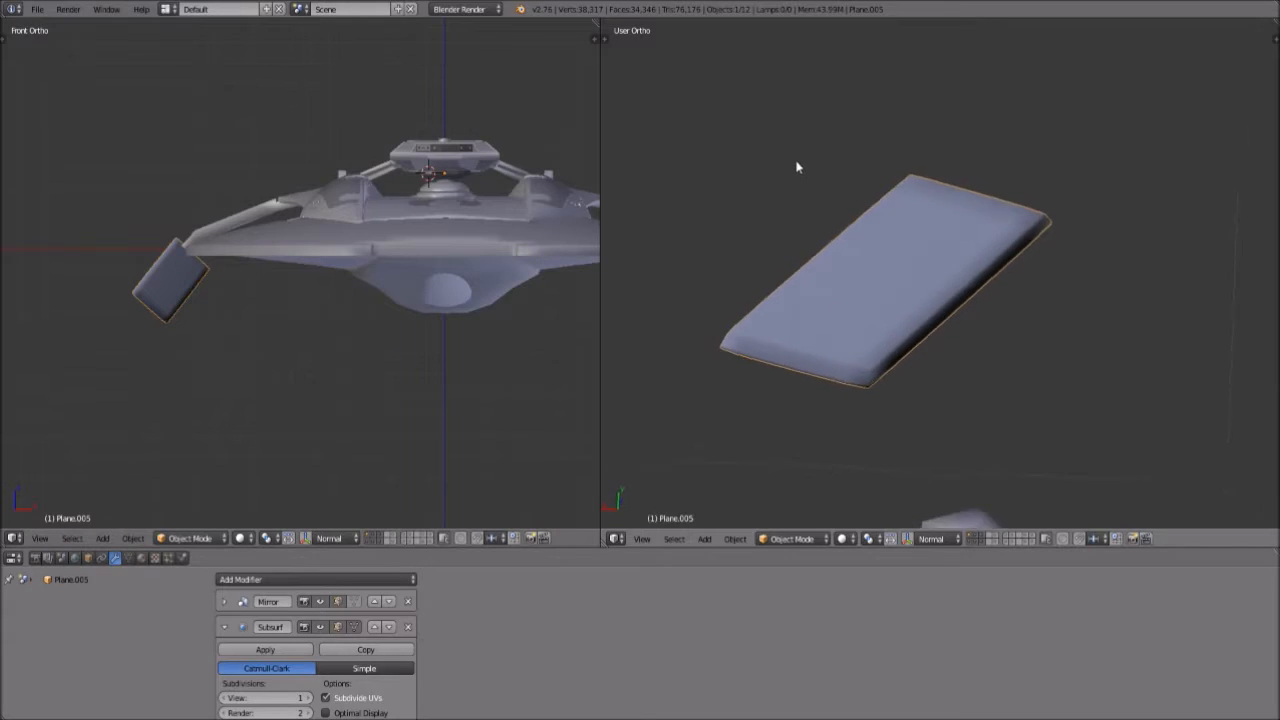
middle_click_drag(797, 166, 939, 346)
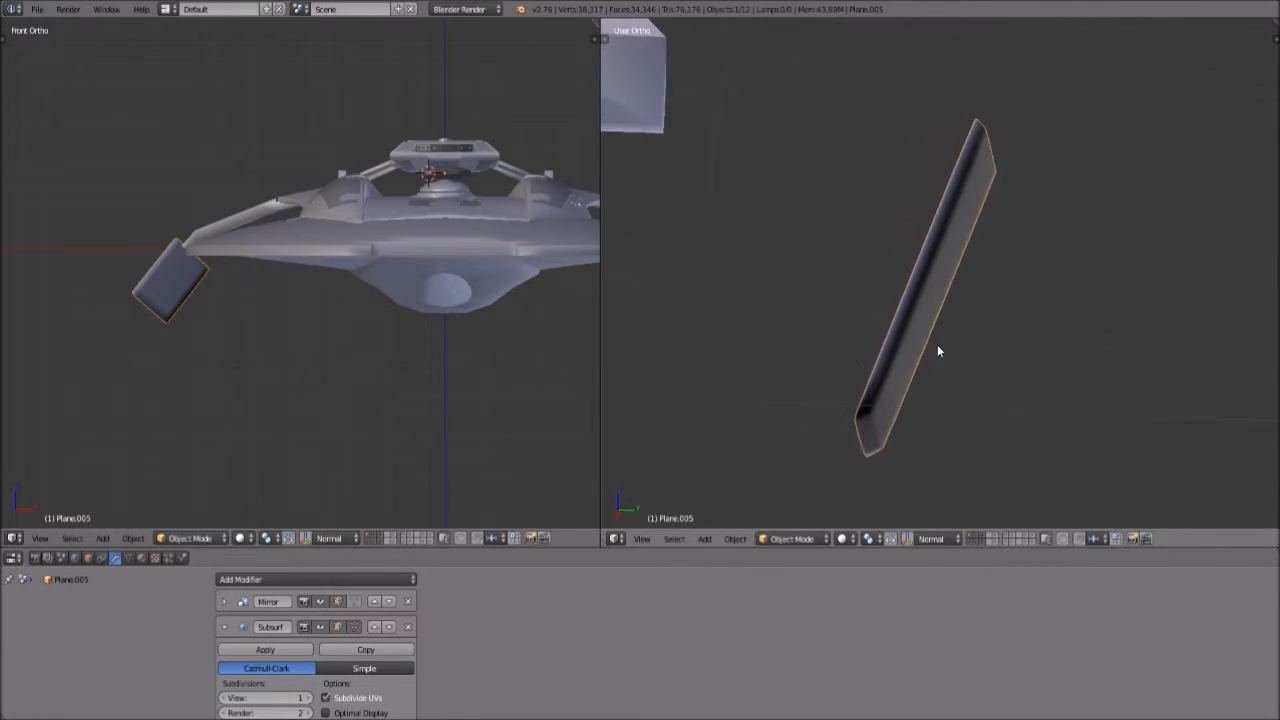
left_click(642, 539)
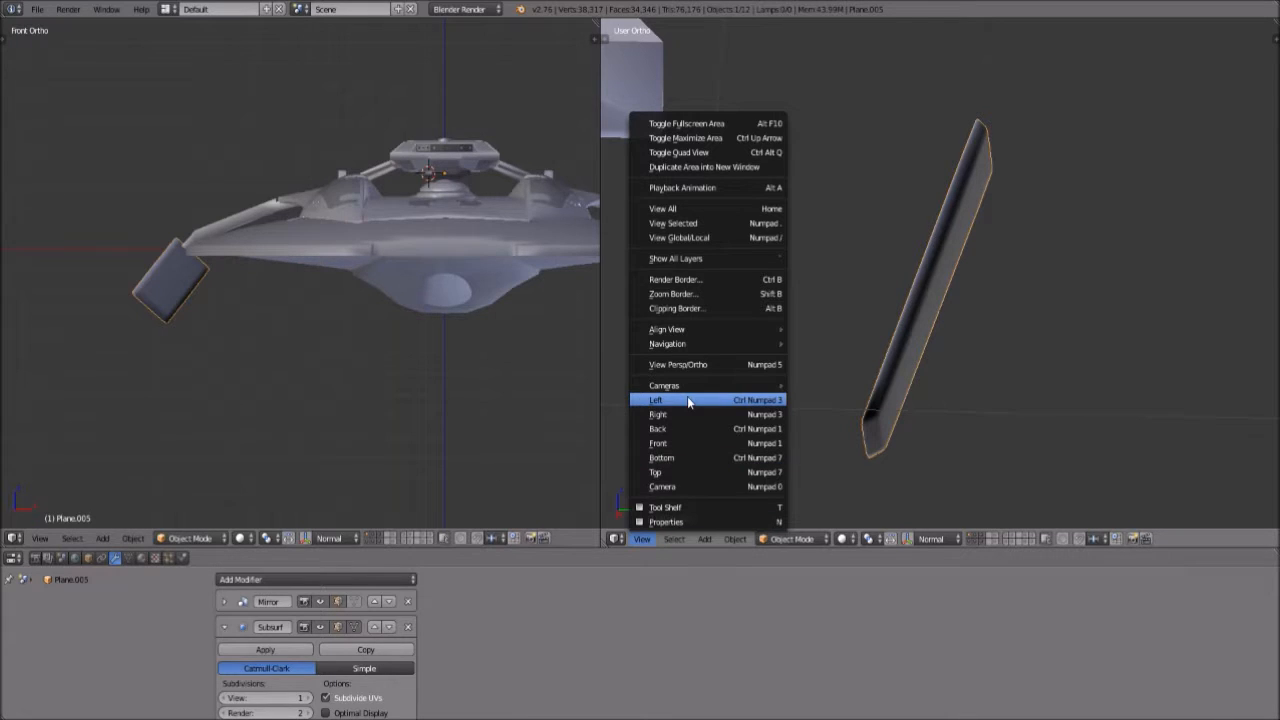
left_click(662, 414)
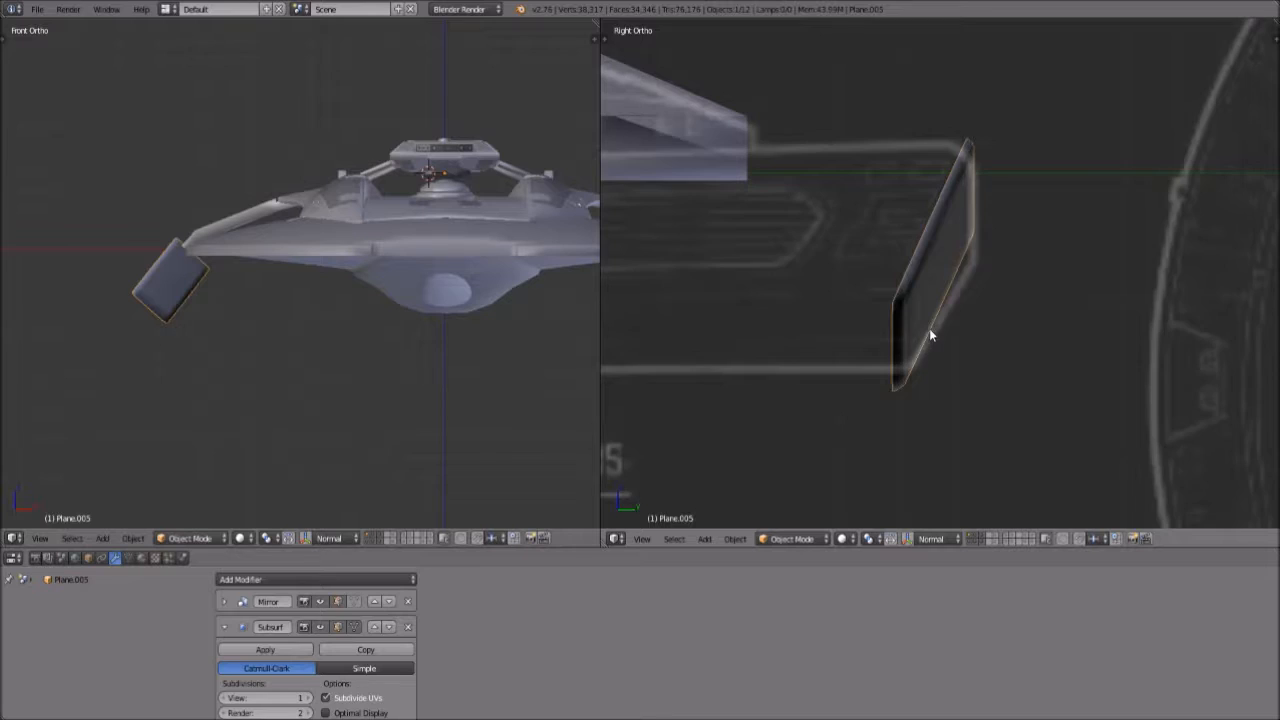
middle_click_drag(921, 326, 1133, 270, "shift")
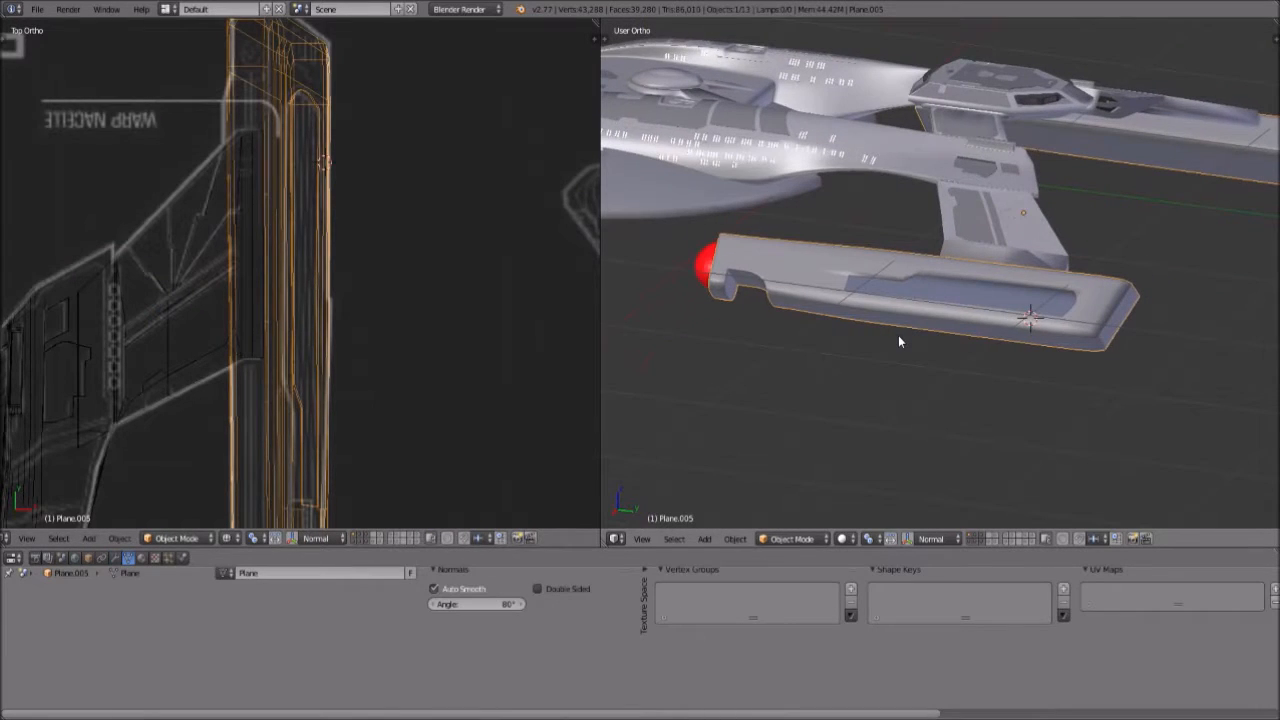
Examine the full nacelle with its red front dome and side recess from several angles, including the front view against the blueprint
middle_click_drag(884, 335, 1120, 340)
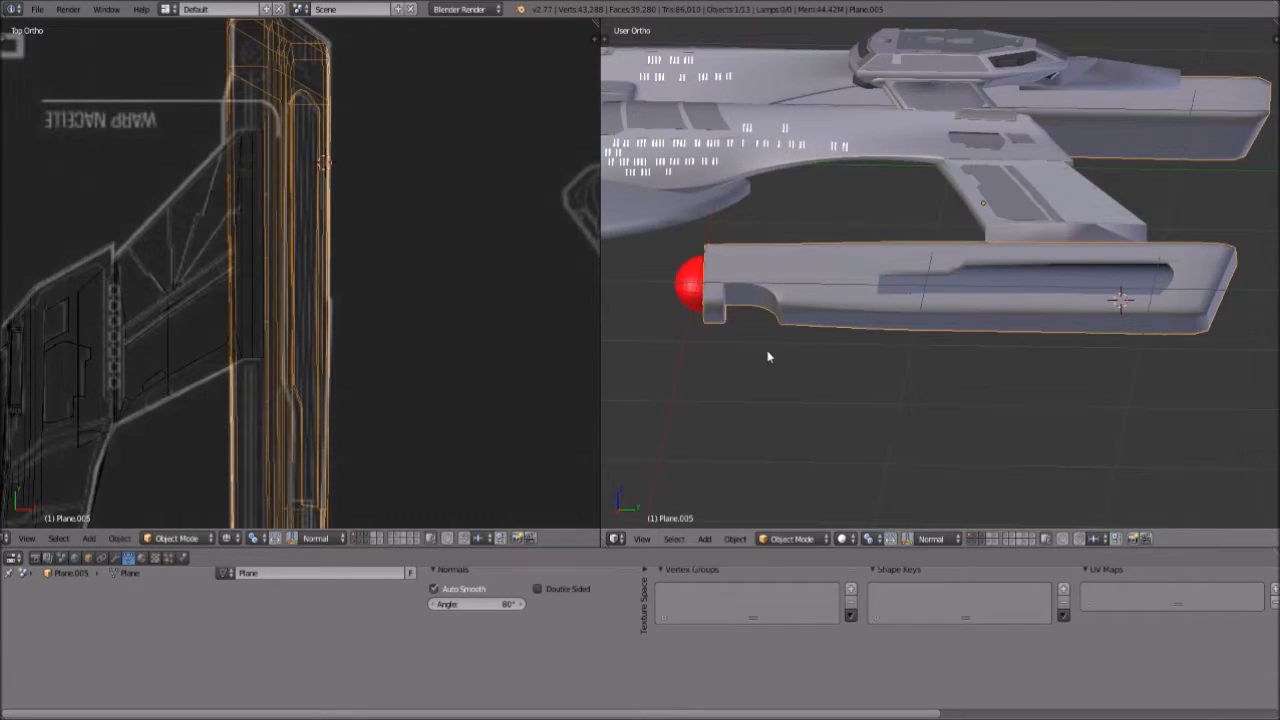
middle_click_drag(860, 365, 951, 300)
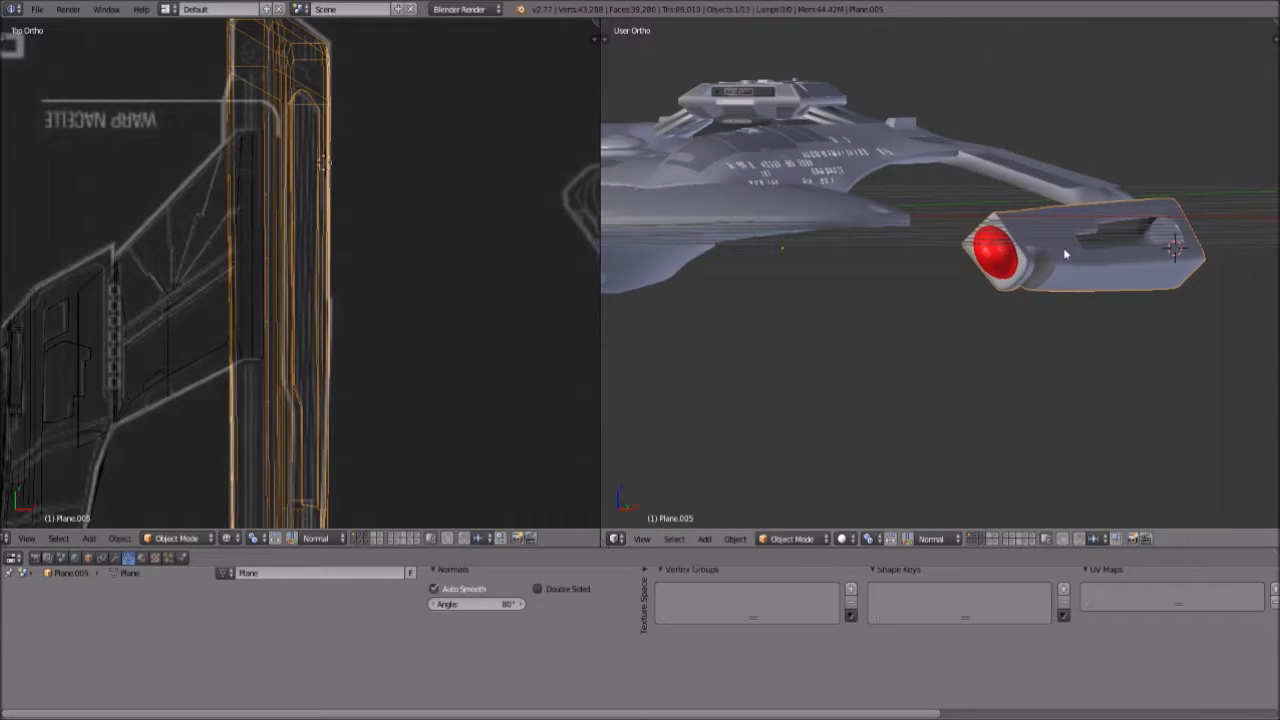
middle_click_drag(1069, 268, 790, 412)
middle_click_drag(671, 510, 655, 525)
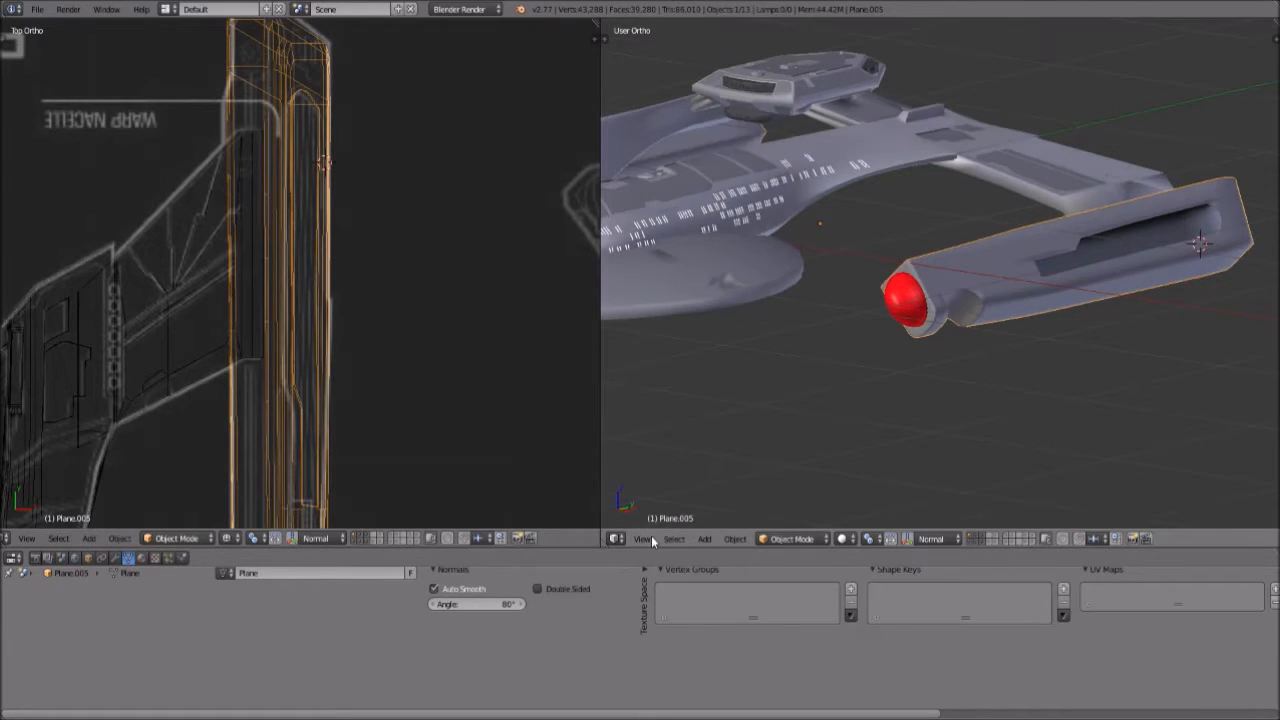
left_click(649, 538)
left_click(669, 444)
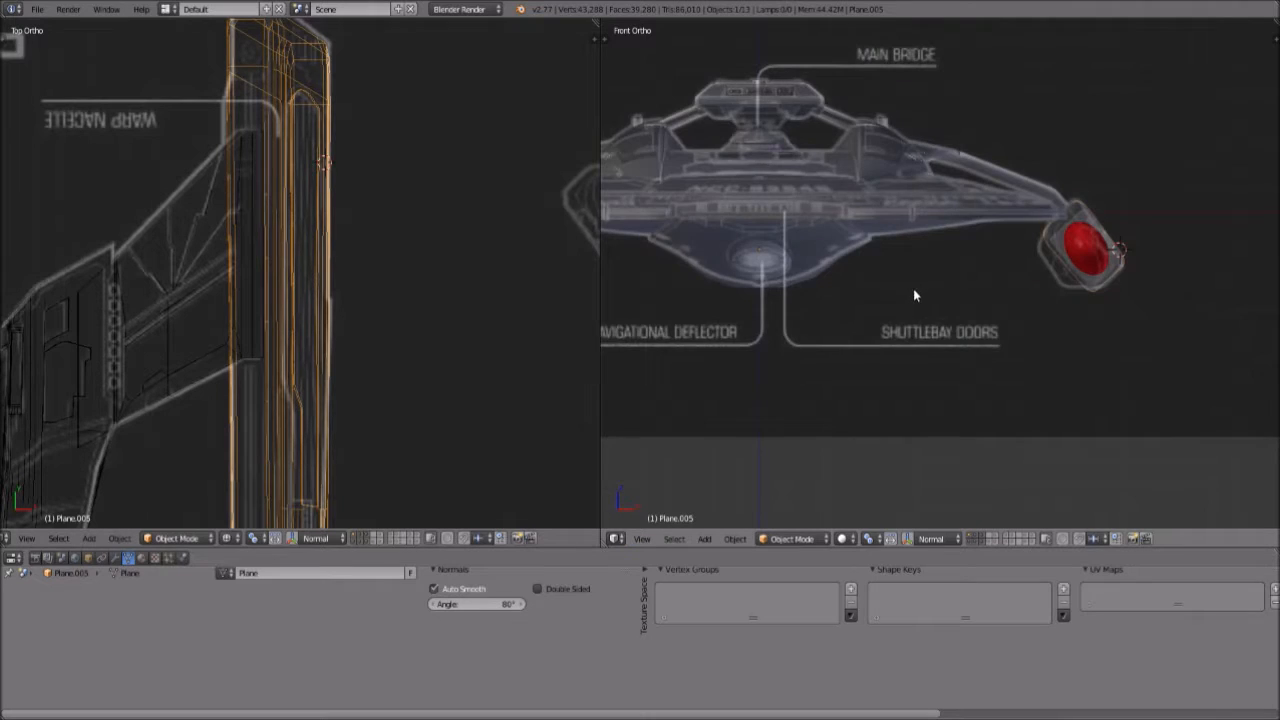
middle_click_drag(1040, 310, 796, 320, "shift")
scroll(800, 325, "up", 4)
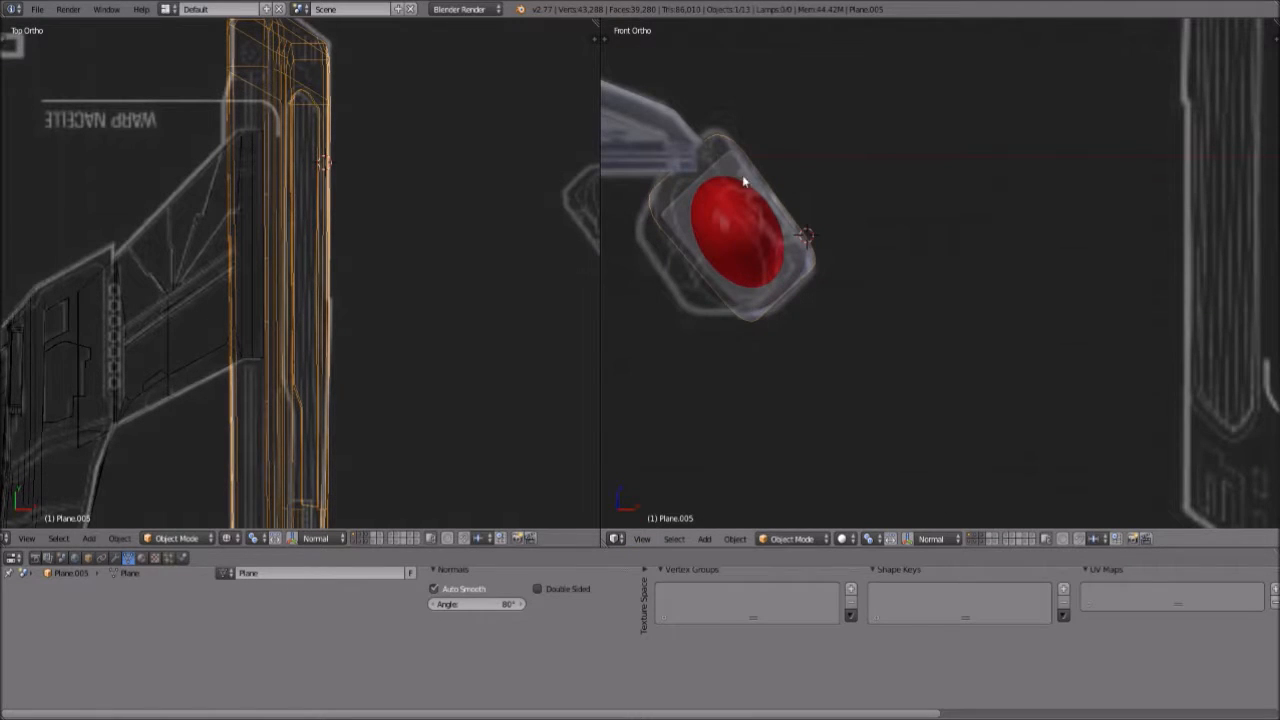
middle_click_drag(907, 293, 768, 281)
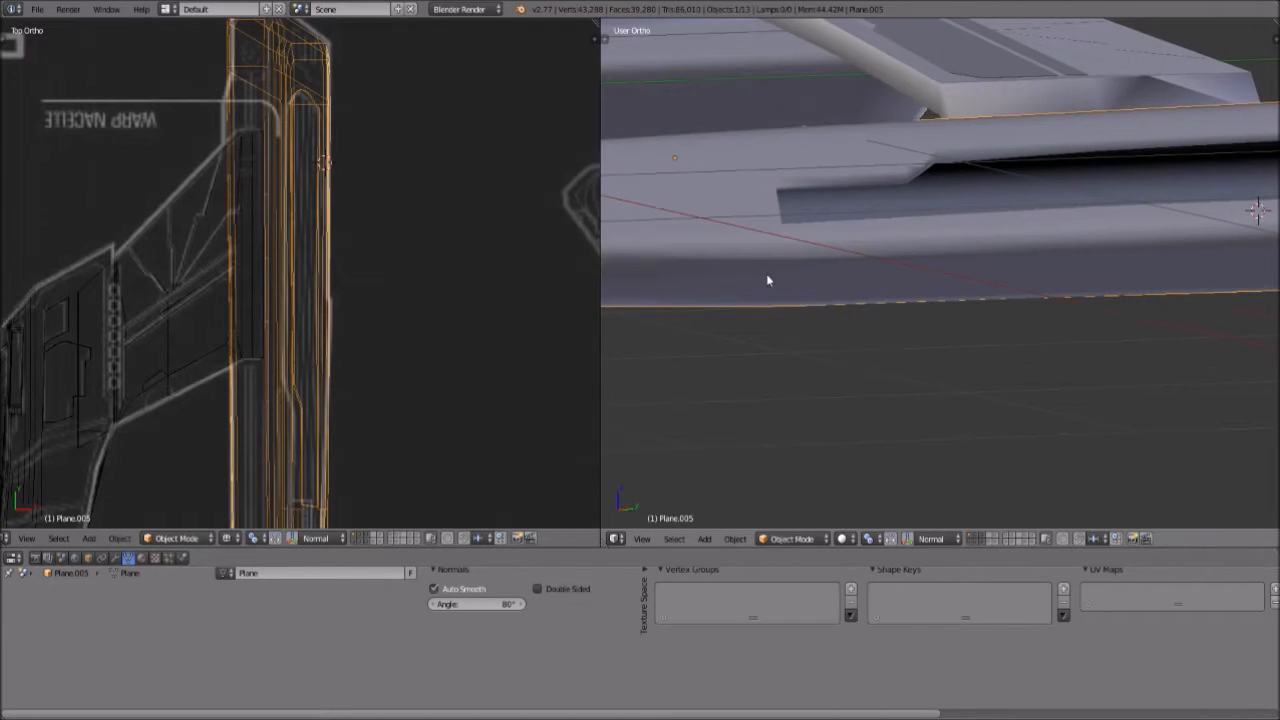
Compare the nacelle's domed front with the blueprint in the front view and inspect its stepped side recess and lower notch up close
scroll(940, 250, "down", 4)
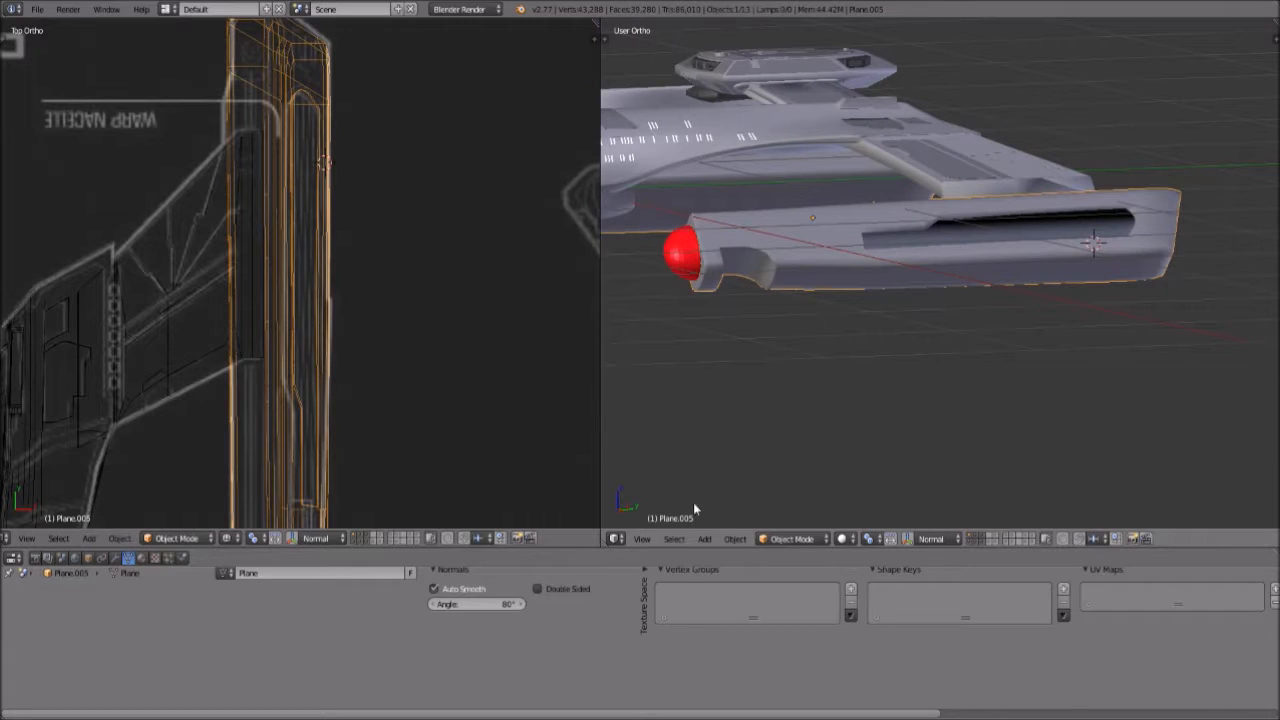
left_click(645, 540)
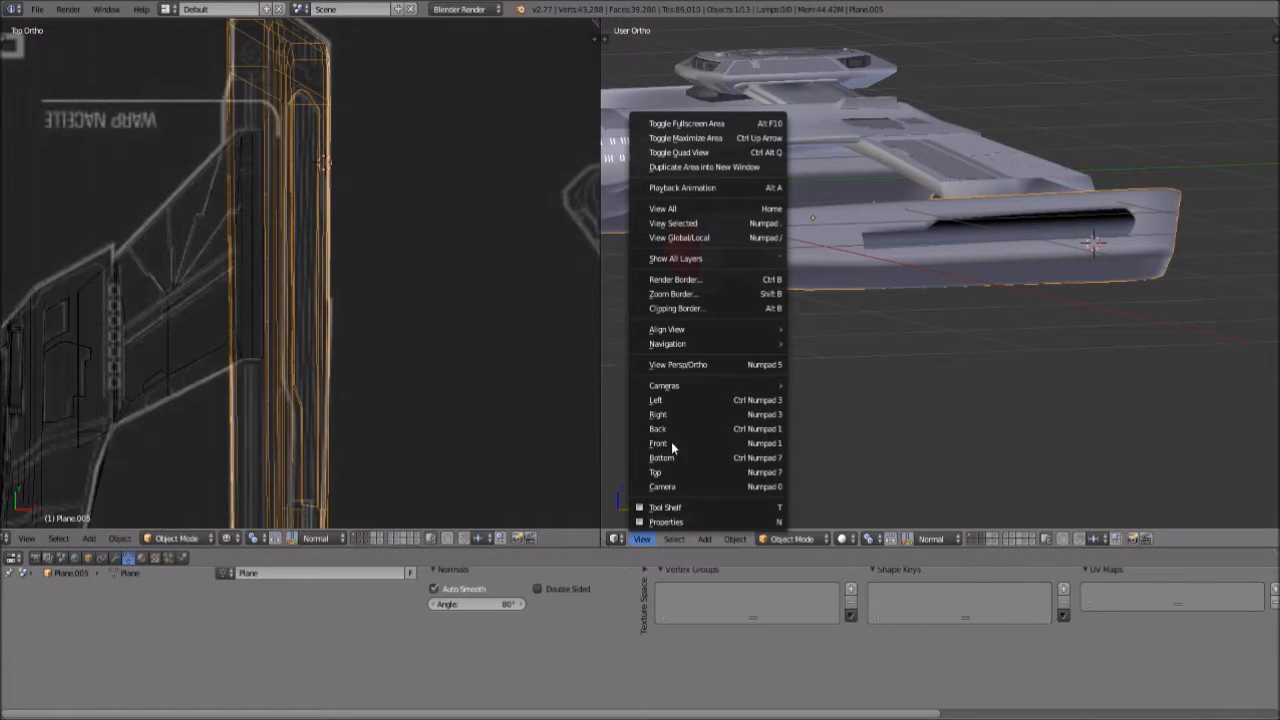
left_click(671, 442)
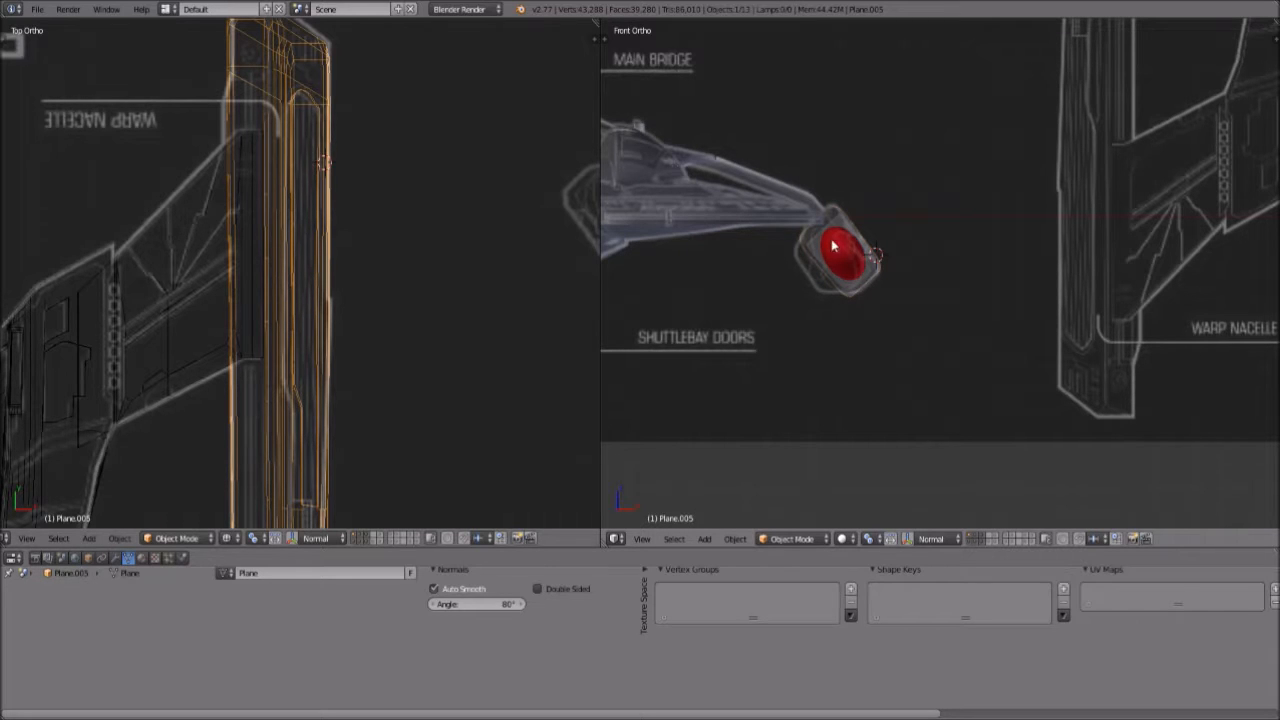
left_click(945, 310)
middle_click_drag(945, 310, 937, 343)
scroll(855, 343, "up", 3)
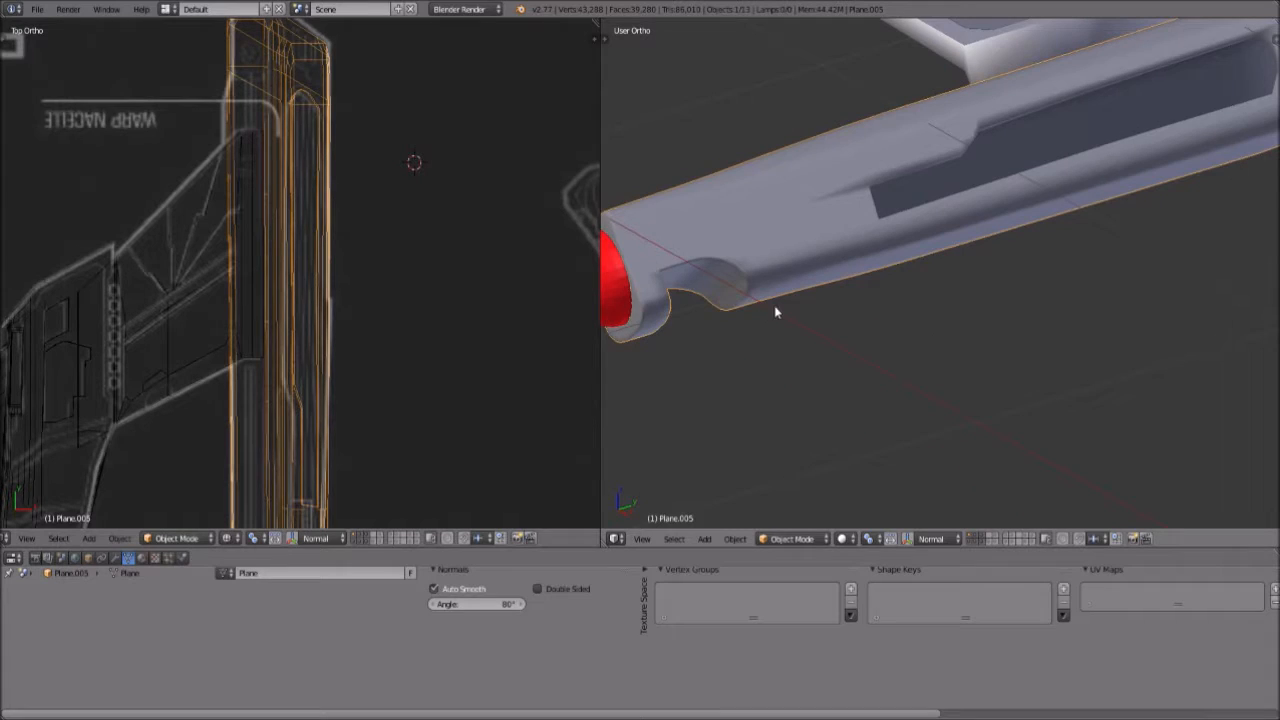
middle_click_drag(746, 297, 657, 229)
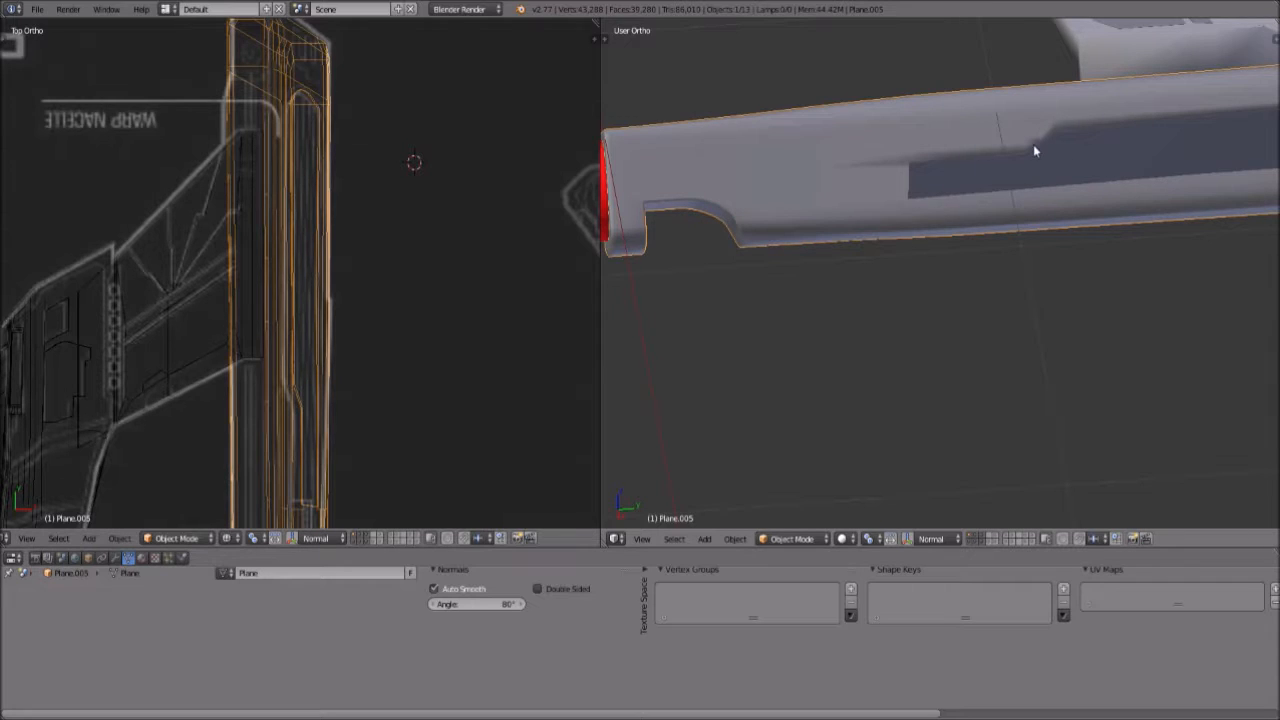
middle_click_drag(608, 203, 662, 218)
middle_click_drag(734, 238, 893, 265)
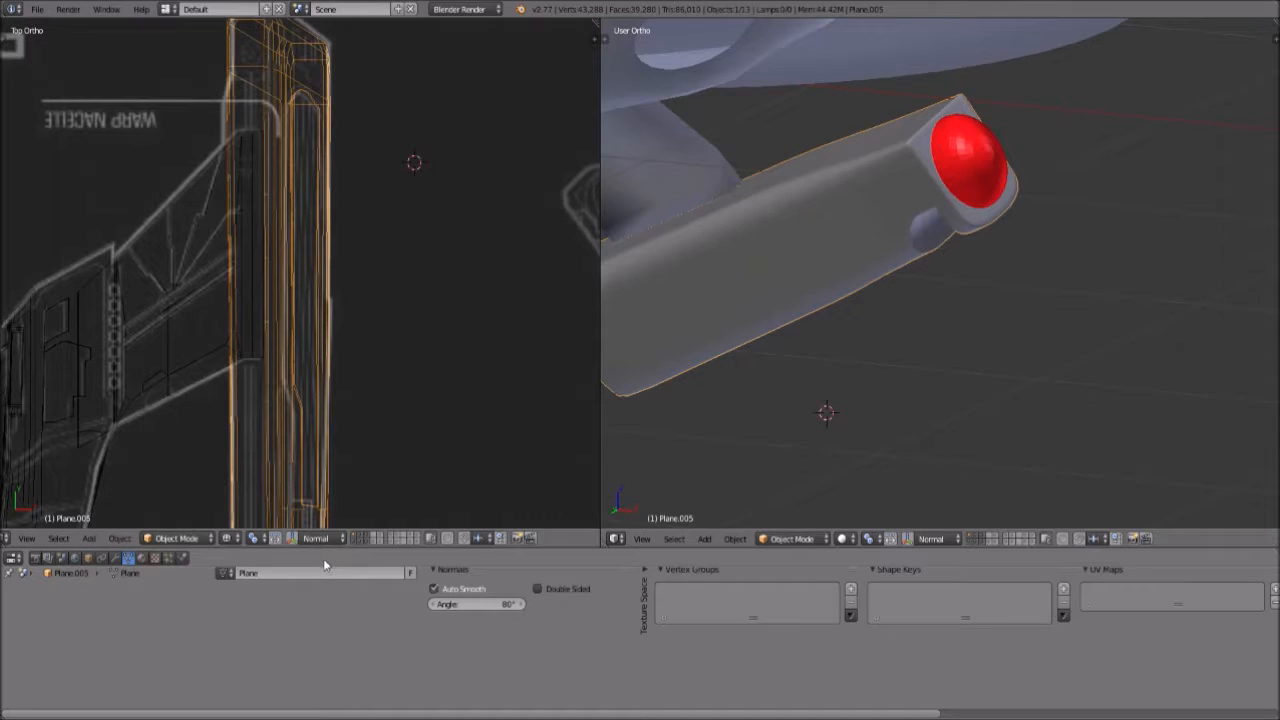
Show the nacelle's modifier stack and examine its underside, front view against the blueprint, and outer side
left_click(115, 557)
middle_click_drag(786, 507, 873, 341)
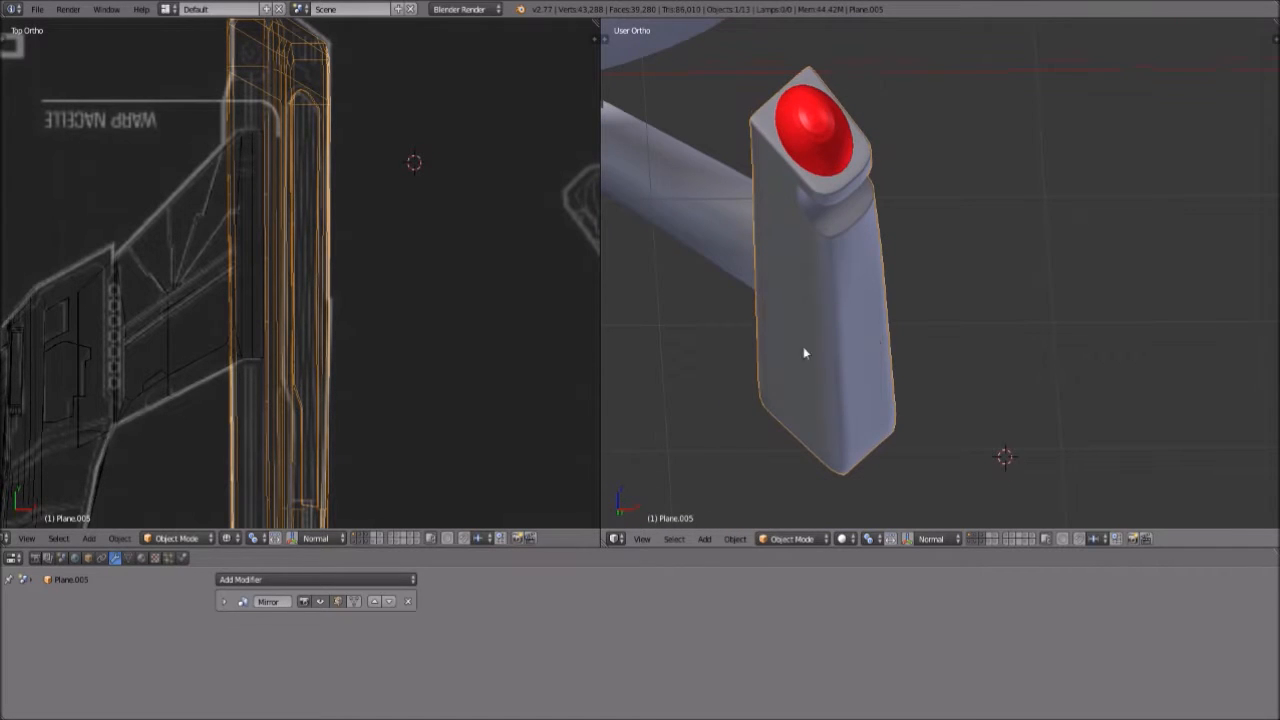
left_click(644, 538)
left_click(668, 450)
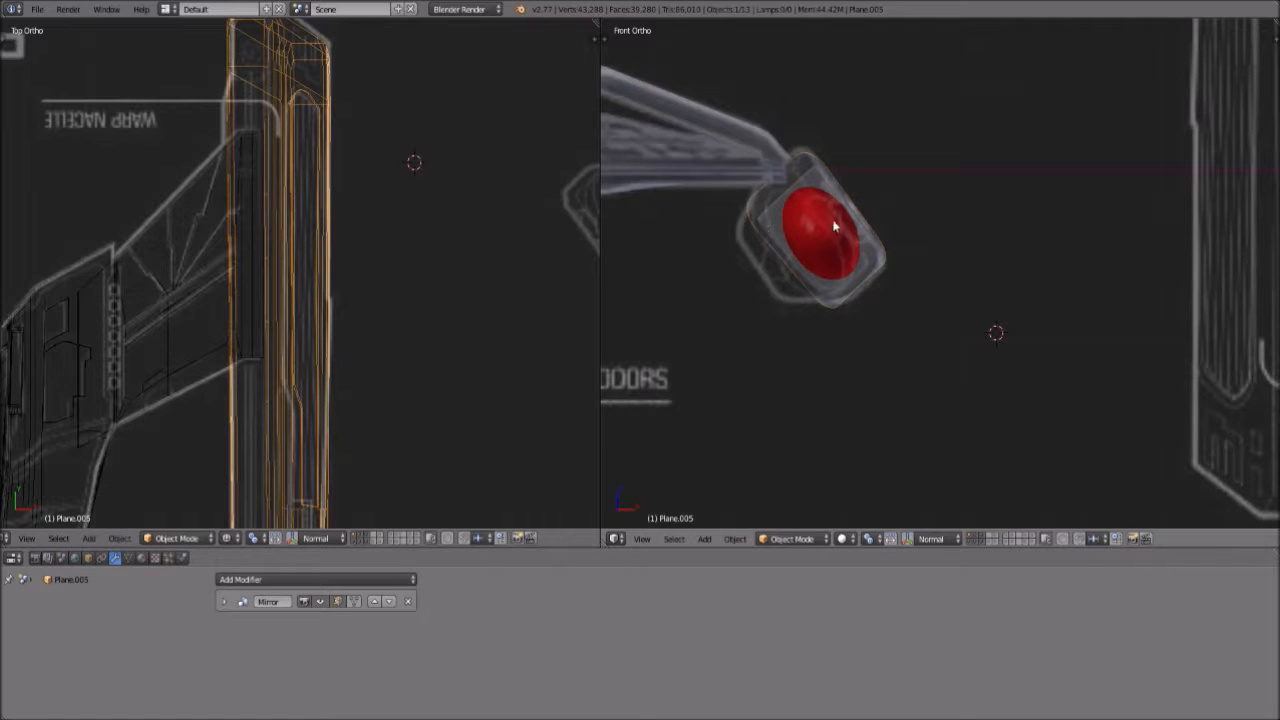
middle_click_drag(1030, 275, 782, 341)
middle_click_drag(872, 328, 852, 342)
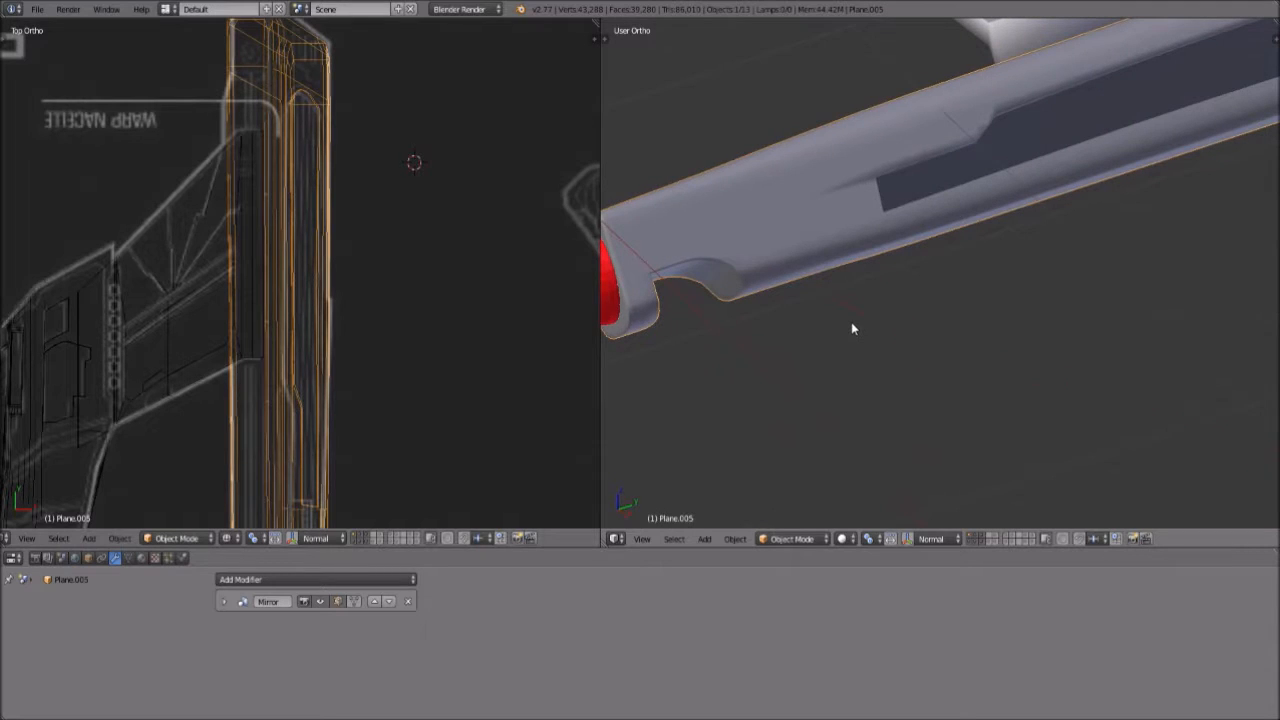
scroll(909, 226, "down", 3)
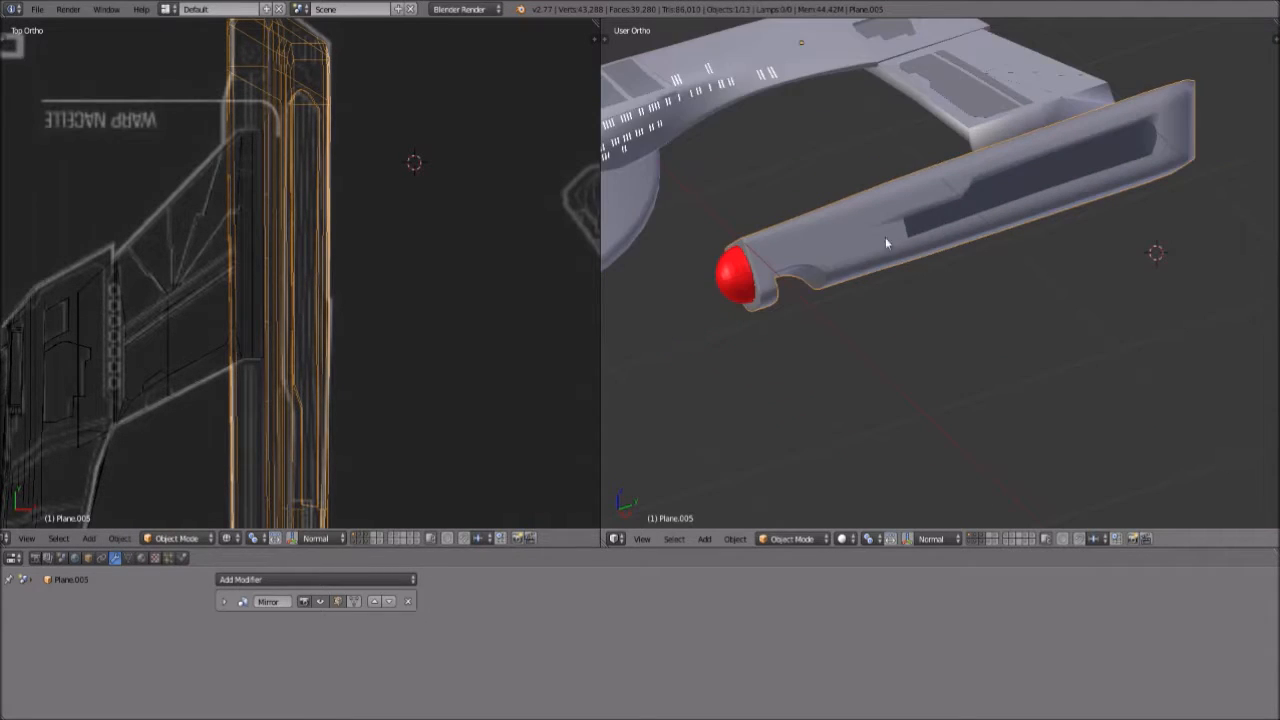
Examine the warp nacelle's shape and shading from the front, outer side and rear end, including the recess and pylon joint
middle_click_drag(905, 313, 880, 330)
left_click(642, 538)
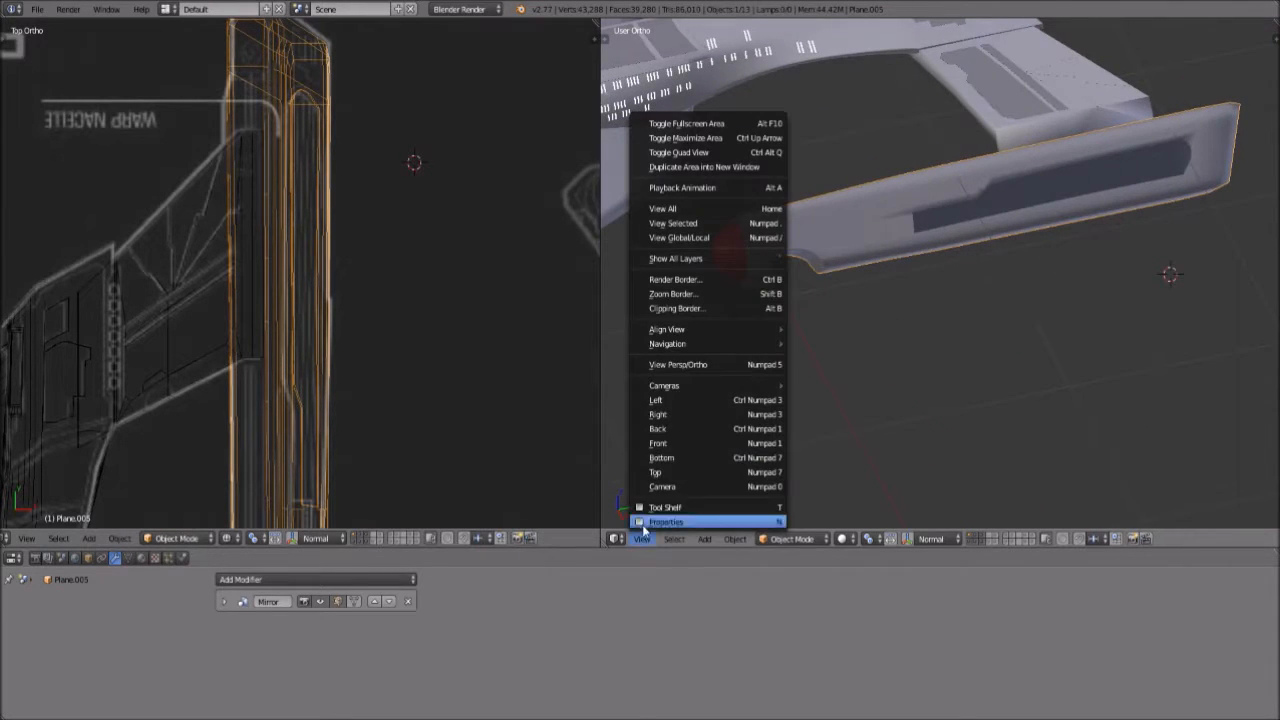
left_click(660, 443)
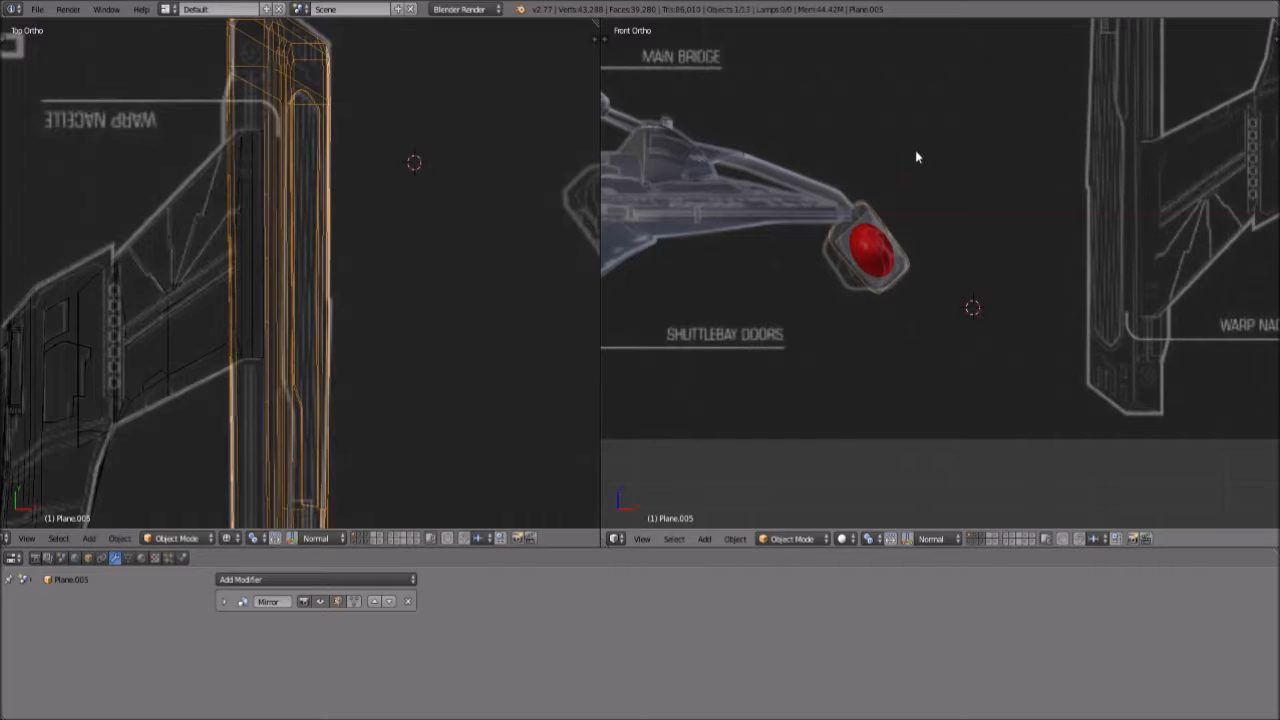
middle_click_drag(938, 294, 882, 283)
middle_click_drag(1065, 250, 1016, 273)
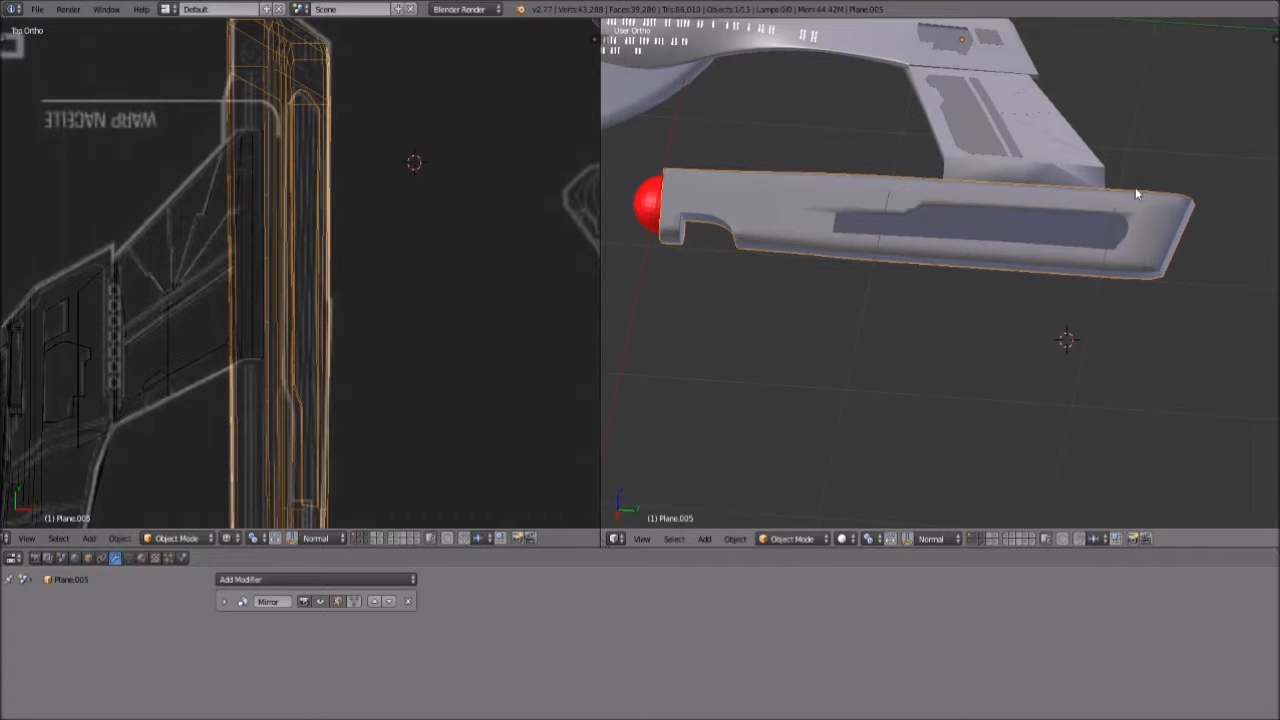
middle_click_drag(1186, 337, 1071, 286)
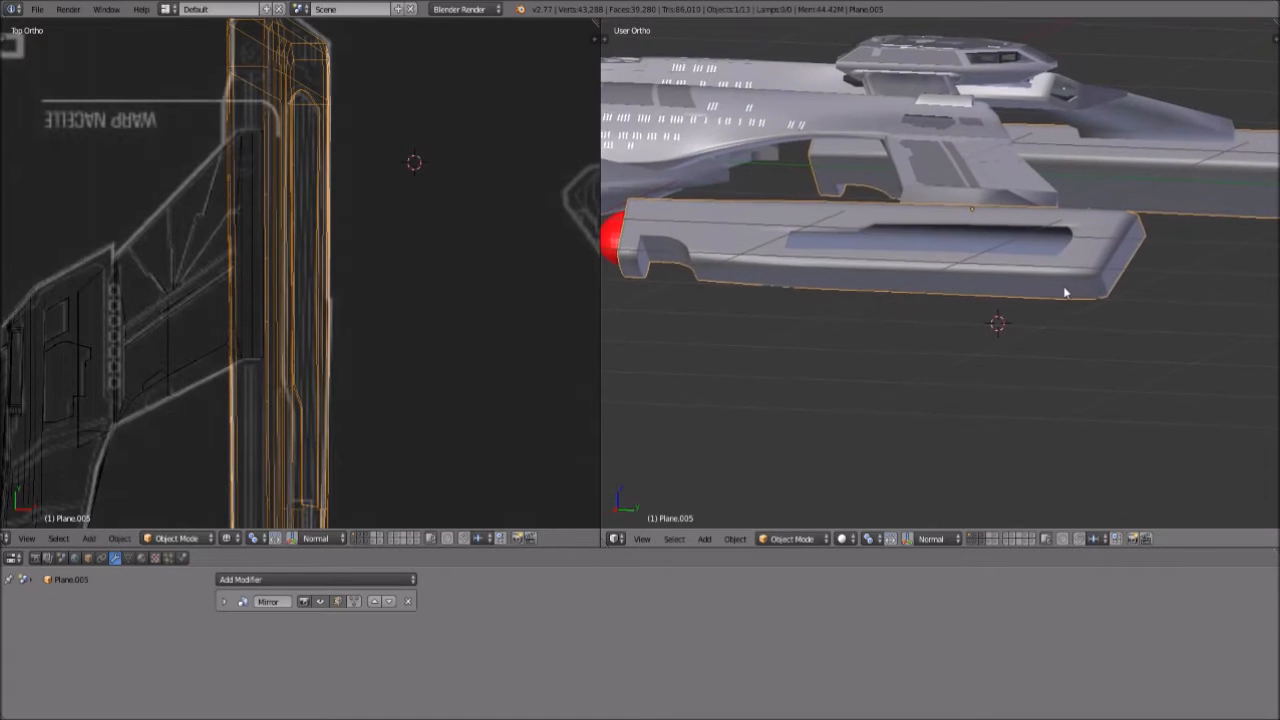
scroll(1120, 305, "up", 4)
middle_click_drag(1226, 257, 1078, 267)
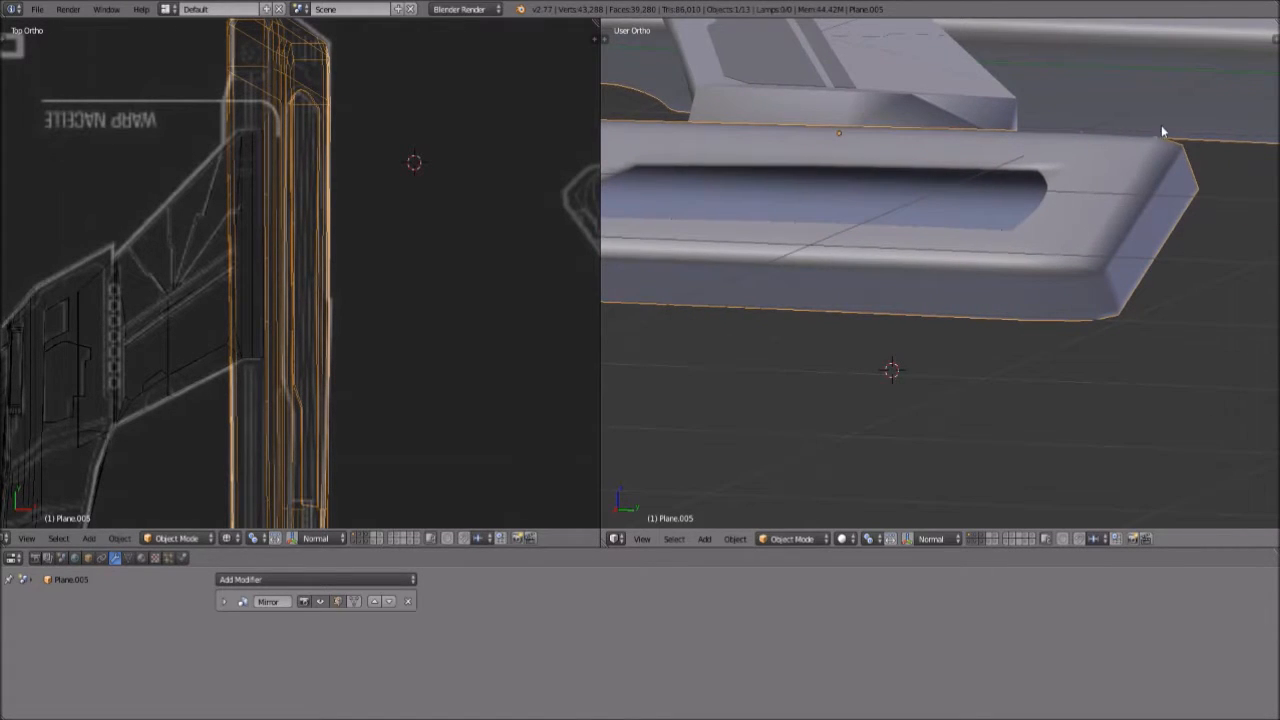
middle_click_drag(1177, 177, 1166, 194)
middle_click_drag(918, 333, 796, 318)
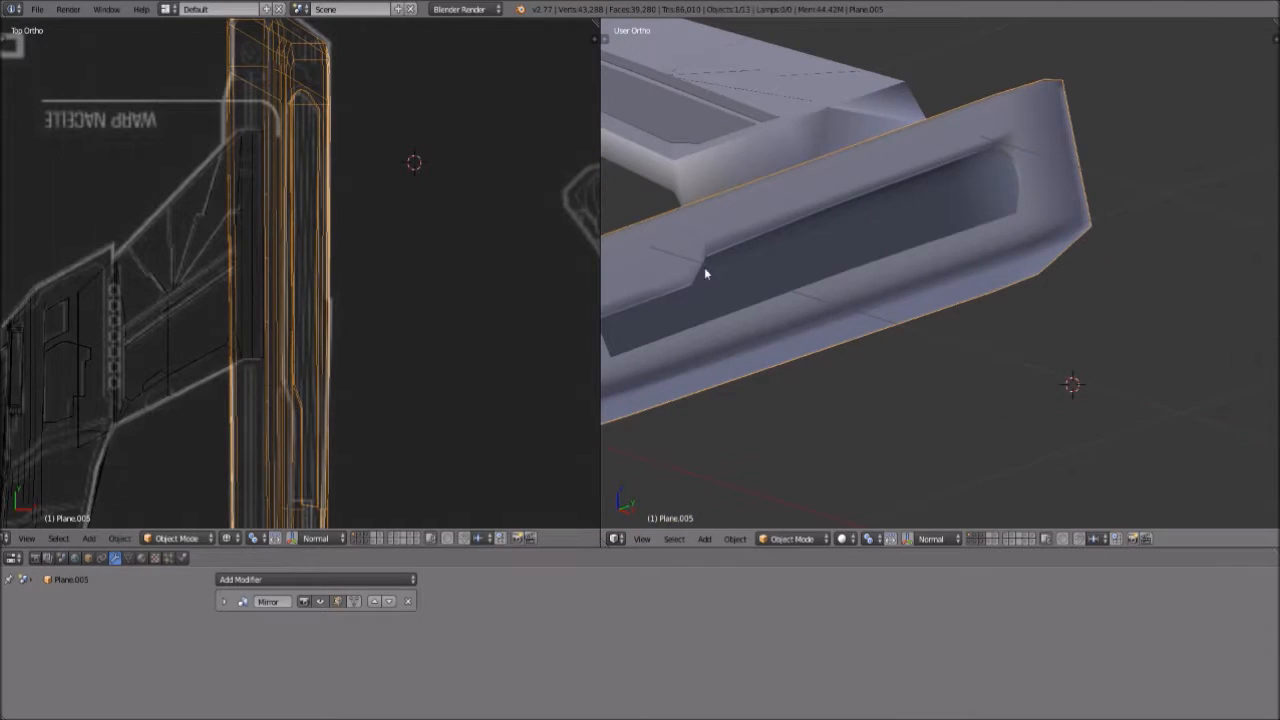
middle_click_drag(1045, 160, 1030, 172)
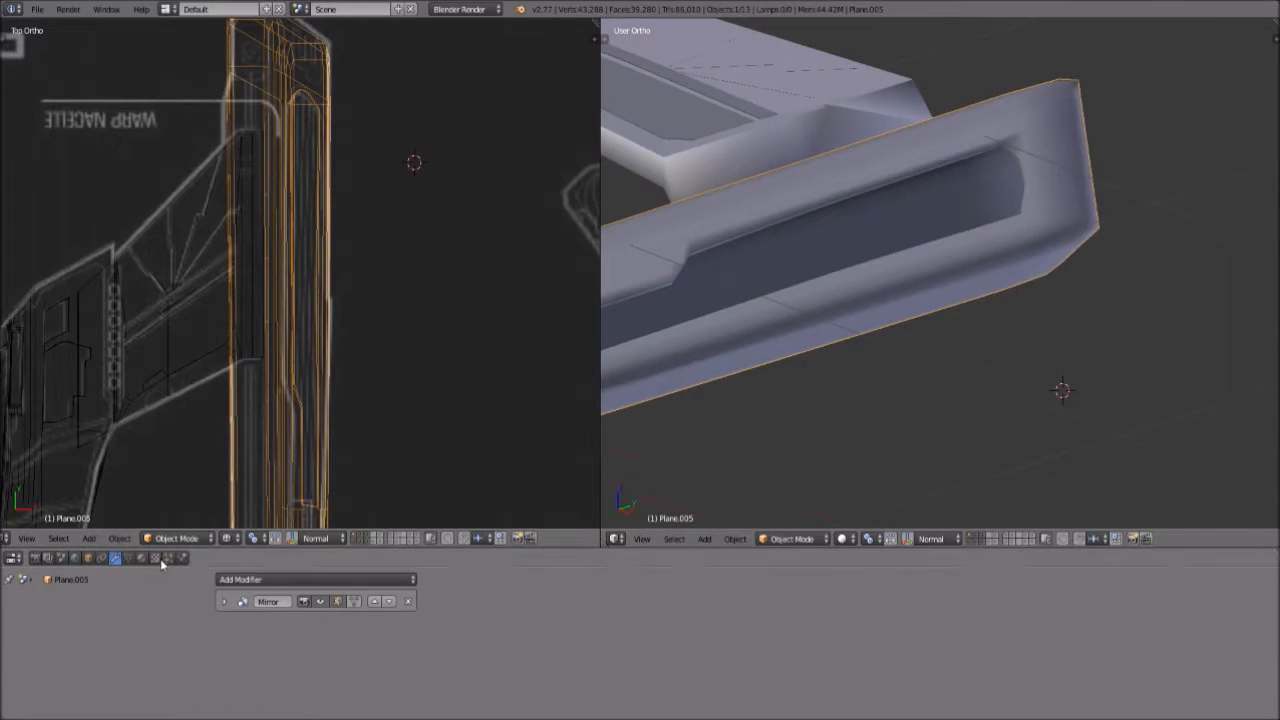
Set the nacelle mesh's Auto Smooth angle to 45° and examine the shading around its rear end
left_click(128, 557)
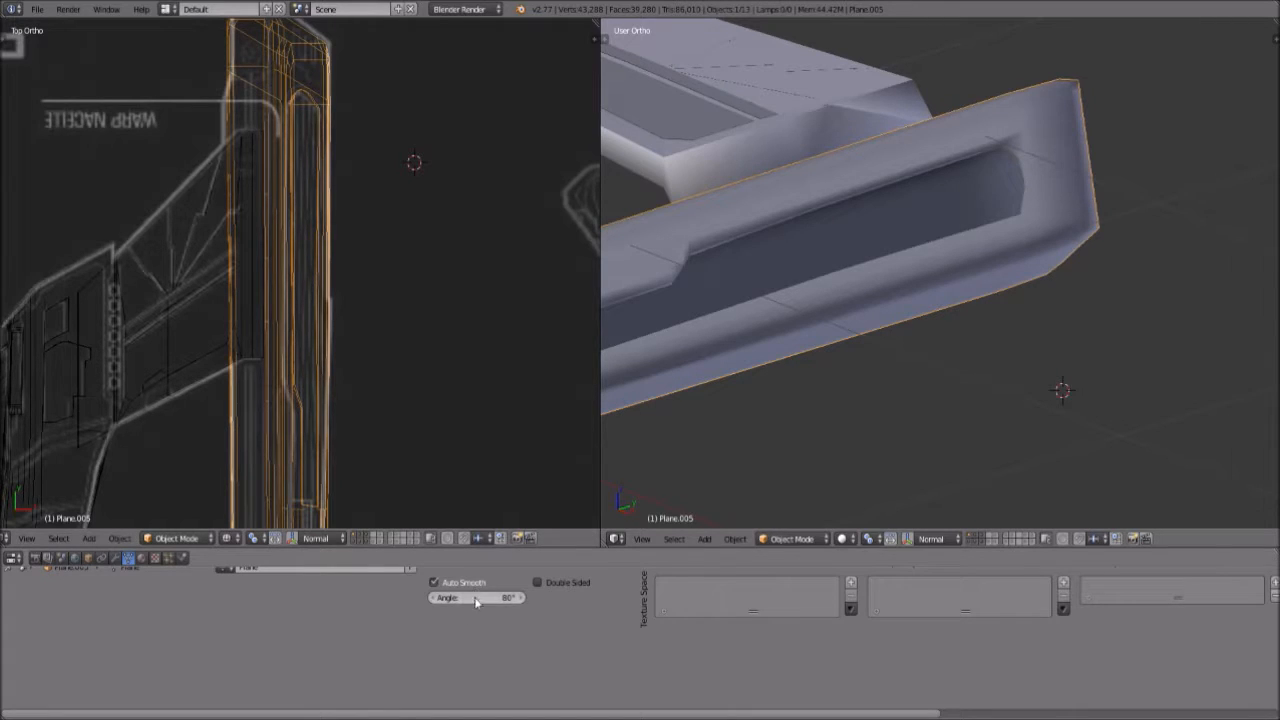
left_click(434, 583)
left_click(499, 599)
type("45")
key("Return")
middle_click_drag(696, 142, 903, 231)
middle_click_drag(909, 278, 911, 191)
scroll(995, 229, "up", 3)
middle_click_drag(1005, 188, 977, 306)
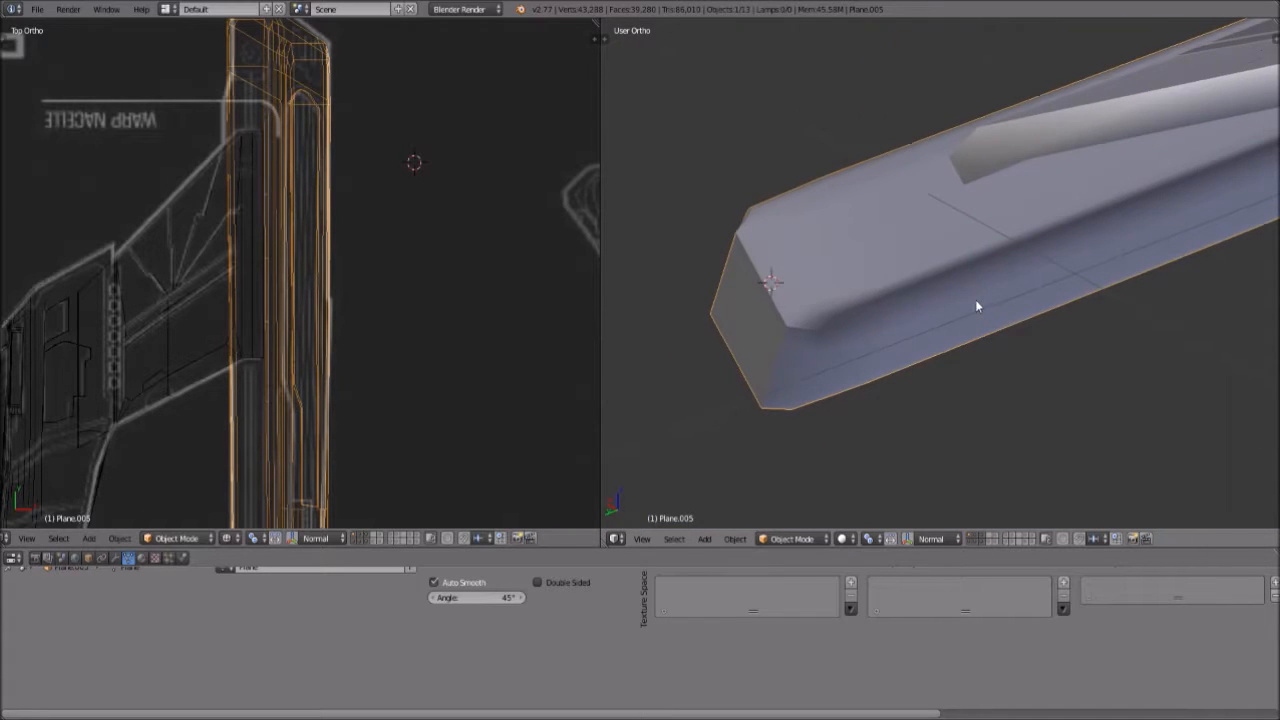
middle_click_drag(806, 274, 790, 316)
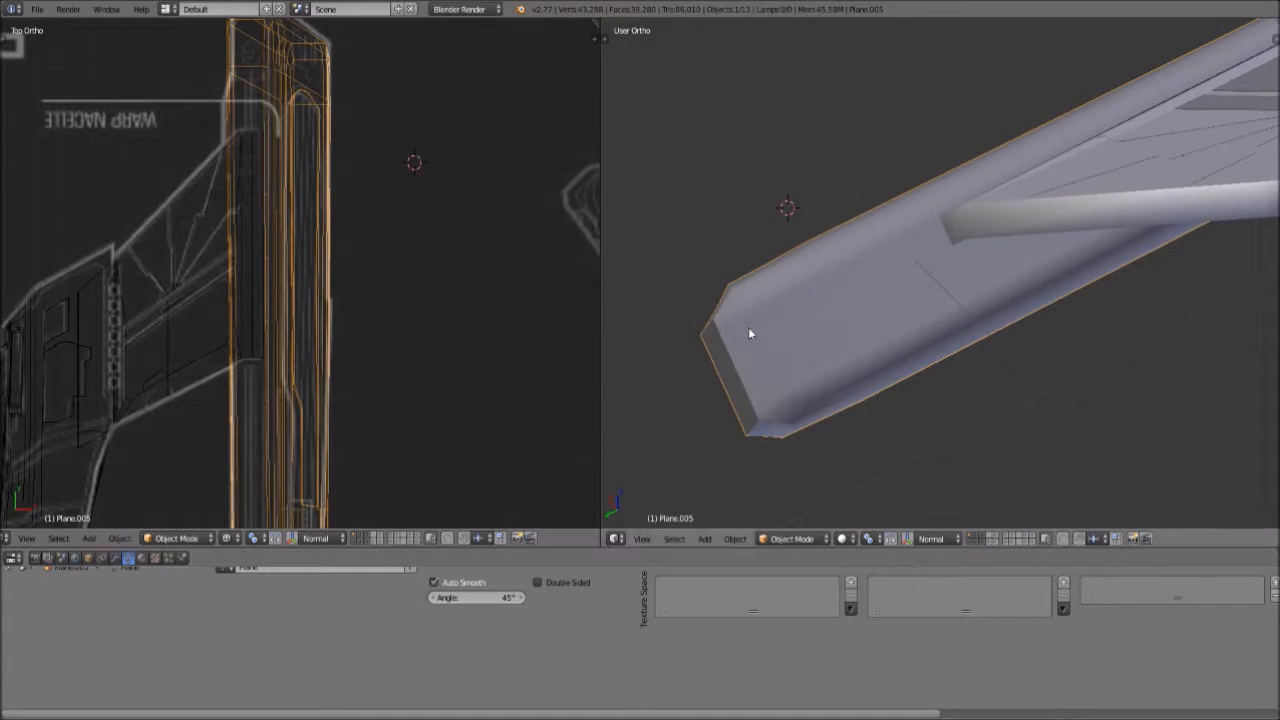
middle_click_drag(737, 347, 728, 358)
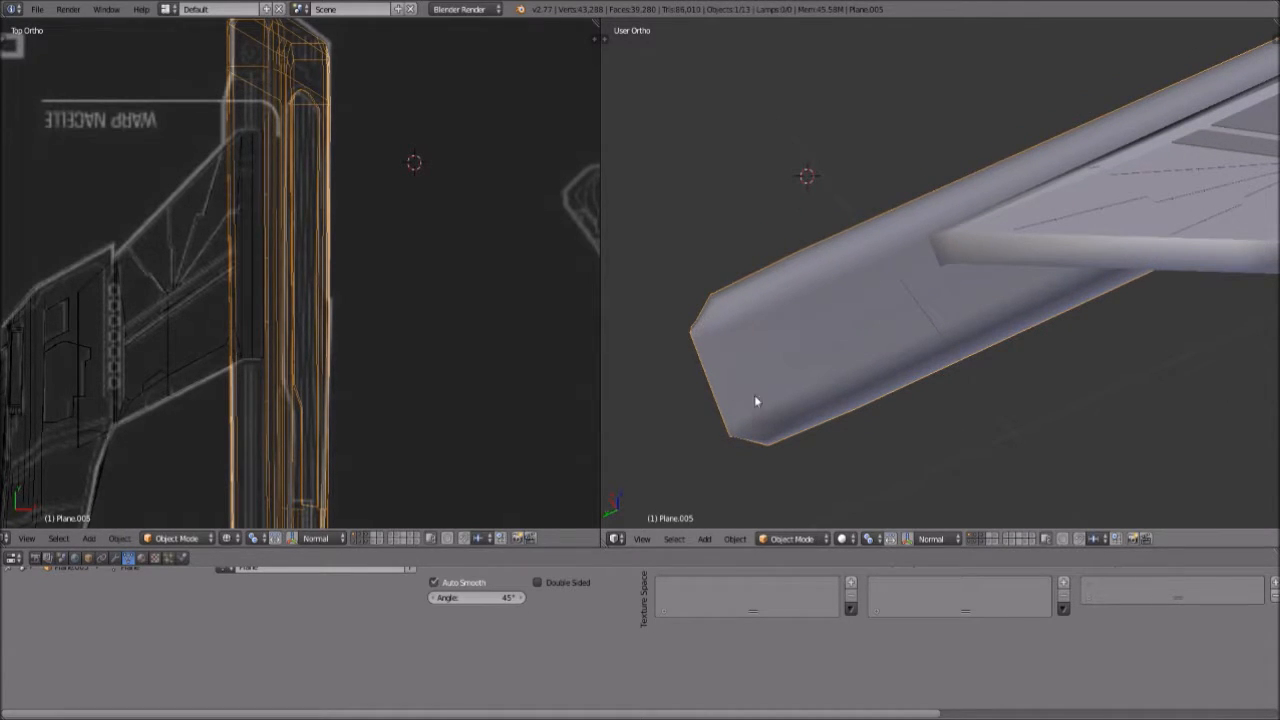
Set the nacelle mesh's Auto Smooth angle to 90° and check the shading around the side recess
left_click(513, 598)
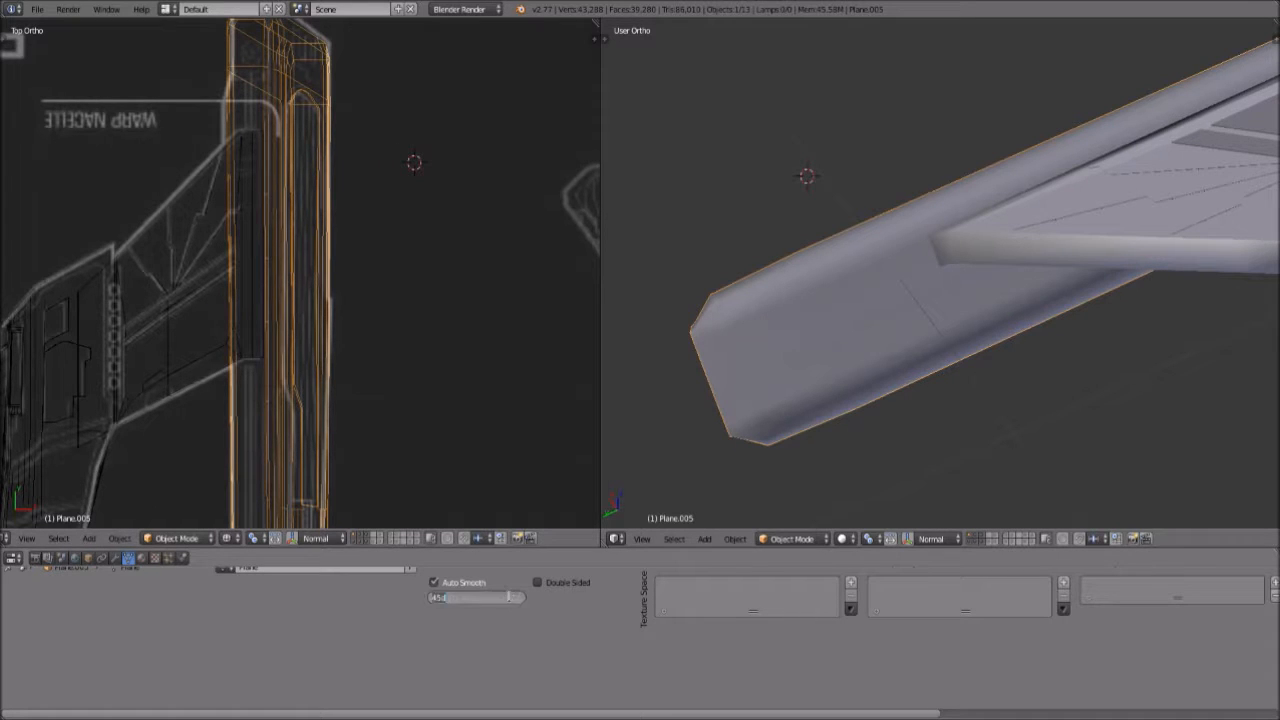
key("BackSpace")
key("Return")
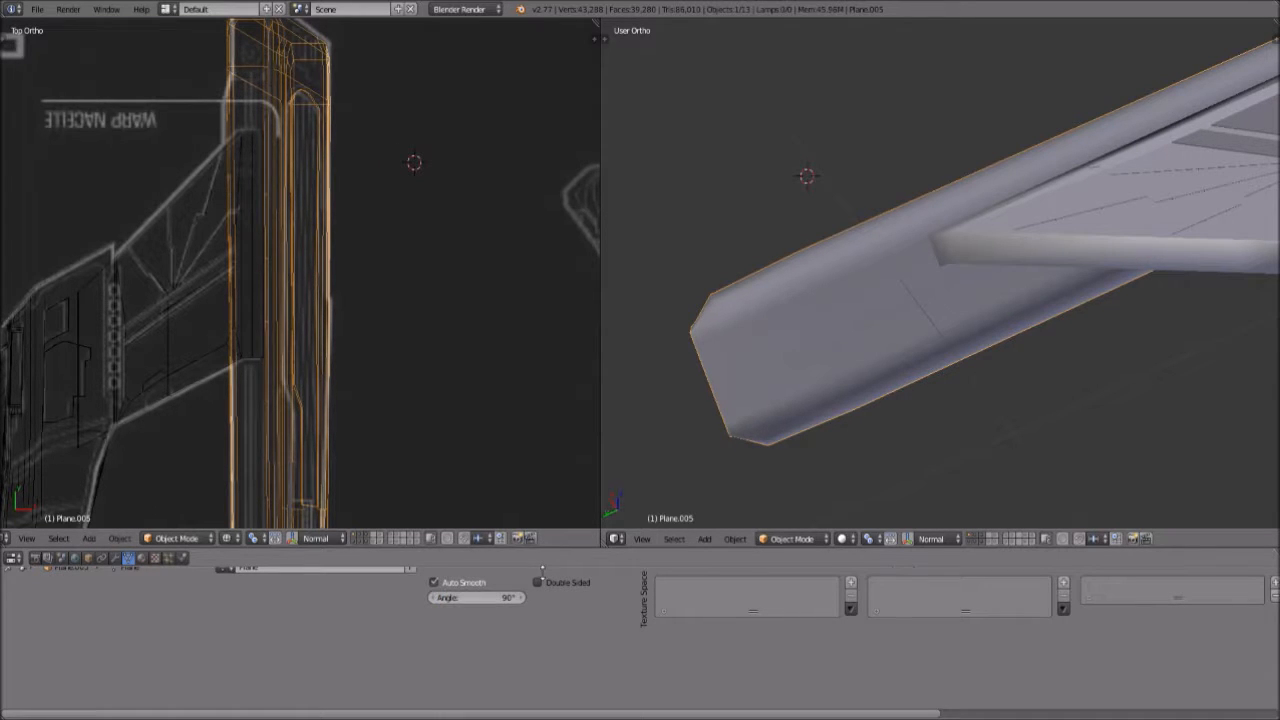
middle_click_drag(700, 408, 985, 328)
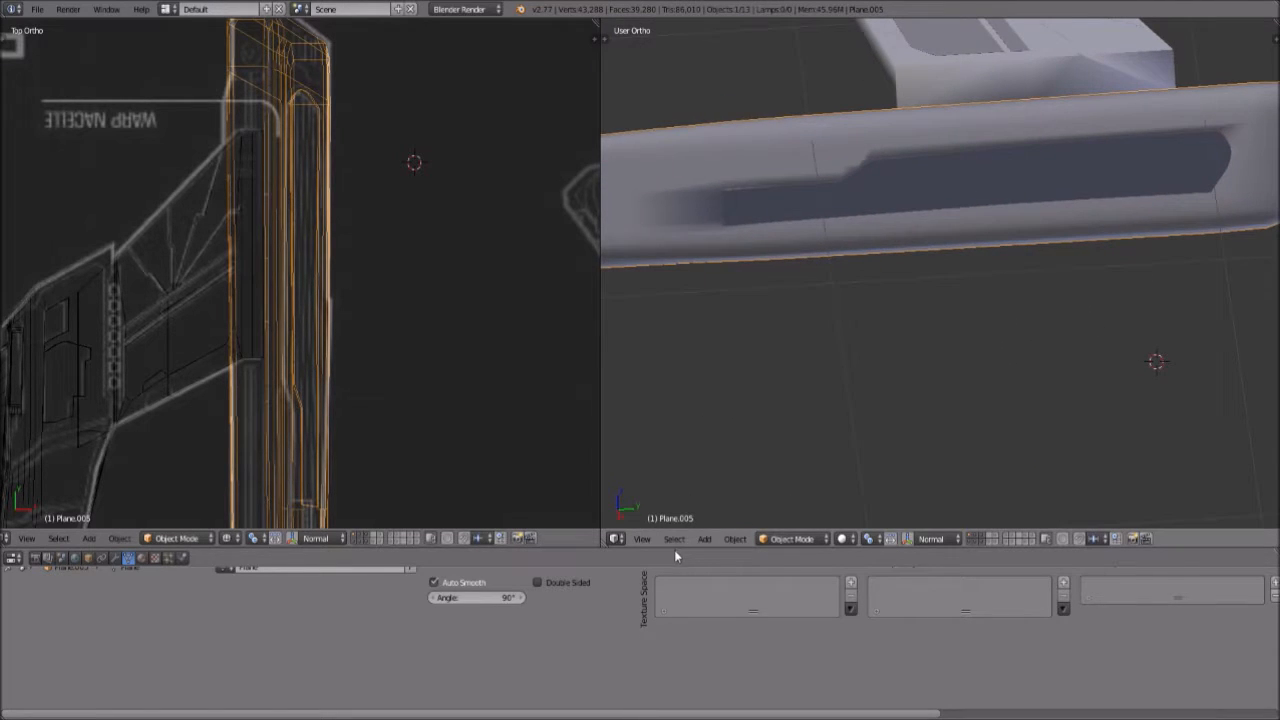
Enter Edit Mode on the nacelle in the right orthographic view and clear the vertex selection
left_click(642, 539)
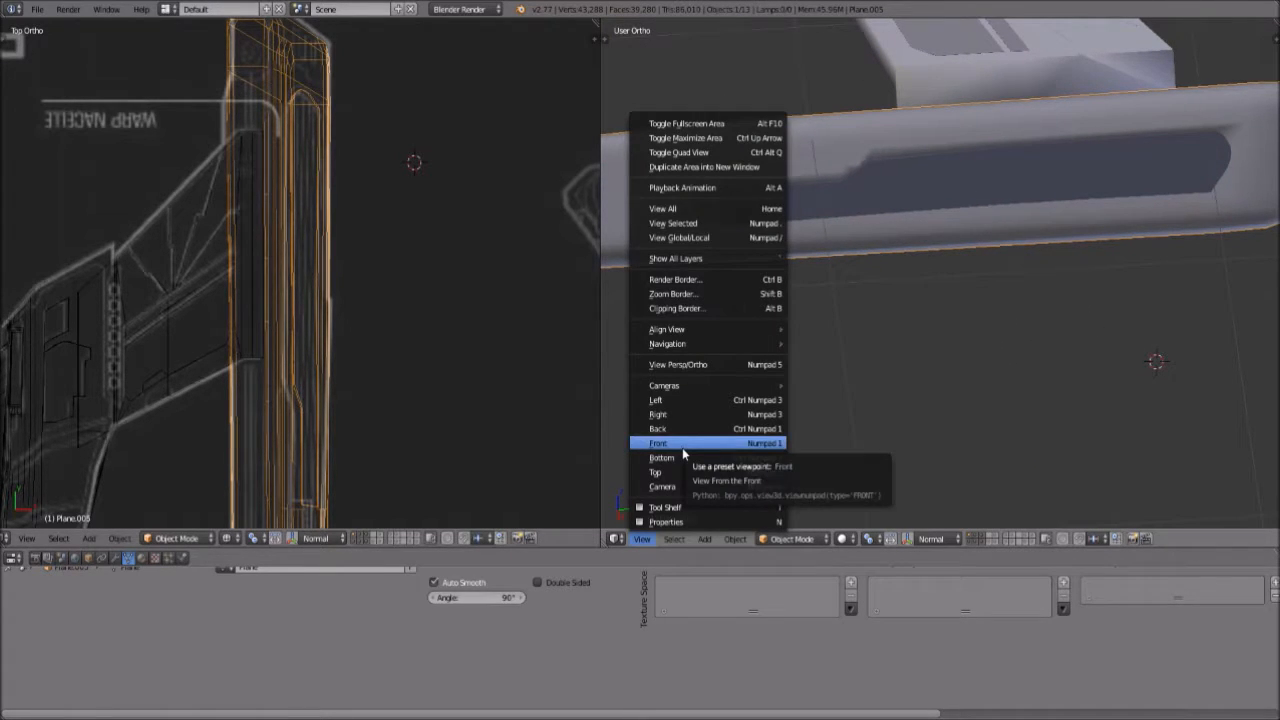
left_click(683, 414)
left_click(812, 539)
left_click(822, 505)
middle_click_drag(1024, 204, 877, 214, "shift")
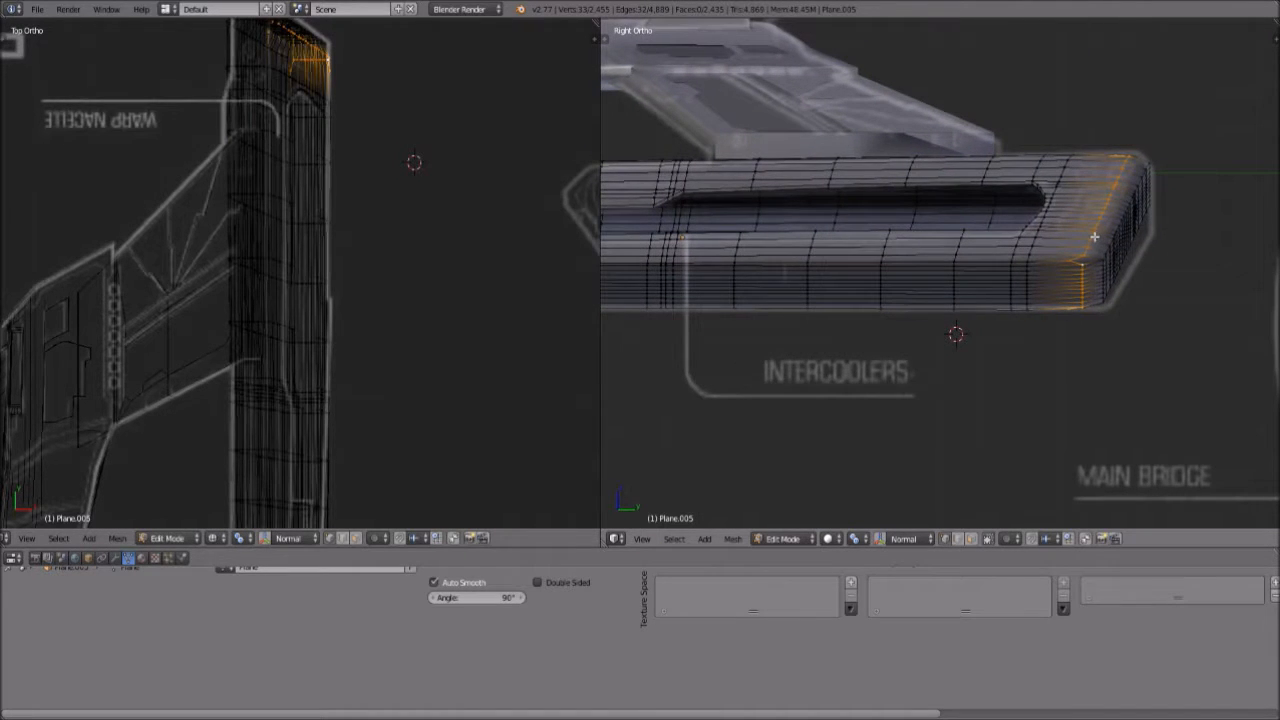
key("a")
Select the complete edge loop around the nacelle at the rear one of the two close loops ahead of the side recess
scroll(850, 322, "up", 3)
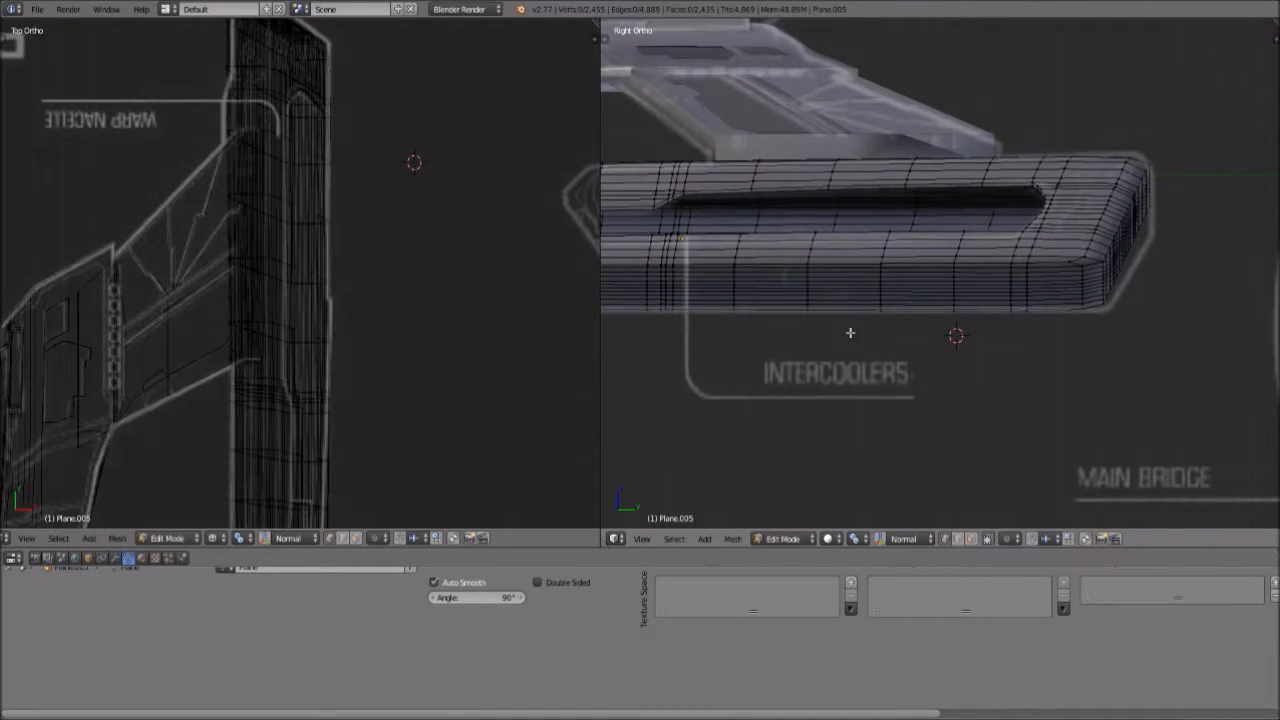
scroll(850, 328, "down", 1)
scroll(892, 148, "down", 2)
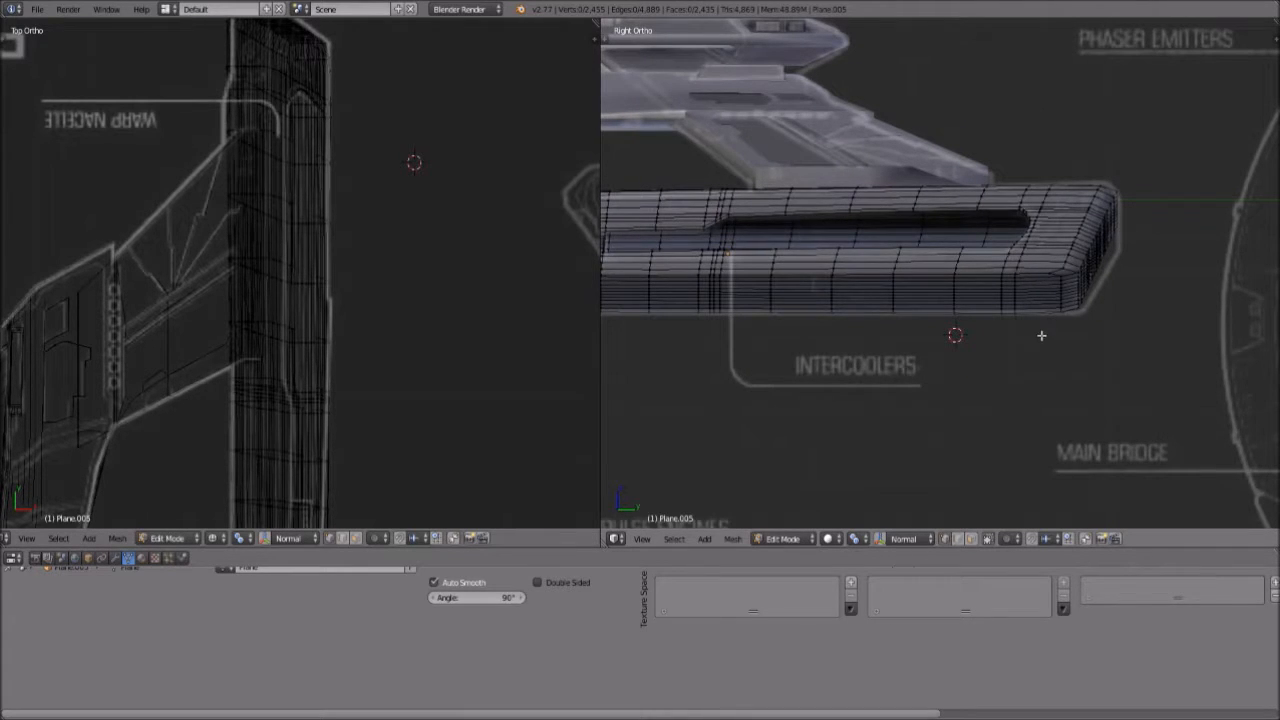
middle_click_drag(1043, 338, 1063, 348, "shift")
middle_click_drag(909, 342, 1053, 342, "shift")
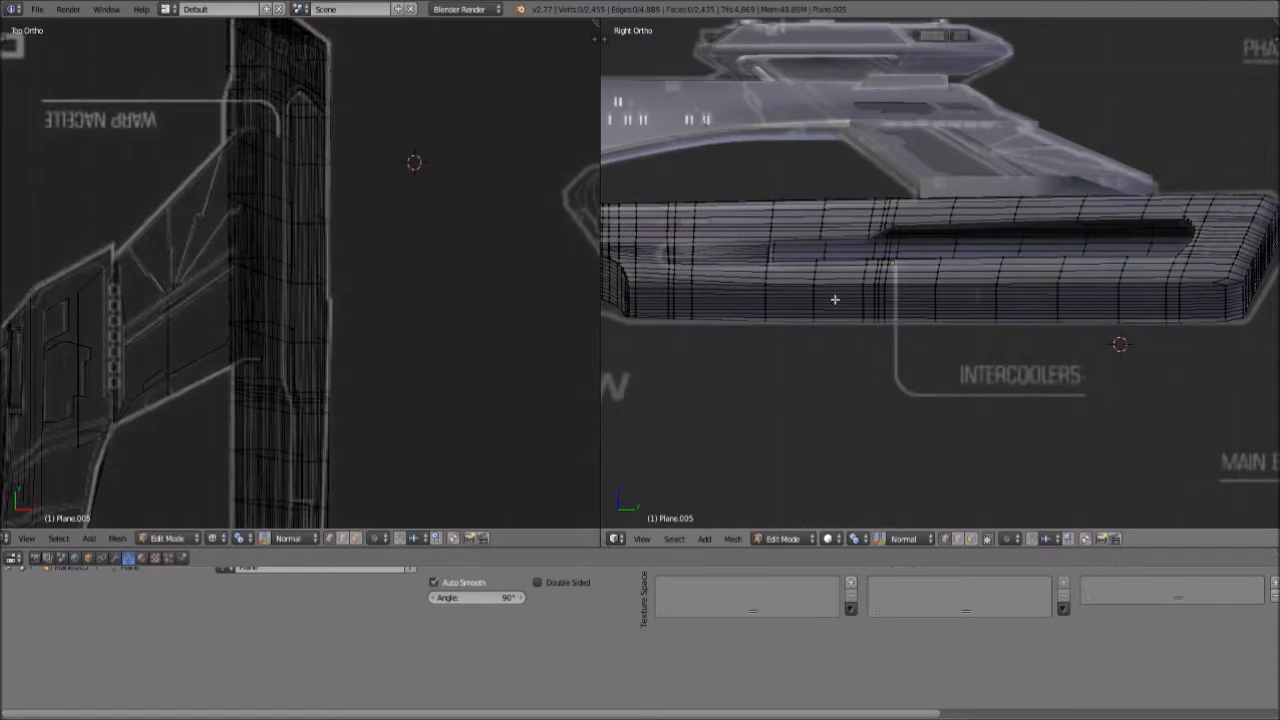
middle_click_drag(723, 277, 917, 277, "shift")
scroll(868, 310, "up", 4)
key("b")
left_click_drag(826, 117, 842, 456)
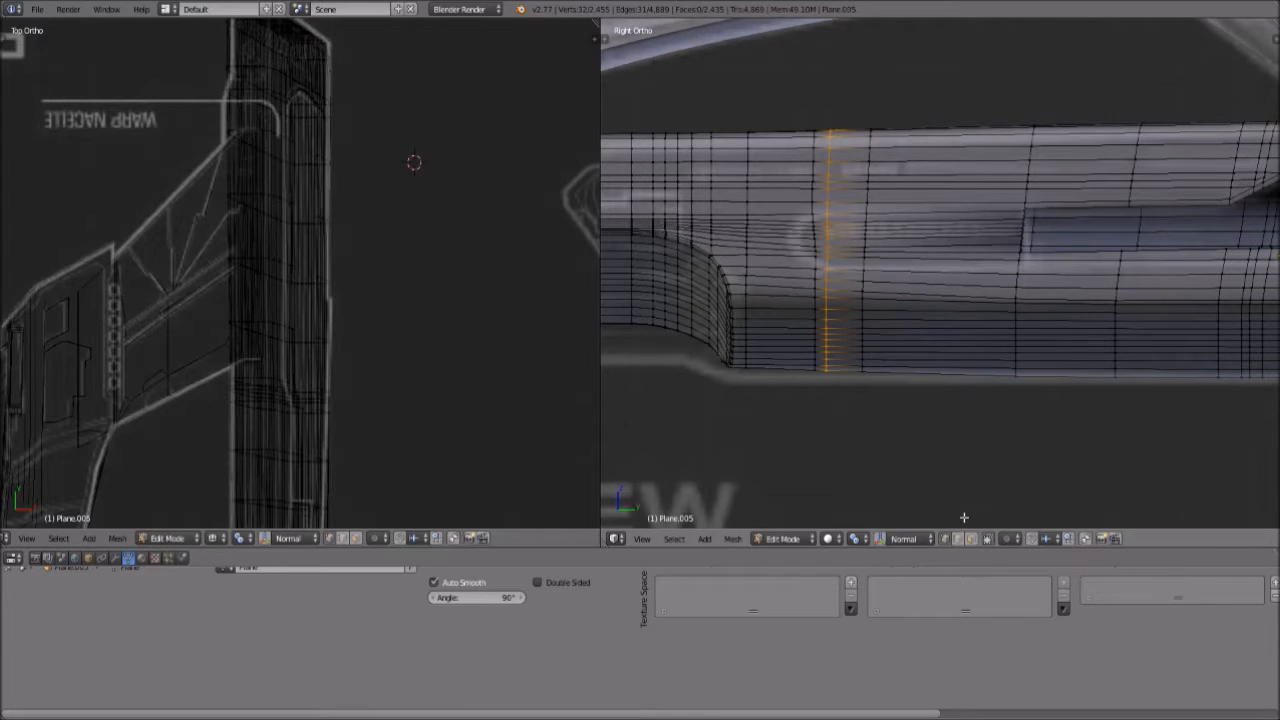
key("ctrl+e")
left_click(962, 516)
scroll(874, 370, "up", 2)
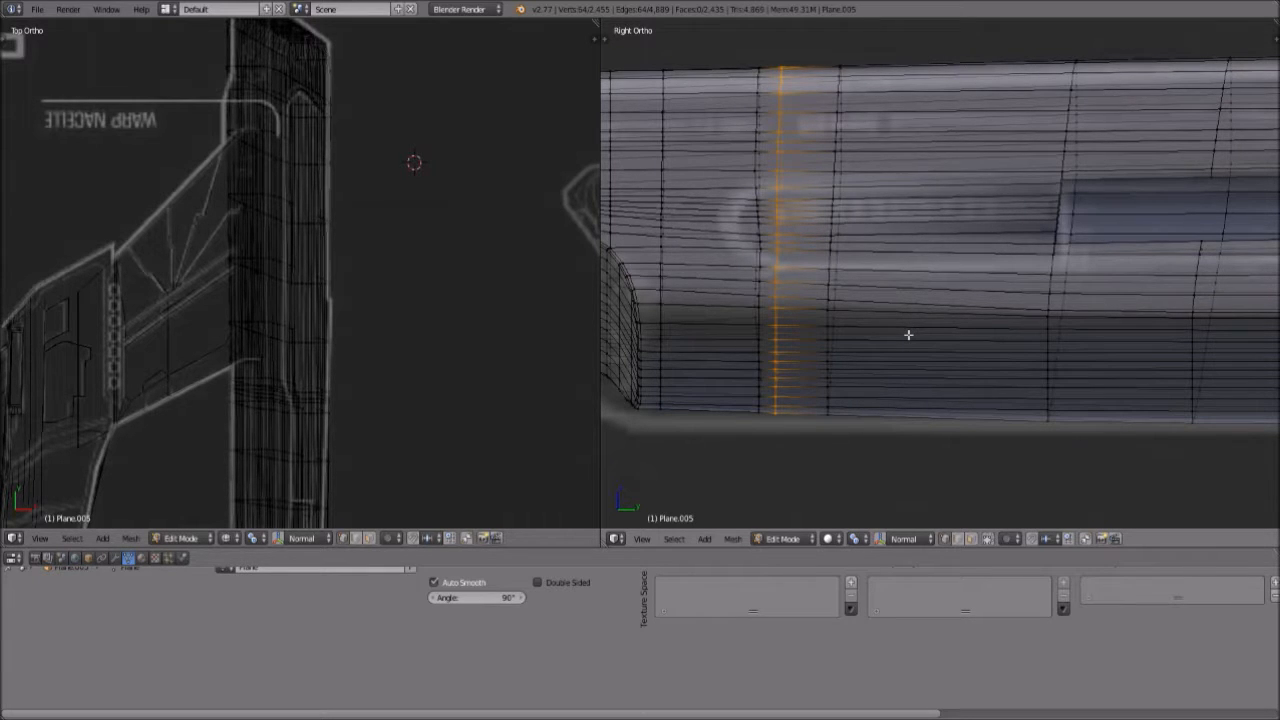
scroll(908, 335, "down", 3)
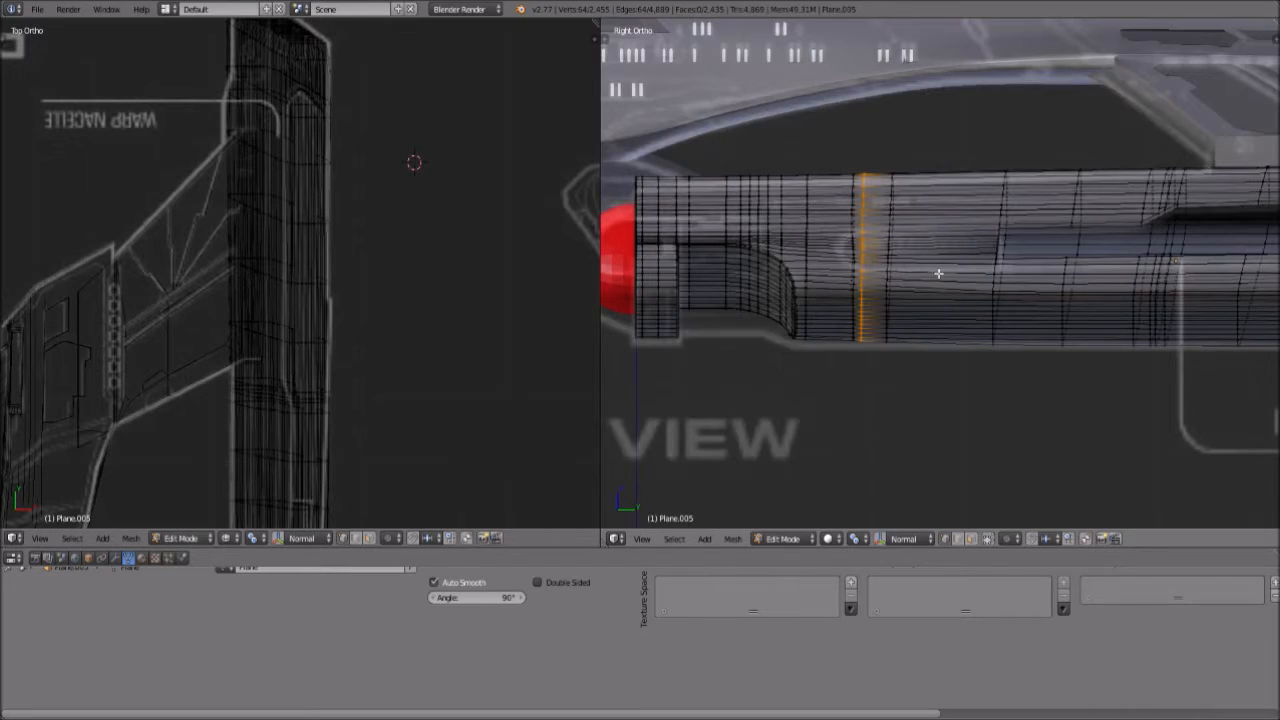
scroll(938, 273, "up", 3)
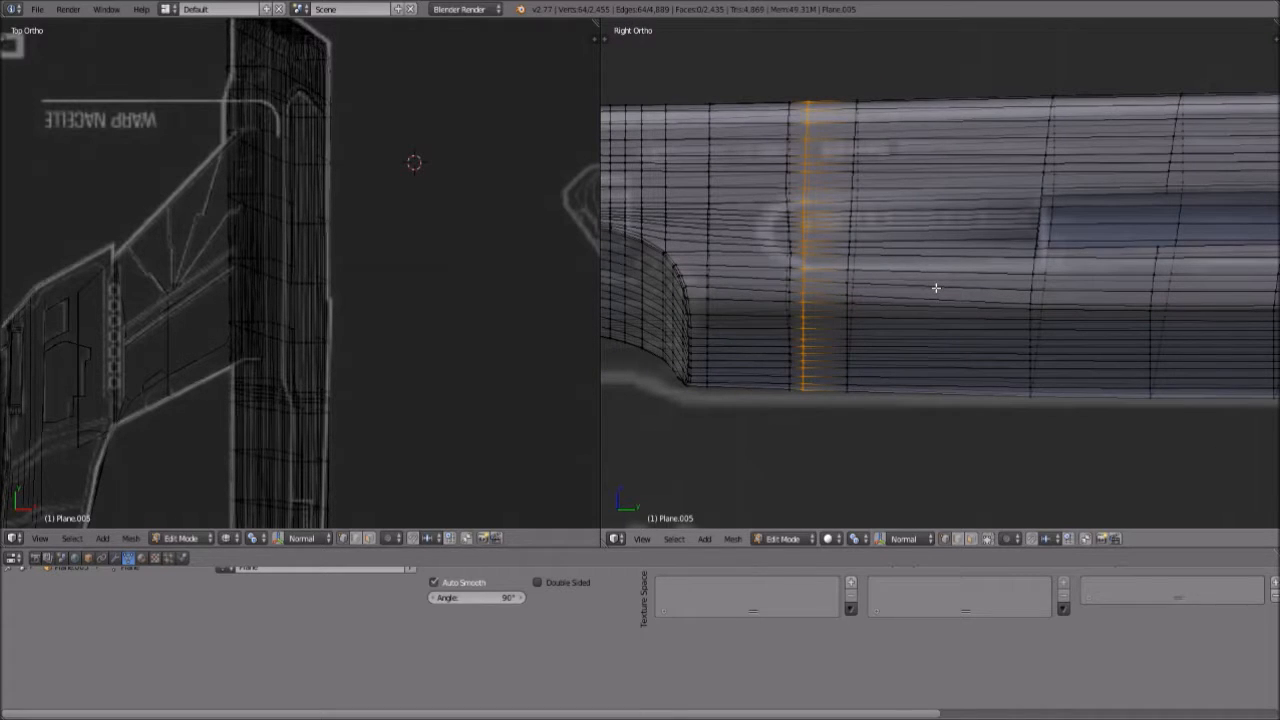
key("a")
Slide the front one of the two close edge loops ahead of the side recess back onto its neighbouring loop
key("b")
left_click_drag(757, 63, 792, 418)
middle_click_drag(991, 306, 883, 323, "shift")
key("g")
key("g")
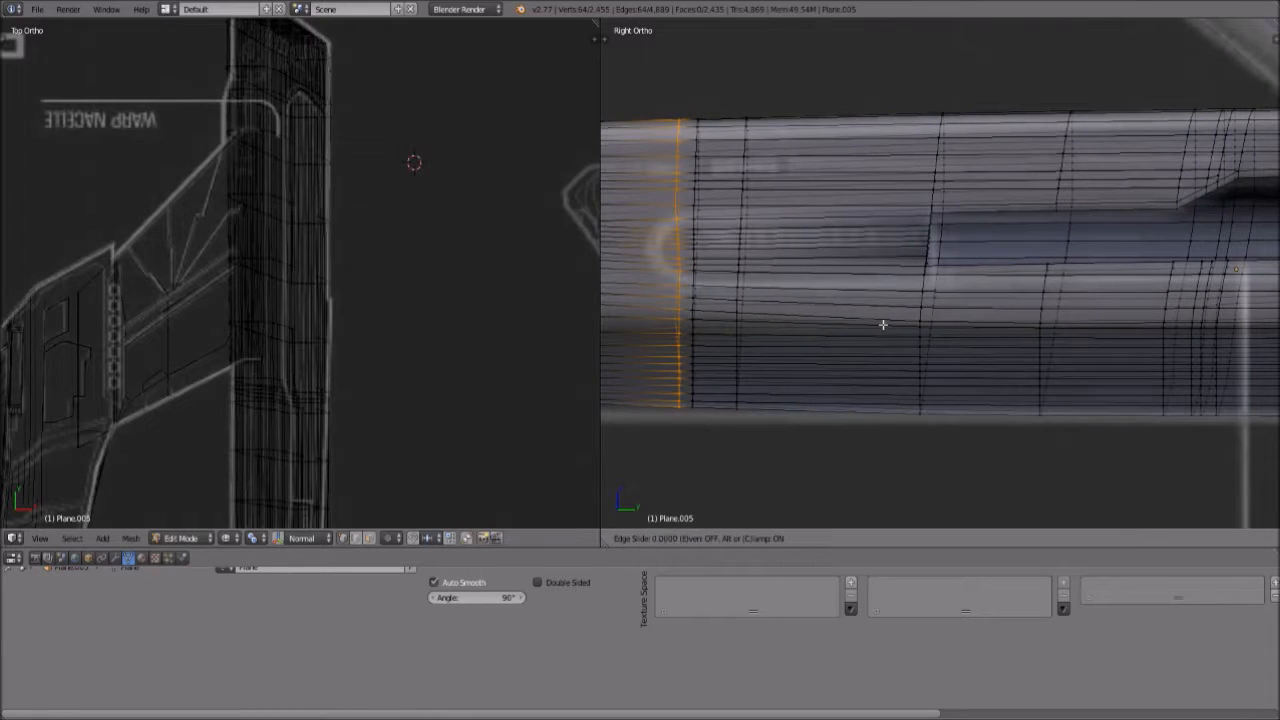
left_click(1008, 337)
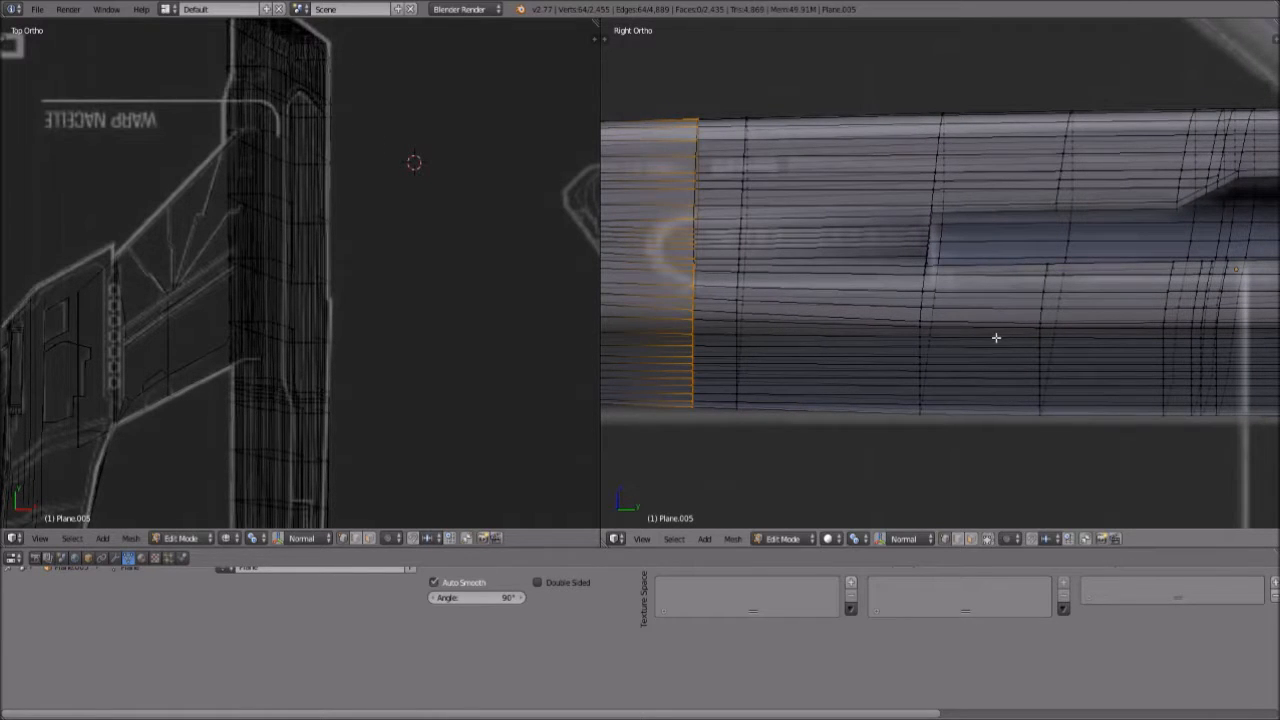
key("a")
Undo the edge slide of the loop ahead of the nacelle's side recess
middle_click_drag(698, 154, 716, 227)
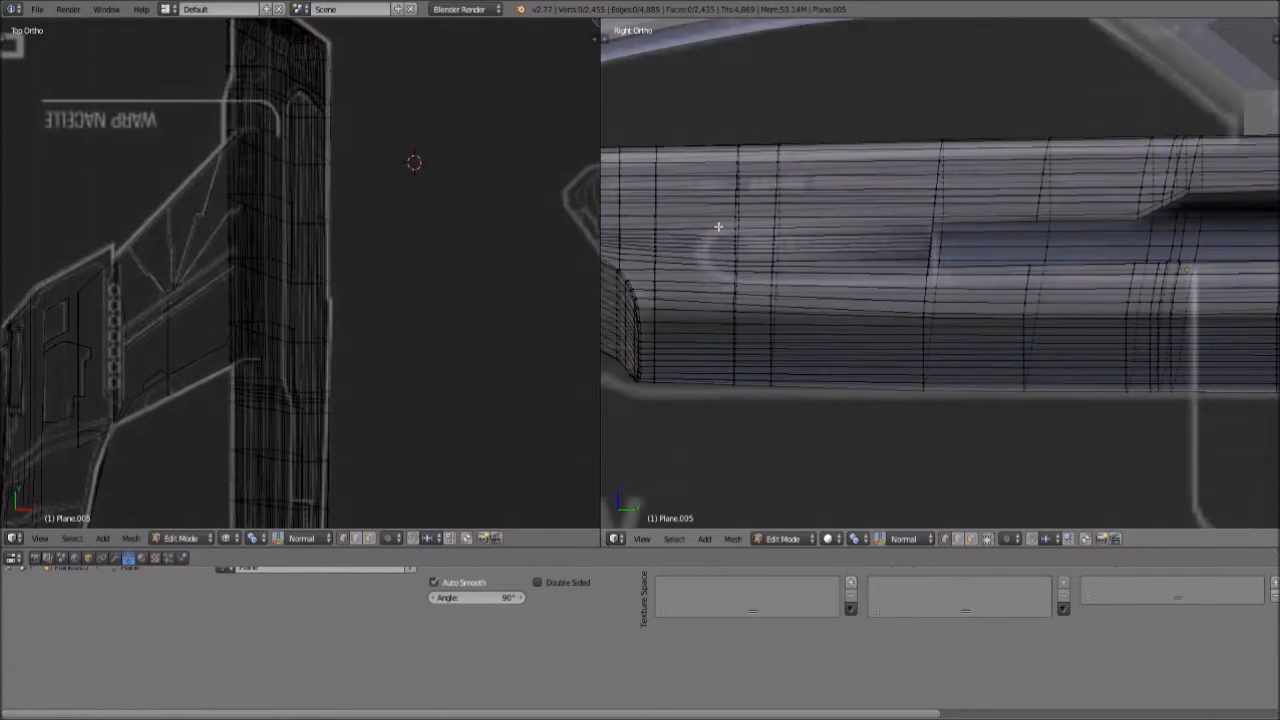
scroll(723, 221, "up", 2)
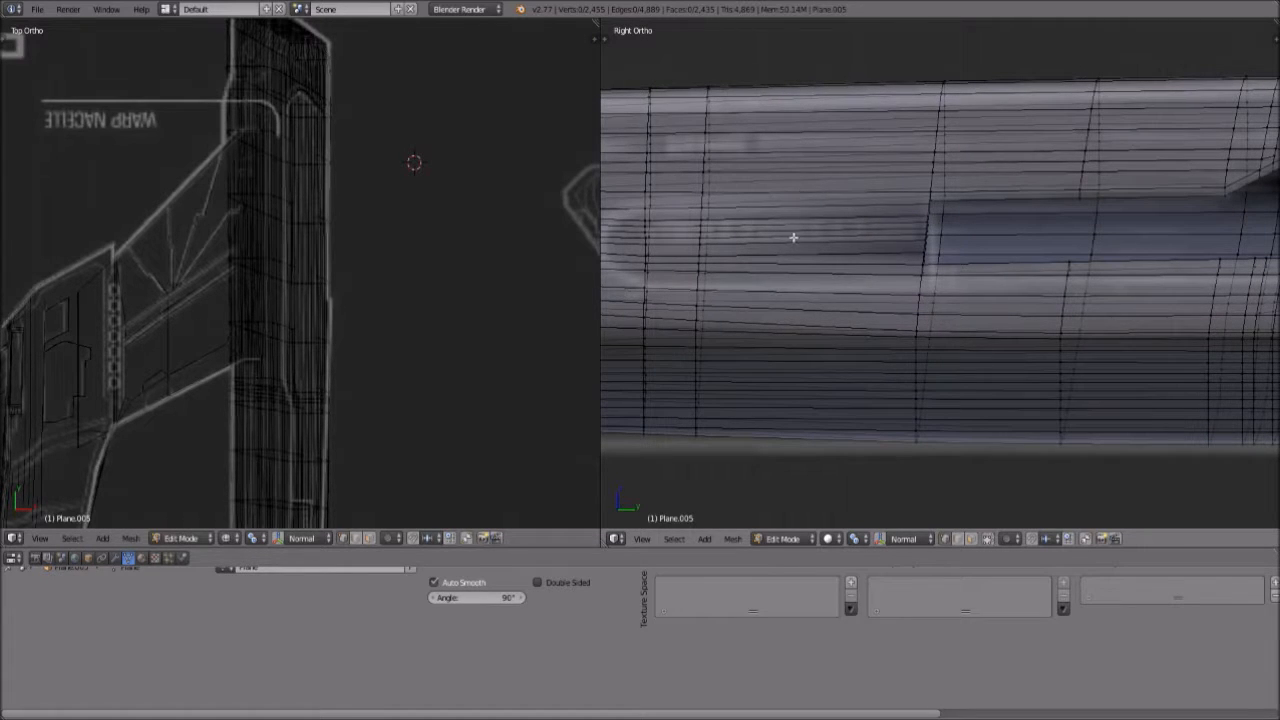
key("a")
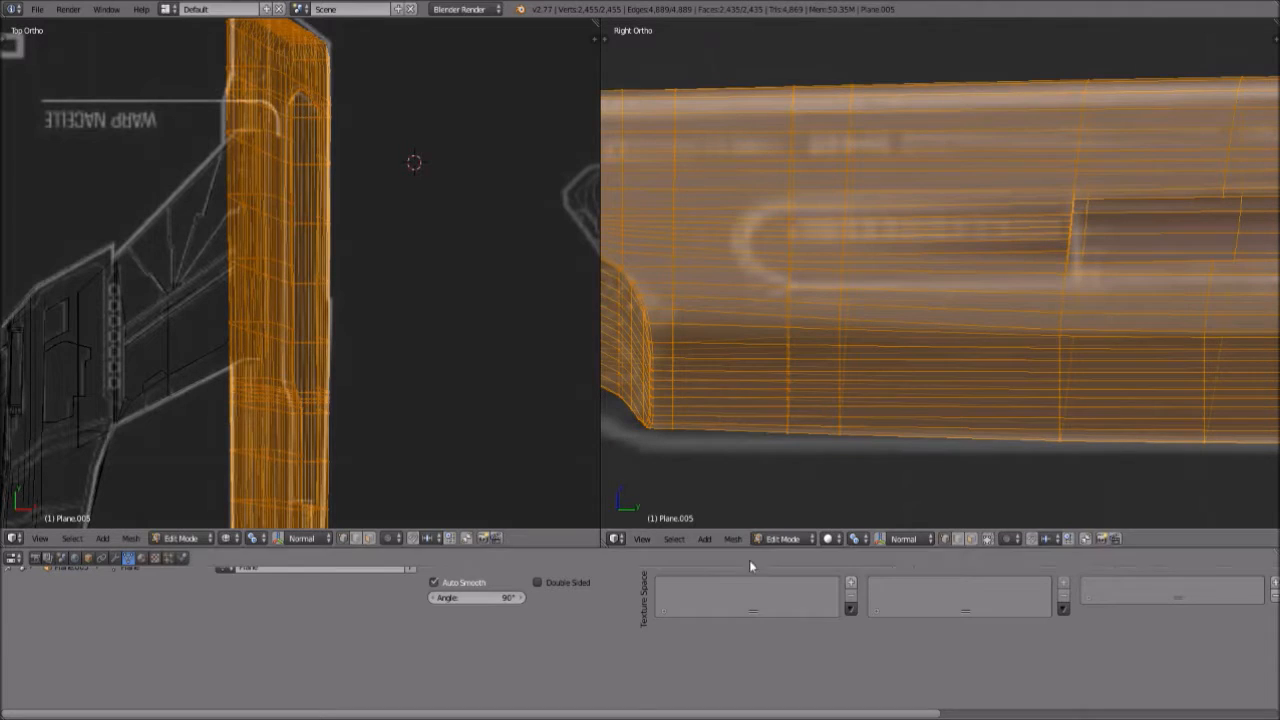
key("a")
key("a")
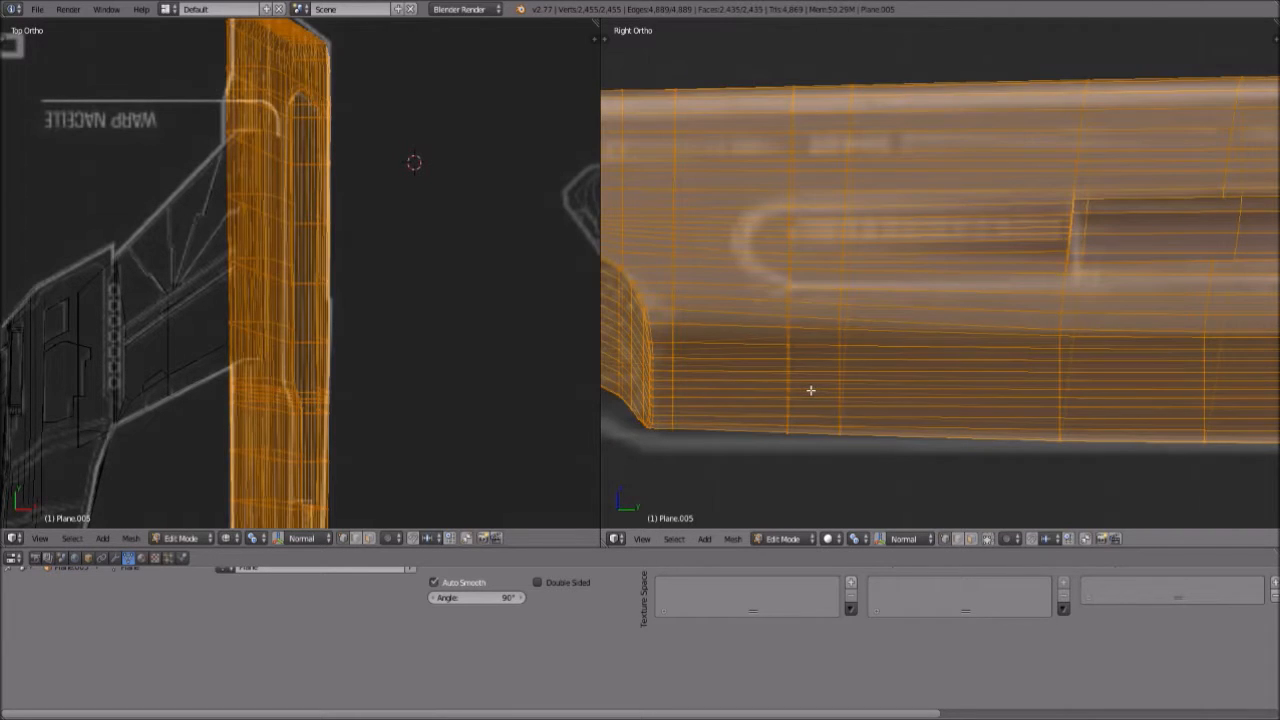
key("a")
key("ctrl+z")
key("ctrl+z")
key("ctrl+z")
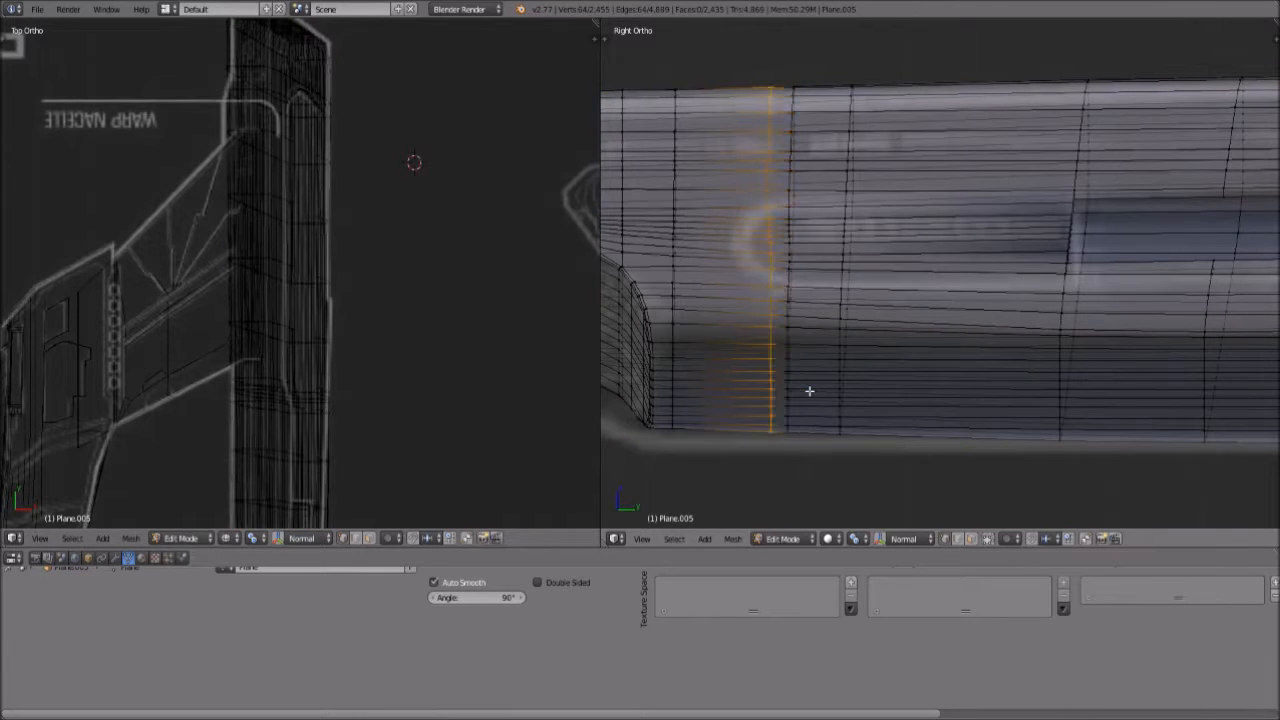
key("b")
left_click_drag(745, 54, 783, 449)
key("a")
key("b")
left_click_drag(760, 68, 779, 516)
Select one edge of the front close loop ahead of the side recess, extend it to the full edge loop and slide it onto the loop behind it
scroll(749, 233, "up", 2)
right_click(695, 147)
right_click(687, 177, "shift")
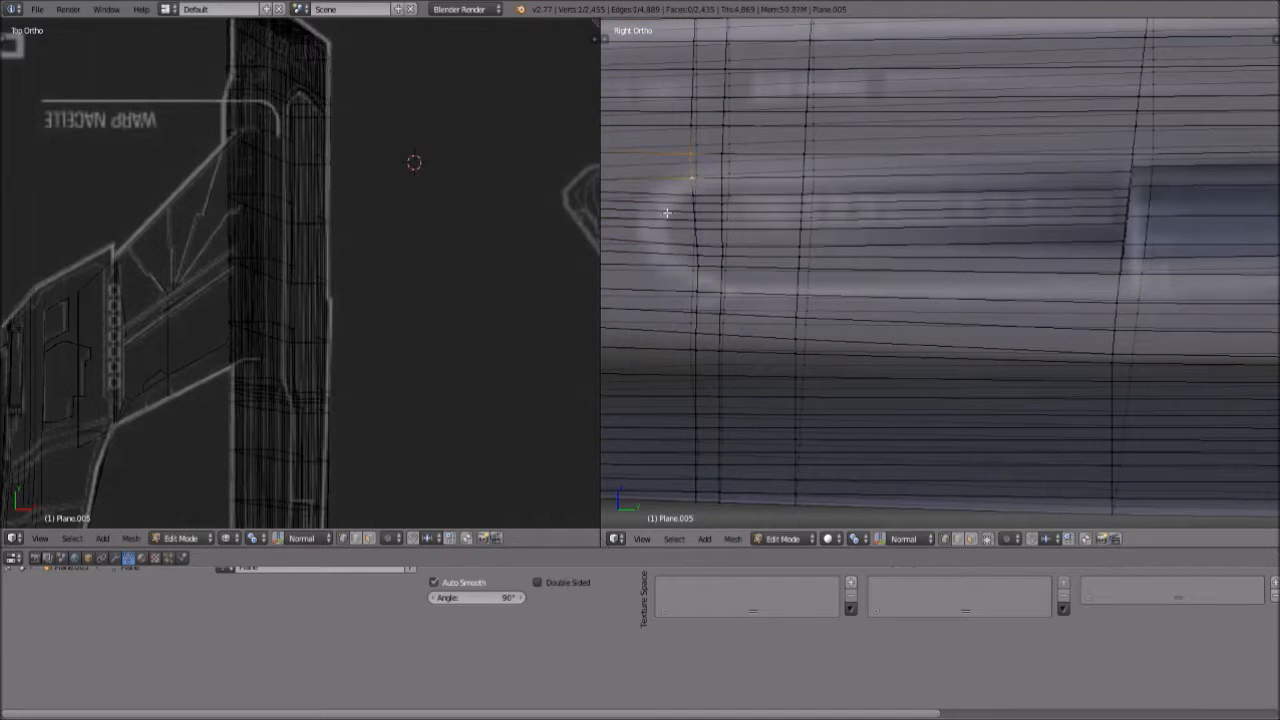
key("ctrl+e")
key("ctrl+e")
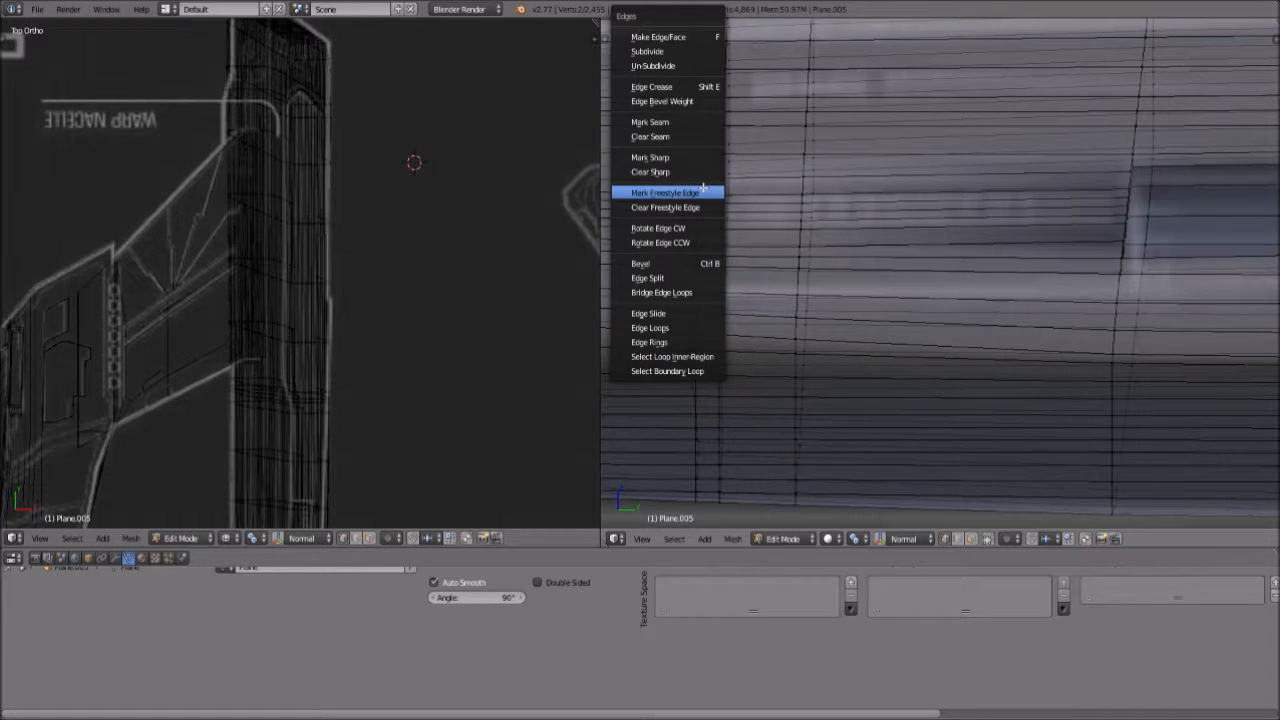
left_click(687, 325)
scroll(713, 189, "down", 2)
key("g")
key("g")
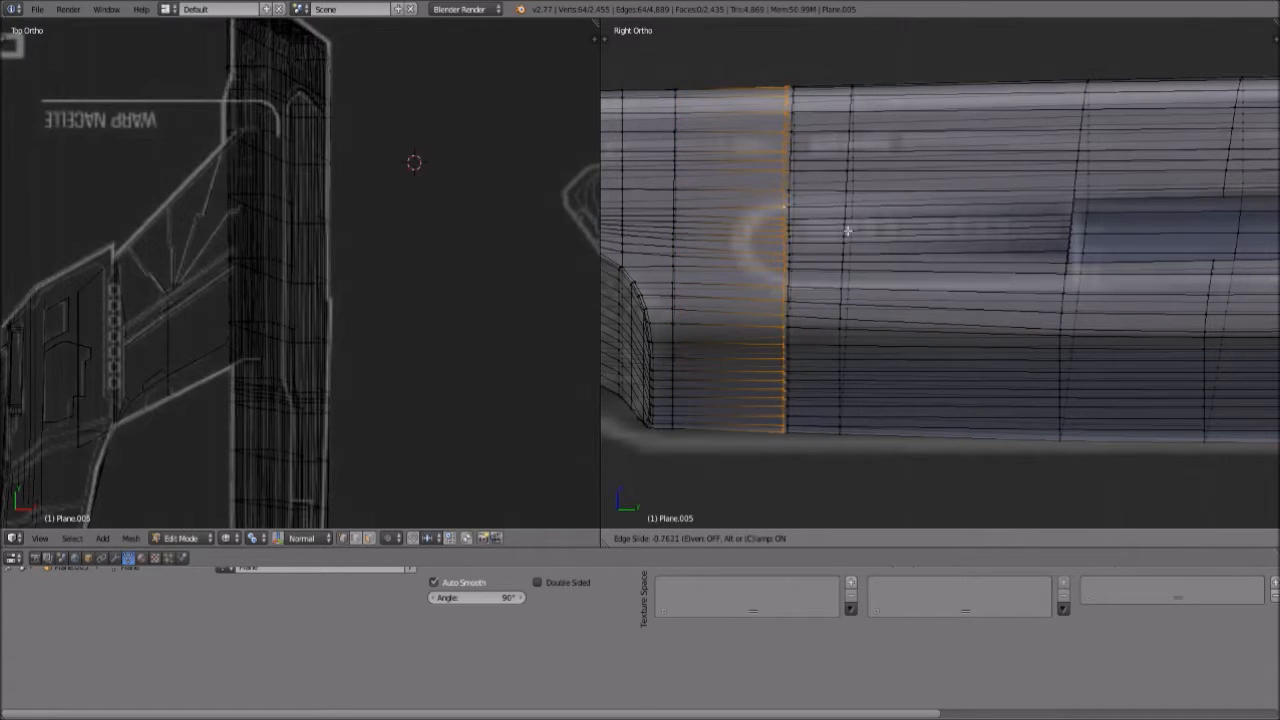
left_click(969, 253)
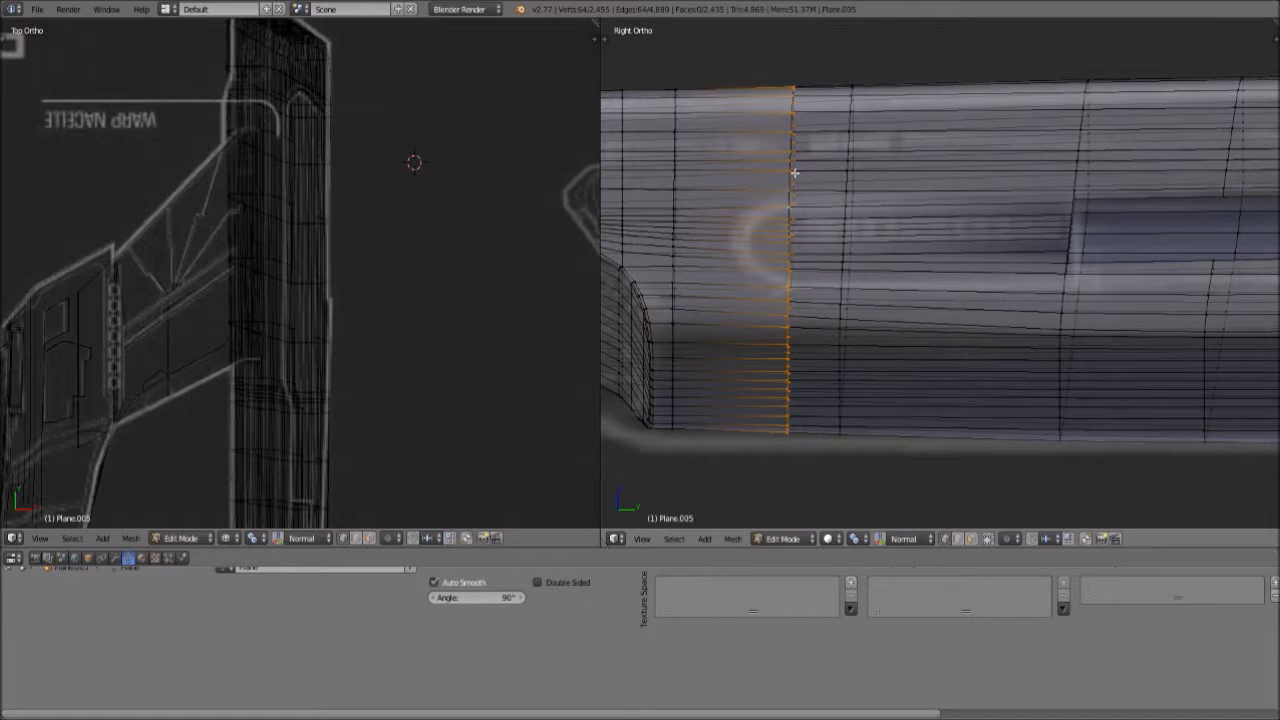
Select the whole nacelle mesh, merge its overlapping vertices with Remove Doubles and clear the selection
key("a")
key("a")
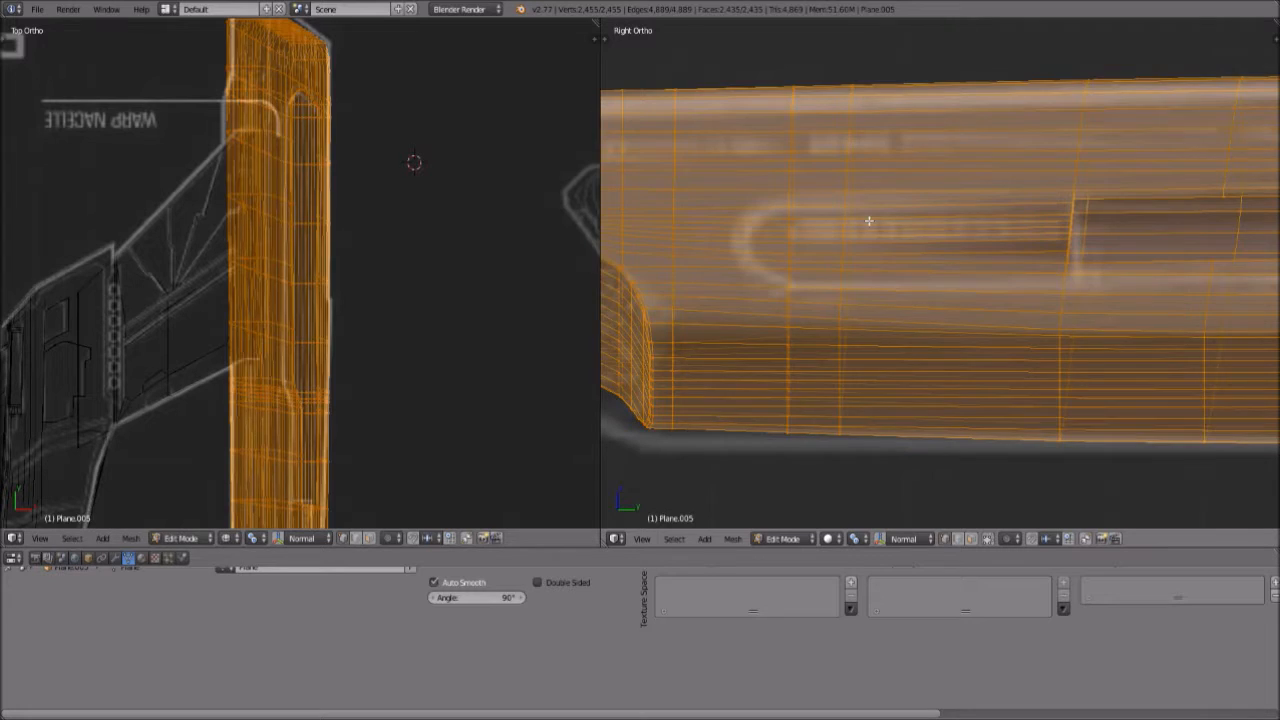
key("ctrl+e")
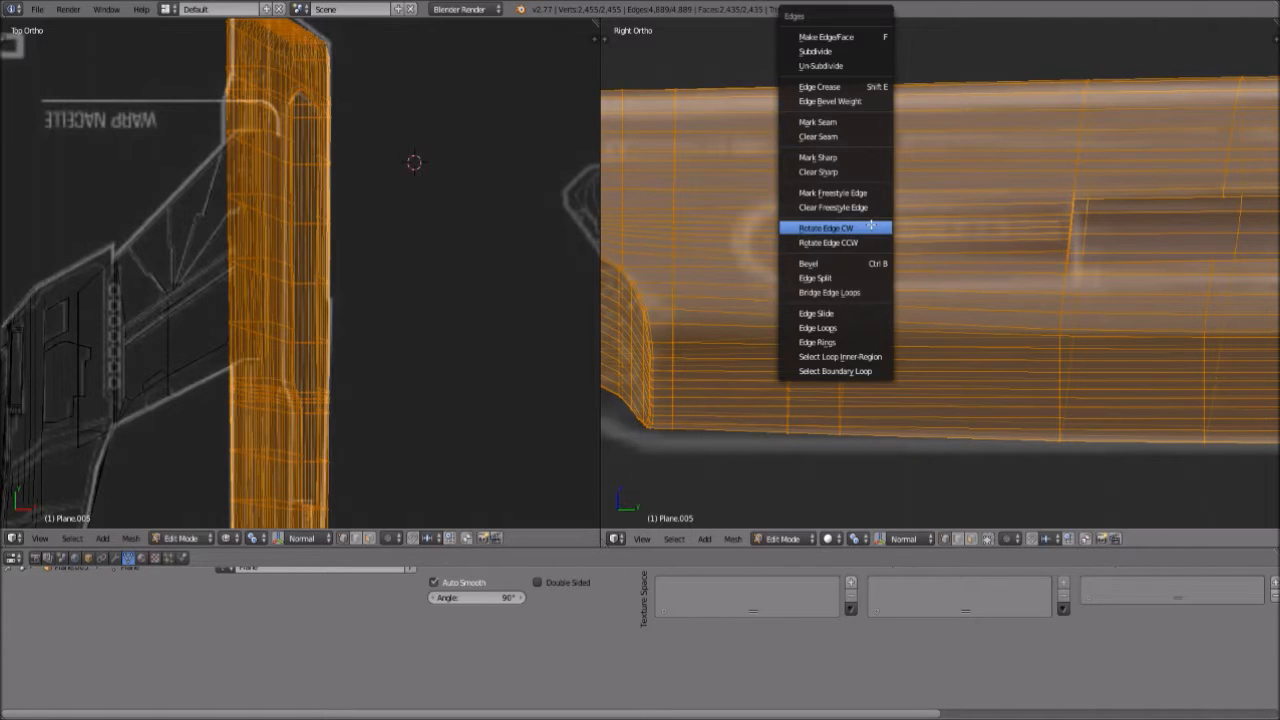
left_click(870, 236)
key("ctrl+v")
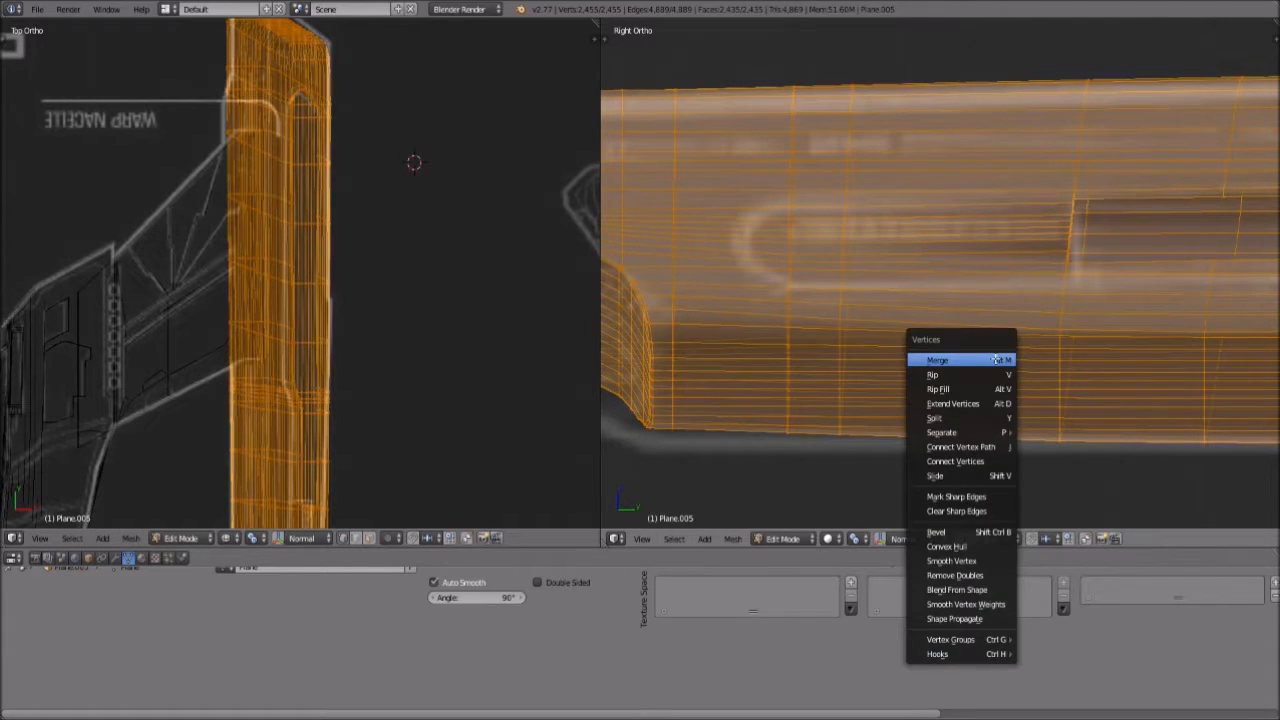
left_click(1003, 576)
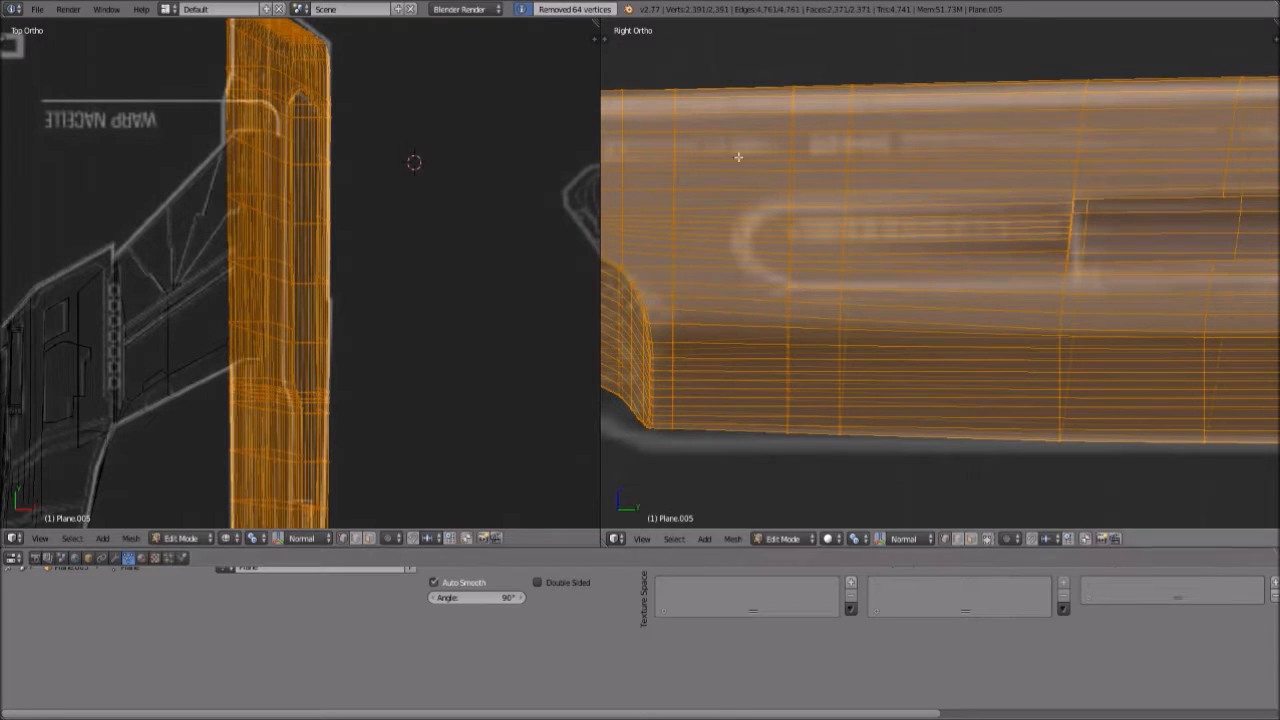
key("a")
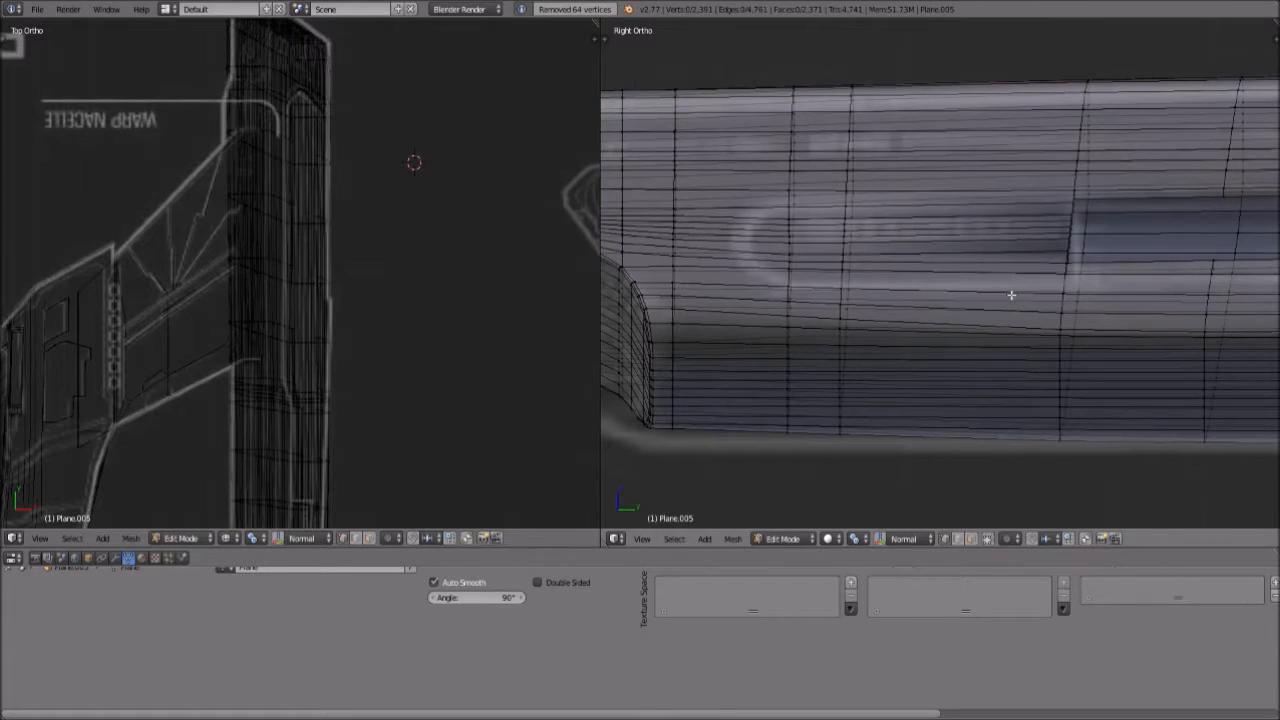
Edge-slide the loop just behind the merged loops rearward, about -0.42, to roughly midway between its neighbours, and deselect it
scroll(828, 162, "down", 2)
middle_click_drag(916, 203, 906, 191, "shift")
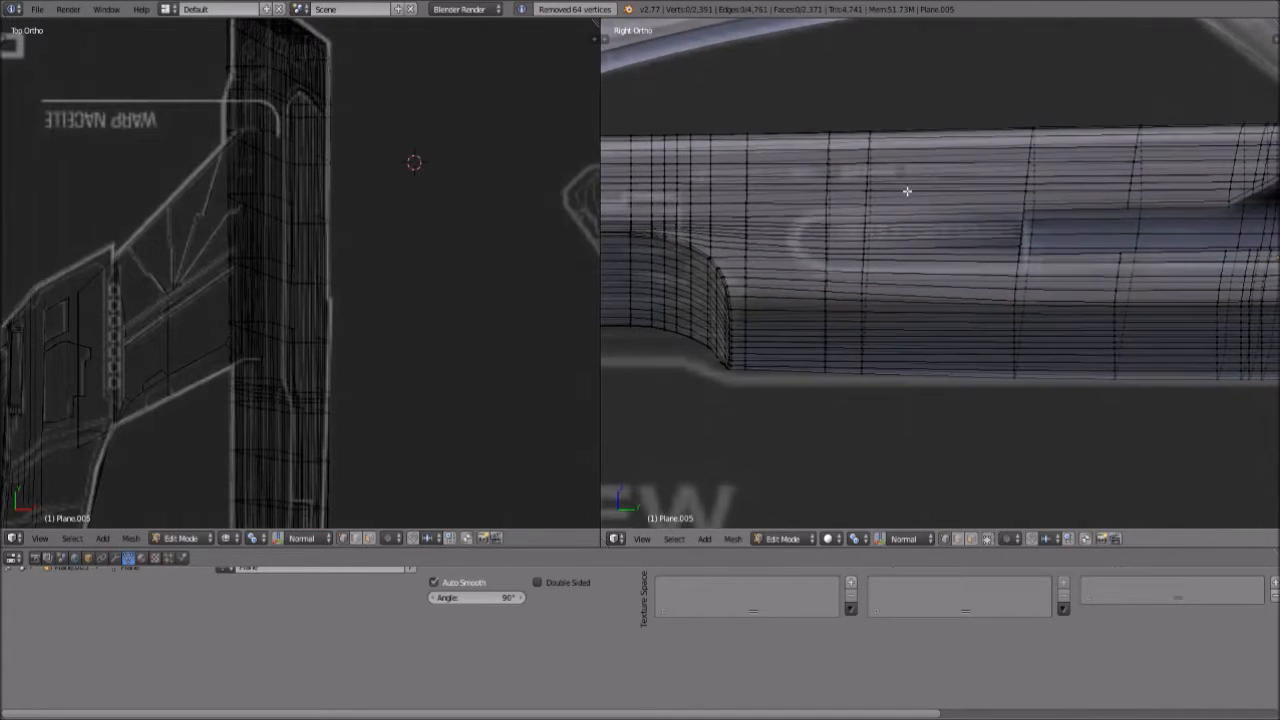
key("ctrl+r")
left_click(863, 210)
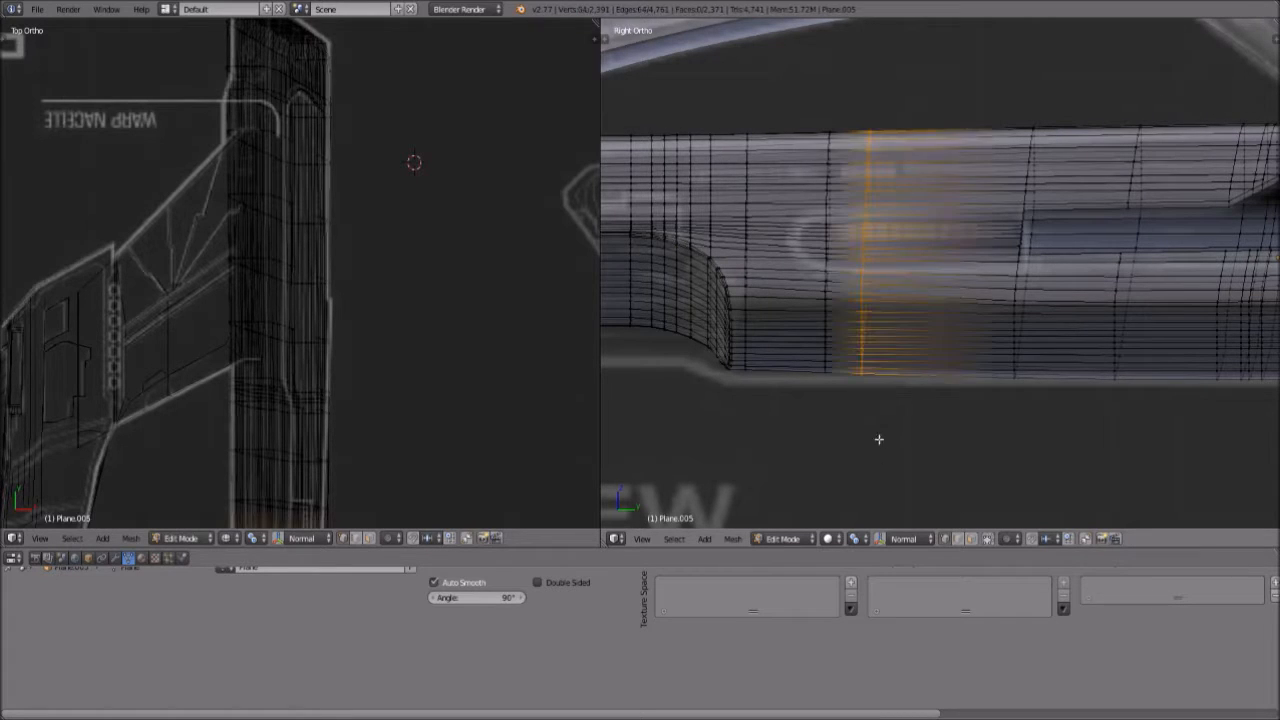
key("g")
key("g")
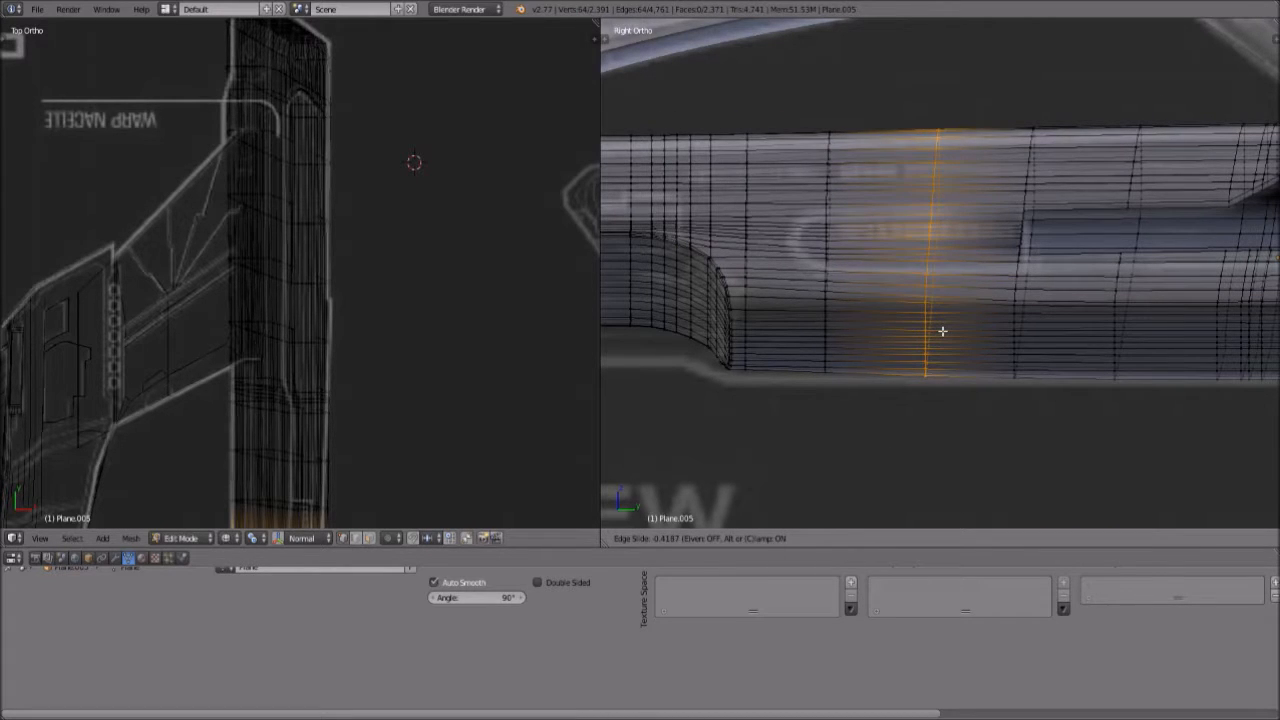
left_click(942, 331)
key("a")
Examine the spacing of the edge loops along the rear part of the nacelle and around its side recess
middle_click_drag(1124, 371, 885, 346, "shift")
middle_click_drag(1083, 331, 927, 346, "shift")
middle_click_drag(1216, 298, 1091, 297, "shift")
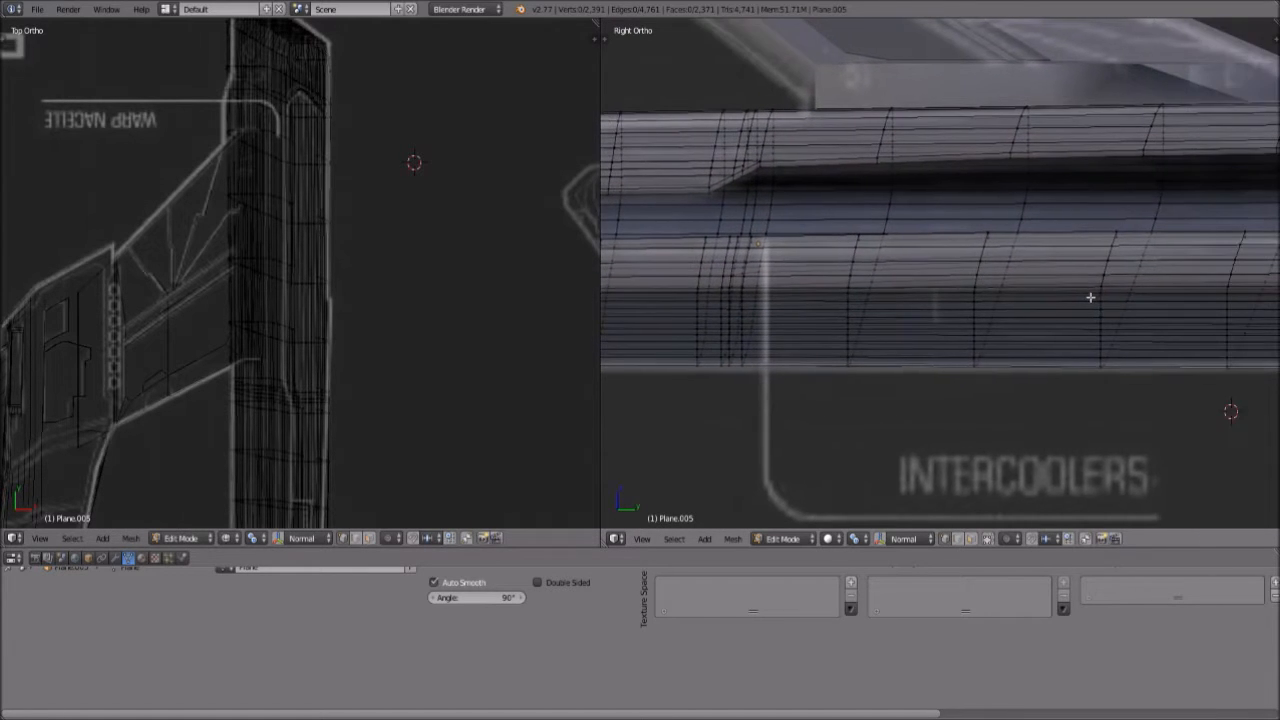
scroll(1087, 301, "down", 4)
scroll(1068, 300, "up", 4)
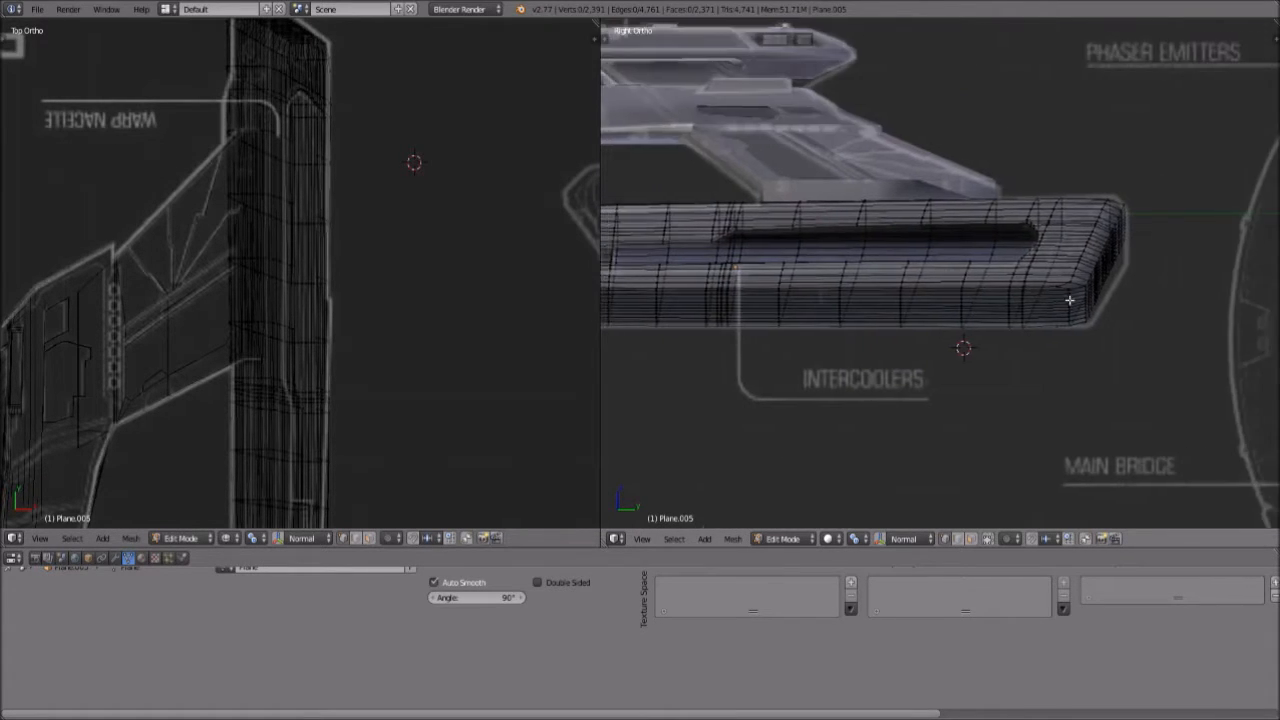
scroll(1024, 197, "down", 2)
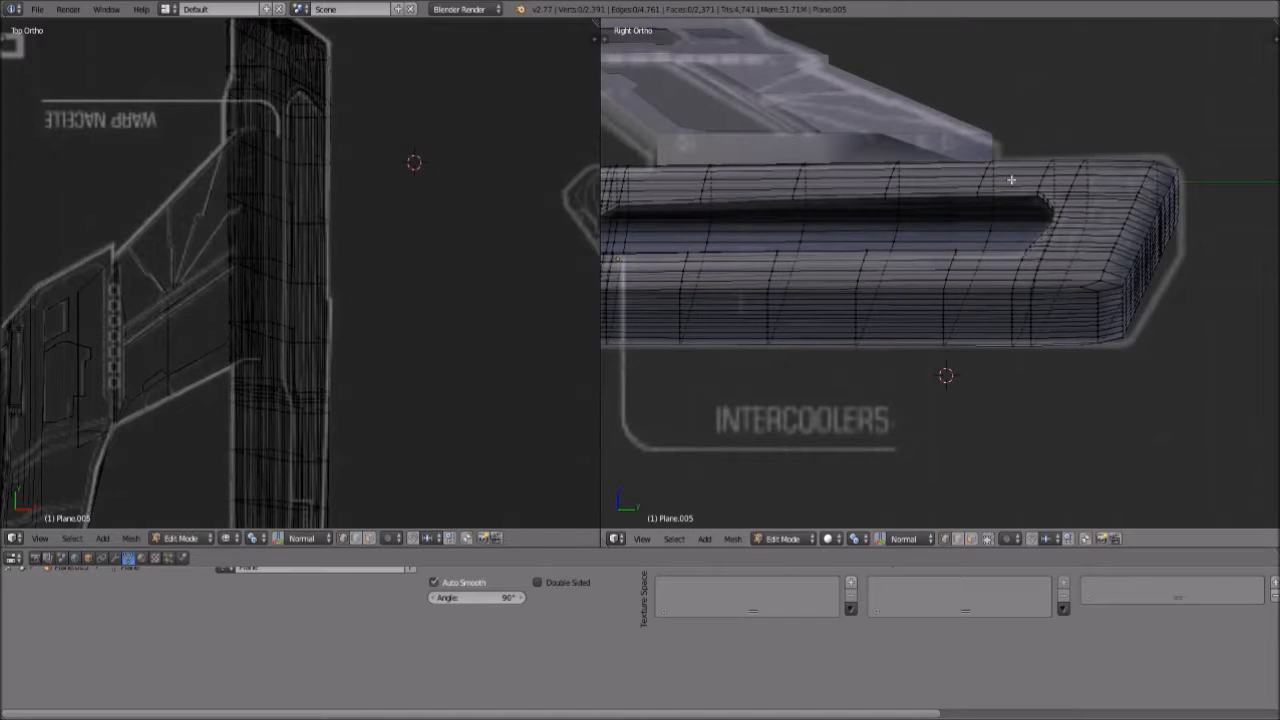
scroll(1147, 219, "up", 3)
middle_click_drag(1189, 165, 1006, 168, "shift")
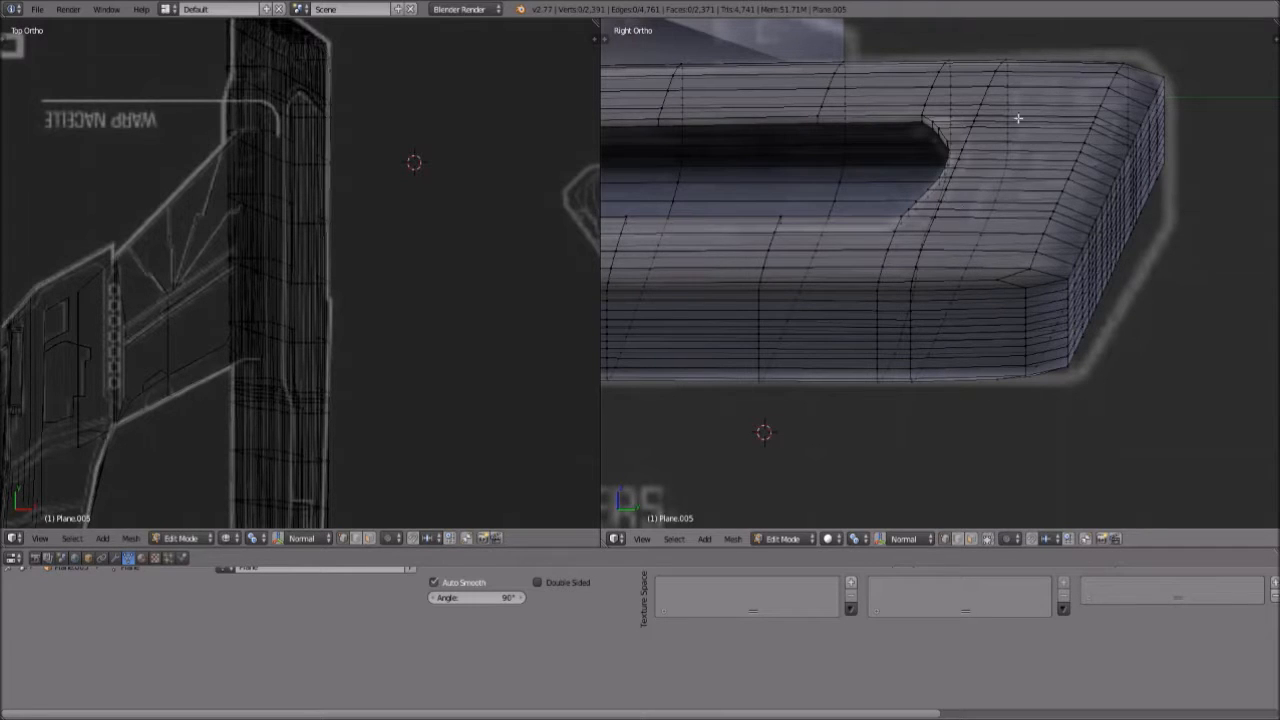
middle_click_drag(740, 185, 1045, 160, "shift")
scroll(1012, 169, "down", 3)
key("b")
left_click_drag(948, 117, 987, 334)
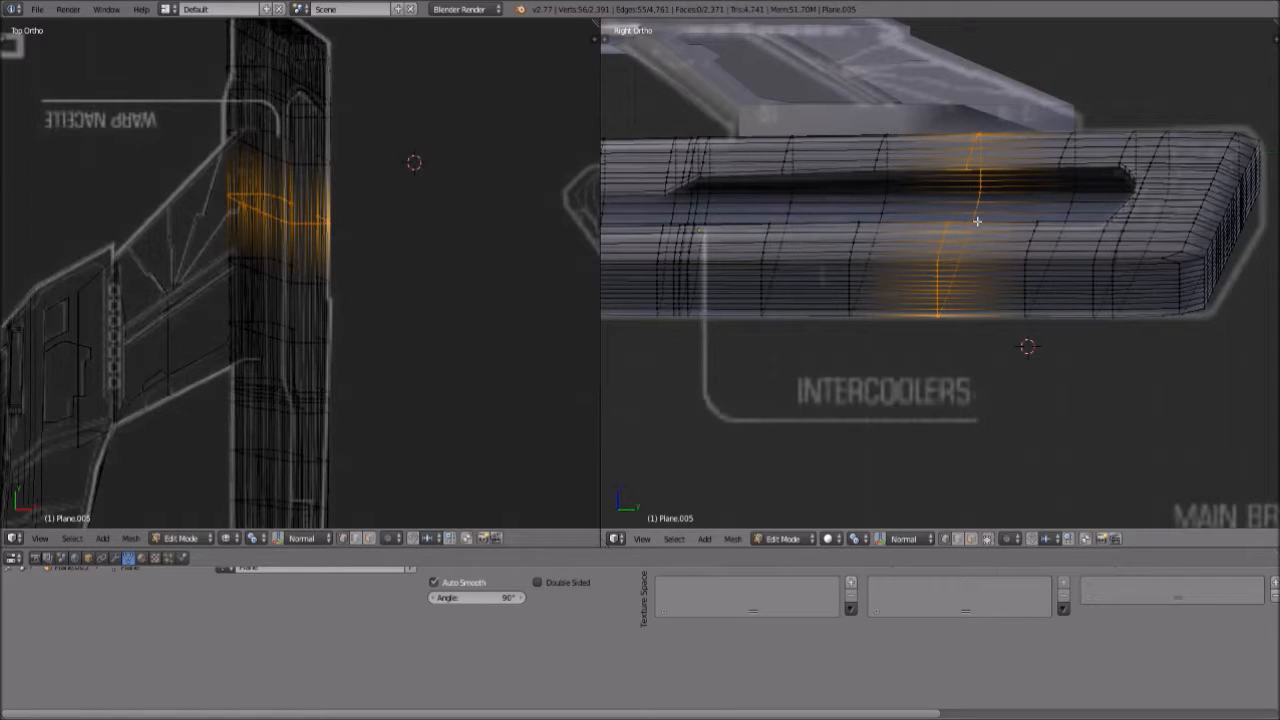
key("g")
key("g")
right_click(1033, 256)
key("a")
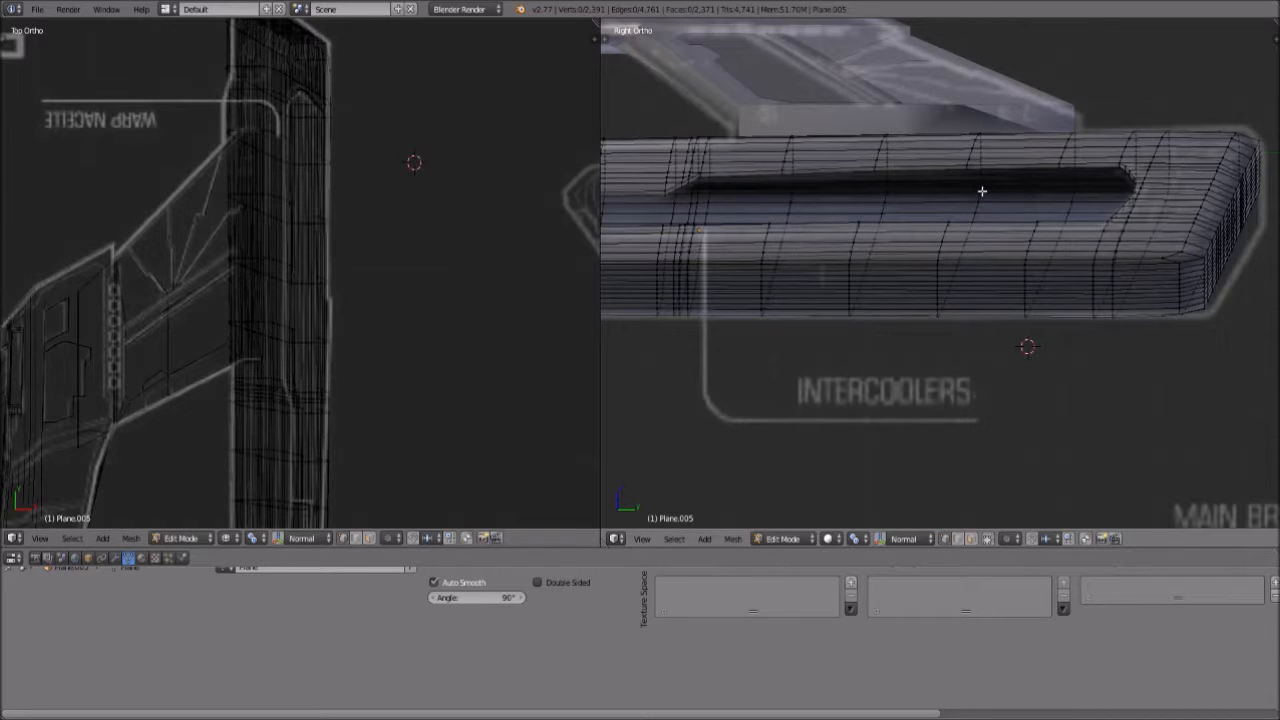
Limit selection to visible geometry and check the nacelle's edge layout around the side recess from several angles
scroll(966, 194, "down", 5)
middle_click_drag(847, 320, 958, 346)
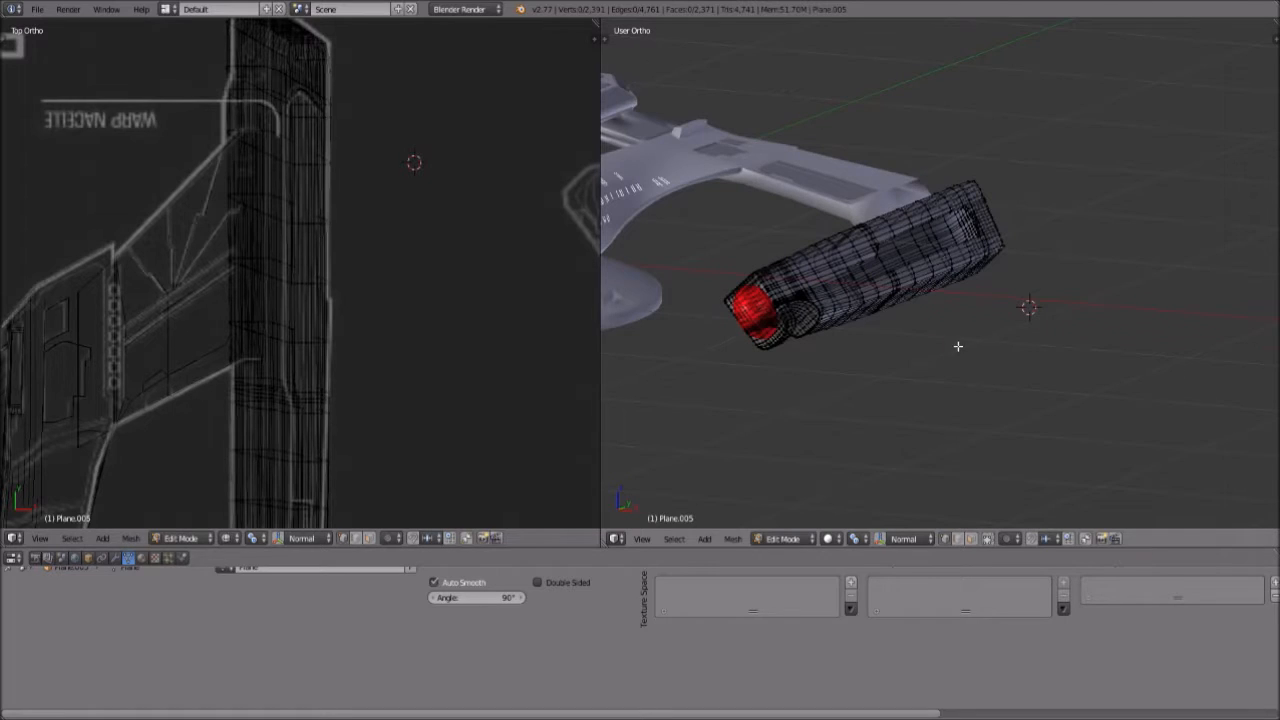
left_click(989, 540)
middle_click_drag(995, 278, 957, 317)
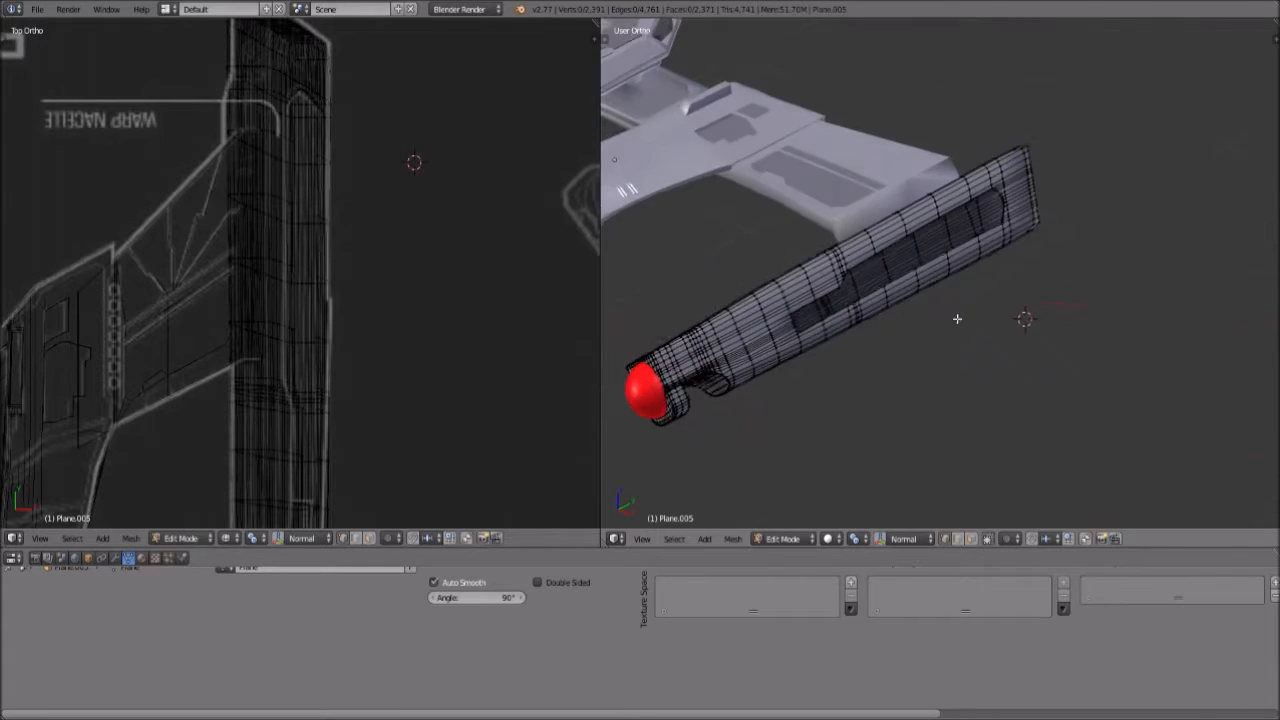
scroll(968, 379, "up", 4)
middle_click_drag(920, 381, 1094, 241)
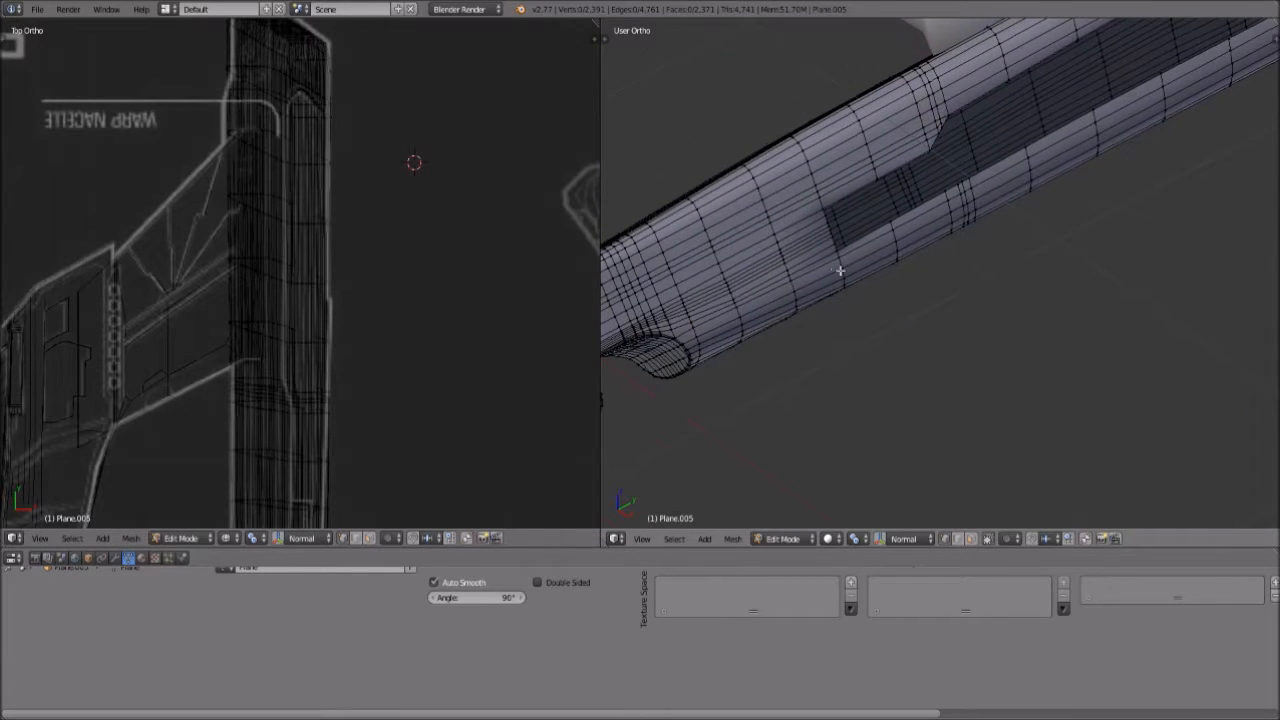
scroll(840, 271, "down", 4)
middle_click_drag(835, 333, 764, 332)
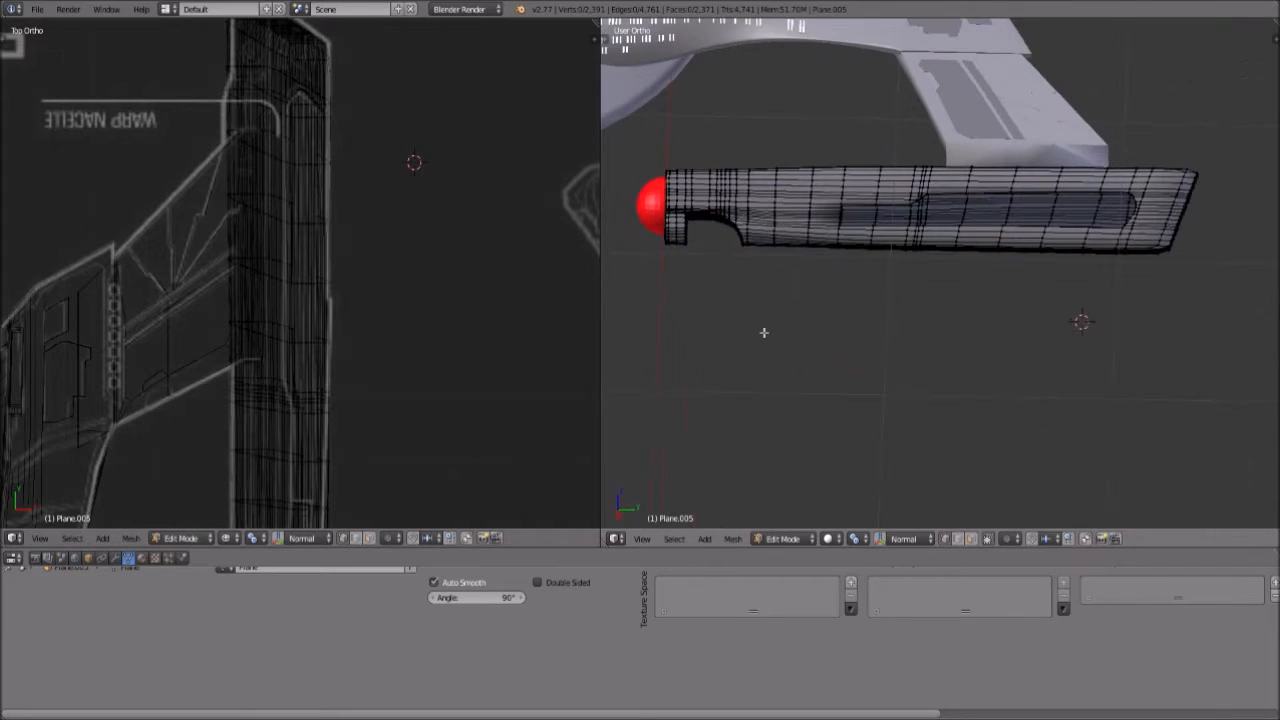
Switch the nacelle from Edit Mode to Object Mode and check its shading around the front notch
left_click(790, 540)
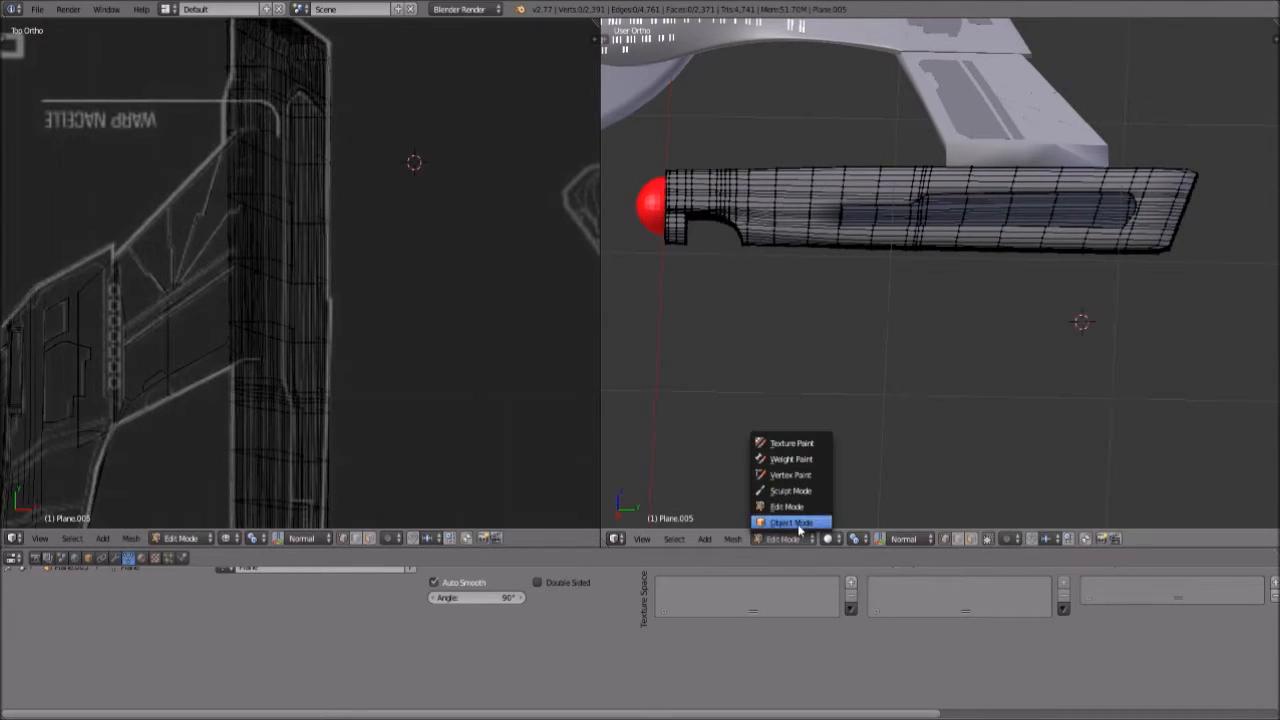
left_click(786, 524)
middle_click_drag(831, 344, 989, 337)
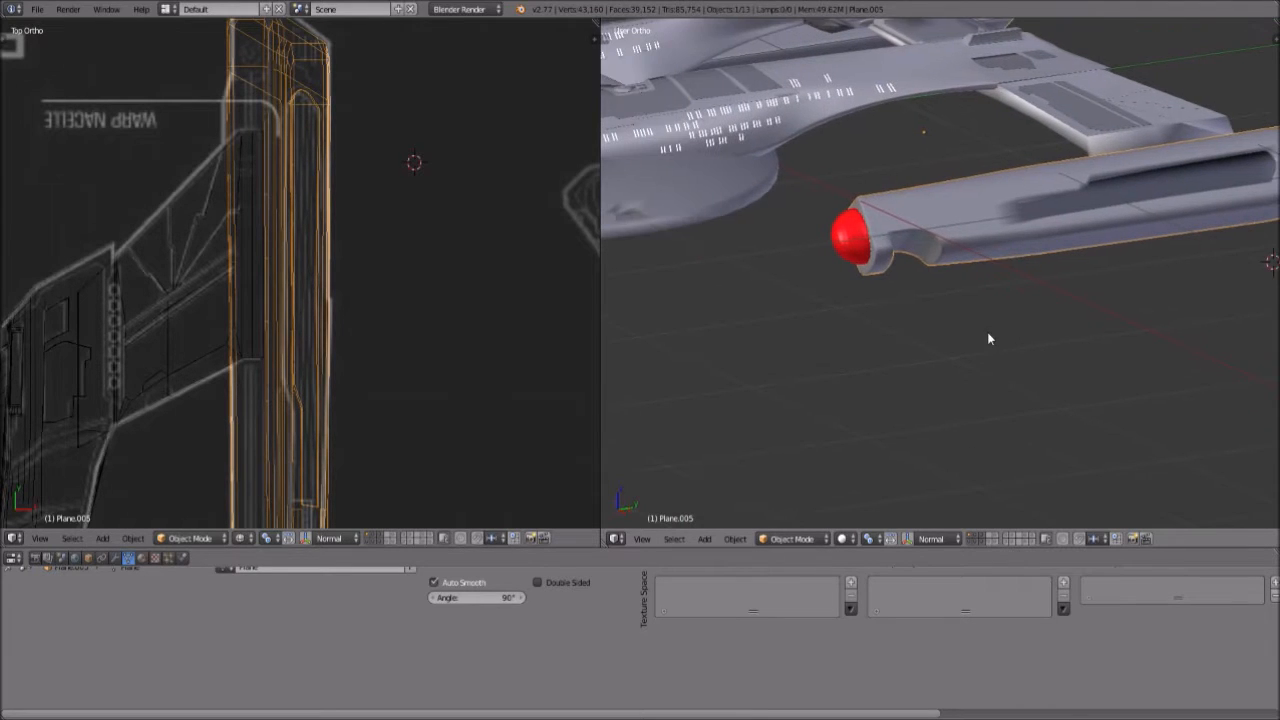
middle_click_drag(923, 266, 903, 280)
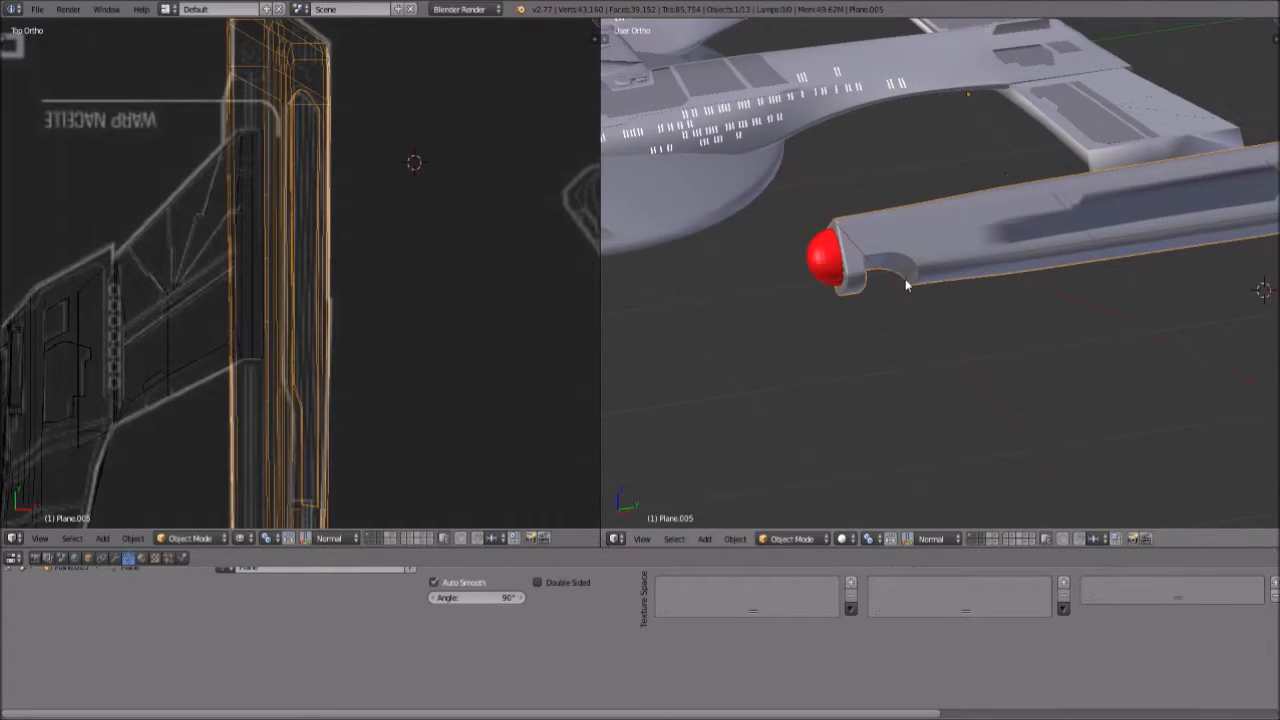
Select the red sphere at the nacelle's front end and nudge its position slightly
middle_click_drag(1040, 234, 880, 316)
right_click(879, 312)
key("g")
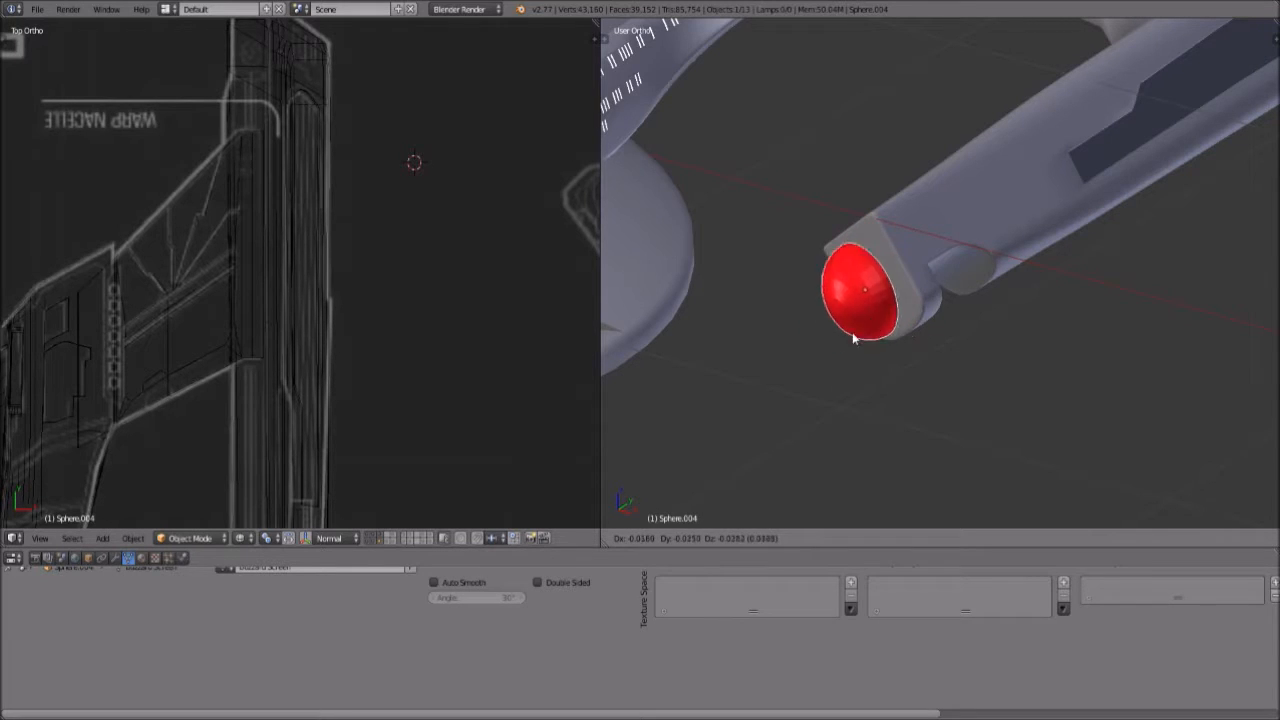
left_click(875, 321)
Examine the red sphere, the nacelle's shading and its side recess from several angles against the rest of the ship
middle_click_drag(884, 320, 838, 295)
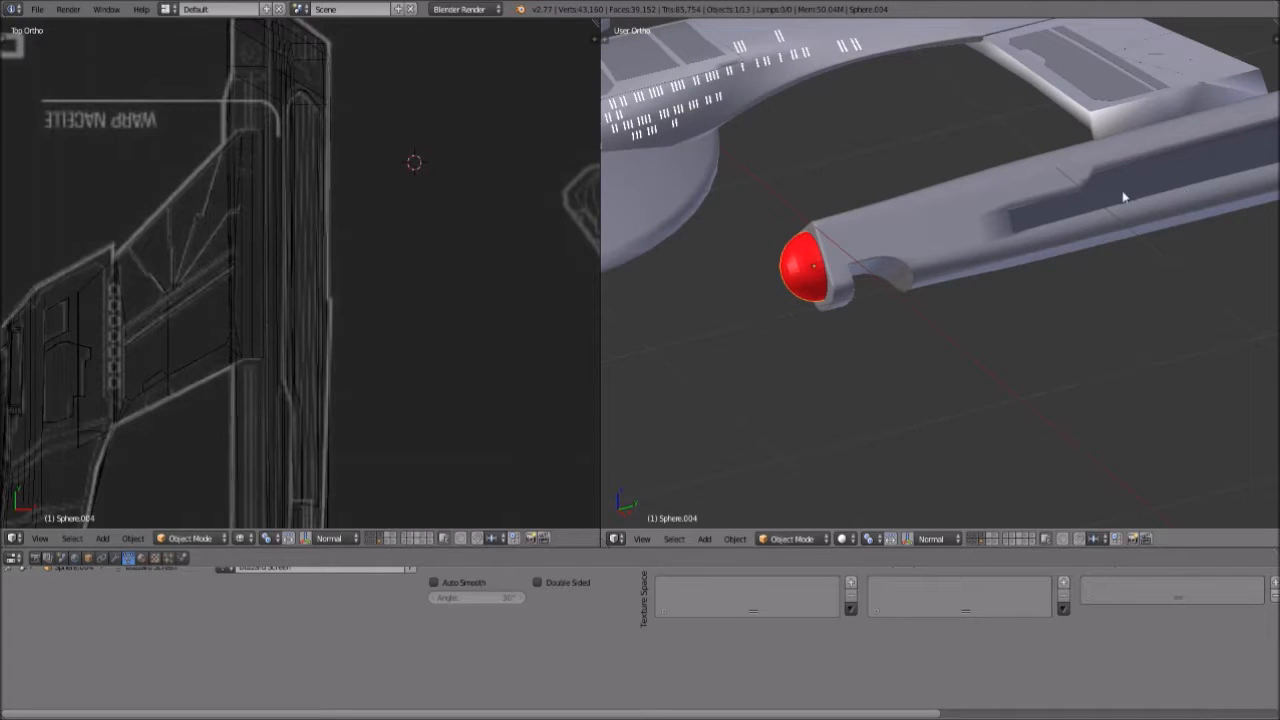
middle_click_drag(1094, 180, 1046, 380)
scroll(1048, 323, "down", 4)
scroll(1034, 338, "up", 4)
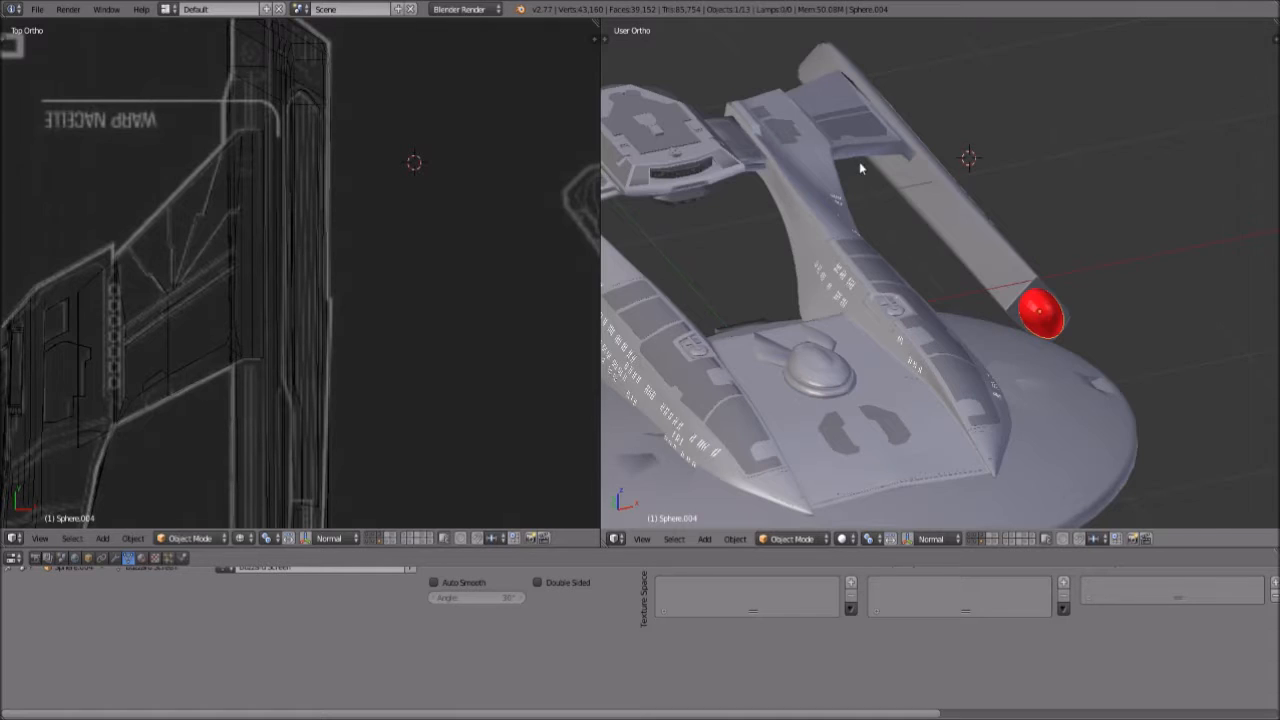
mouse_move(1052, 302)
middle_mouse_down()
mouse_move(1071, 289)
mouse_move(1037, 287)
middle_mouse_up()
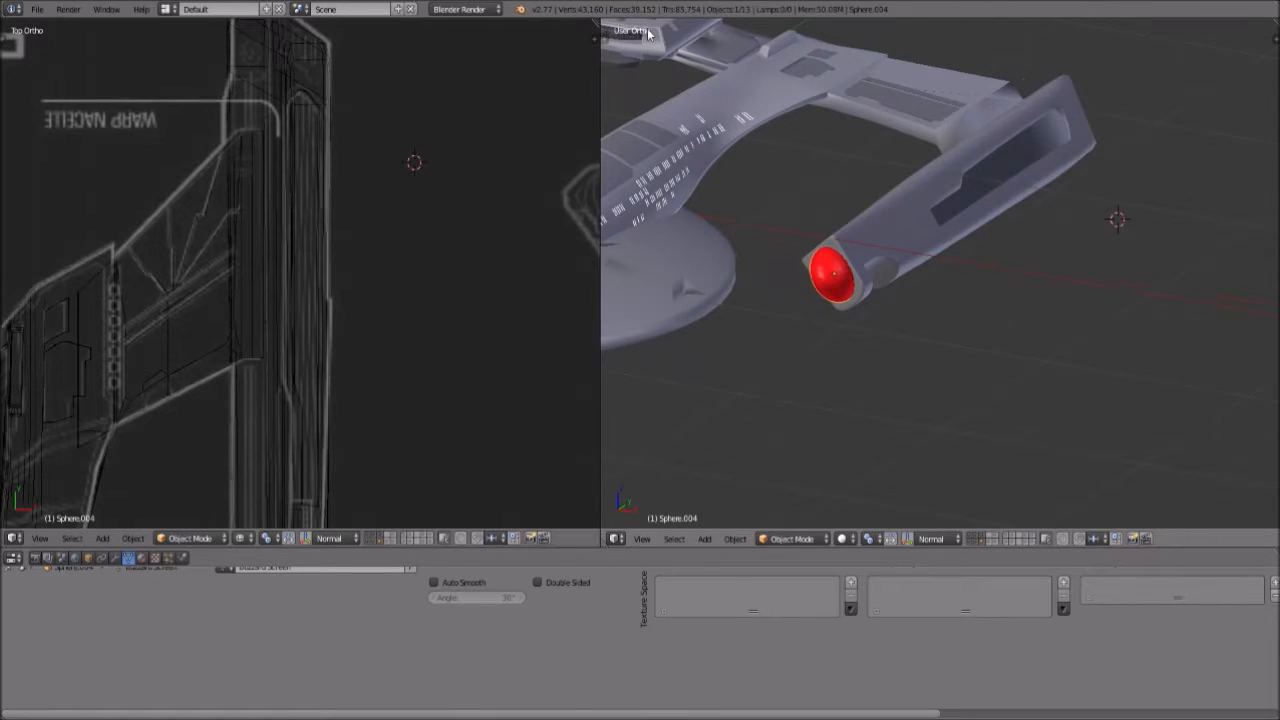
middle_click_drag(944, 329, 877, 286)
scroll(961, 316, "up", 4)
middle_click_drag(961, 316, 812, 163)
middle_click_drag(849, 287, 1053, 265)
middle_click_drag(798, 285, 901, 338)
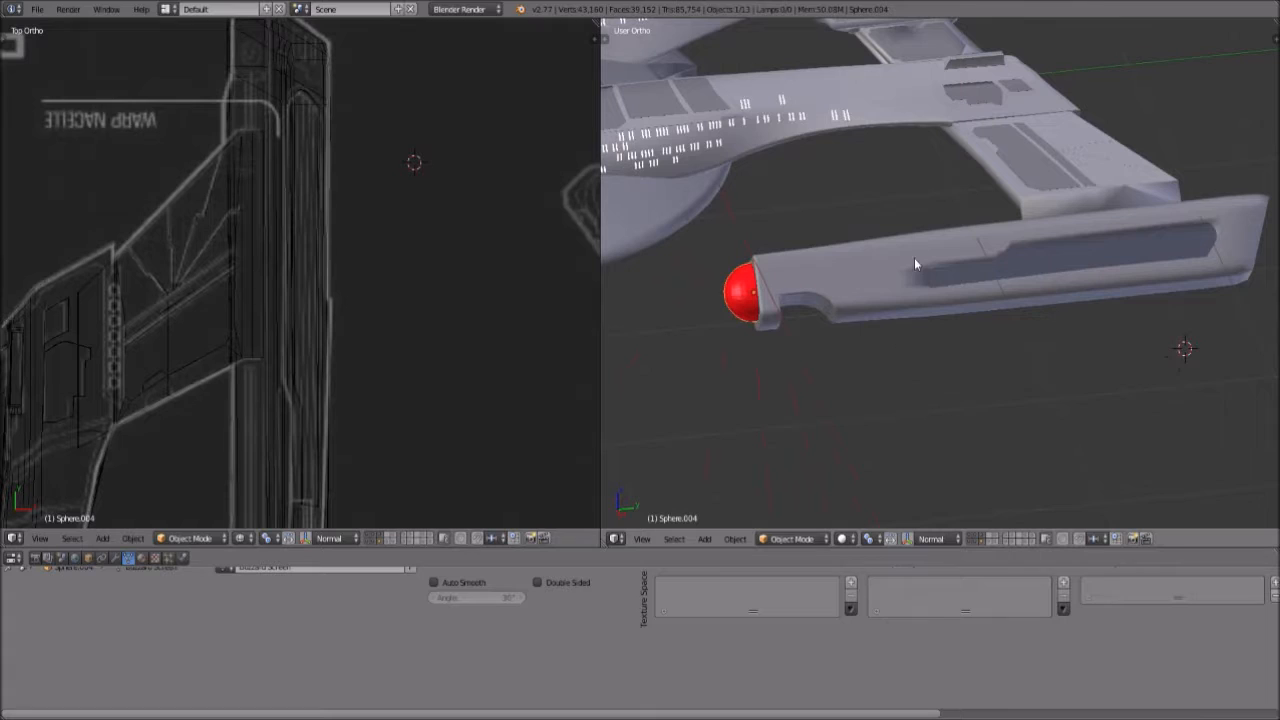
middle_click_drag(810, 364, 915, 357)
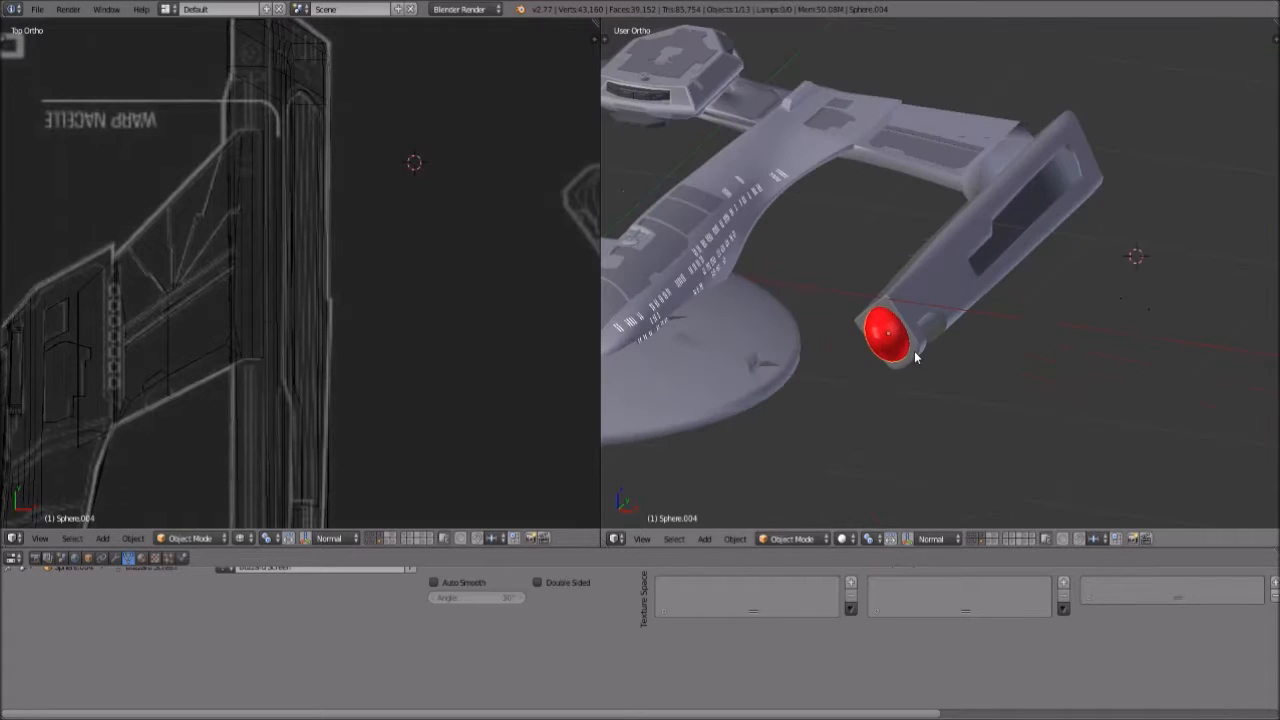
Set the shaded viewport to the Right view and compare the nacelle's side profile with the blueprint
left_click(653, 542)
left_click(645, 541)
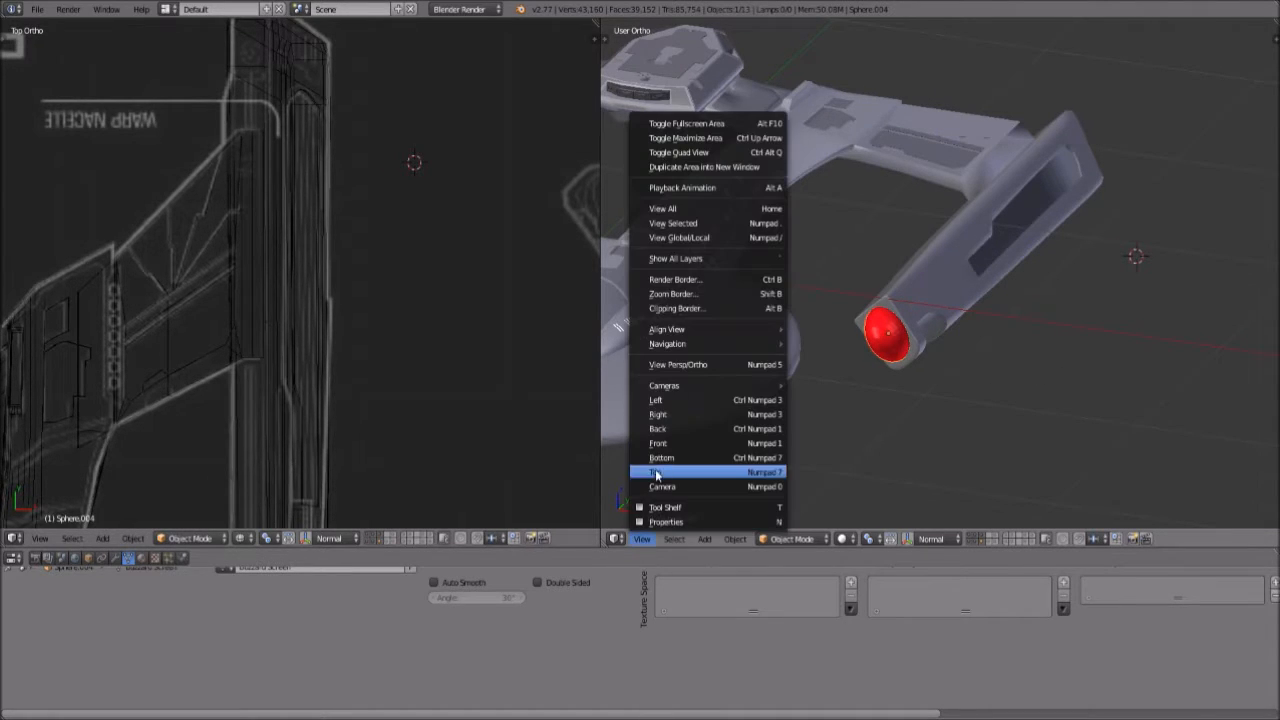
left_click(675, 415)
middle_click_drag(1066, 322, 954, 306, "shift")
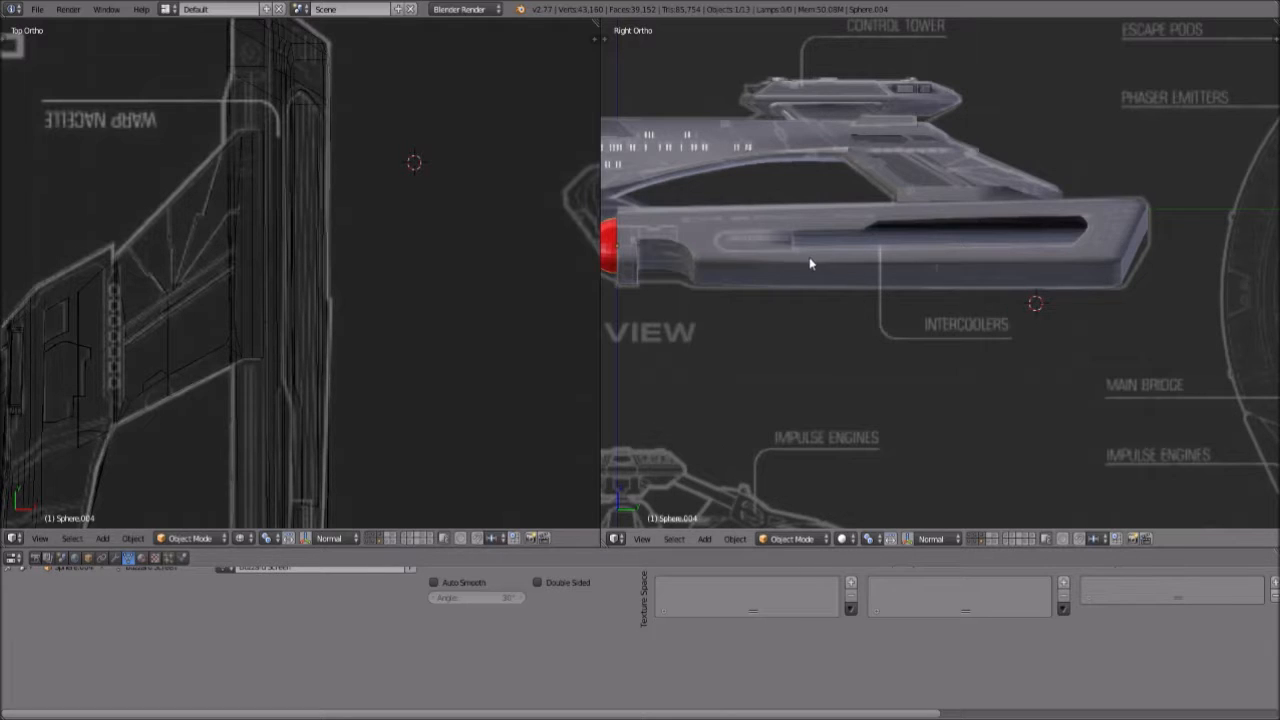
Examine both nacelles from the rear, underside and front, including the plain one on the opposite side of the ship
middle_click_drag(789, 289, 794, 149)
middle_click_drag(882, 259, 839, 344)
middle_click_drag(930, 277, 970, 270)
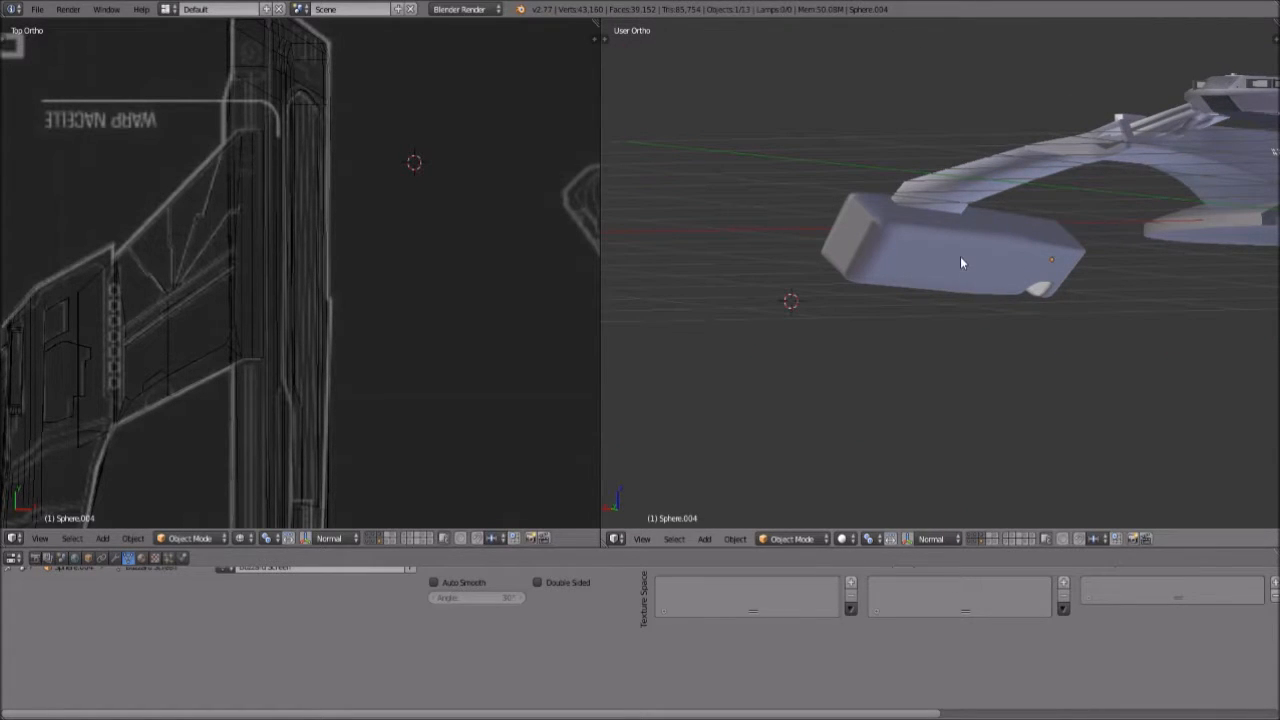
scroll(804, 342, "down", 4)
scroll(805, 344, "up", 1)
scroll(805, 343, "up", 1)
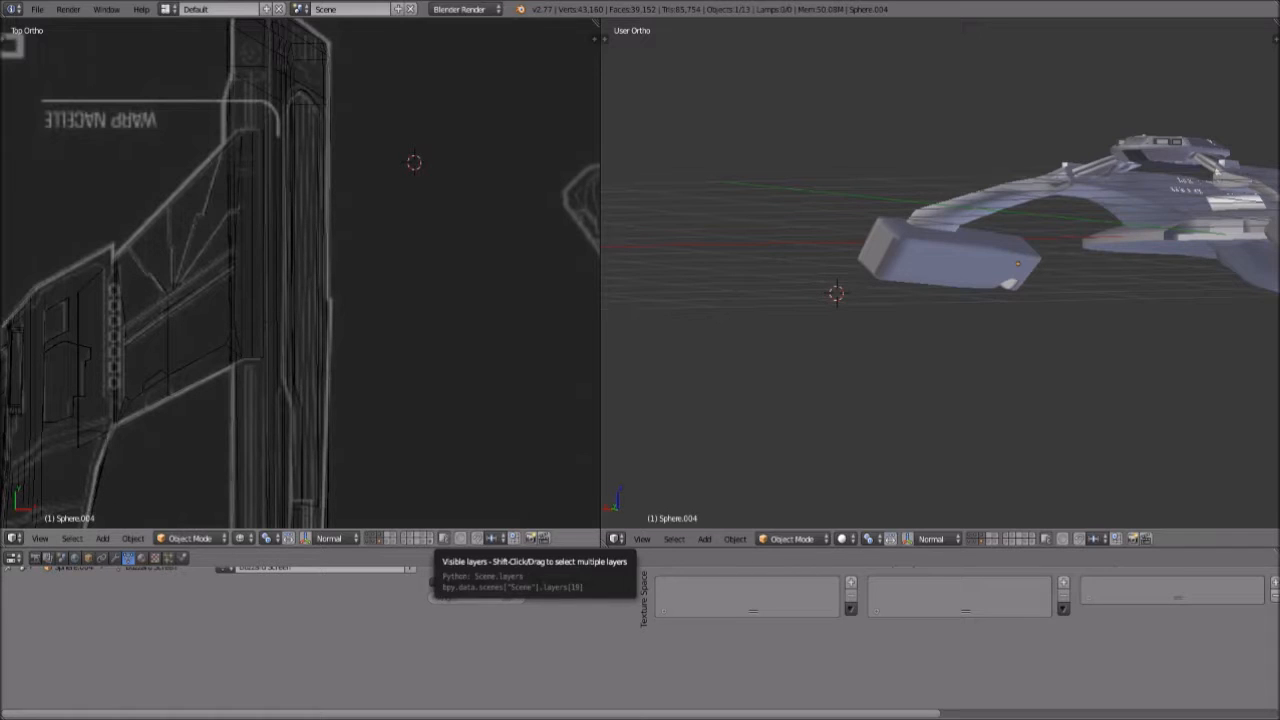
middle_click_drag(1088, 268, 770, 336)
middle_click_drag(748, 332, 1062, 386)
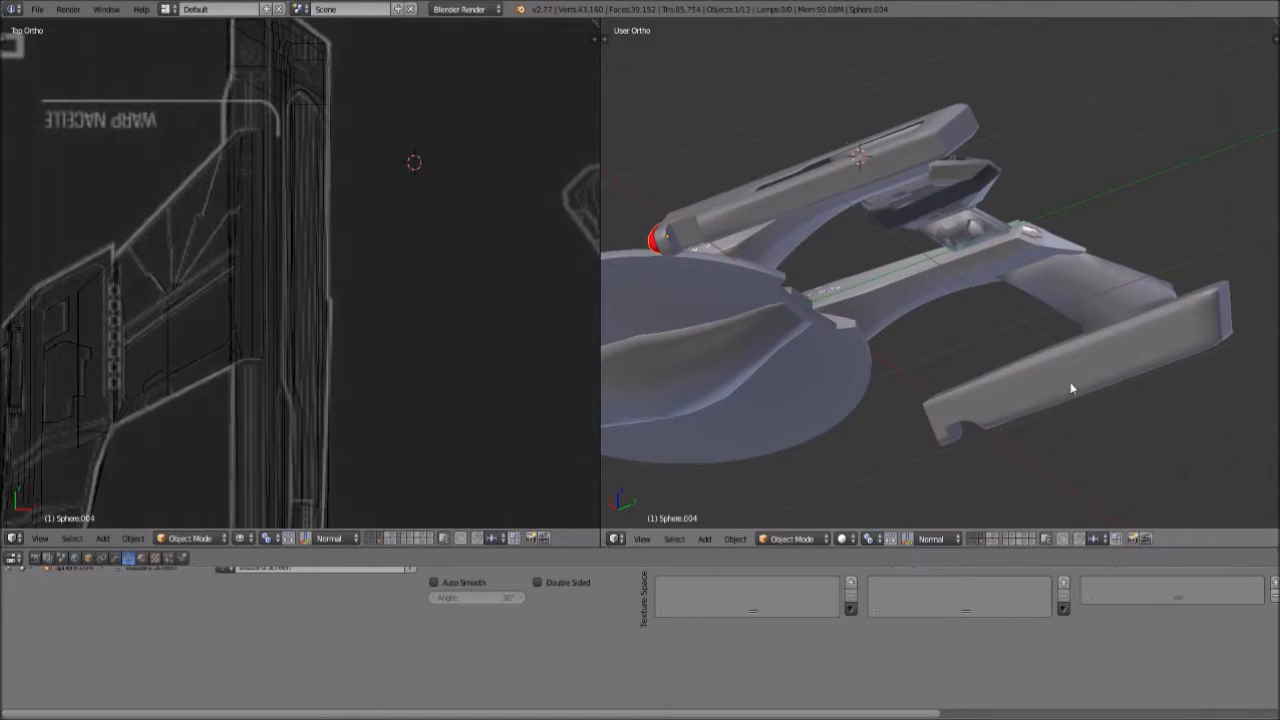
middle_click_drag(970, 221, 936, 296)
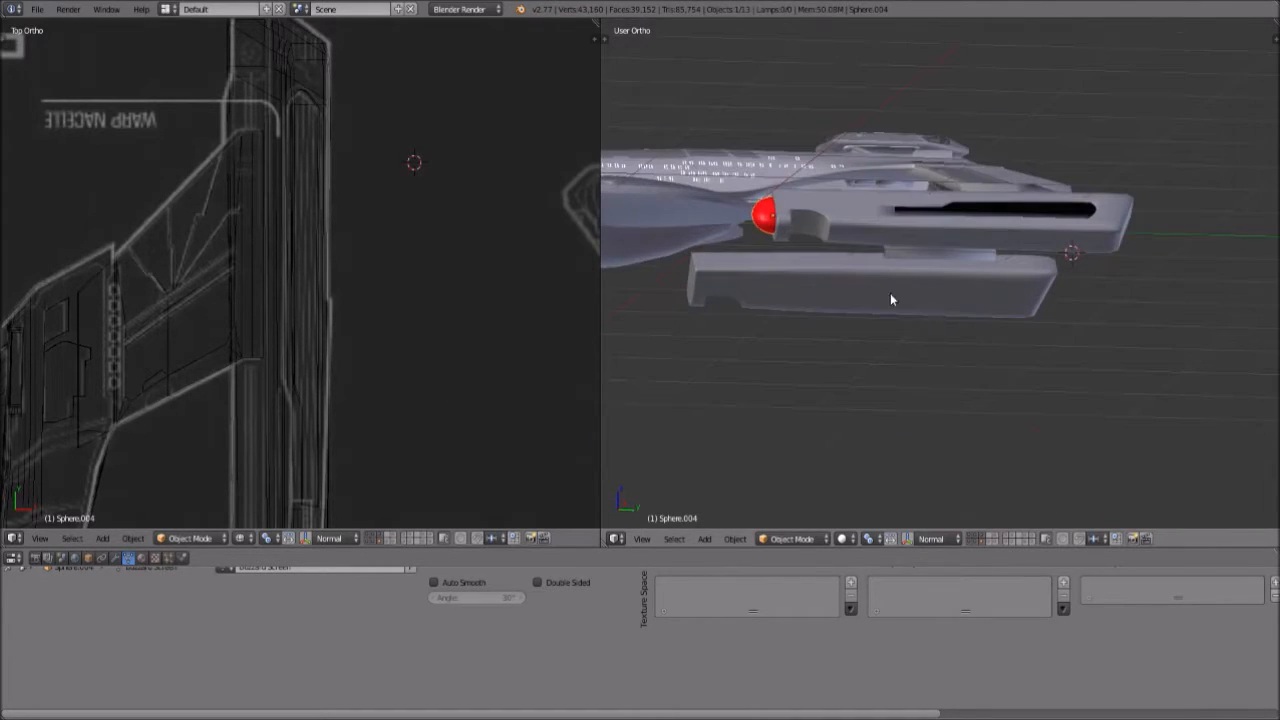
middle_click_drag(1090, 277, 1062, 357)
scroll(1062, 357, "up", 2)
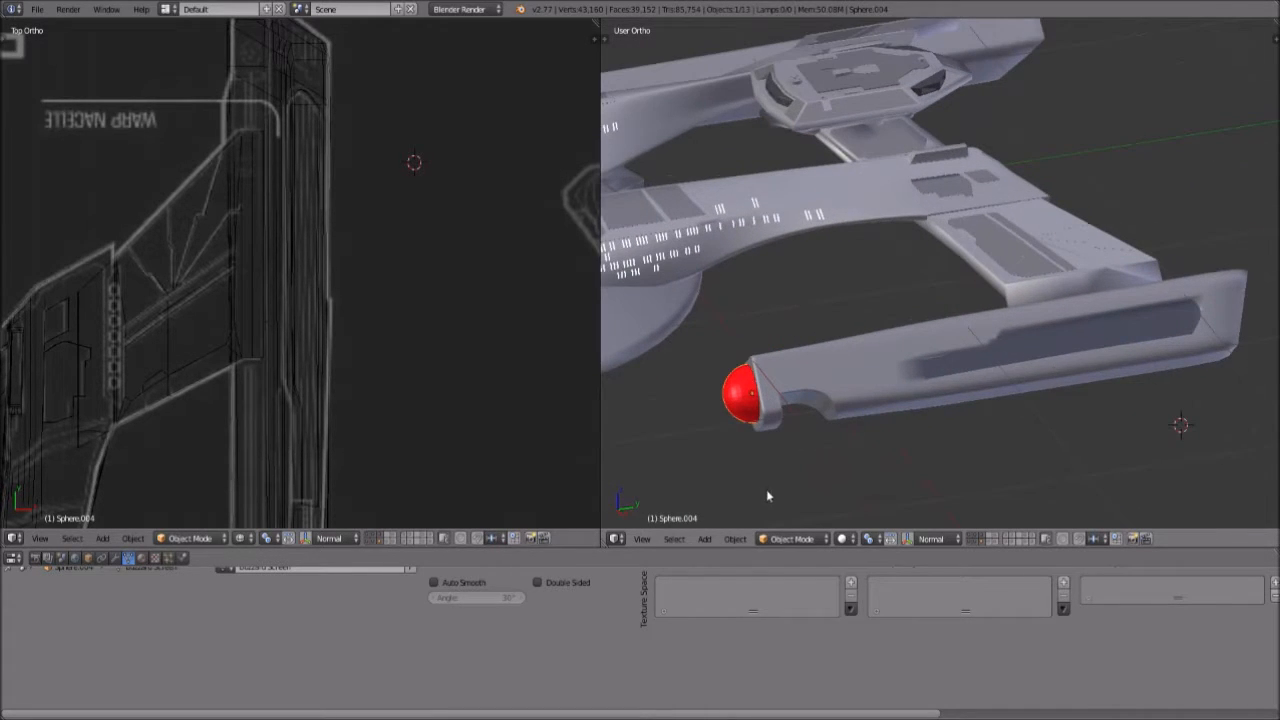
Show the nacelle from the Right view and place the 3D cursor on its side recess in both viewports
left_click(642, 539)
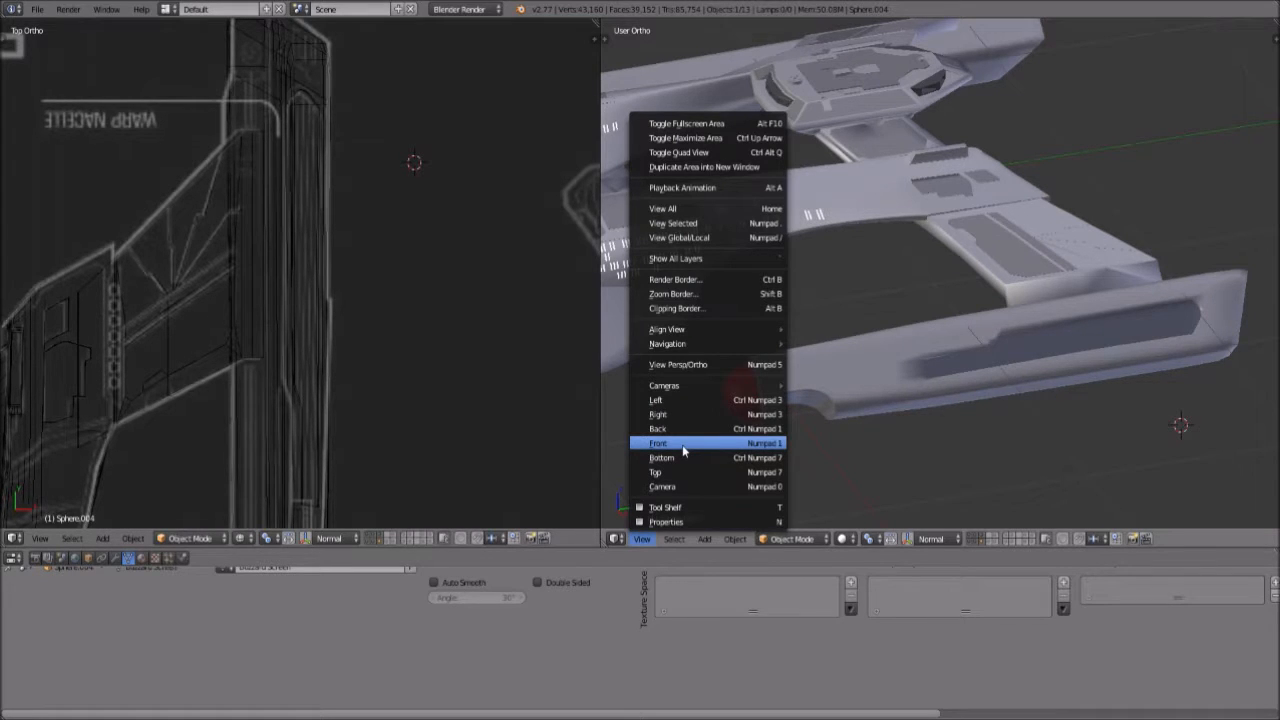
left_click(683, 446)
left_click(642, 539)
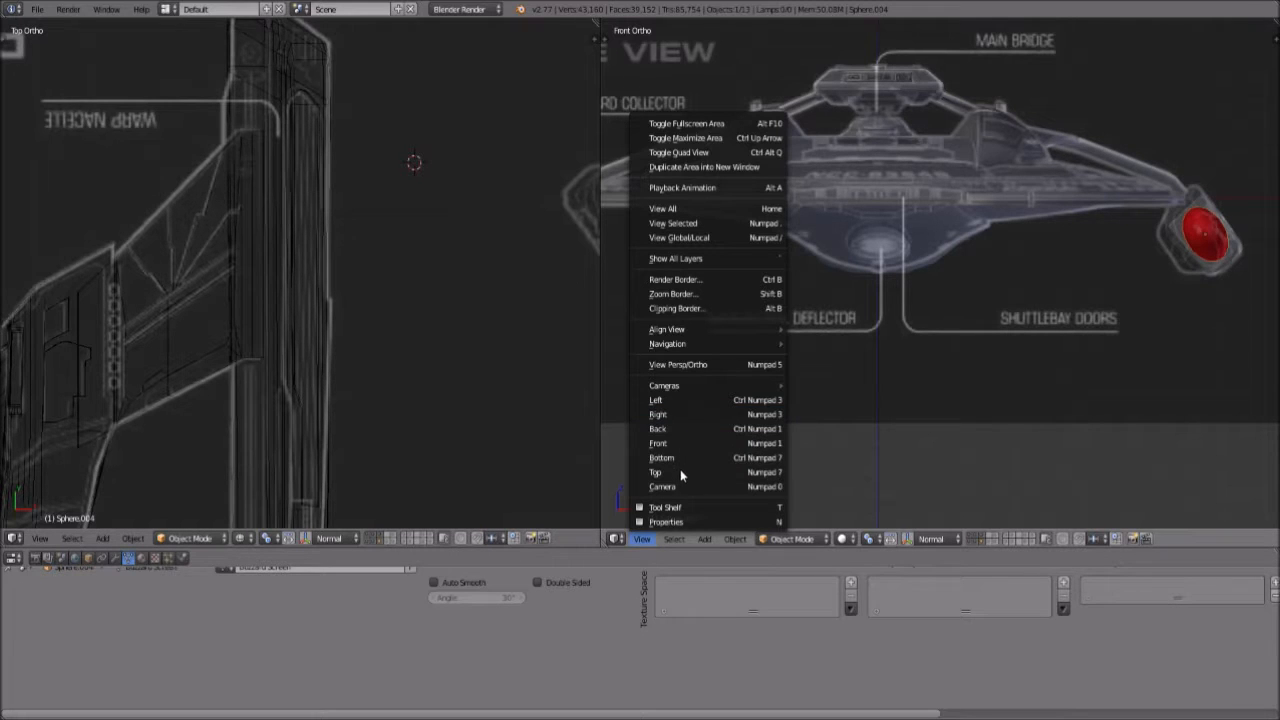
left_click(696, 415)
scroll(1015, 280, "up", 4)
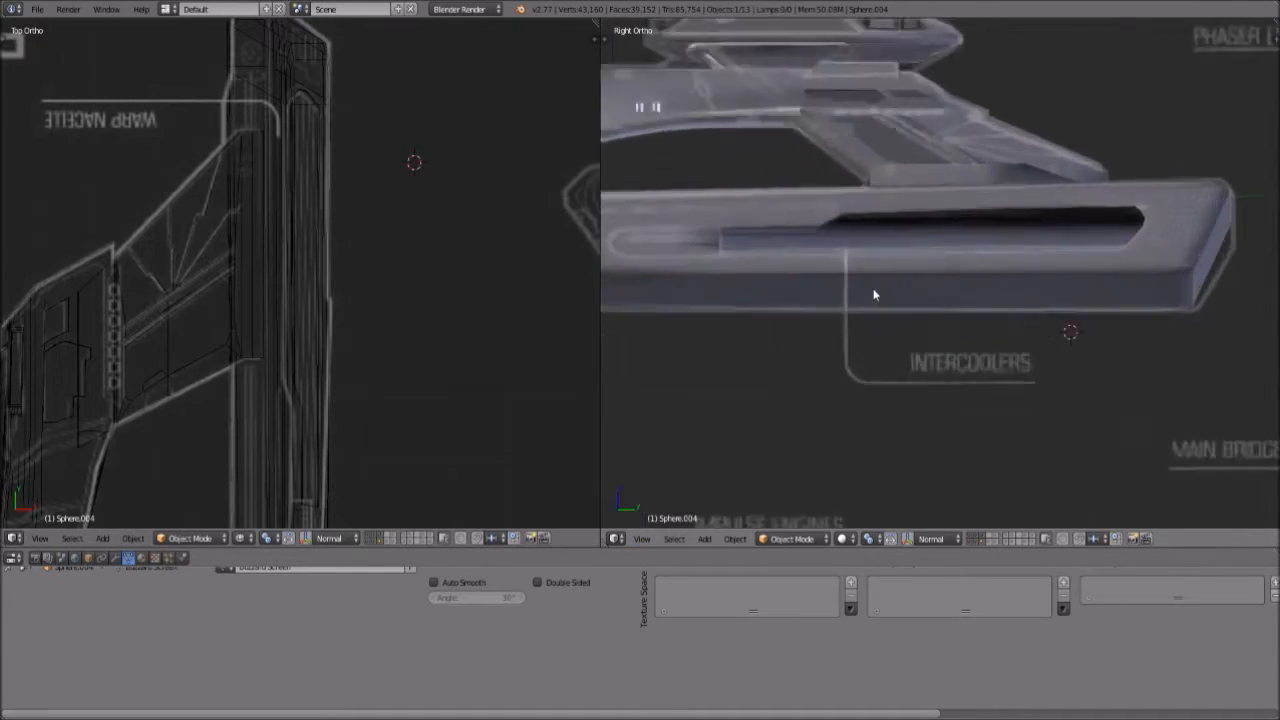
left_click(907, 210)
left_click(310, 297)
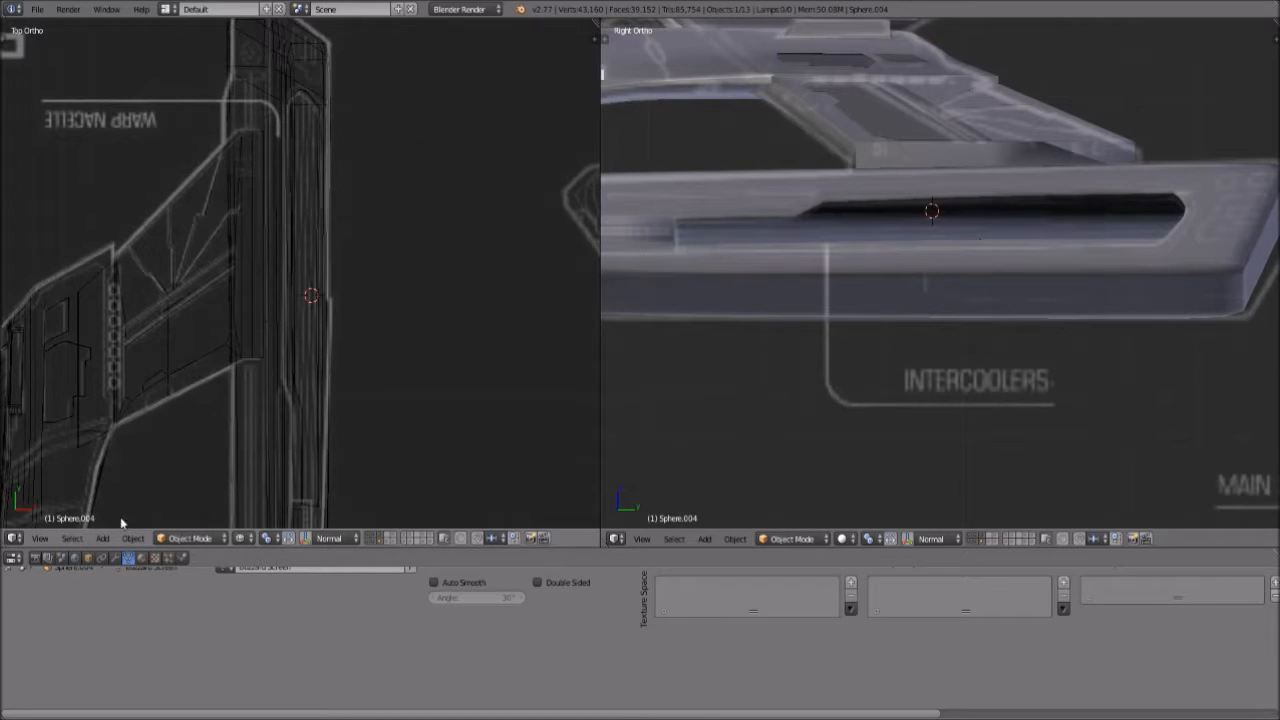
Set the wireframe viewport to the Front view, add a mesh plane at the 3D cursor and rotate it 90°
left_click(40, 538)
left_click(92, 442)
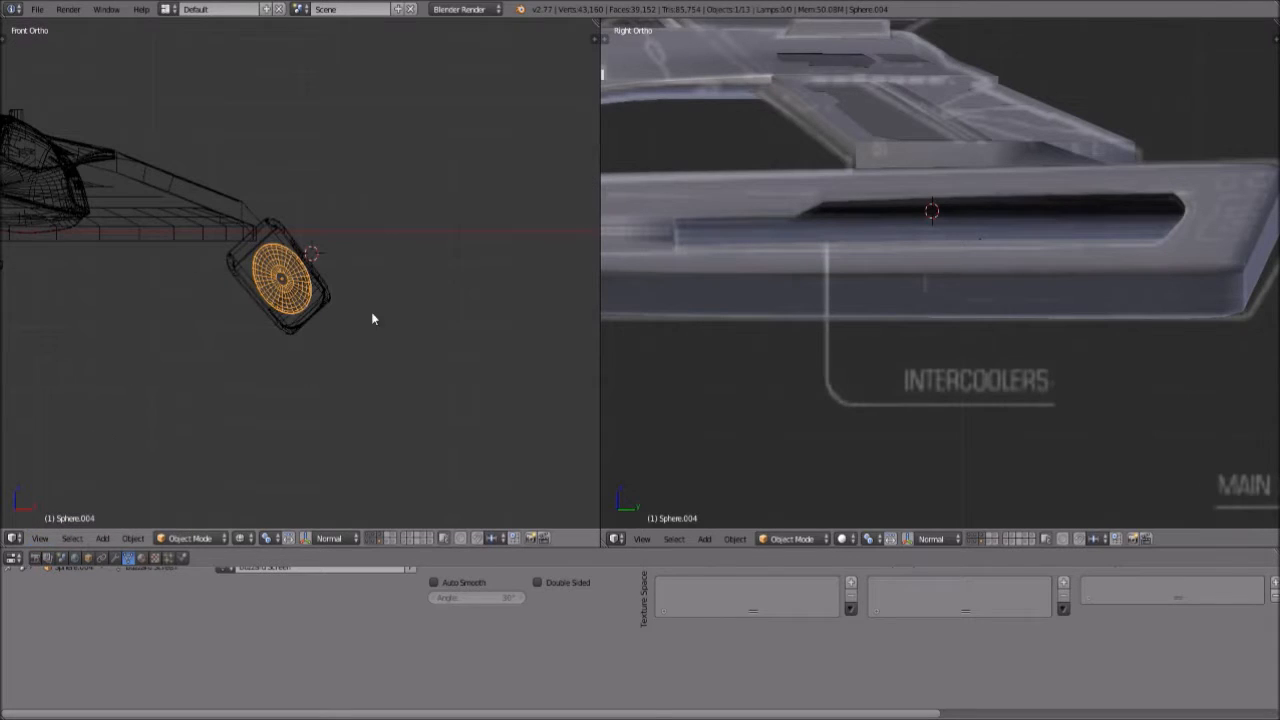
scroll(338, 281, "up", 3)
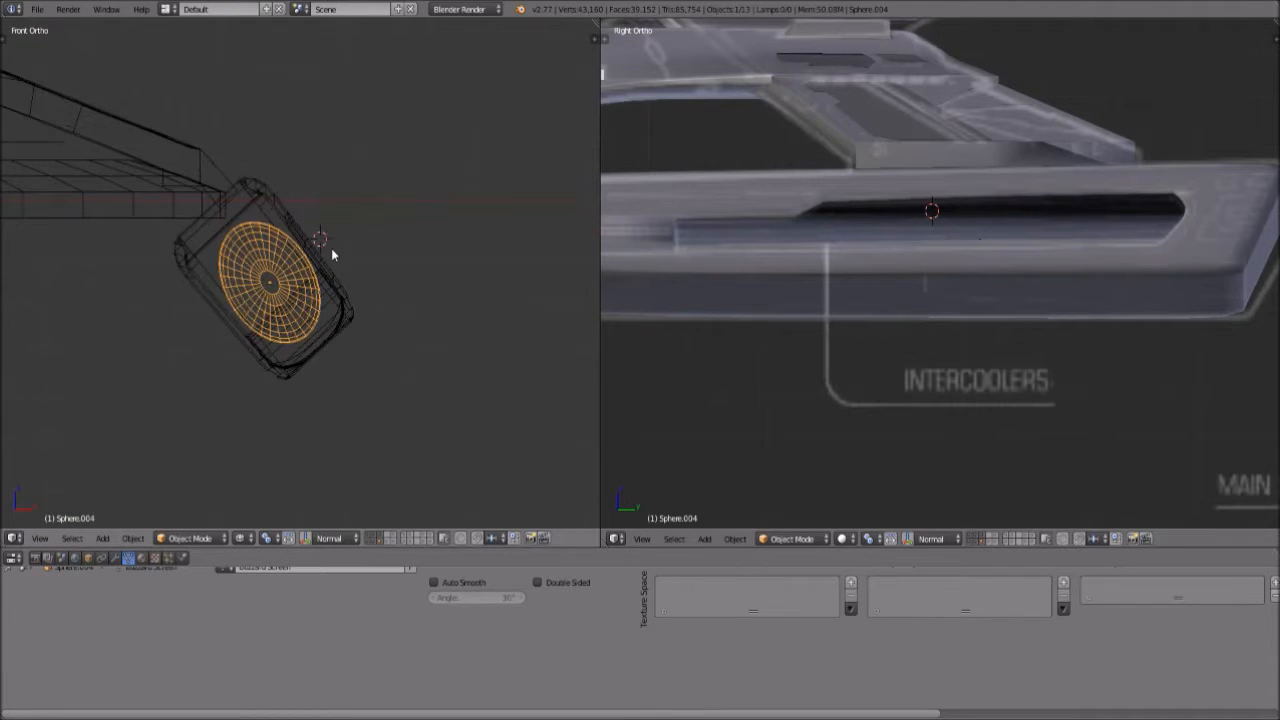
left_click(103, 538)
mouse_move(130, 521)
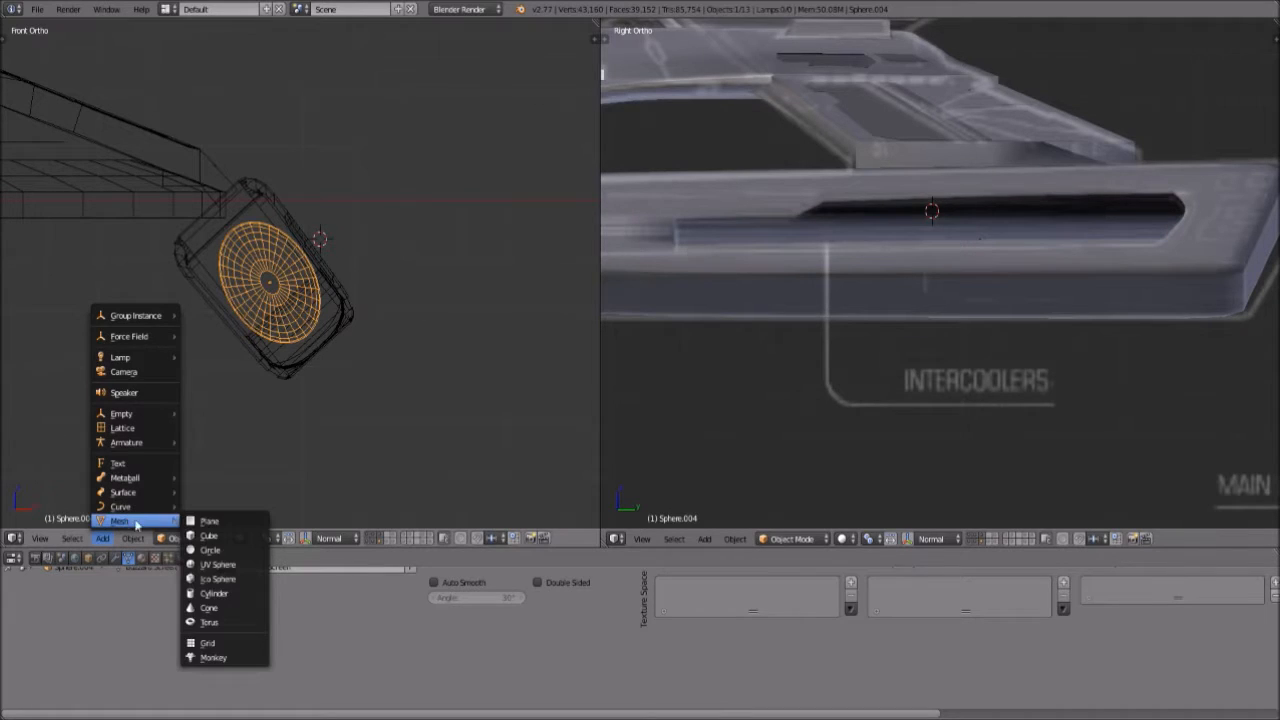
left_click(220, 522)
key("r")
key("9")
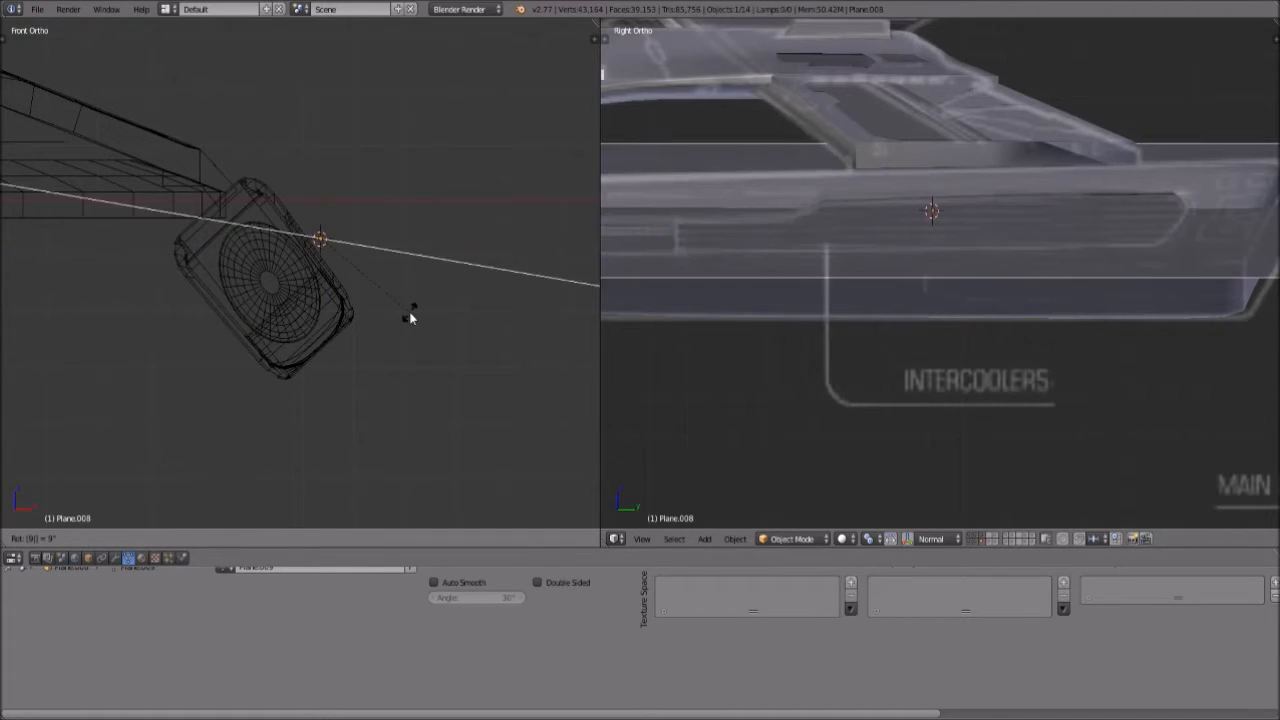
key("0")
key("Return")
Scale the new plane down to roughly the nacelle's size and move it along X just outside the nacelle
key("s")
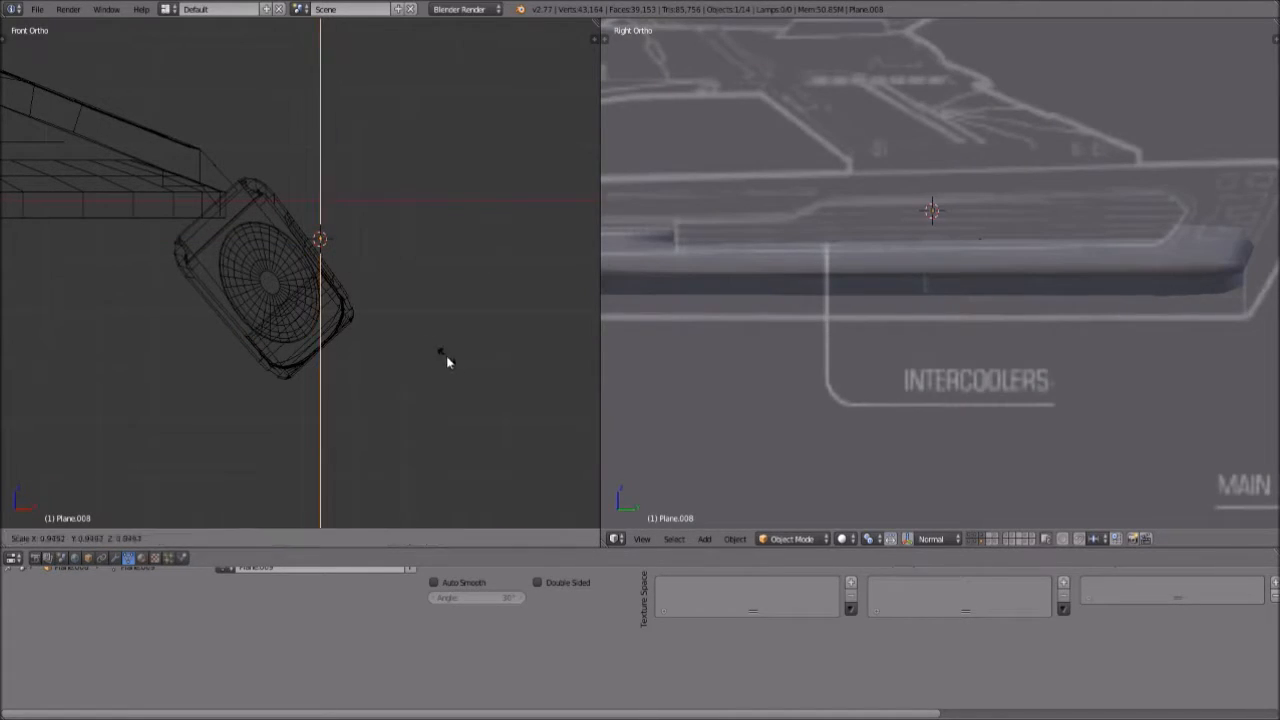
left_click(314, 268)
key("s")
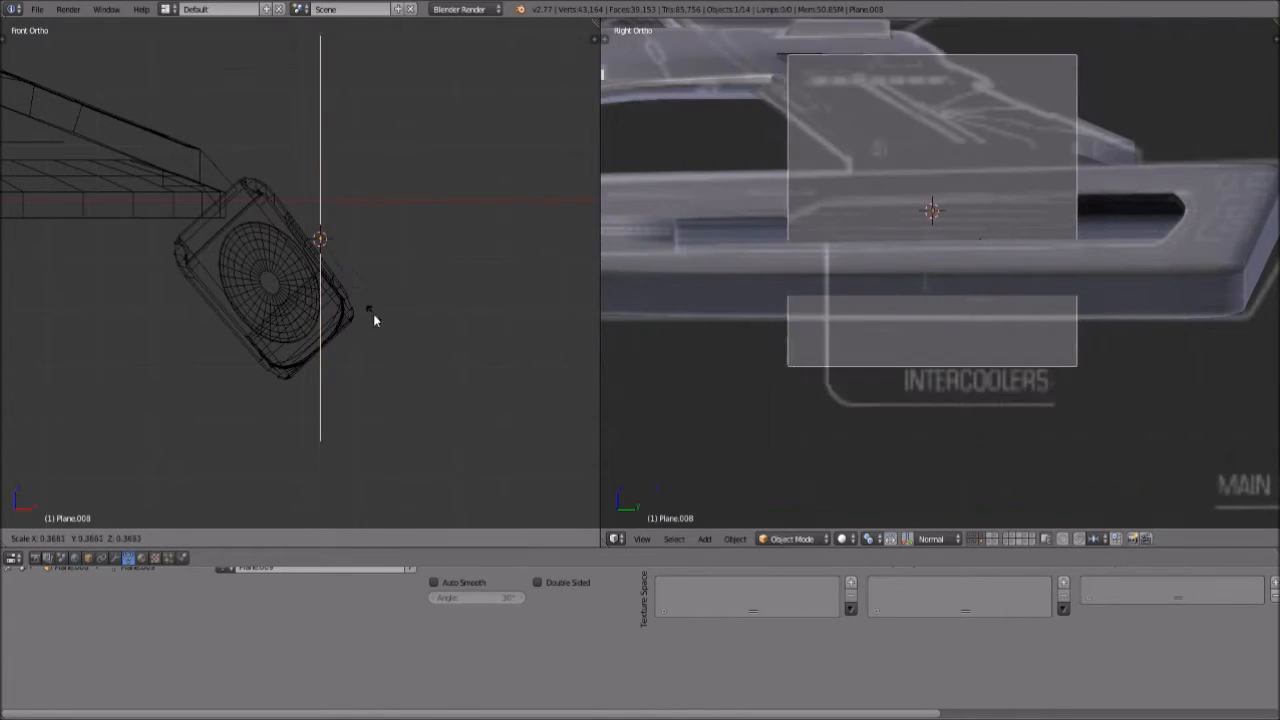
left_click(433, 308)
key("g")
key("y")
right_click(451, 275)
key("g")
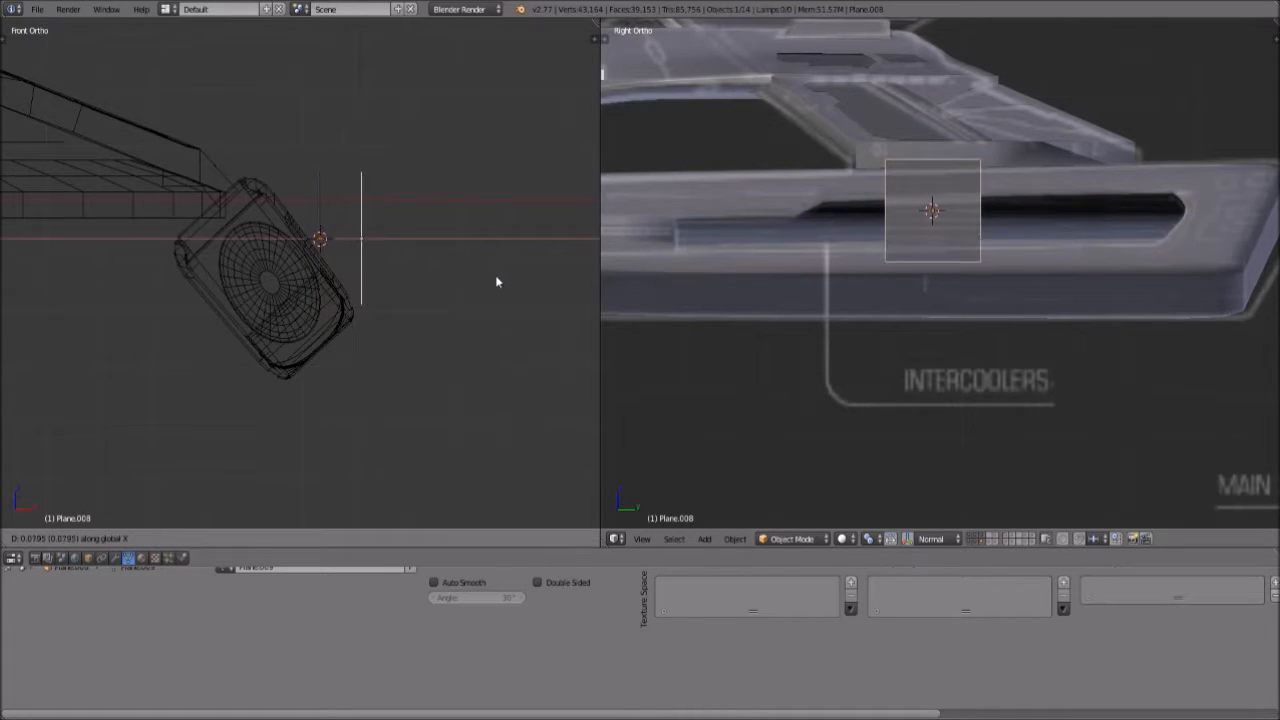
left_click(503, 275)
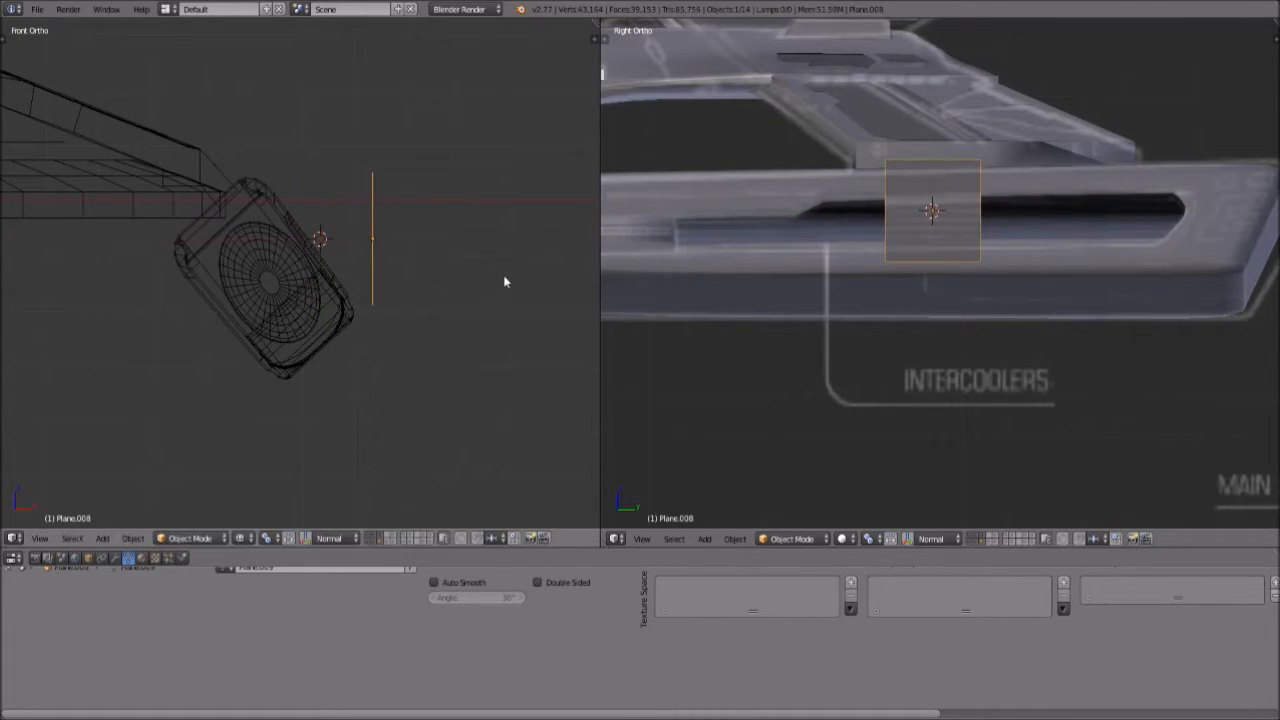
Fit the plane over the blueprint's intercooler outline by shrinking and nudging it, then stretching it about 7 times along Y
key("s")
left_click(959, 227)
key("g")
left_click(958, 234)
key("s")
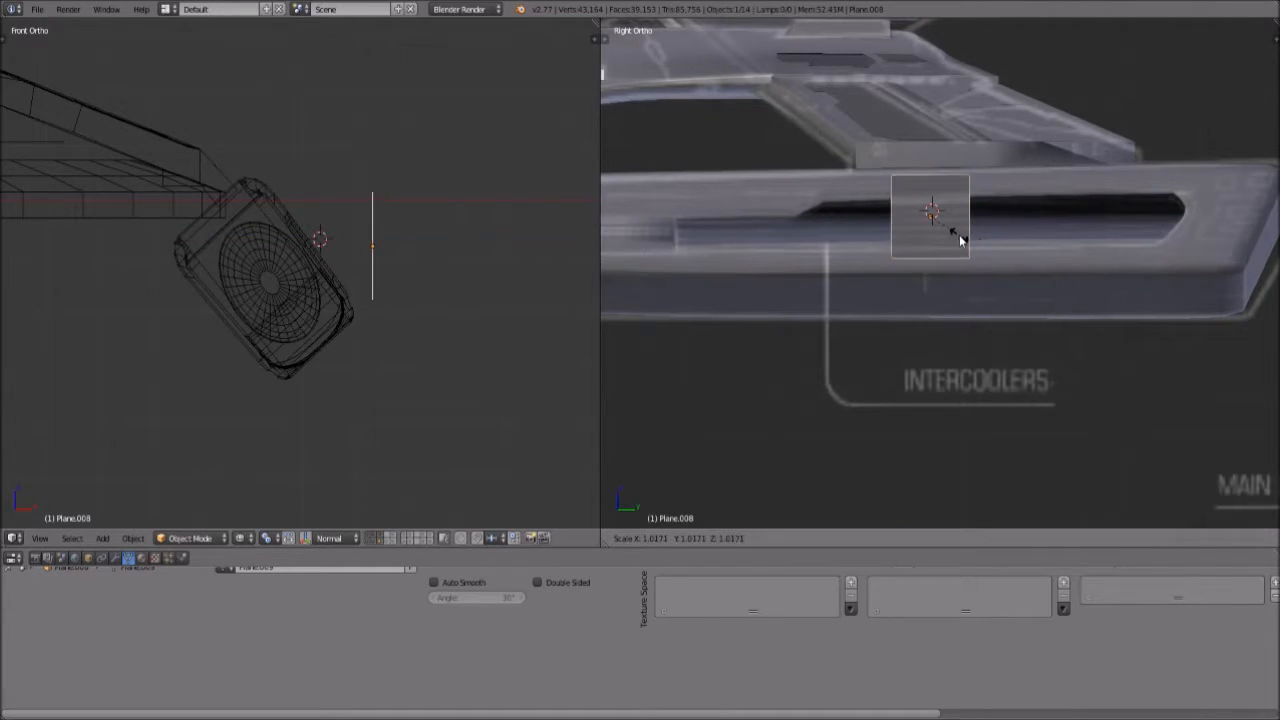
key("y")
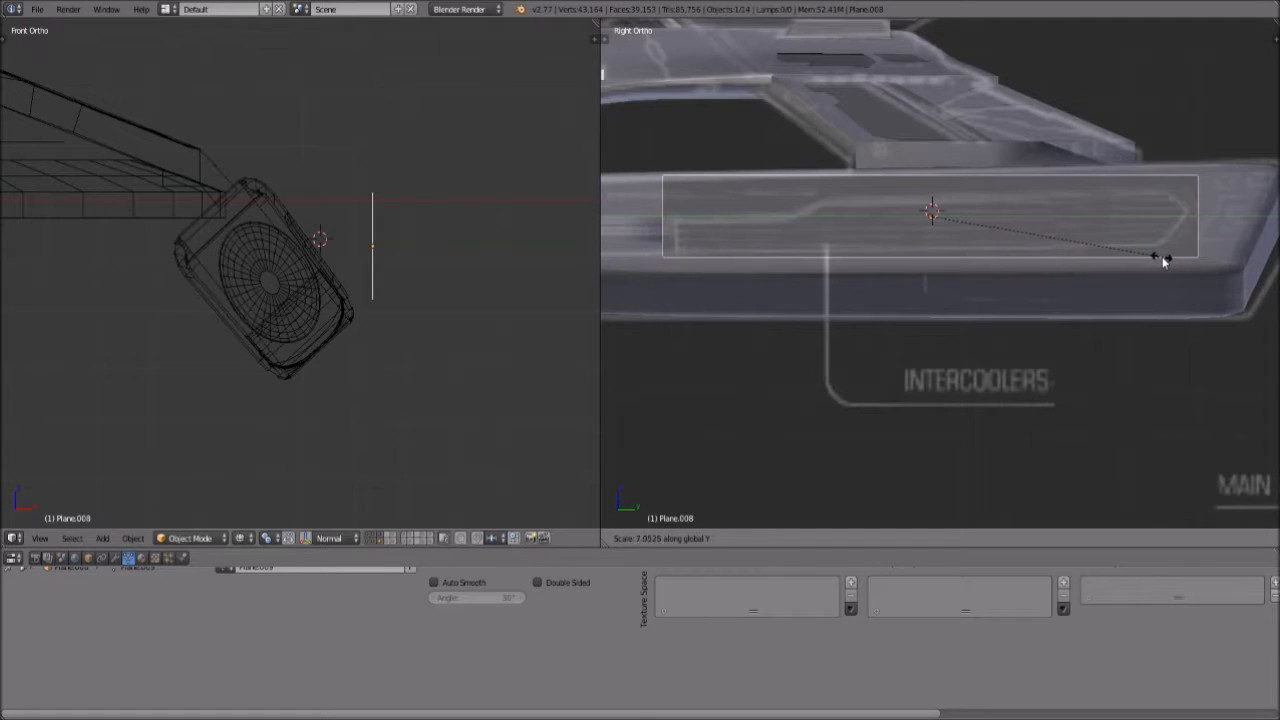
left_click(782, 248)
In Edit Mode, divide the plane into strips with 13 evenly spaced lengthwise loop cuts
scroll(390, 338, "up", 3)
scroll(390, 338, "down", 1)
left_click(792, 538)
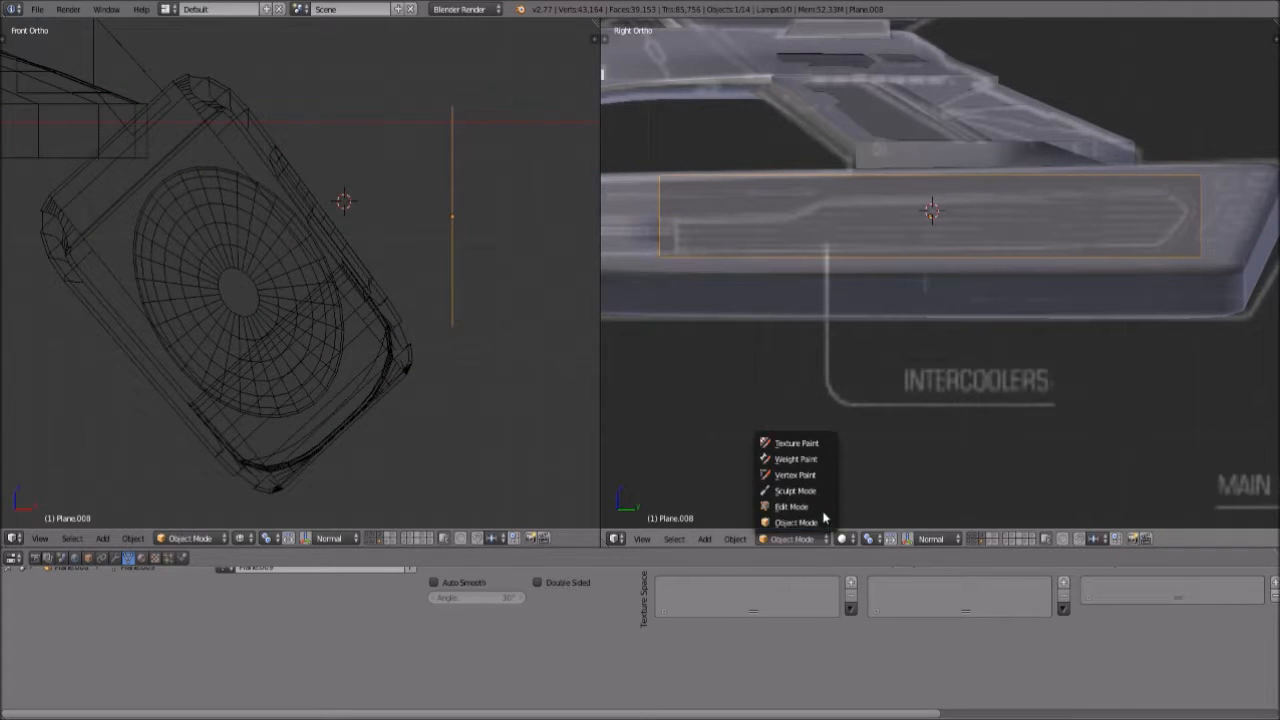
left_click(790, 512)
key("ctrl+r")
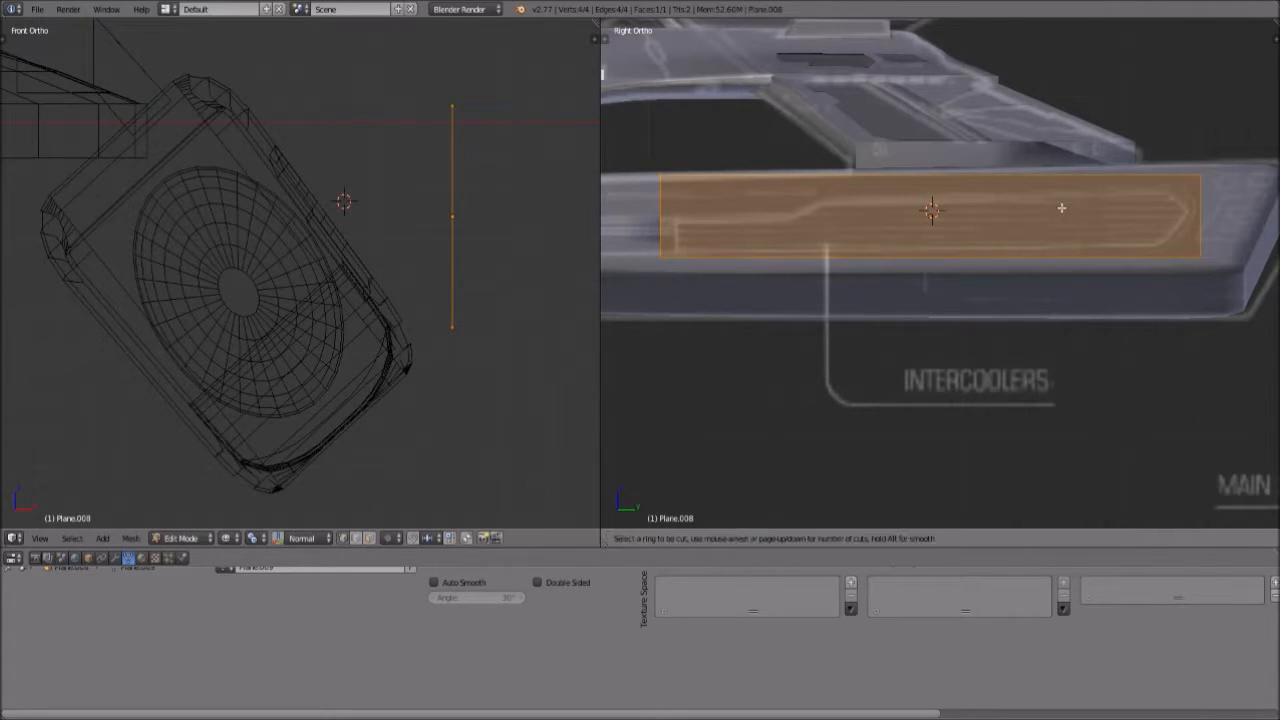
scroll(1200, 216, "up", 1)
scroll(1200, 224, "up", 4)
scroll(1200, 224, "up", 1)
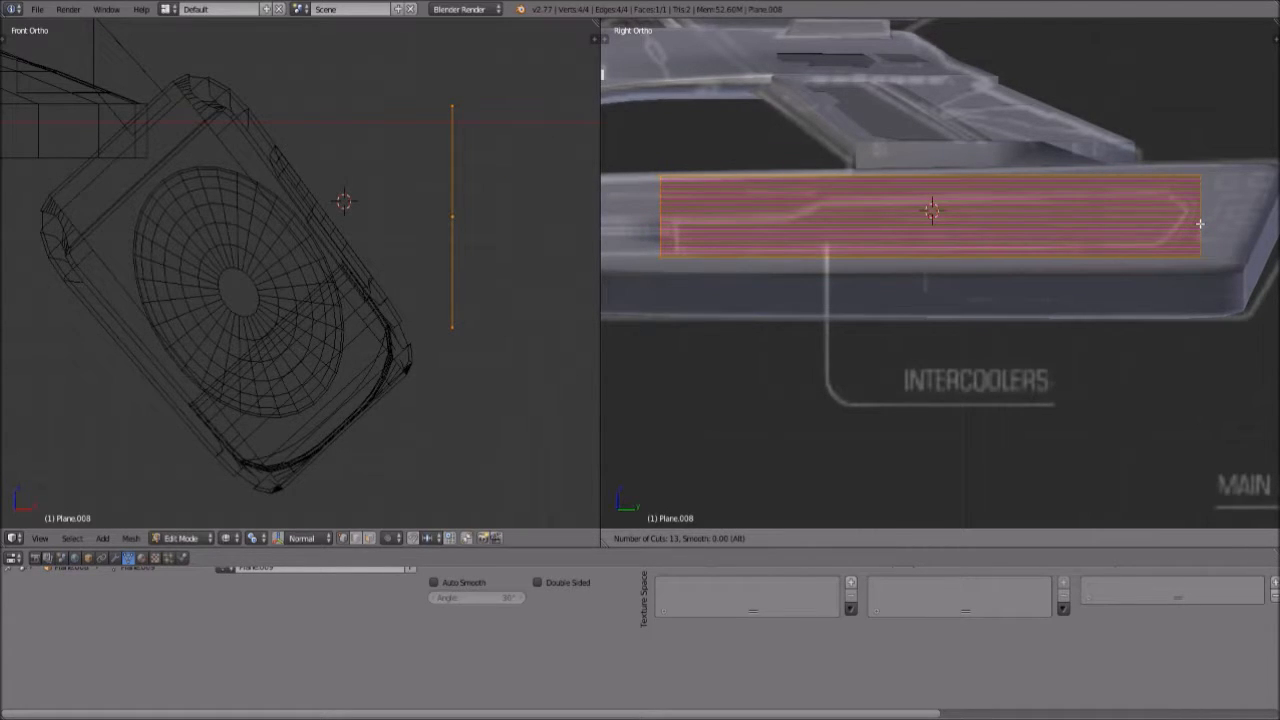
left_click(1200, 224)
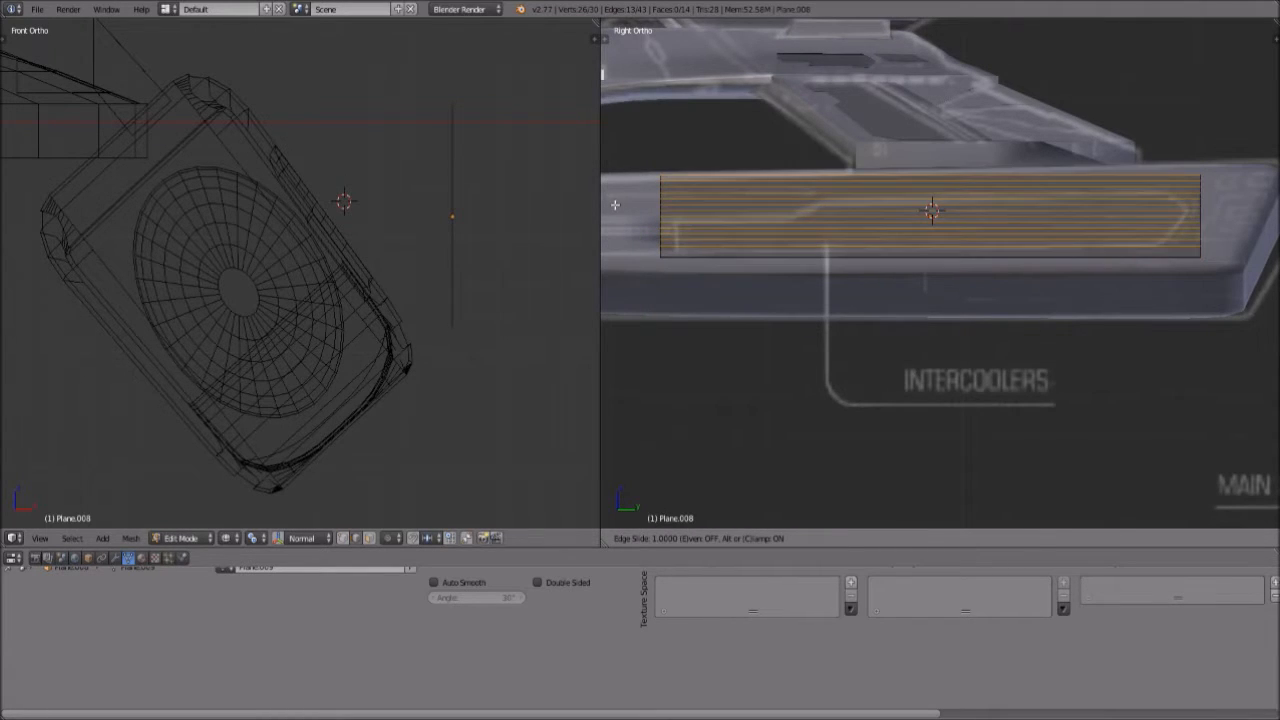
right_click(755, 240)
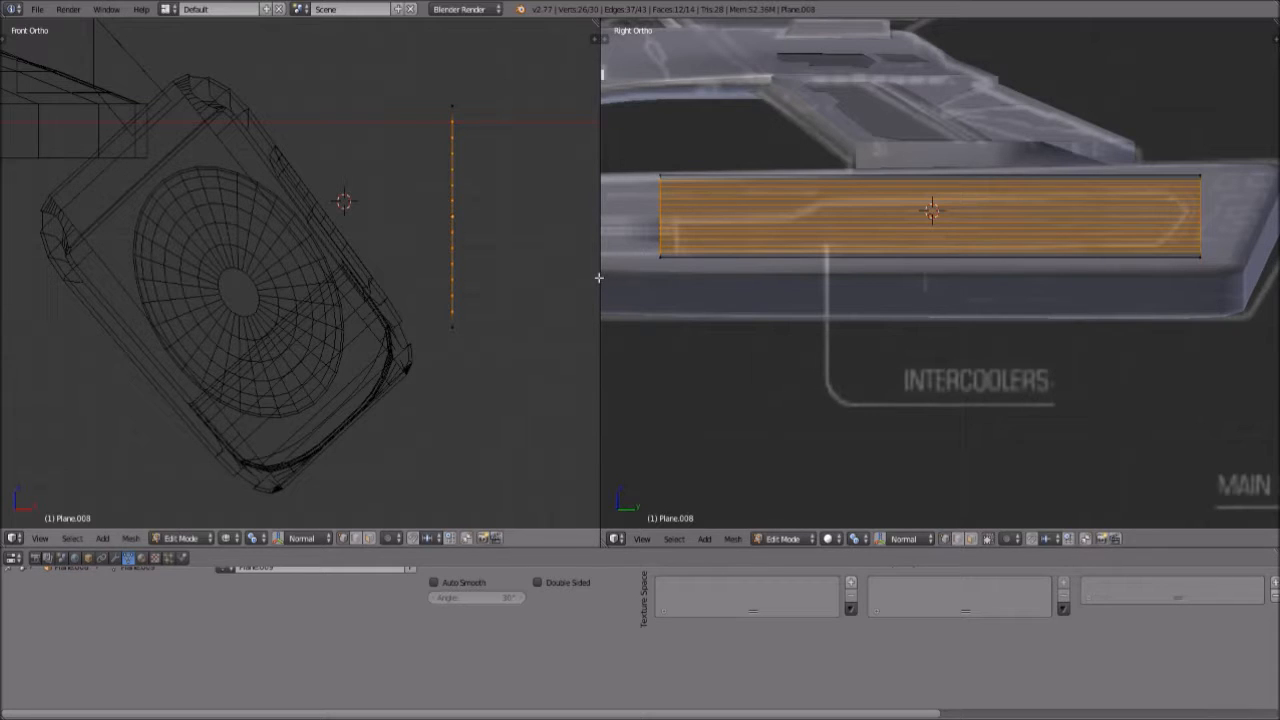
Widen the shaded side viewport and select all faces of the divided plane
left_click_drag(603, 274, 397, 251)
scroll(1006, 269, "up", 2)
middle_click_drag(1054, 259, 964, 332, "shift")
scroll(951, 311, "down", 1)
key("a")
scroll(972, 309, "down", 1)
key("a")
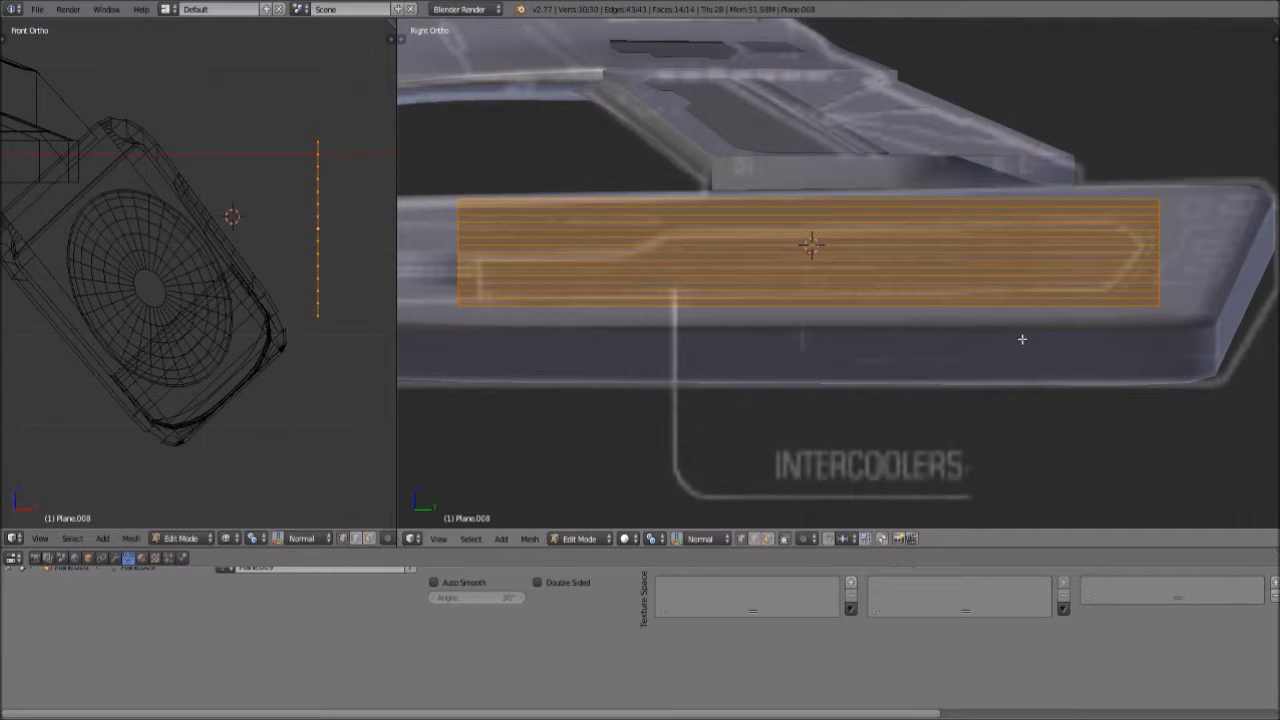
Compare the plane's strips with the intercooler outline on the blueprint from far and near
scroll(1100, 328, "up", 1)
scroll(1112, 328, "down", 1)
middle_click_drag(1022, 354, 1040, 359, "shift")
scroll(947, 310, "down", 3)
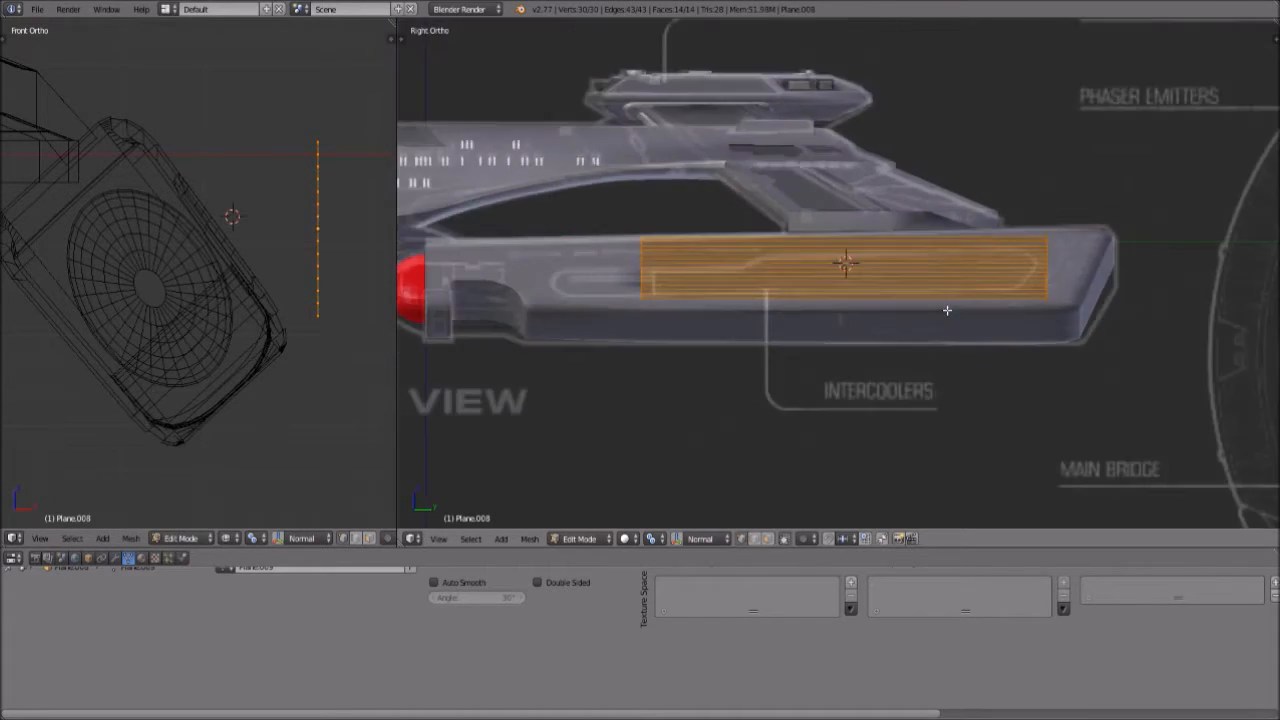
scroll(940, 340, "up", 4)
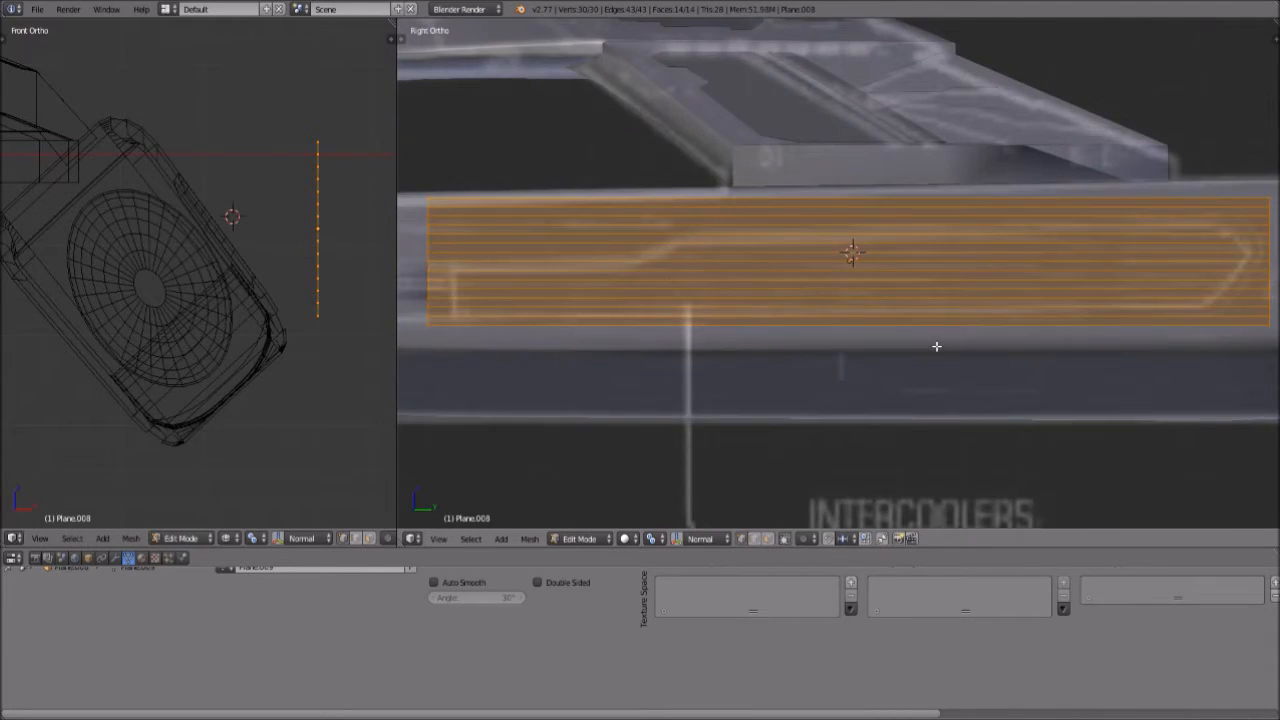
scroll(905, 302, "down", 1)
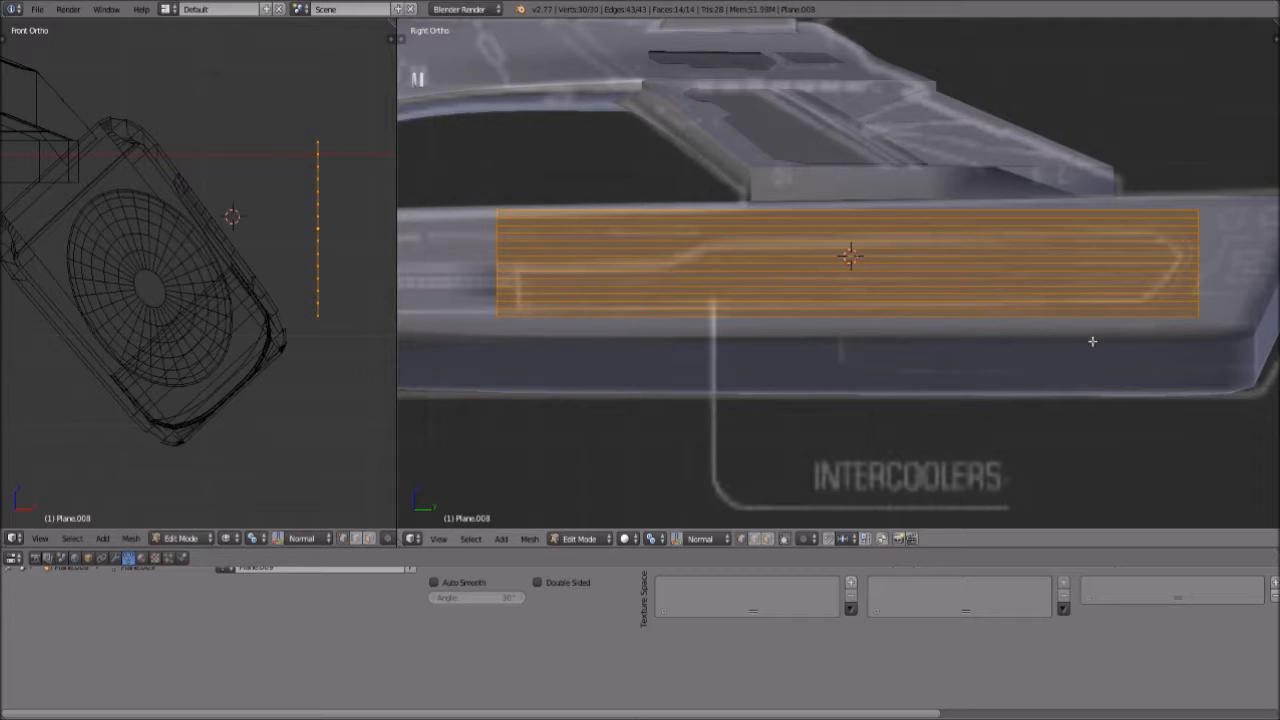
scroll(1137, 367, "up", 1)
middle_click_drag(1160, 358, 1149, 359, "shift")
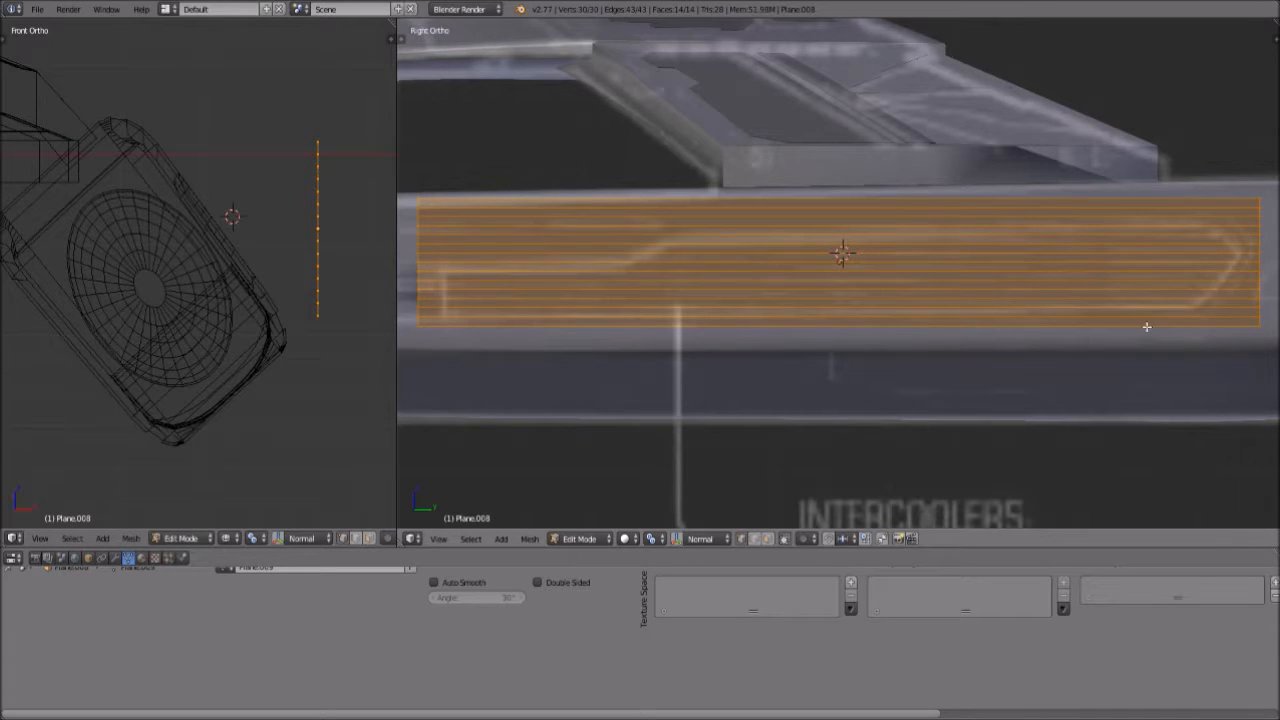
Extrude the plane's strips as individual faces with no offset
key("alt+e")
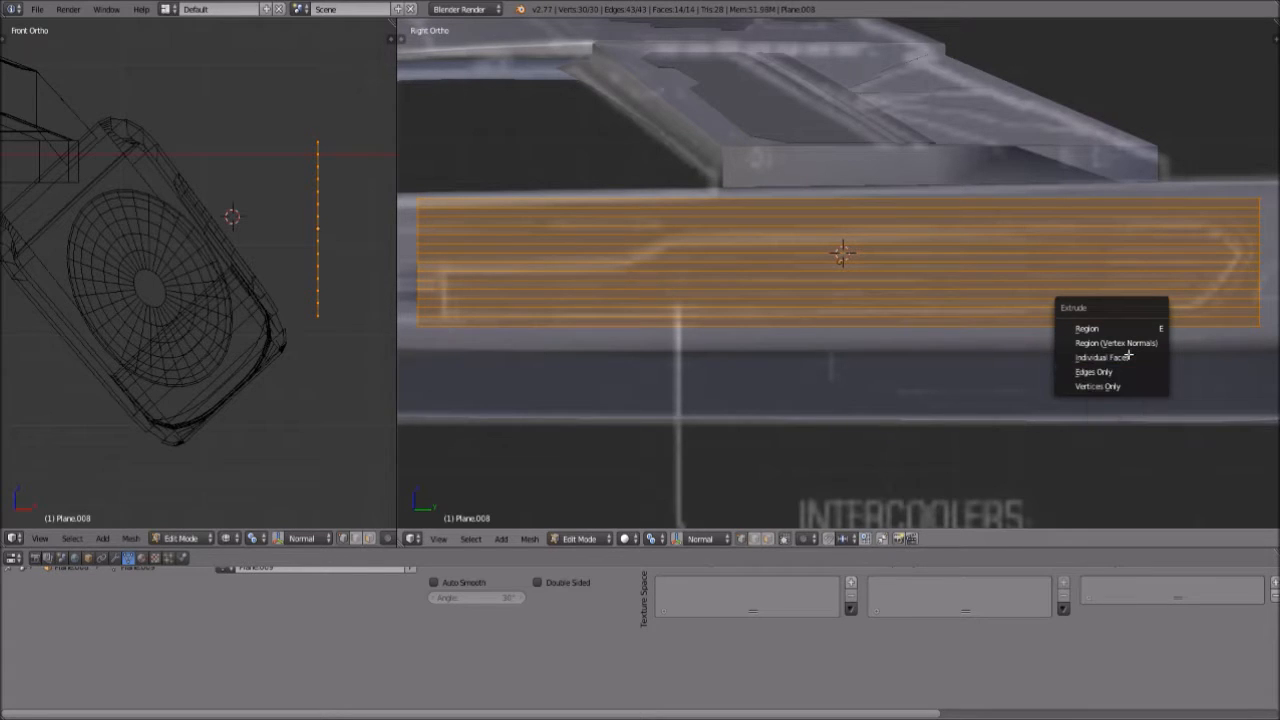
left_click(1110, 357)
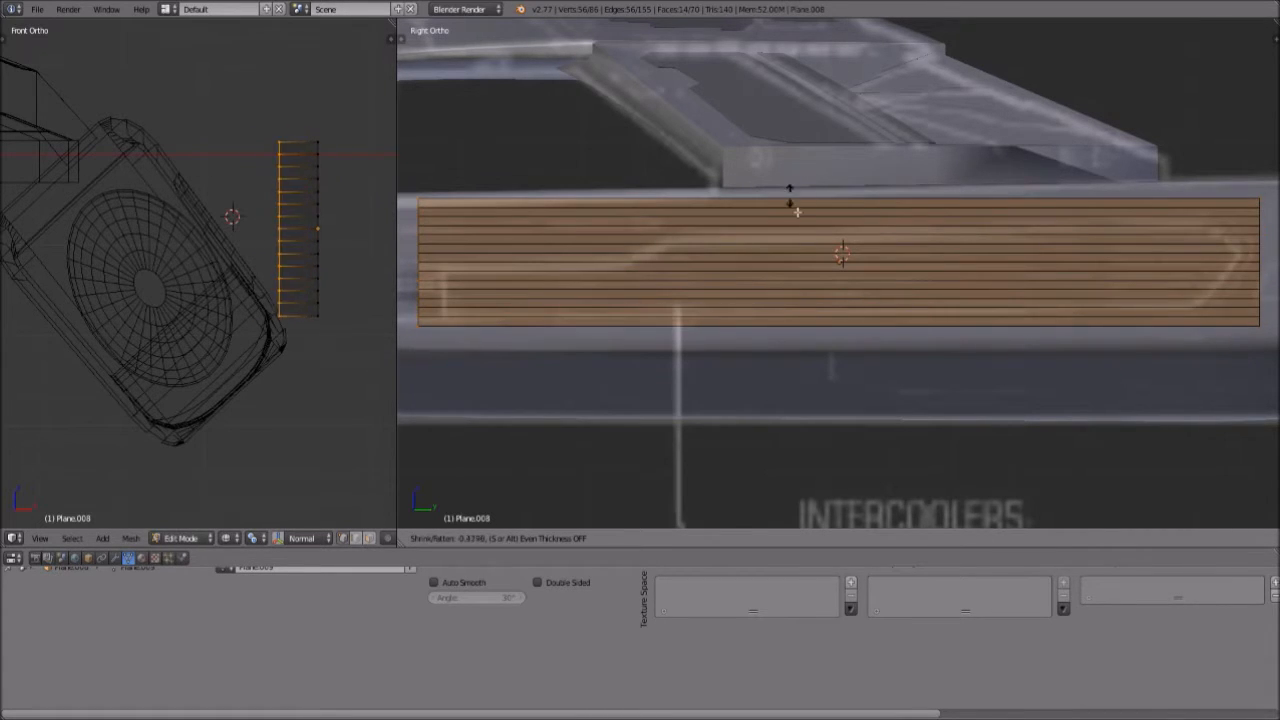
left_click(934, 392)
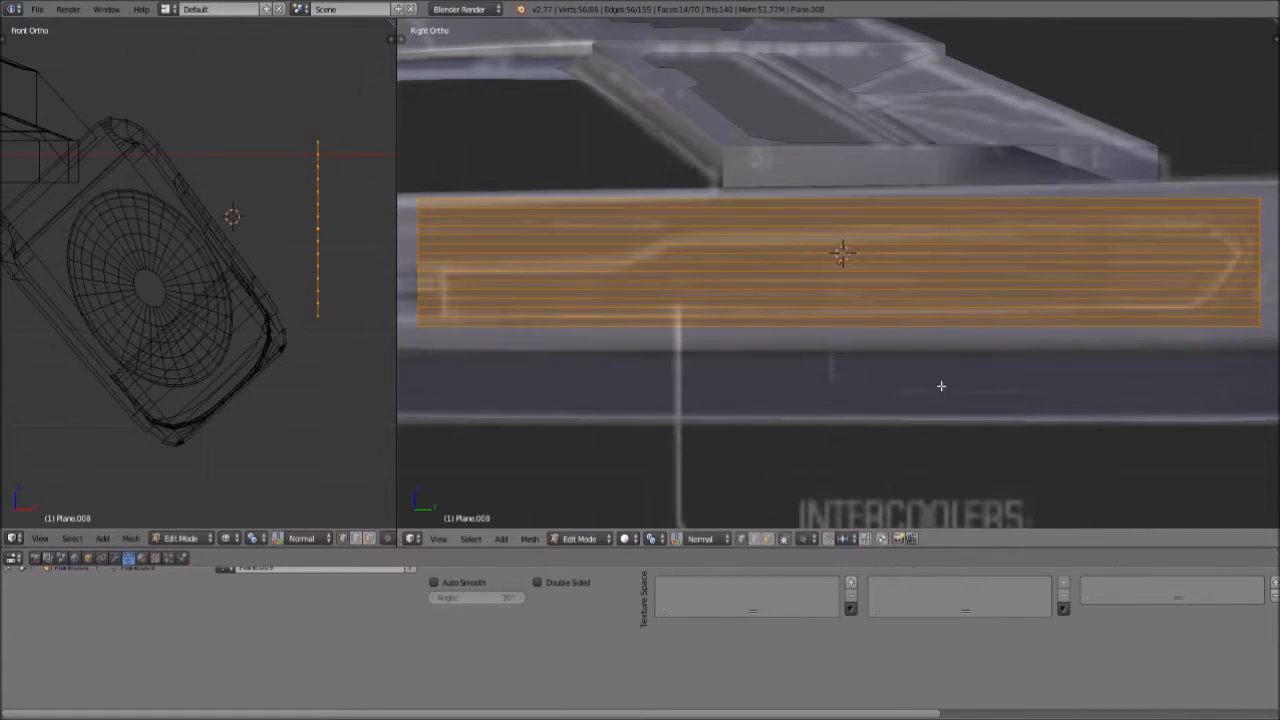
Try scaling the extruded strips along Y, then narrow each one along Z to leave gaps between them
key("s")
key("y")
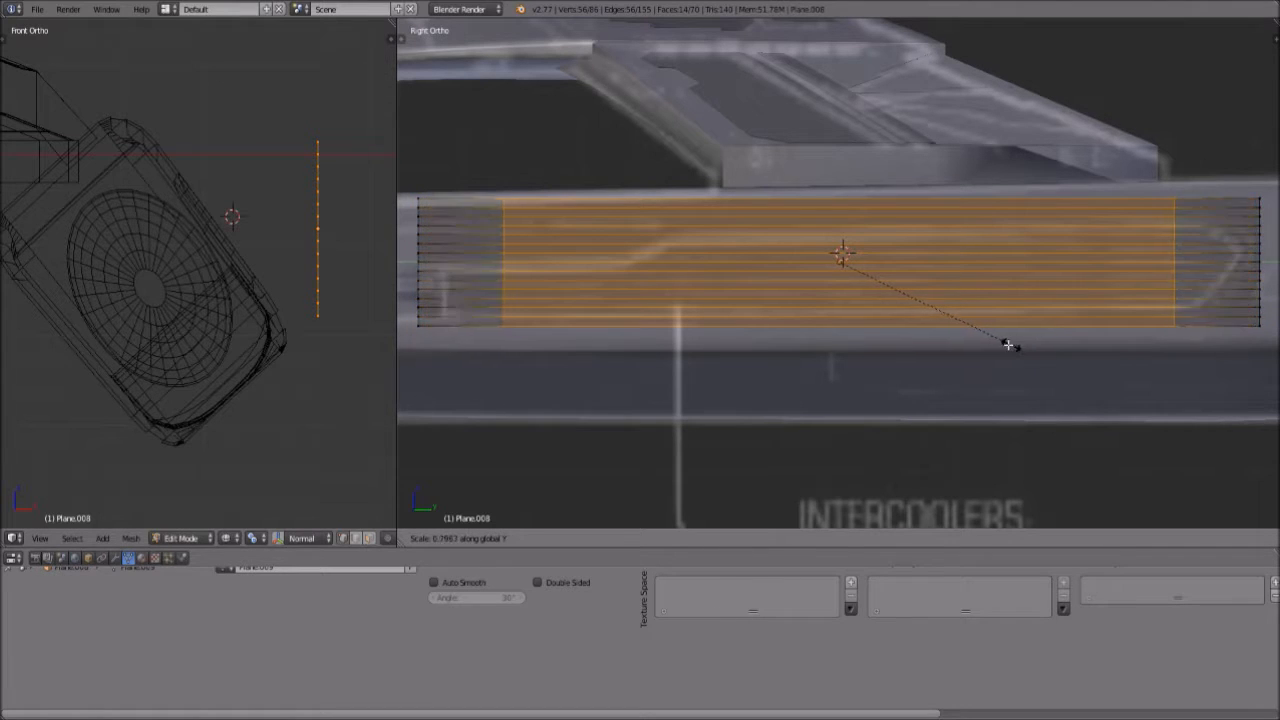
right_click(1007, 345)
key("s")
key("z")
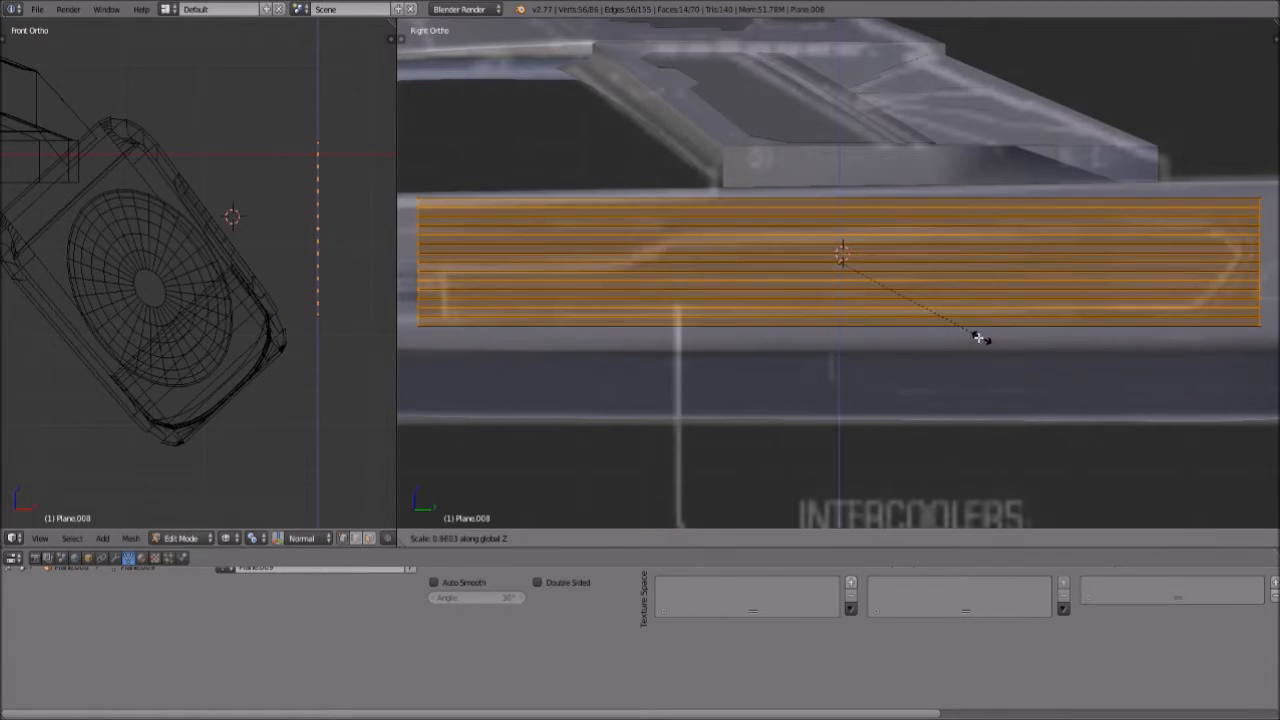
left_click(912, 331)
Examine the gaps at the strips' front end, try another scale along Z and undo the strips' narrowing
middle_click_drag(628, 338, 850, 345, "shift")
scroll(600, 340, "up", 5)
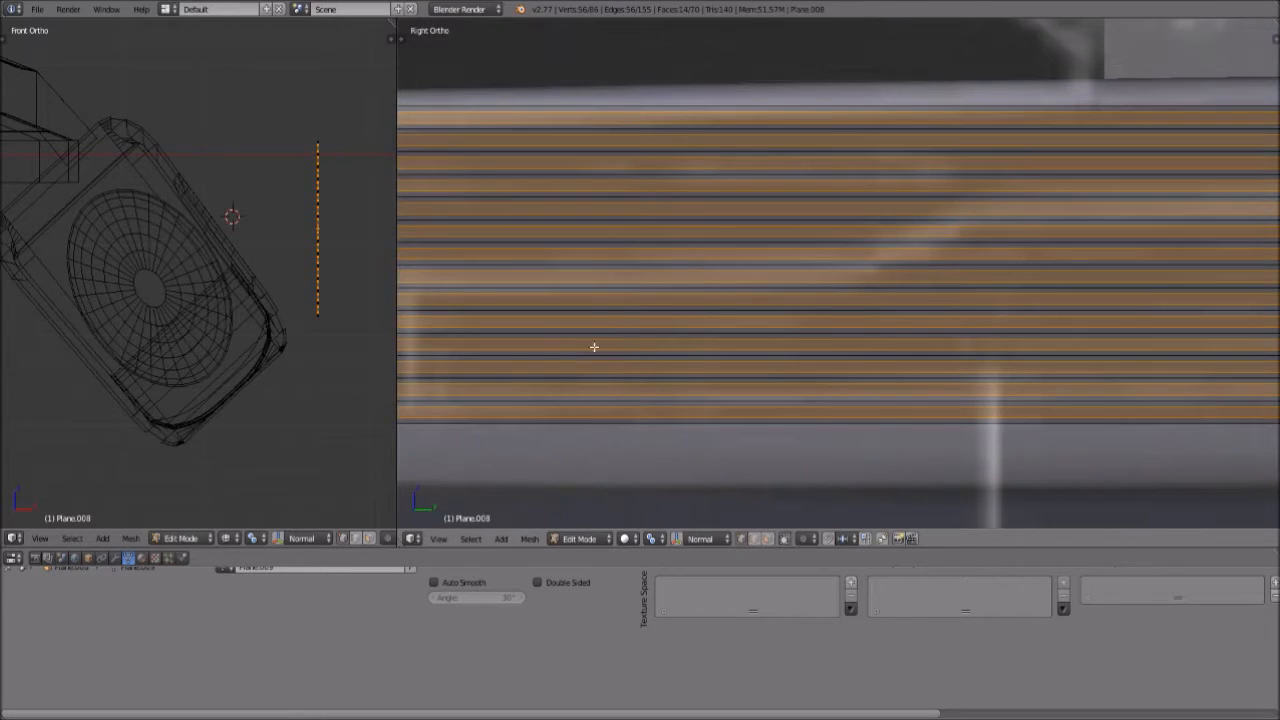
middle_click_drag(769, 352, 1054, 360, "shift")
scroll(704, 349, "up", 3)
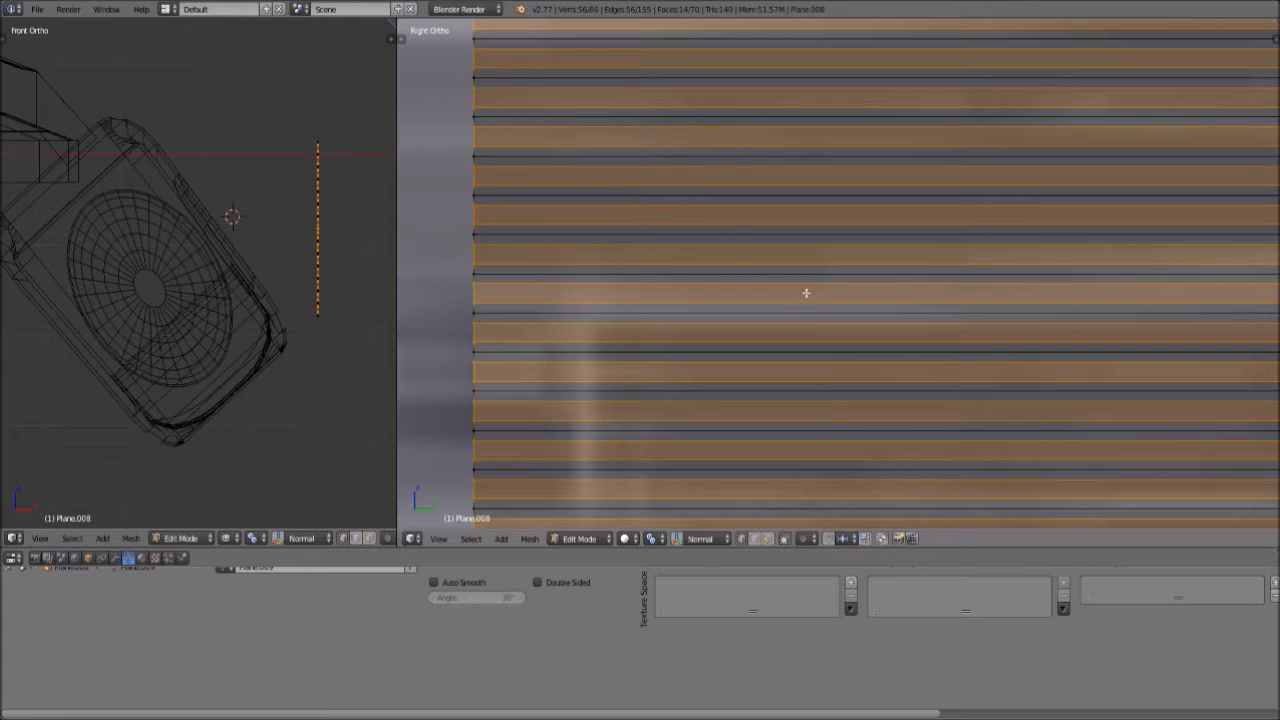
key("s")
key("z")
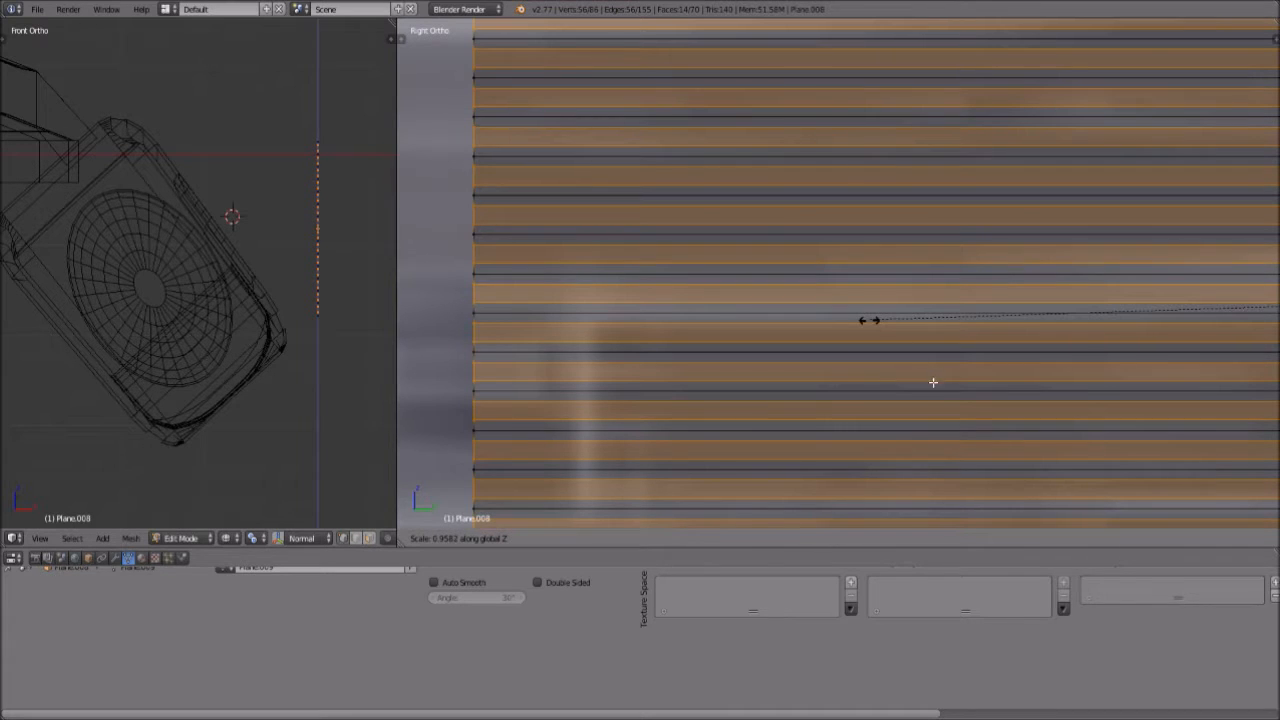
left_click(500, 434)
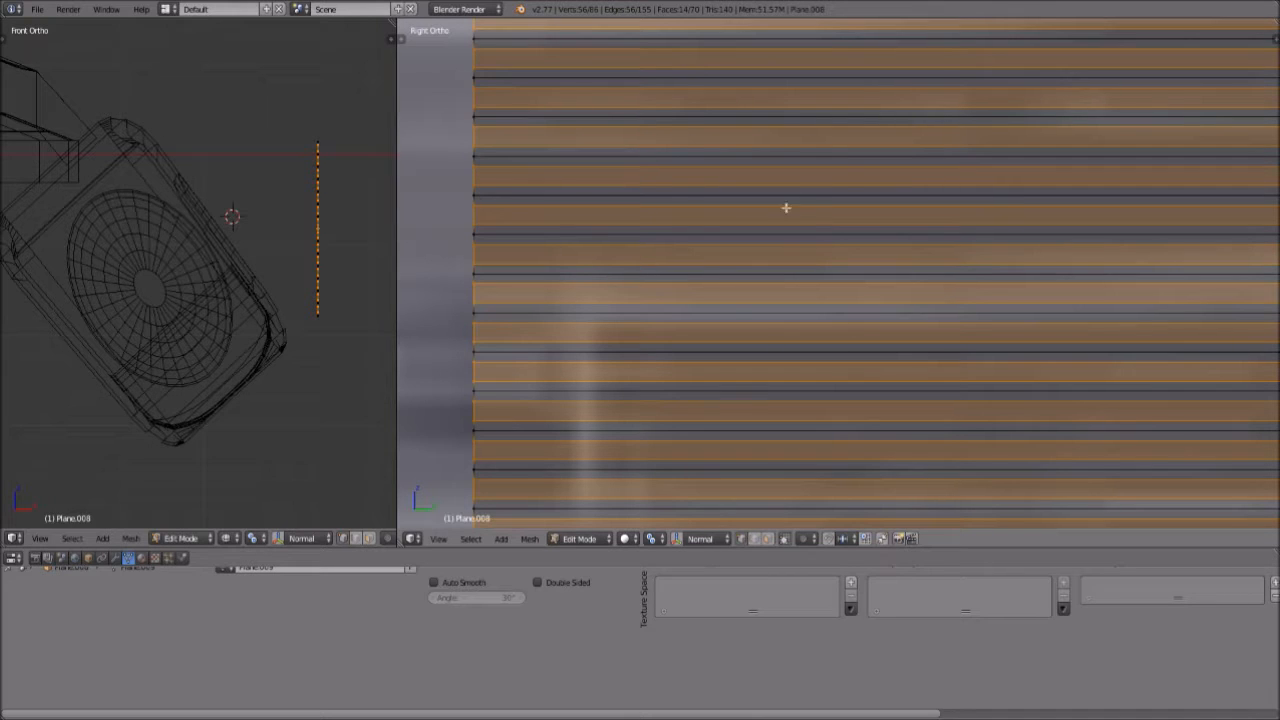
scroll(814, 229, "down", 2)
key("ctrl+z")
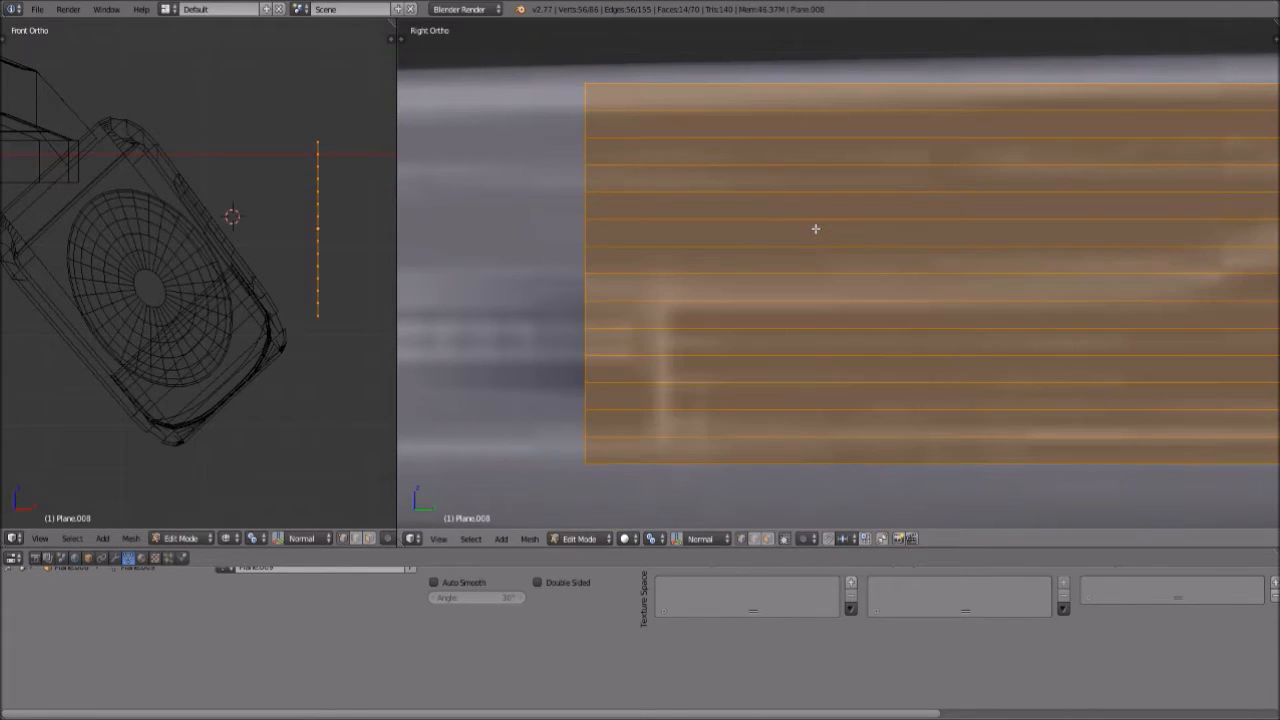
Try extruding the plane's strips again and scaling them along Z
key("e")
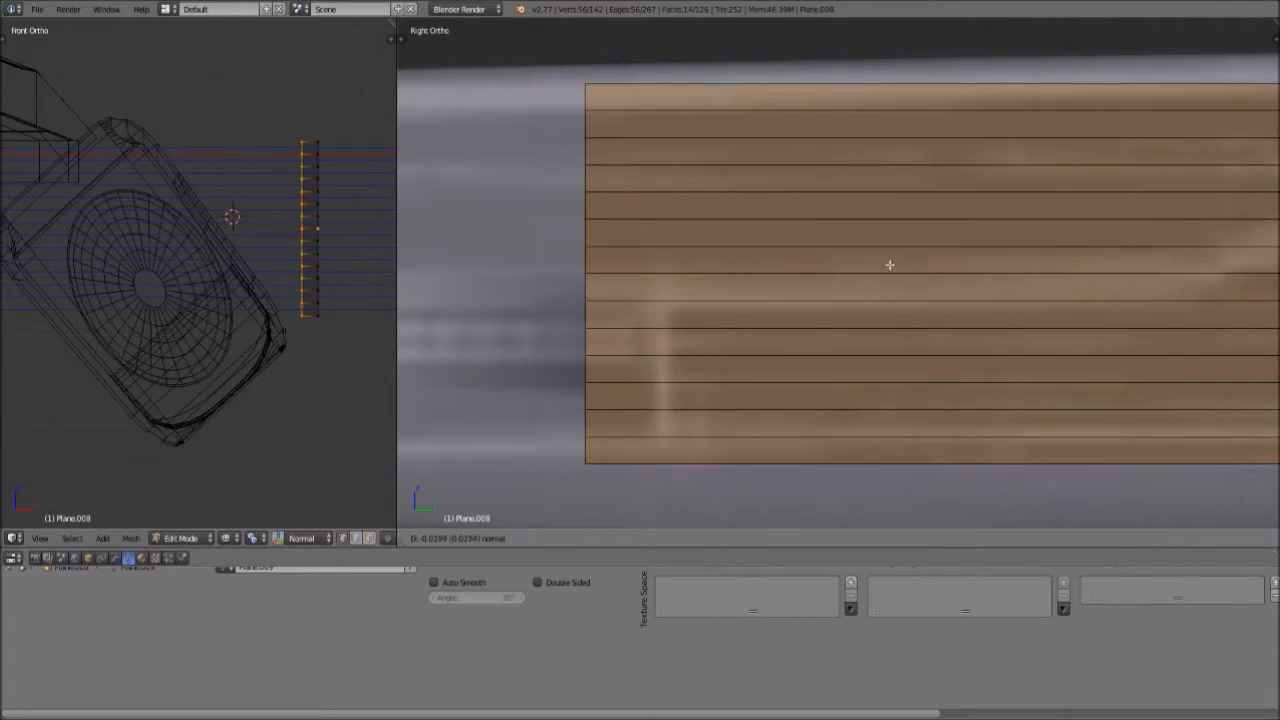
key("Escape")
key("s")
key("z")
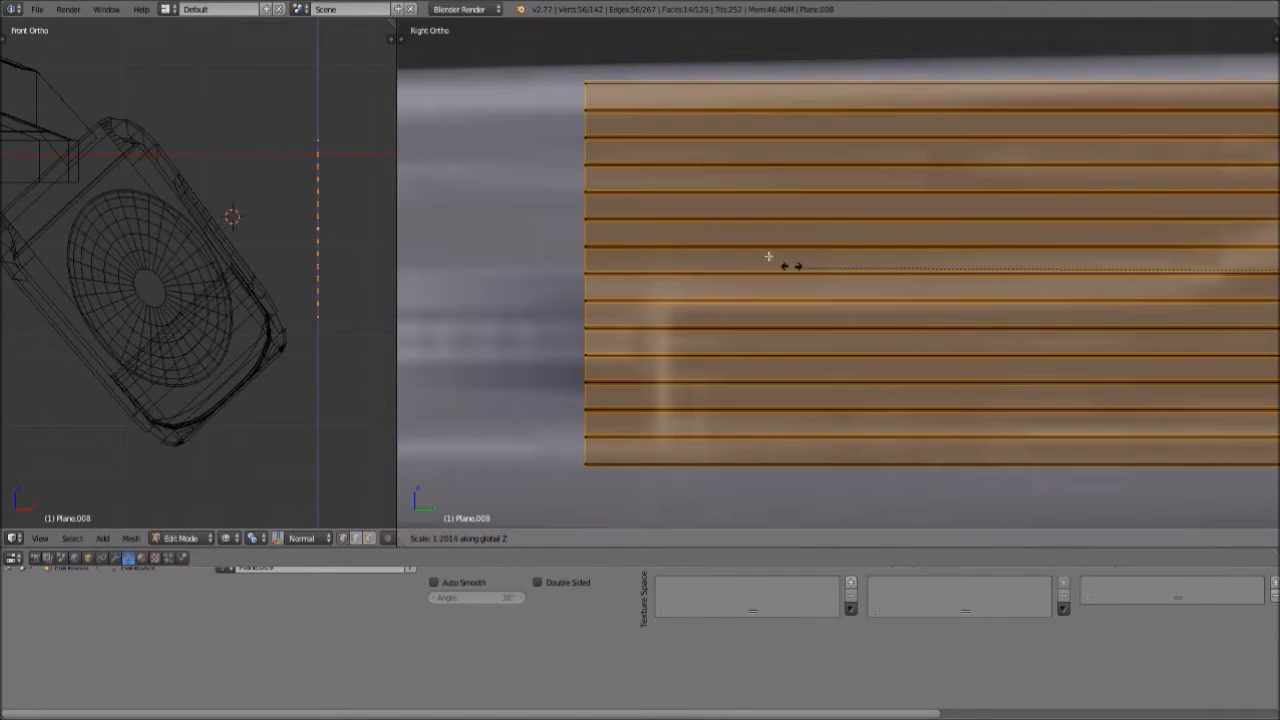
right_click(1239, 312)
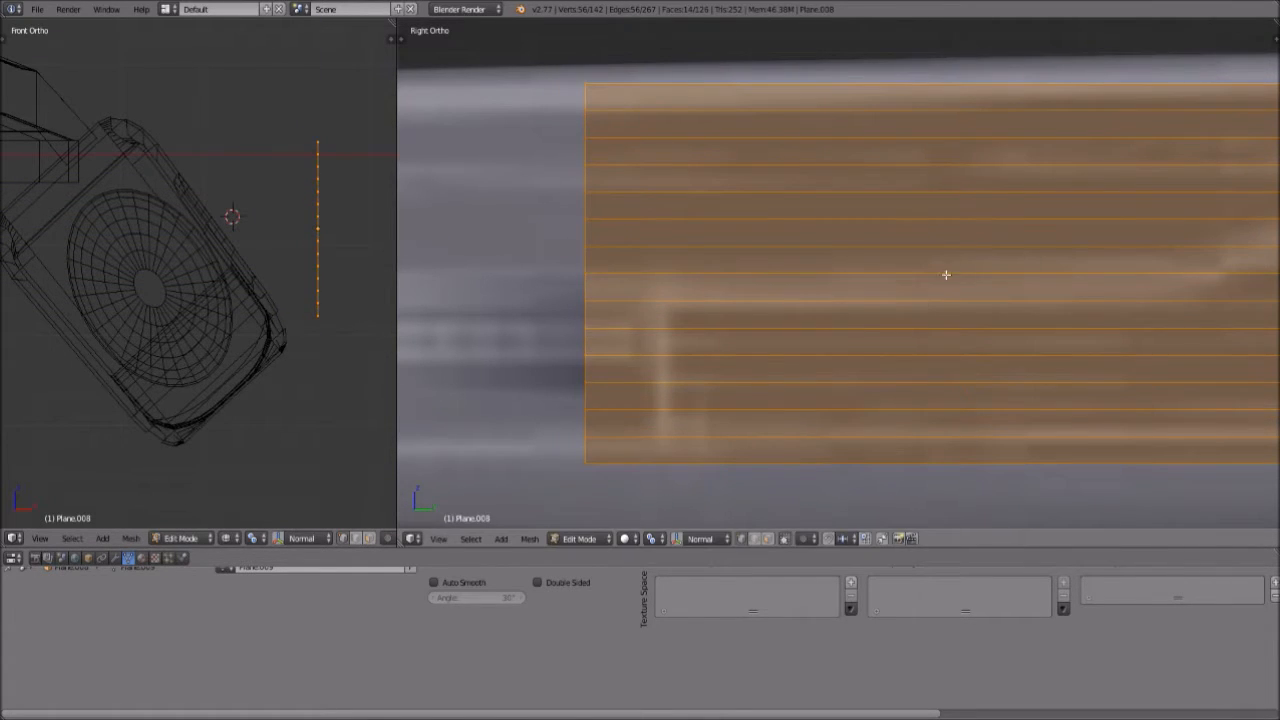
Try moving the strips, then extruding them as one connected region and shifting it
key("g")
right_click(948, 260)
key("e")
right_click(887, 339)
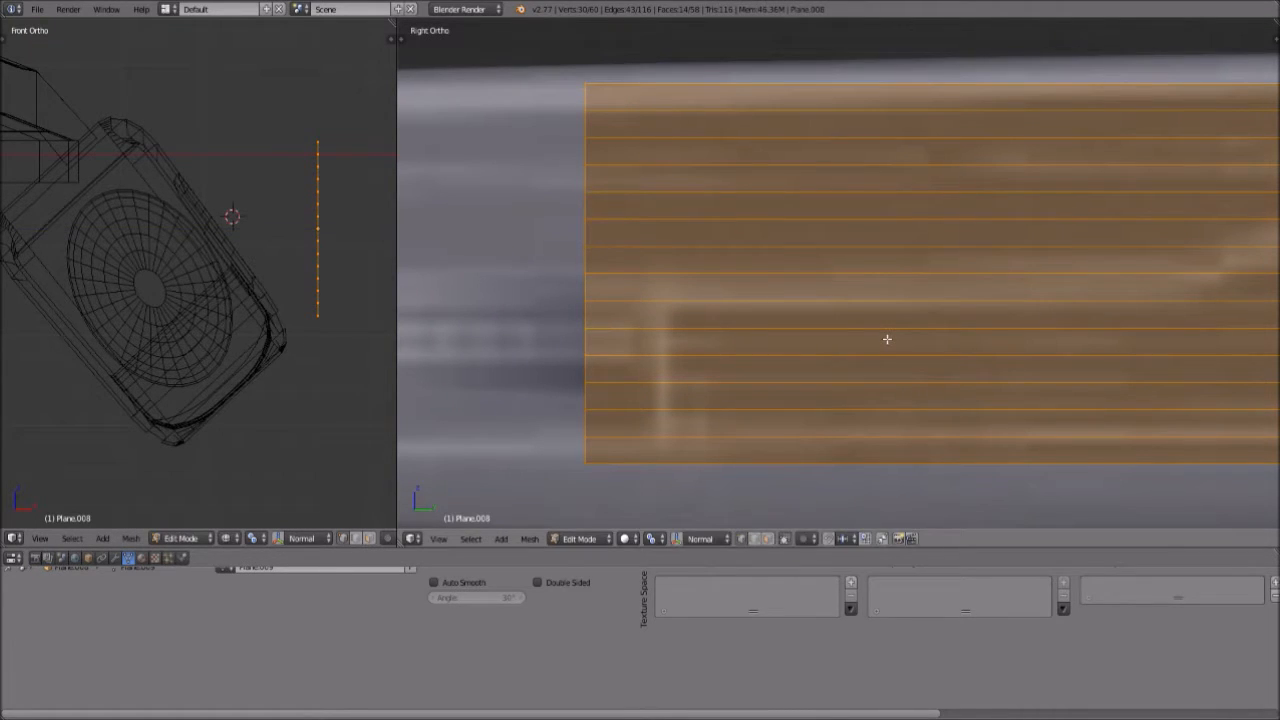
key("g")
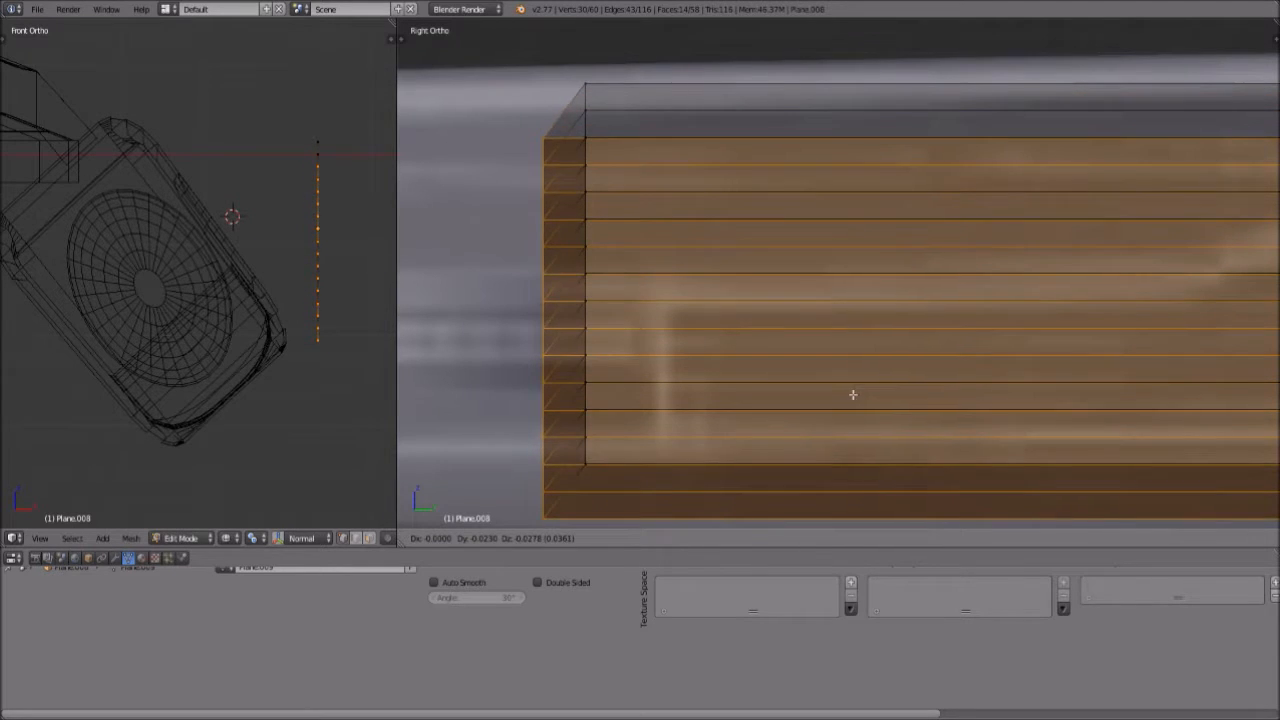
right_click(926, 394)
Try scaling the region-extruded strips freely and along Z, then undo the region extrusion
key("s")
right_click(900, 354)
key("s")
right_click(840, 346)
key("s")
key("z")
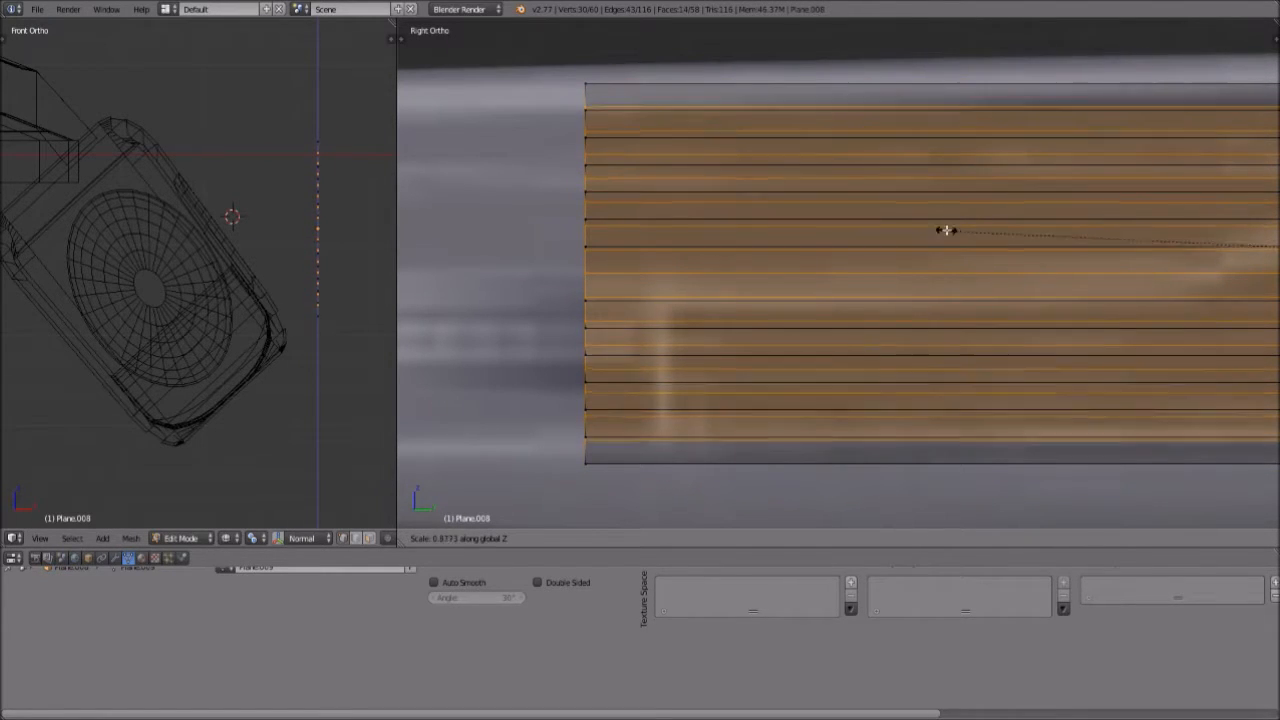
right_click(917, 229)
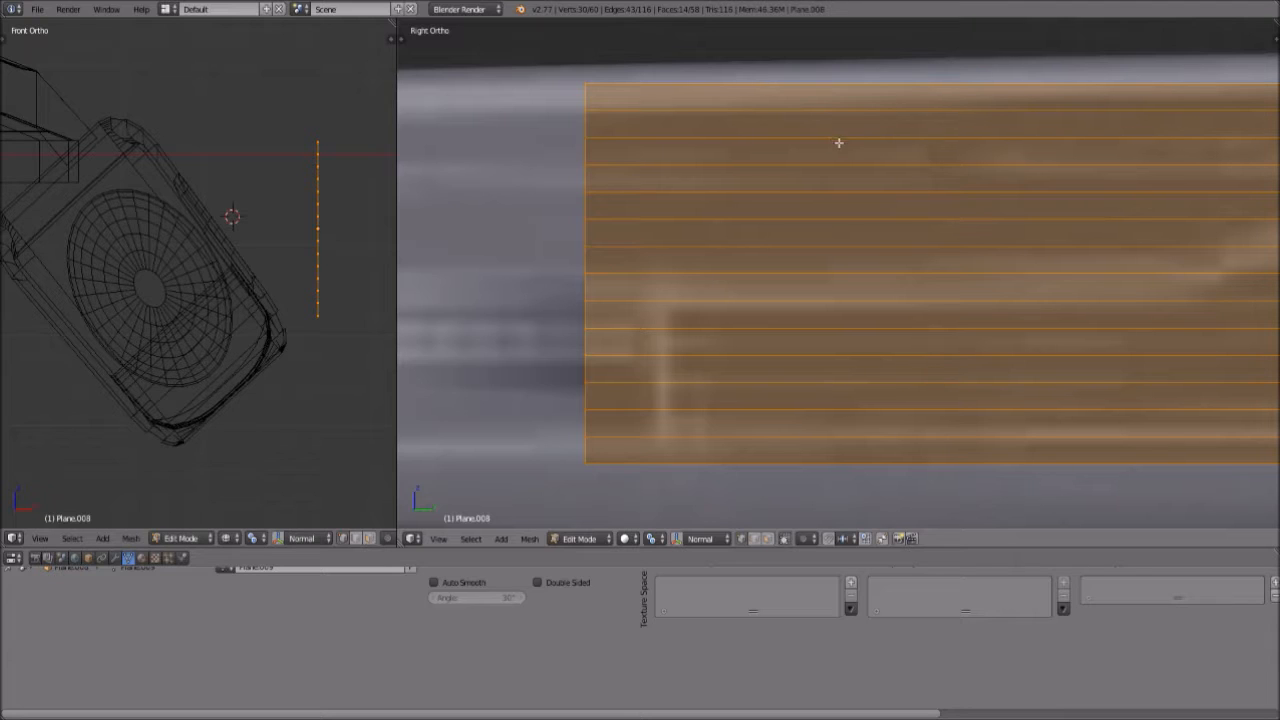
key("s")
key("z")
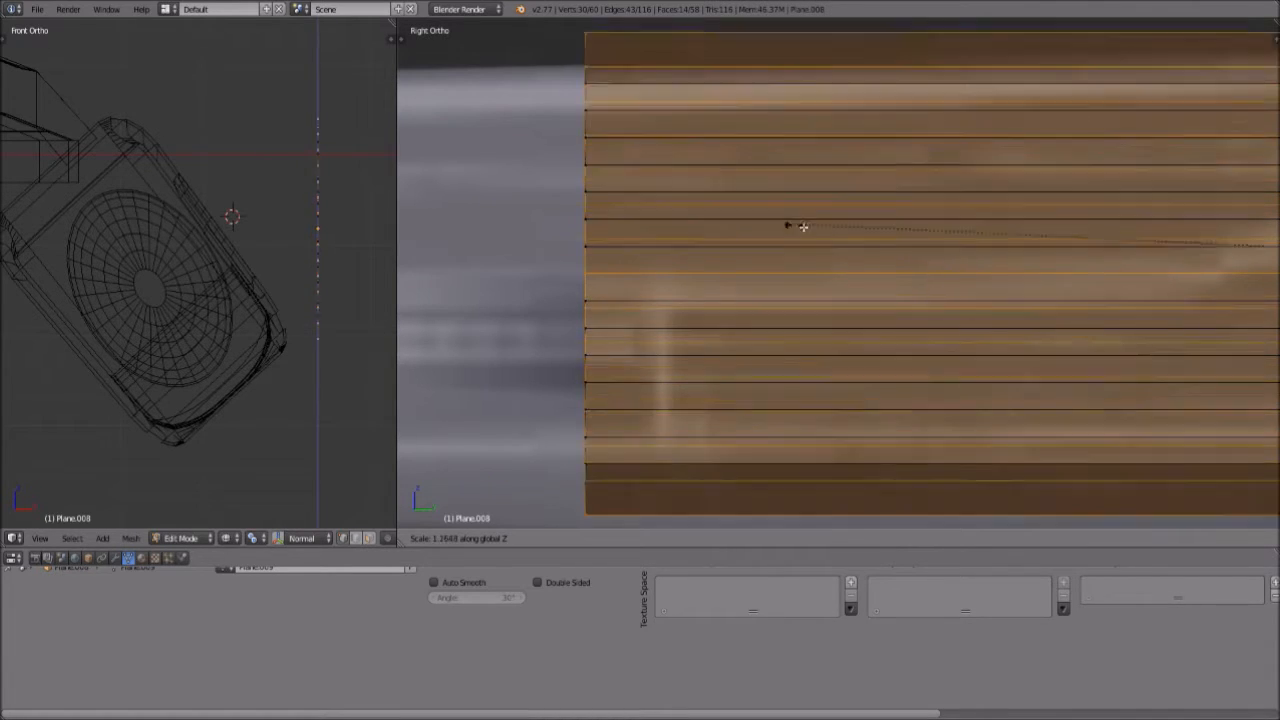
right_click(1002, 248)
key("ctrl+z")
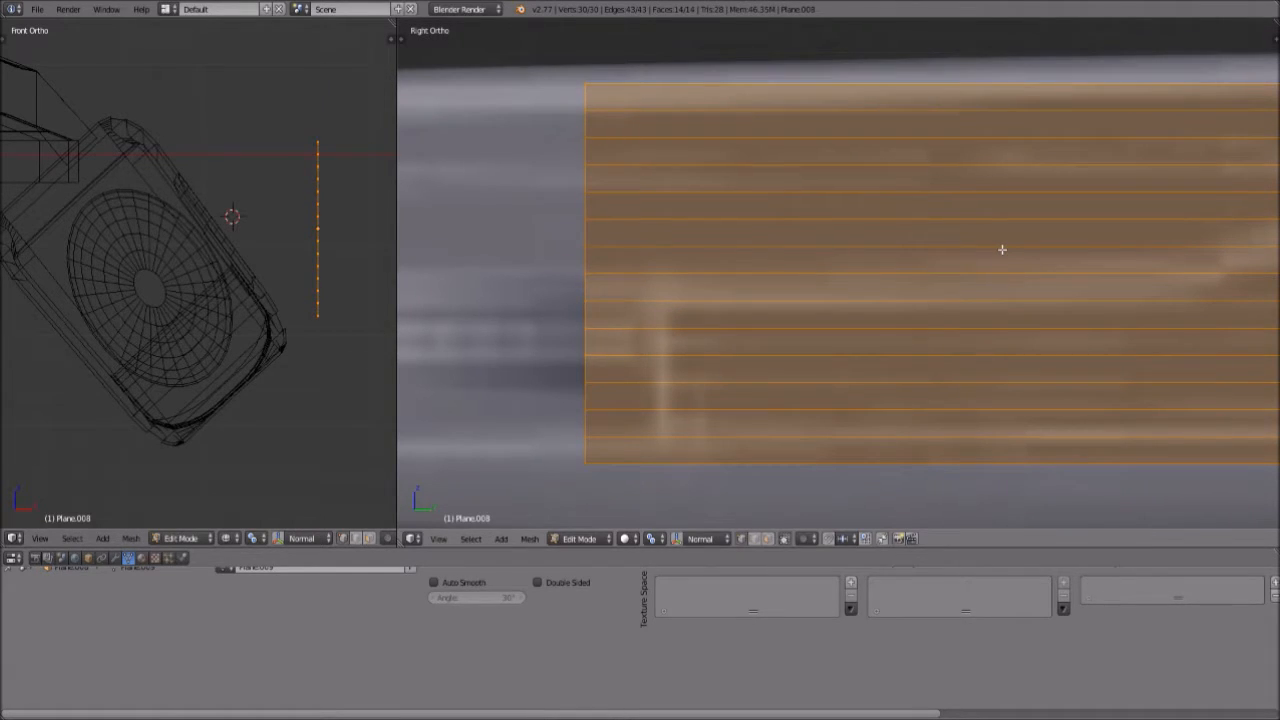
Extrude the plane's strips as individual faces with no offset
key("alt+e")
left_click(1002, 249)
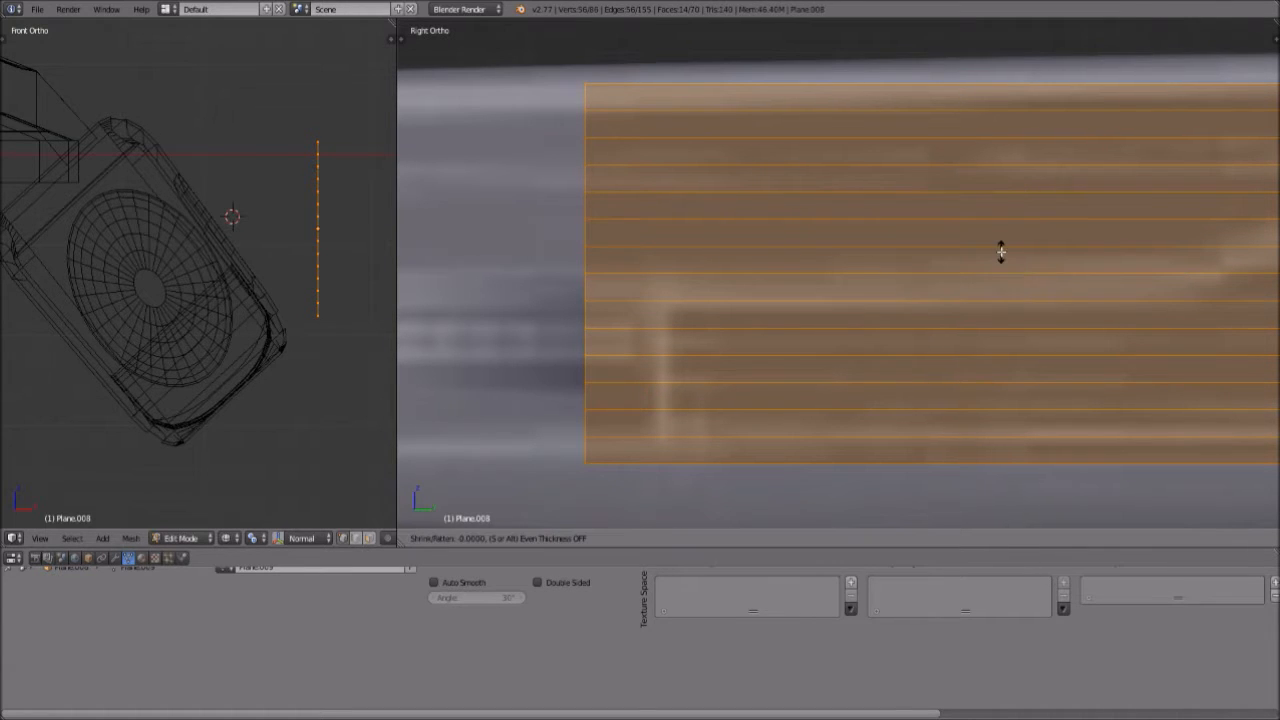
left_click(834, 224)
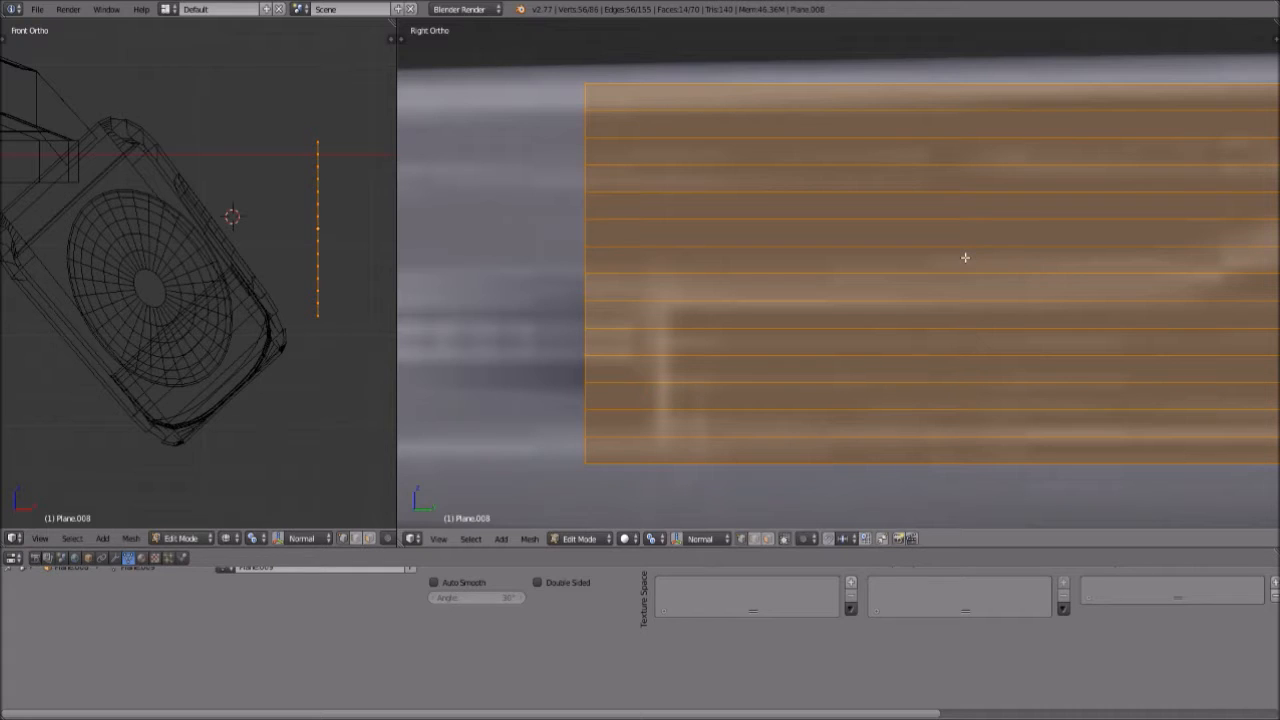
Narrow each extruded strip along Z in two passes to leave even gaps between them
key("s")
key("z")
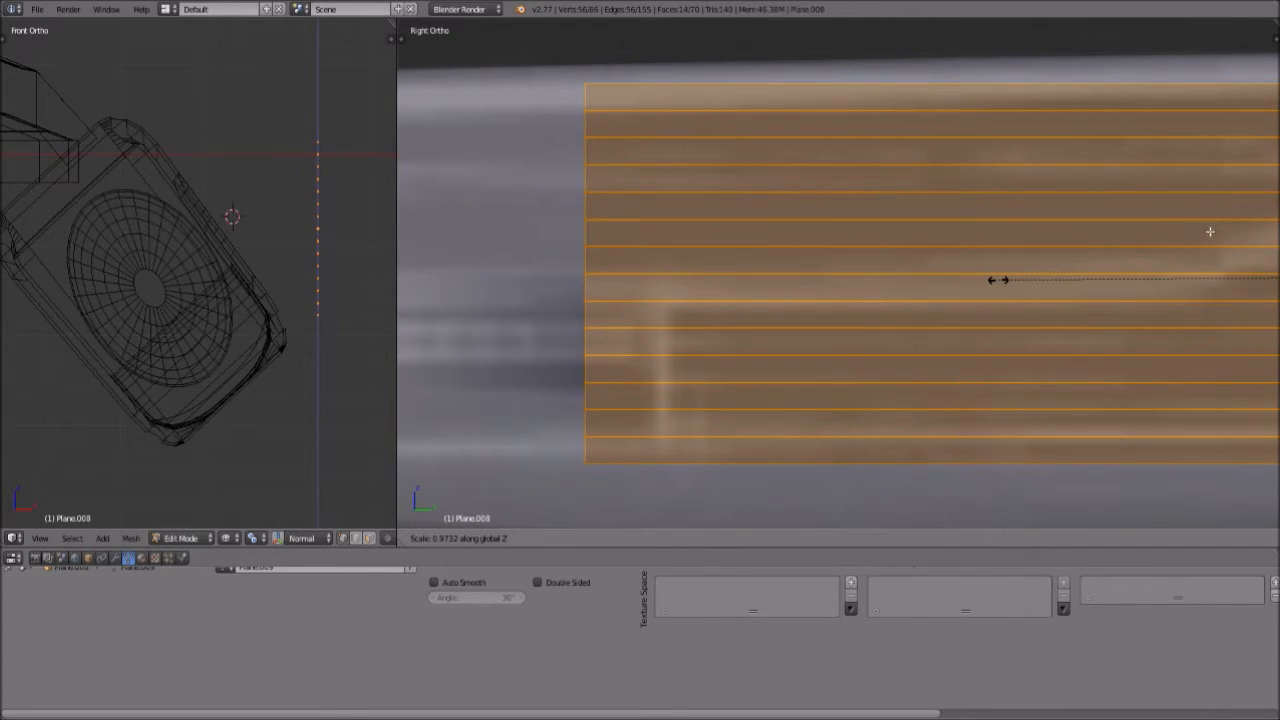
left_click(1244, 226)
scroll(716, 286, "up", 2)
middle_click_drag(571, 276, 744, 275, "shift")
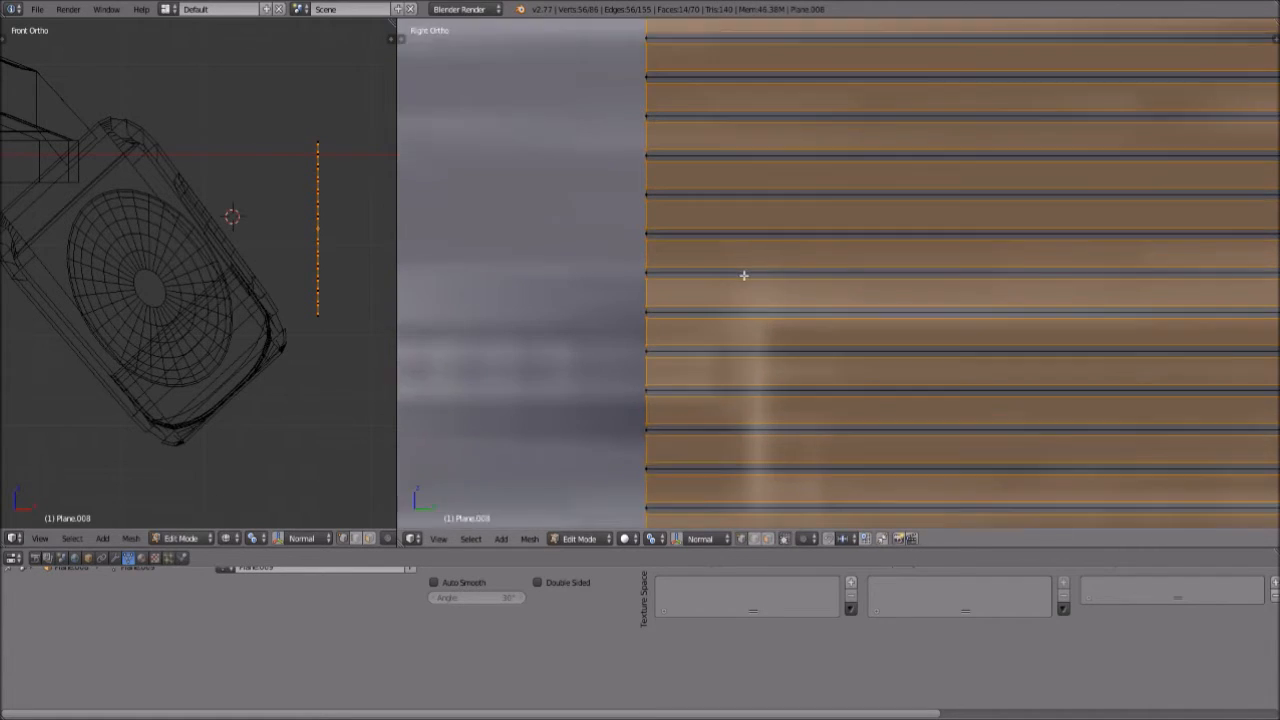
scroll(743, 275, "up", 1)
key("s")
key("z")
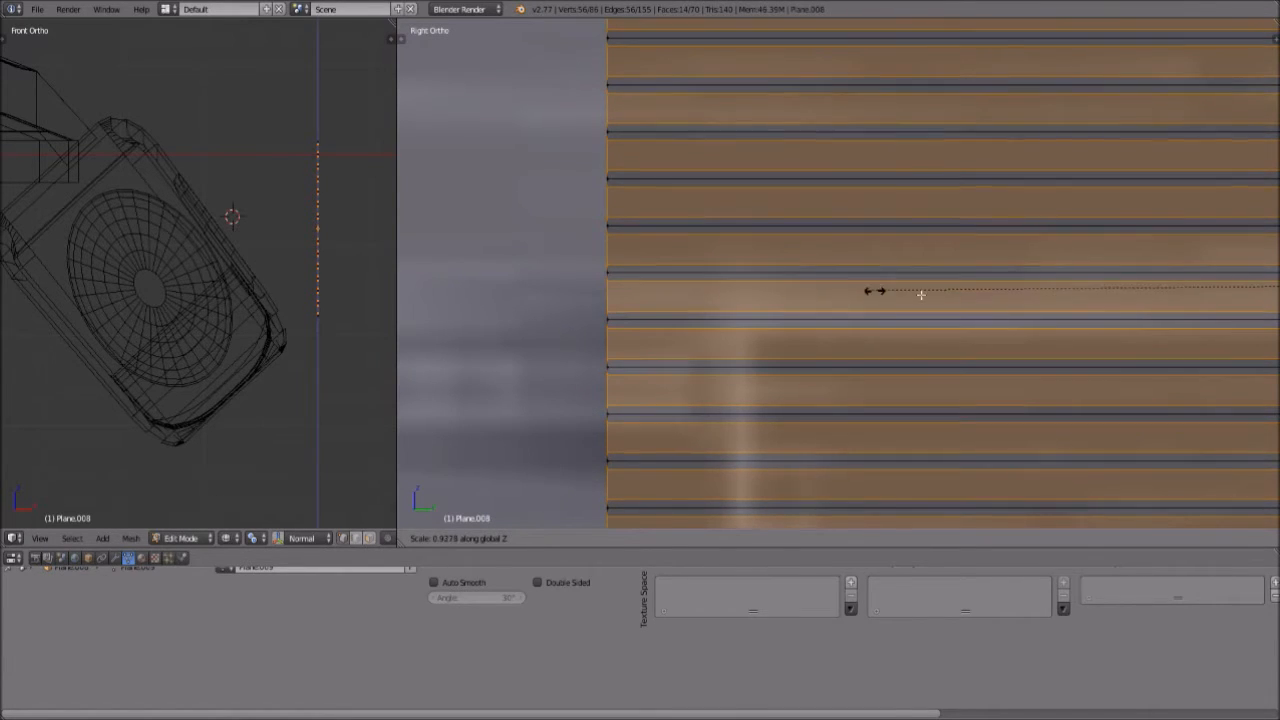
left_click(1182, 254)
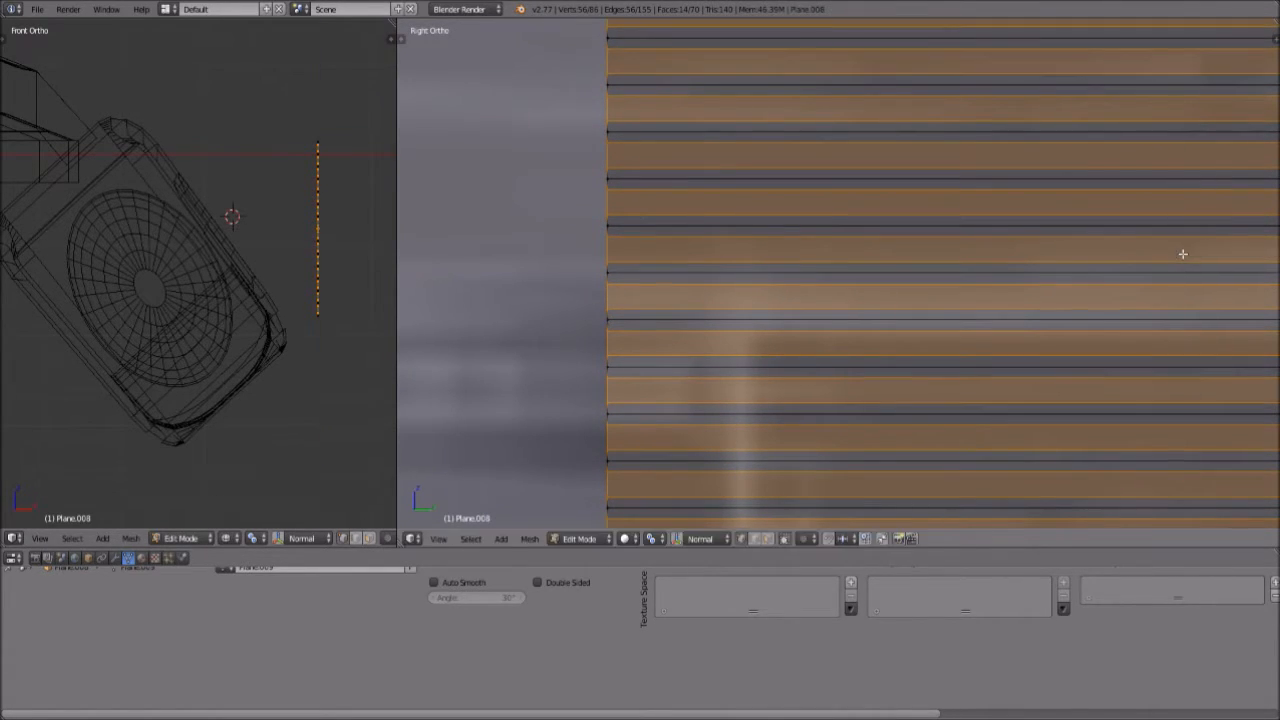
Extrude the narrowed strips about 0.0048 along negative X in the front view
scroll(366, 266, "up", 2)
middle_click_drag(366, 266, 149, 266, "shift")
scroll(251, 283, "up", 2)
key("e")
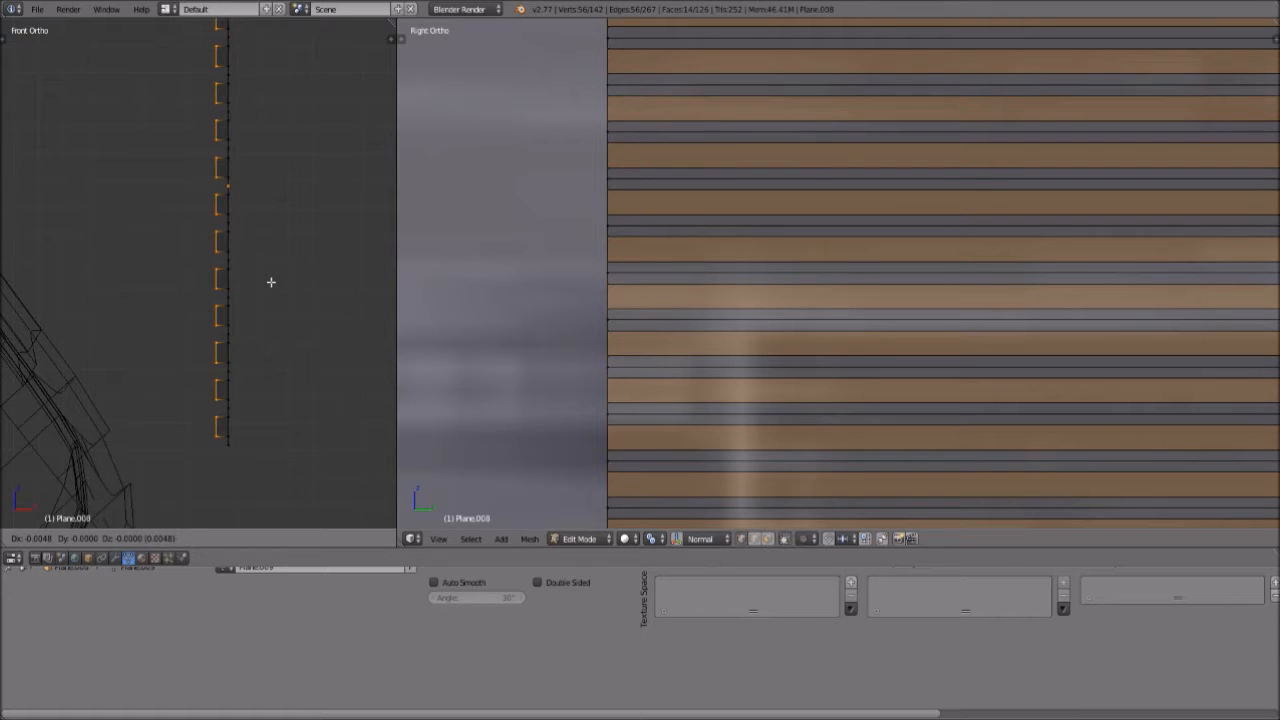
left_click(271, 282)
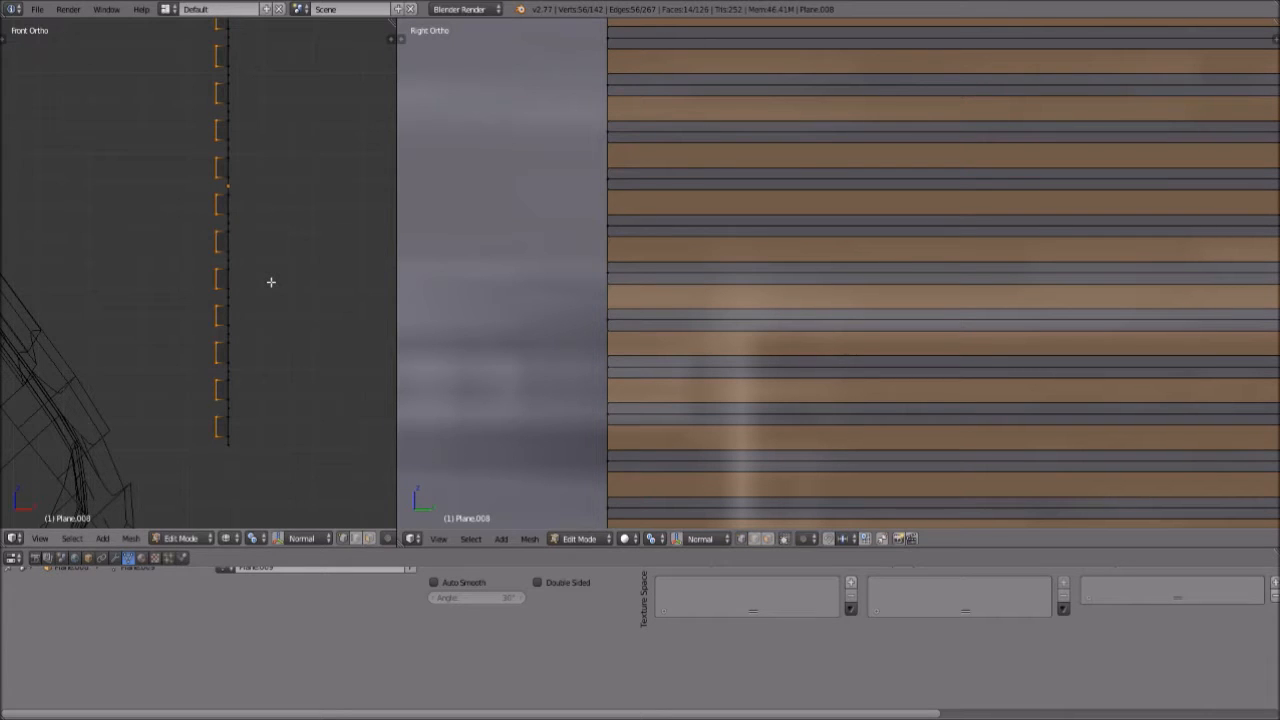
Taper the raised strips by scaling their end faces to about 0.61 along Z
key("s")
key("z")
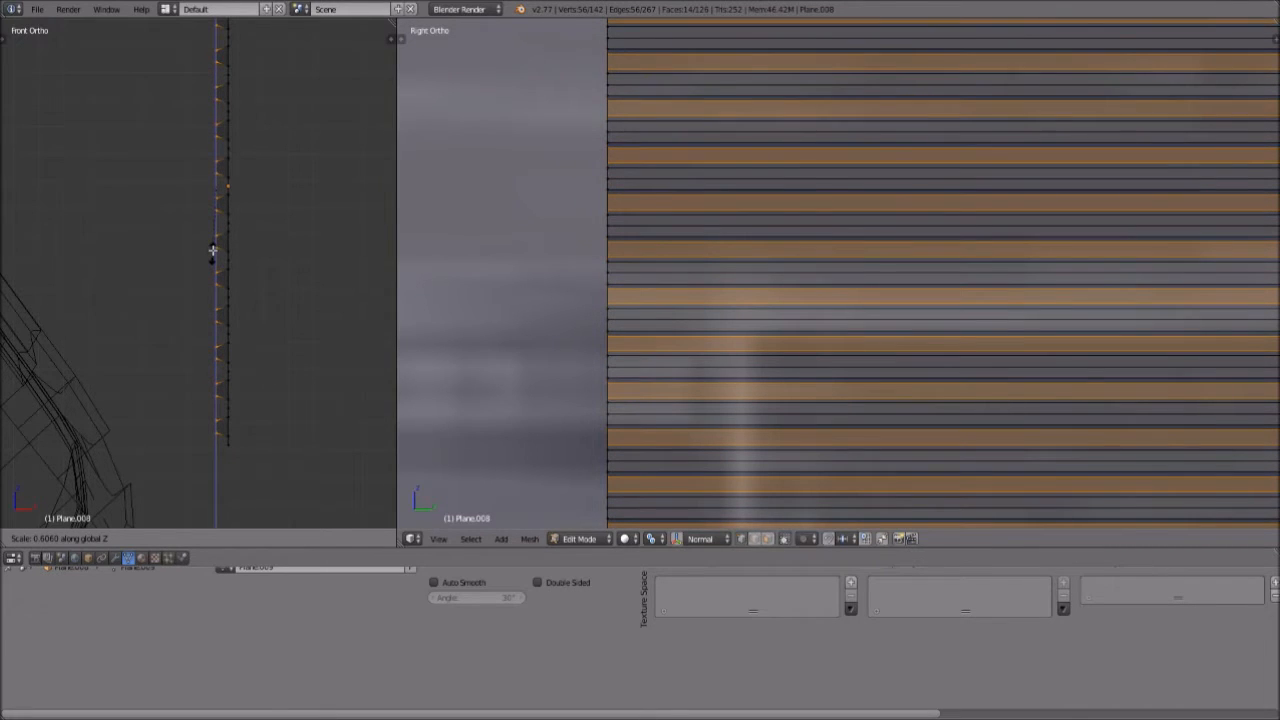
left_click(212, 250)
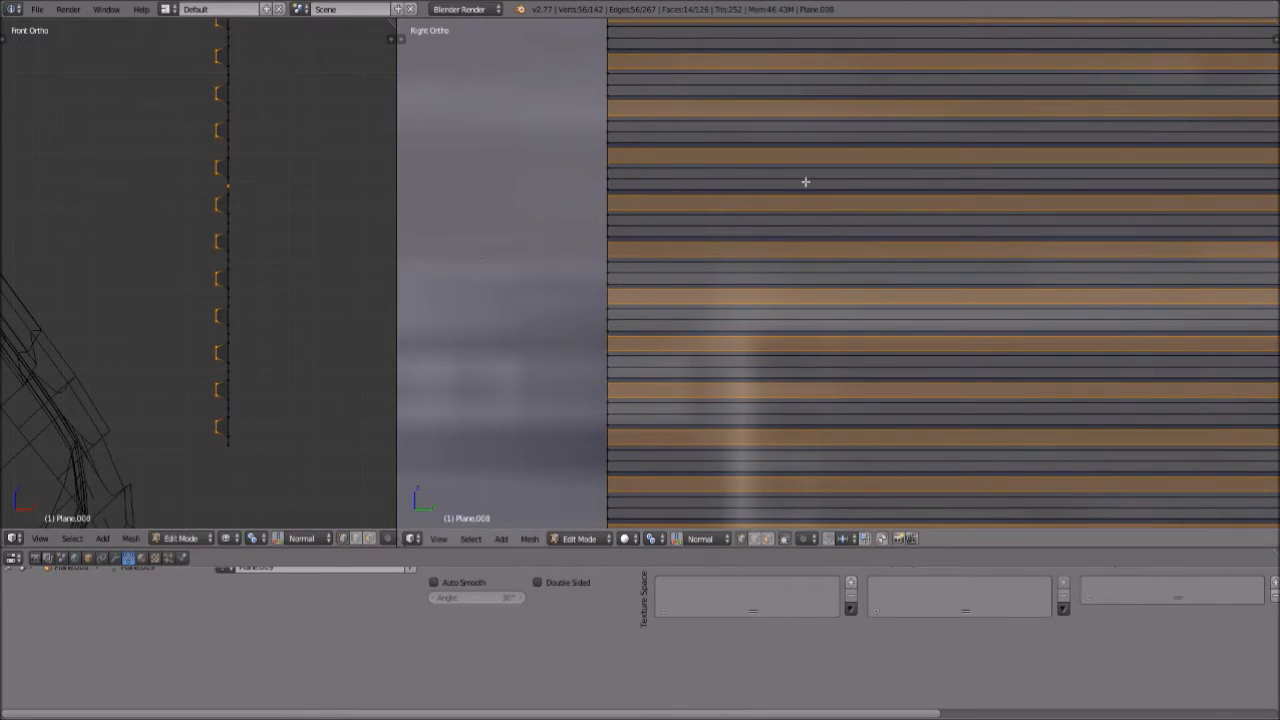
Examine the ridged panel in Object Mode against the nacelle from angled views, near and far
scroll(800, 200, "down", 5)
middle_click_drag(831, 323, 889, 321)
middle_click_drag(1150, 320, 697, 343, "shift")
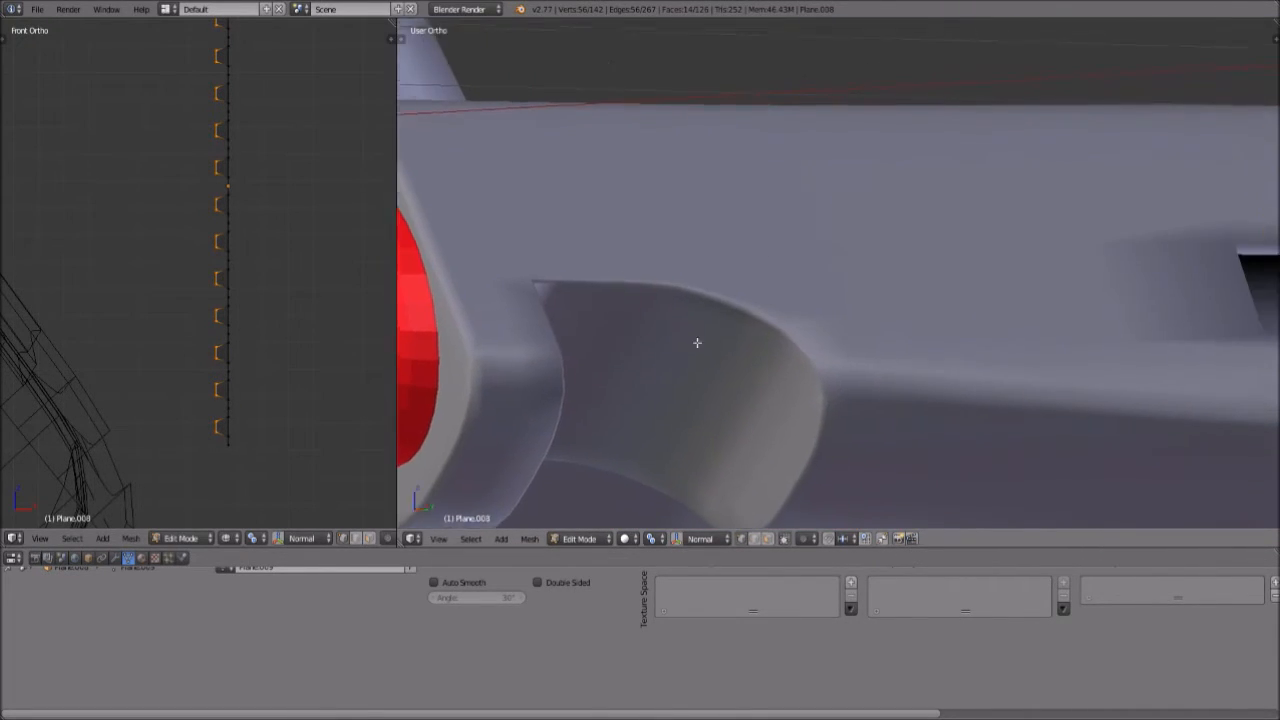
middle_click_drag(1091, 342, 797, 291, "shift")
middle_click_drag(987, 315, 842, 320, "shift")
scroll(824, 310, "up", 5)
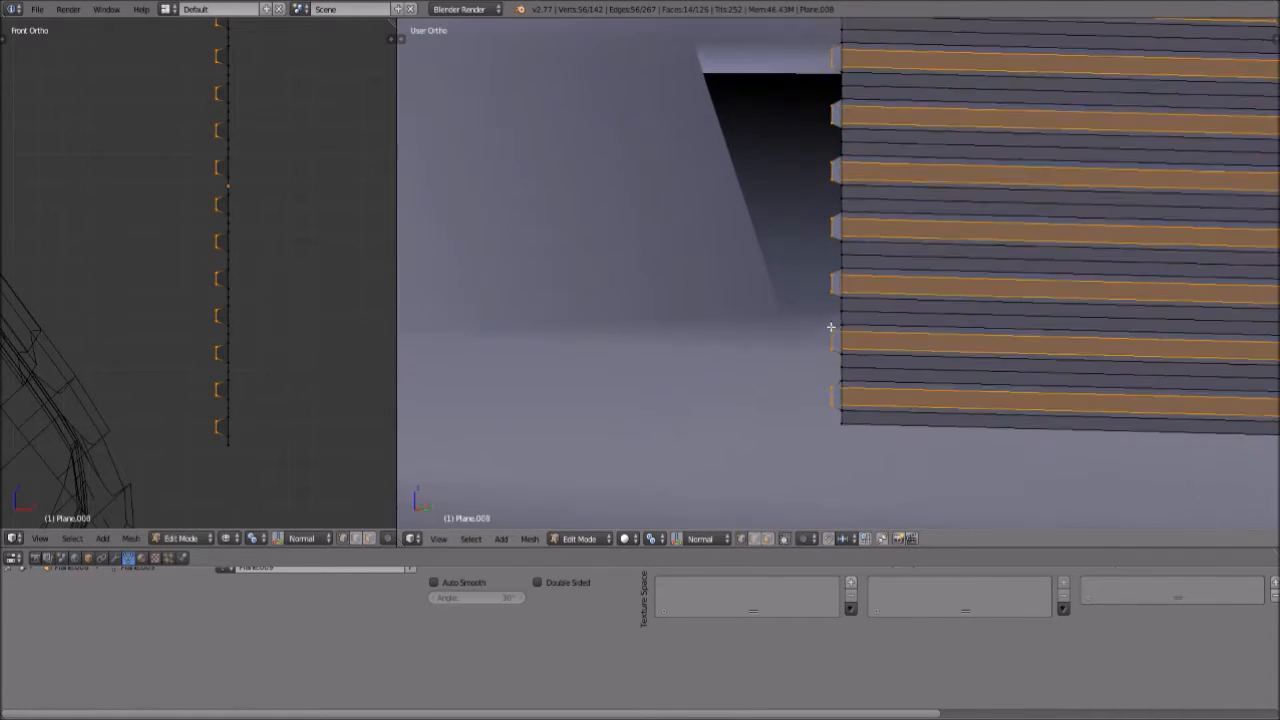
left_click(580, 538)
left_click(586, 524)
scroll(969, 426, "down", 8)
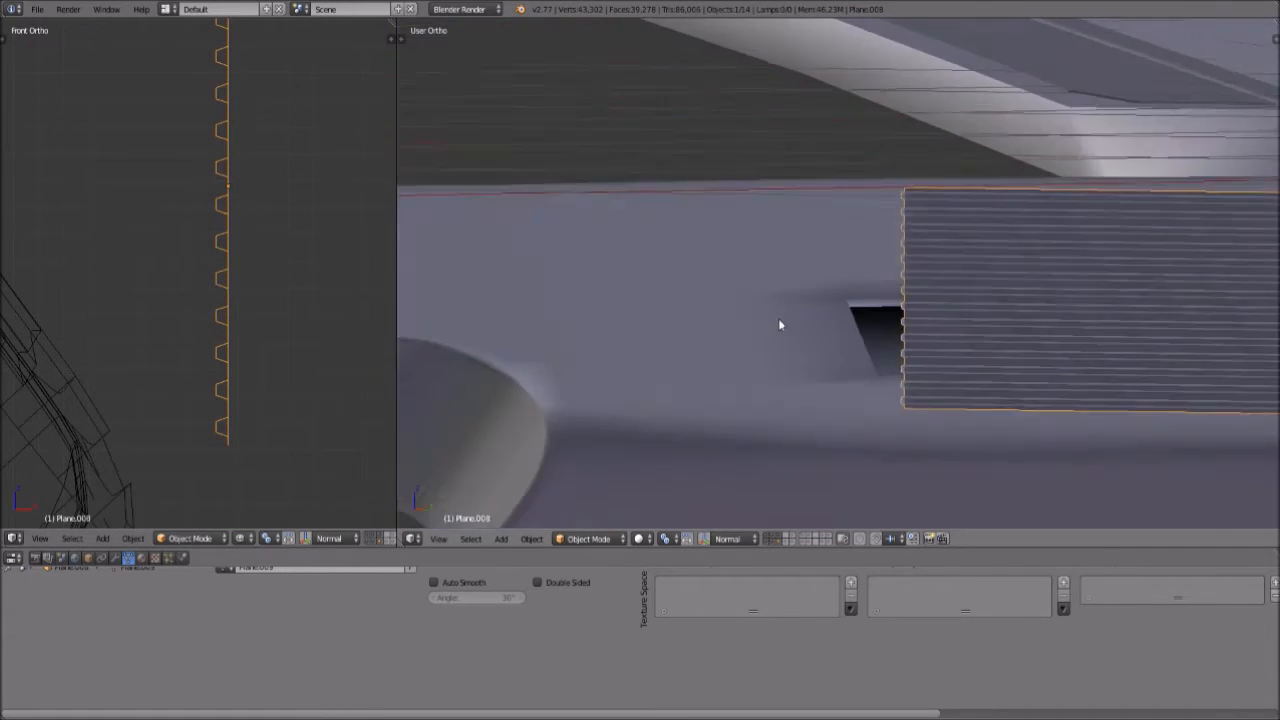
middle_click_drag(779, 319, 810, 318)
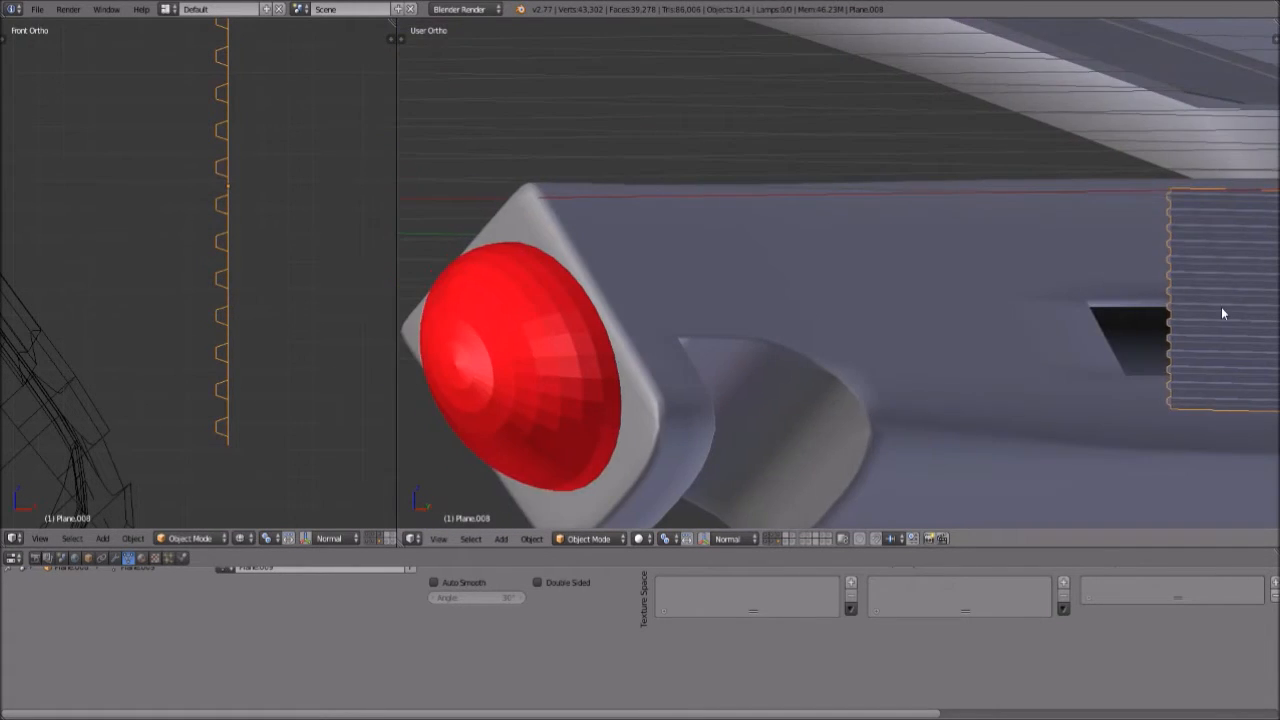
middle_click_drag(1194, 307, 846, 252, "shift")
scroll(935, 350, "up", 6)
scroll(935, 349, "down", 4)
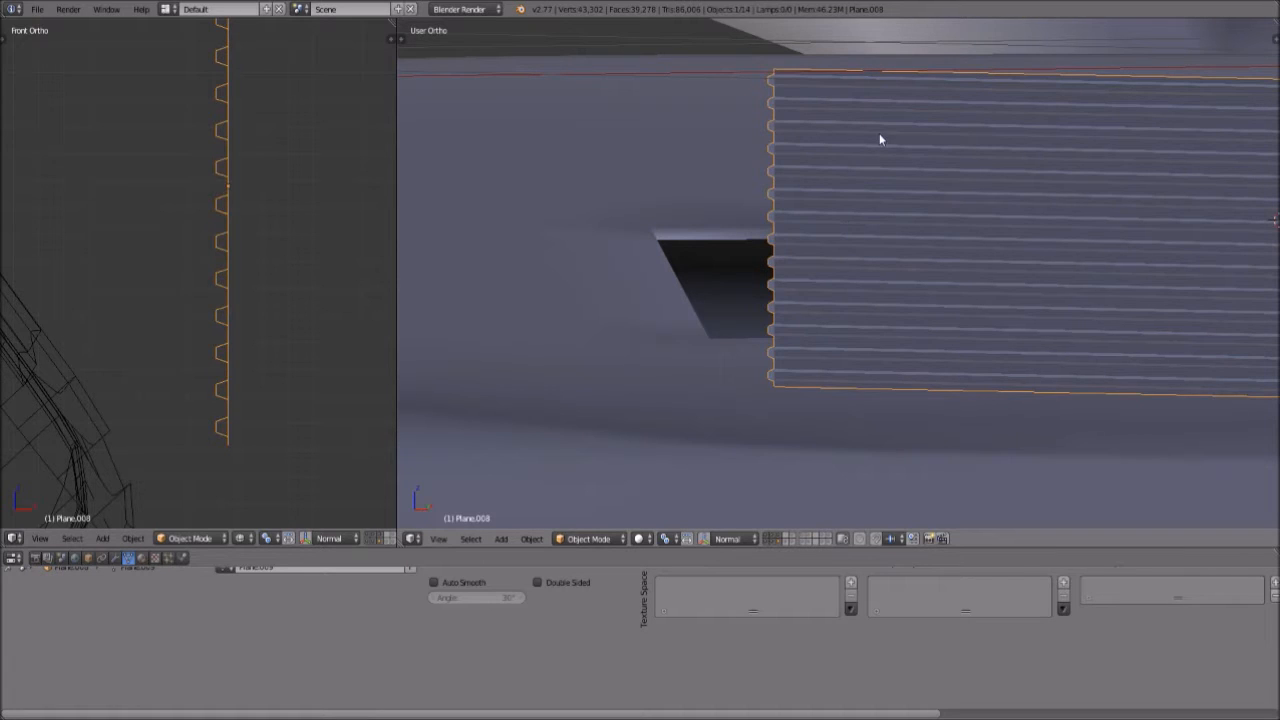
scroll(1052, 150, "down", 5)
scroll(1071, 243, "up", 7)
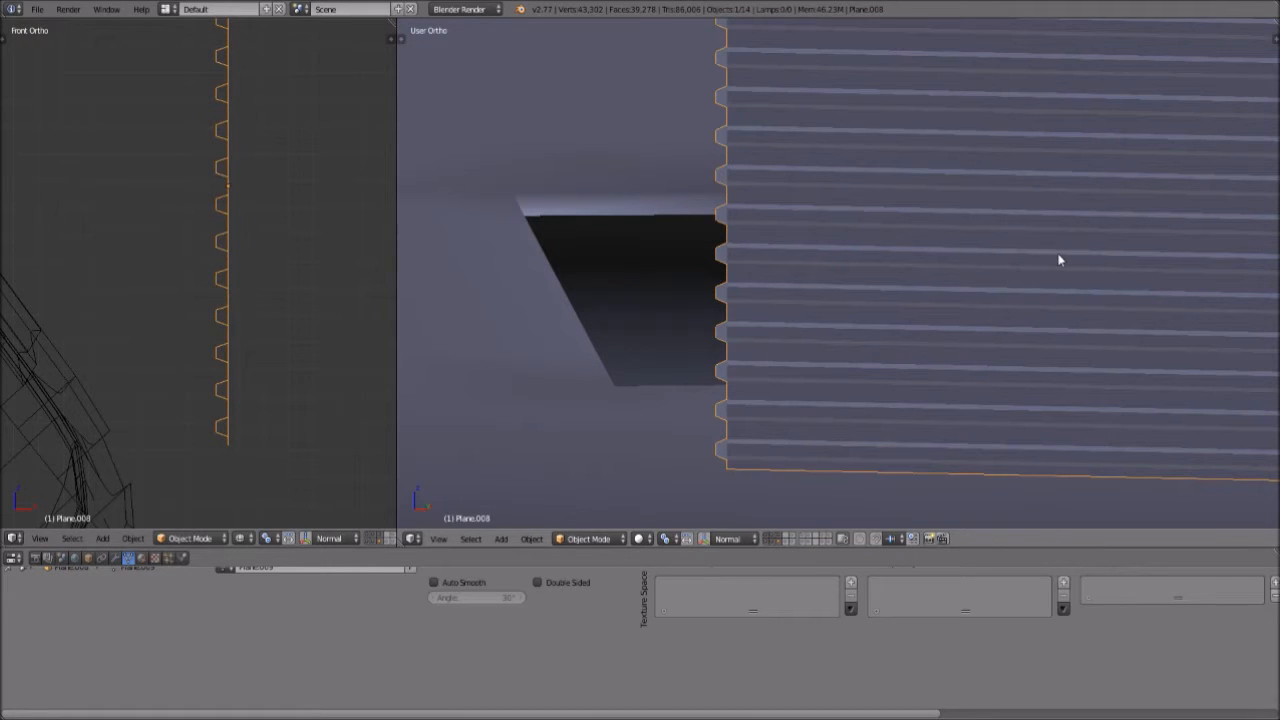
Return to editing the panel in the right view and undo its extrusions and divisions down to the single-face plane
left_click(600, 539)
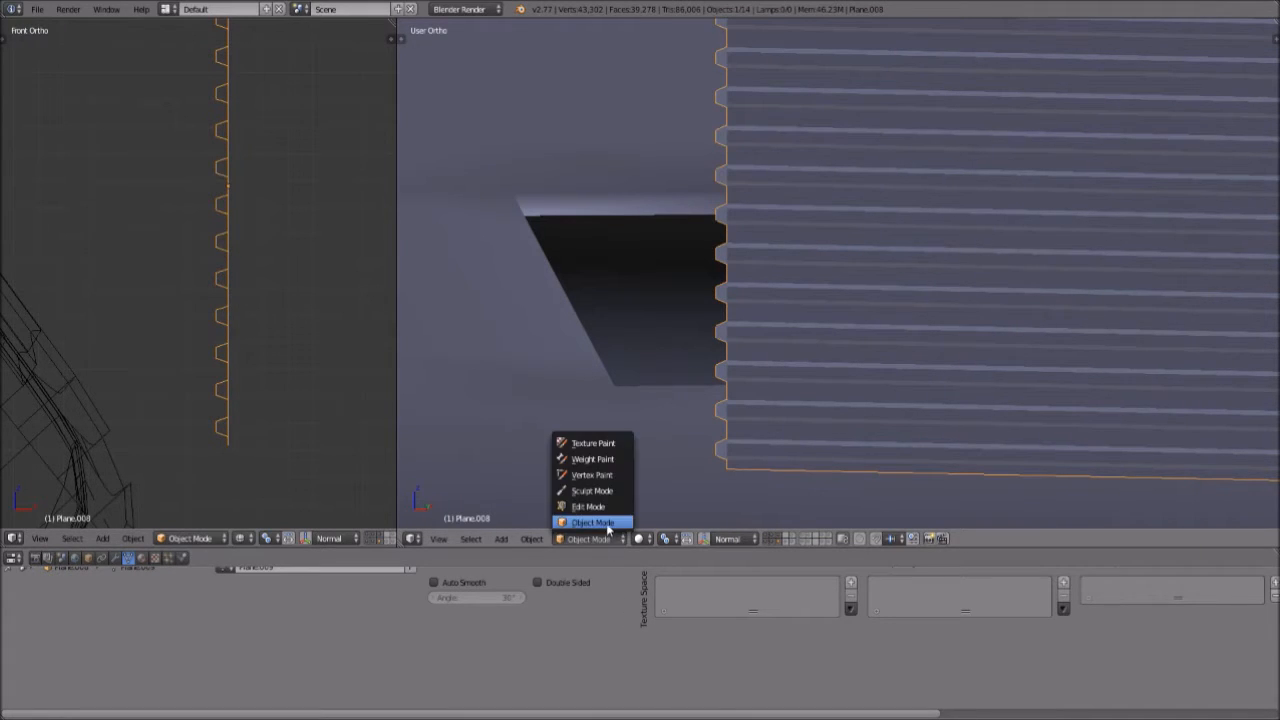
left_click(440, 539)
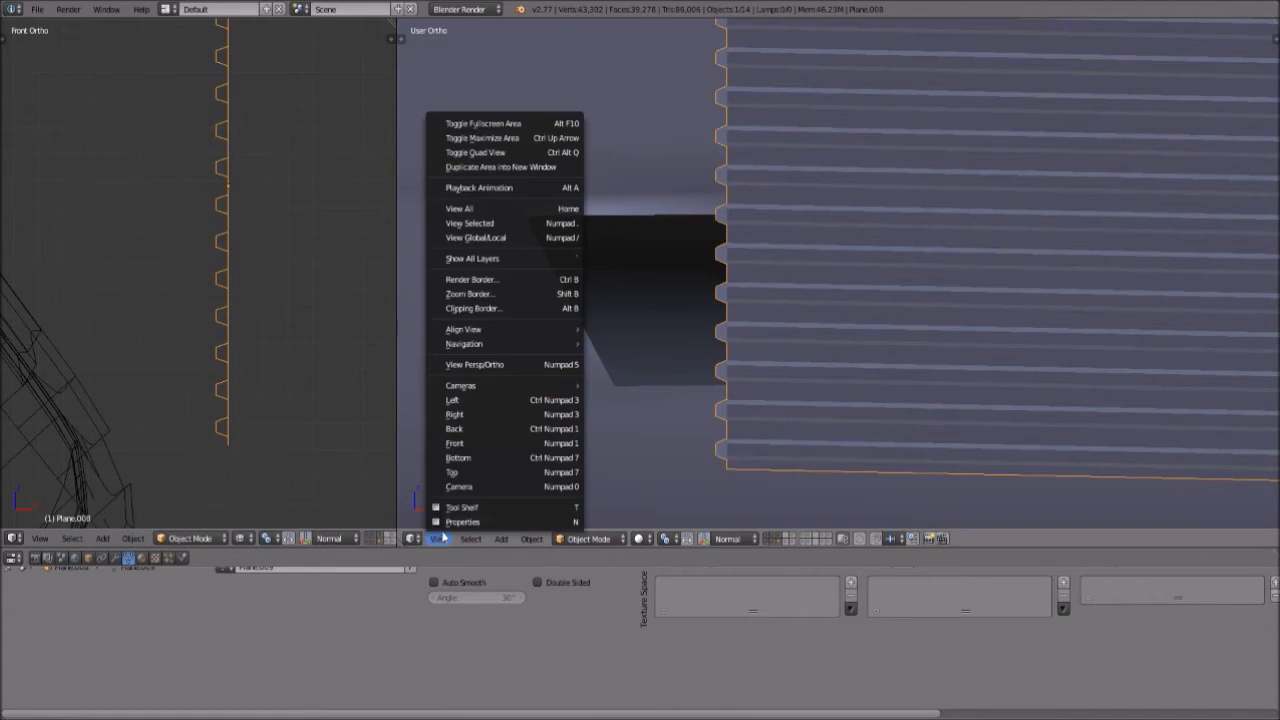
left_click(509, 414)
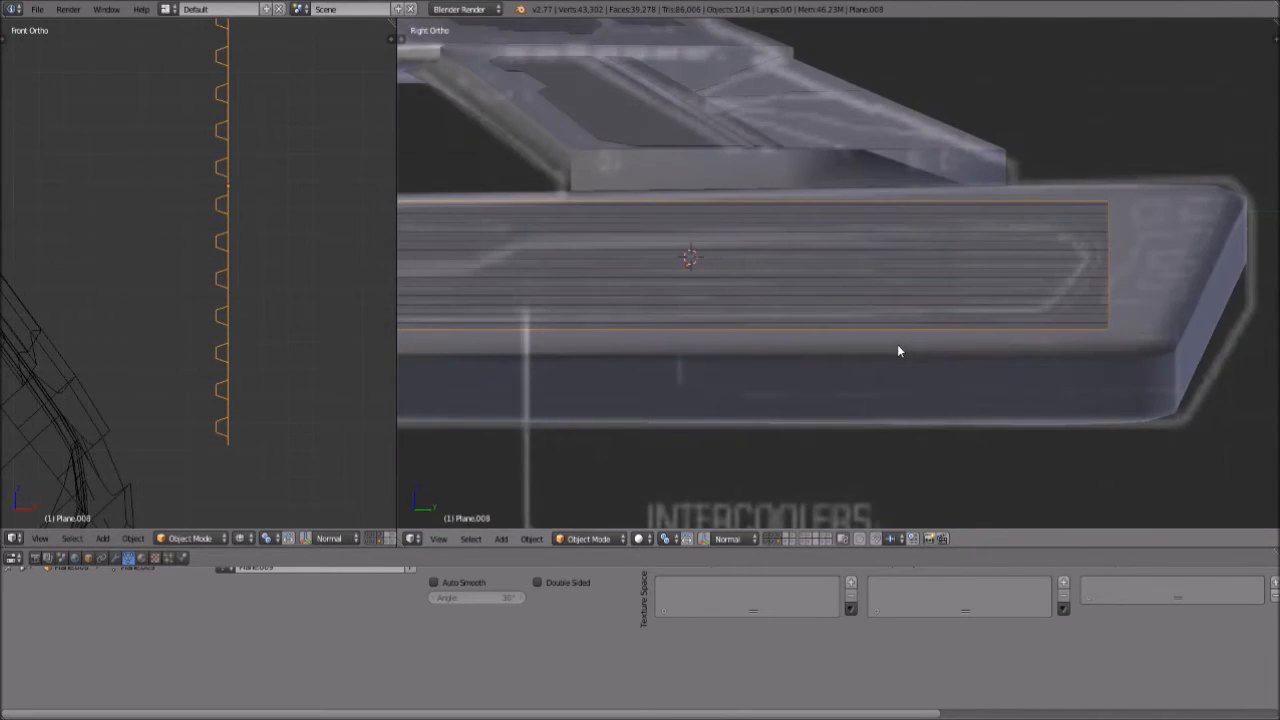
left_click(590, 538)
left_click(616, 508)
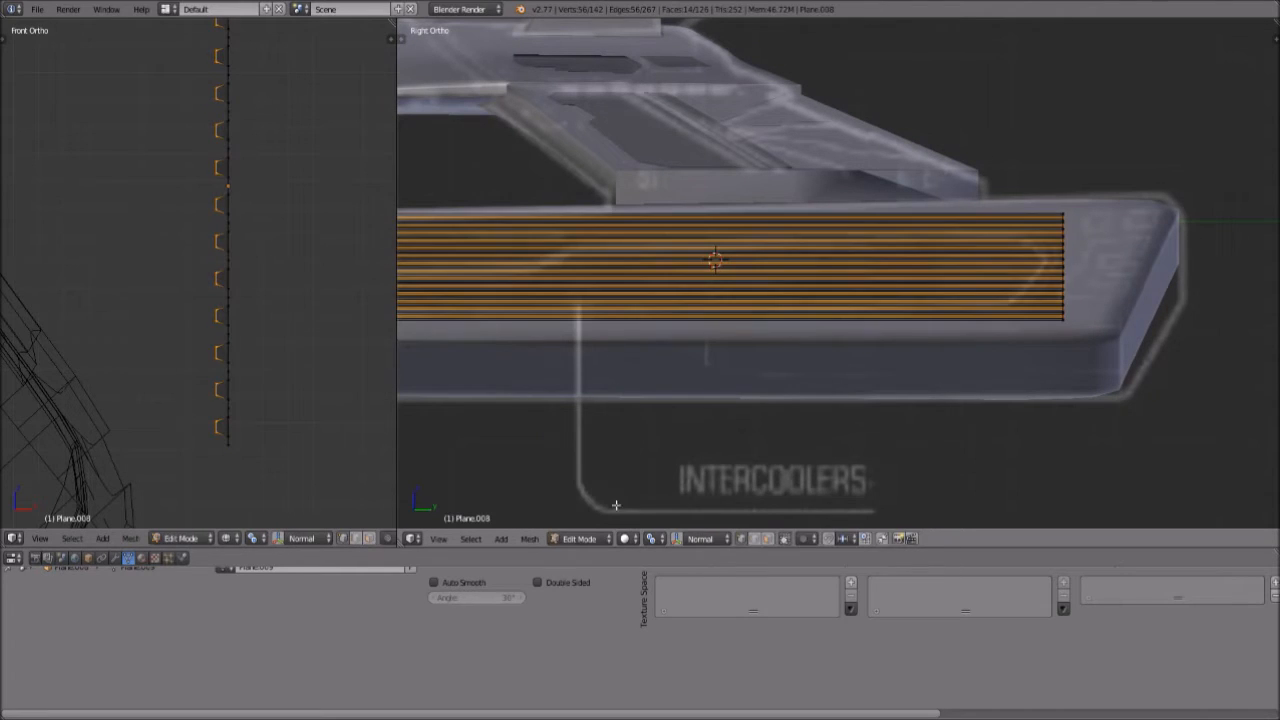
key("ctrl+z")
key("ctrl+z")
key("ctrl+z")
key("ctrl+z")
key("ctrl+z")
key("ctrl+z")
key("ctrl+z")
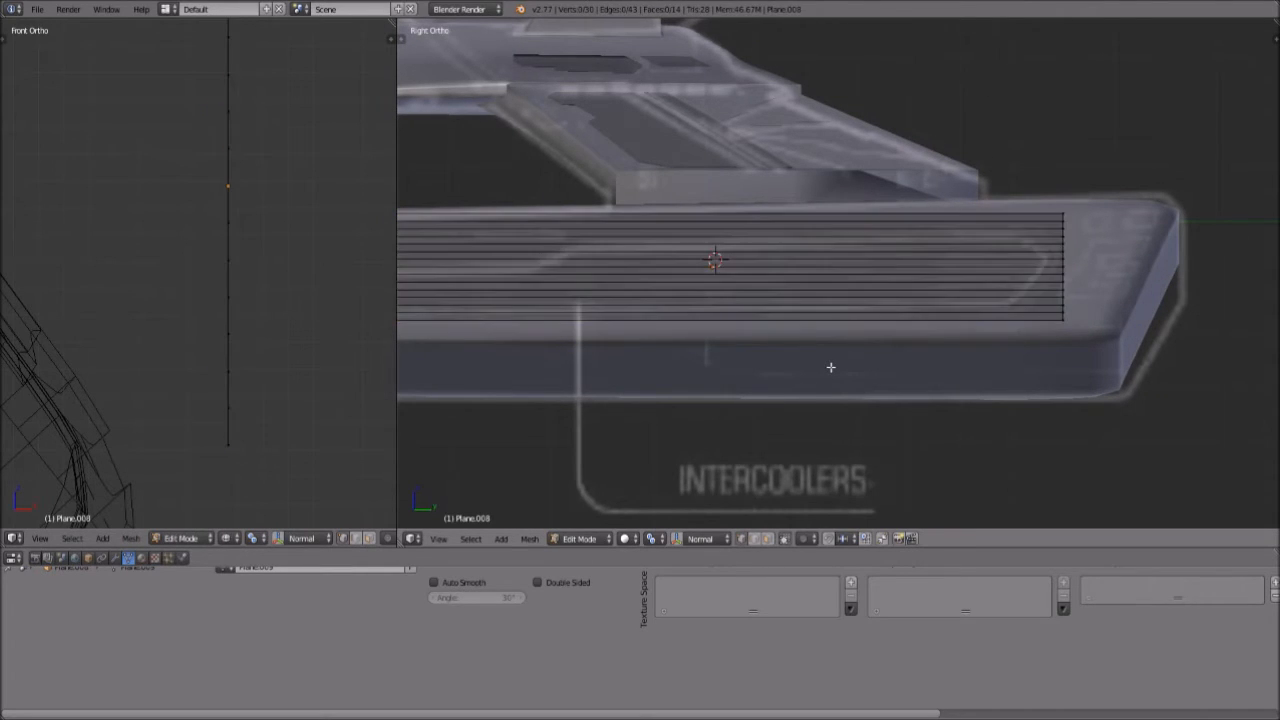
key("ctrl+r")
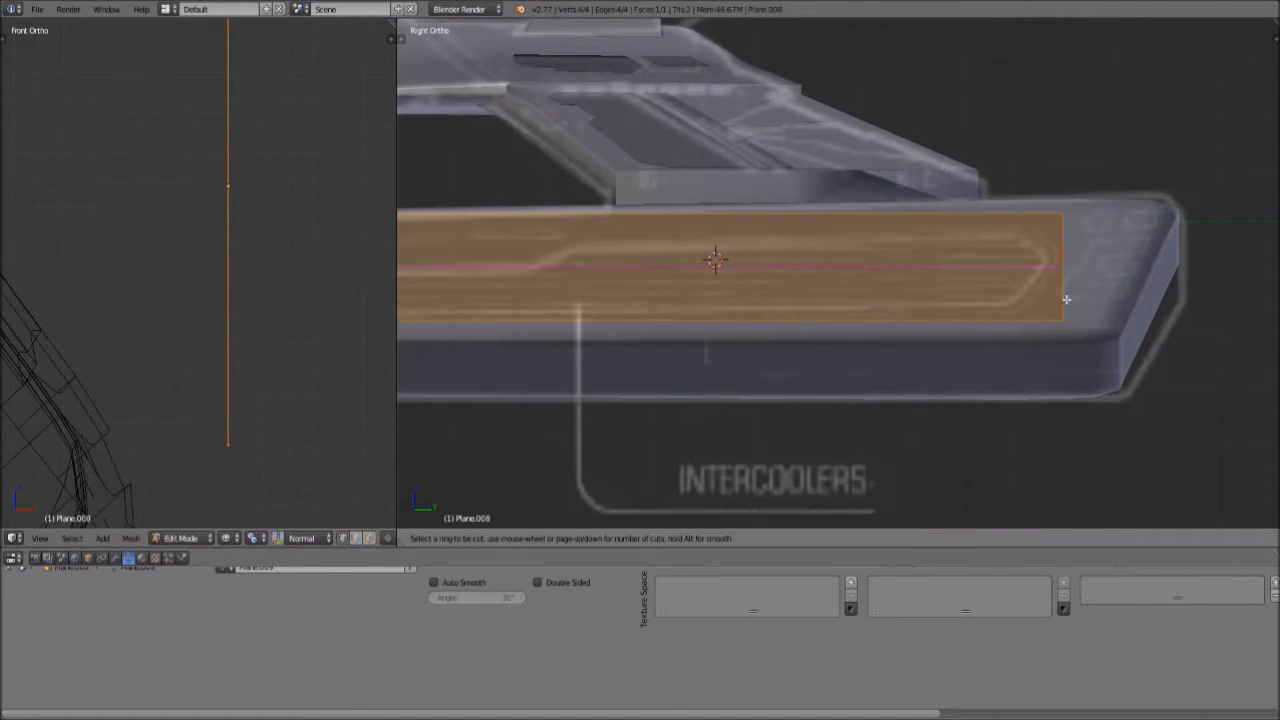
left_click(1061, 265)
right_click(1063, 256)
scroll(1063, 256, "up", 5)
scroll(1061, 265, "down", 6)
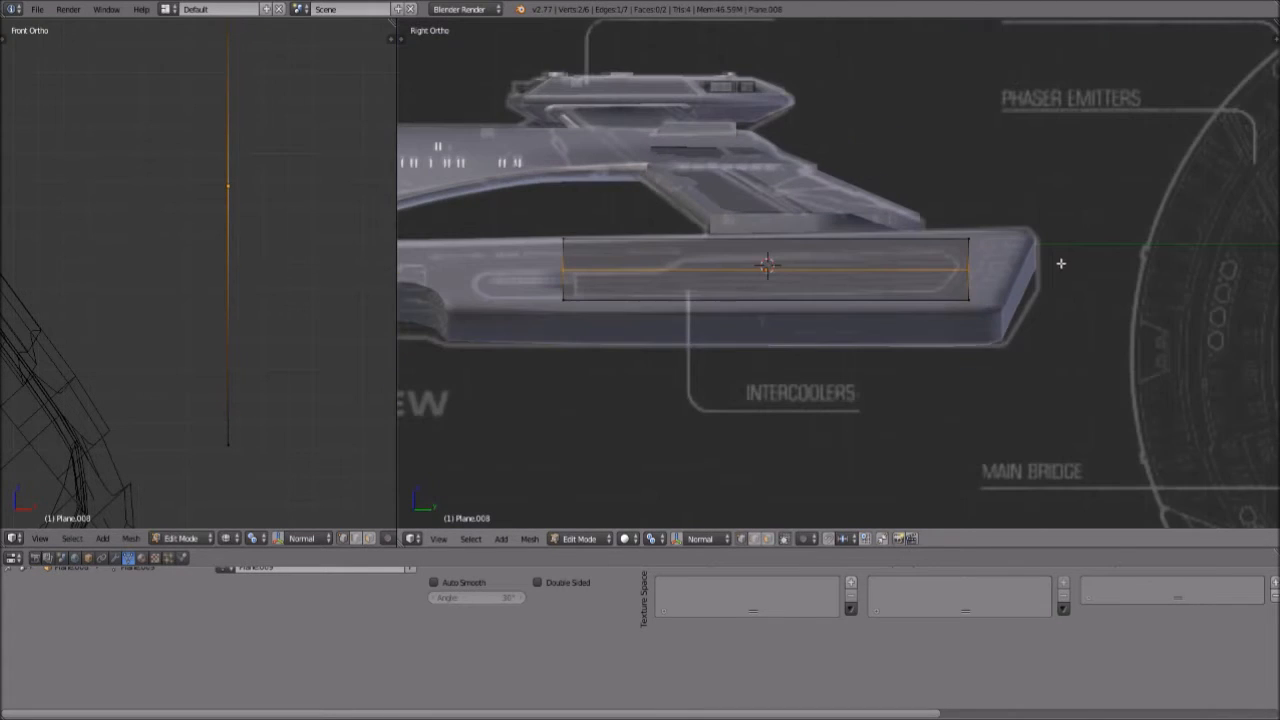
key("ctrl+z")
Try dividing the plane lengthwise with 18 evenly spaced loop cuts against the blueprint's intercooler, and undo the division
key("ctrl+r")
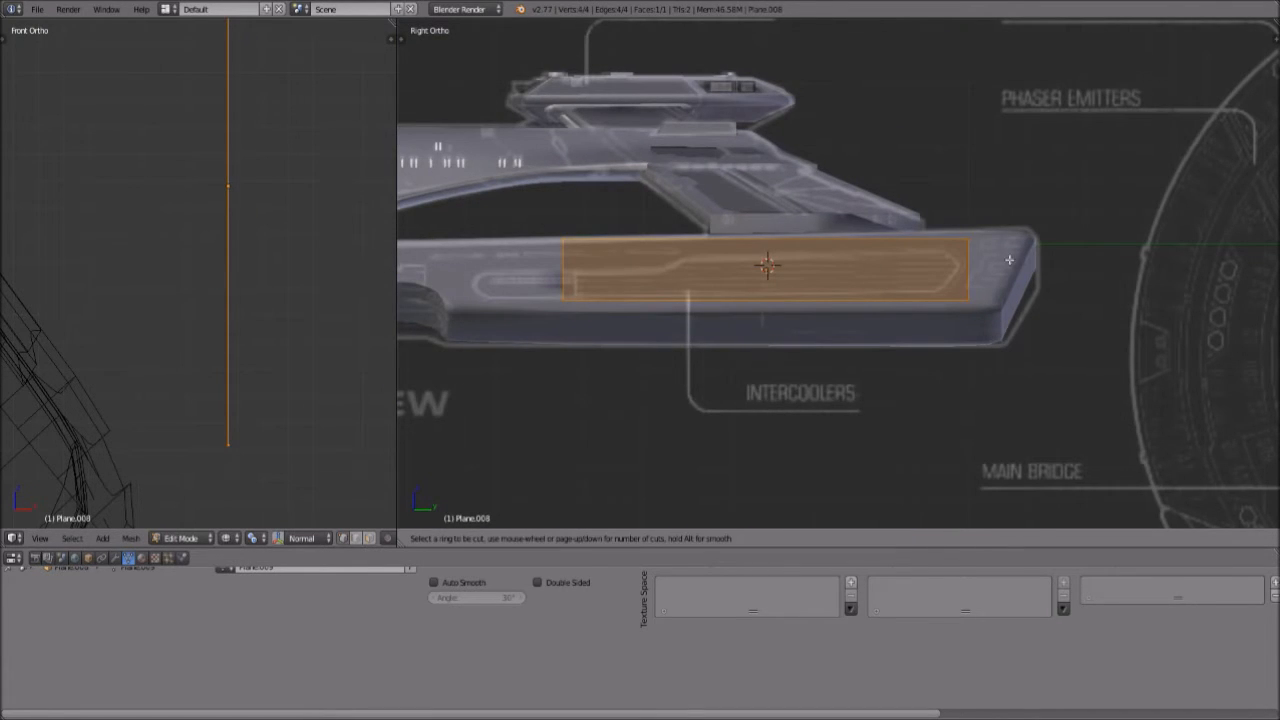
scroll(961, 267, "up", 17)
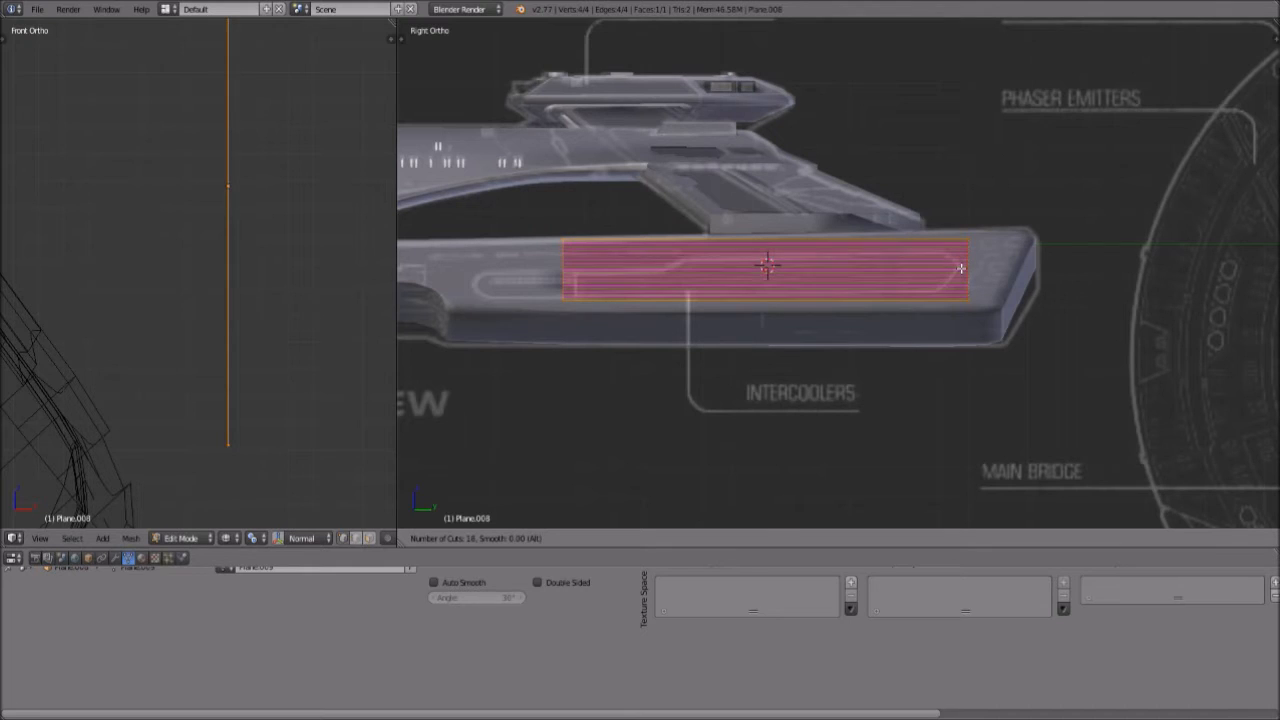
left_click(961, 268)
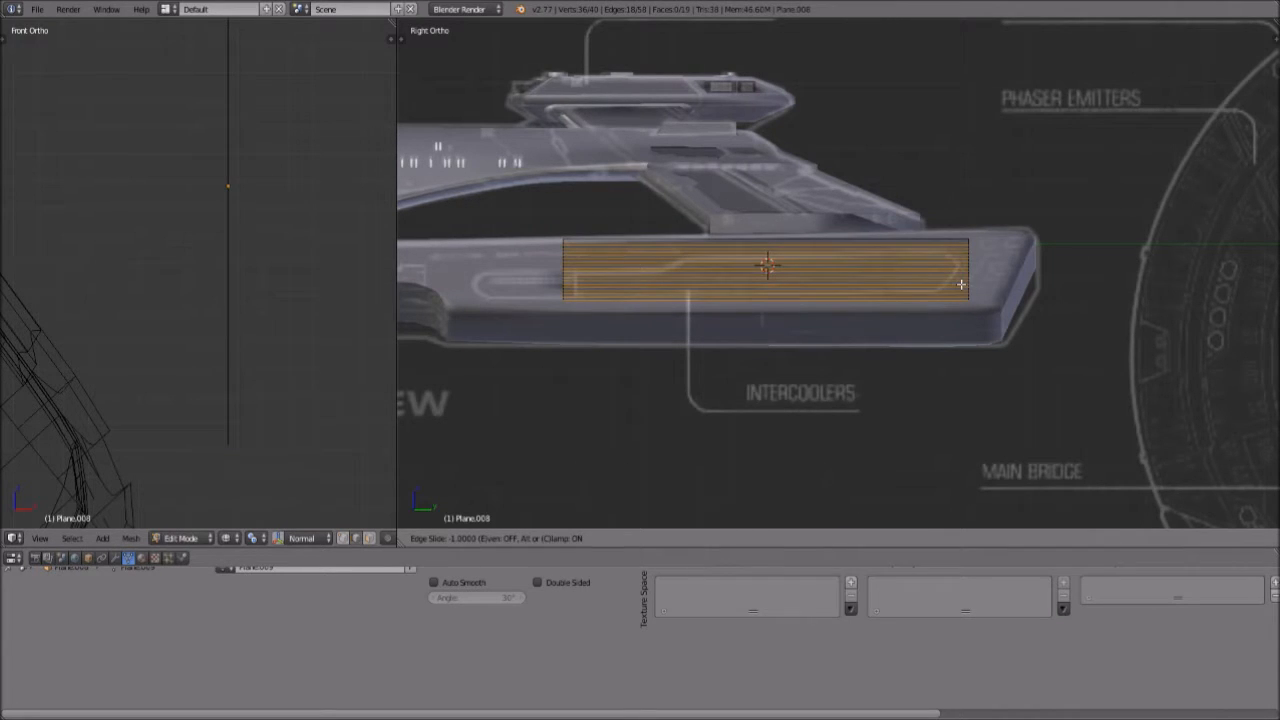
right_click(987, 285)
scroll(987, 284, "up", 6)
middle_click_drag(1175, 282, 1022, 280, "shift")
key("ctrl+z")
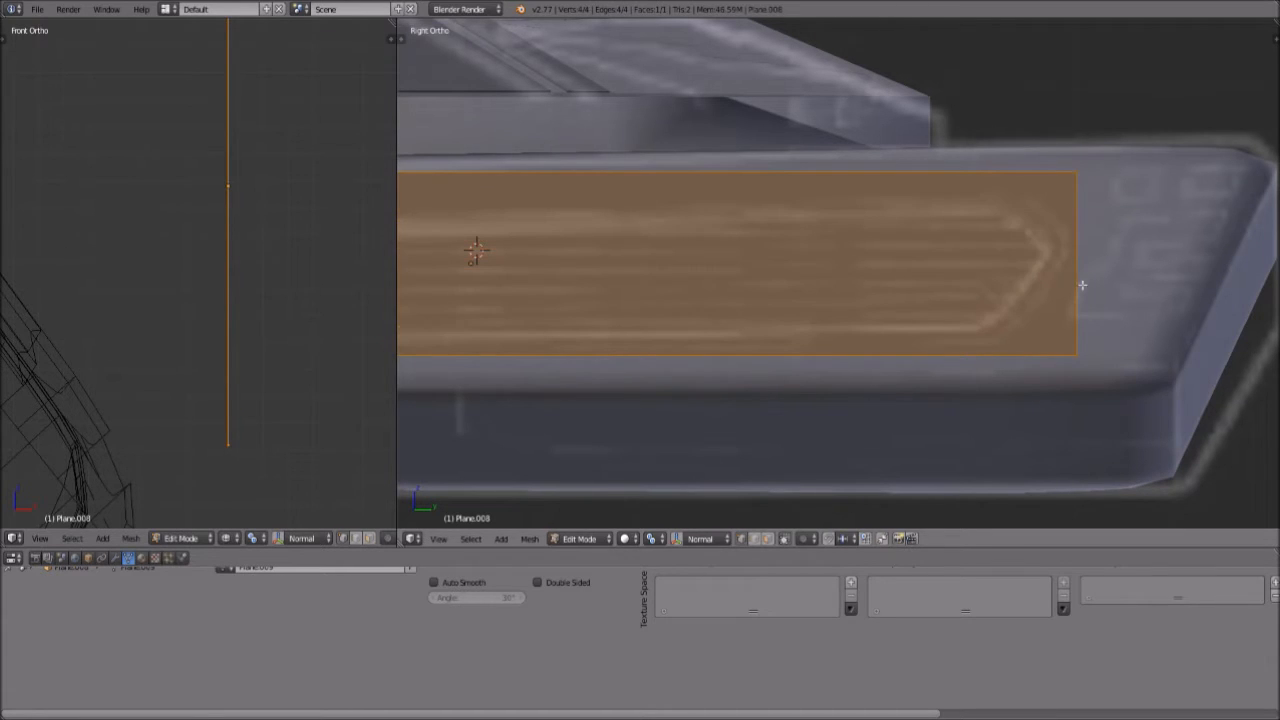
Divide the plane lengthwise into 26 equal strips with evenly spaced loop cuts
key("ctrl+r")
scroll(1060, 283, "up", 10)
scroll(1059, 285, "up", 13)
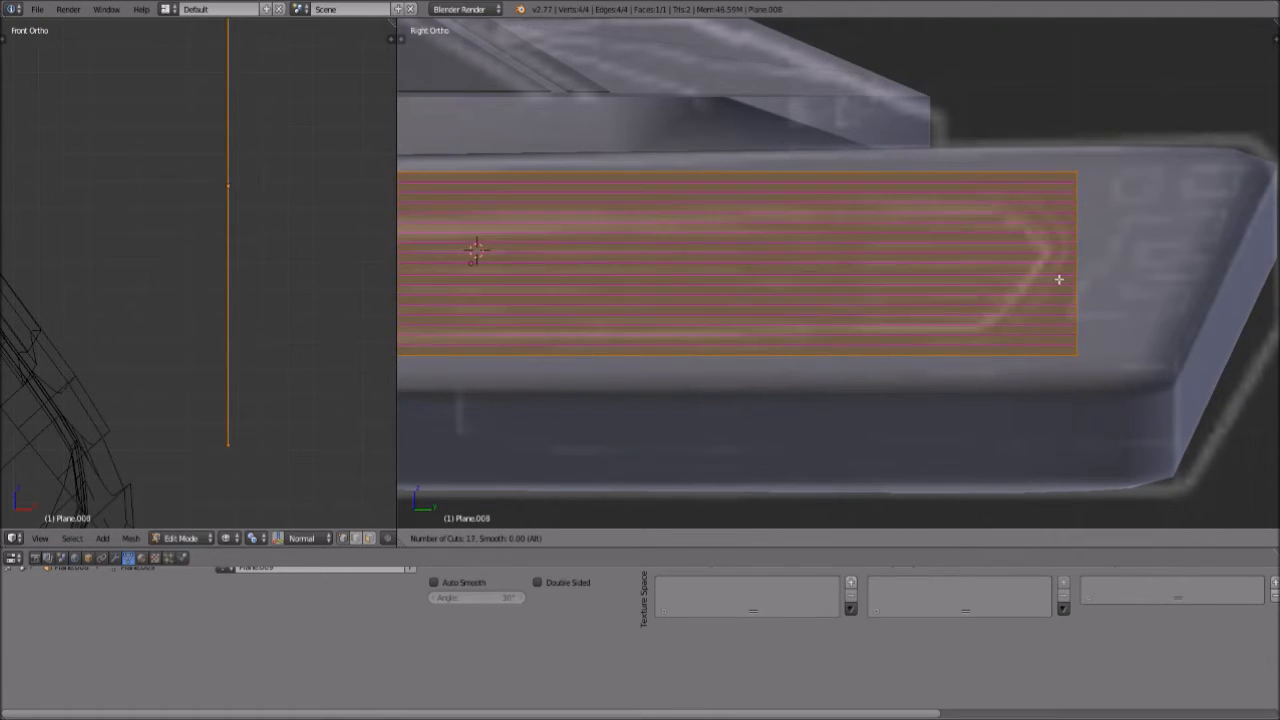
scroll(1059, 279, "up", 1)
left_click(1059, 279)
right_click(1059, 280)
scroll(741, 268, "down", 2)
left_click(766, 306)
Try extruding only the edges of all strips in place and scaling them along Z, and undo the extrusion
key("a")
key("a")
middle_click_drag(656, 317, 879, 330, "shift")
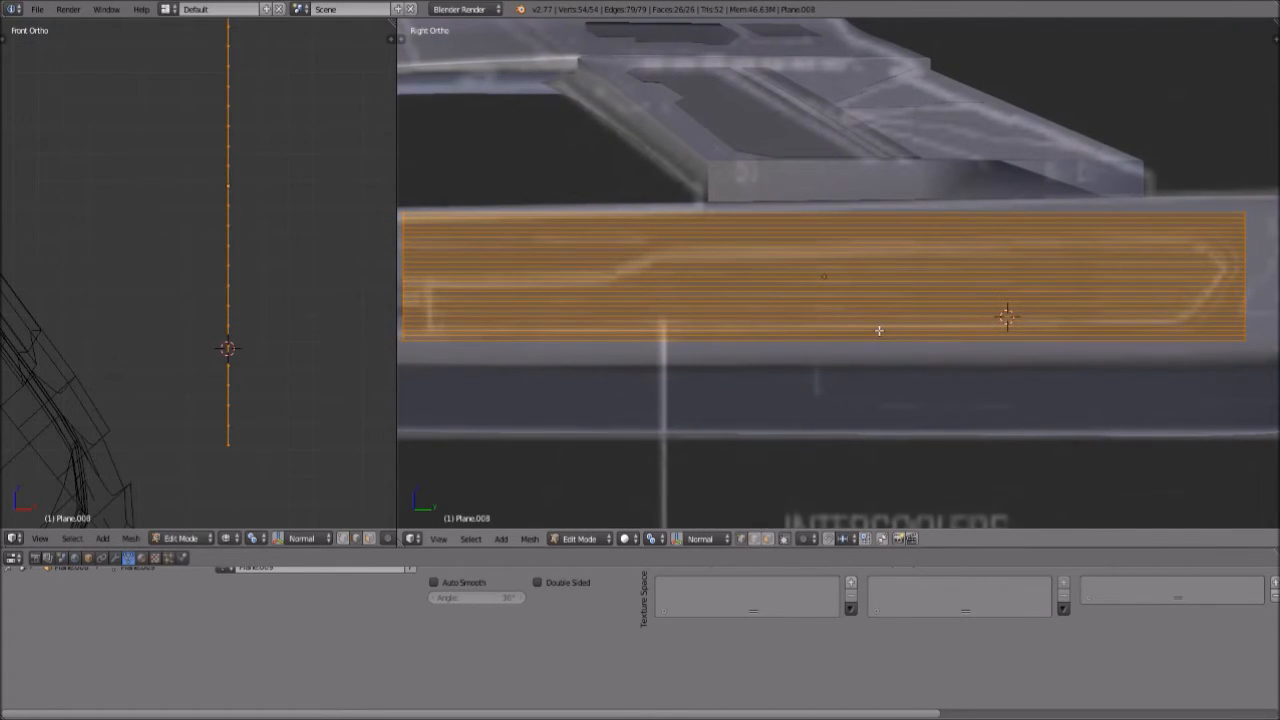
key("alt+e")
key("e")
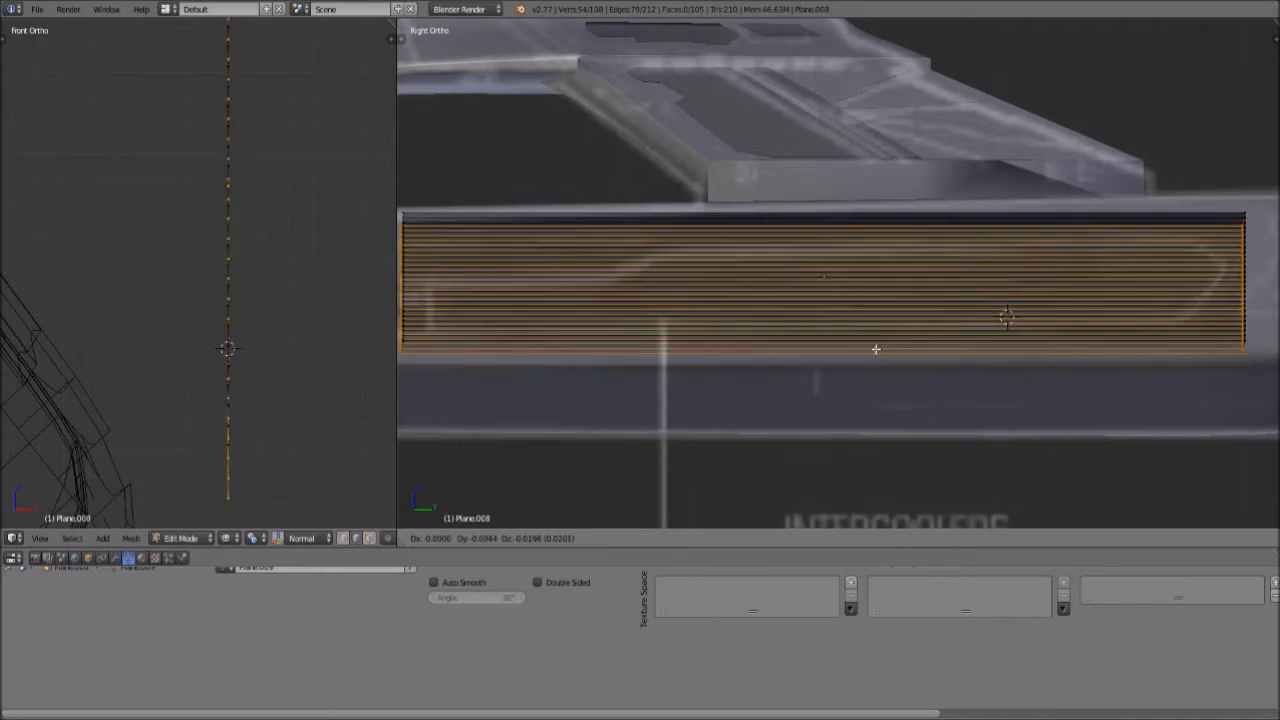
right_click(892, 358)
scroll(751, 380, "up", 7)
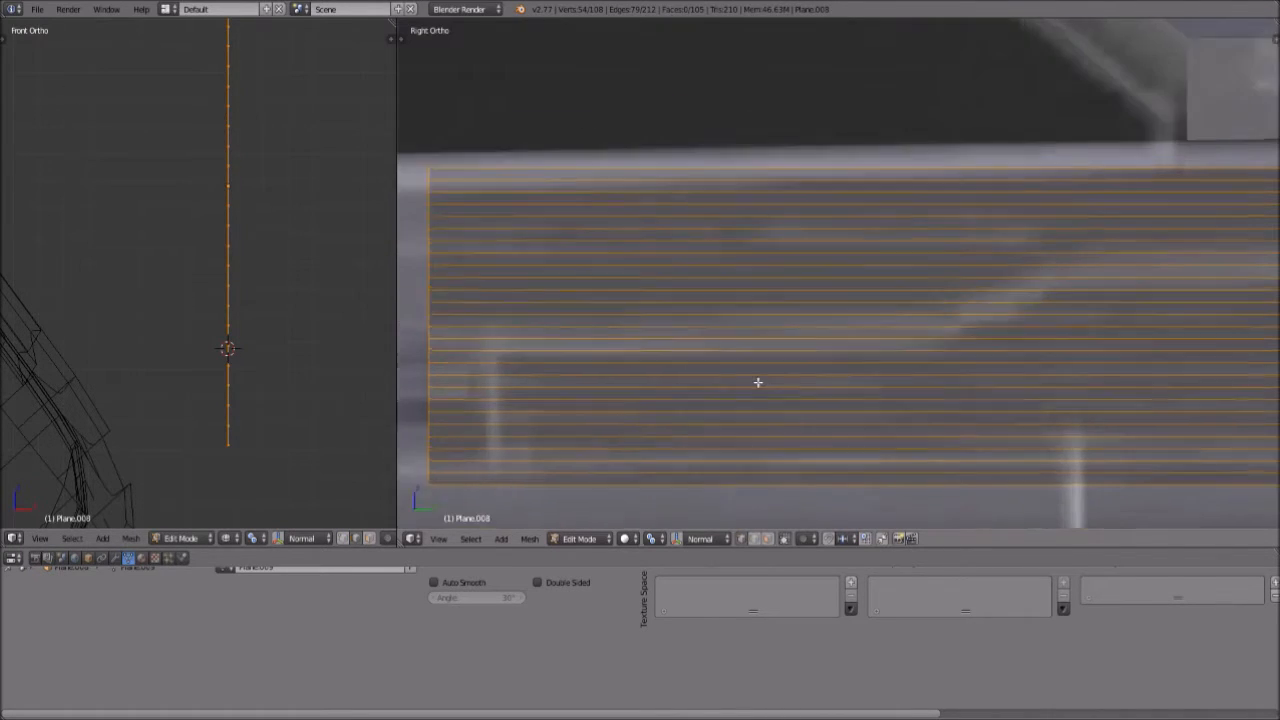
middle_click_drag(1034, 363, 1044, 363, "shift")
key("s")
key("z")
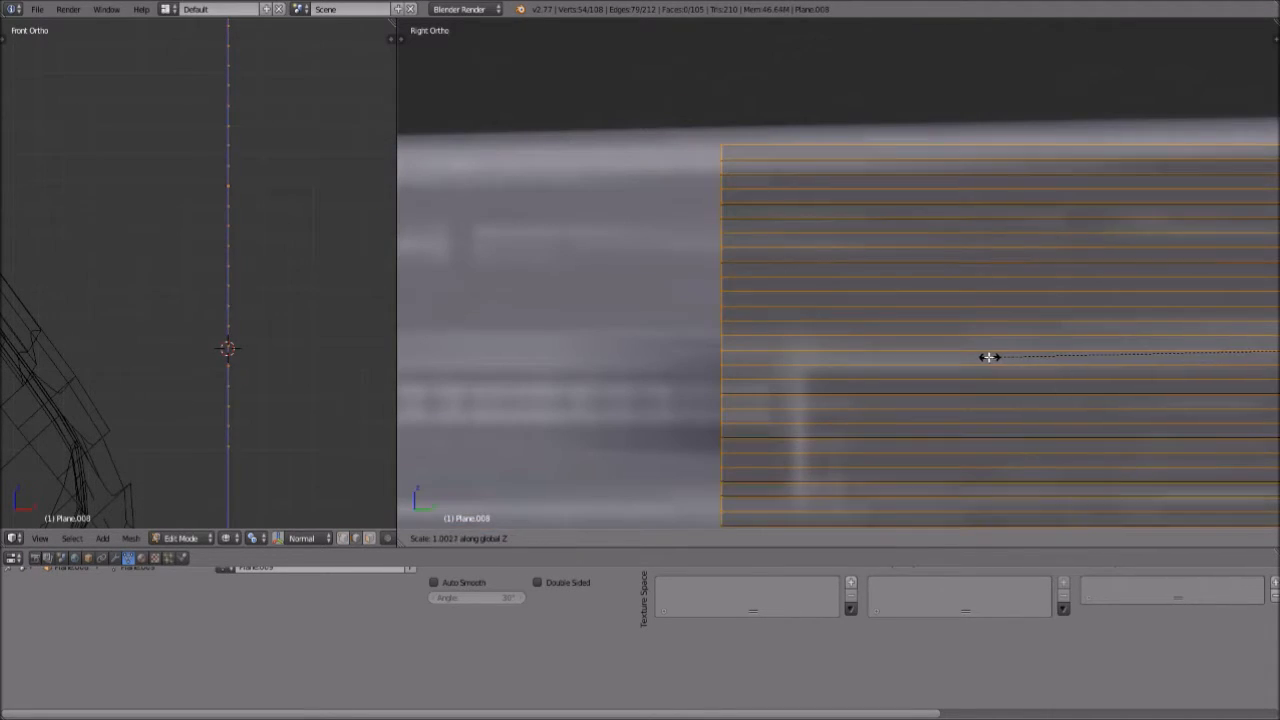
left_click(1066, 345)
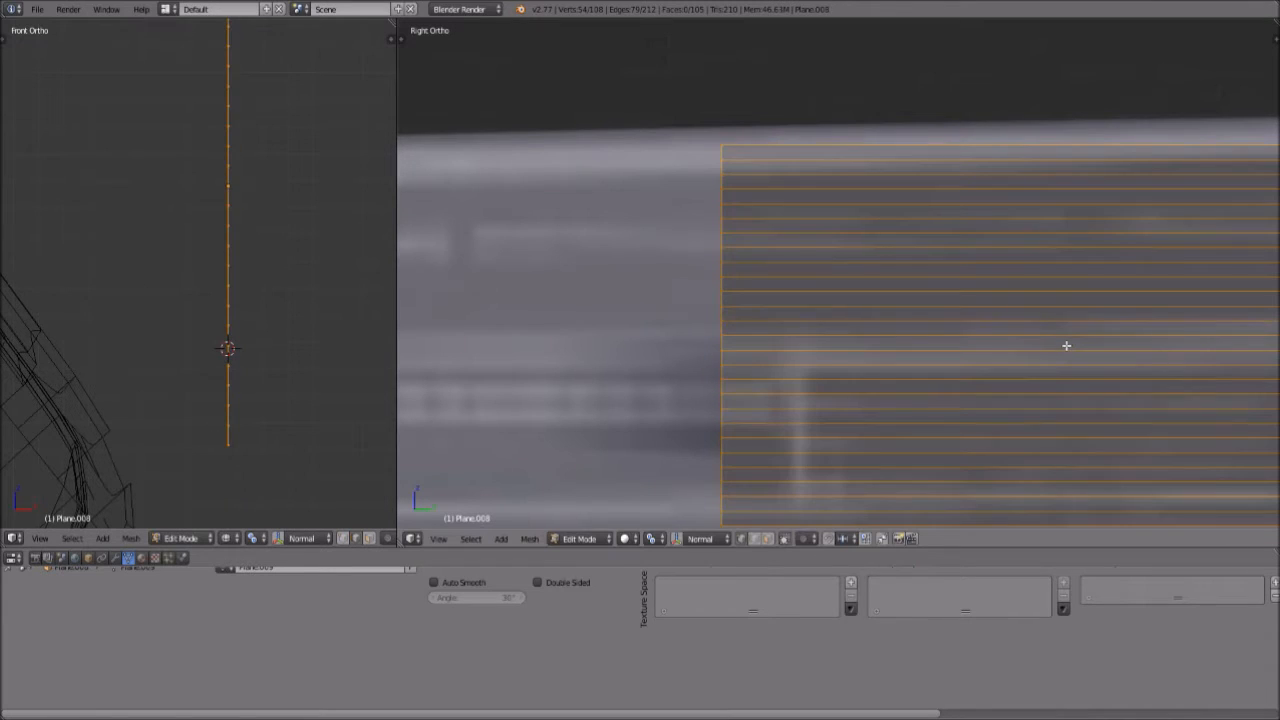
scroll(889, 379, "up", 2)
key("ctrl+z")
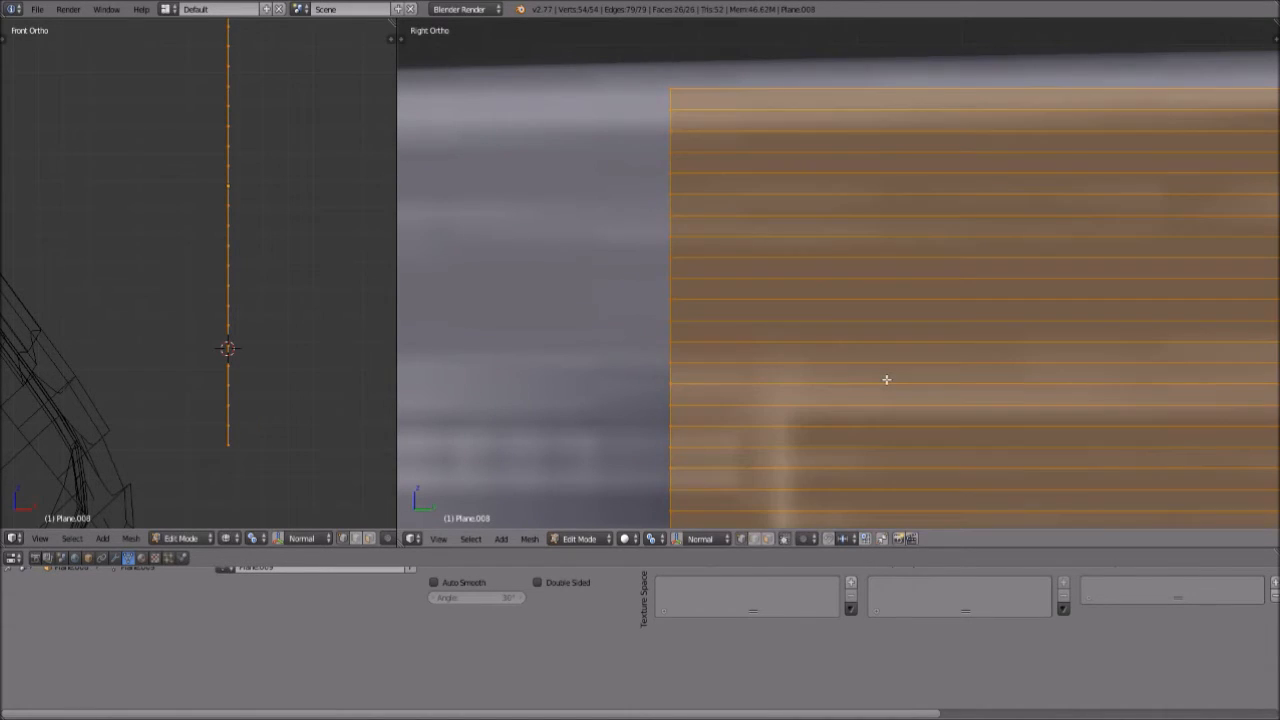
Try extruding all strips in place as one region and scaling them along Z, and undo the extrusion
key("e")
right_click(863, 419)
key("s")
key("z")
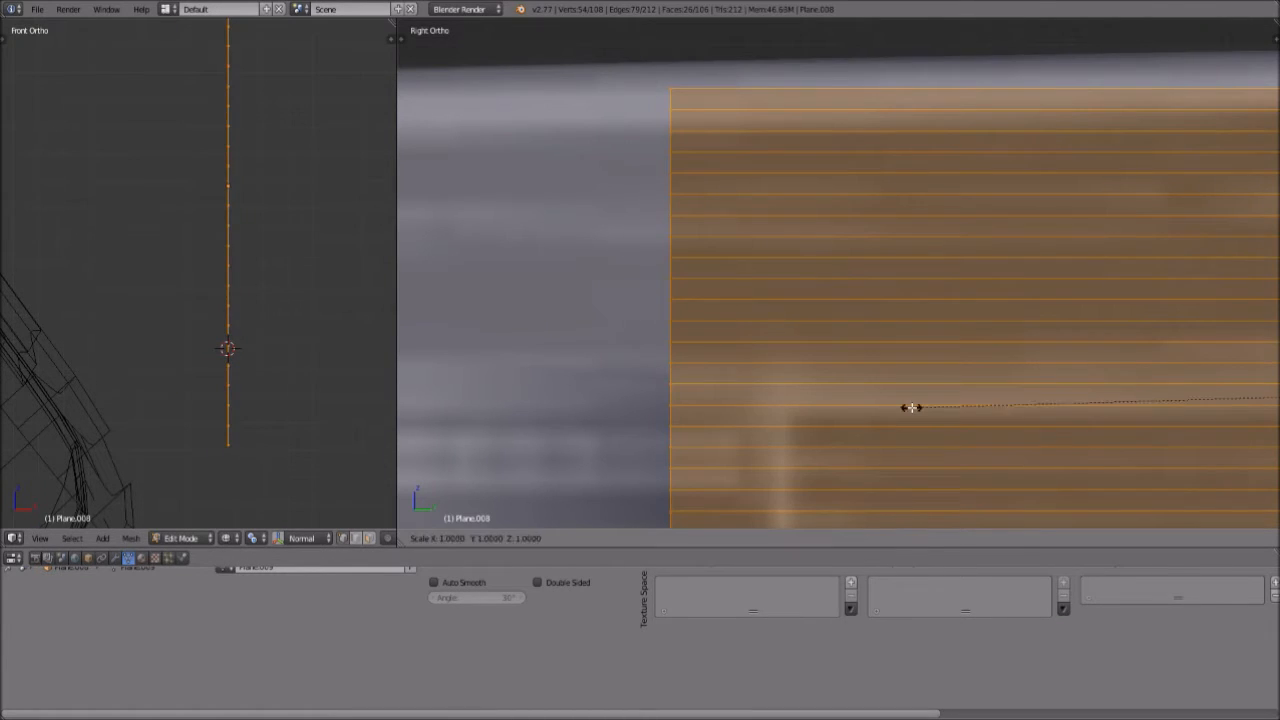
right_click(1096, 352)
key("ctrl+z")
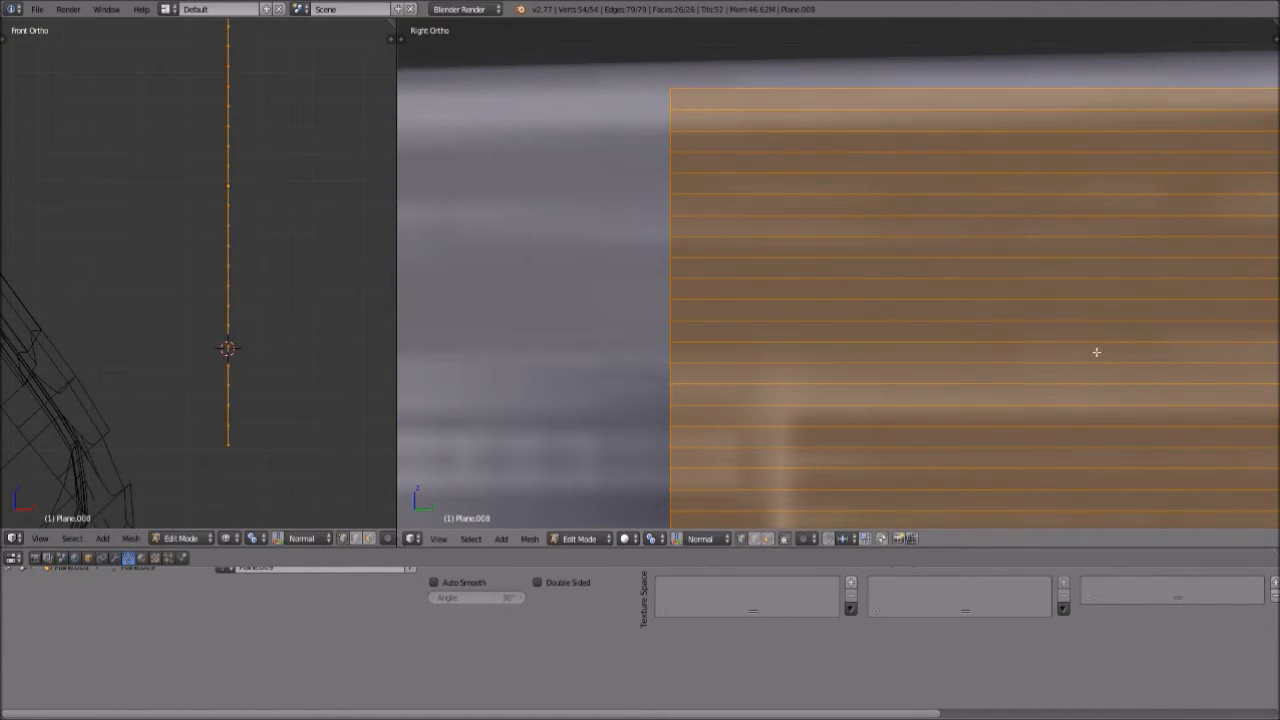
Select all the strips and extrude them in place as individual faces
key("a")
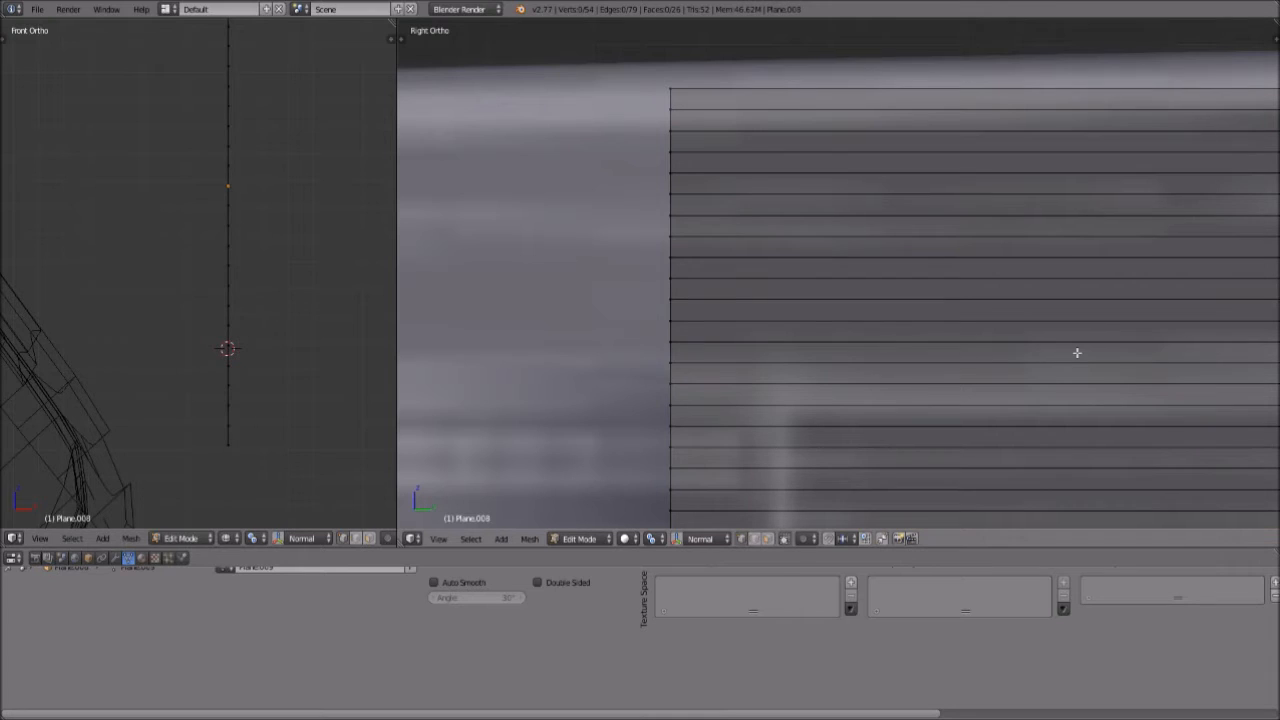
key("a")
key("alt+e")
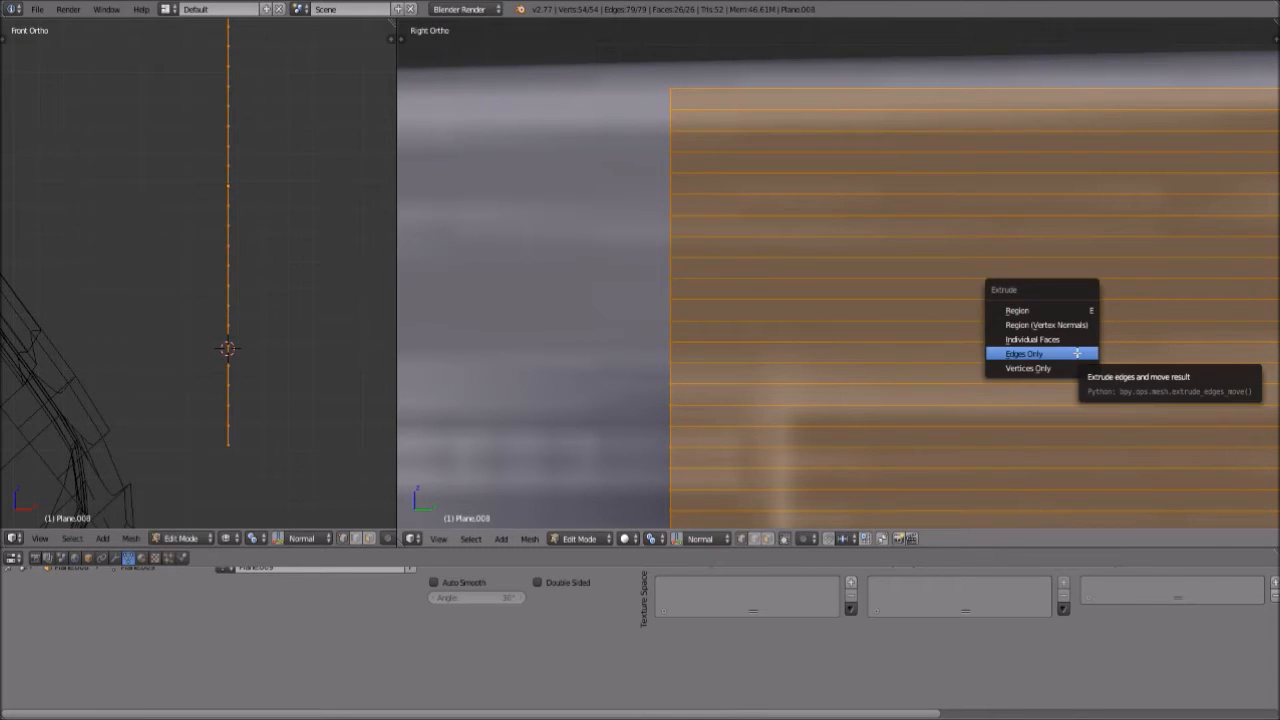
left_click(1078, 339)
right_click(1078, 339)
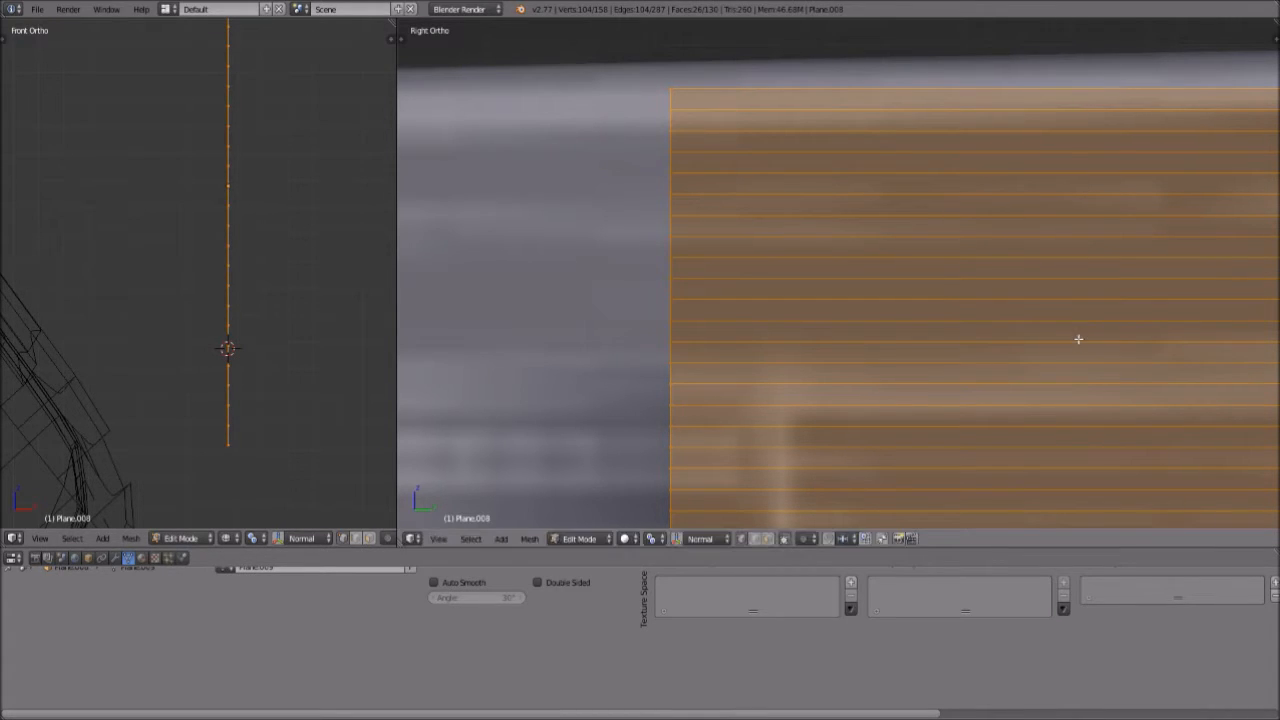
key("s")
key("z")
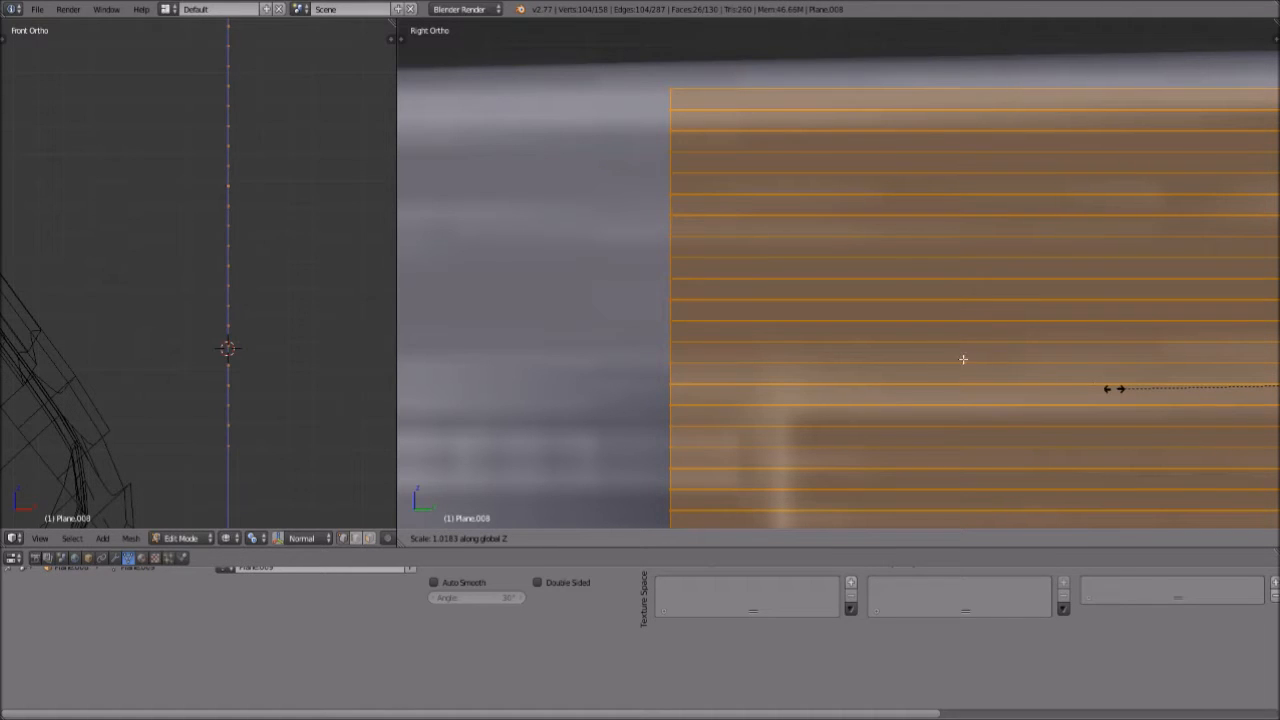
right_click(1081, 354)
Narrow the individual strips along Z to about half their height, leaving even gaps between them
key("s")
key("z")
left_click(1169, 403)
scroll(692, 281, "up", 2)
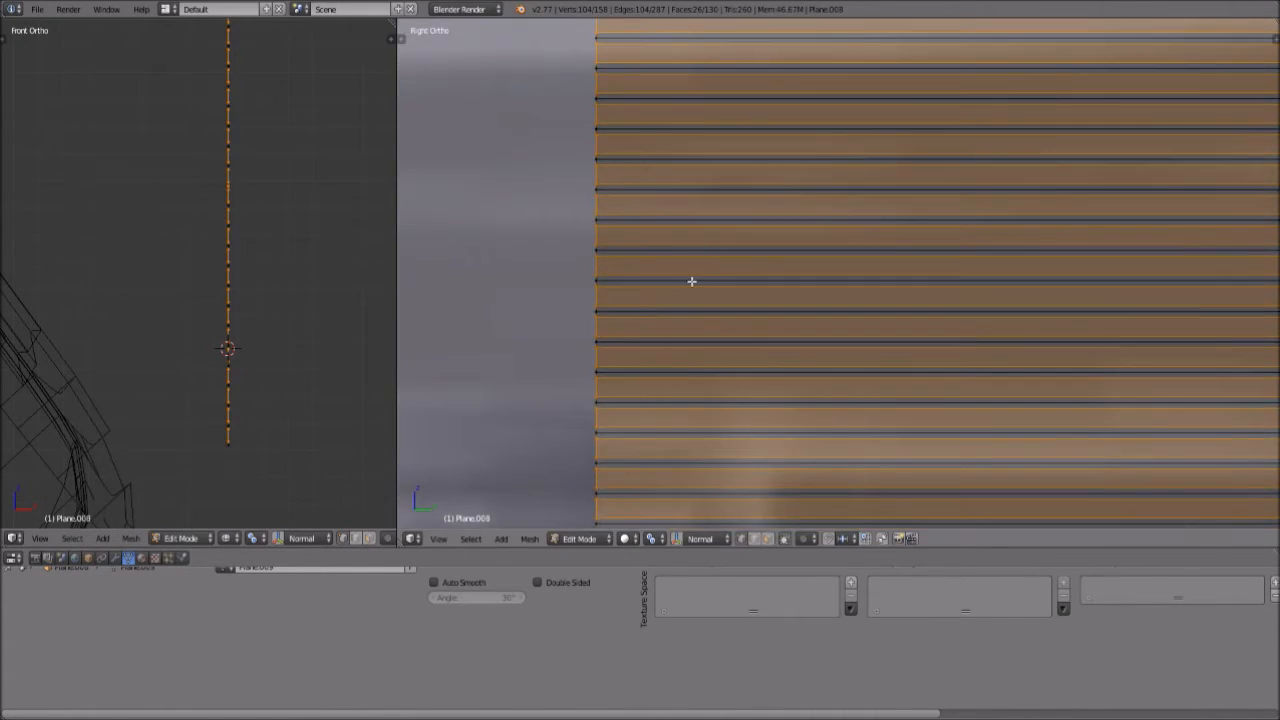
key("s")
key("z")
left_click(1194, 317)
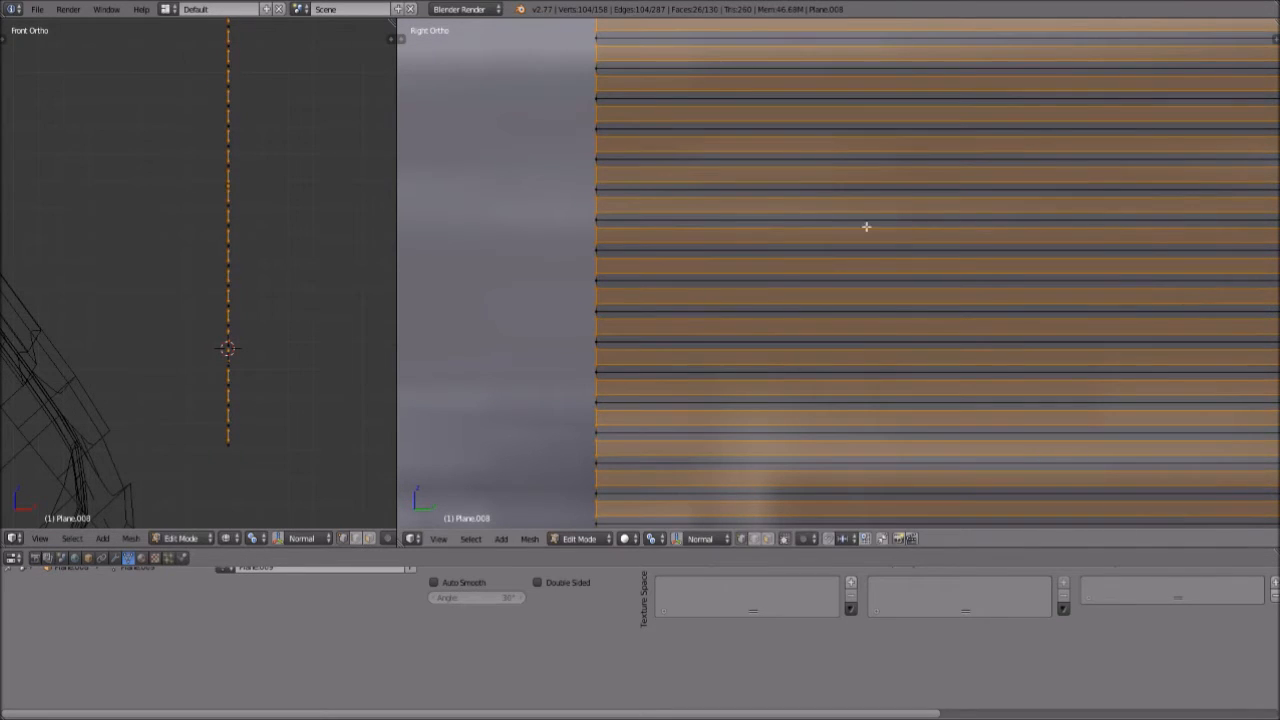
Extrude the narrowed strips about 0.0045 along negative X in the front view and taper them by shrinking their end faces along Z
scroll(583, 341, "up", 2)
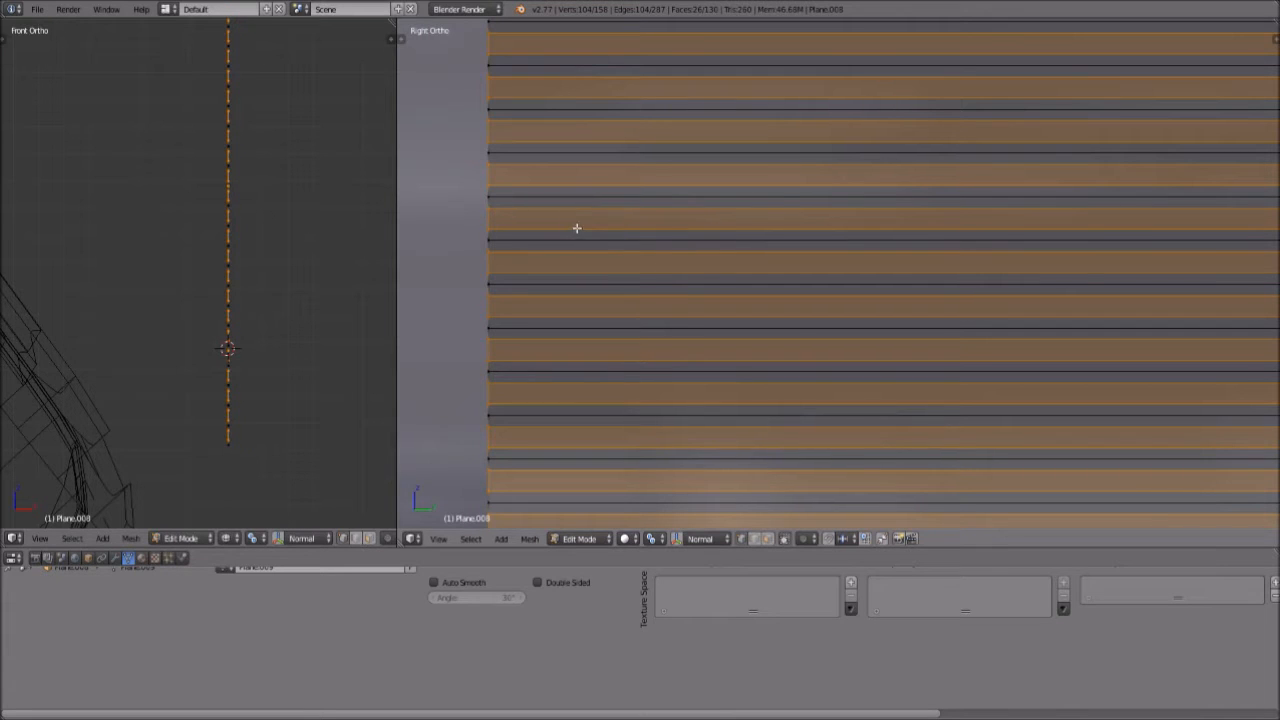
scroll(271, 291, "up", 1)
key("shift+d")
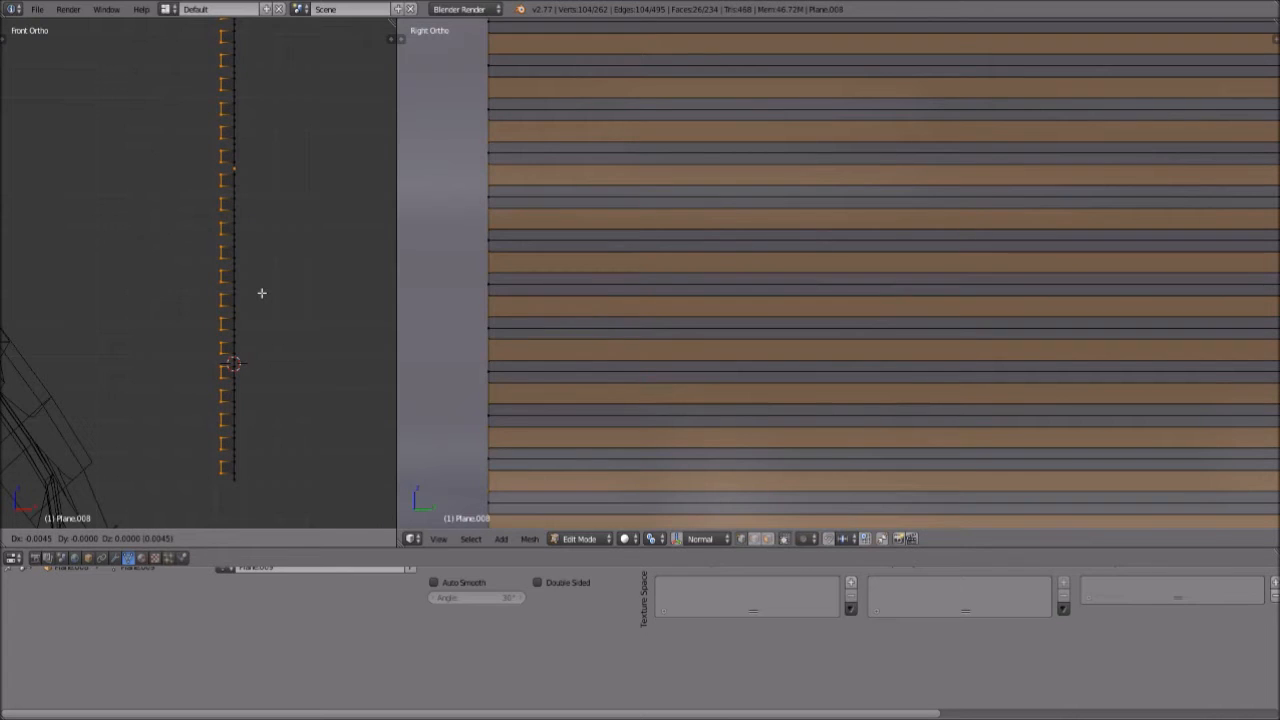
left_click(261, 293)
key("s")
key("z")
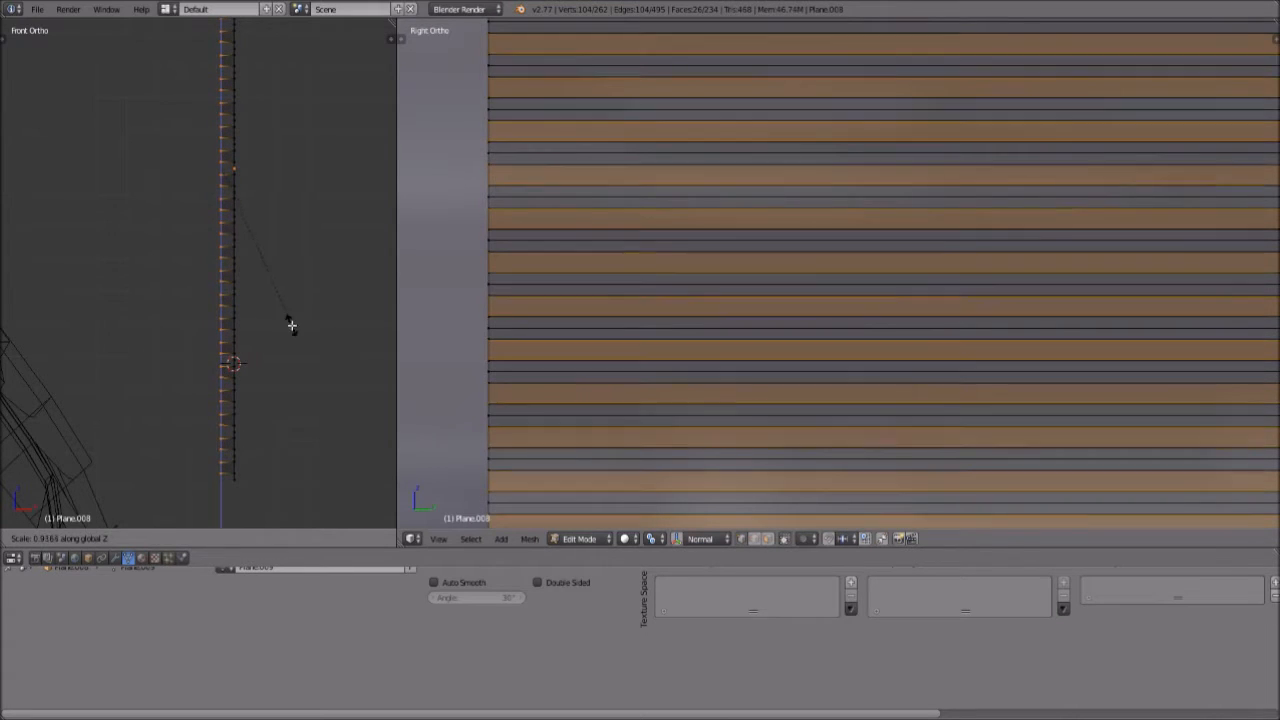
left_click(234, 277)
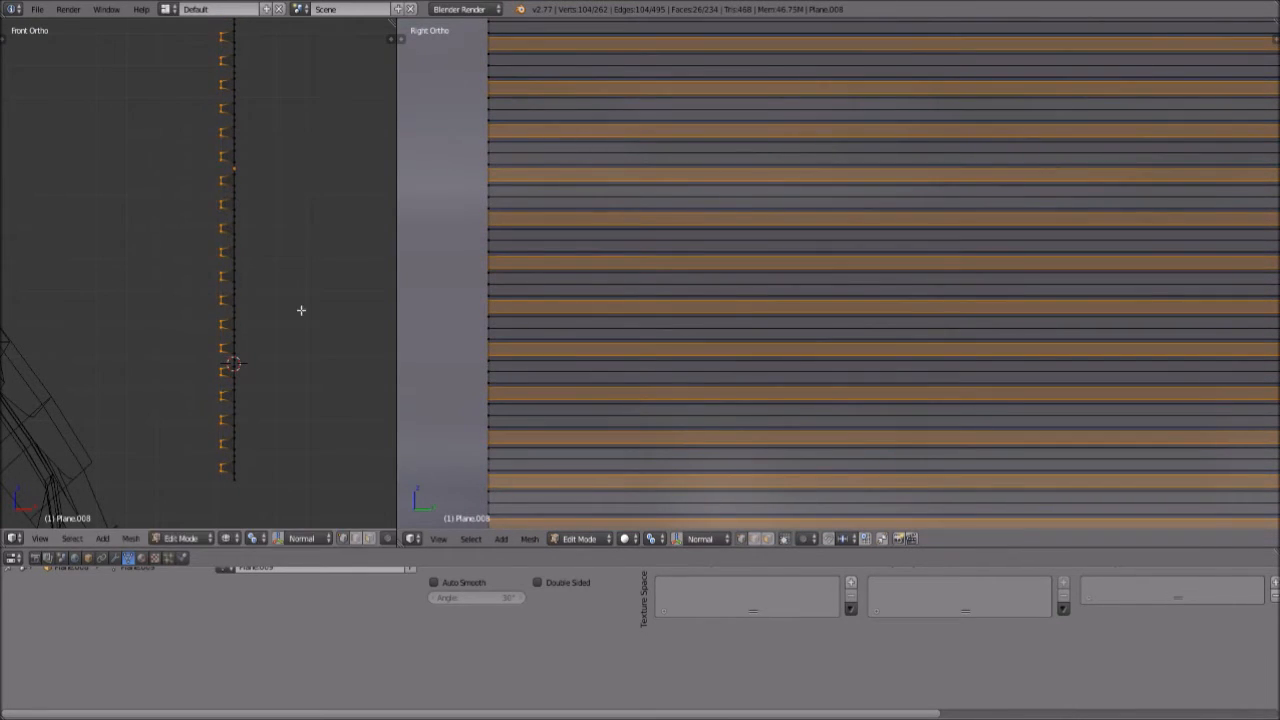
Examine the ridged panel in Object Mode against the nacelle from an angled view, near and far
scroll(450, 440, "down", 2)
left_click(585, 540)
left_click(587, 522)
middle_click_drag(639, 384, 771, 363)
scroll(771, 363, "up", 8)
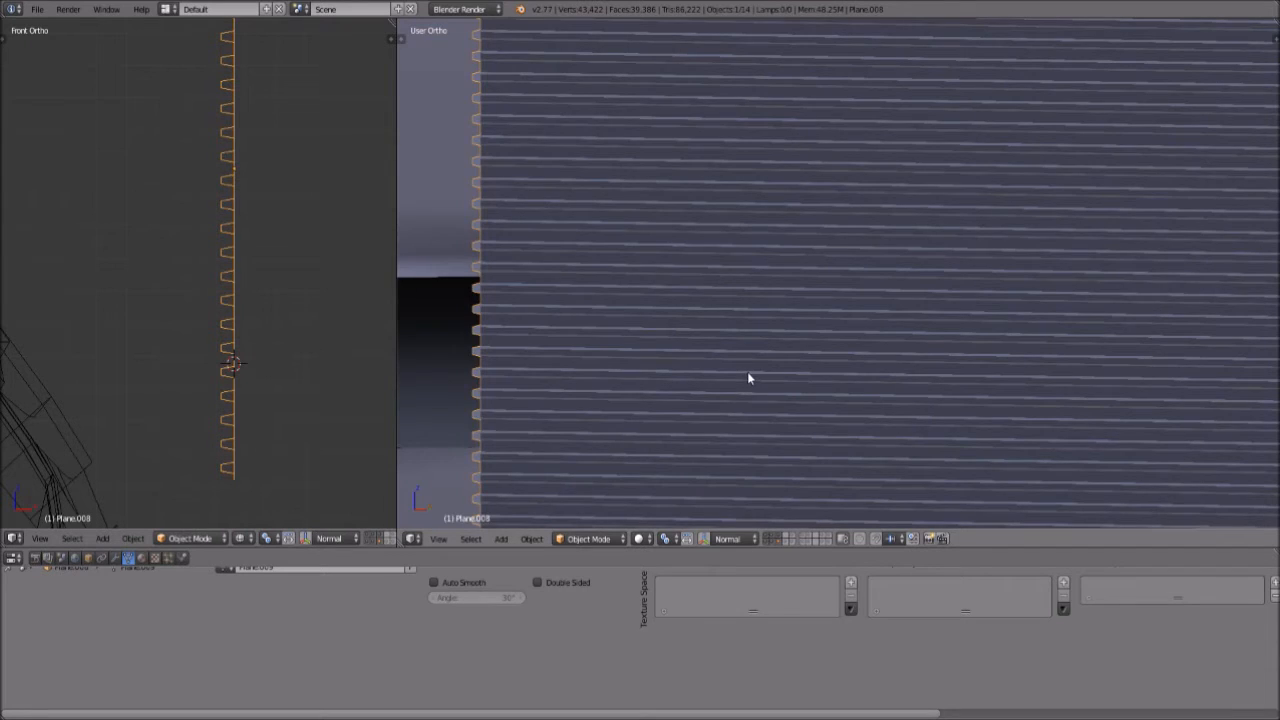
scroll(748, 376, "down", 6)
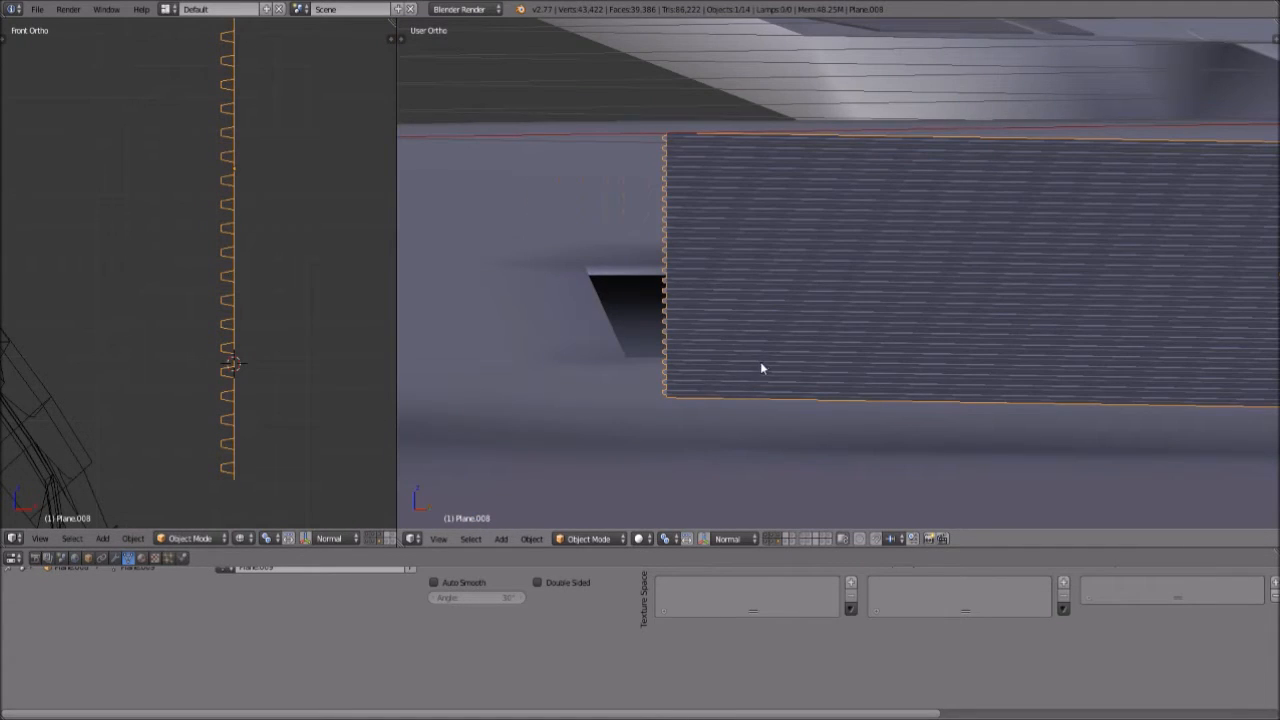
Return to editing the panel and bevel all of its geometry with 2 segments and an offset of about 0.0089
left_click(590, 538)
left_click(598, 507)
scroll(766, 358, "up", 4)
key("a")
key("a")
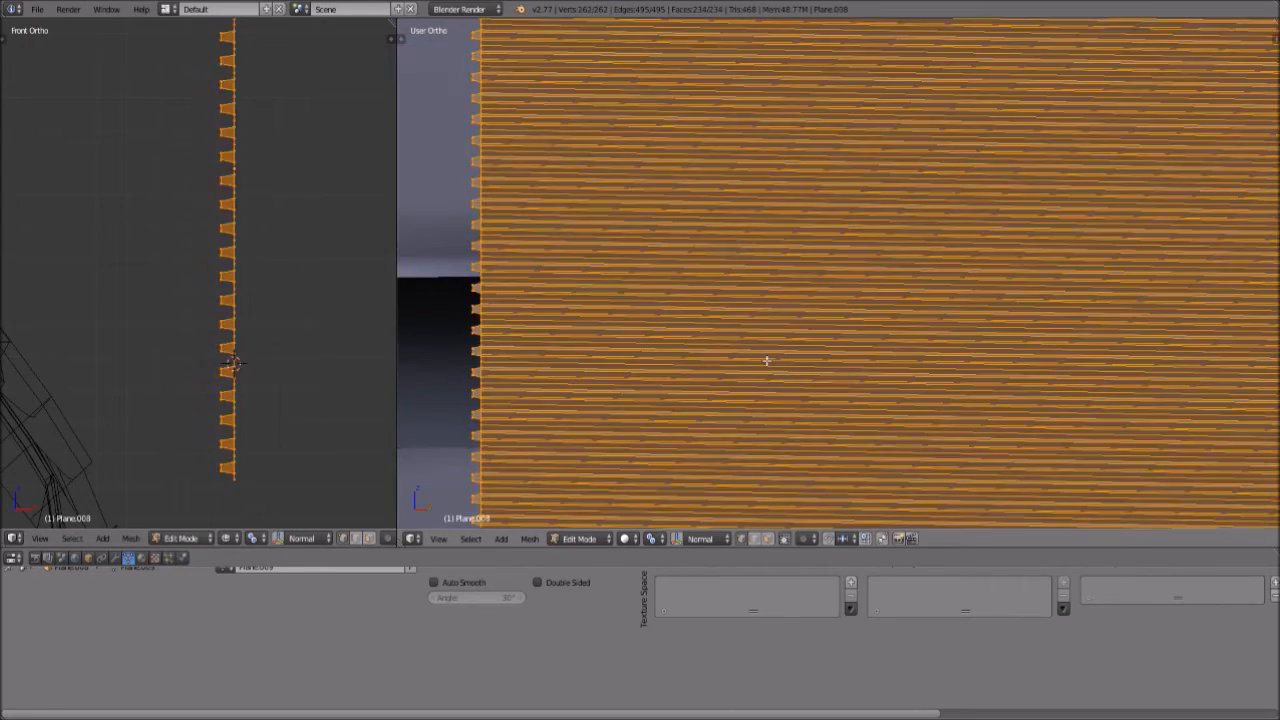
key("ctrl+b")
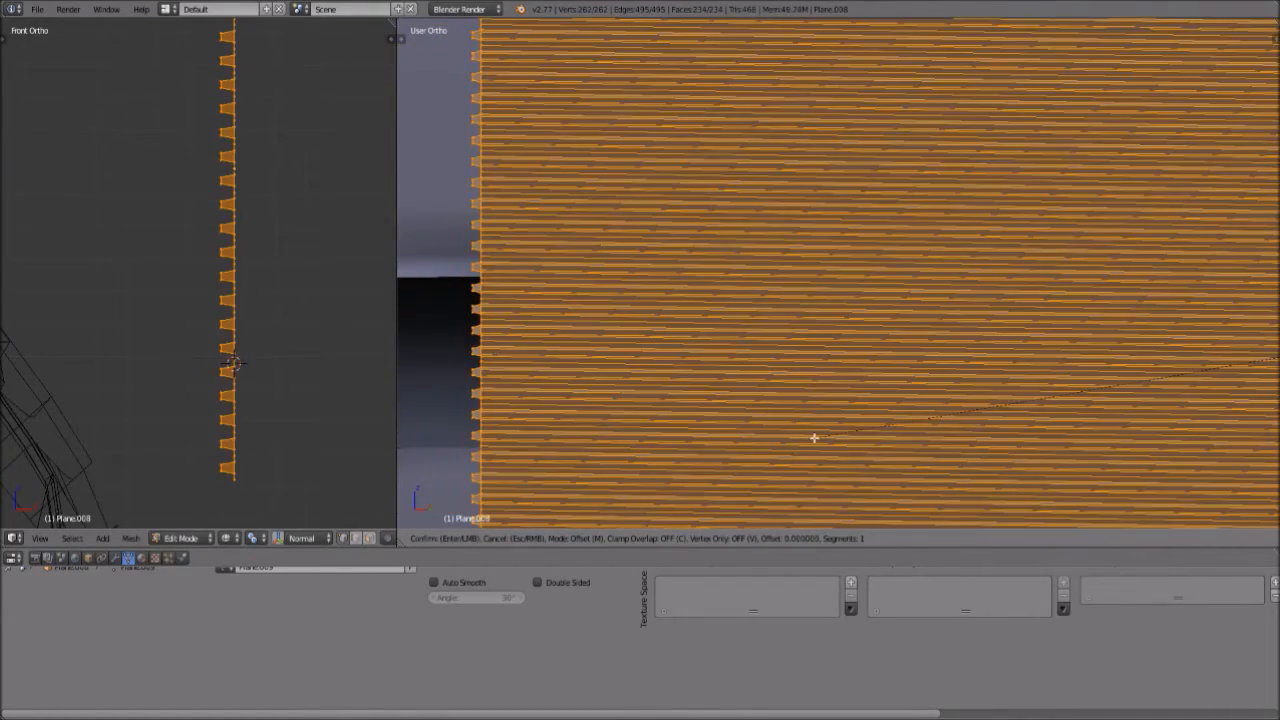
right_click(814, 438)
scroll(814, 438, "up", 4)
middle_click_drag(483, 383, 649, 381, "shift")
middle_click_drag(547, 380, 697, 386, "shift")
scroll(700, 387, "up", 1)
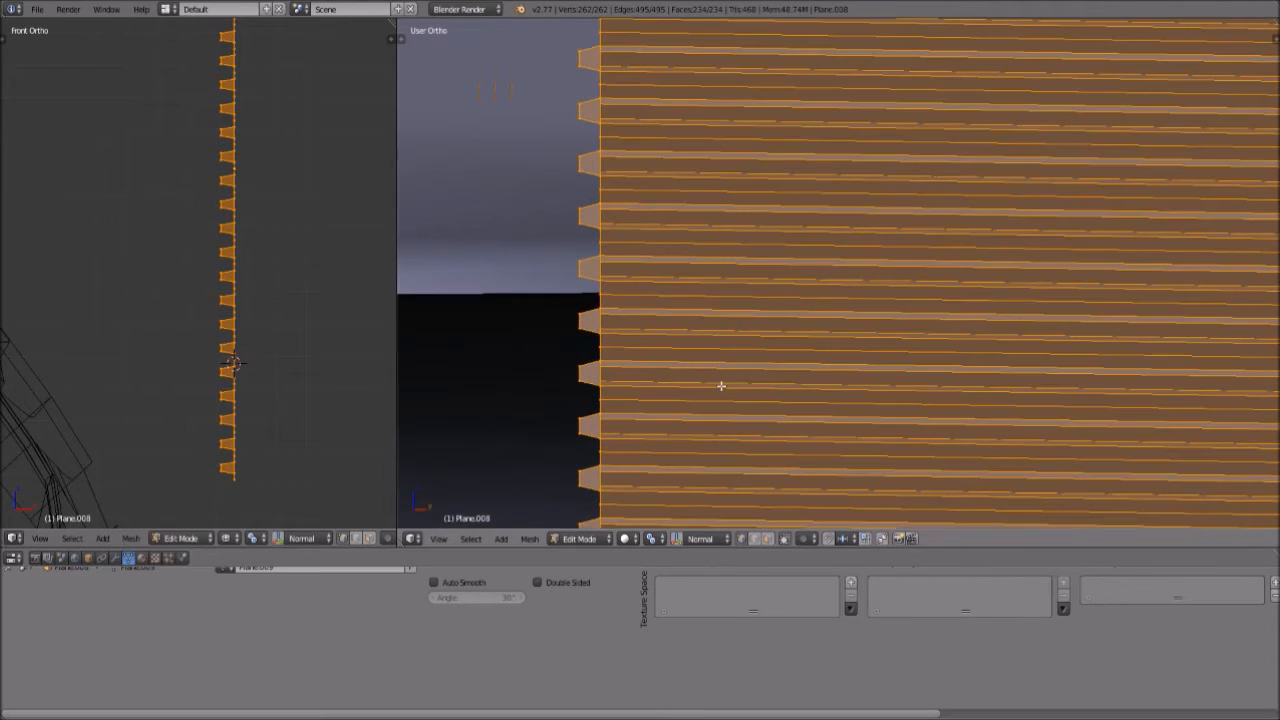
key("ctrl+b")
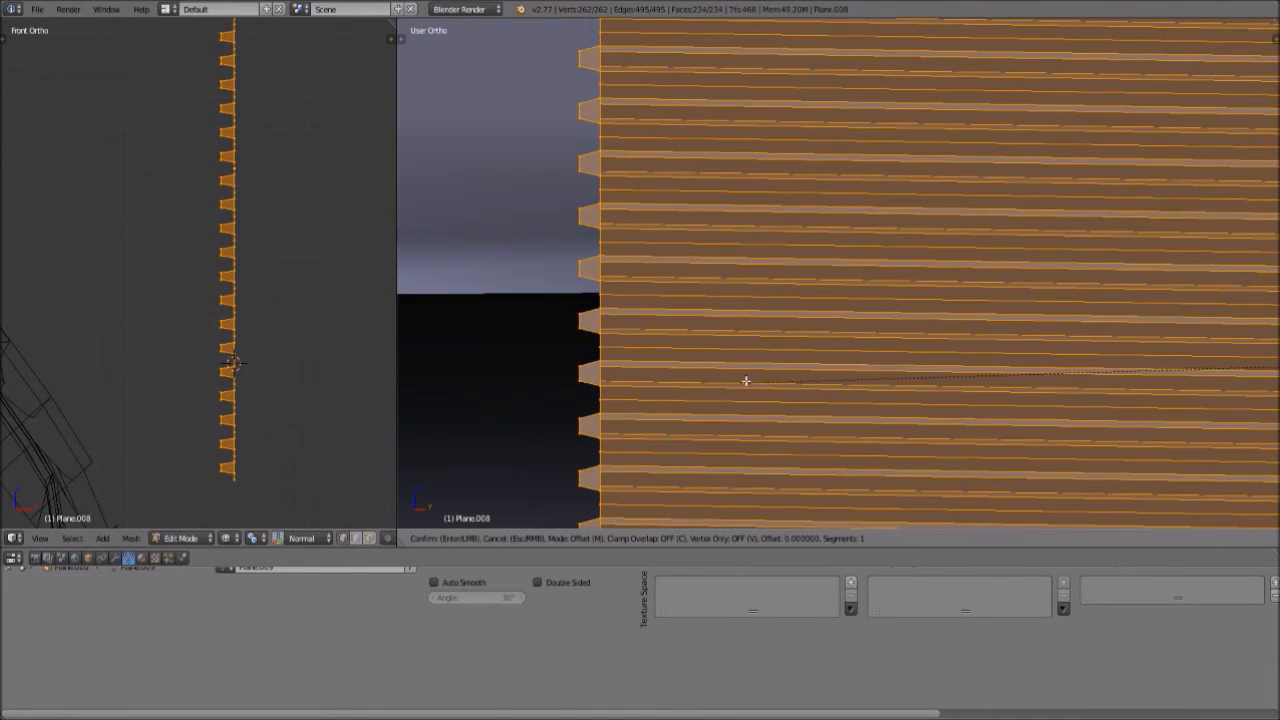
scroll(640, 402, "up", 1)
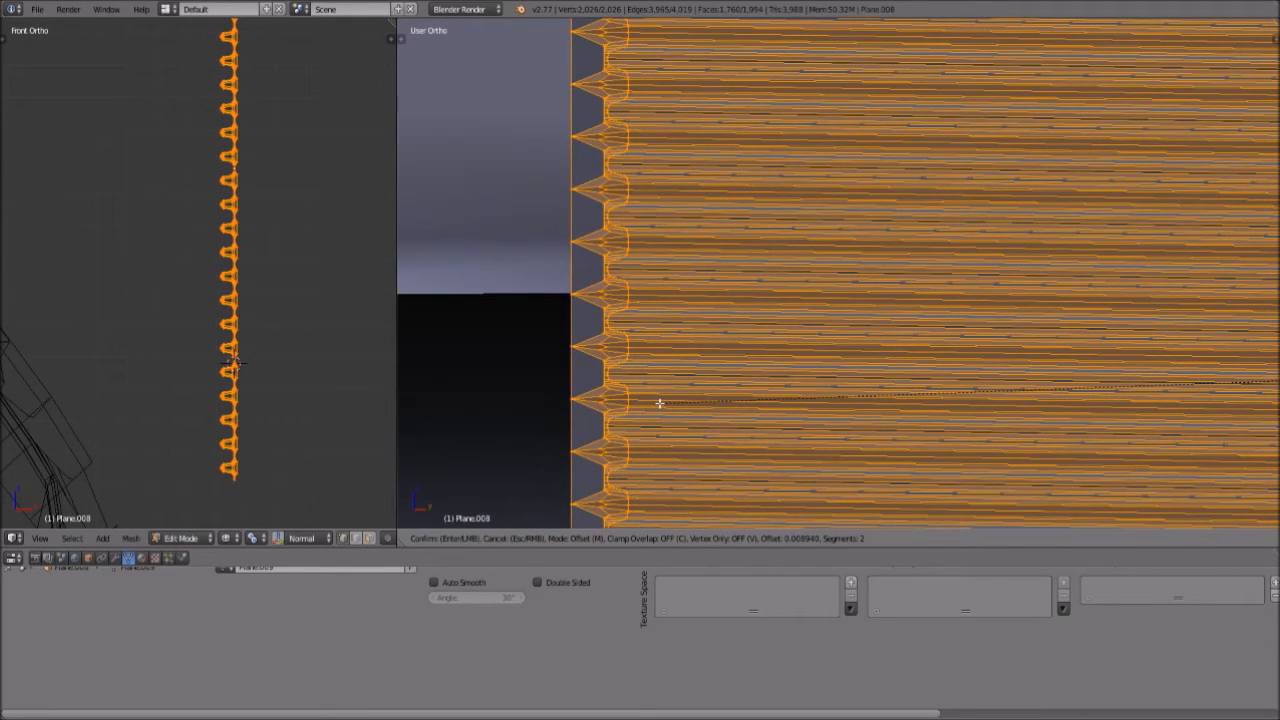
left_click(663, 404)
Examine the bevelled ridges and the panel's end in Object Mode, near and far
left_click(585, 538)
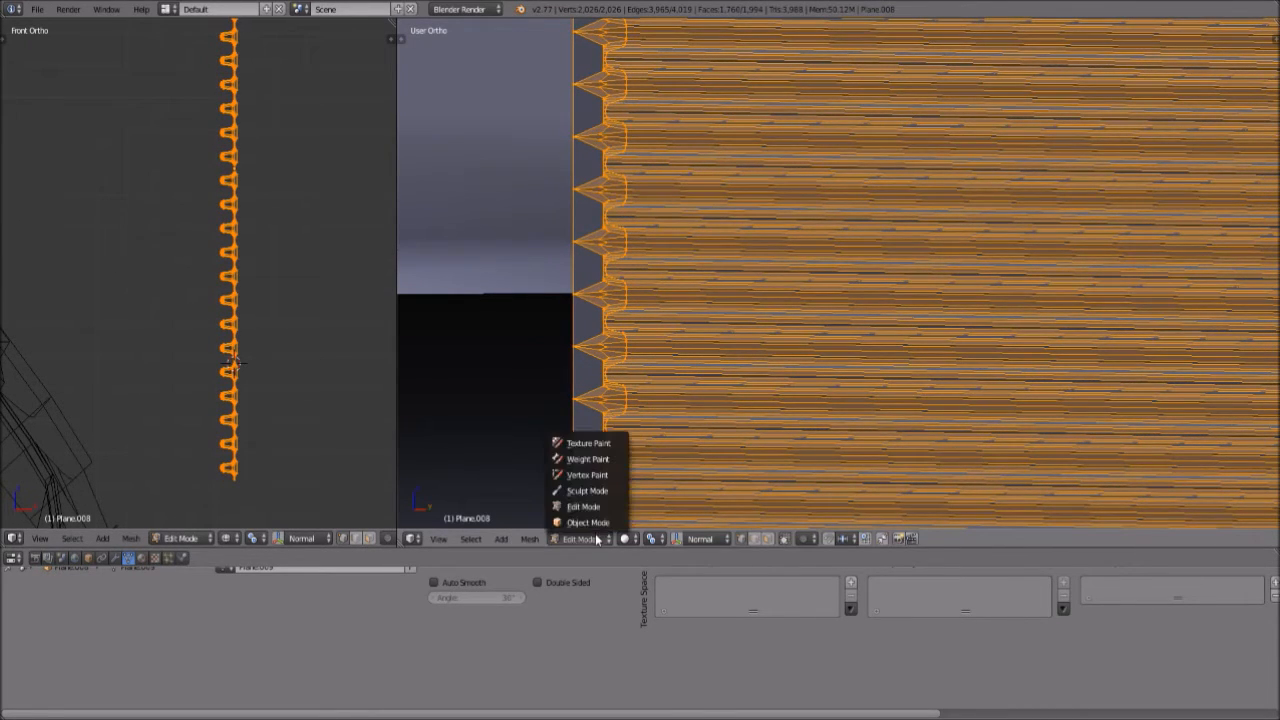
left_click(596, 519)
scroll(690, 425, "down", 3)
scroll(690, 424, "down", 1)
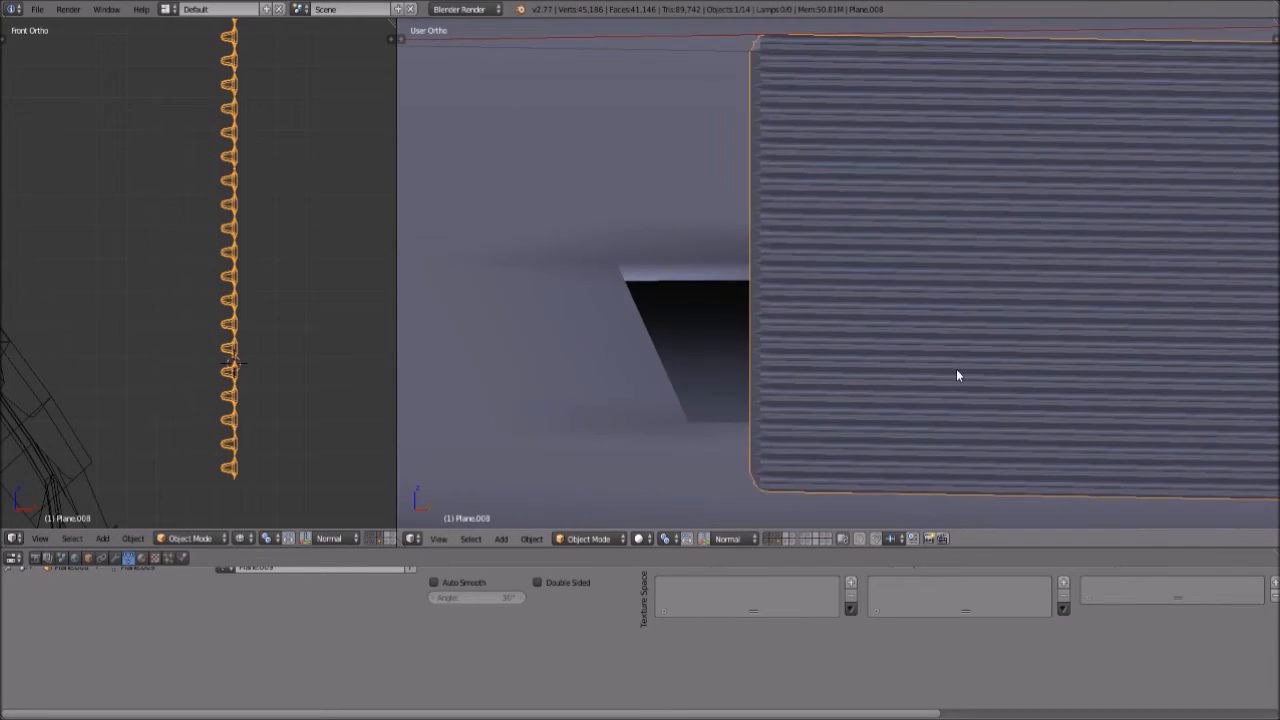
scroll(748, 398, "up", 5)
scroll(672, 352, "down", 4)
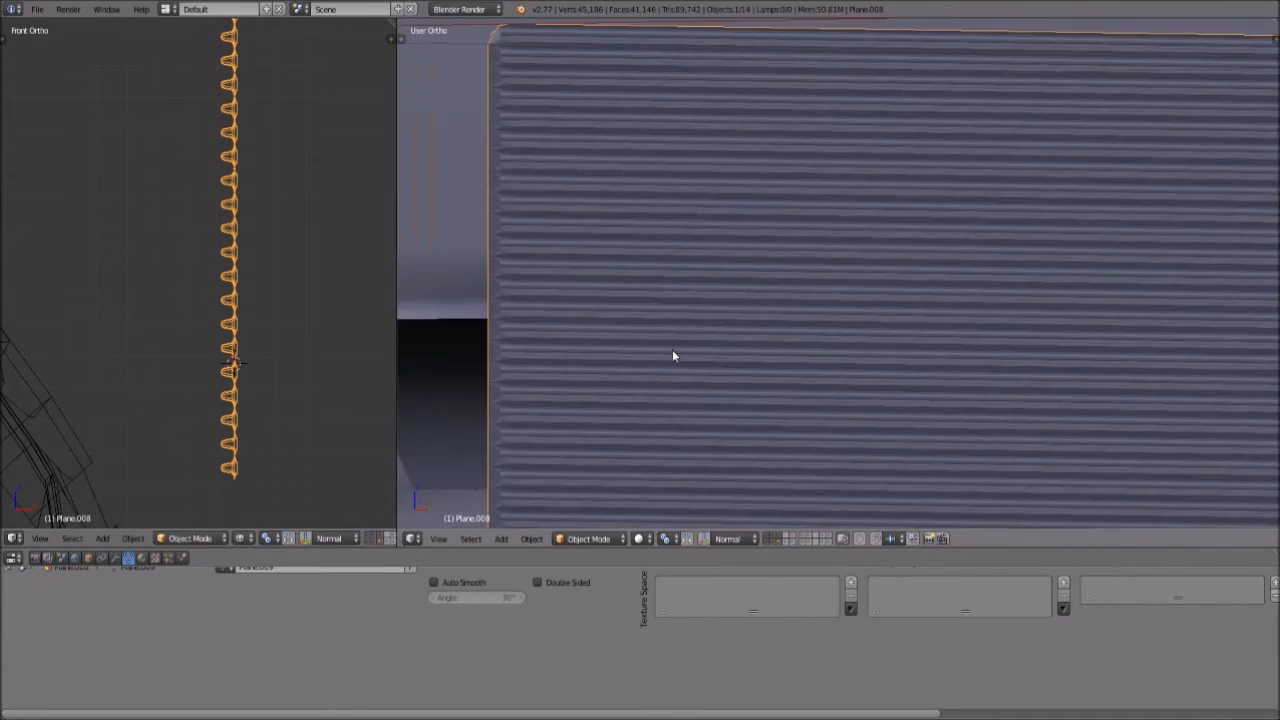
Shade all faces of the ridged grille panel smooth in Edit Mode
left_click(611, 541)
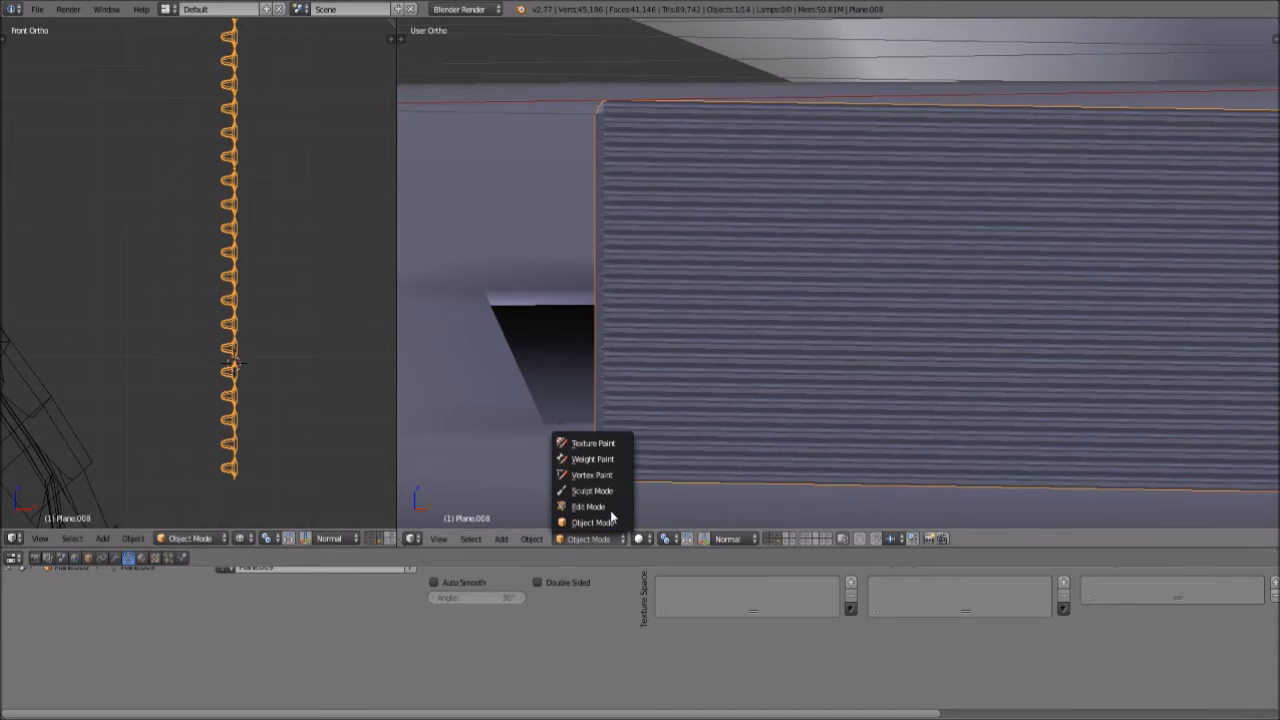
left_click(598, 505)
key("a")
key("a")
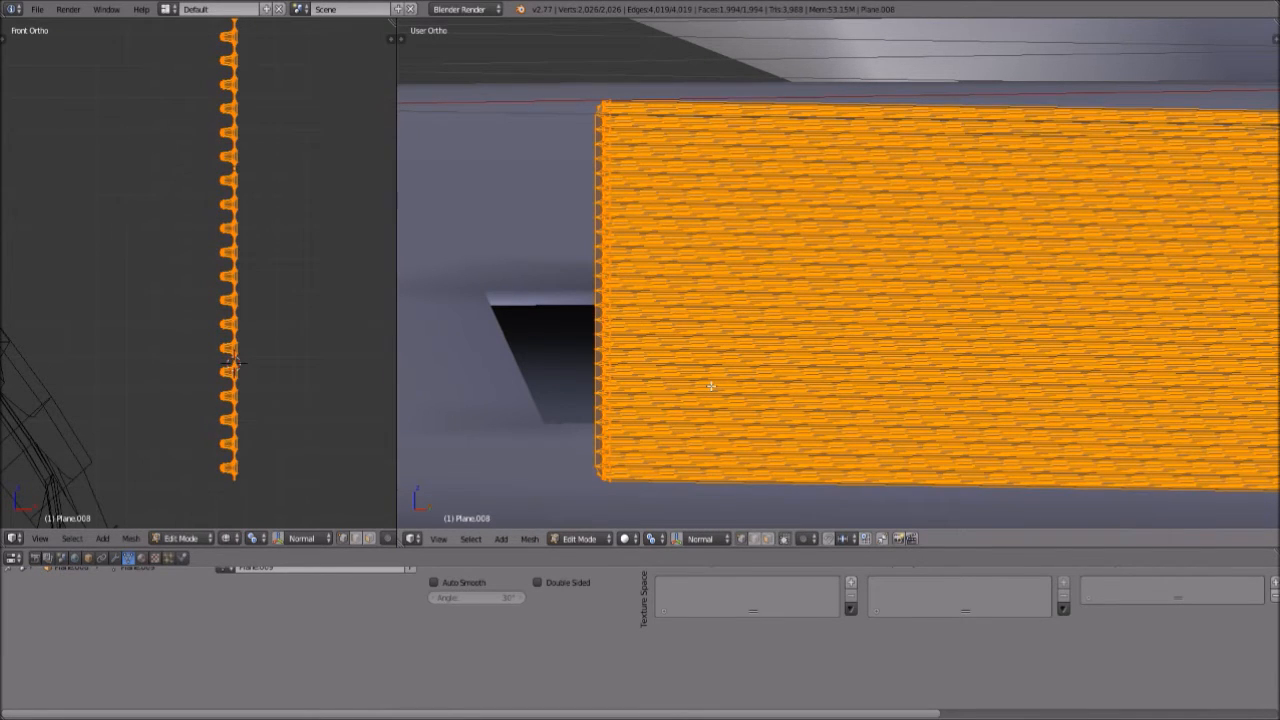
left_click(603, 541)
key("ctrl+f")
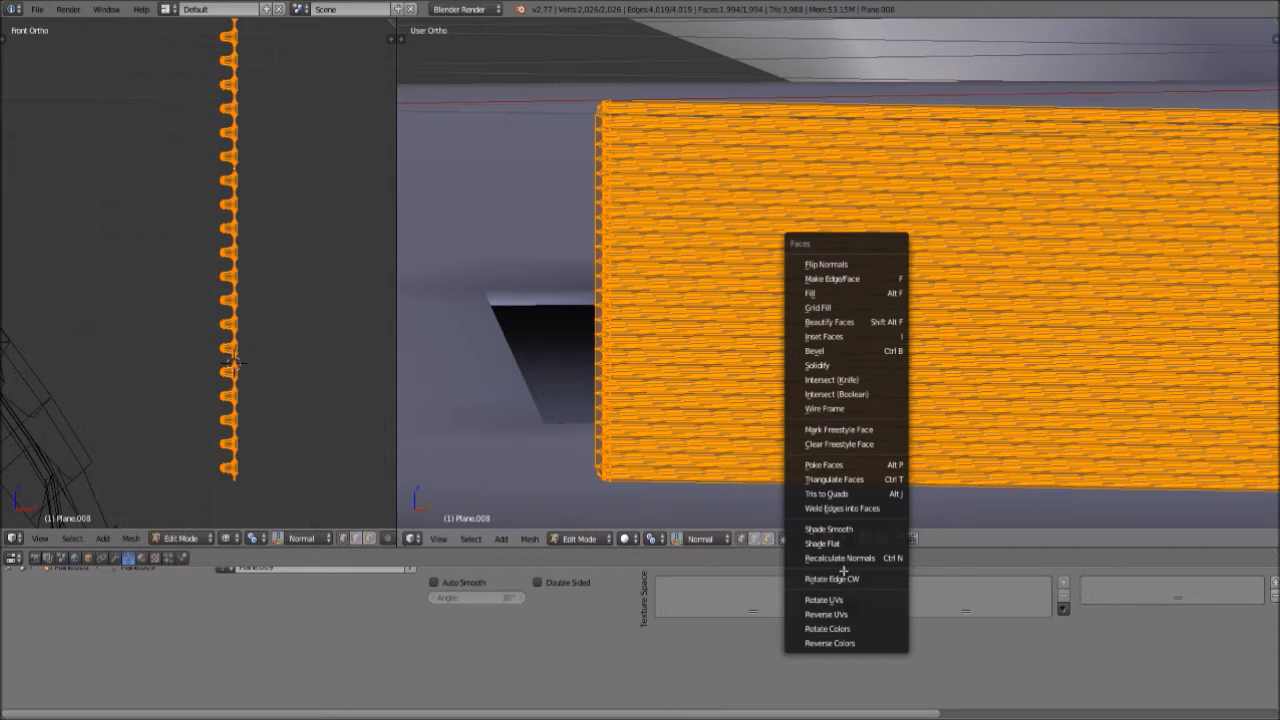
left_click(845, 529)
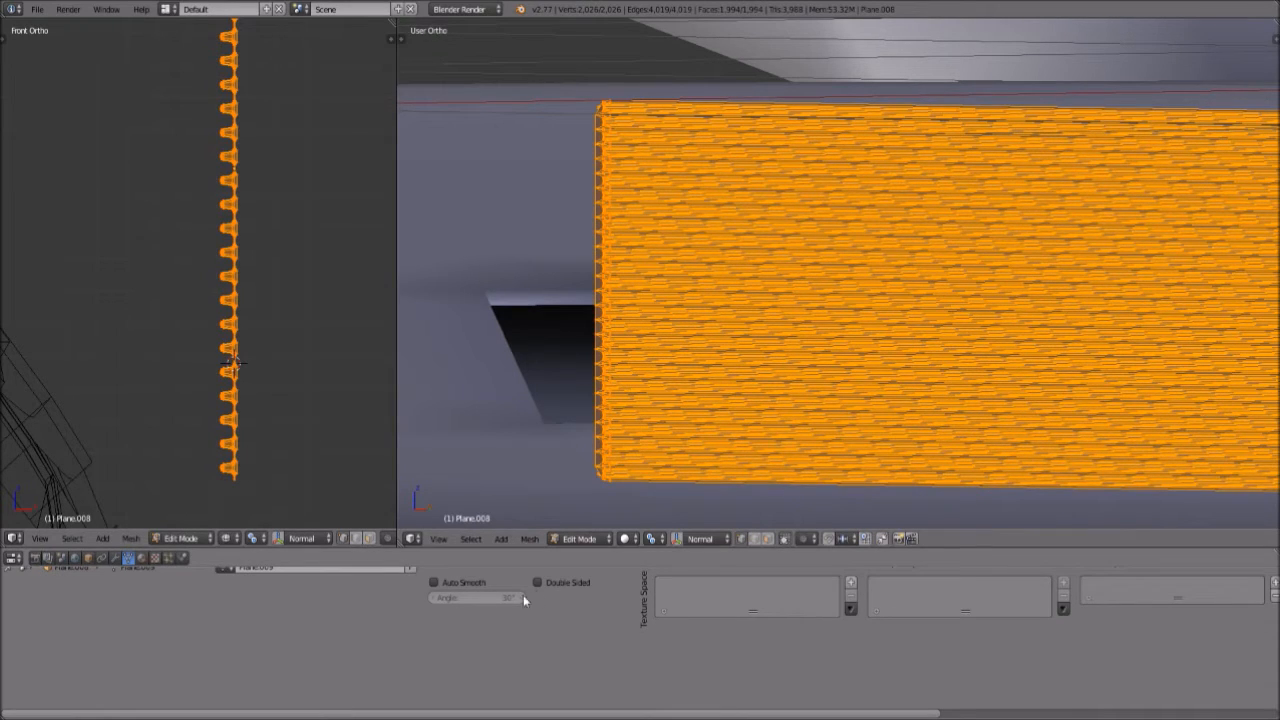
Enable Auto Smooth on the panel with a 45° angle and return to Object Mode
left_click(434, 583)
left_click(500, 597)
type("45")
key("Return")
left_click(598, 538)
left_click(602, 522)
Assign the existing Grill Blue material to the ridged panel
scroll(666, 451, "down", 1)
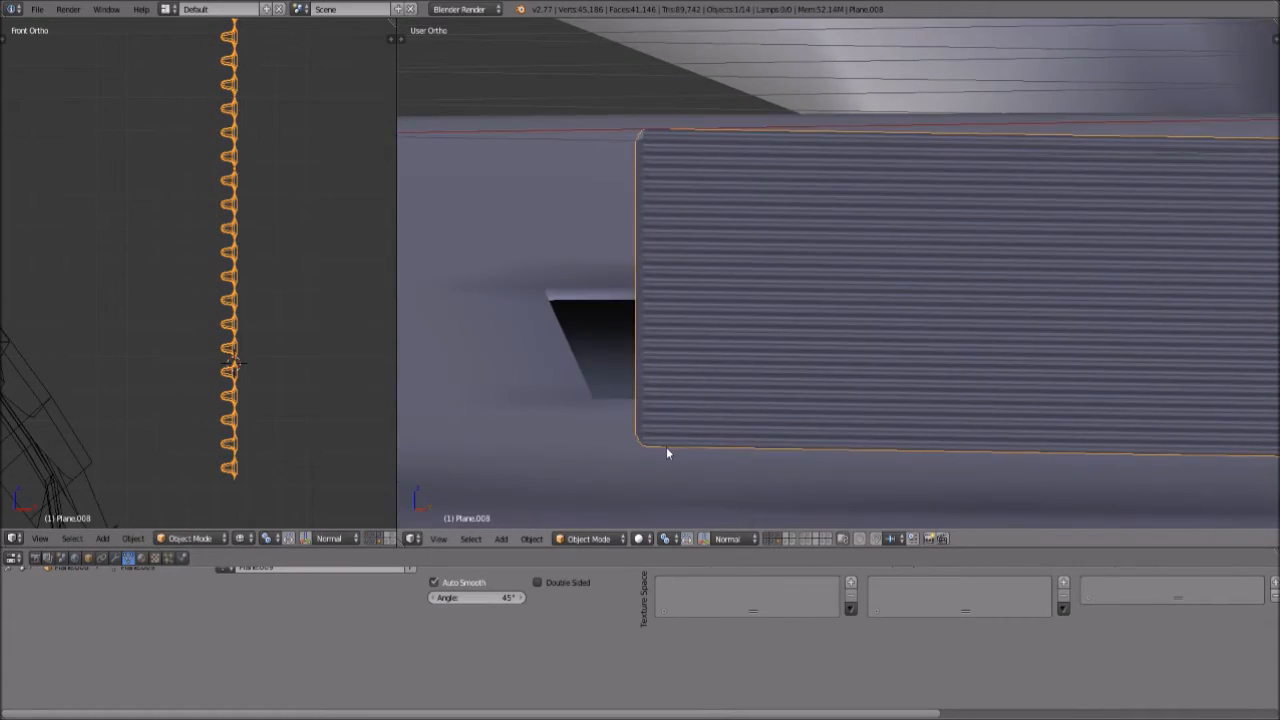
scroll(708, 472, "up", 2)
scroll(711, 473, "down", 4)
scroll(190, 367, "down", 5)
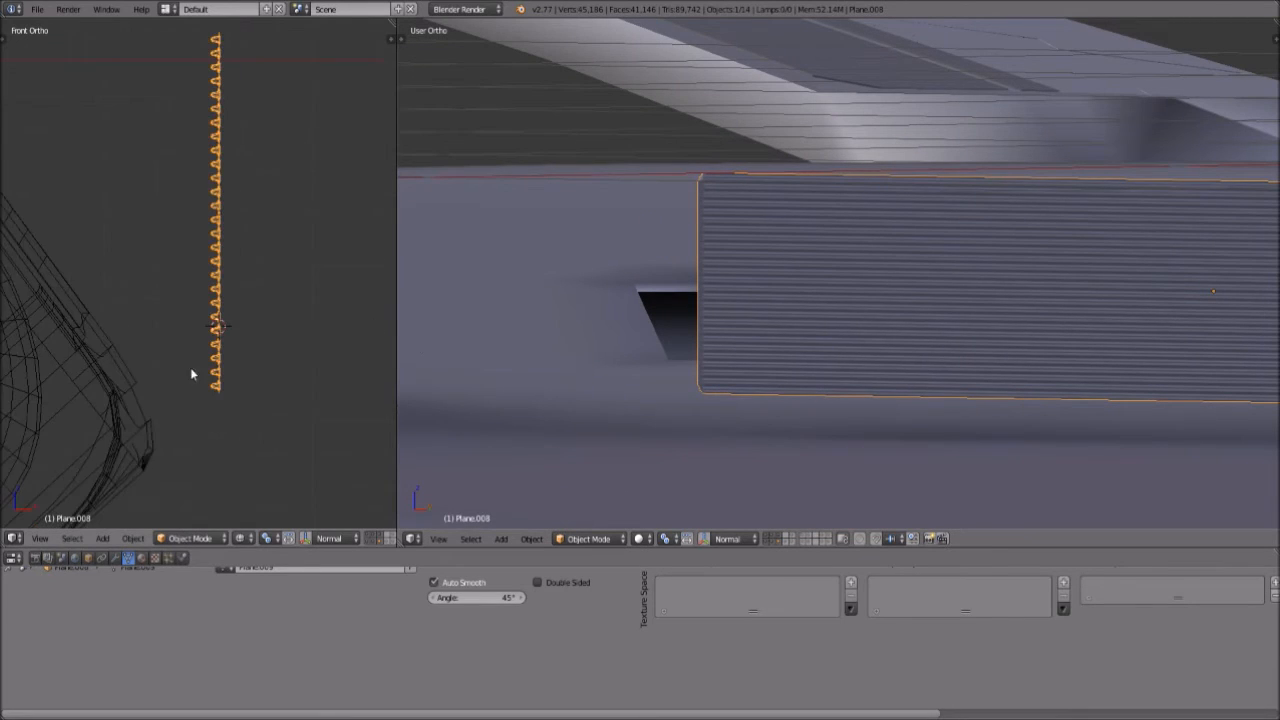
left_click(142, 558)
left_click(228, 653)
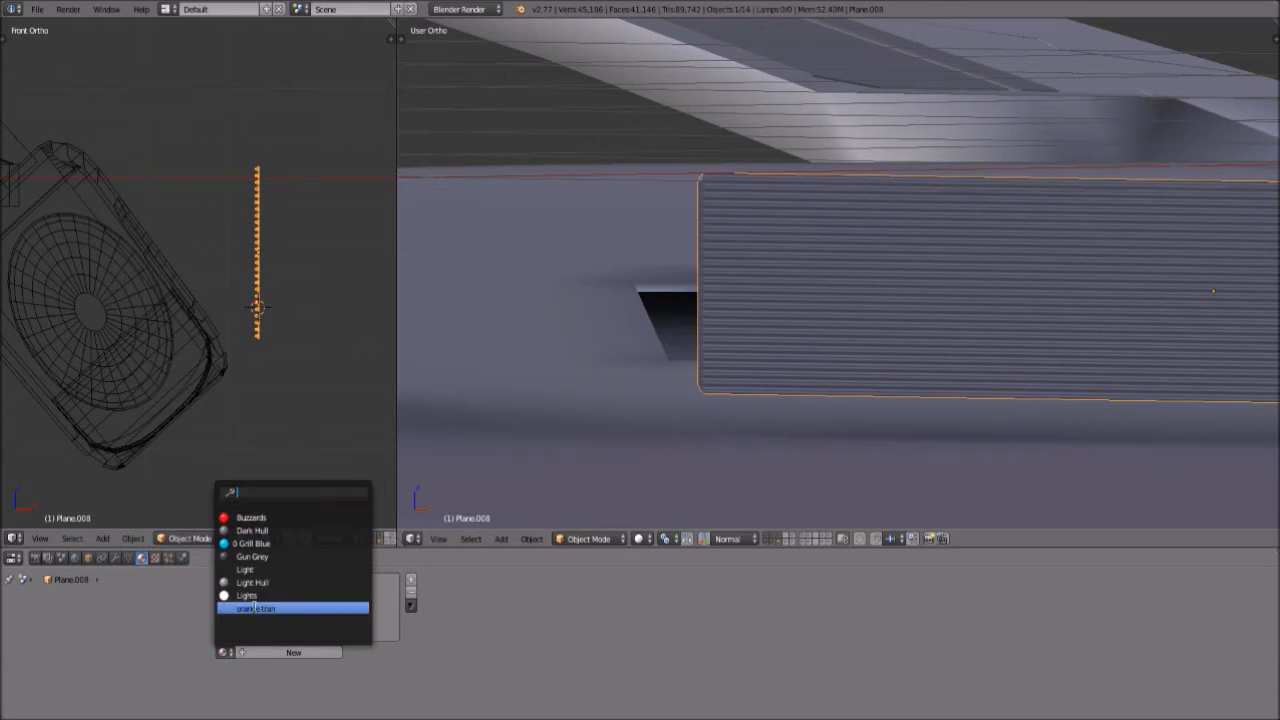
left_click(271, 541)
Move the blue grille onto the nacelle in the front view and rotate it about -38° to follow the sloped side
scroll(933, 277, "down", 5)
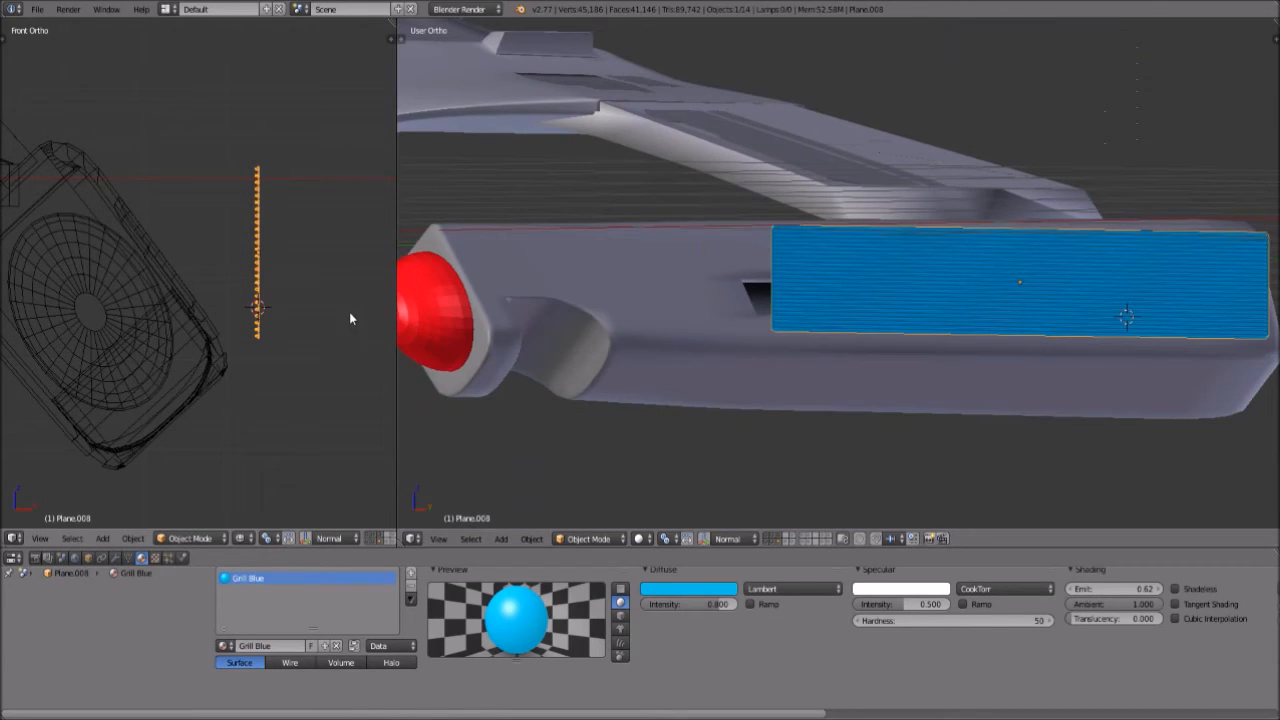
scroll(246, 320, "up", 3)
key("g")
left_click(88, 328)
key("r")
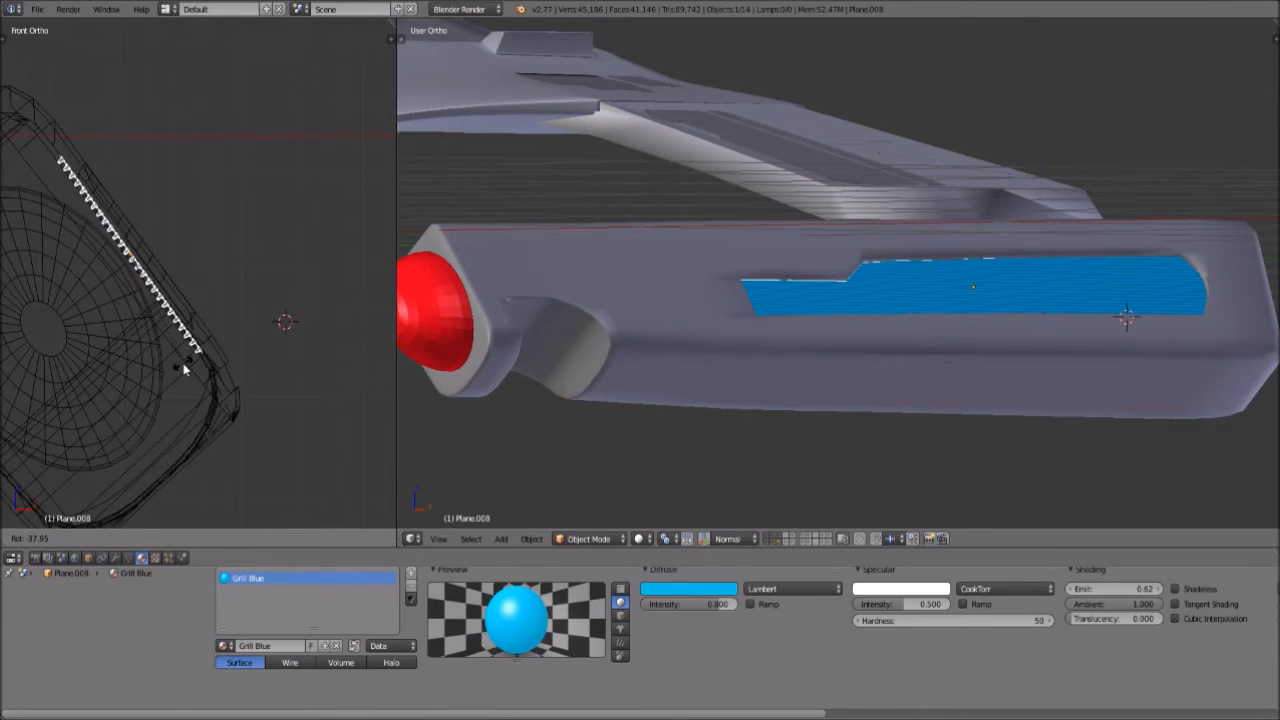
left_click(183, 370)
Nudge the tilted grille toward the recess opening, about 0.007 along X and -0.004 along Z
key("g")
key("Escape")
key("g")
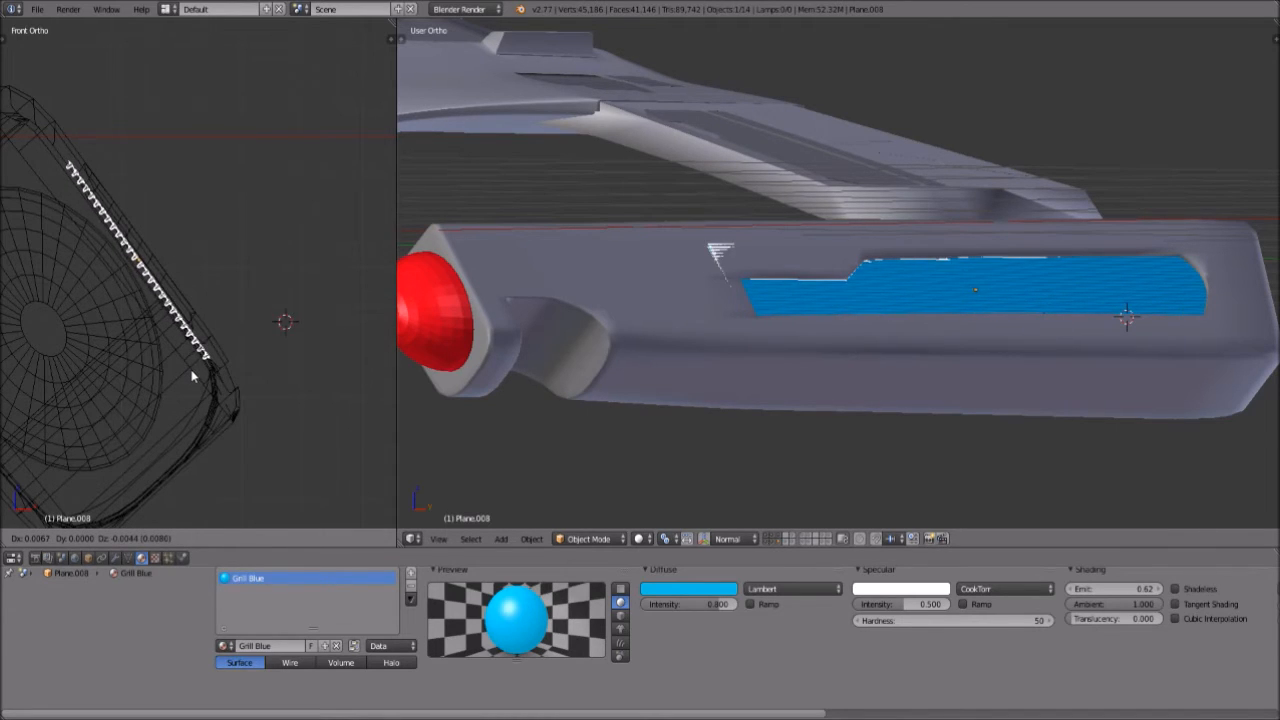
left_click(190, 369)
Rotate the grille about 0.3° in the top view to align it with the nacelle
left_click(40, 538)
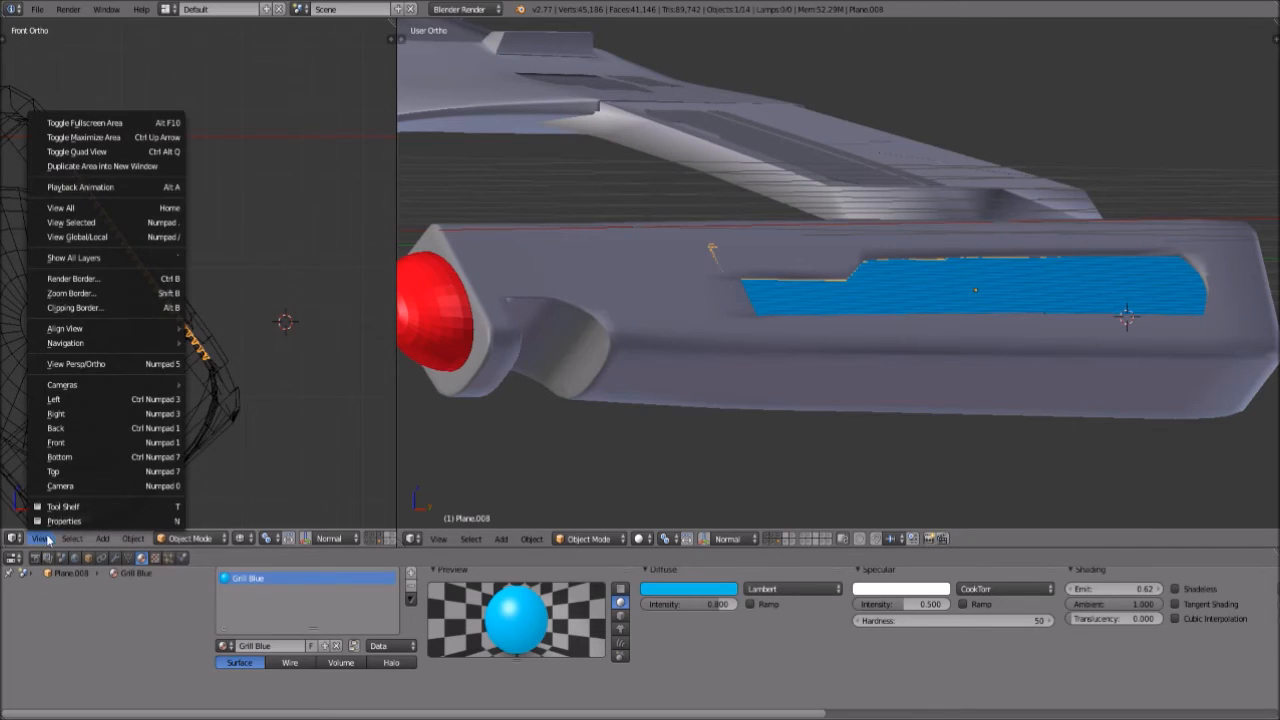
left_click(80, 472)
scroll(237, 300, "down", 7)
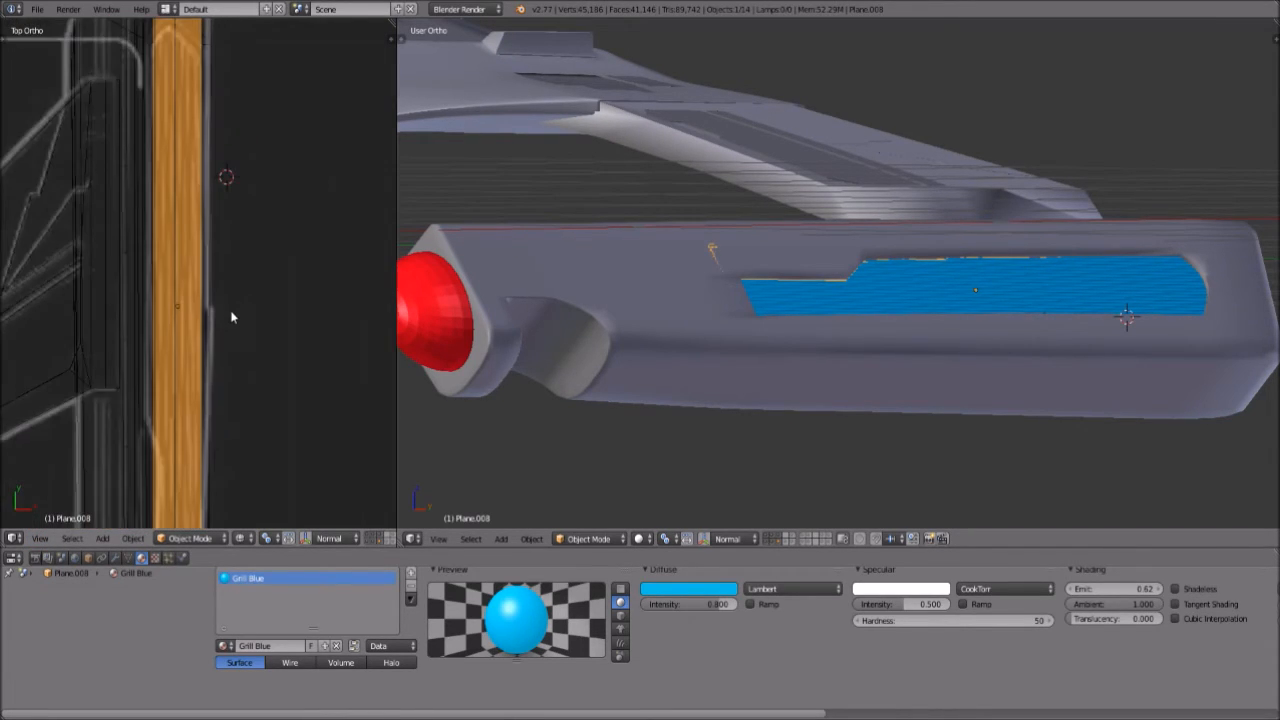
key("r")
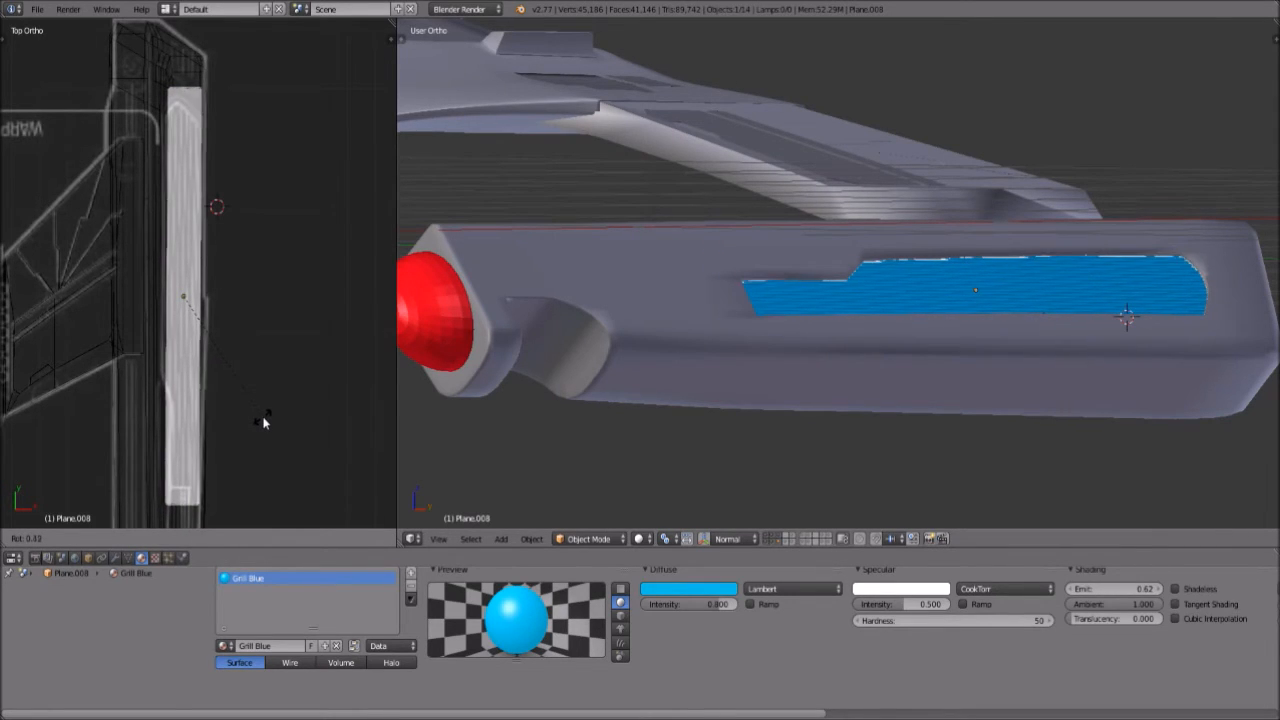
left_click(263, 421)
Examine how the grille sits in the nacelle recess from several angles, near and far
middle_click_drag(905, 331, 977, 345)
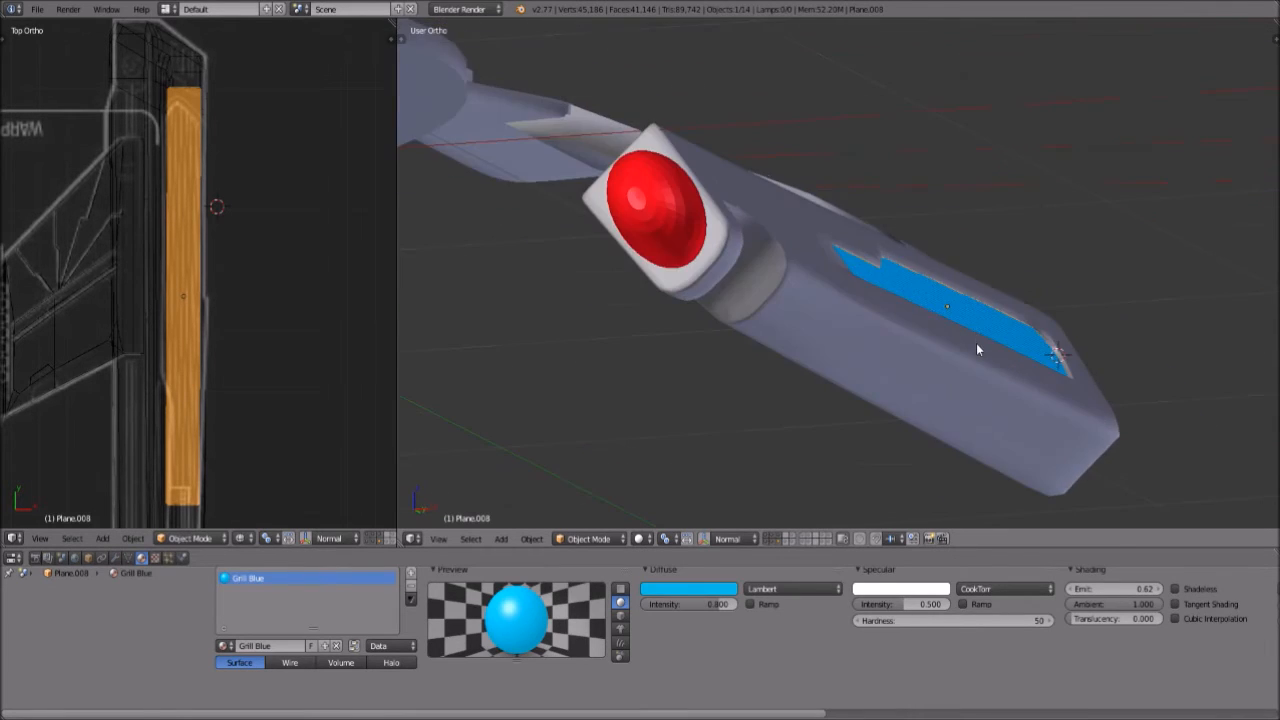
scroll(977, 345, "up", 4)
middle_click_drag(814, 180, 829, 180)
scroll(822, 268, "up", 2)
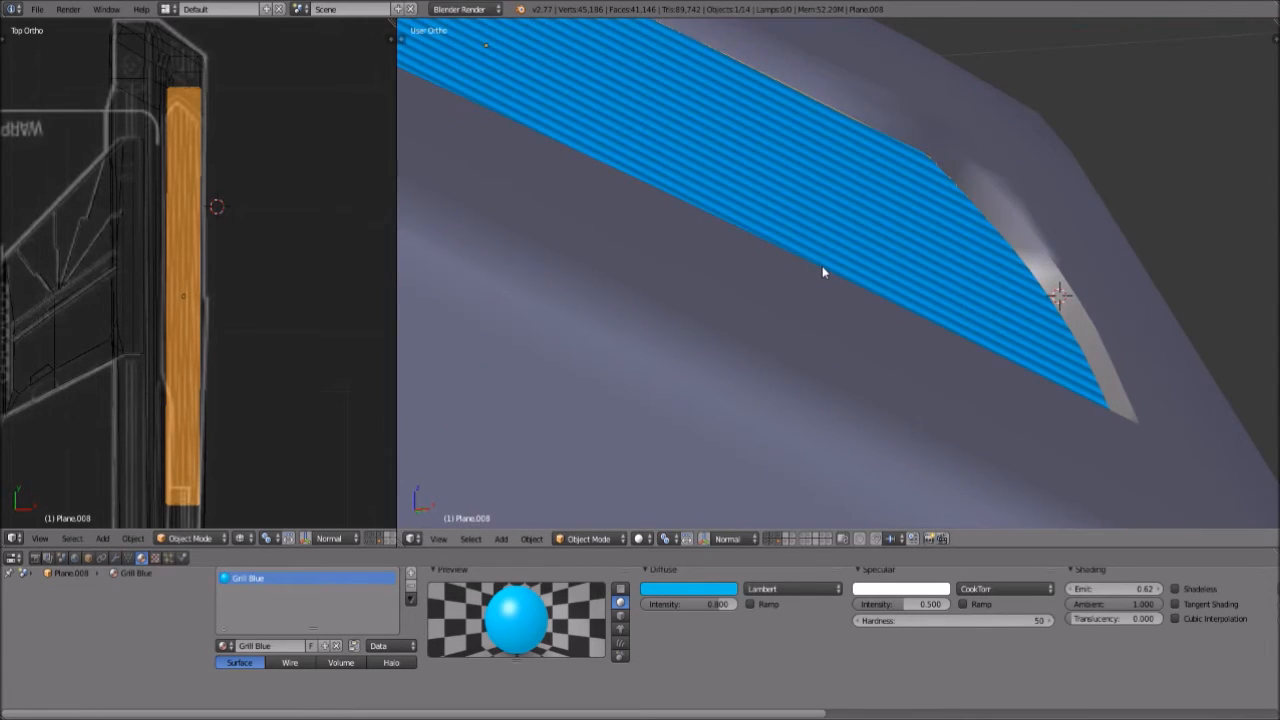
scroll(822, 266, "down", 4)
scroll(824, 268, "up", 4)
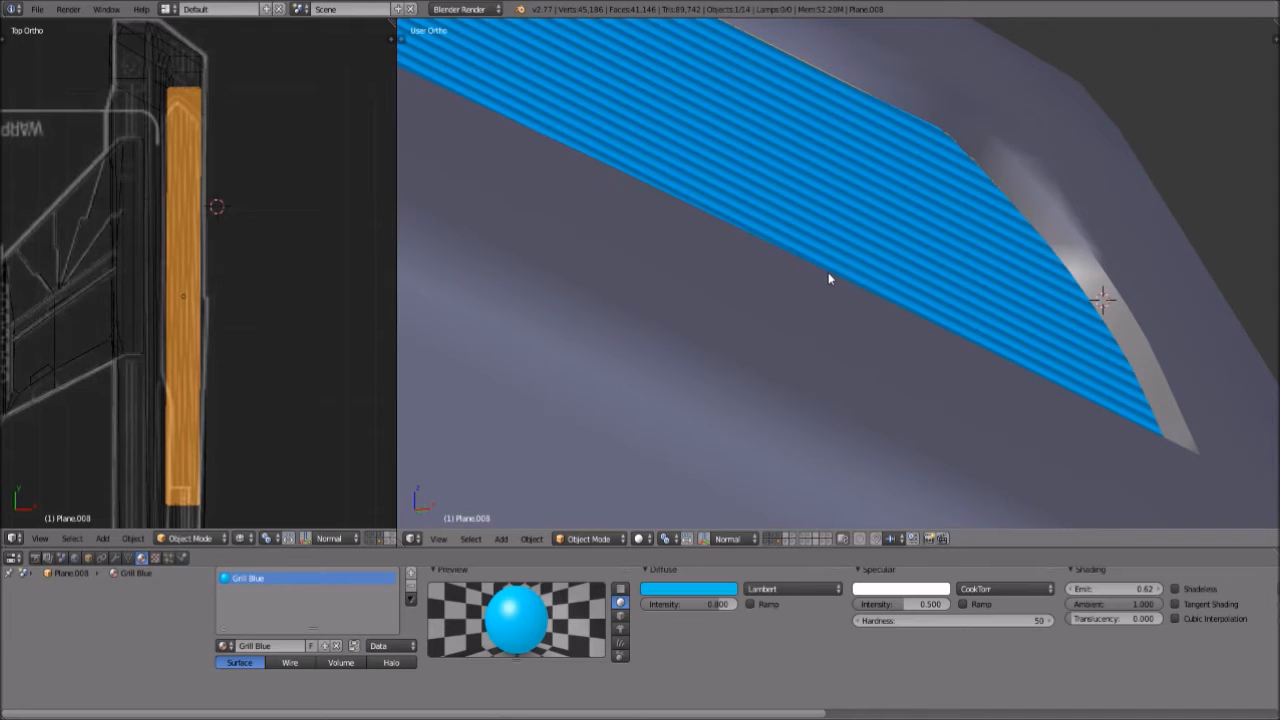
middle_click_drag(831, 278, 838, 306)
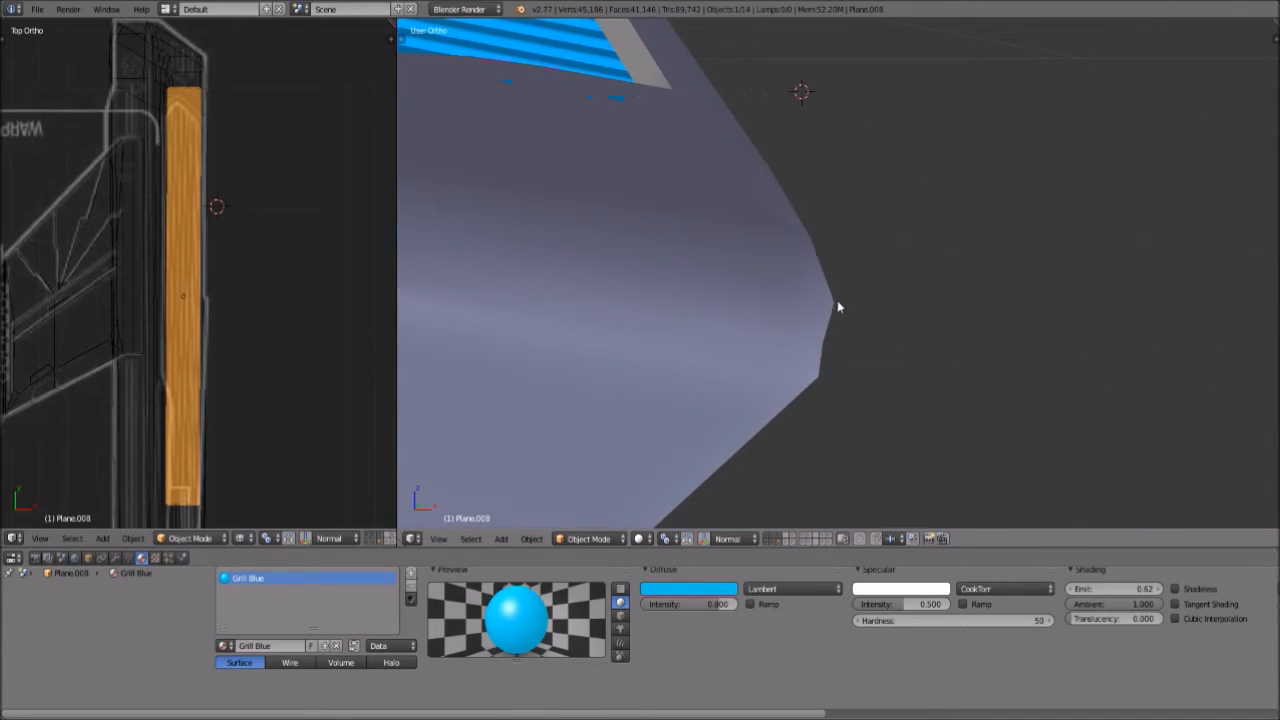
middle_click_drag(697, 267, 851, 291, "shift")
scroll(851, 291, "down", 4)
middle_click_drag(733, 267, 738, 274)
Fine-tune the grille's X position and rotation in the top view, and return that view to front
scroll(189, 215, "up", 2)
key("g")
key("x")
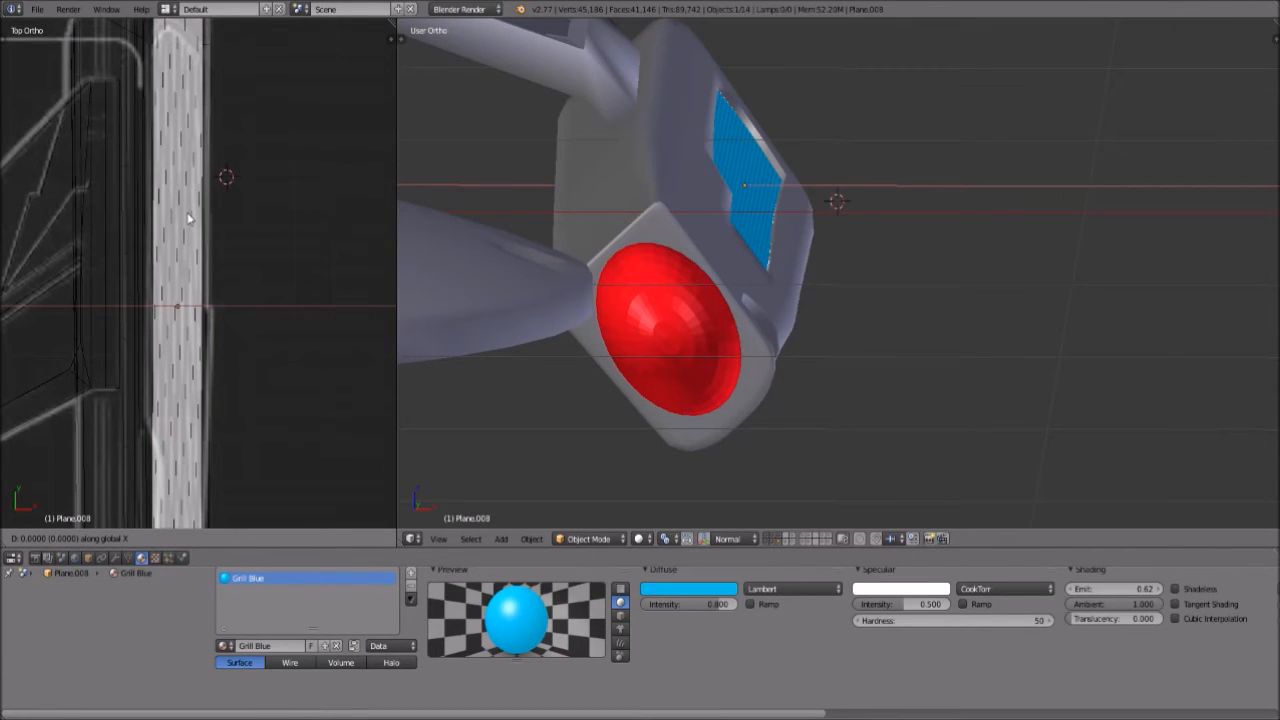
left_click(189, 219)
key("r")
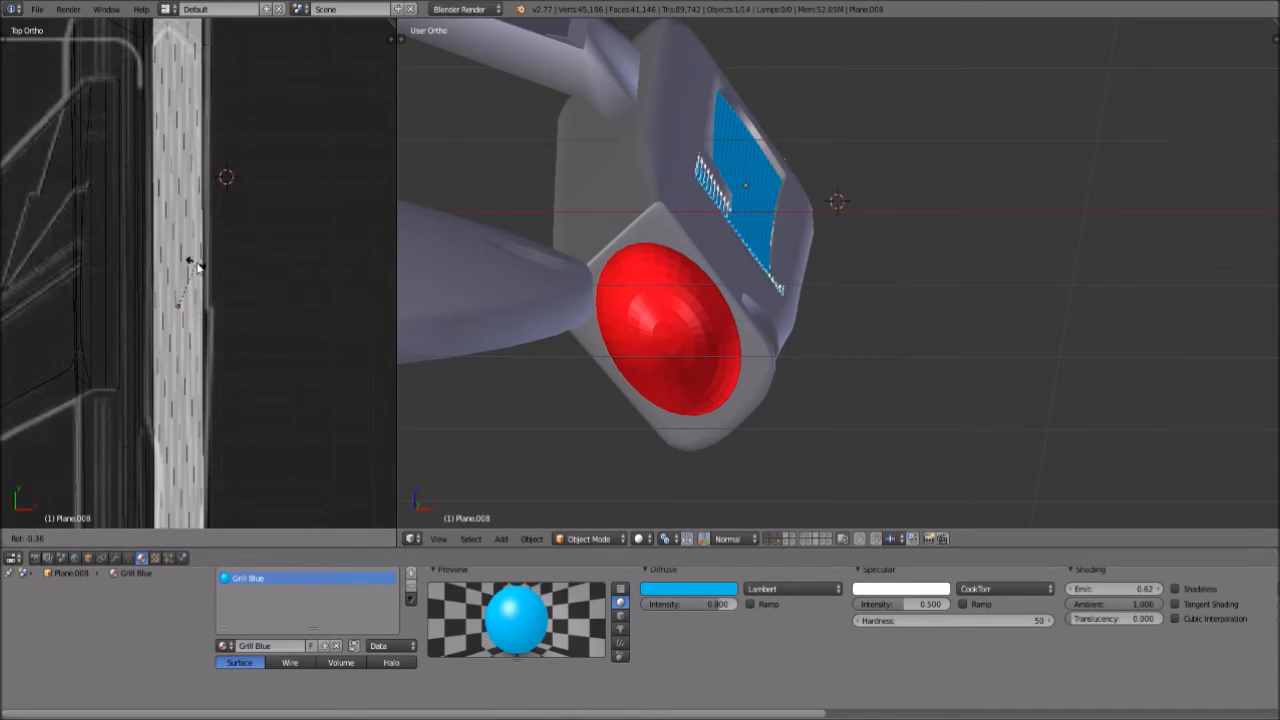
key("Escape")
key("r")
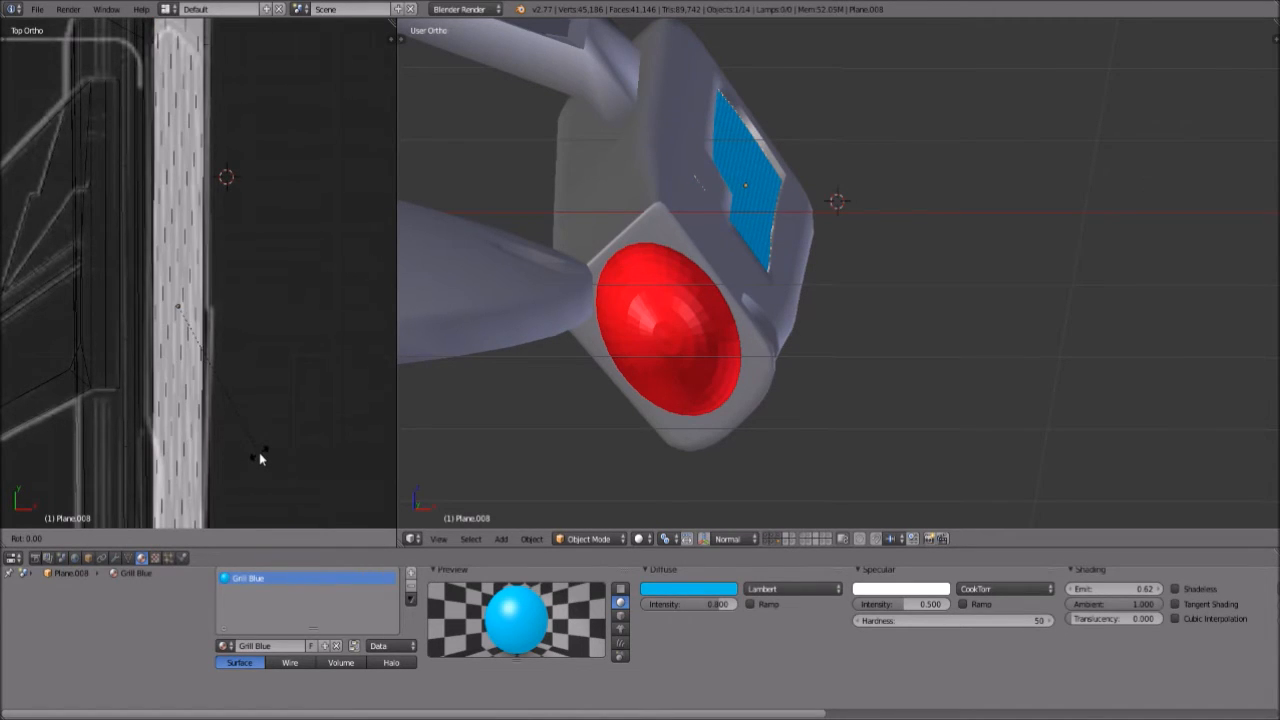
left_click(257, 452)
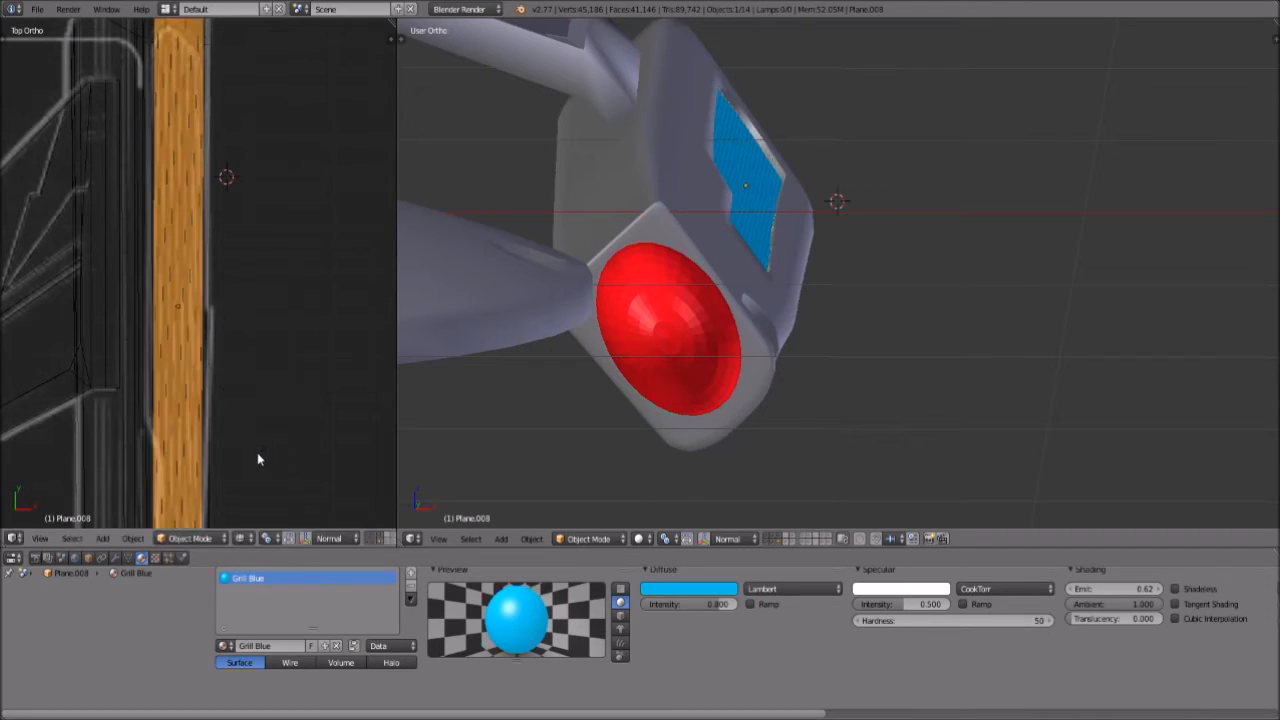
left_click(50, 539)
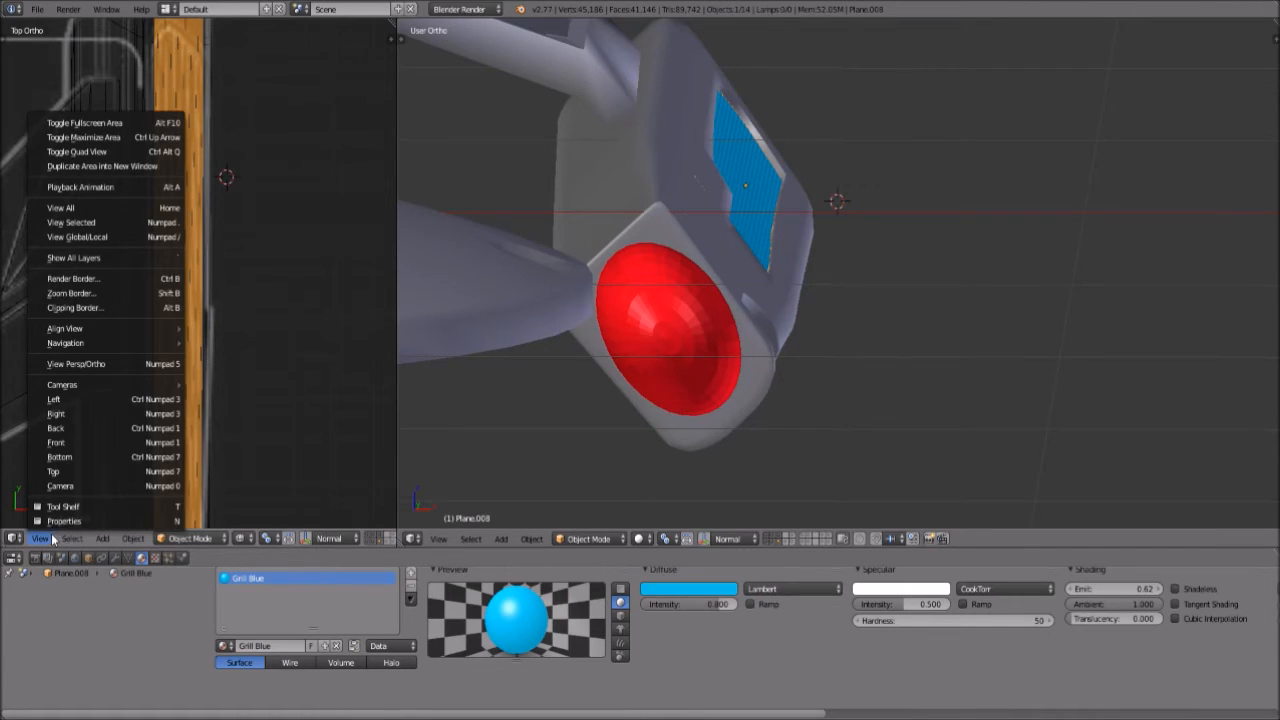
left_click(72, 441)
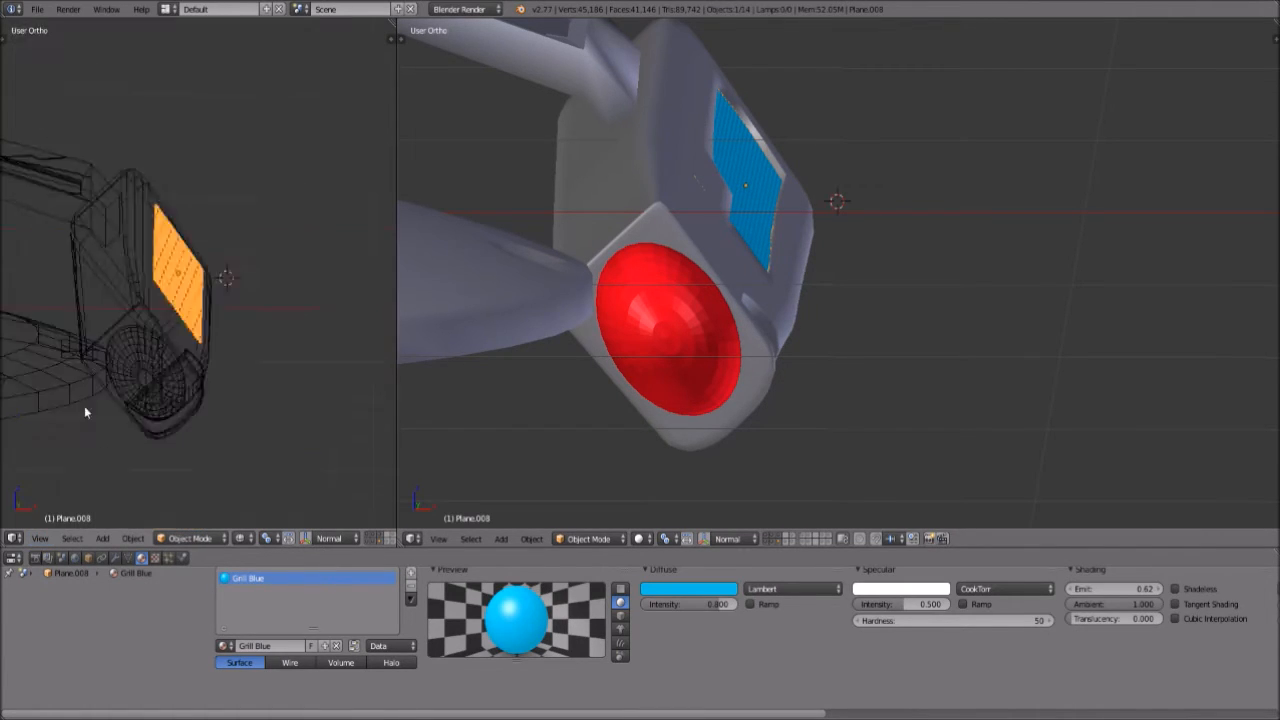
key("r")
key("y")
key("y")
right_click(228, 289)
key("r")
key("x")
key("x")
right_click(227, 289)
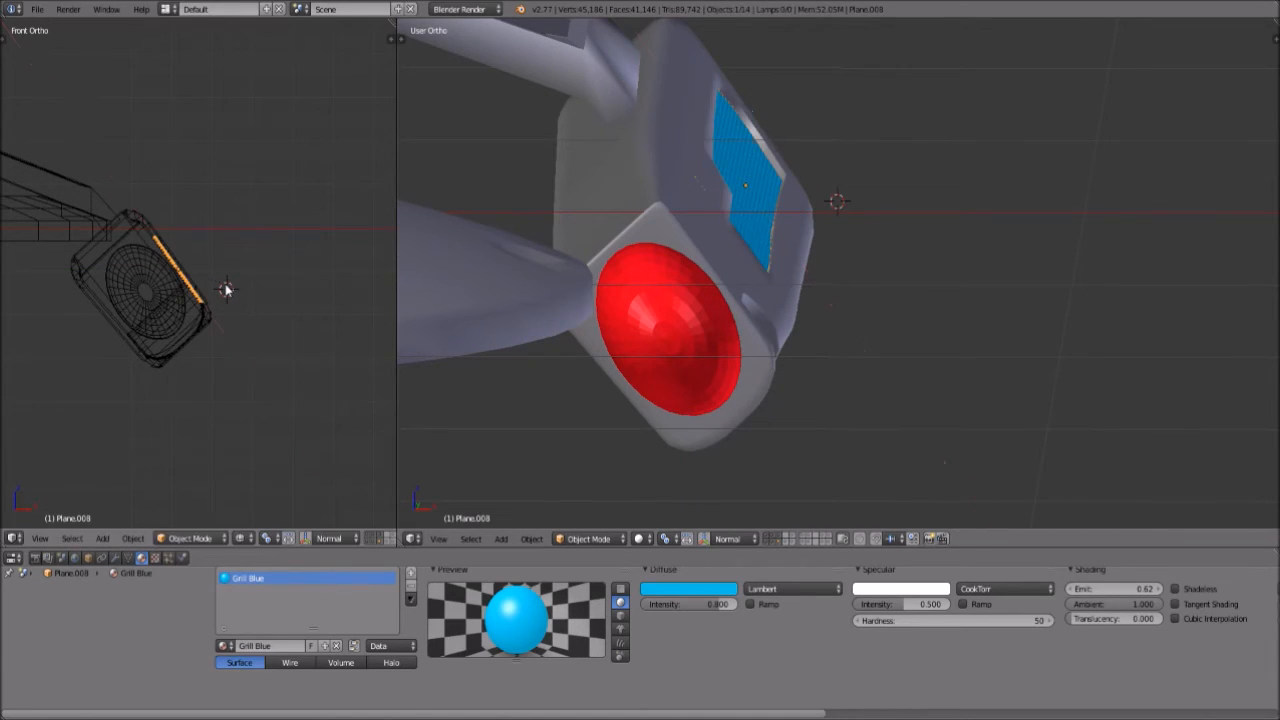
Rotate the grille slightly about its normal X axis in the front view to match the nacelle's surface
key("r")
key("x")
key("x")
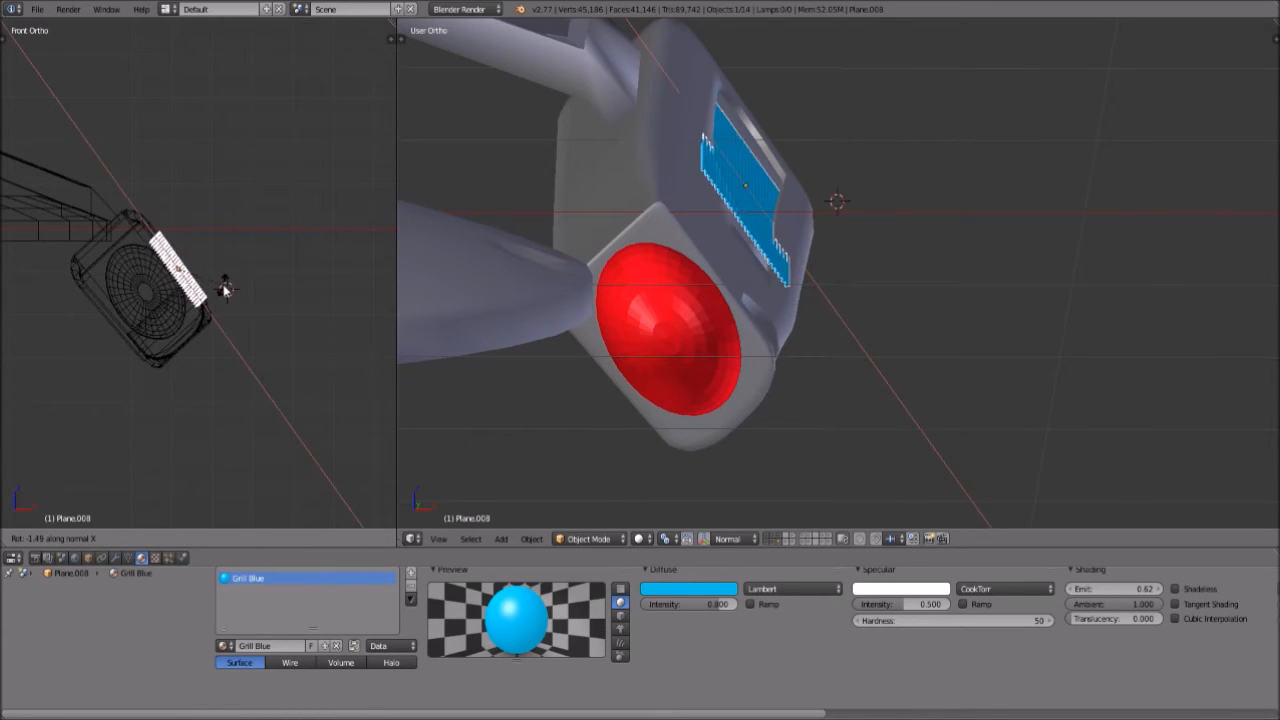
left_click(226, 287)
Frame the whole nacelle from an angled view and switch the perspective viewport to Rendered shading
middle_click_drag(769, 191, 637, 530)
scroll(709, 220, "down", 4)
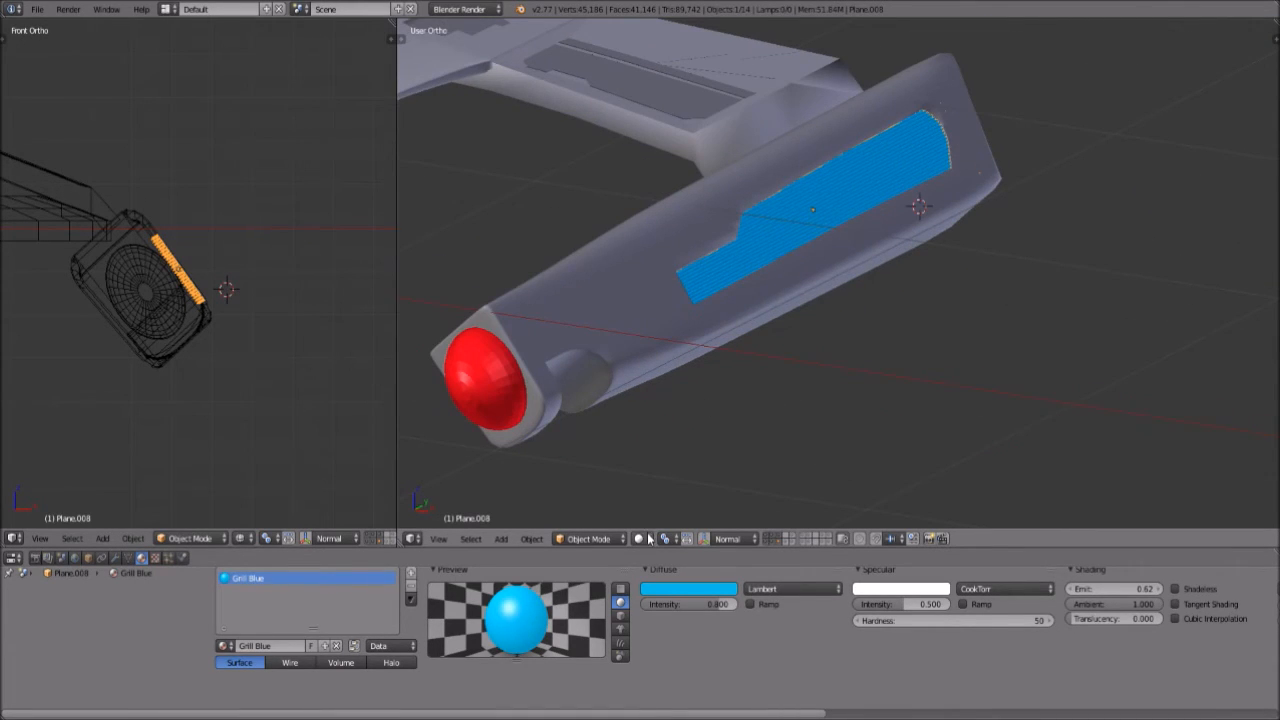
left_click(648, 539)
left_click(688, 444)
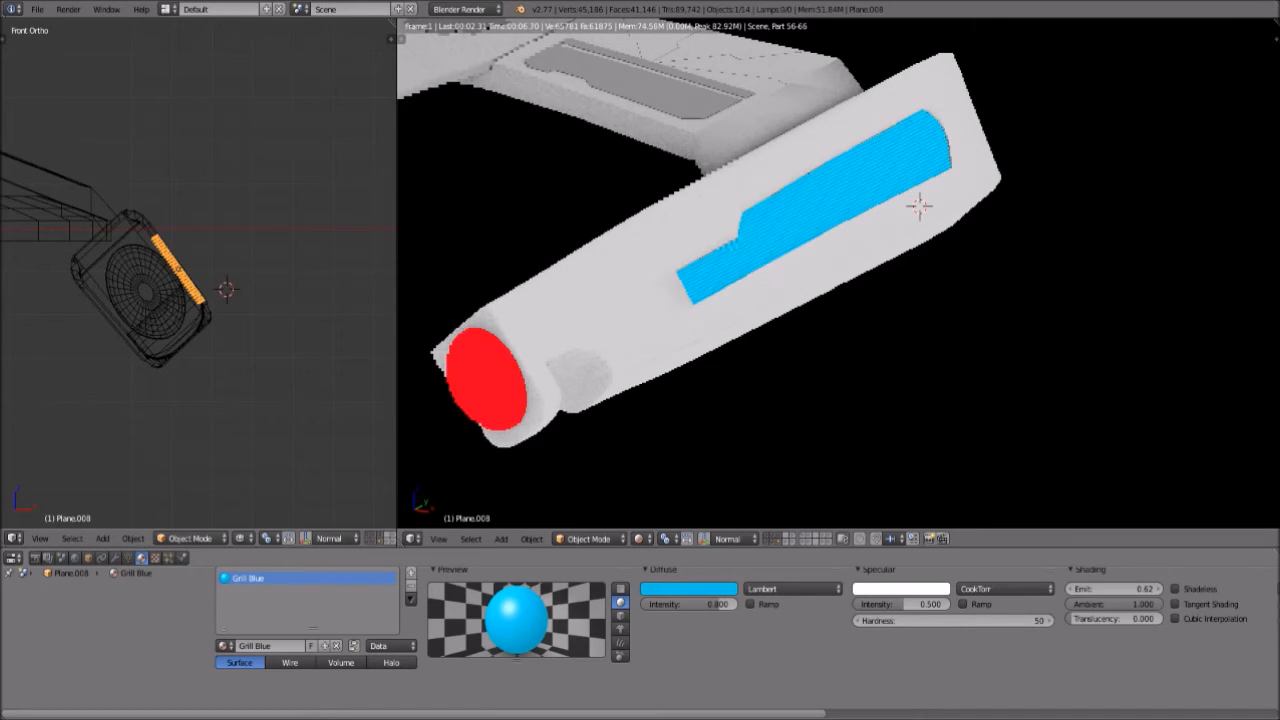
Examine the rendered nacelle with its blue grille and the surrounding ship from several angles, near and far
middle_click_drag(800, 266, 827, 266)
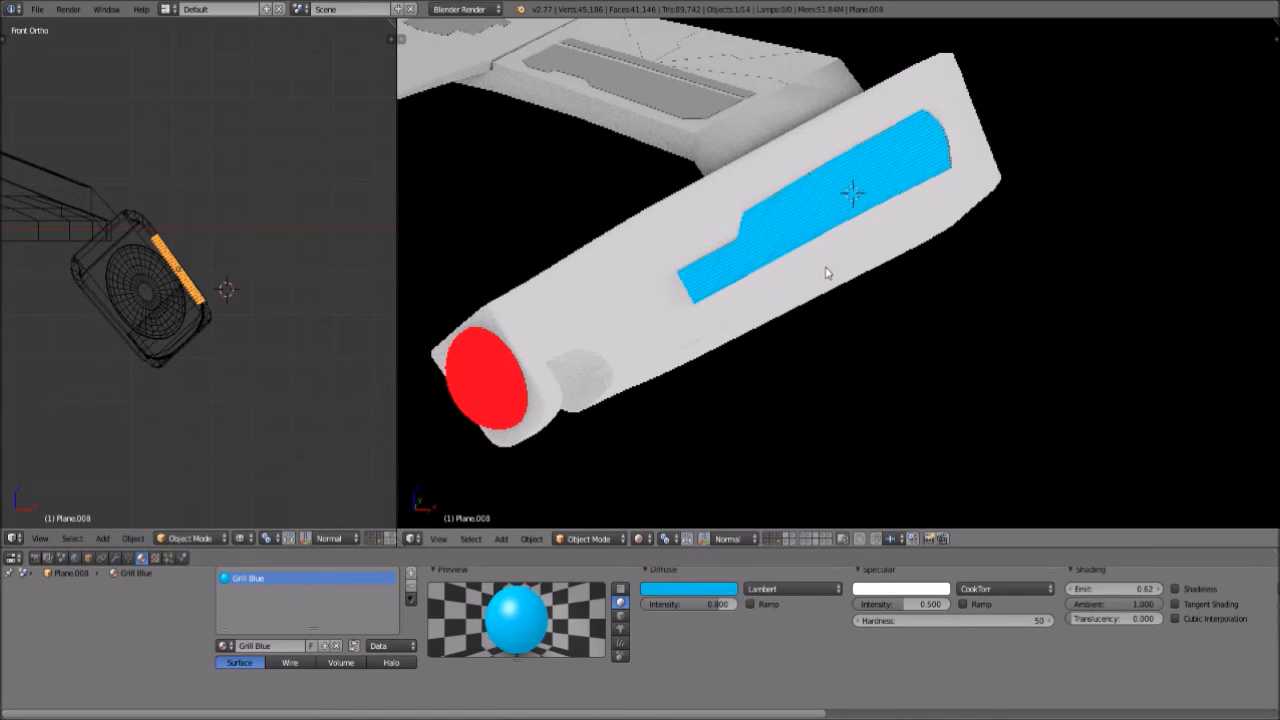
scroll(699, 302, "down", 4)
middle_click_drag(872, 301, 754, 303)
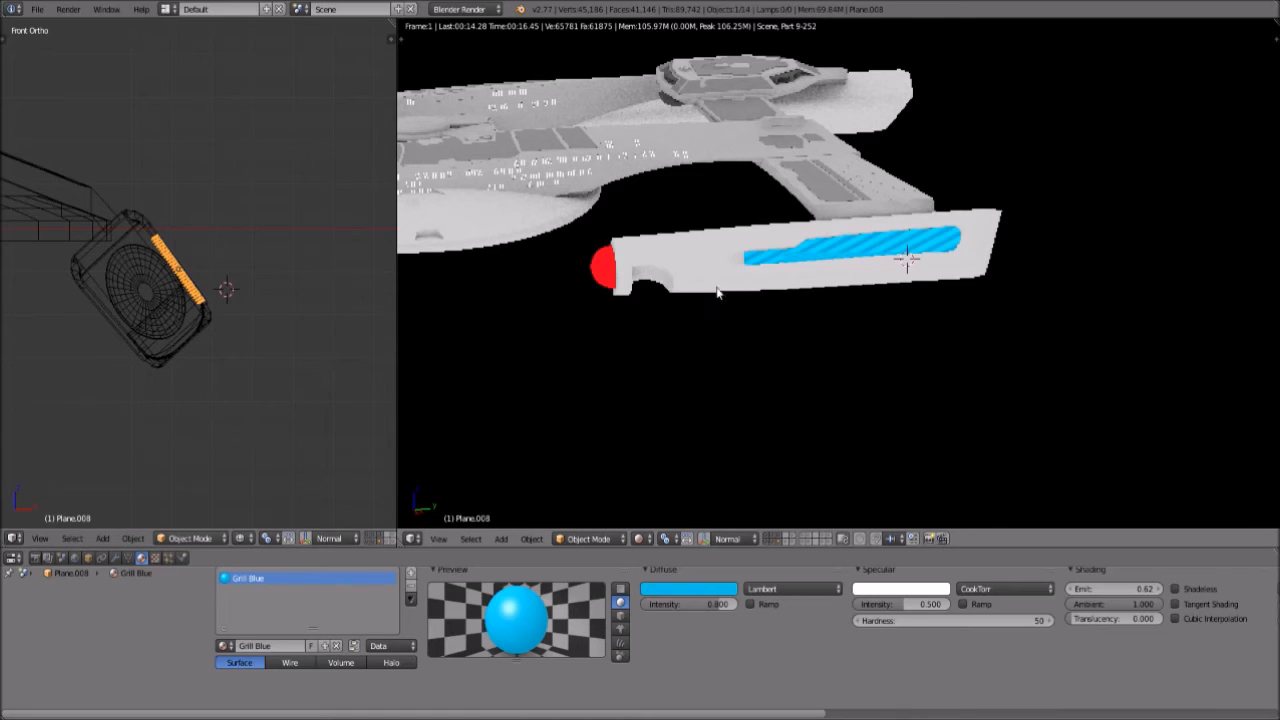
middle_click_drag(754, 334, 791, 346)
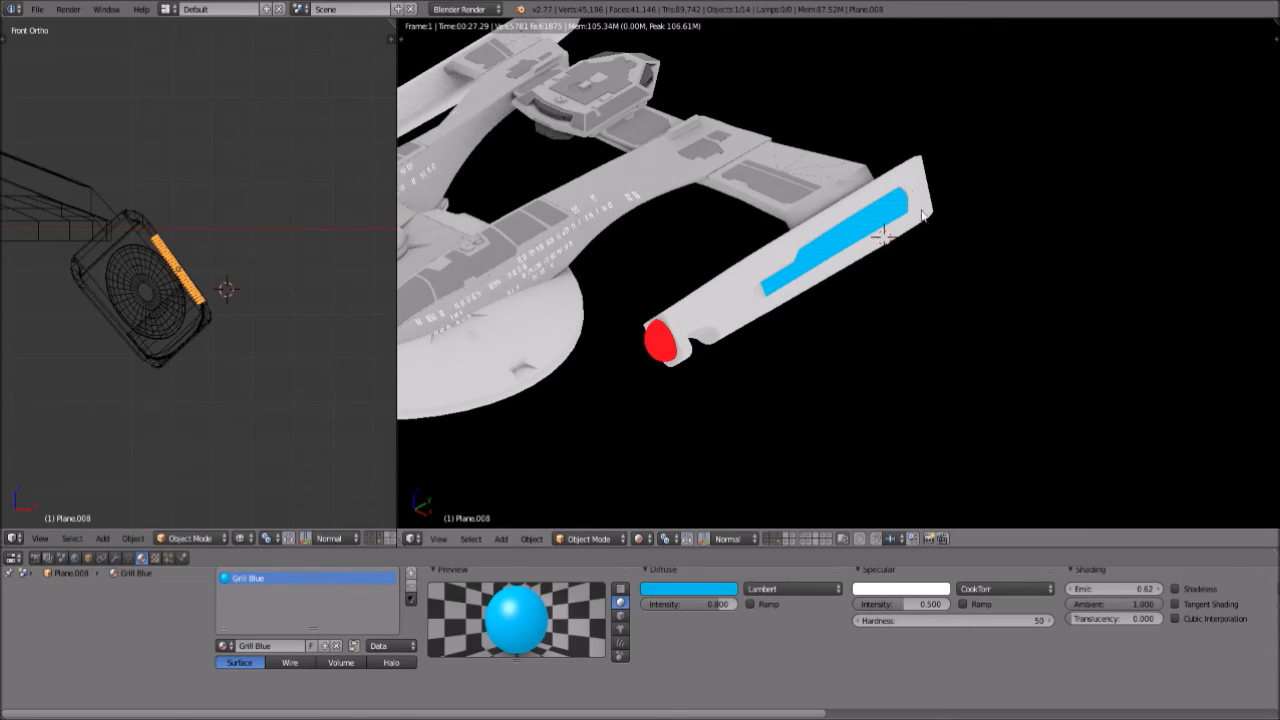
middle_click_drag(930, 281, 1094, 266)
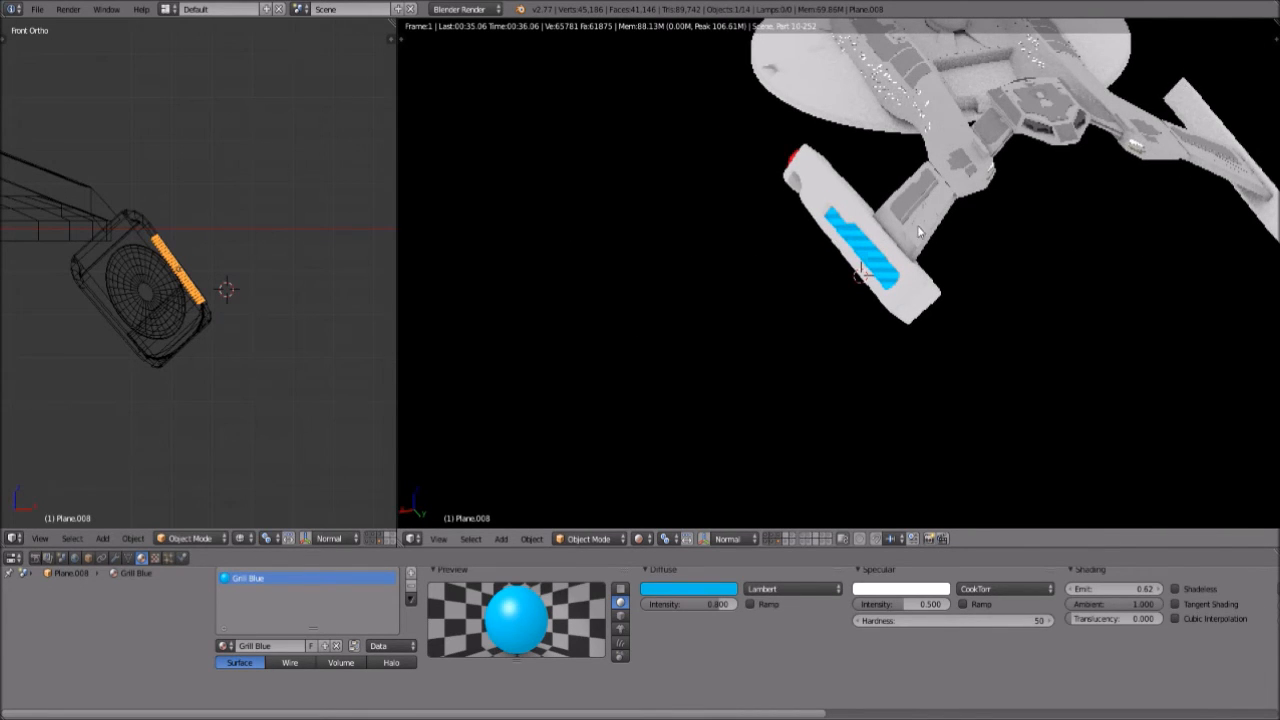
middle_click_drag(837, 340, 1030, 305)
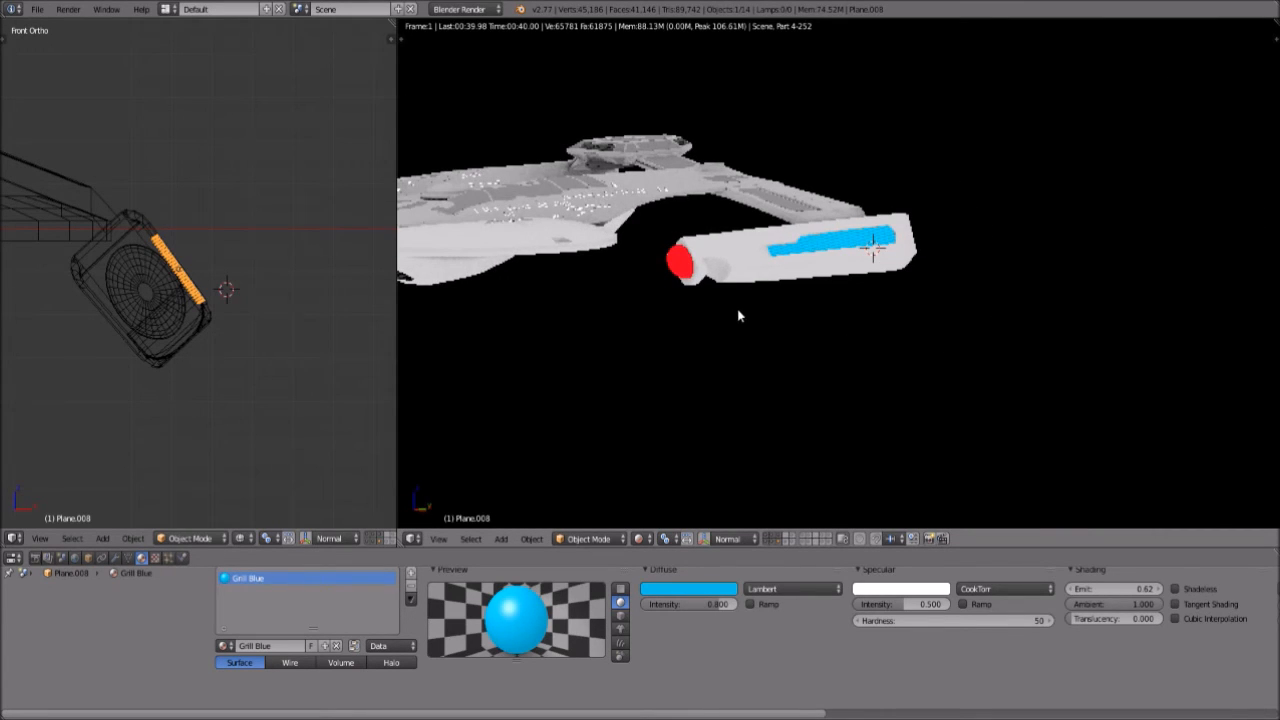
scroll(746, 323, "up", 2)
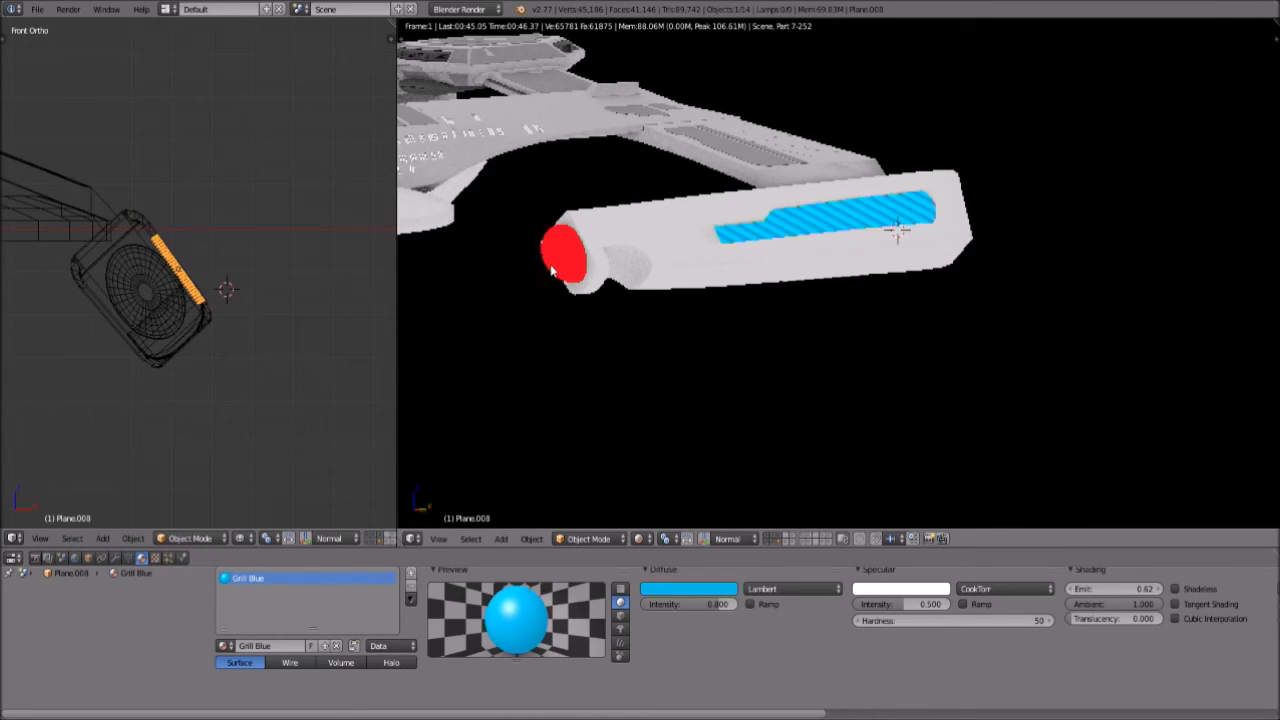
scroll(848, 244, "up", 1)
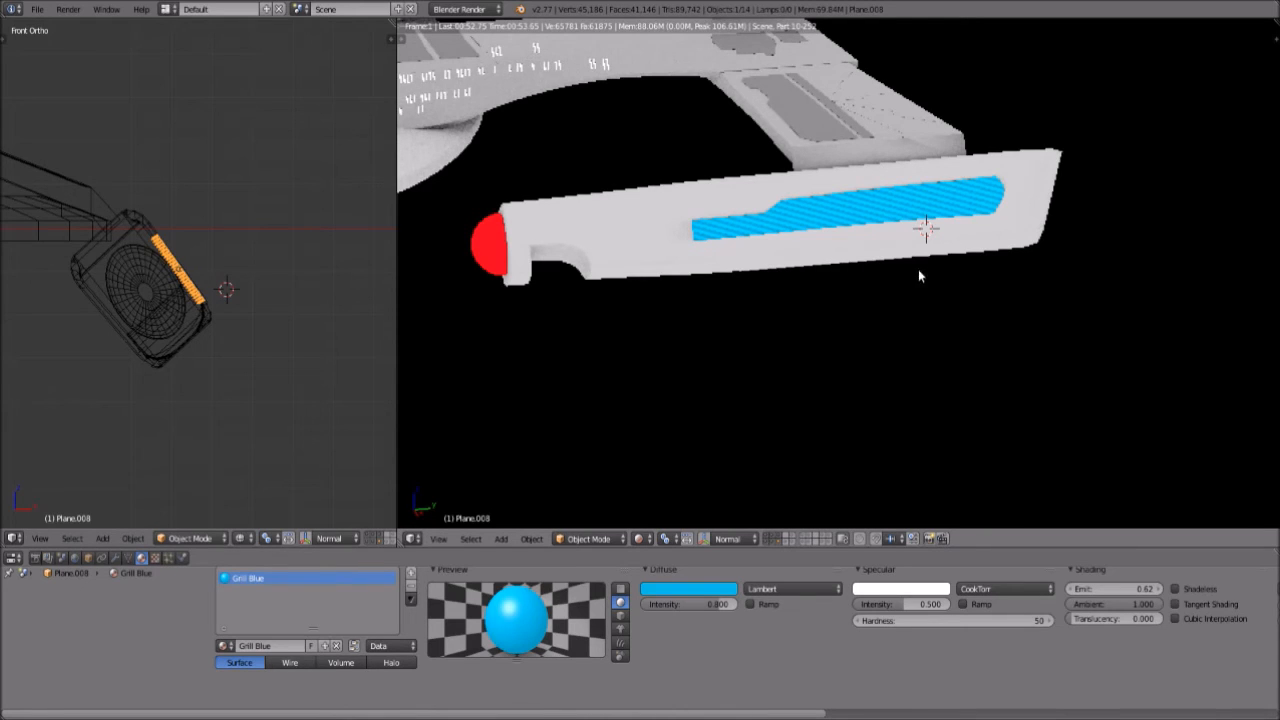
middle_click_drag(846, 277, 960, 296)
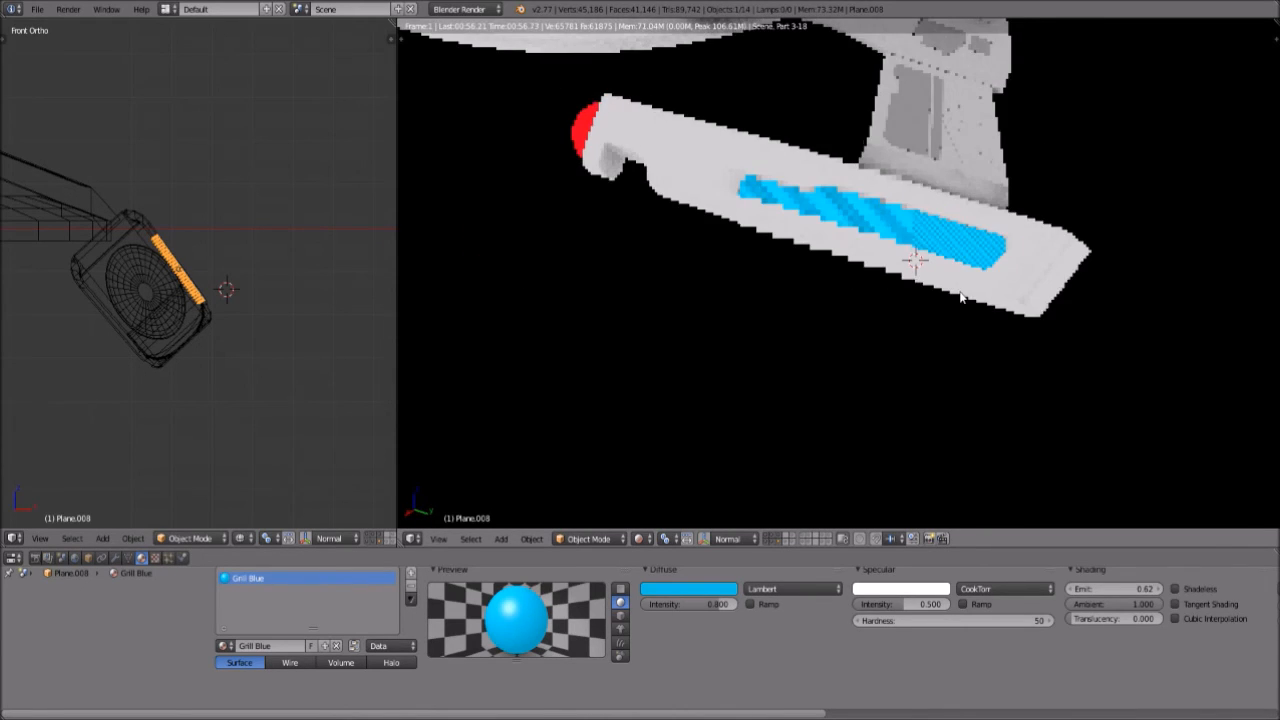
Inspect the rendered blue grille up close and from the nacelle's front, and return the perspective viewport to Solid shading
scroll(955, 285, "up", 4)
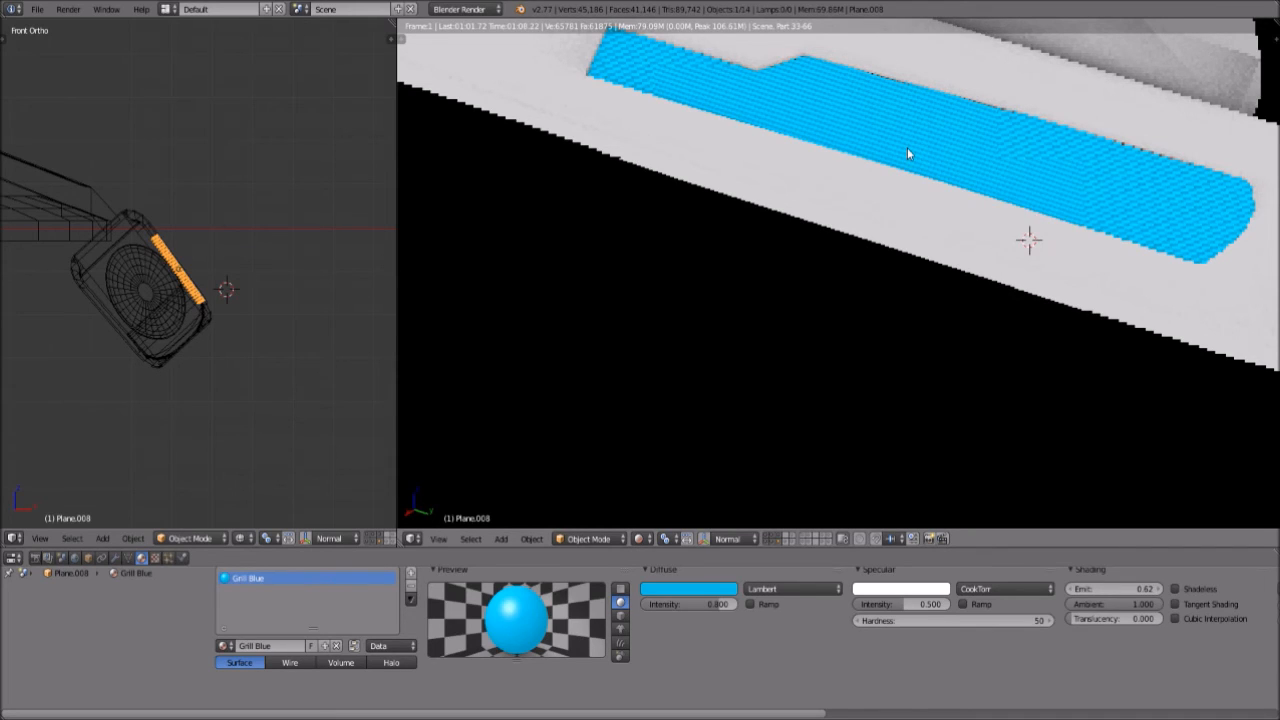
scroll(909, 154, "down", 6)
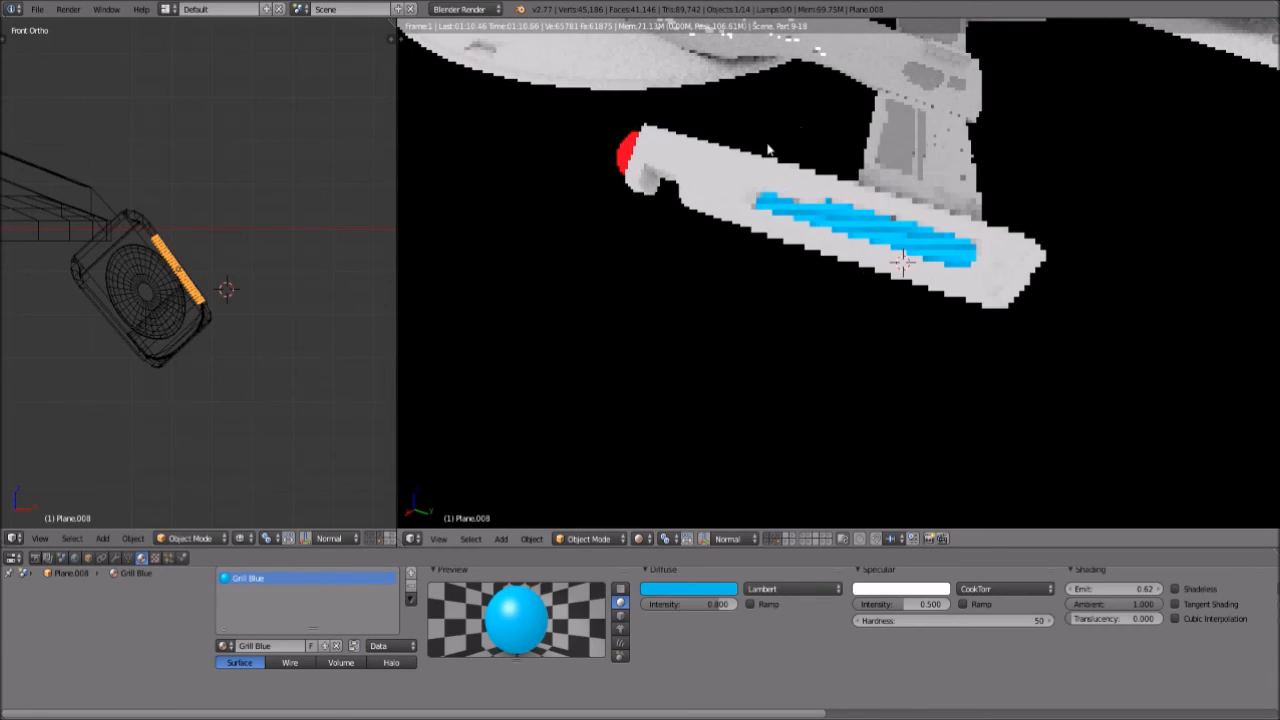
middle_click_drag(808, 266, 684, 338)
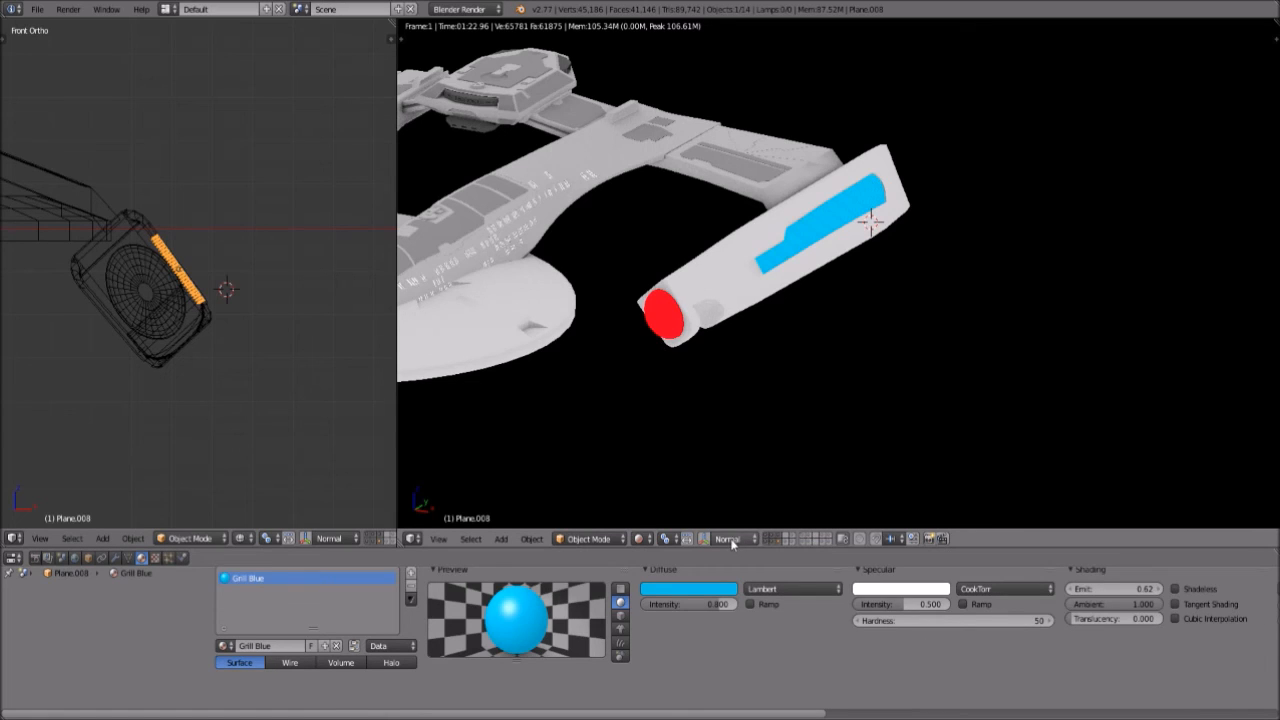
left_click(641, 539)
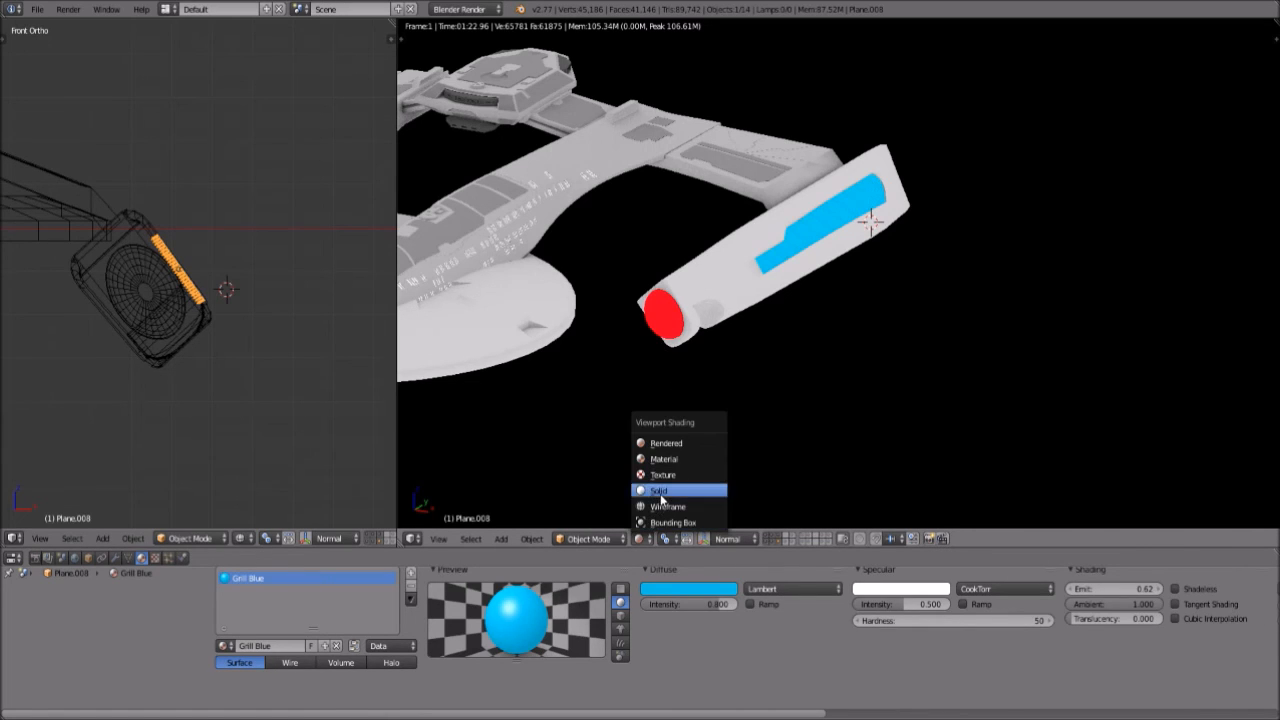
left_click(652, 490)
Examine how the blue grille sits in the nacelle's side recess, near and far, and check the nacelle's opposite side
middle_click_drag(714, 332, 615, 305)
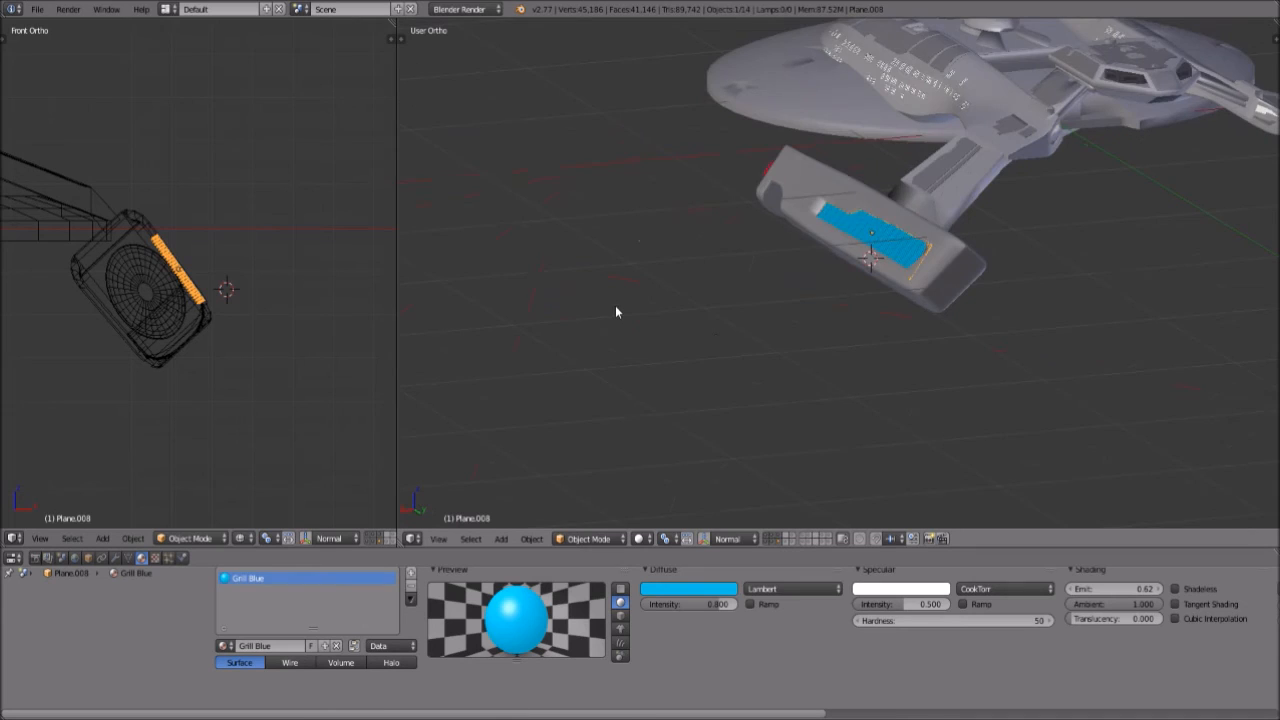
scroll(1013, 282, "up", 5)
middle_click_drag(1013, 282, 911, 318, "shift")
scroll(920, 340, "up", 4)
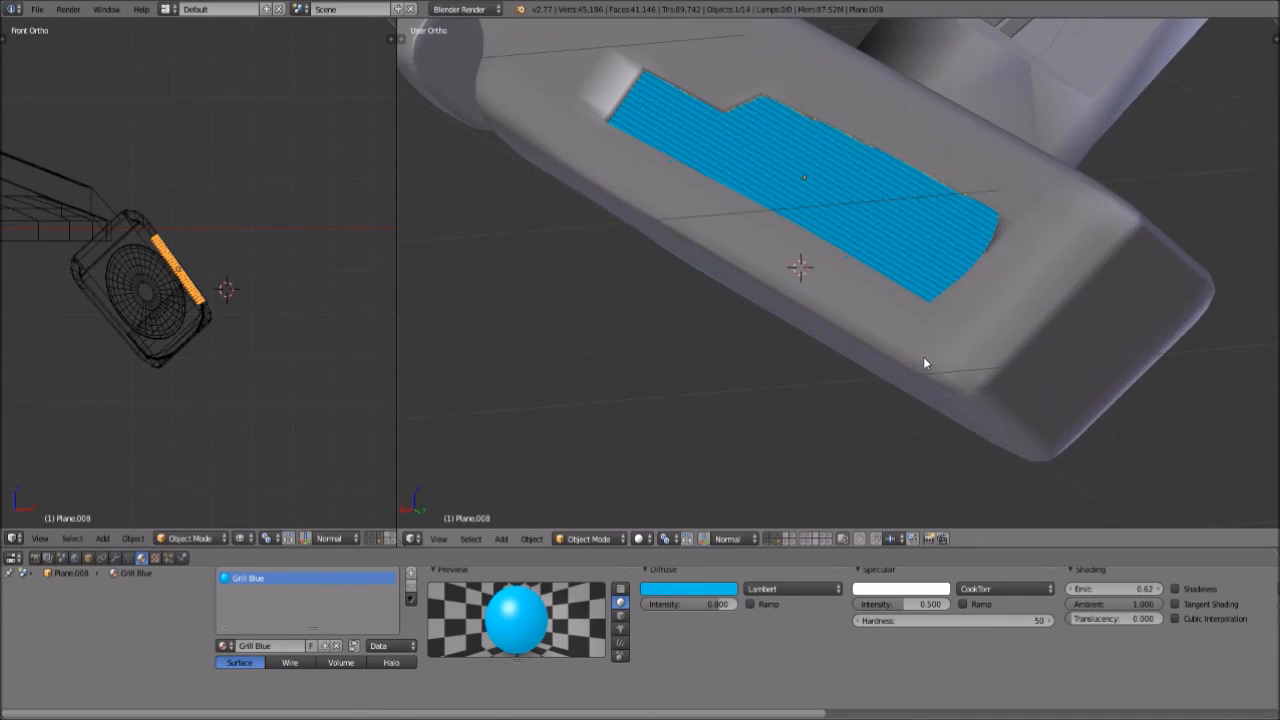
scroll(925, 354, "down", 4)
scroll(957, 302, "down", 3)
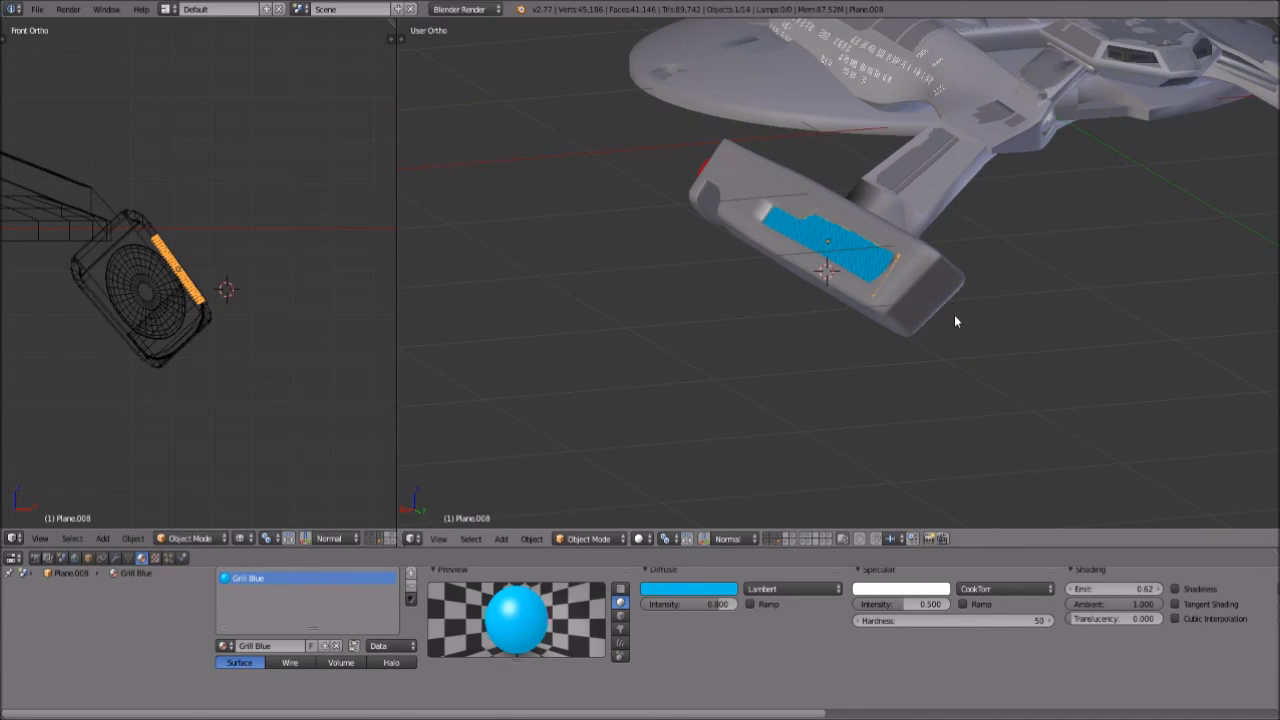
scroll(958, 316, "up", 5)
middle_click_drag(1026, 317, 926, 289)
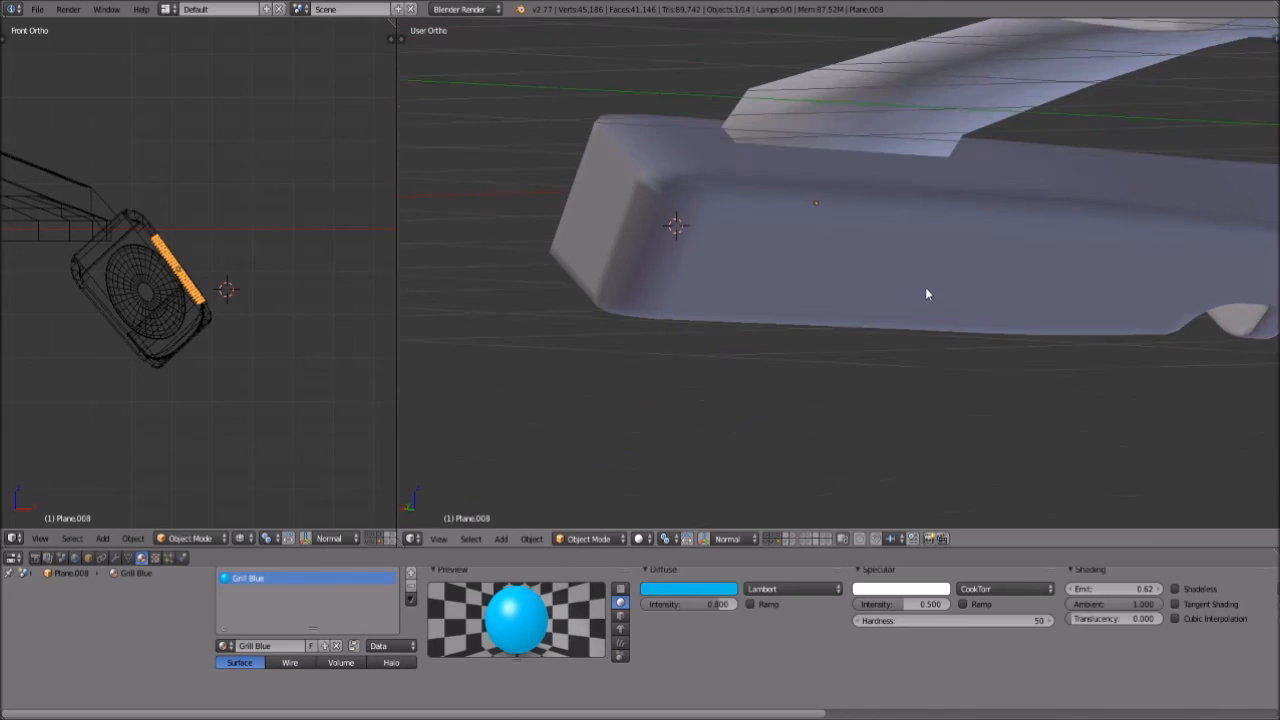
Examine the whole starship from the front, the side and above, including the saucer and the nacelle with its grille
scroll(923, 291, "down", 5)
middle_click_drag(878, 331, 917, 372)
scroll(880, 378, "up", 4)
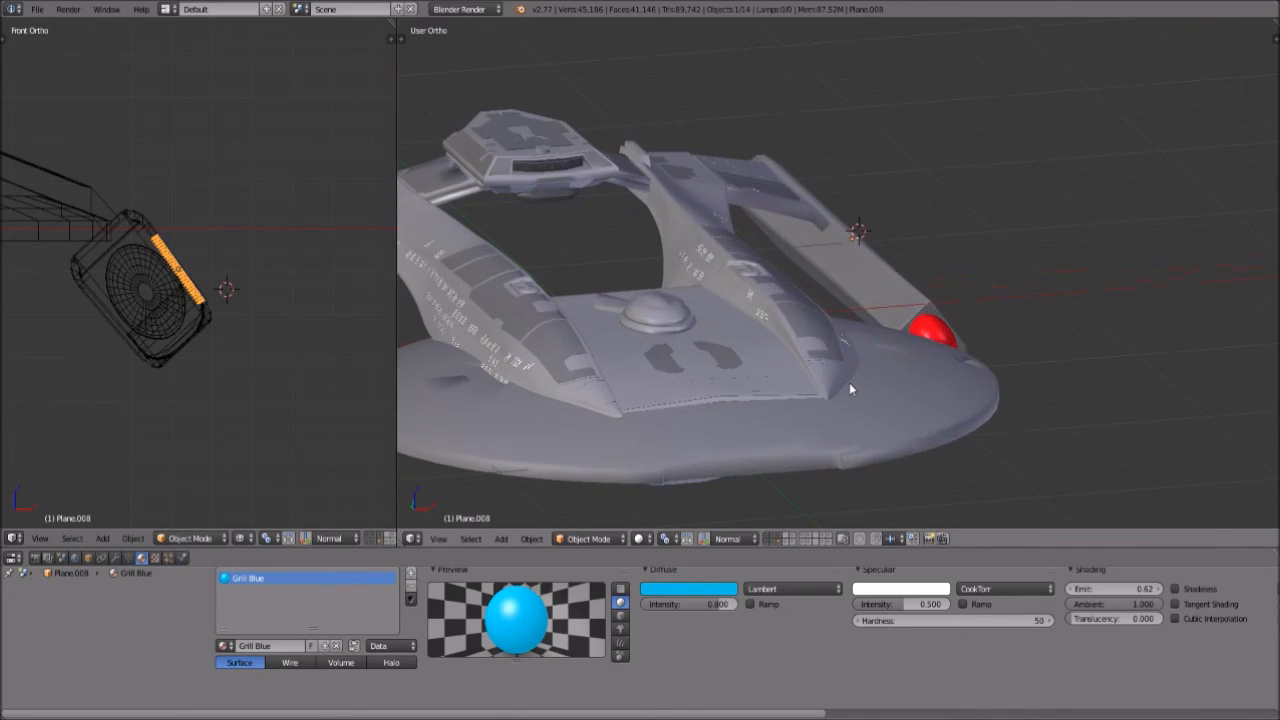
middle_click_drag(683, 389, 739, 379, "shift")
mouse_move(637, 366)
middle_mouse_down()
mouse_move(740, 379)
mouse_move(628, 371)
middle_mouse_up()
middle_click_drag(691, 448, 878, 353, "shift")
scroll(878, 353, "down", 6)
middle_click_drag(985, 290, 869, 318)
scroll(867, 330, "up", 4)
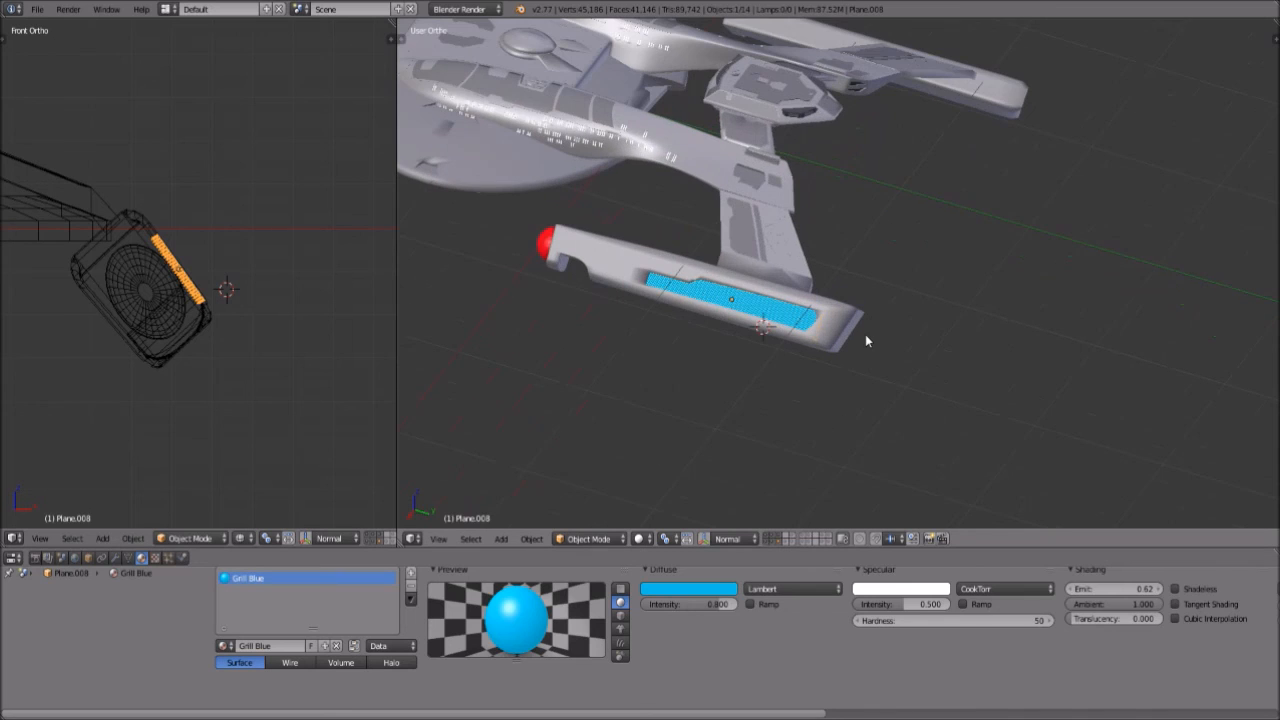
middle_click_drag(873, 375, 786, 417)
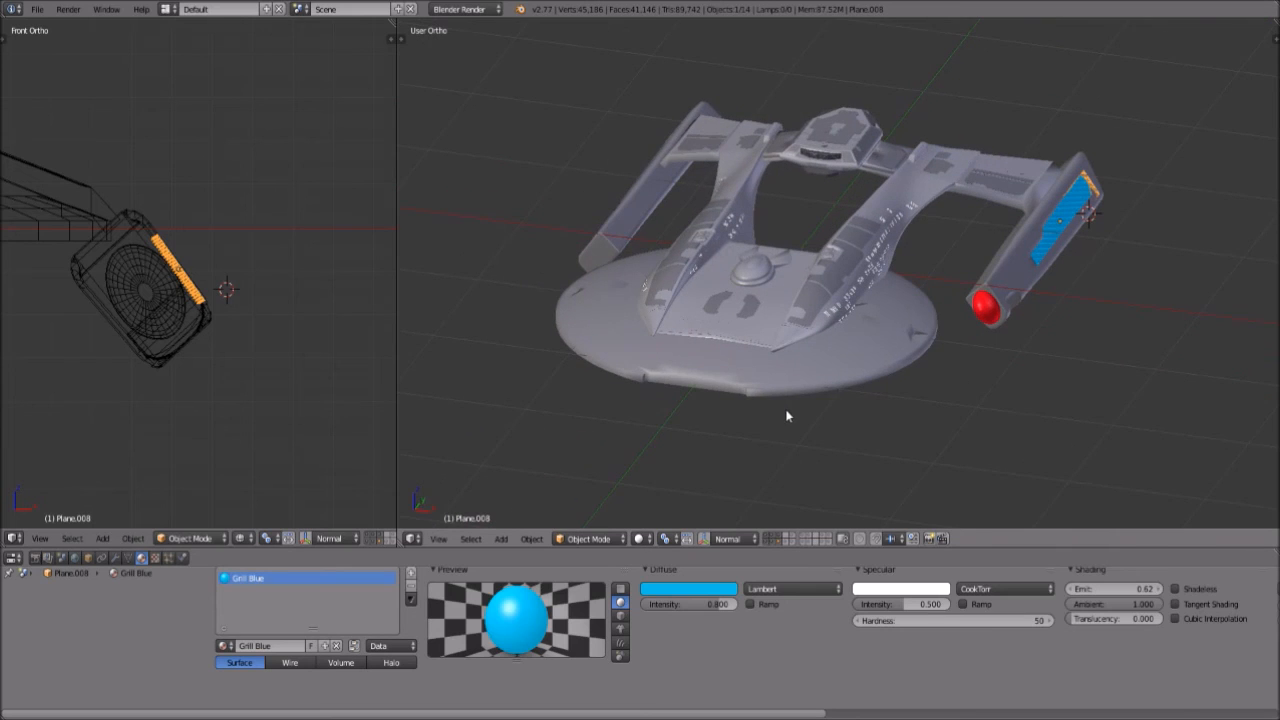